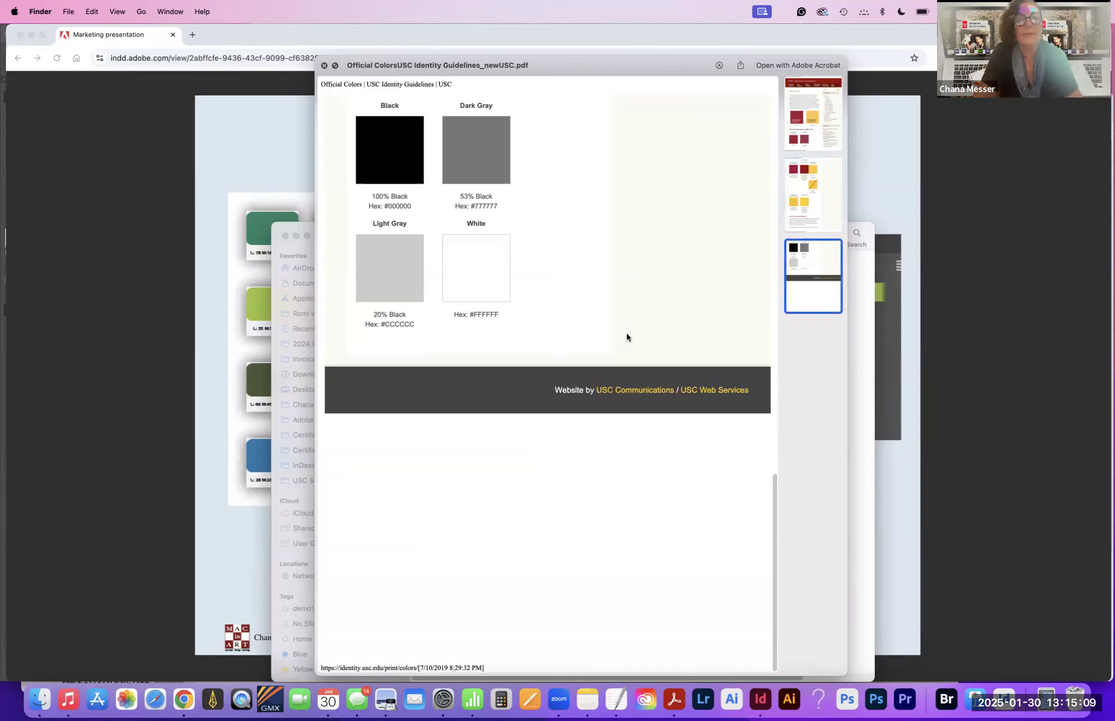
Step: Preview both pages of Graphic-Identity-Cheat-Sheet_2018.pdf in the Assets folder and close the preview
key(space)
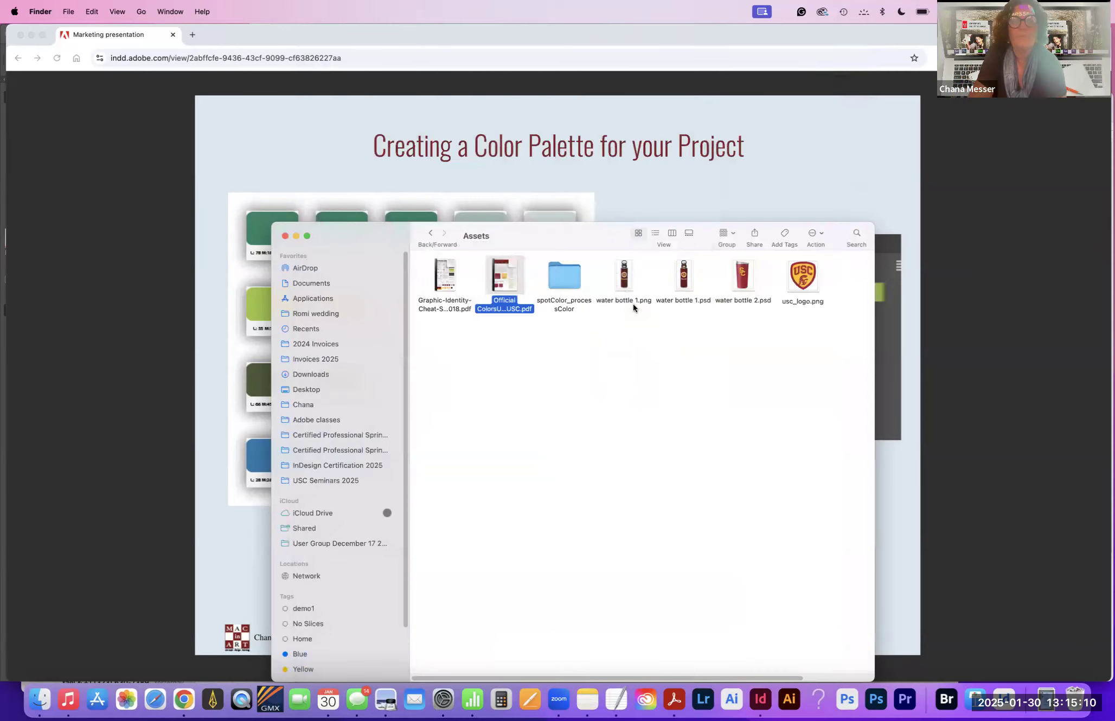
click(442, 287)
key(space)
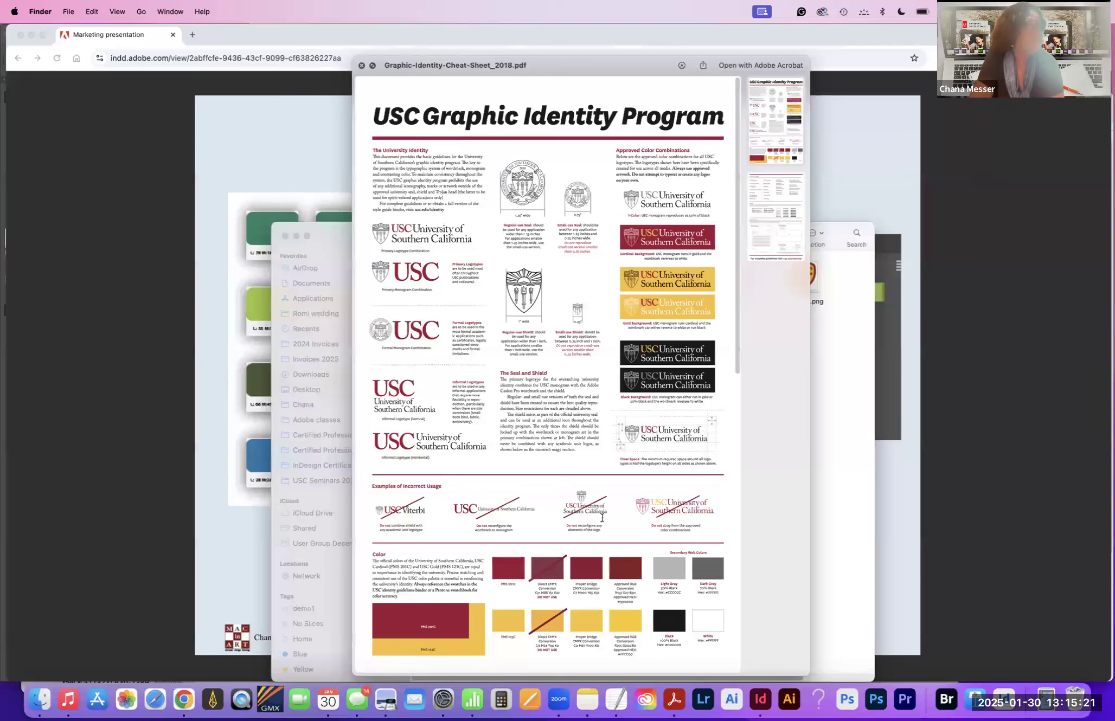
click(760, 186)
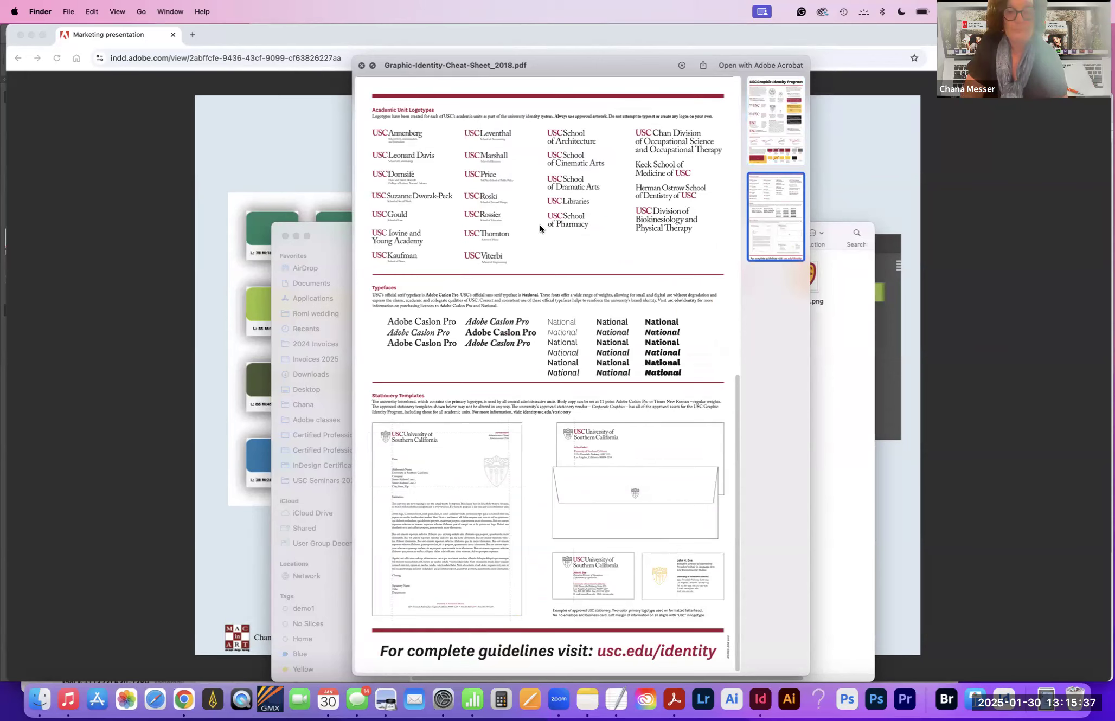
key(space)
Step: Switch to Adobe InDesign, enlarge its window to fill the display and show the Home screen
click(766, 701)
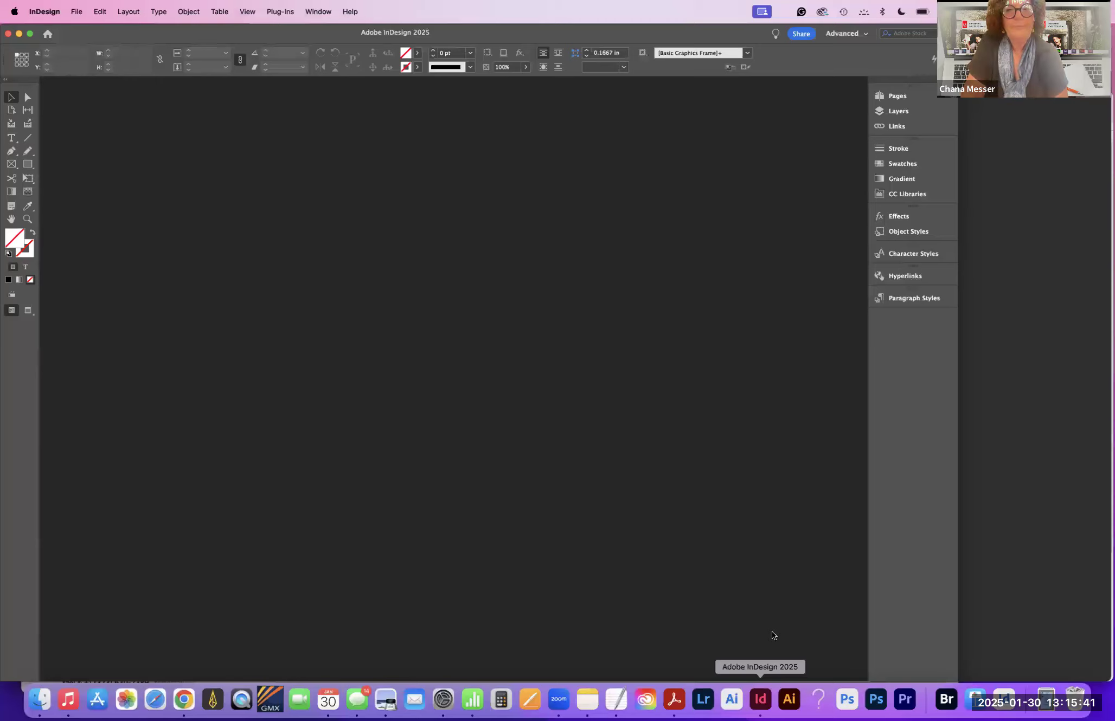
click(30, 34)
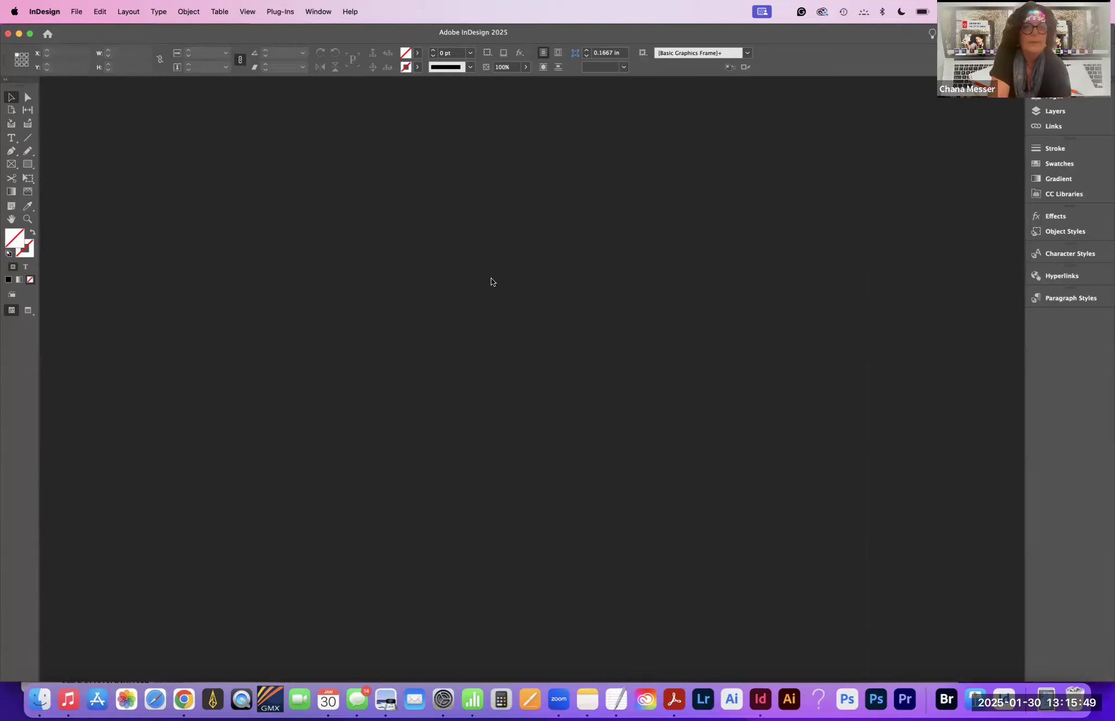
click(46, 35)
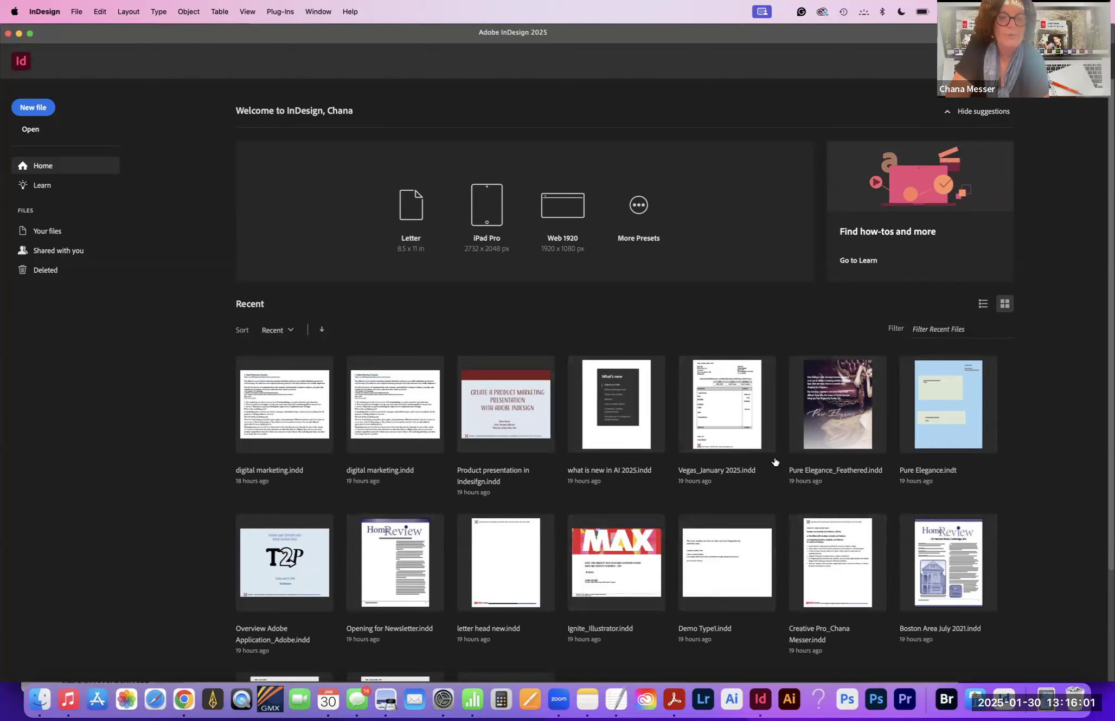
Step: Open the recent file Ignite_Illustrator.indd, skipping the replacement of its missing fonts
scroll(429, 545, down, 1)
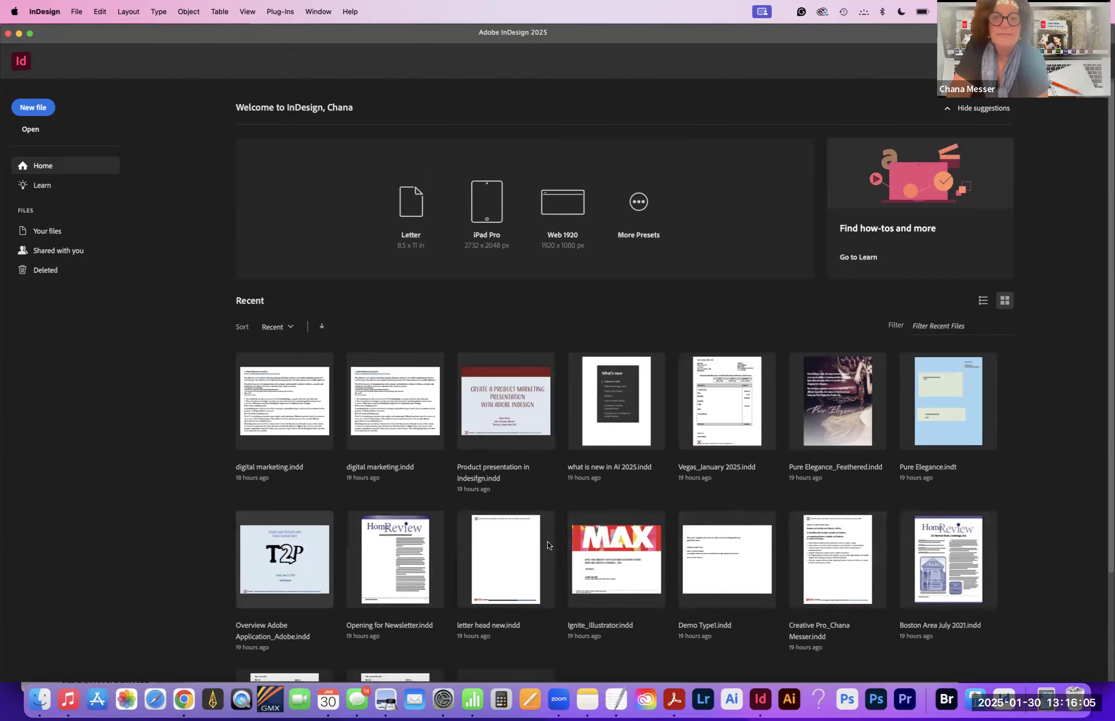
scroll(596, 557, up, 1)
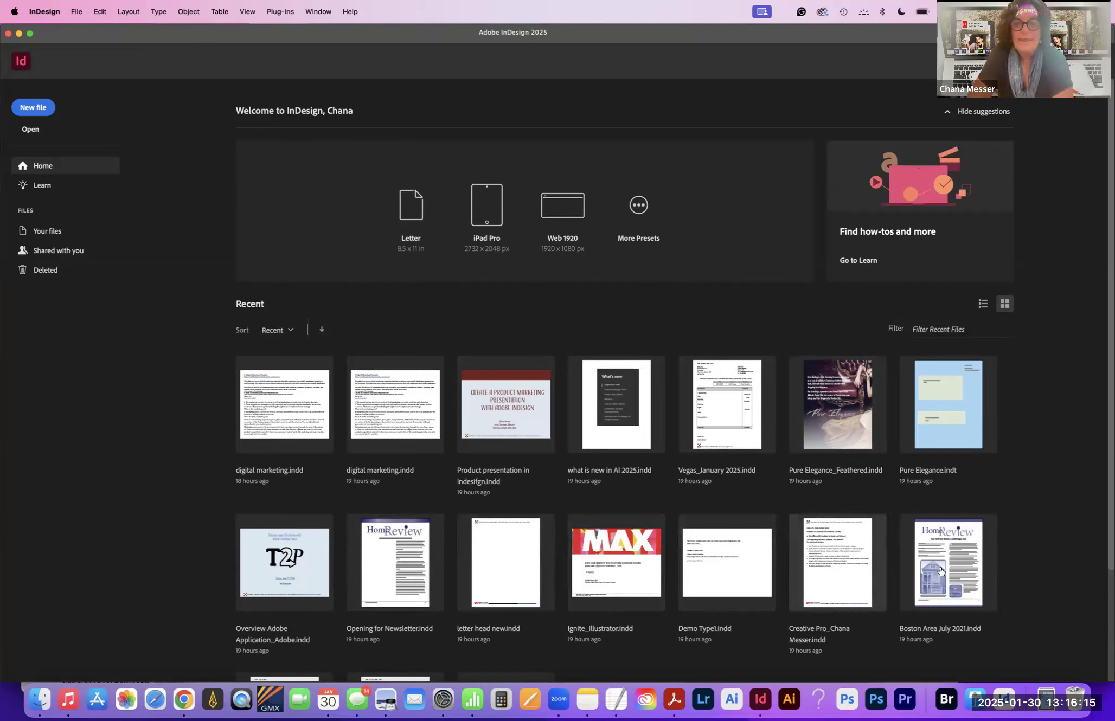
scroll(1102, 684, down, 5)
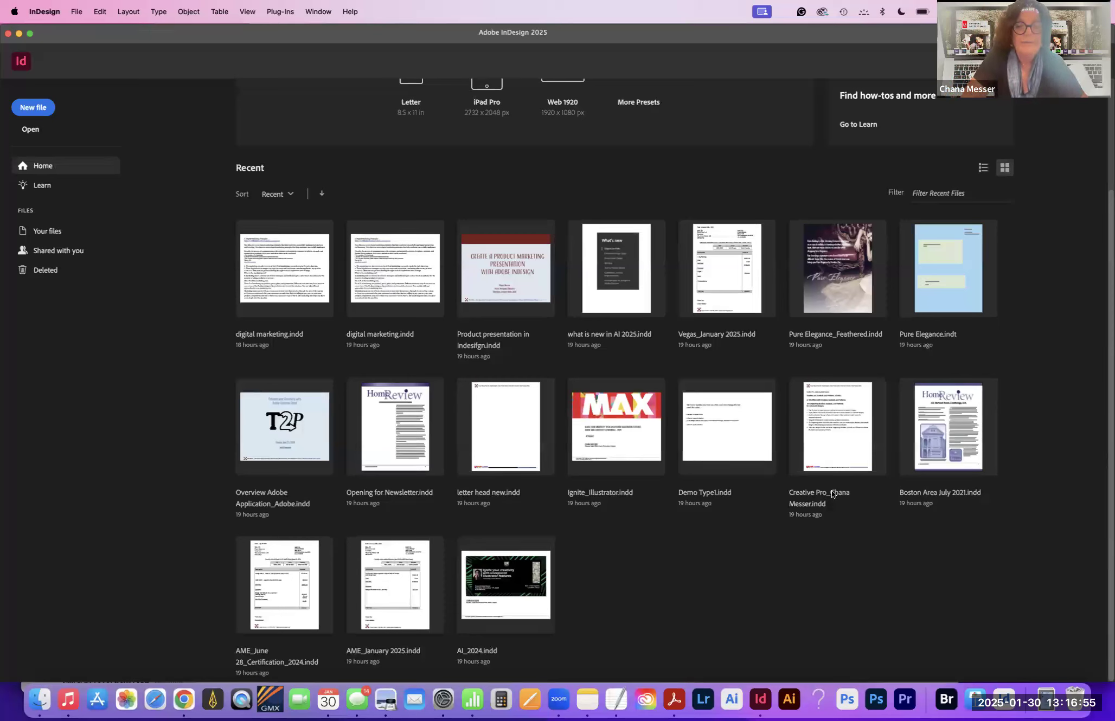
click(602, 424)
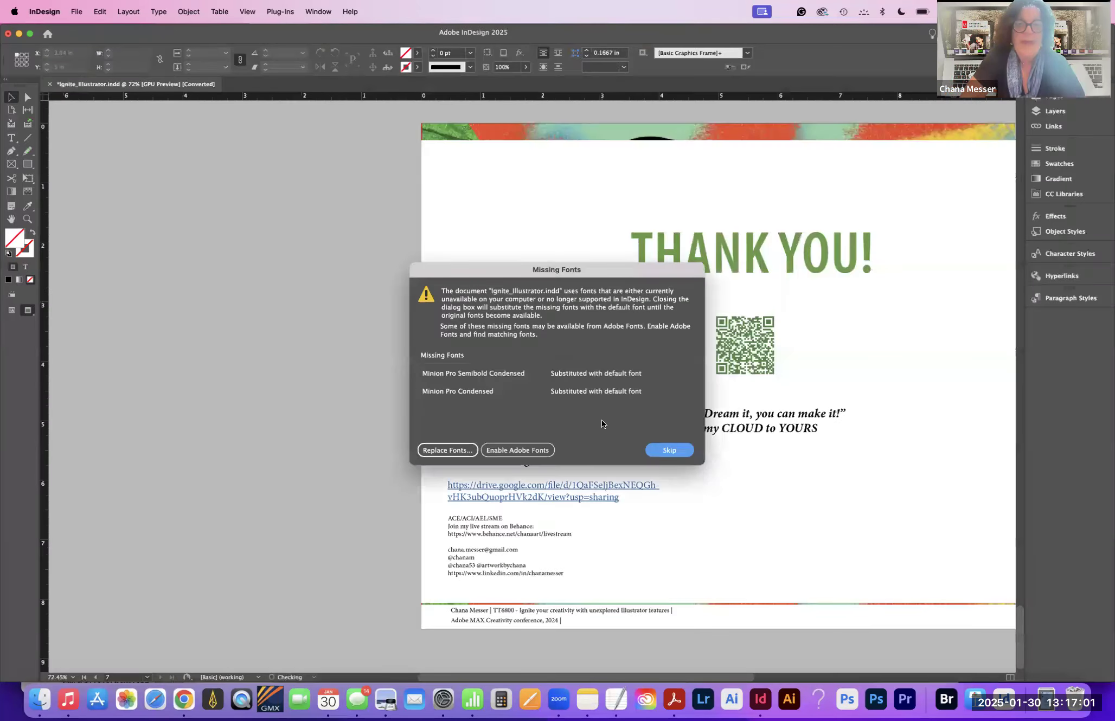
click(658, 442)
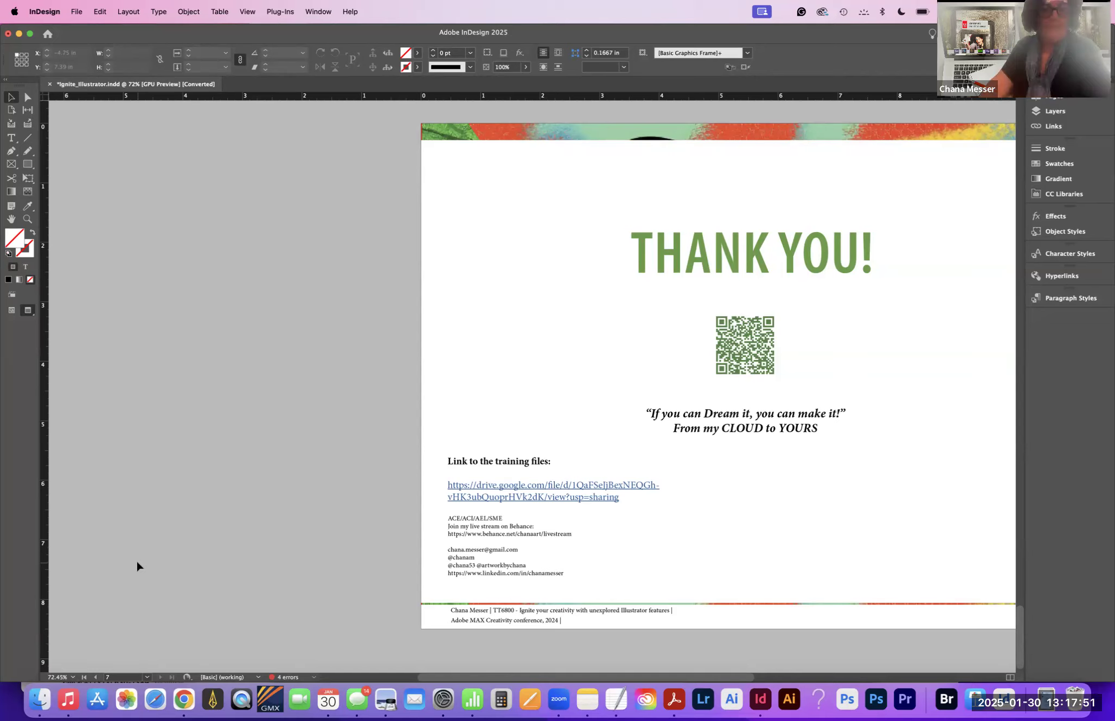
Step: Show the document in Presentation mode and go back from the closing page to the first page
click(28, 313)
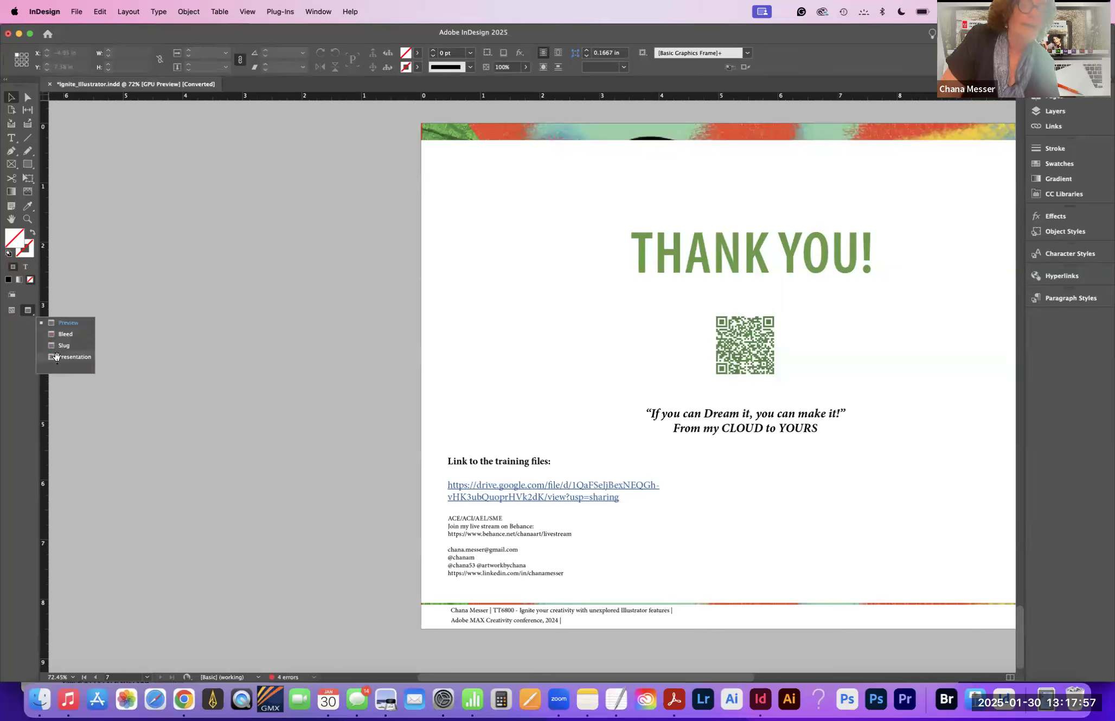
click(57, 357)
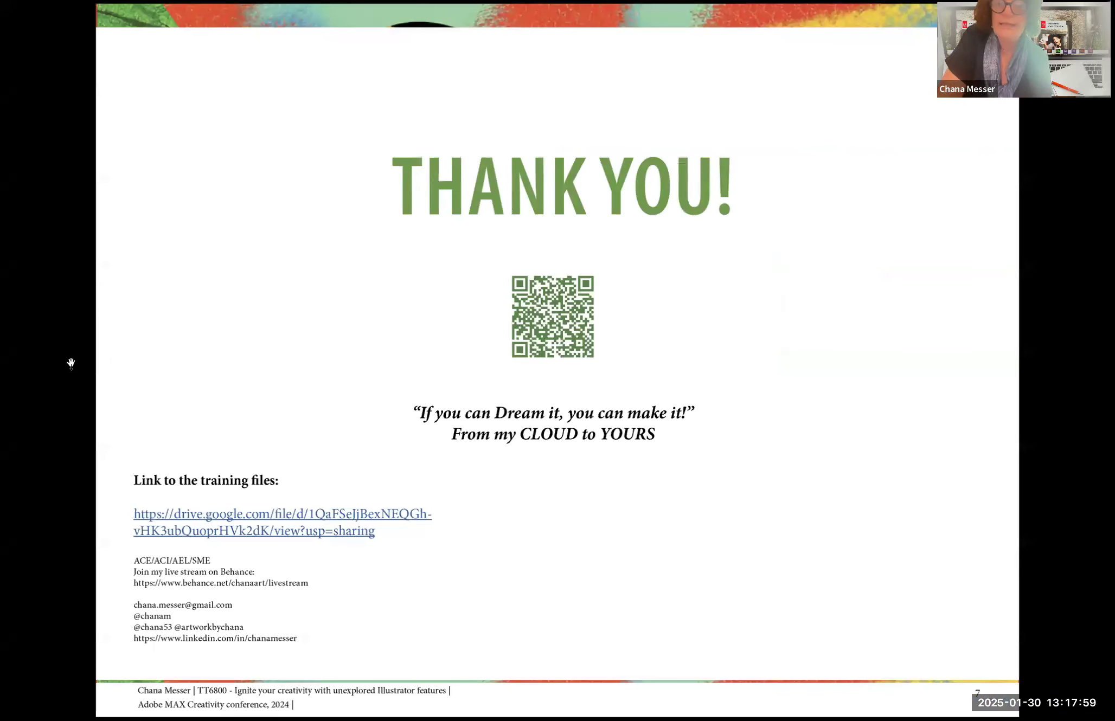
key(Left)
key(Left)
key(Left)
key(Left)
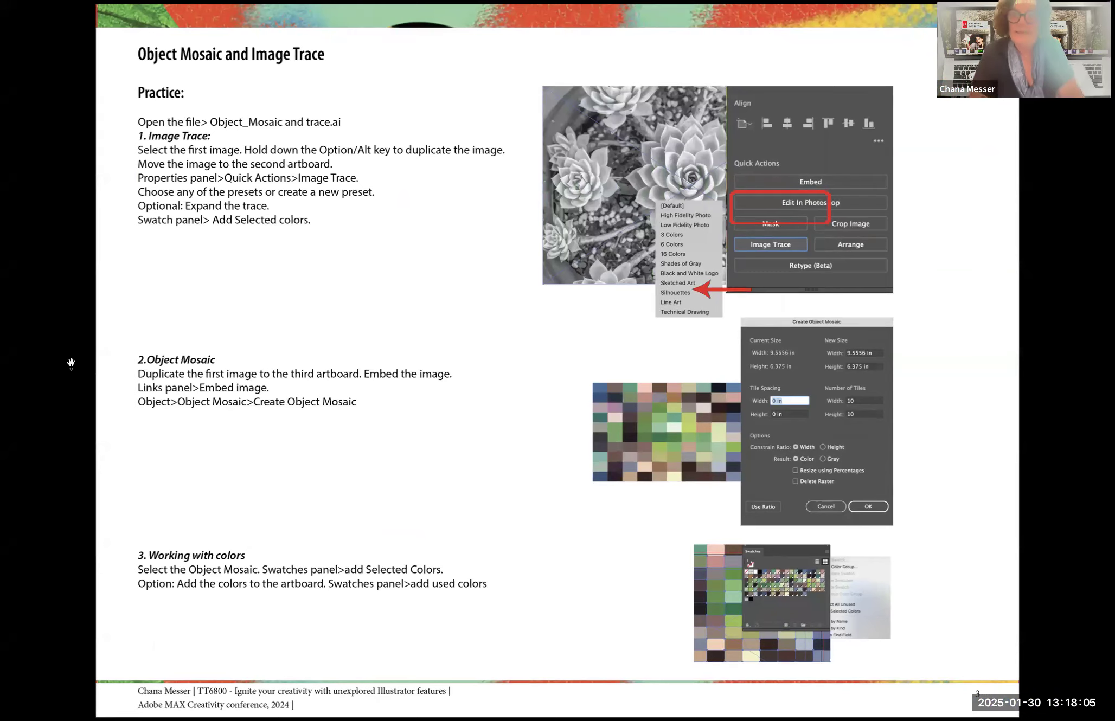
key(Home)
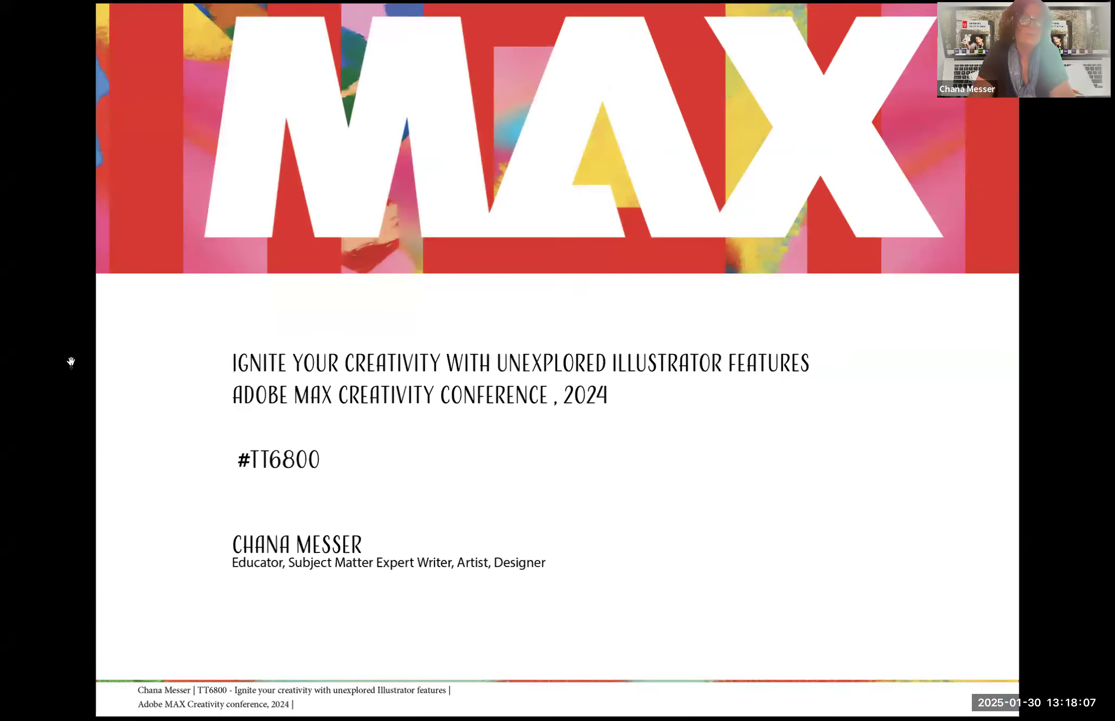
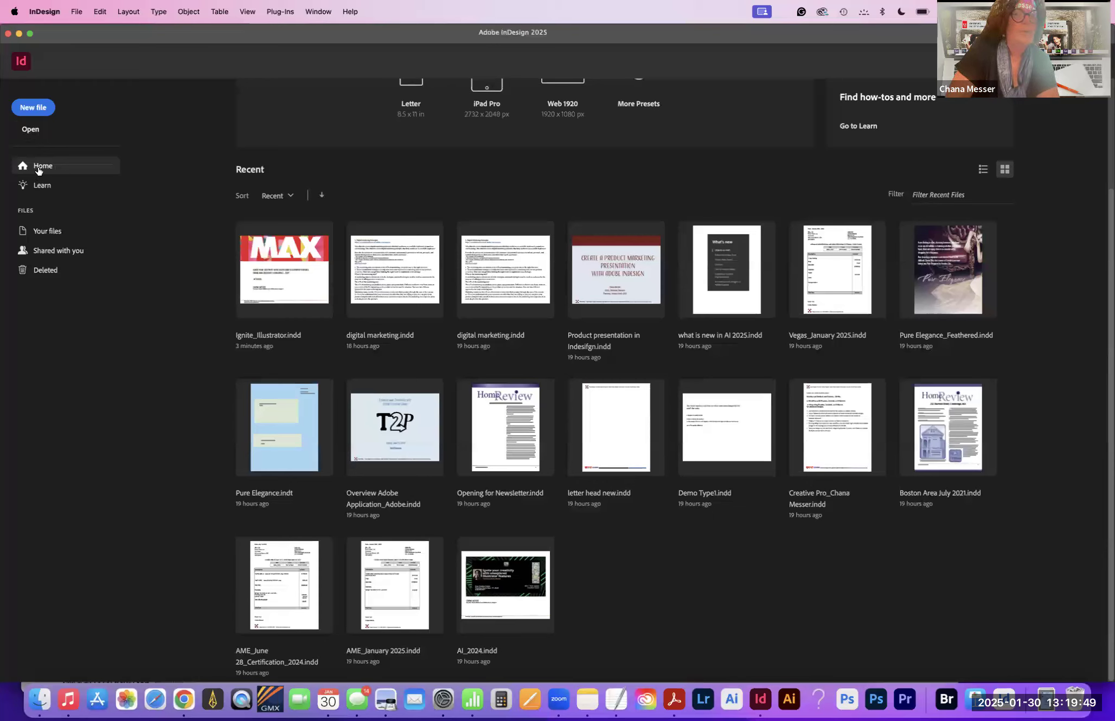
Step: Look through the Home screen's Learn tutorials, Your files and Shared with you sections
click(32, 185)
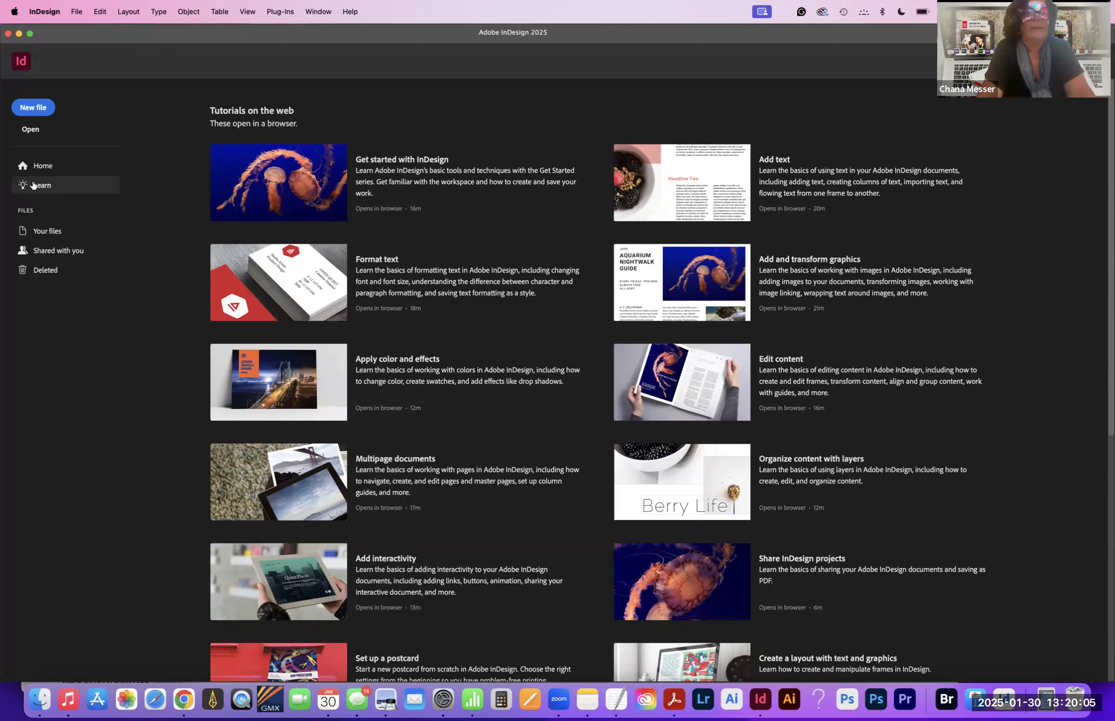
click(55, 235)
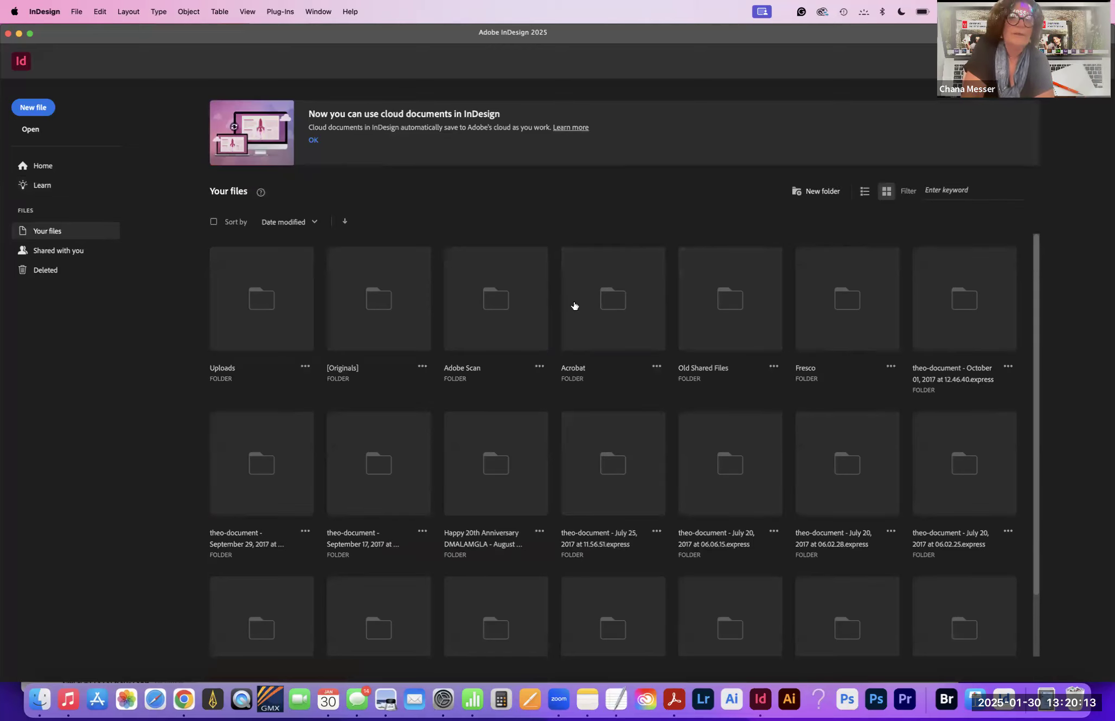
click(75, 257)
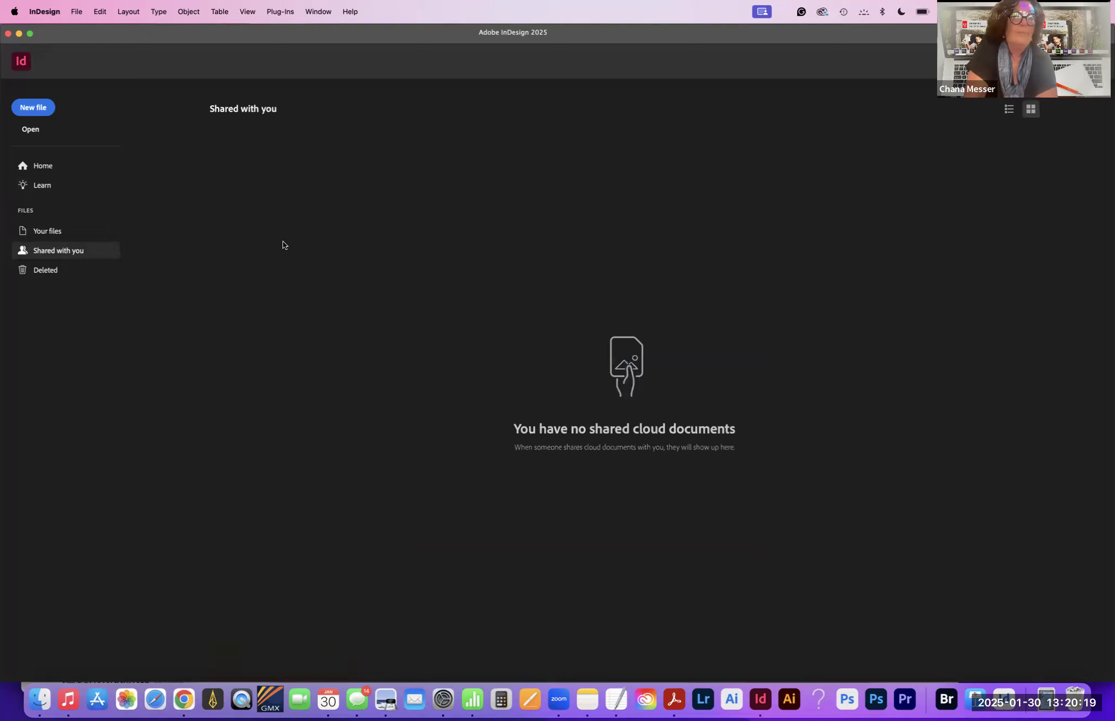
Step: Start a new file, then enlarge and reposition the New Document dialog to show more presets and settings
click(27, 108)
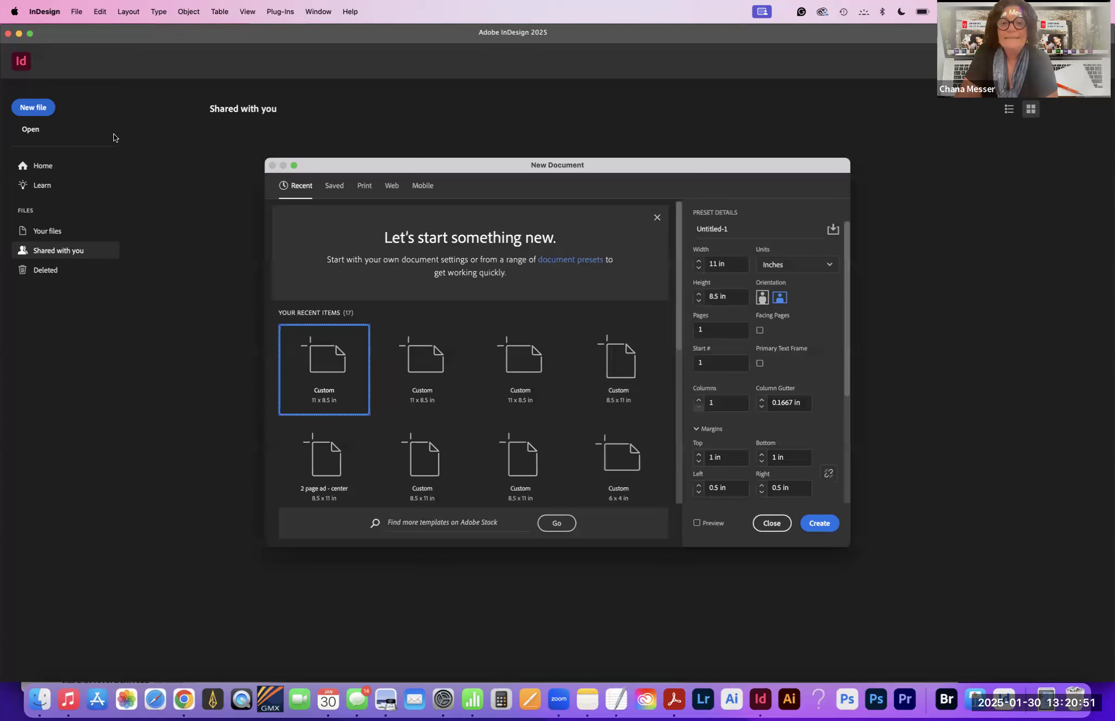
drag(848, 546, 1025, 685)
drag(492, 168, 365, 98)
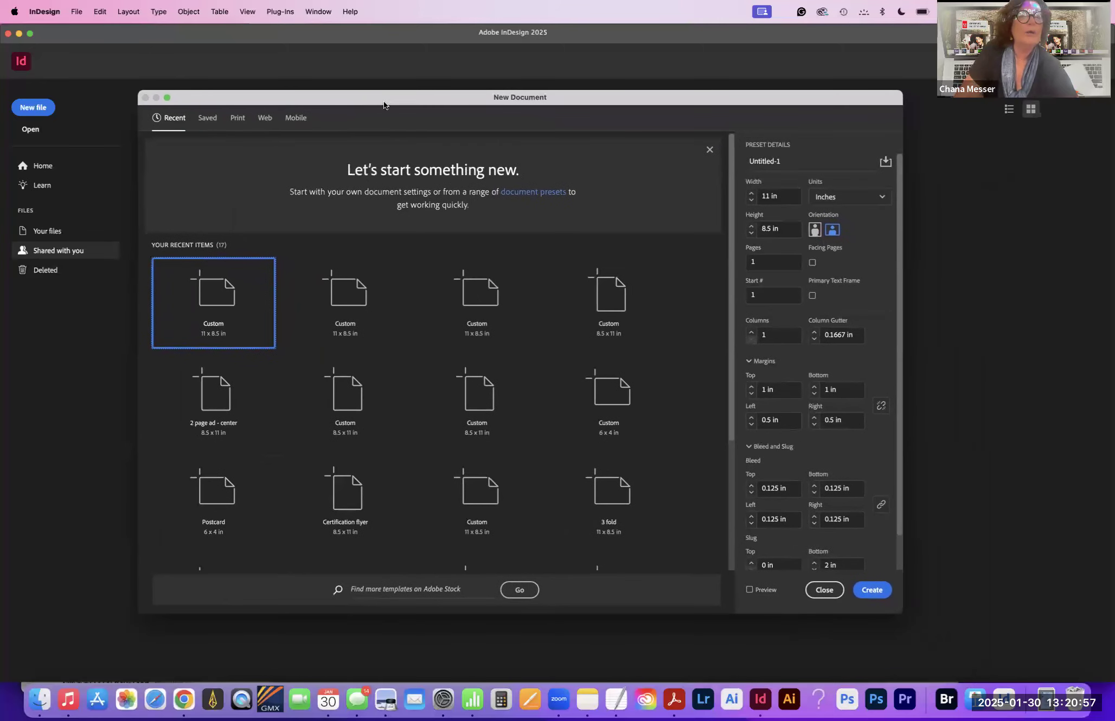
Step: Review the Recent, Saved, Print, Web and Mobile preset categories for new documents
click(173, 124)
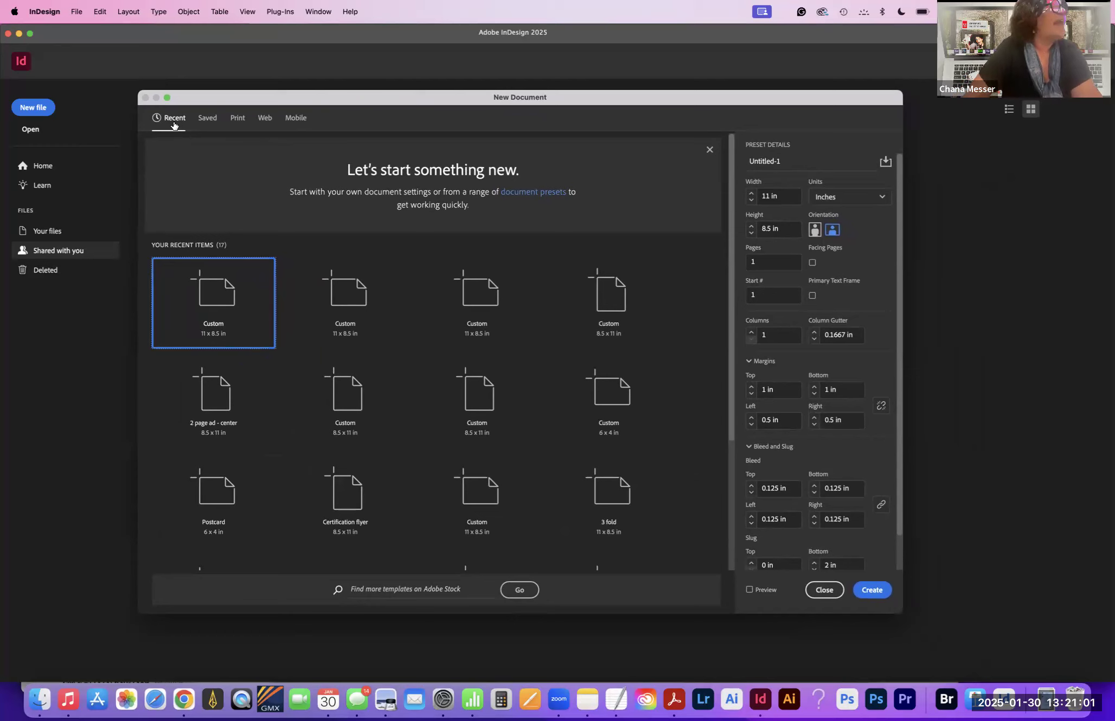
click(208, 119)
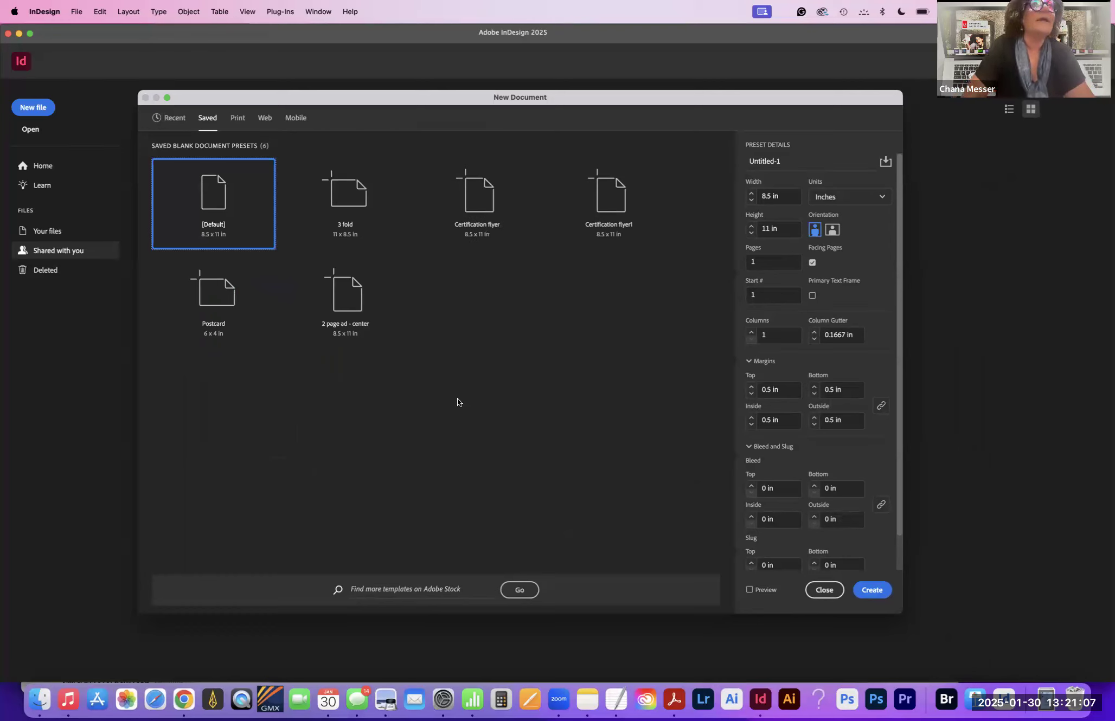
click(237, 120)
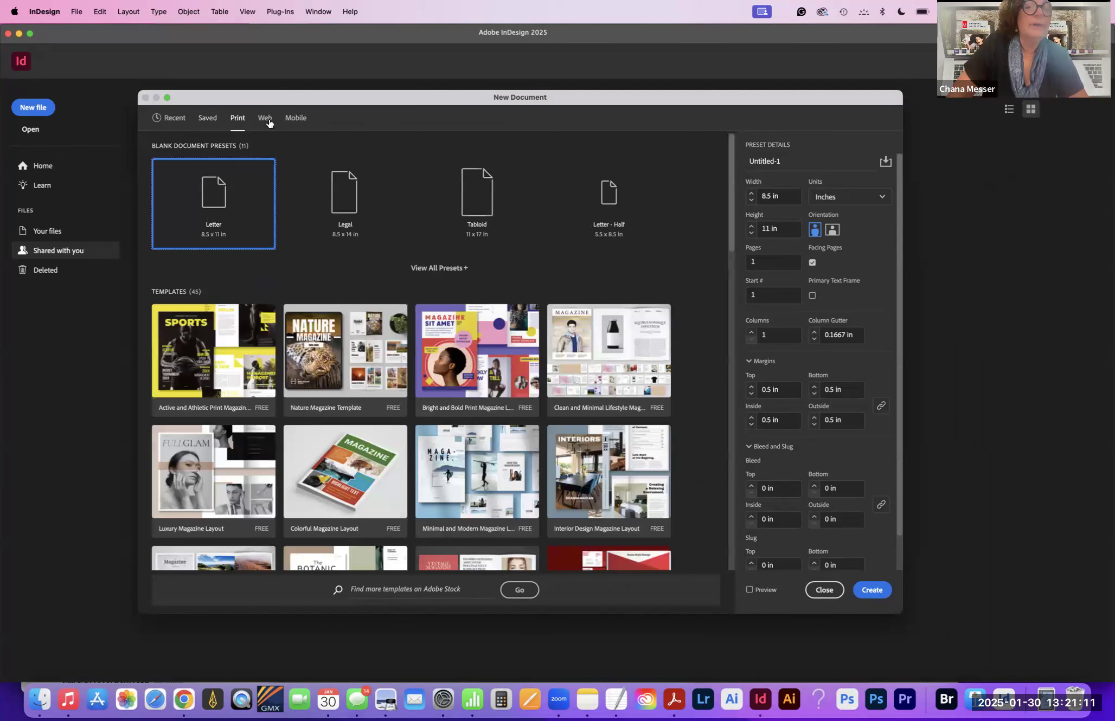
click(266, 119)
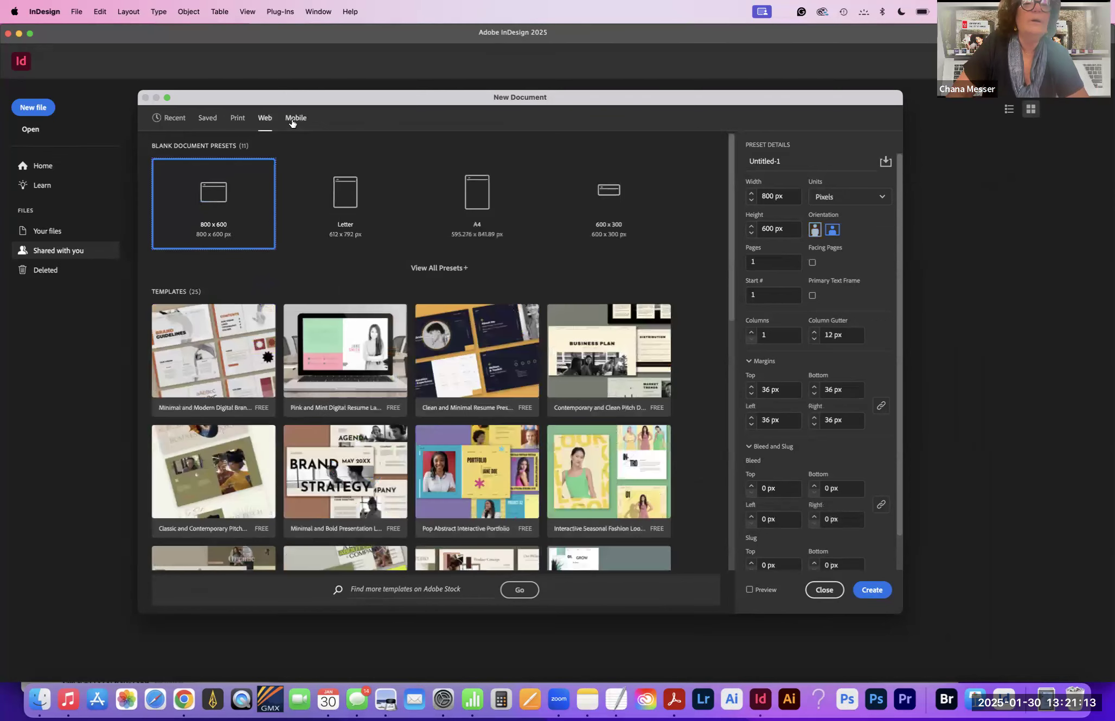
click(291, 121)
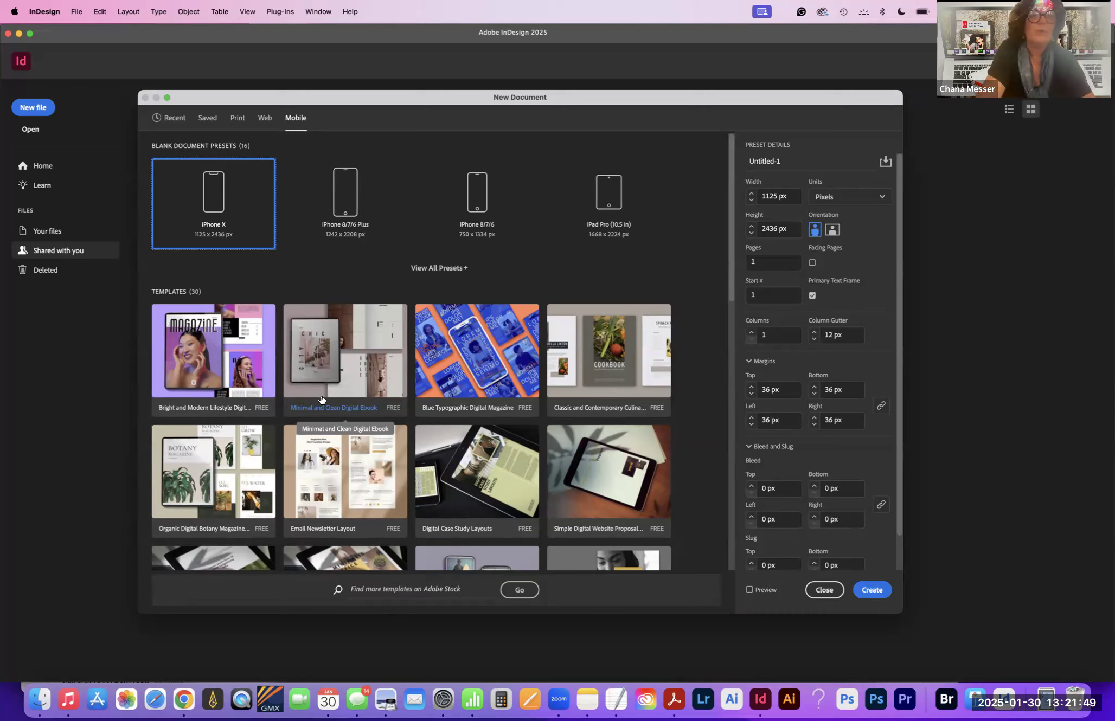
Step: Show all blank Print document presets and browse the free print templates below them
click(235, 123)
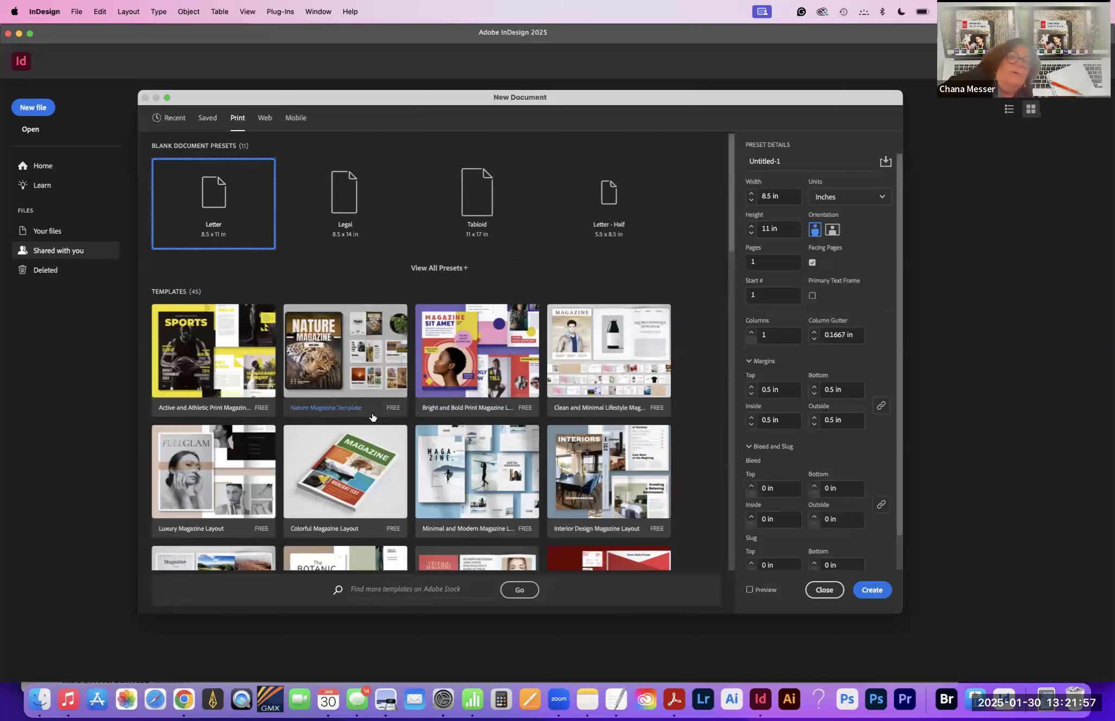
click(433, 267)
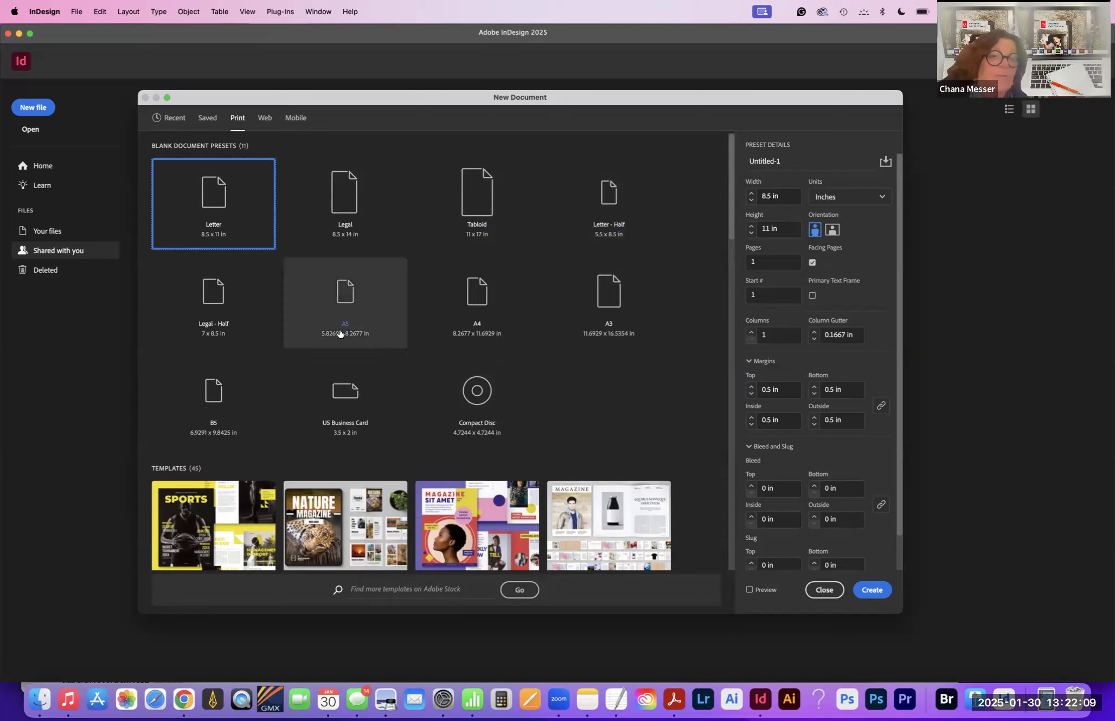
scroll(728, 506, down, 20)
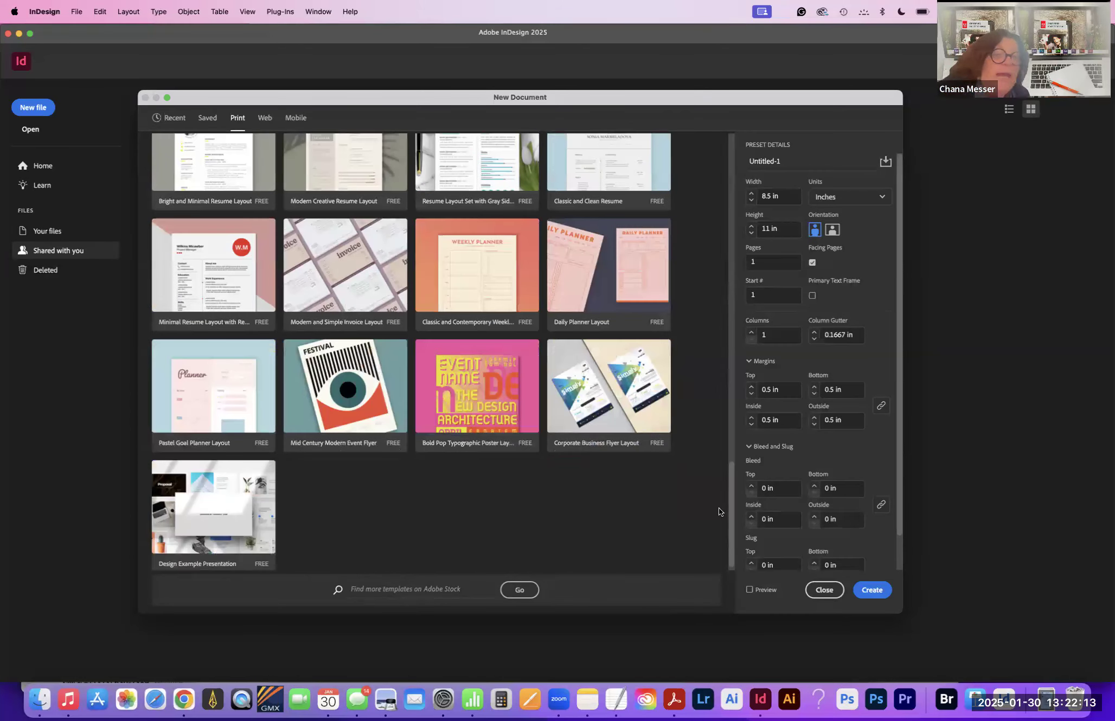
scroll(731, 453, up, 8)
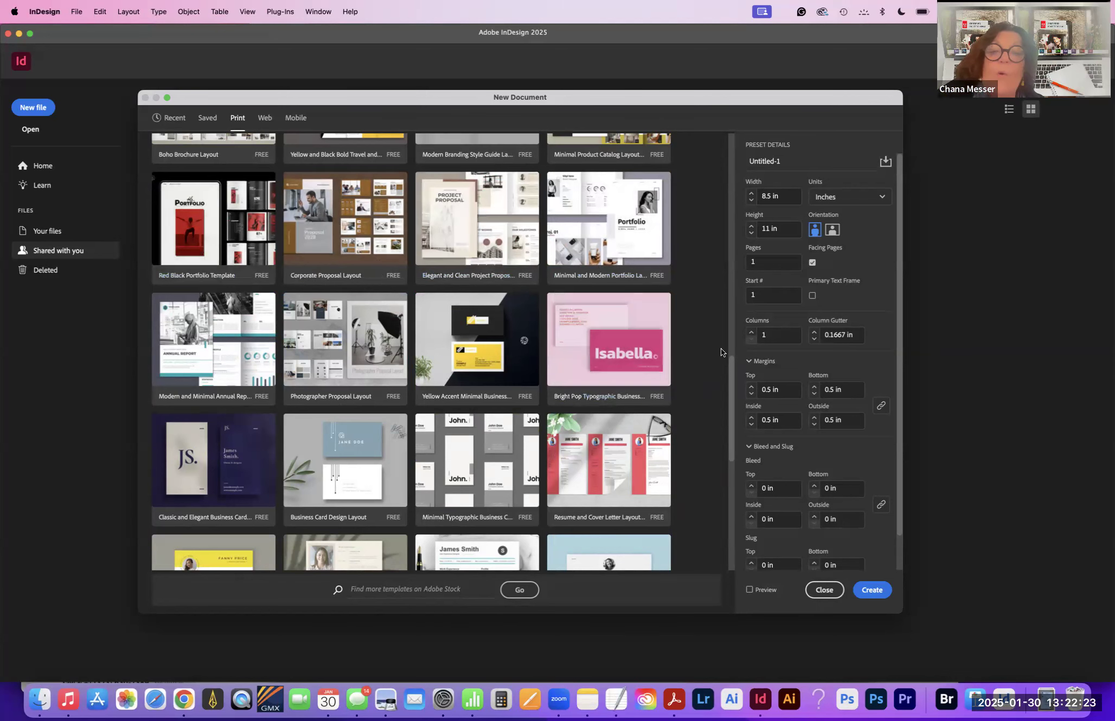
drag(732, 359, 706, 247)
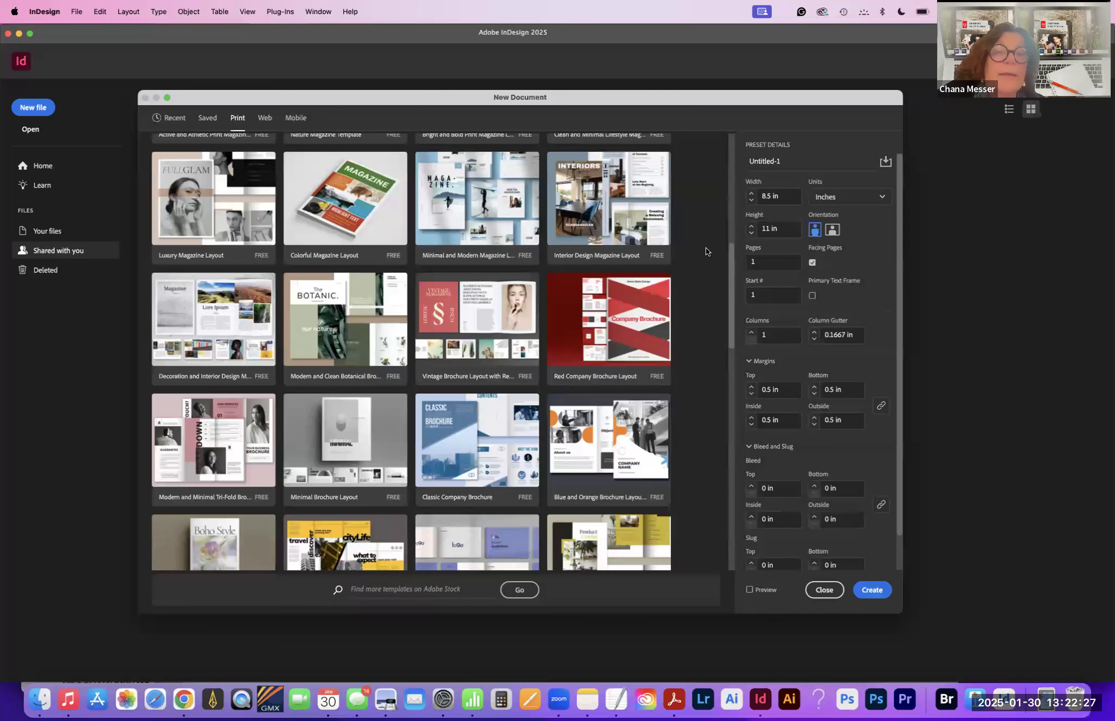
scroll(706, 248, up, 1)
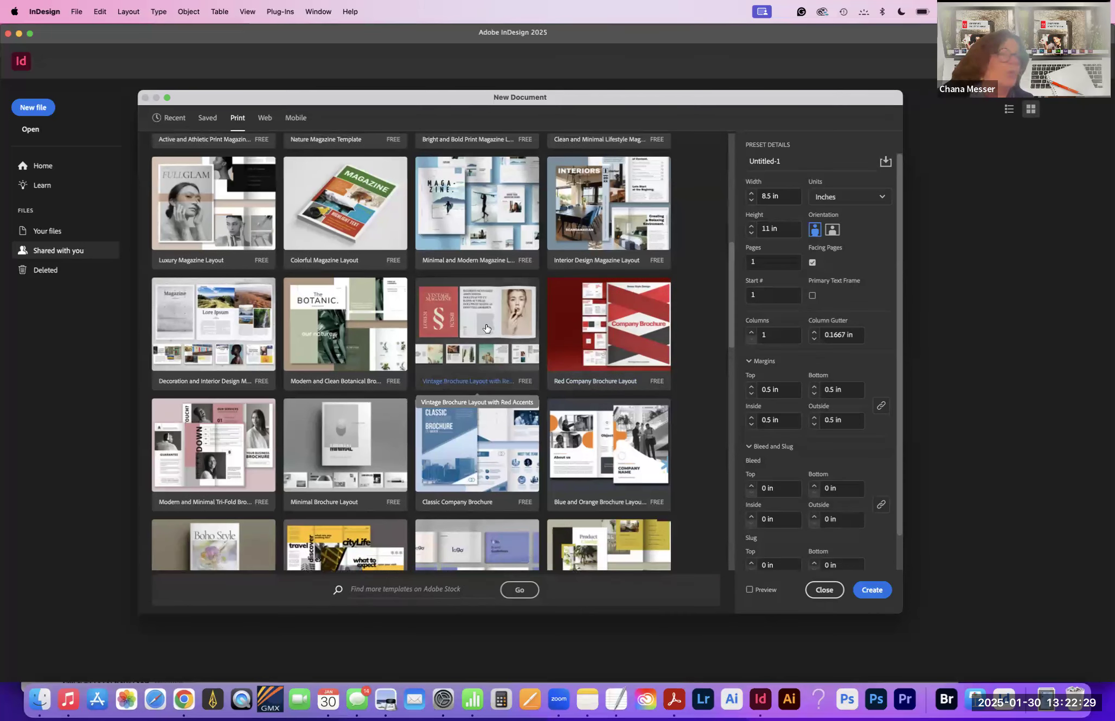
Step: Preview the Vintage Brochure Layout with Red Accents template and look through its page spreads
click(487, 328)
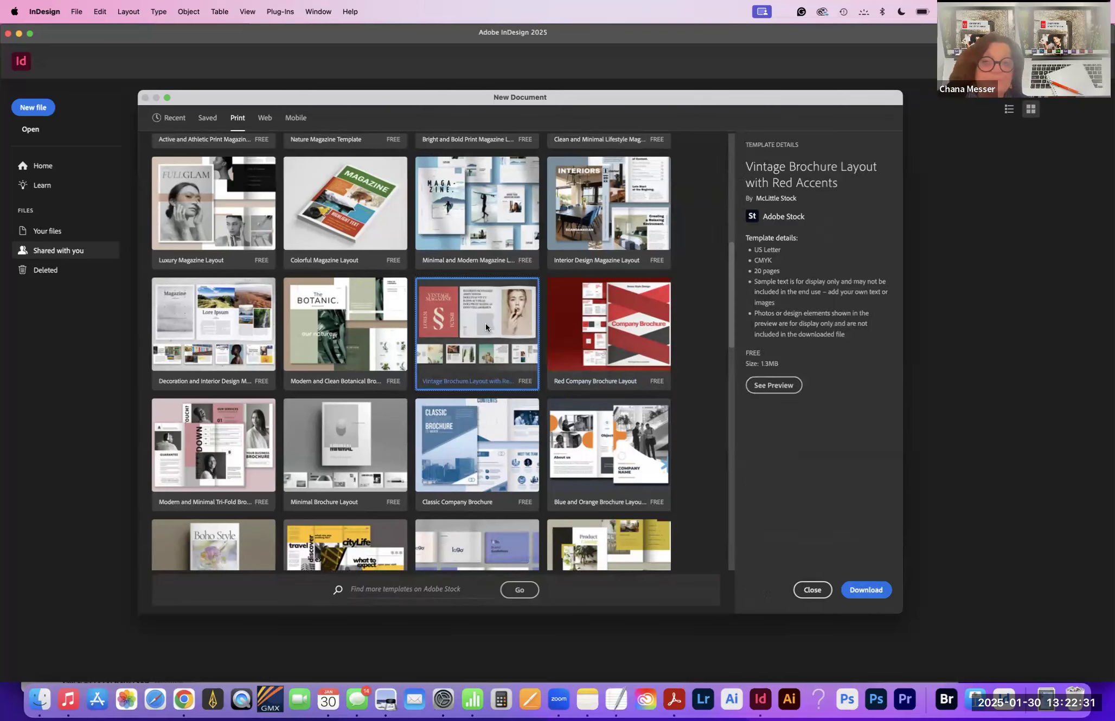
click(773, 385)
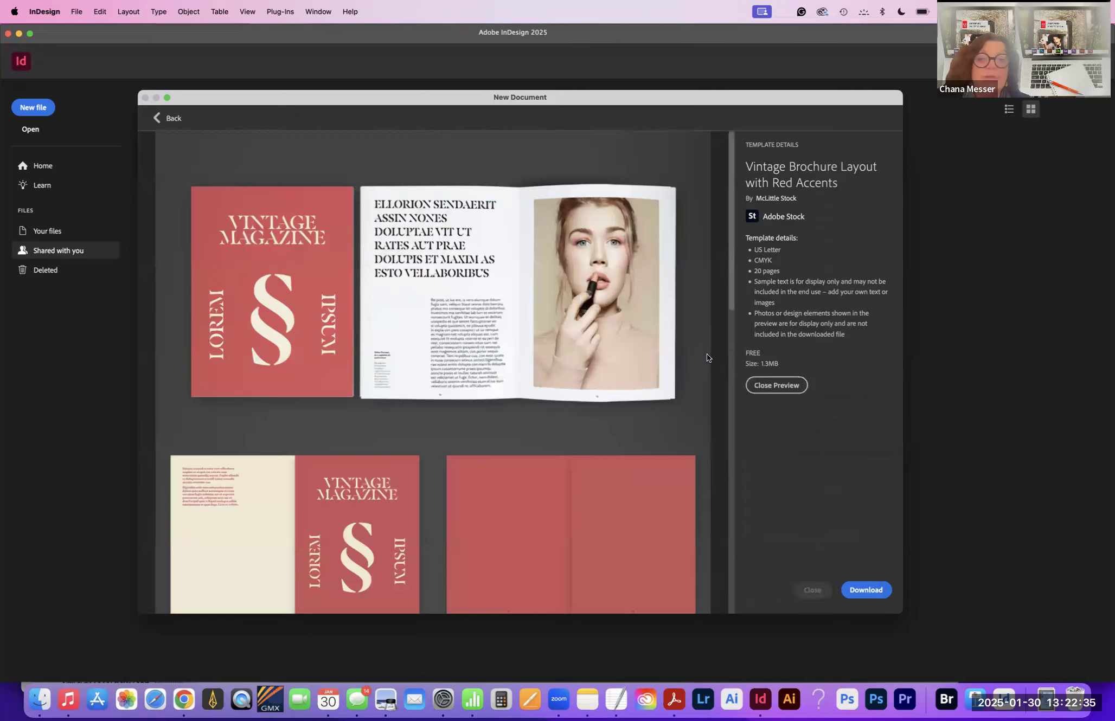
drag(731, 302, 756, 430)
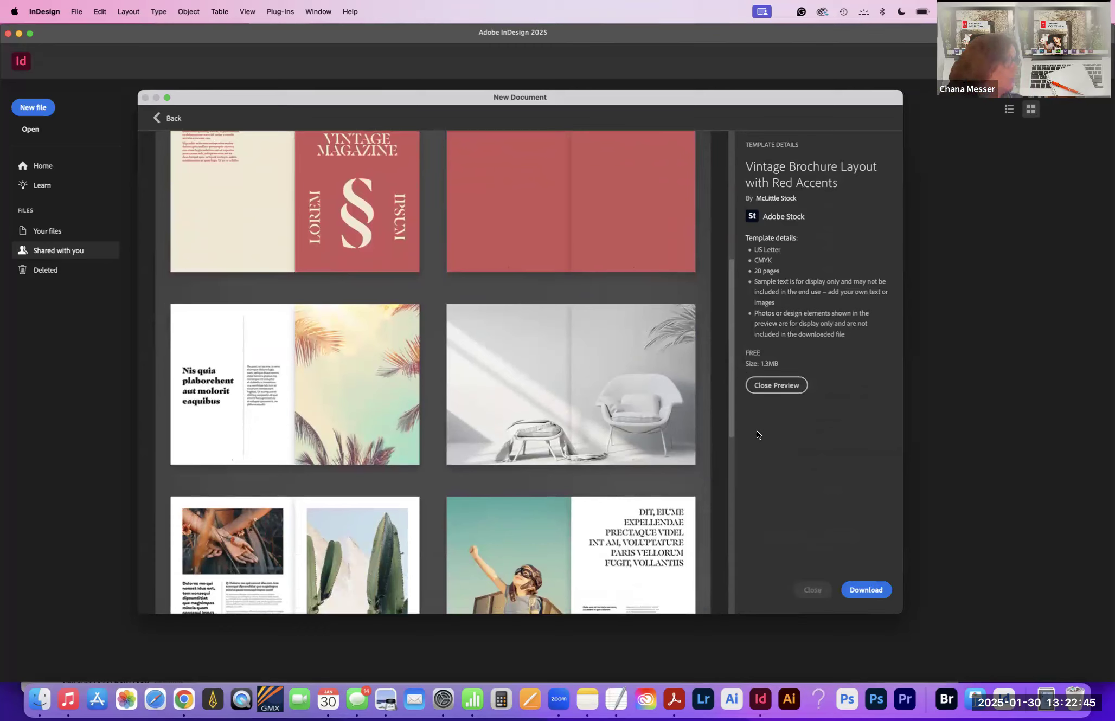
Step: Finish reviewing the Vintage Brochure Layout with Red Accents spreads, download the template, and close the New Document dialog
drag(732, 417, 722, 609)
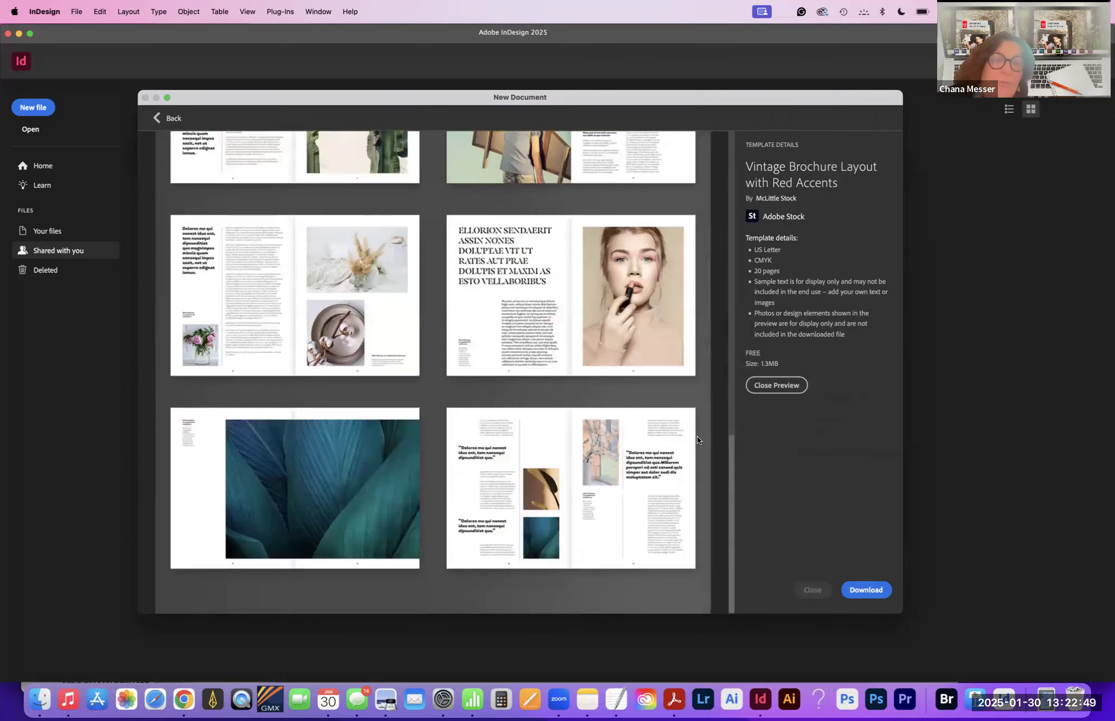
scroll(678, 325, up, 20)
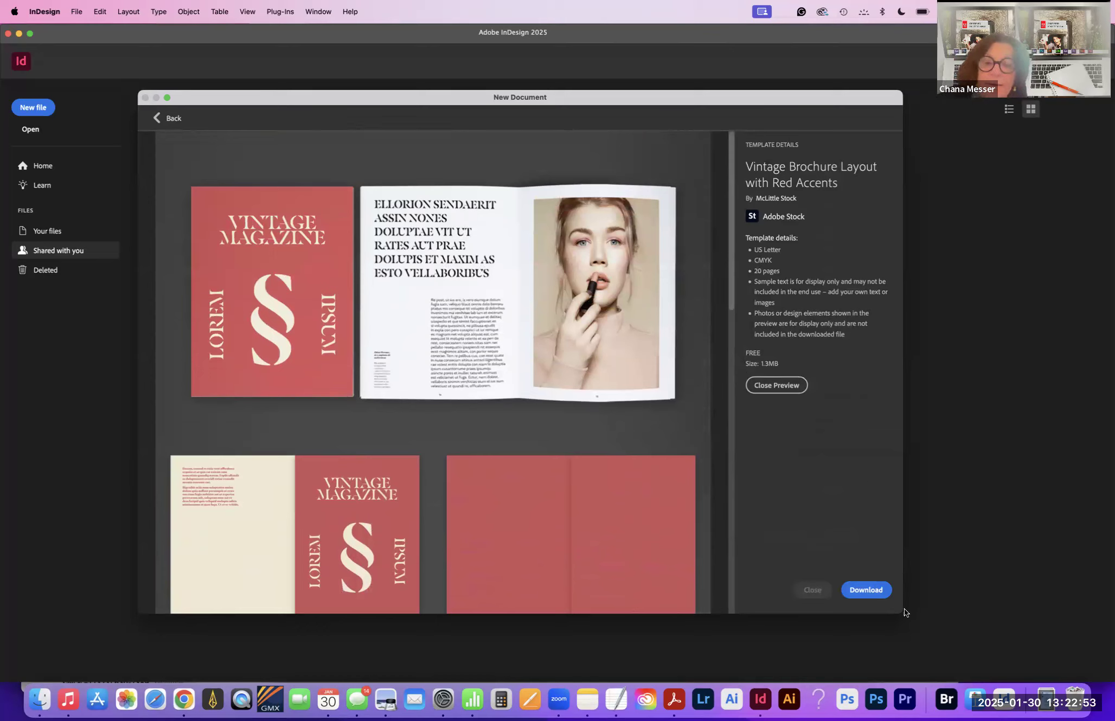
click(855, 586)
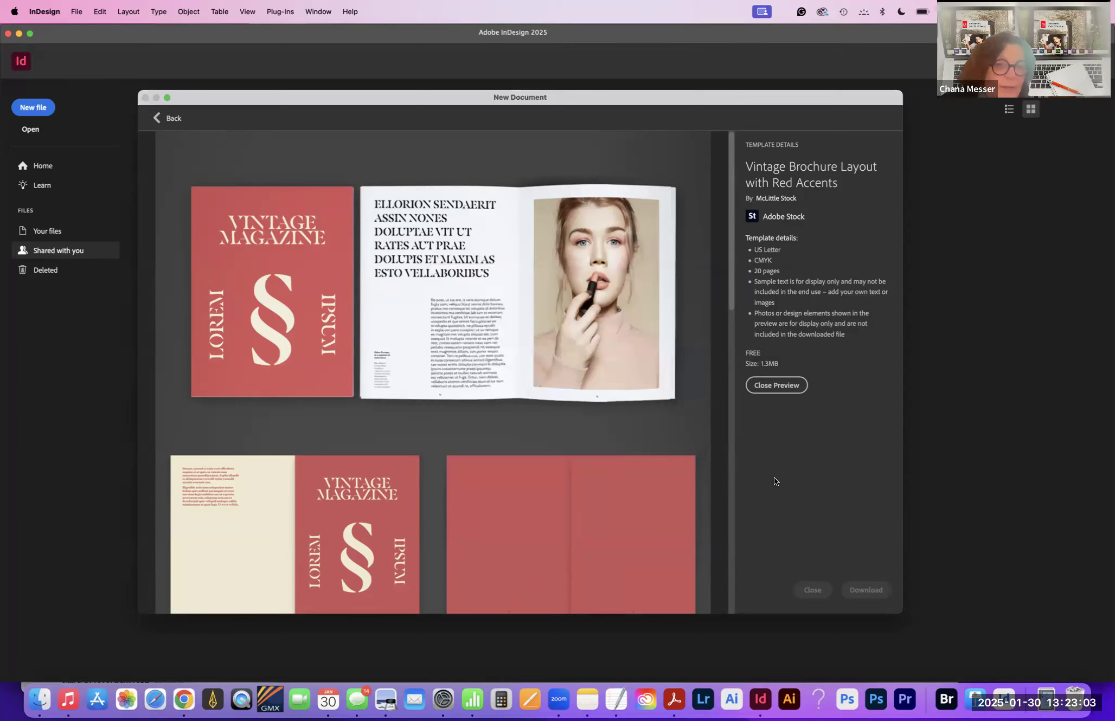
click(770, 375)
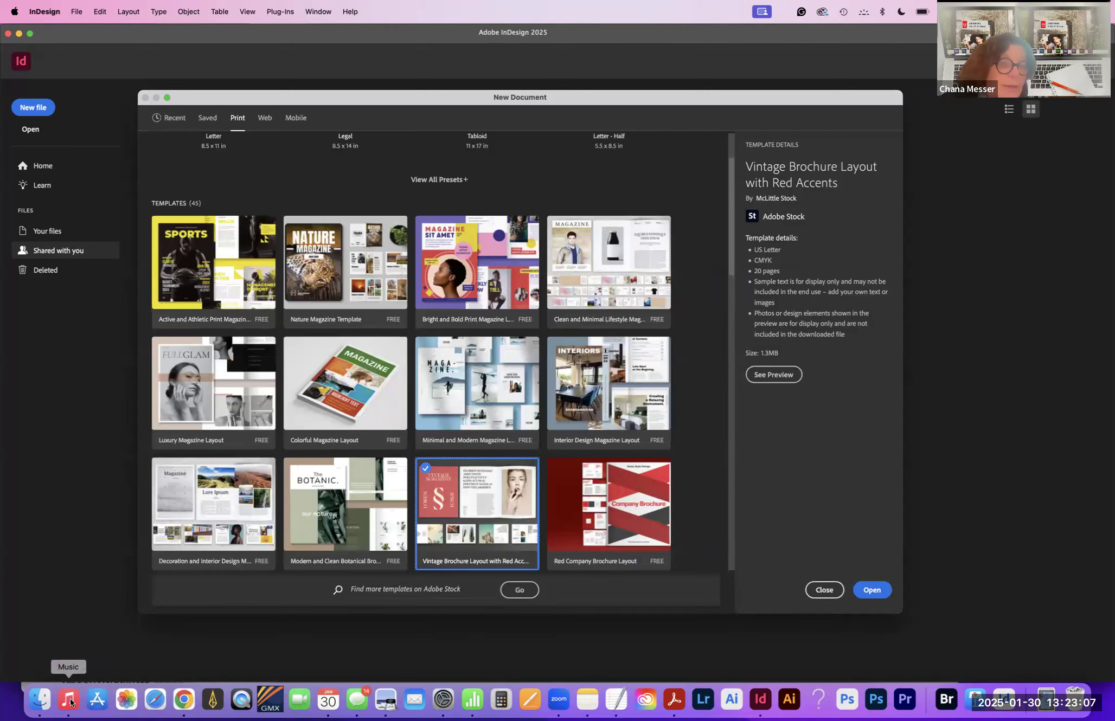
click(823, 592)
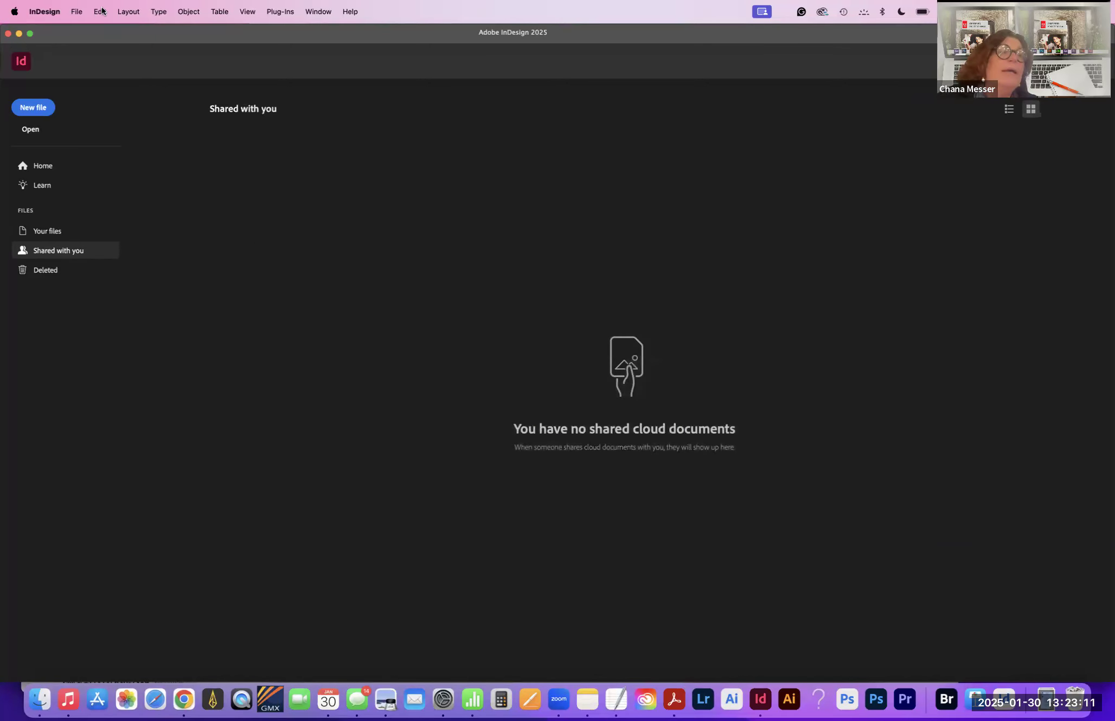
Step: Look for files to open in the Downloads folder and its stock images subfolder, closing the dialog without opening anything
click(78, 10)
click(82, 43)
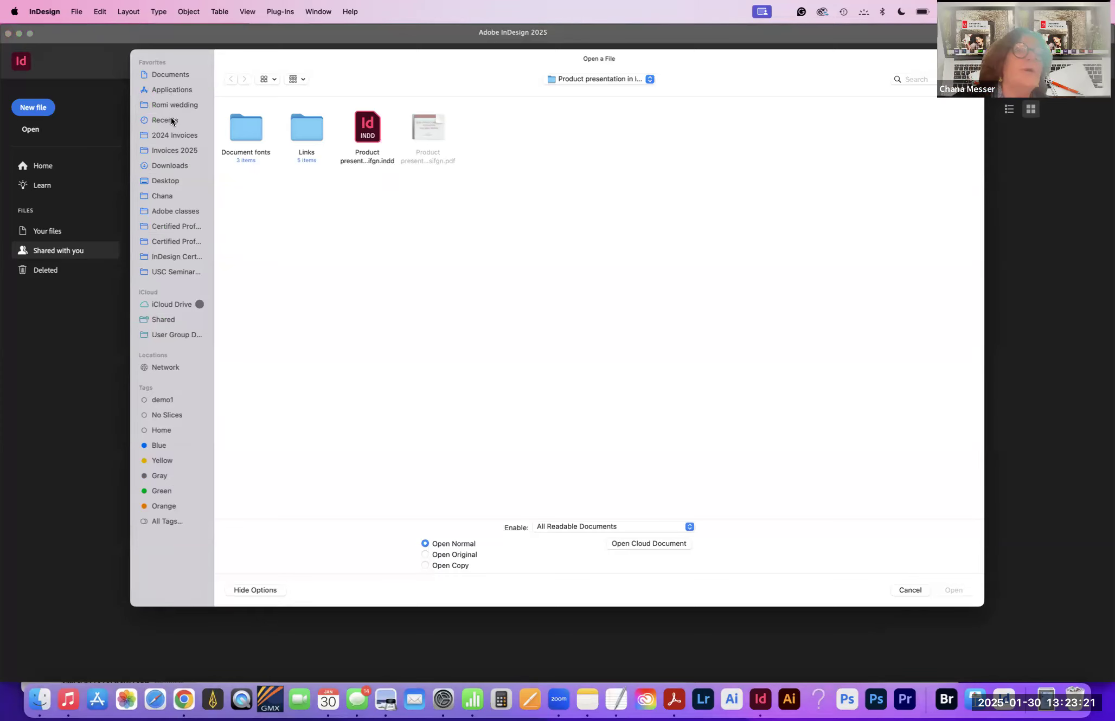
click(174, 165)
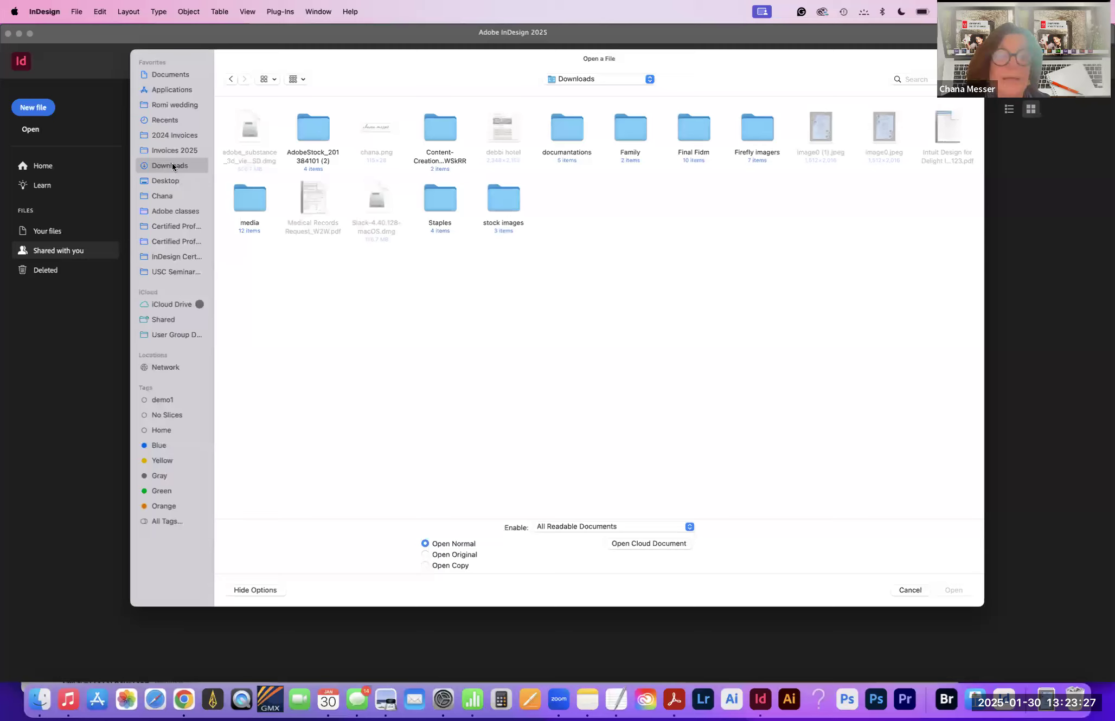
double_click(503, 202)
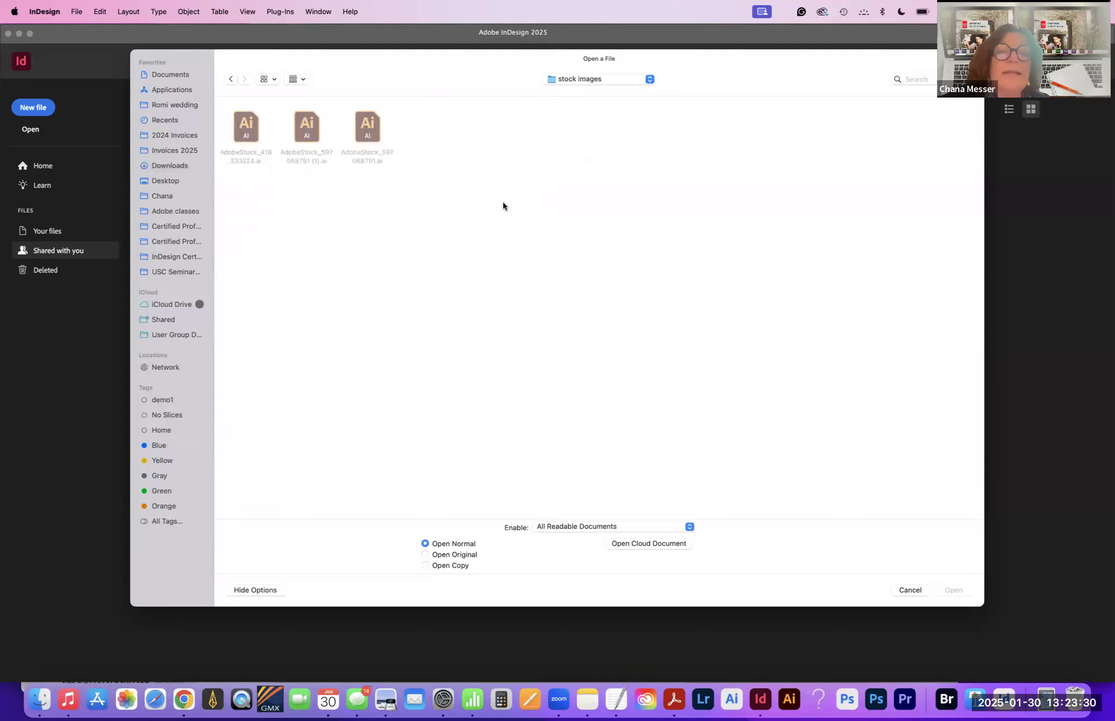
click(232, 78)
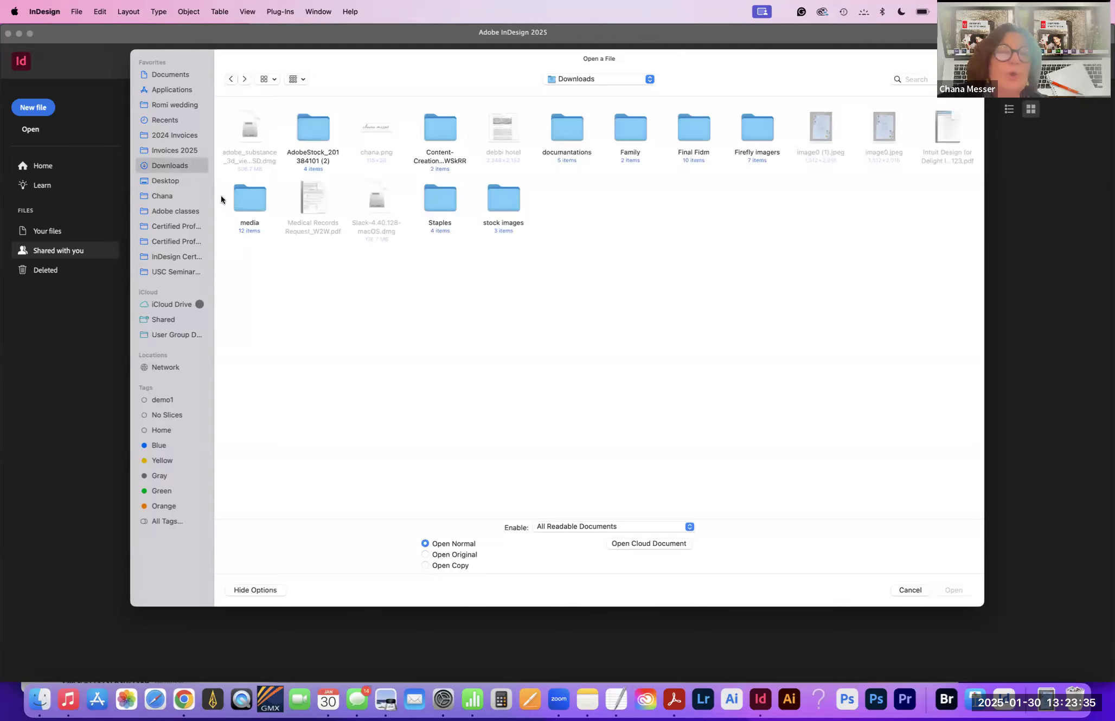
click(910, 590)
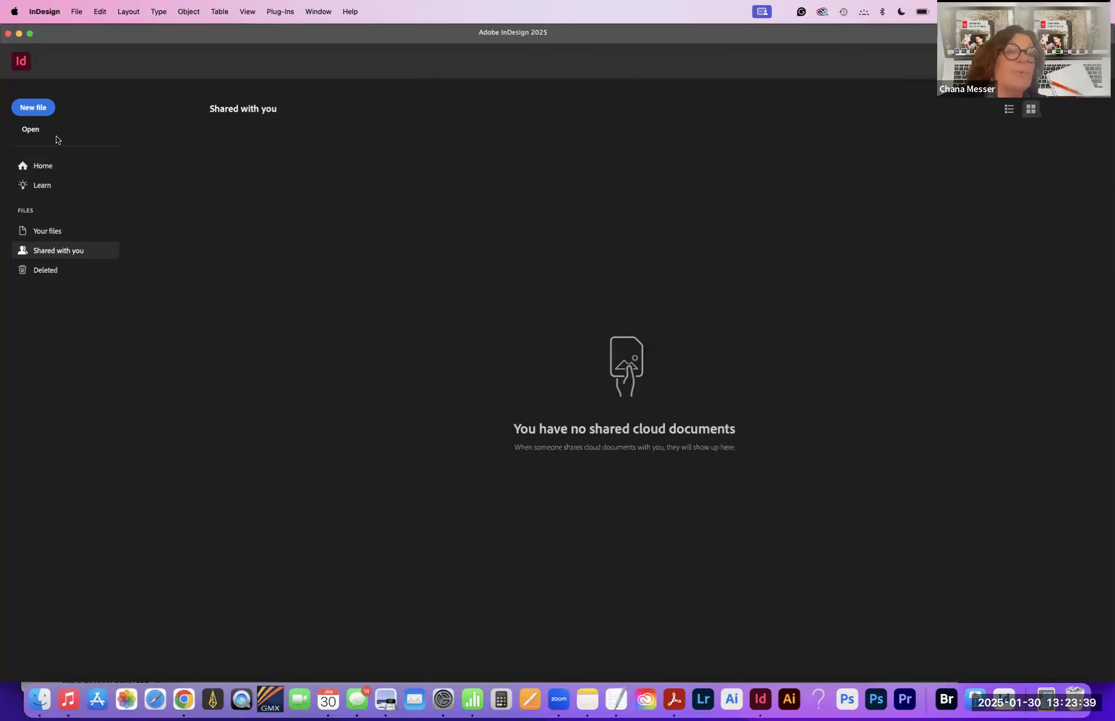
Step: Create a new one-page document from the recent custom 11 x 8.5 in landscape preset
click(36, 108)
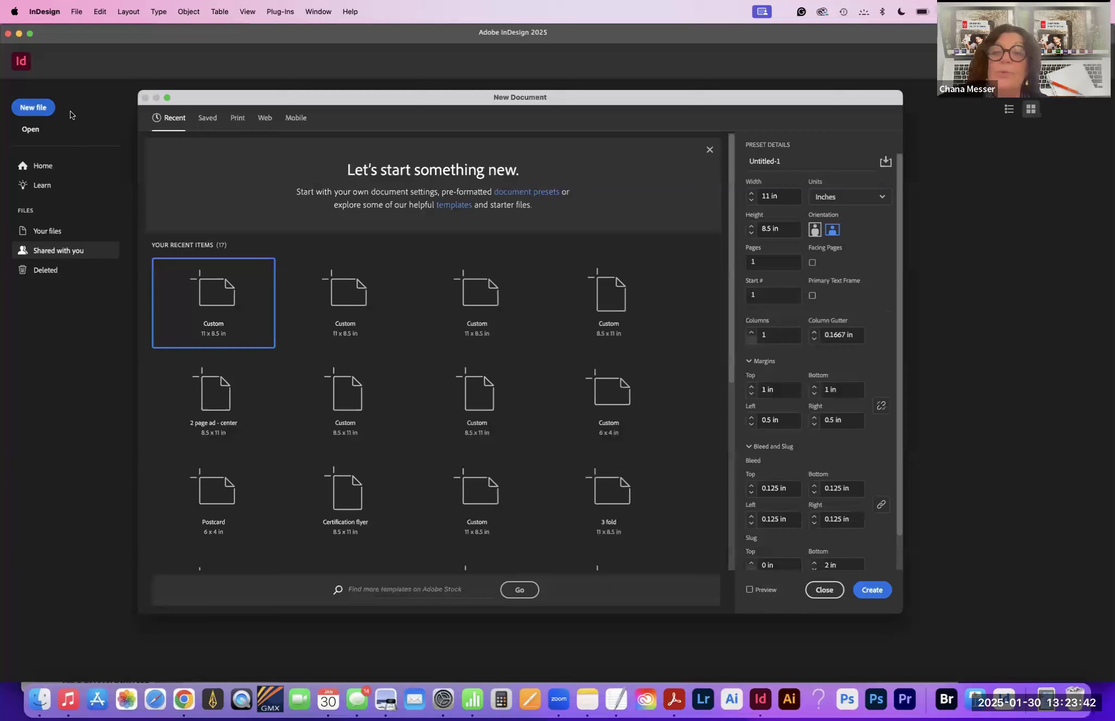
click(873, 590)
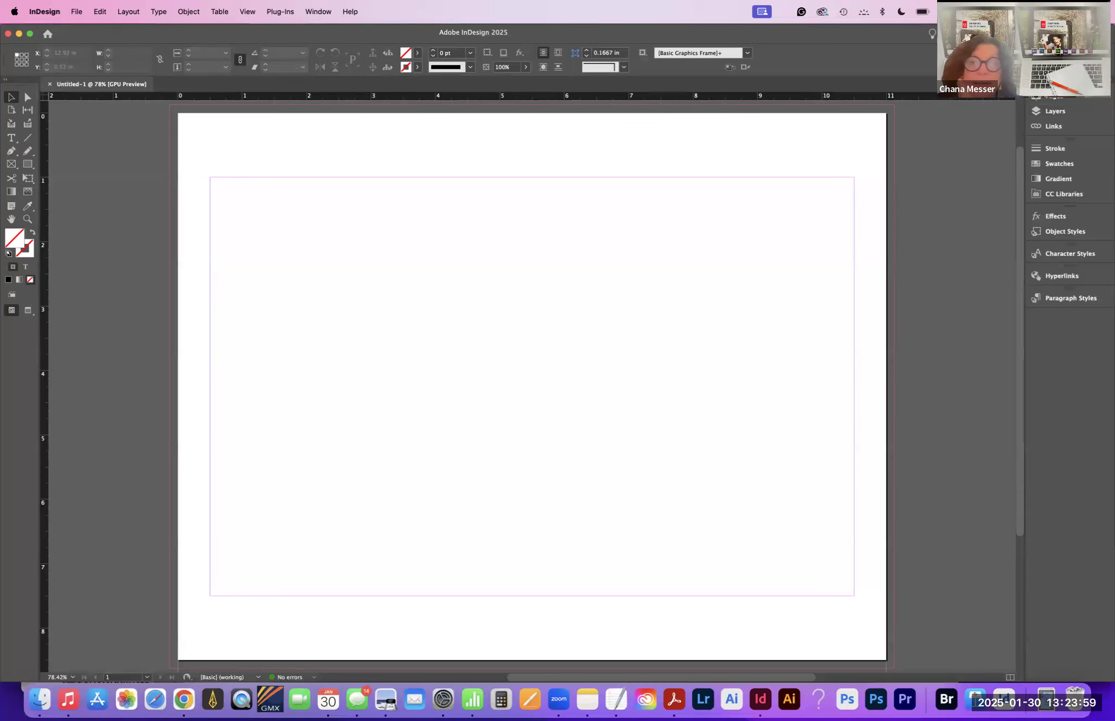
Step: Expand and collapse the docked panels, then show CC Libraries and enlarge it to reveal more of the Adobe Express library
click(1107, 80)
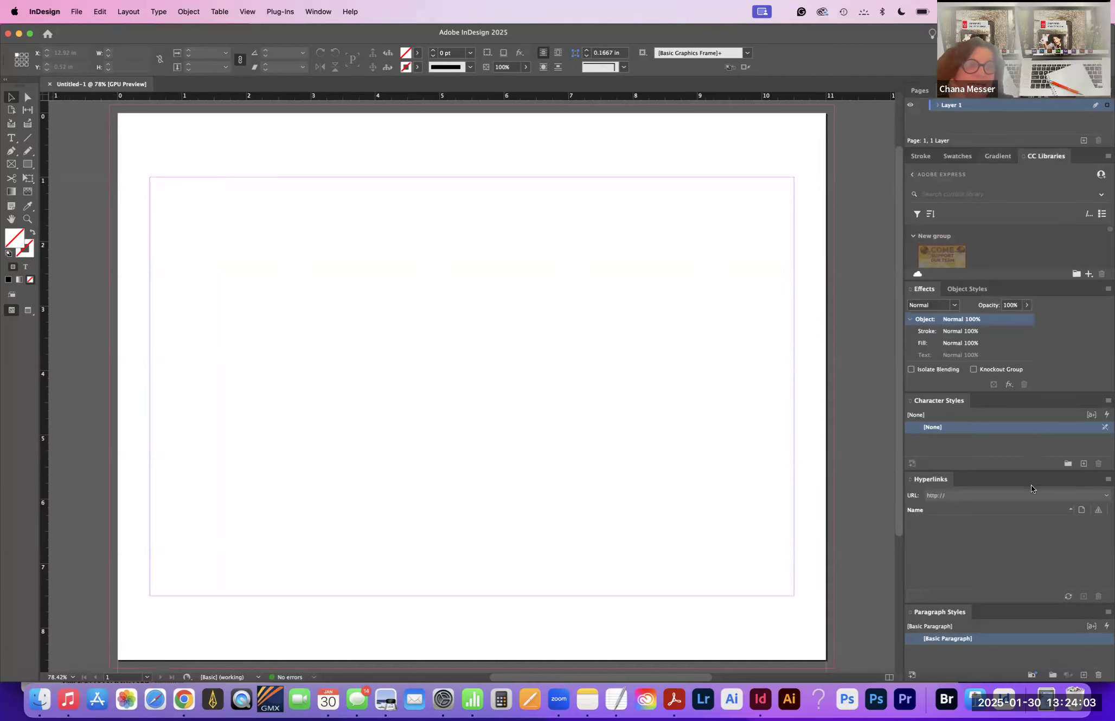
click(1107, 80)
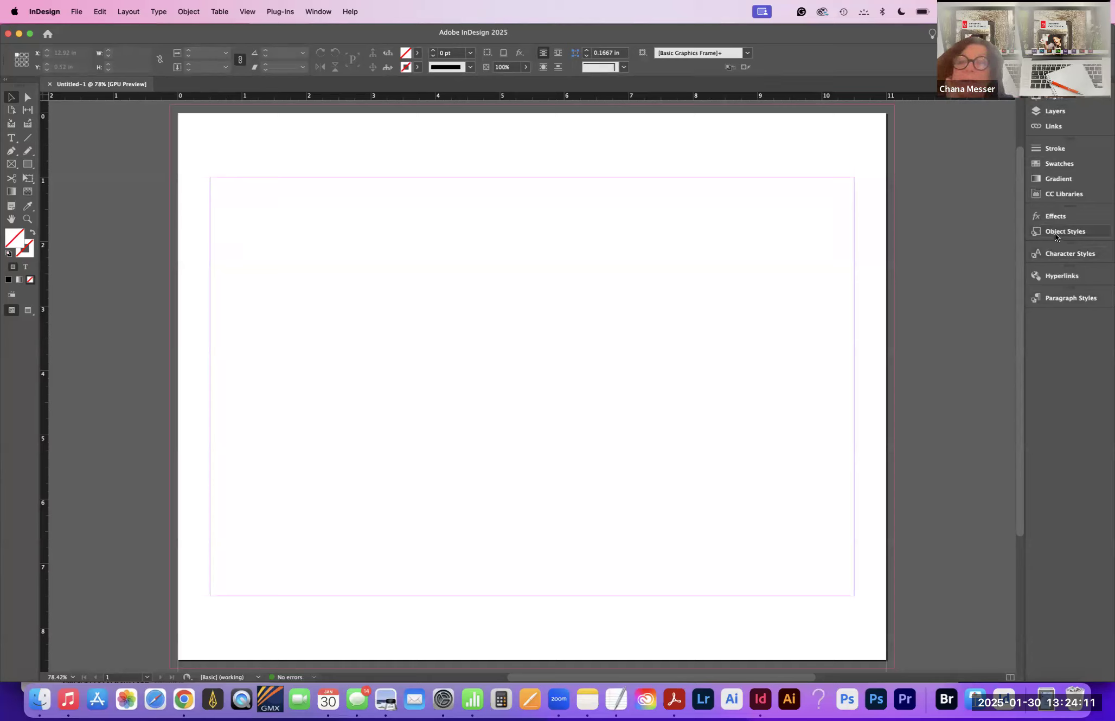
click(1059, 195)
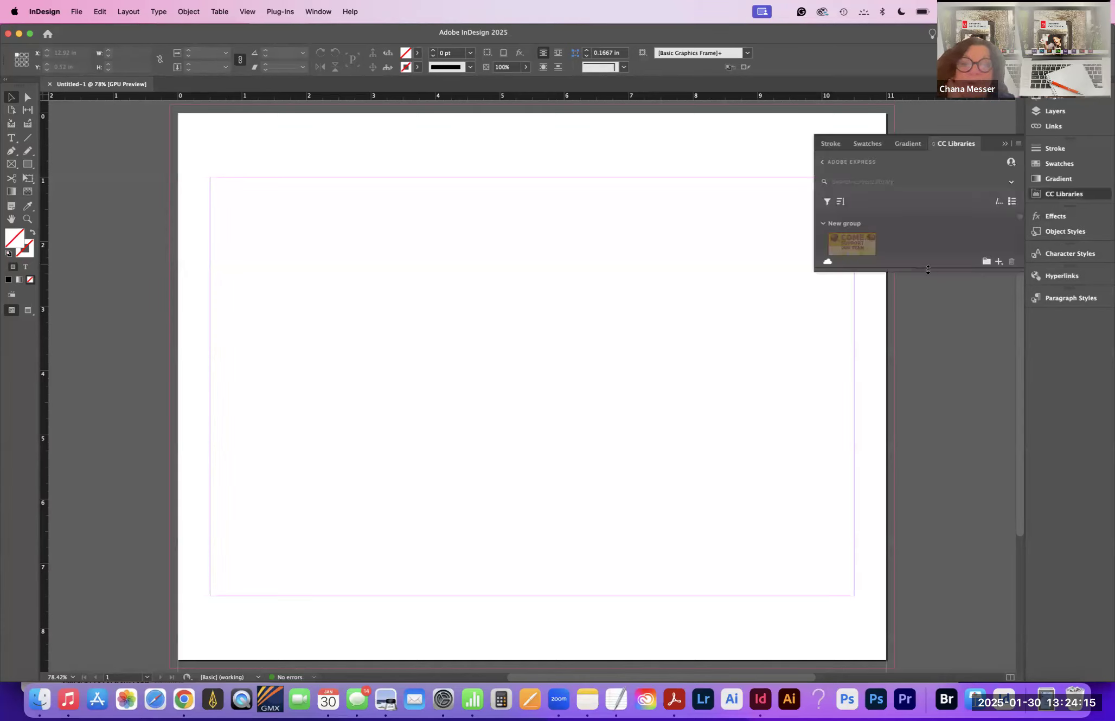
drag(915, 270, 852, 558)
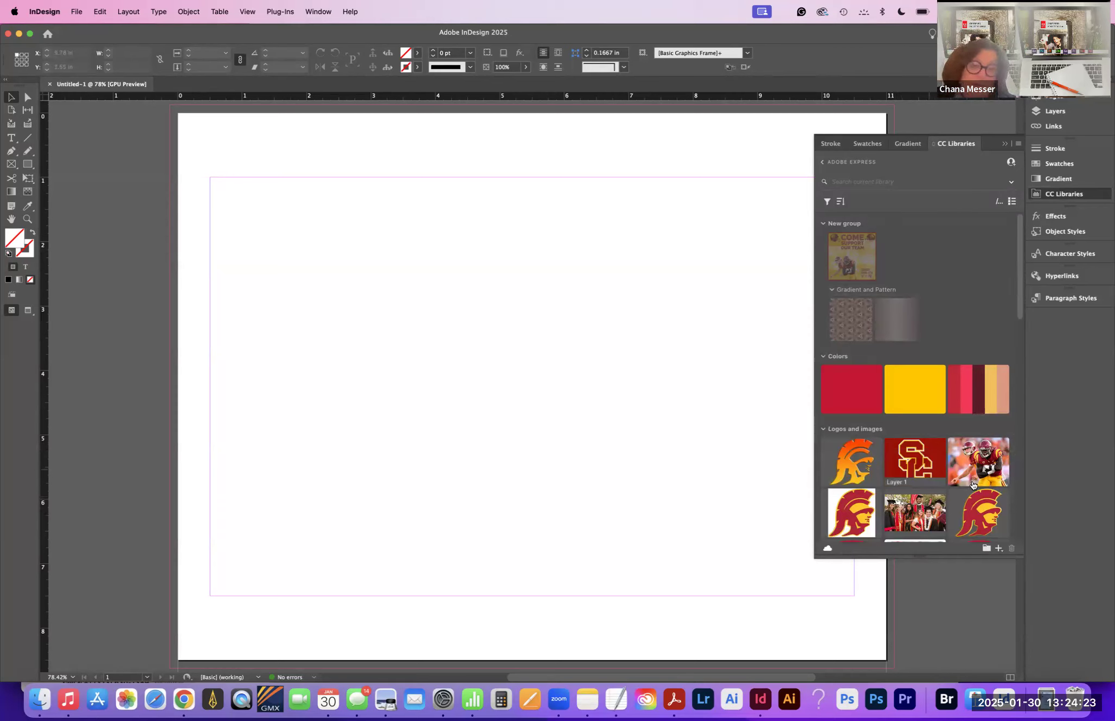
mouse_move(898, 511)
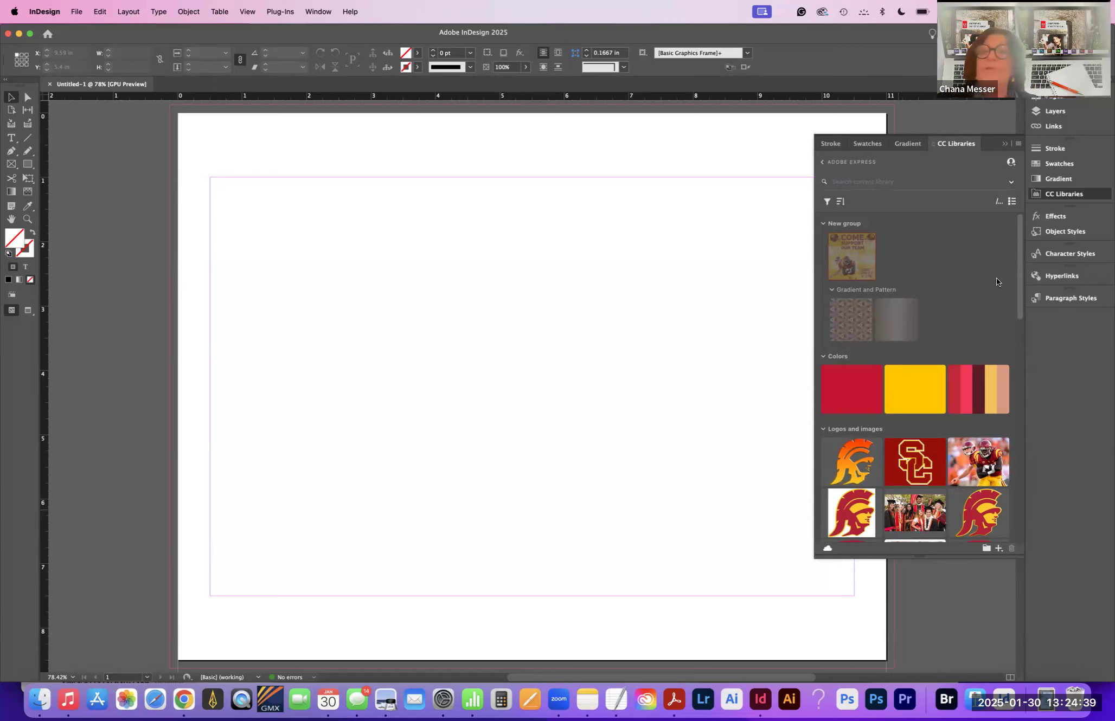
Step: Search the current Adobe Express library for "Adobe" and clear the search
click(867, 183)
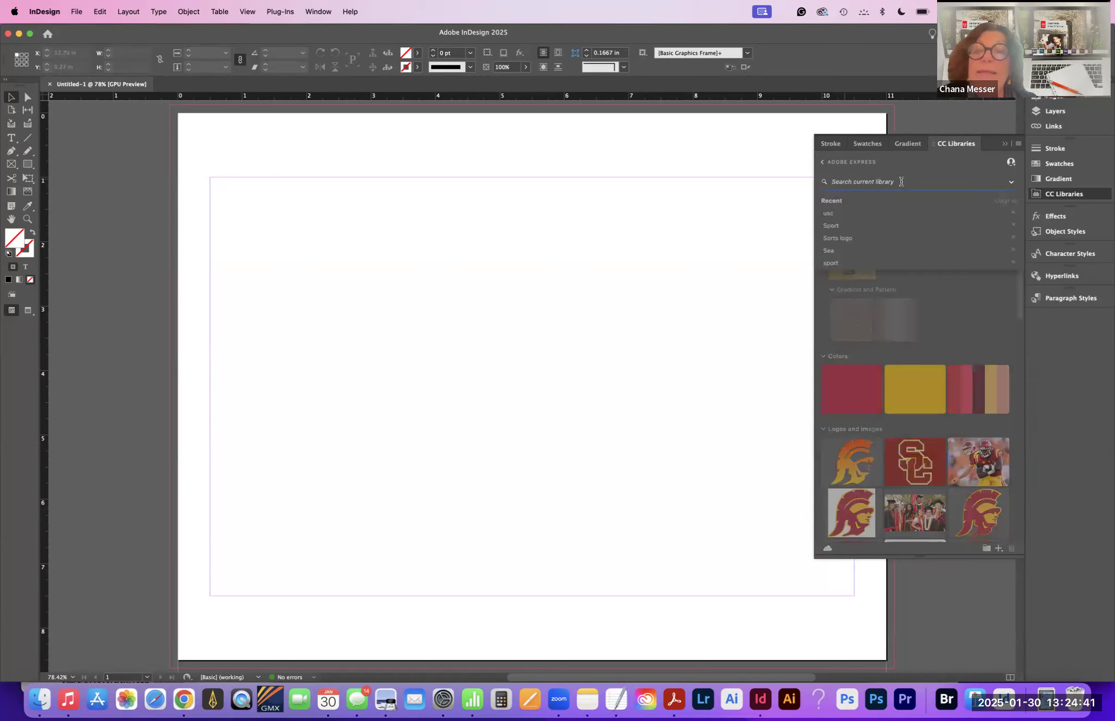
text(ad)
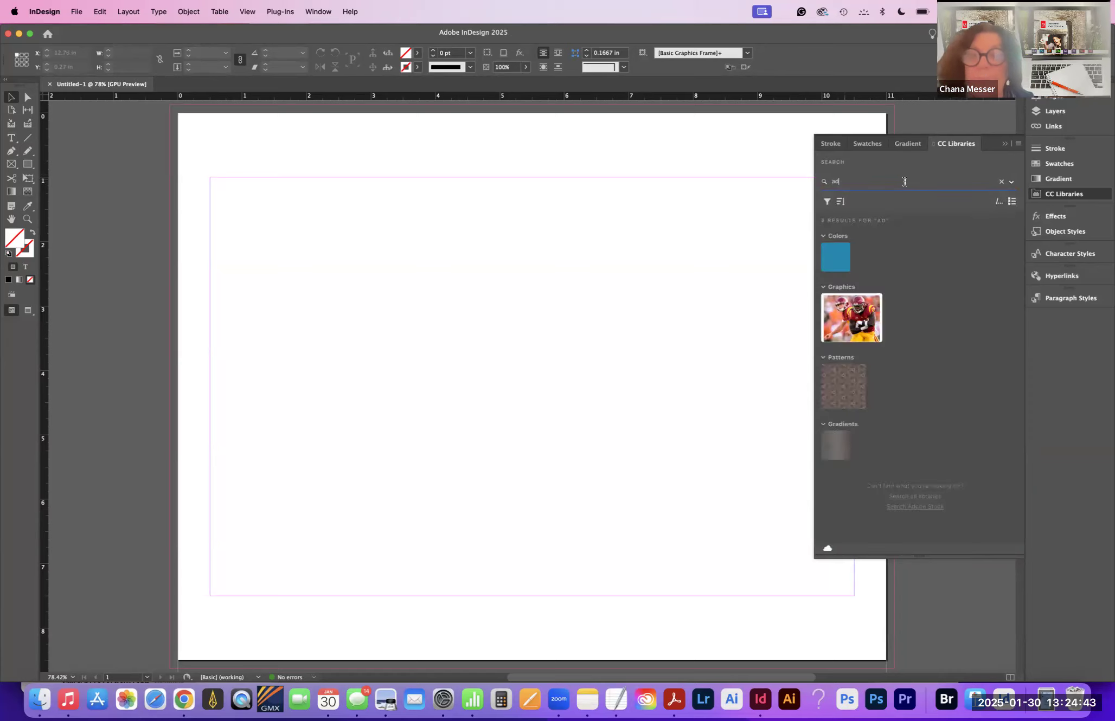
text(o)
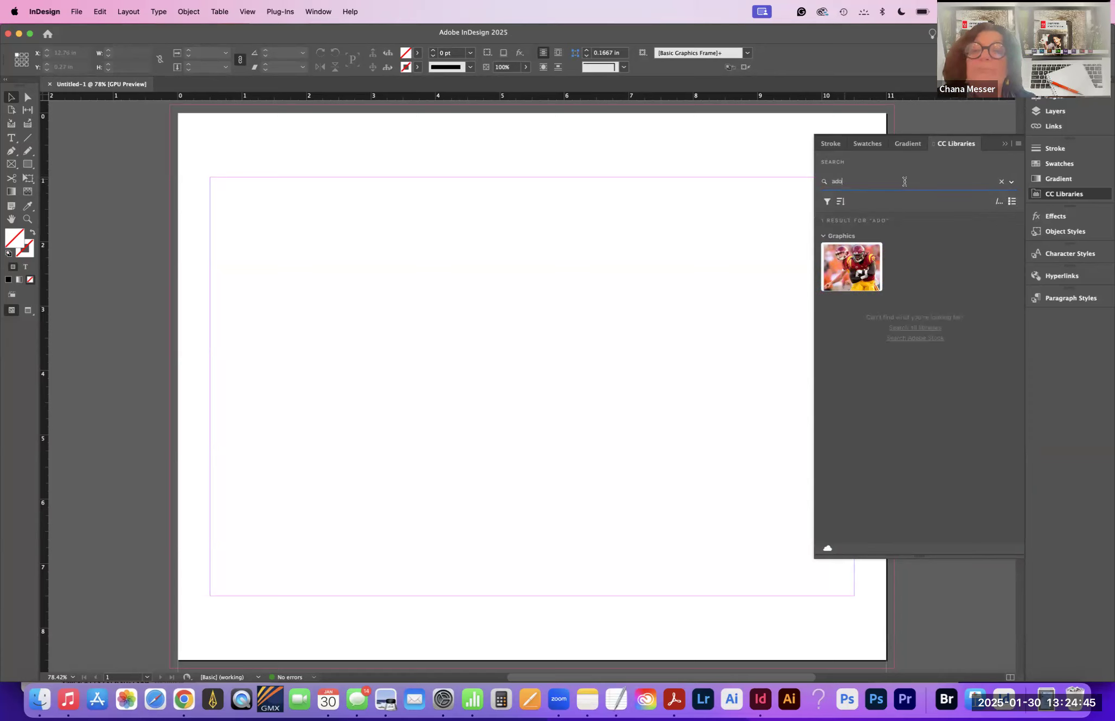
text(obe)
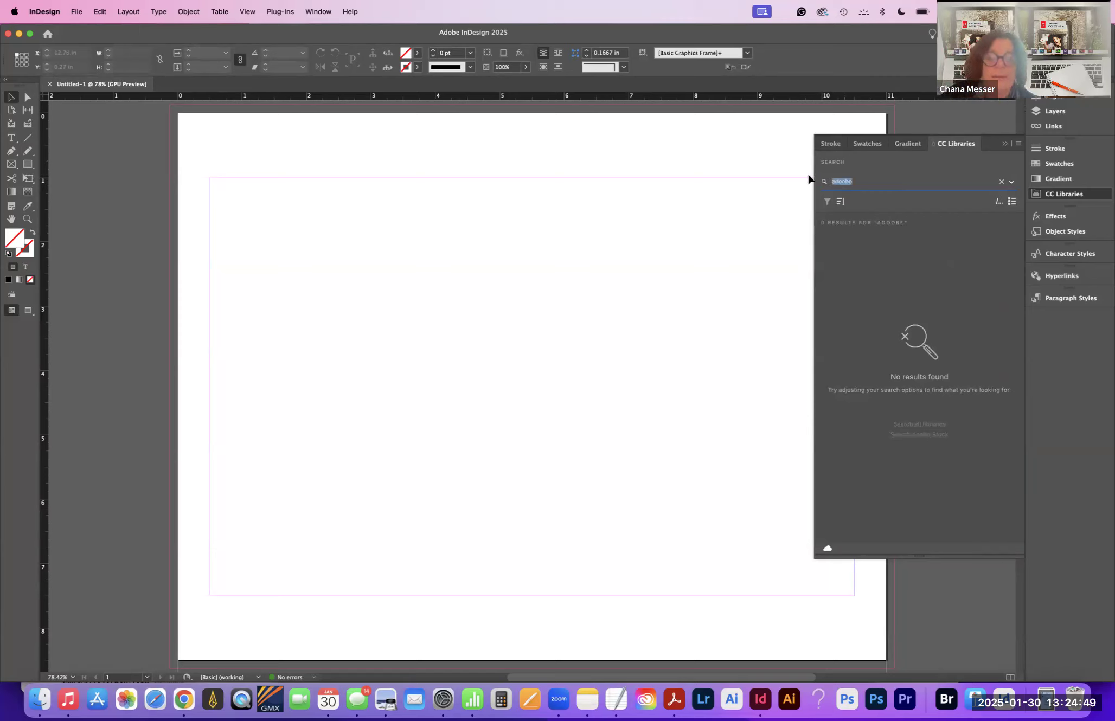
text(Ad)
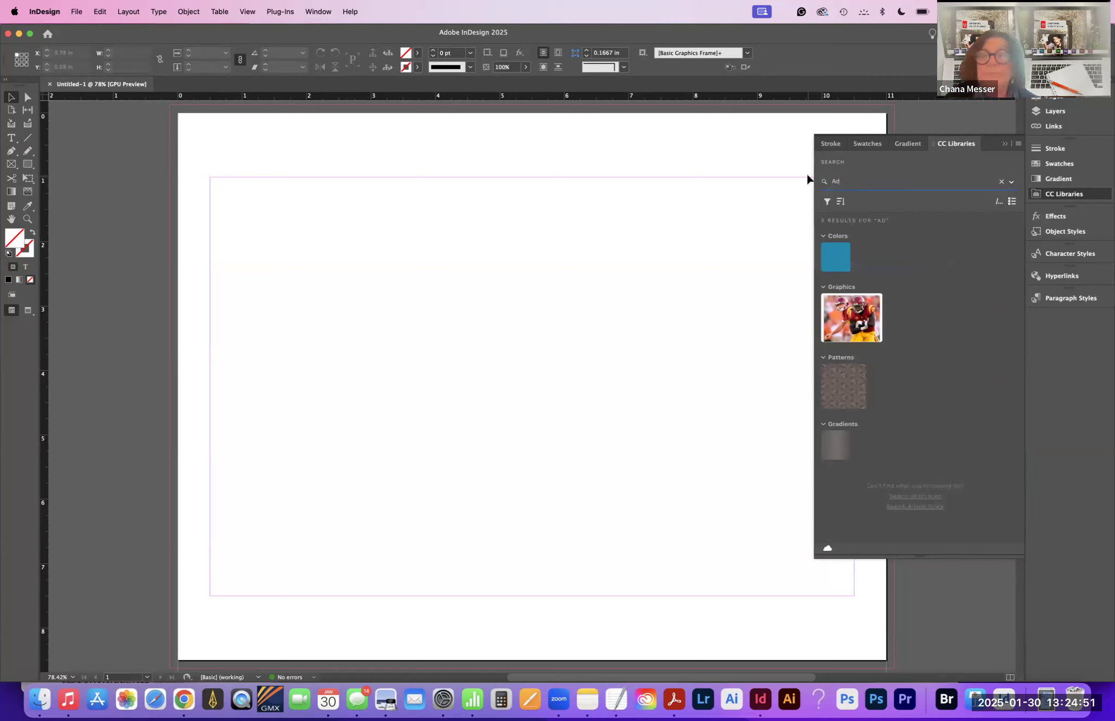
text(obe)
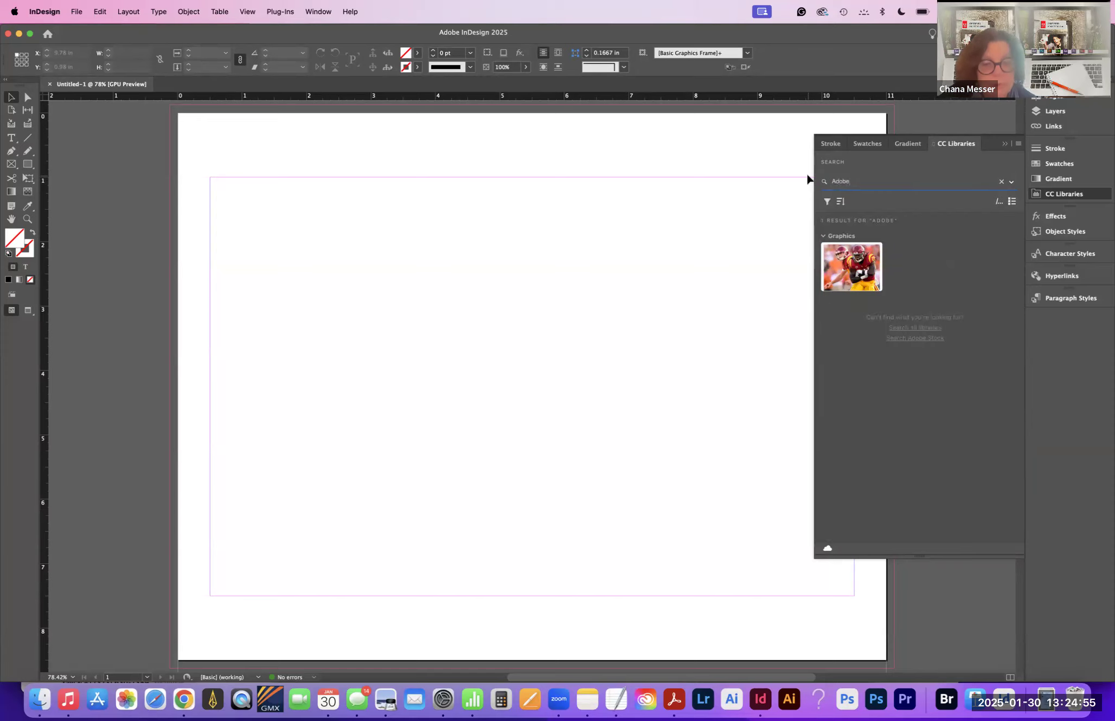
scroll(810, 179, right, 10)
scroll(809, 179, up, 3)
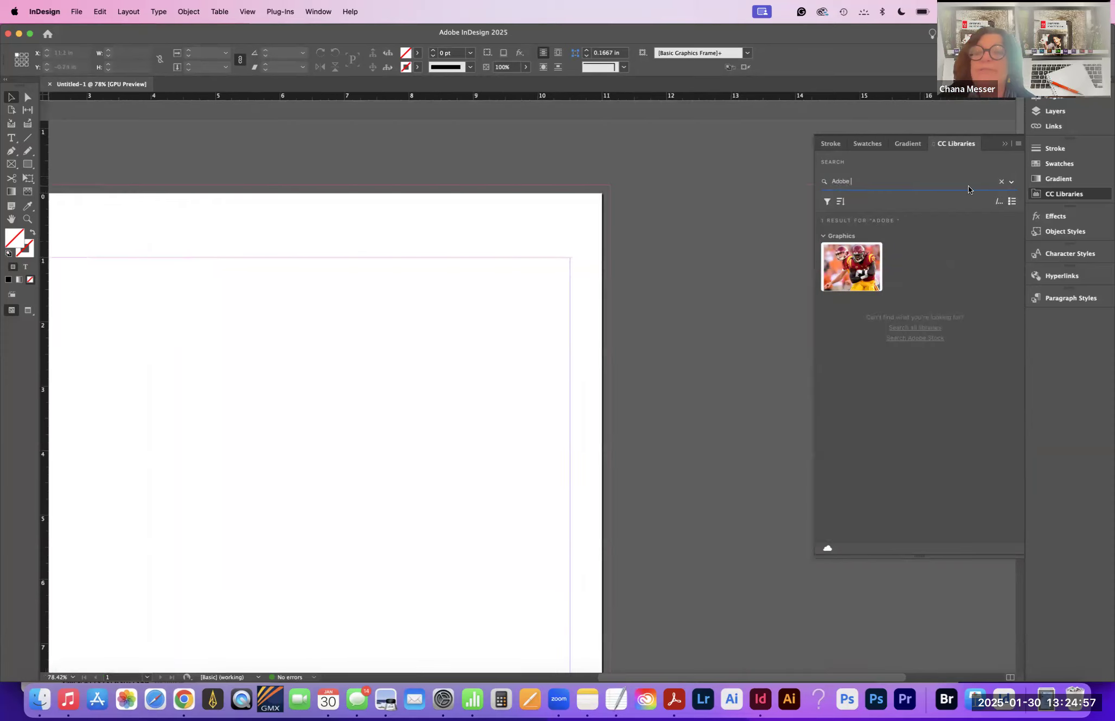
click(1010, 184)
click(1001, 181)
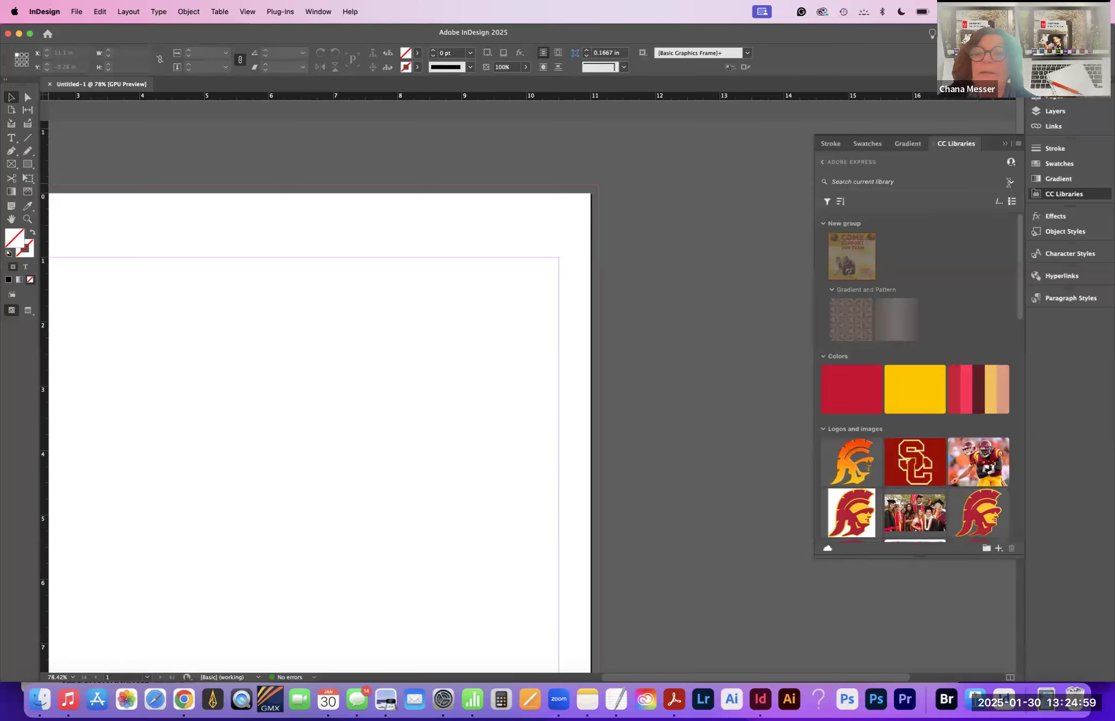
Step: Return to the list of all CC Libraries and open the images fro stock library
click(1011, 183)
click(961, 222)
click(820, 161)
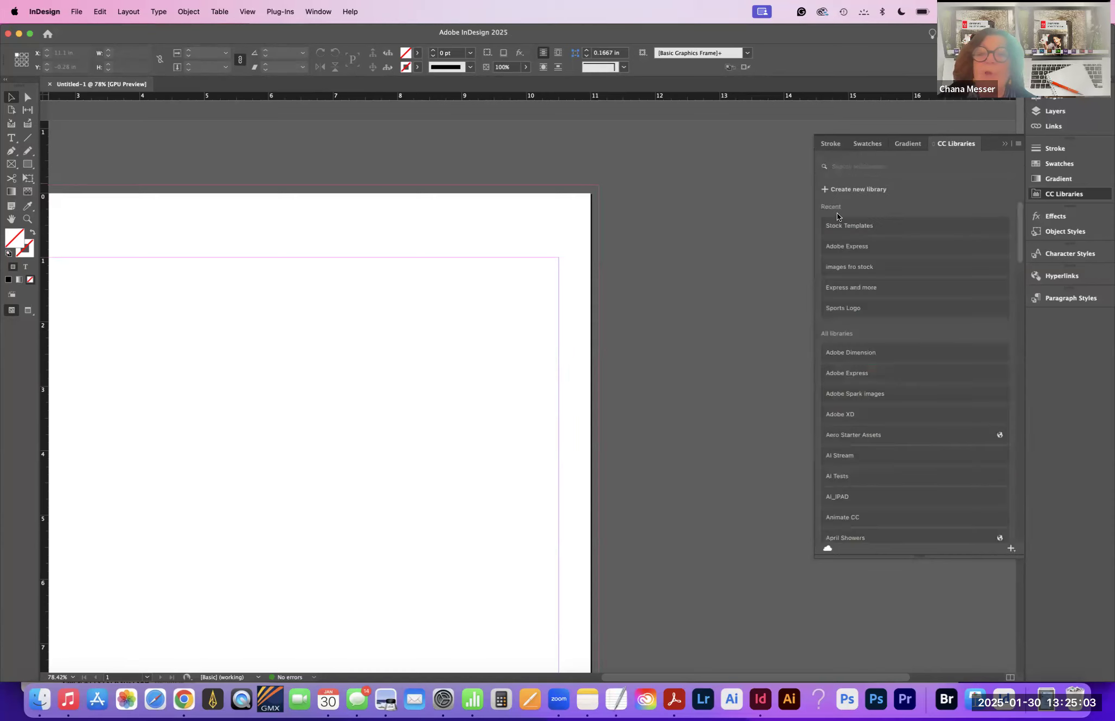
click(848, 267)
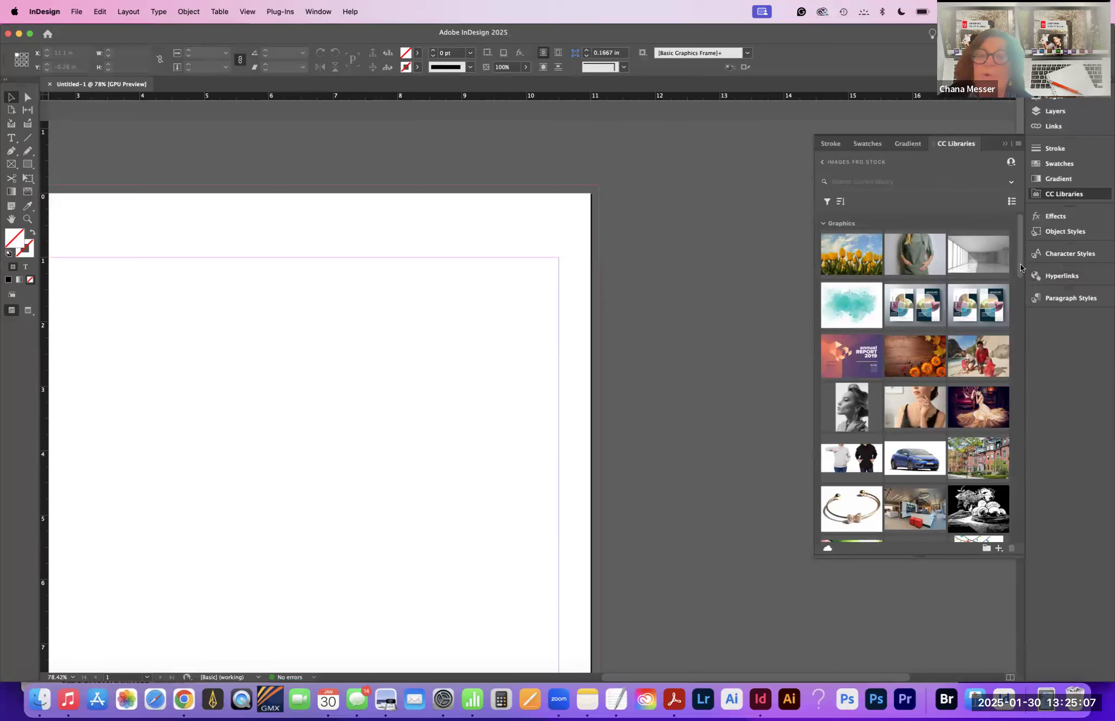
Step: Browse the graphics in the images fro stock library from beginning to end and back
scroll(1020, 266, down, 5)
scroll(1014, 420, down, 10)
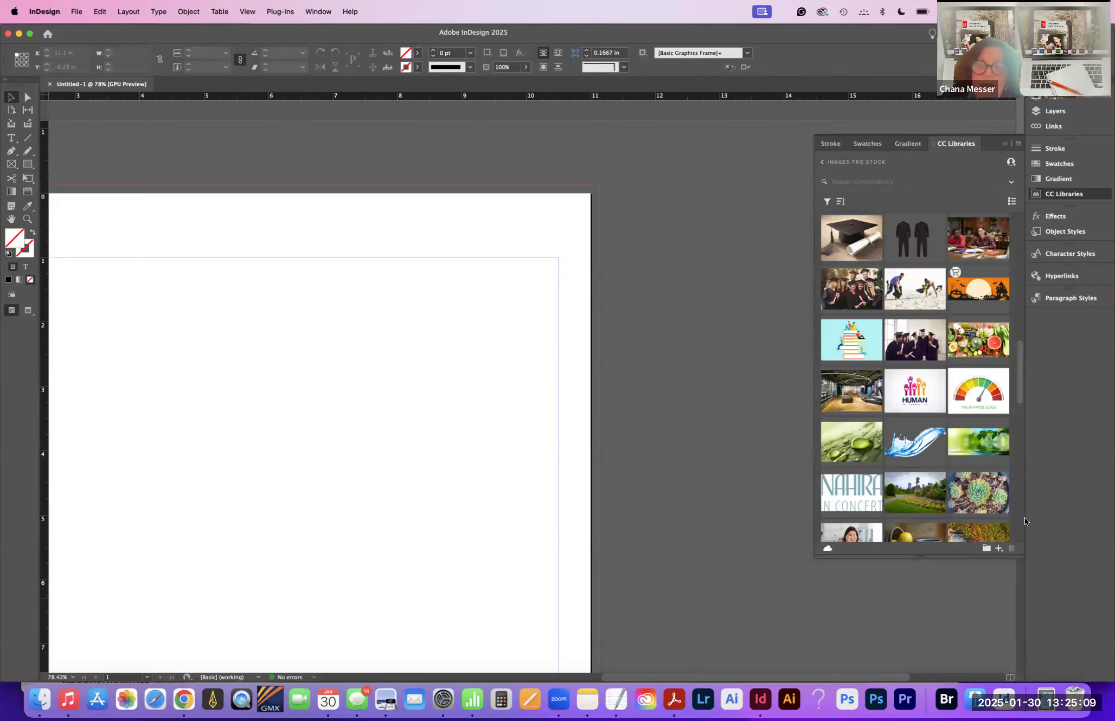
scroll(1022, 510, down, 10)
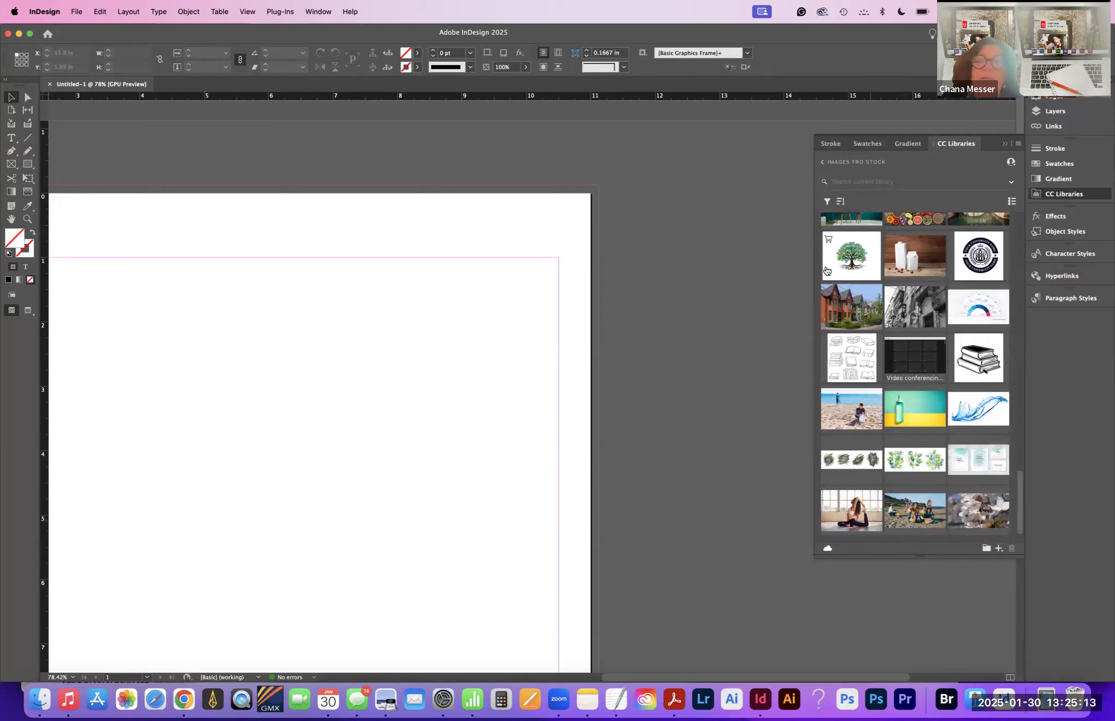
scroll(1020, 399, up, 10)
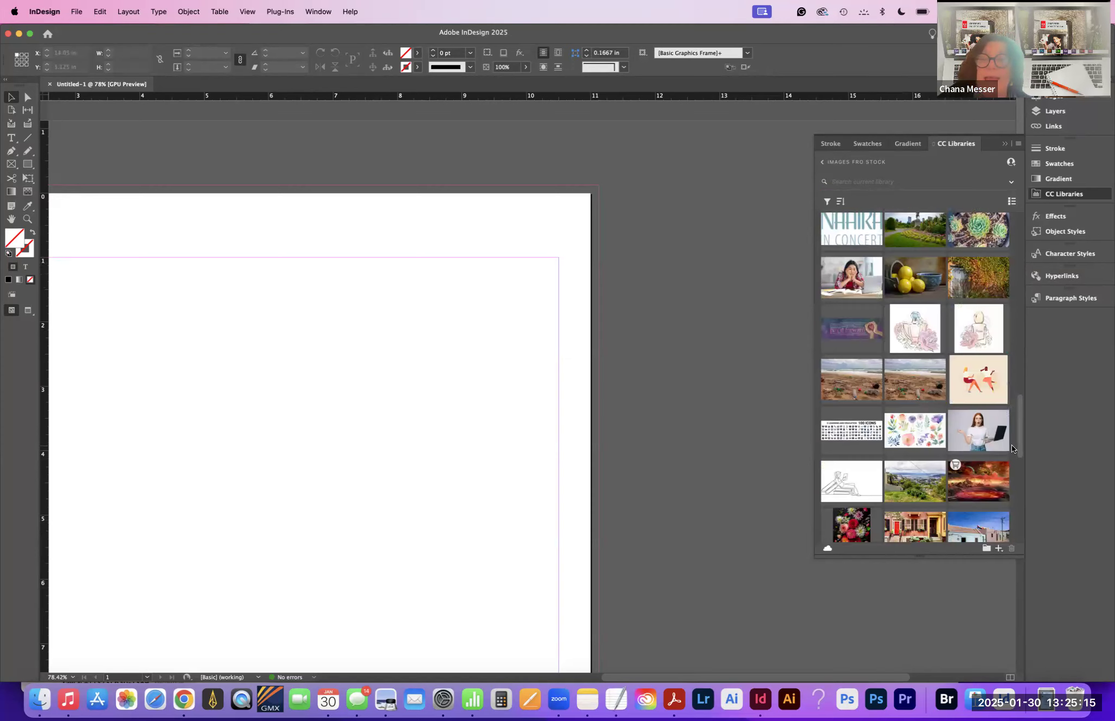
scroll(1015, 442, up, 1)
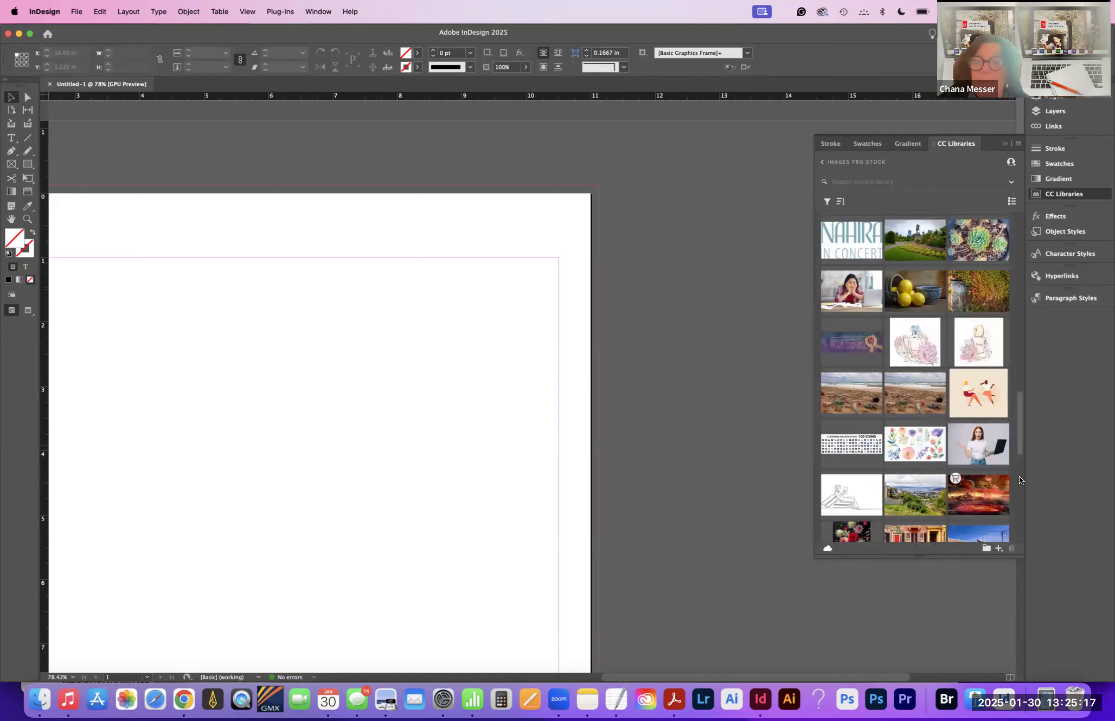
scroll(1020, 451, down, 8)
scroll(986, 297, up, 10)
scroll(985, 297, up, 15)
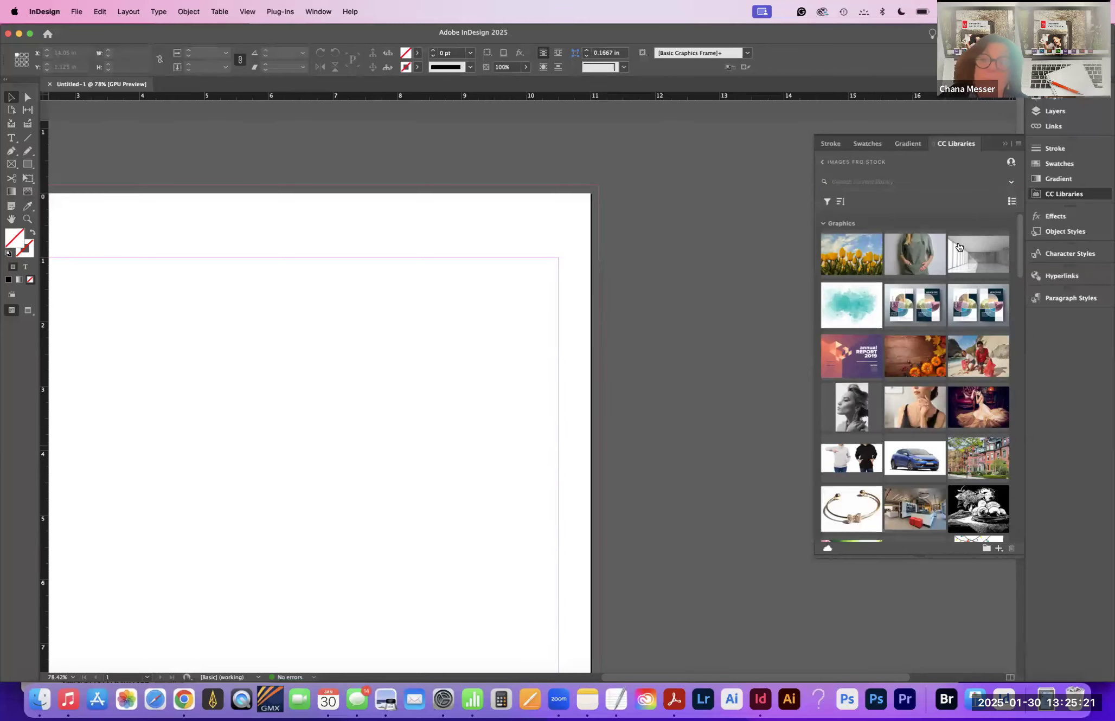
Step: Open the Annual report cover graphic from the library for editing in Illustrator
click(859, 362)
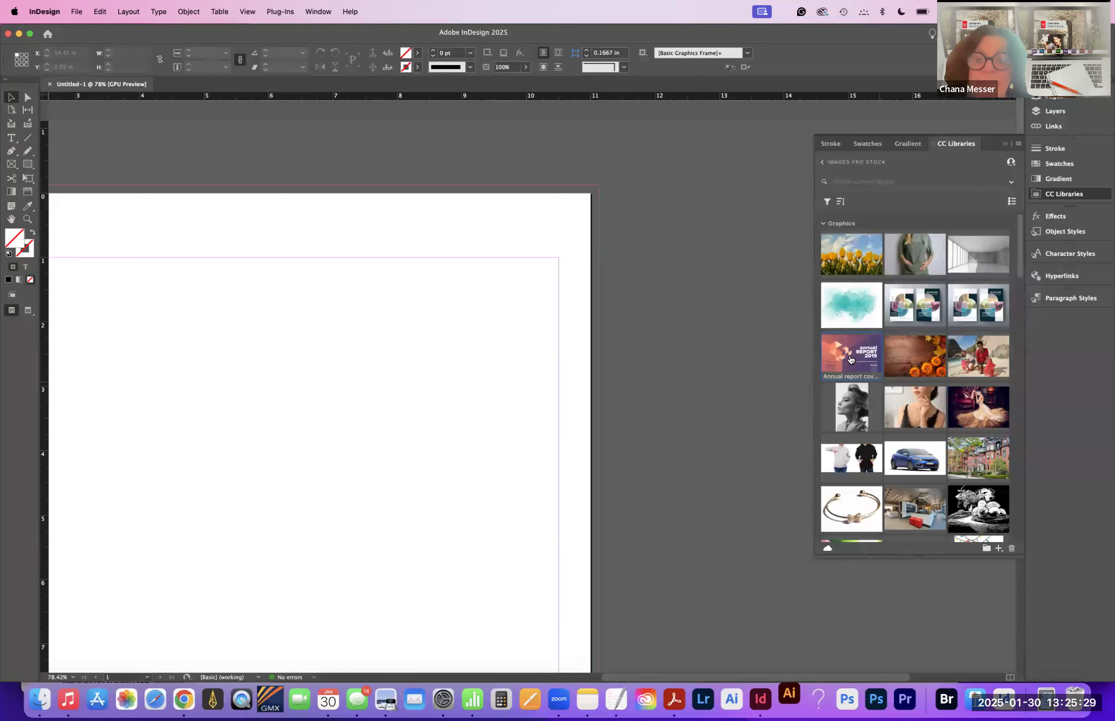
scroll(851, 359, down, 1)
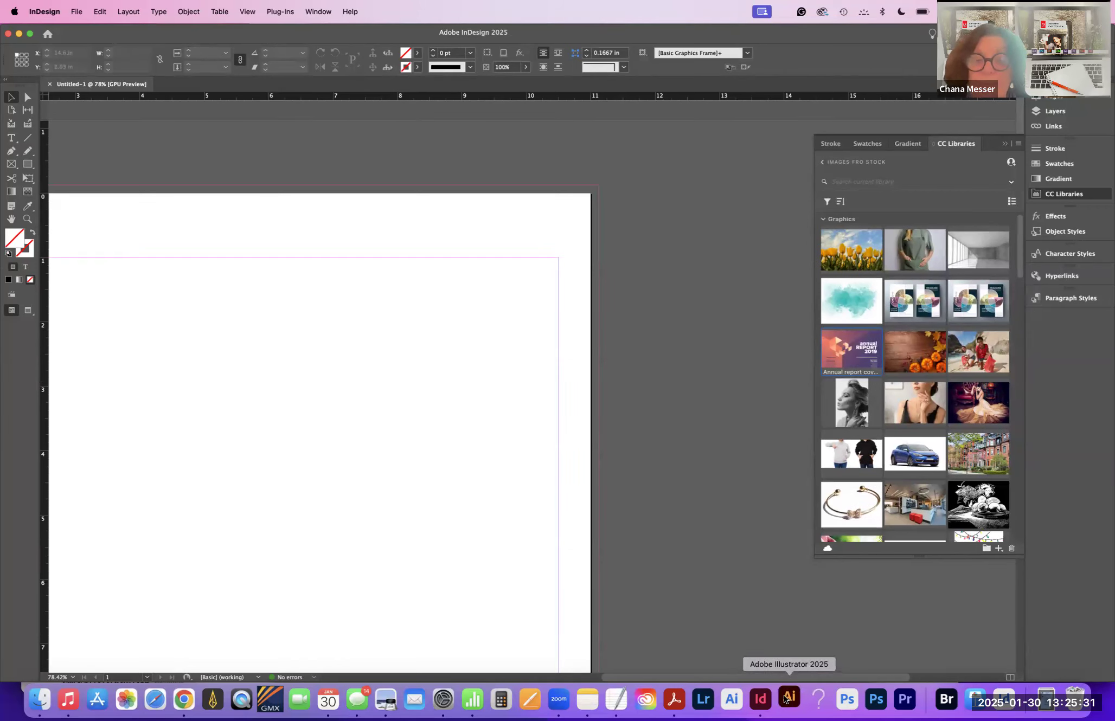
scroll(857, 362, down, 1)
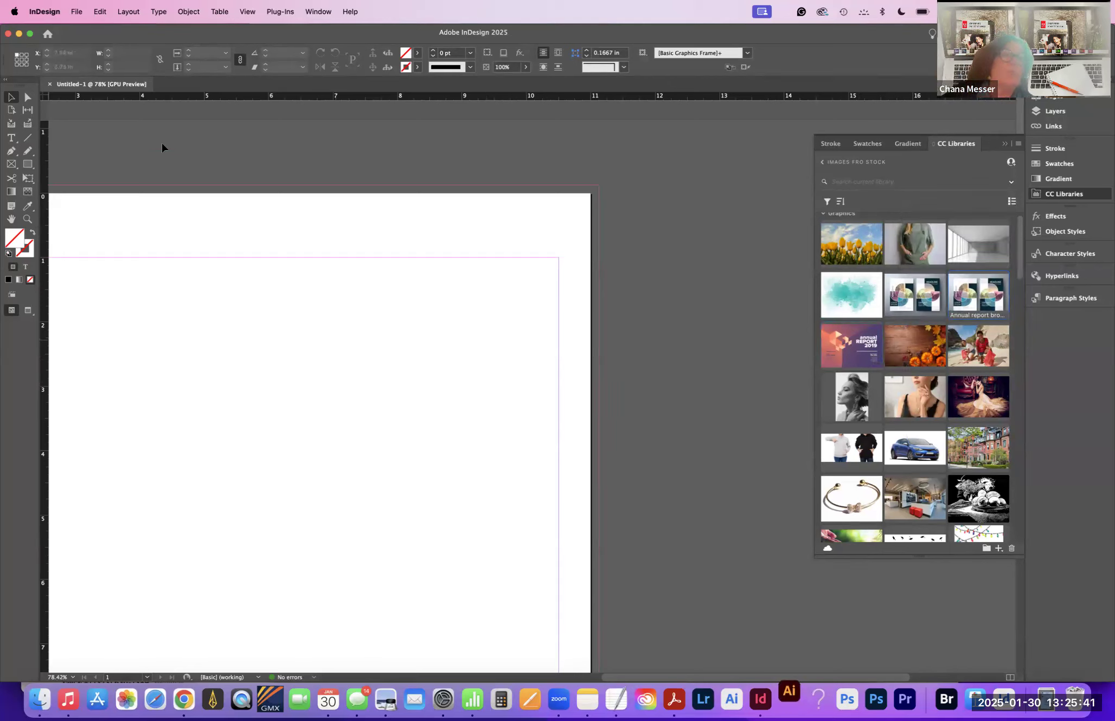
Step: Close the Untitled-1 document and collapse the expanded panel group to clear the workspace
click(50, 82)
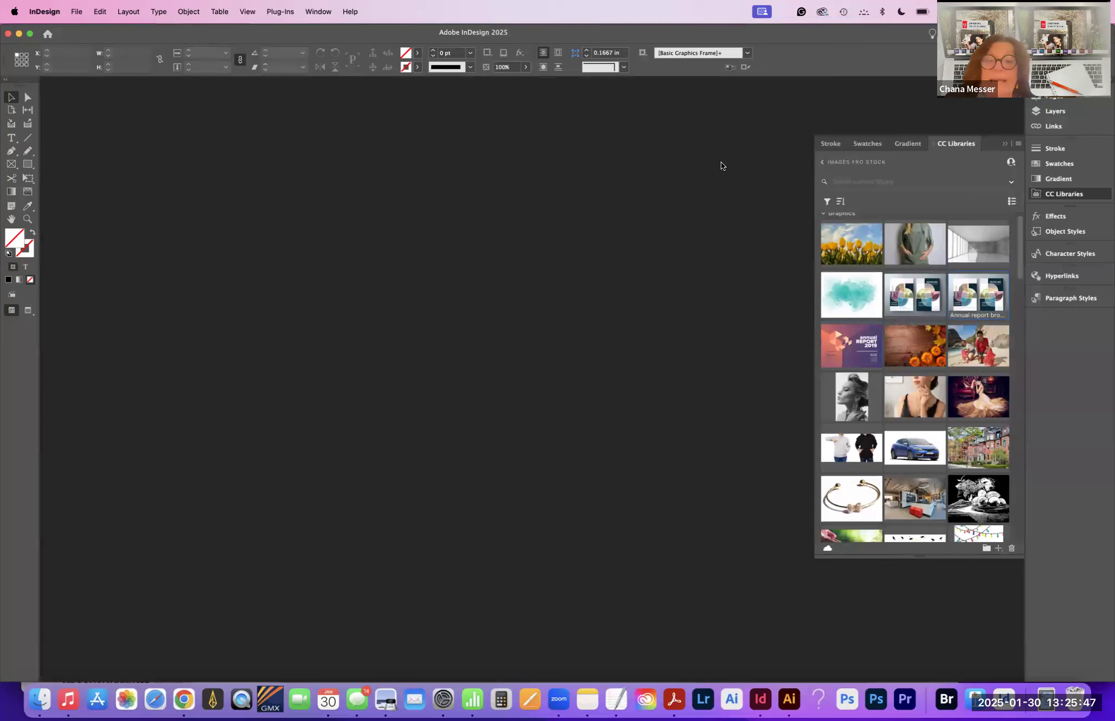
click(831, 143)
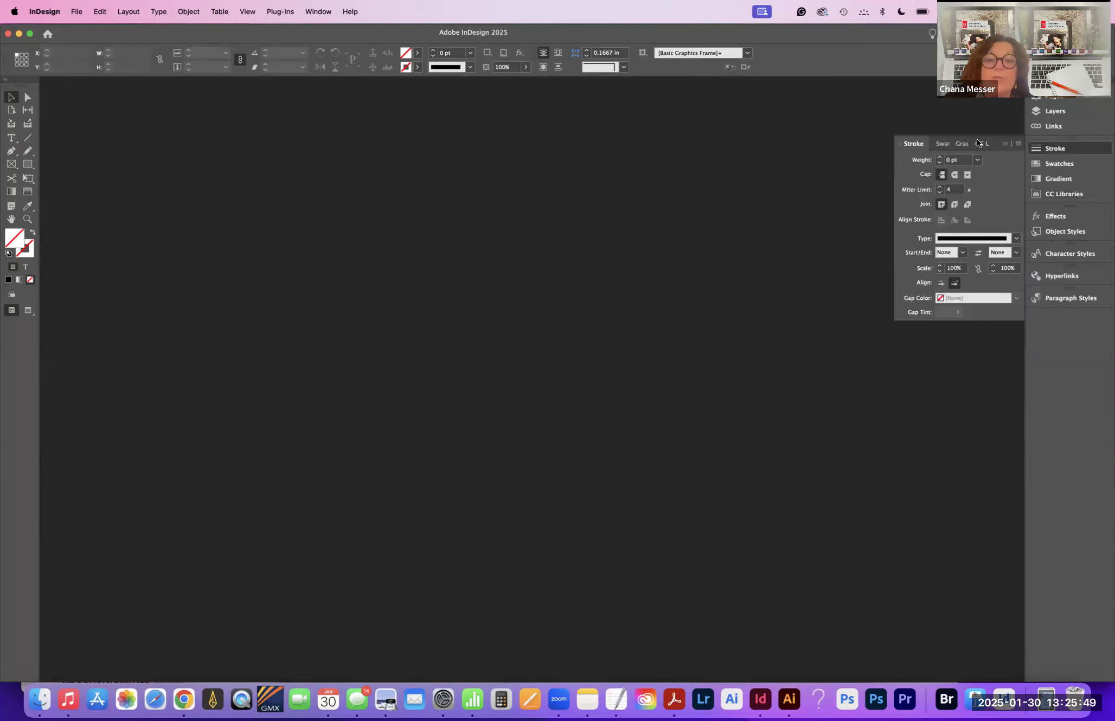
click(807, 232)
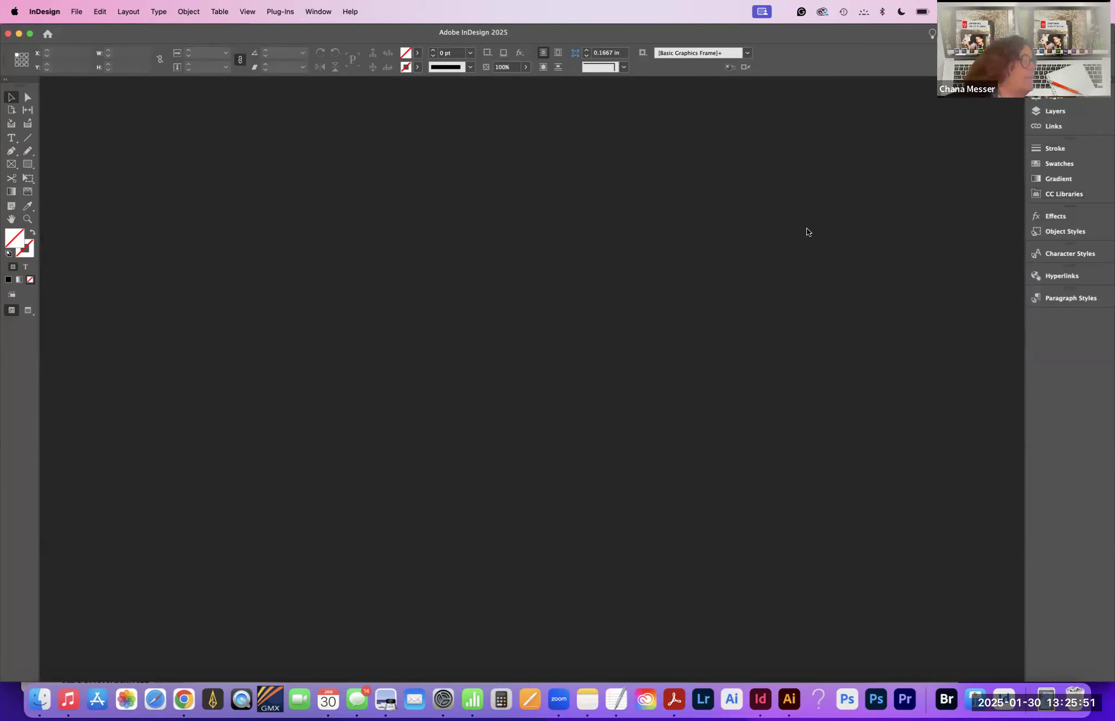
Step: Start a new document from the Letter print preset in landscape orientation, 11 x 8.5 in
click(76, 11)
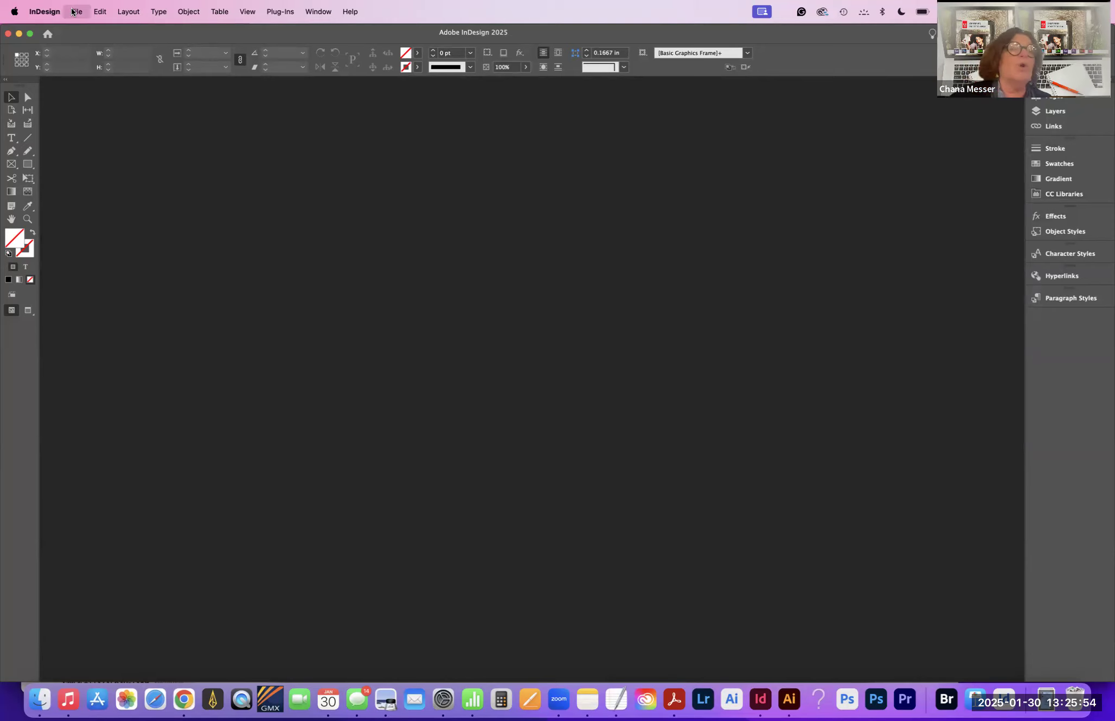
click(240, 35)
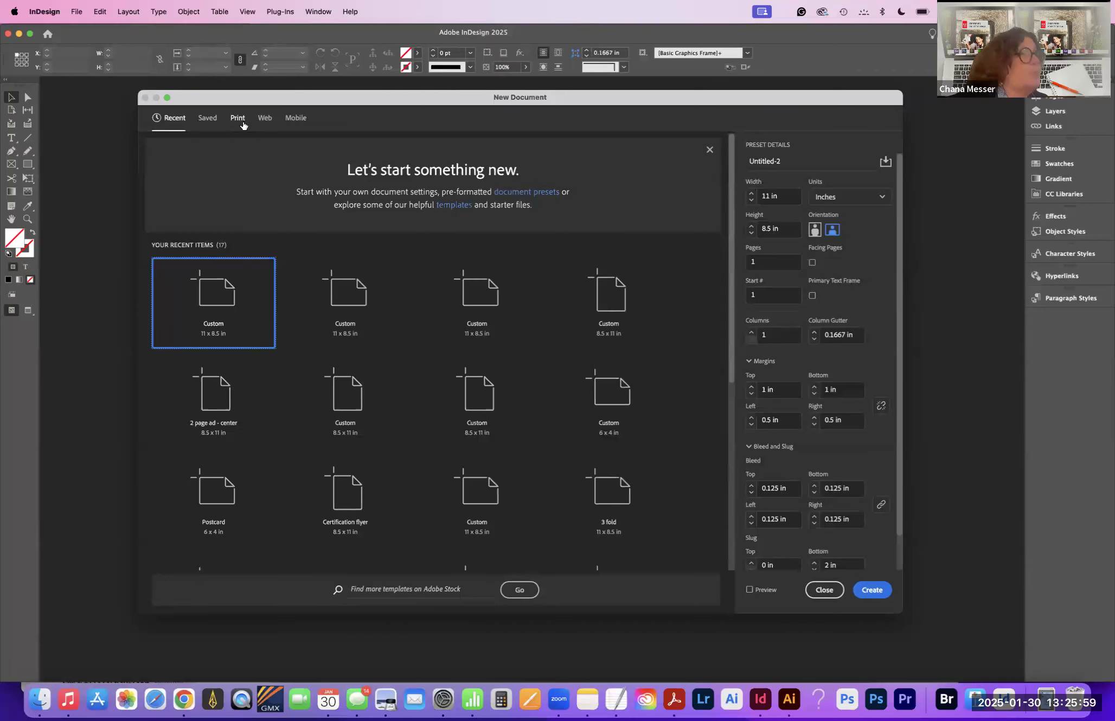
click(238, 120)
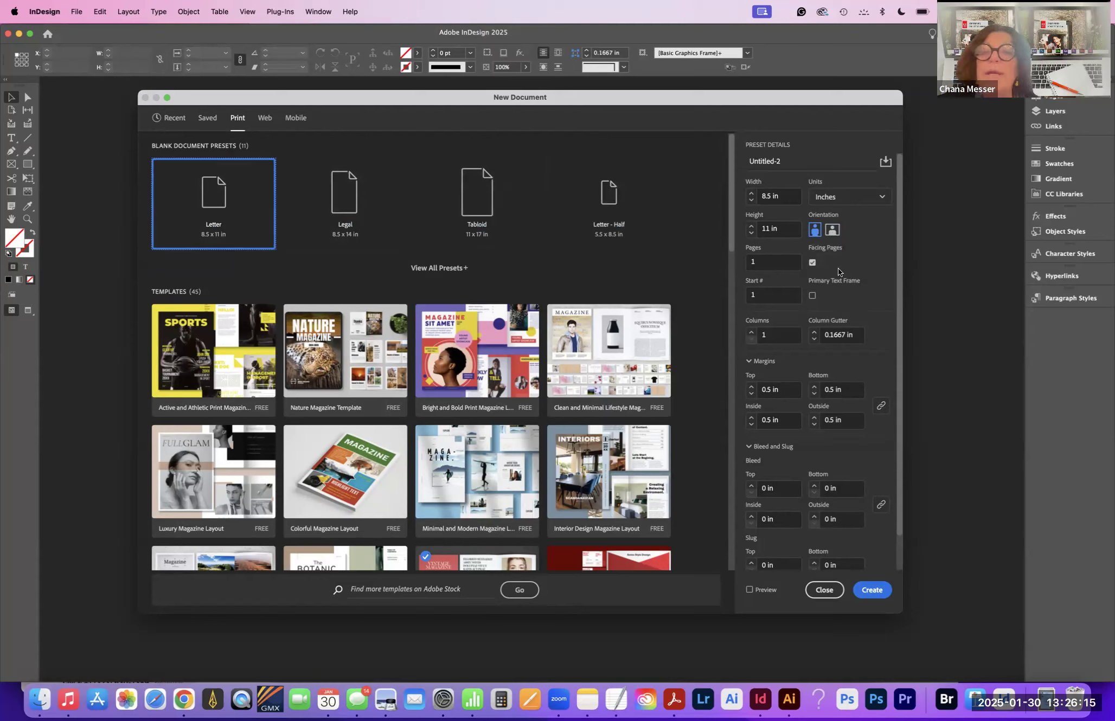
click(833, 232)
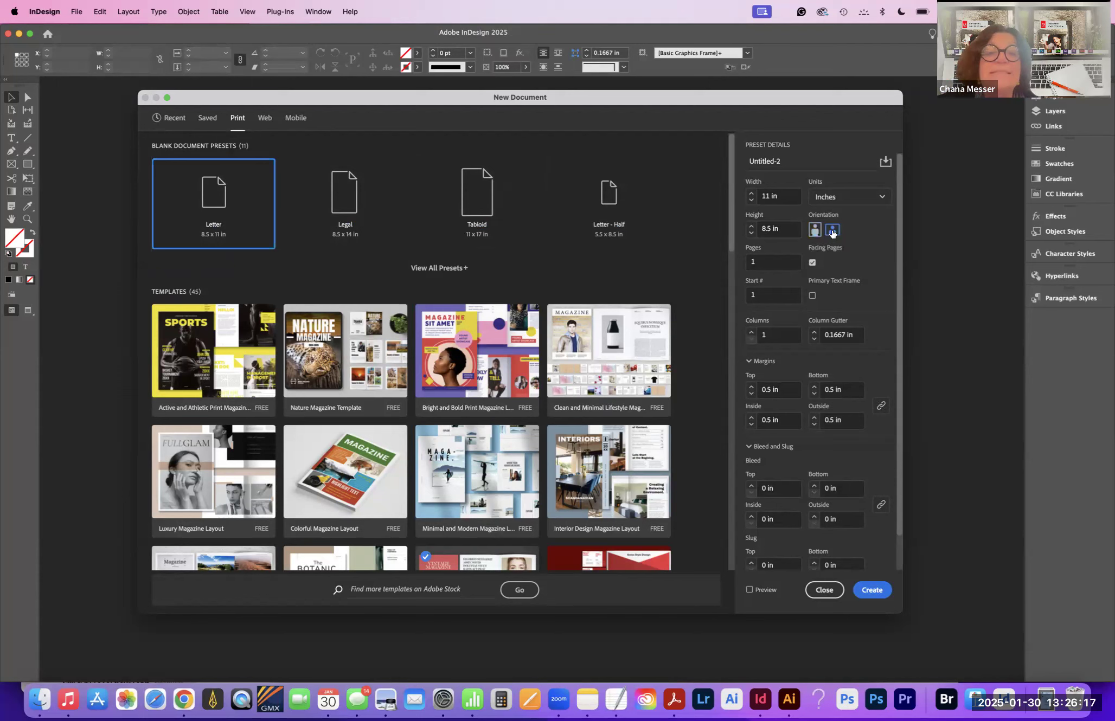
Step: Turn on the new document preview and move the dialog aside to inspect the page, then bring it back
drag(614, 96, 687, 58)
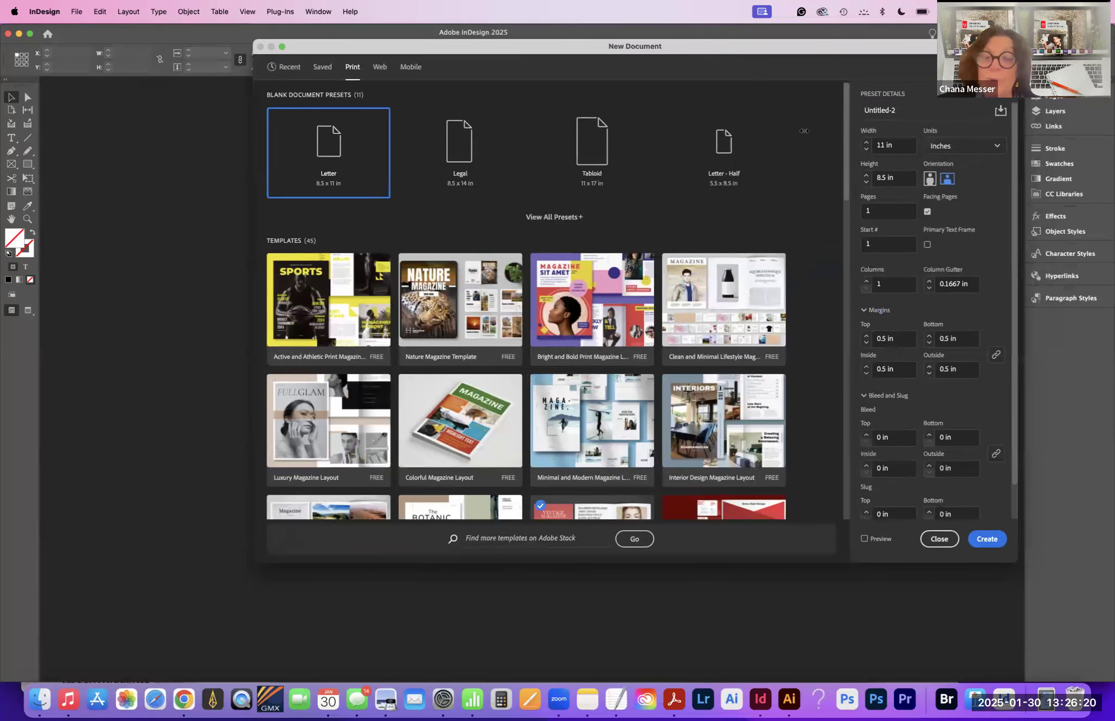
click(864, 539)
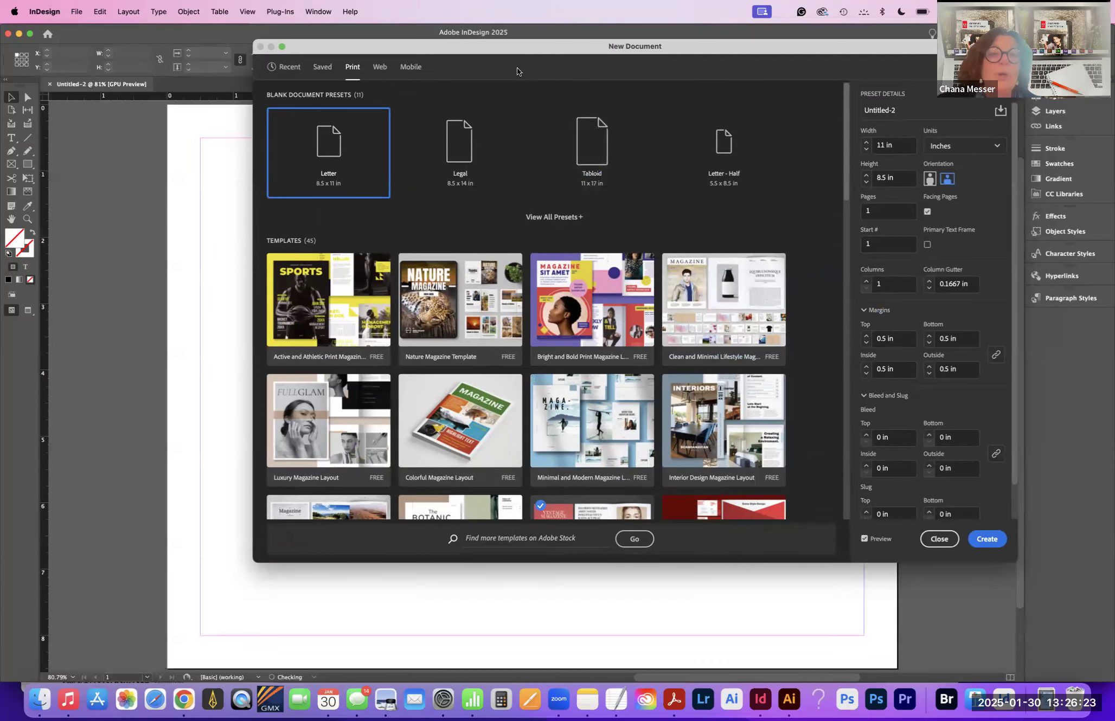
drag(860, 398, 862, 431)
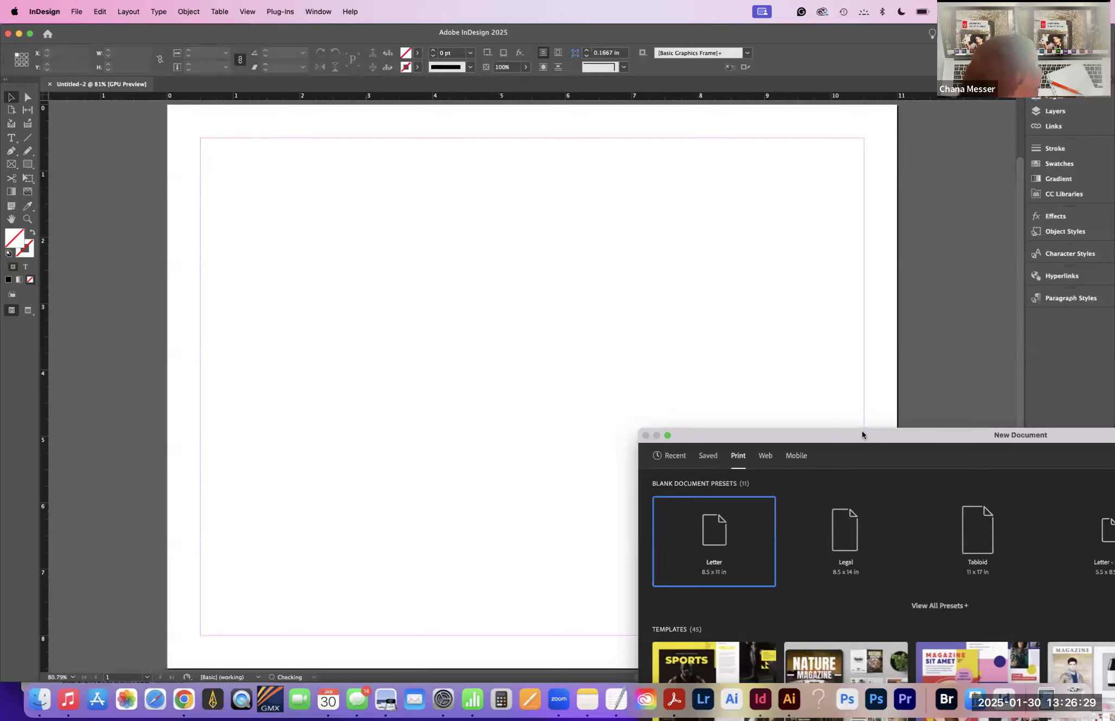
double_click(862, 430)
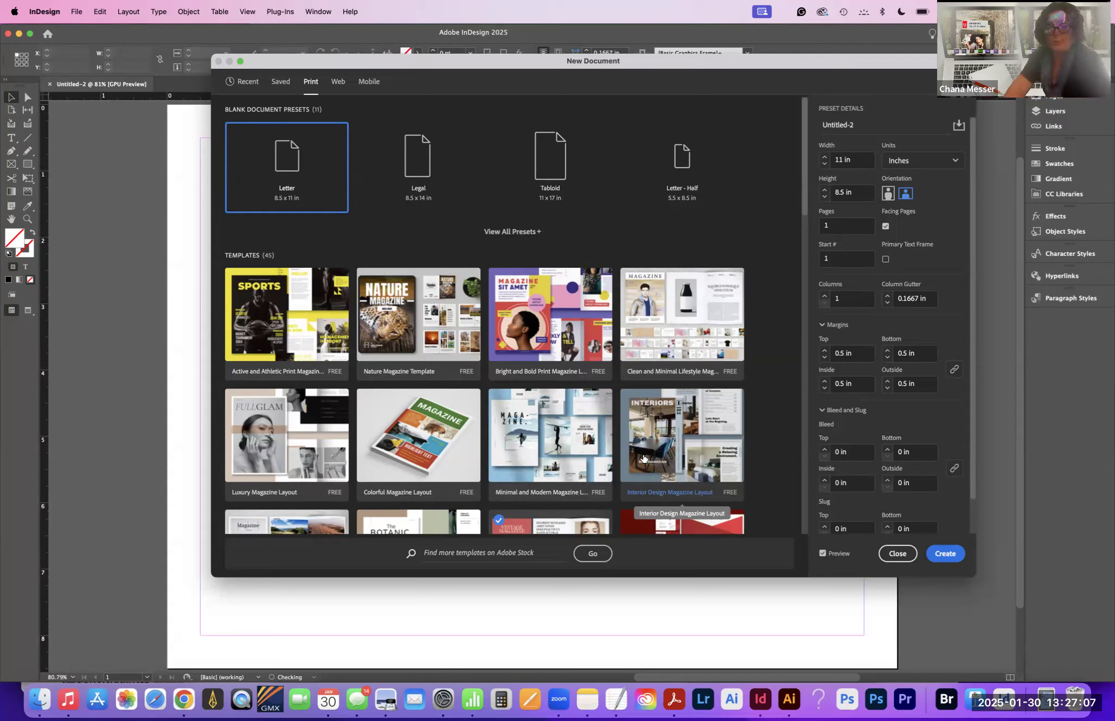
Step: Turn off facing pages and set two columns with a 0.25 in gutter
click(885, 226)
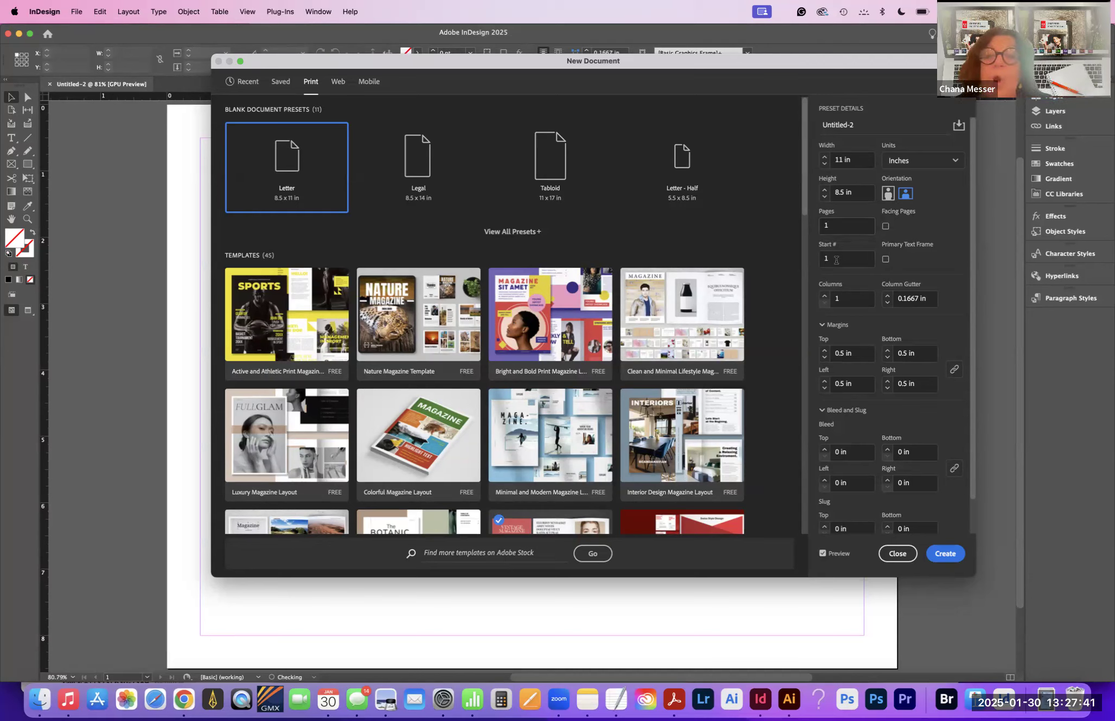
click(833, 225)
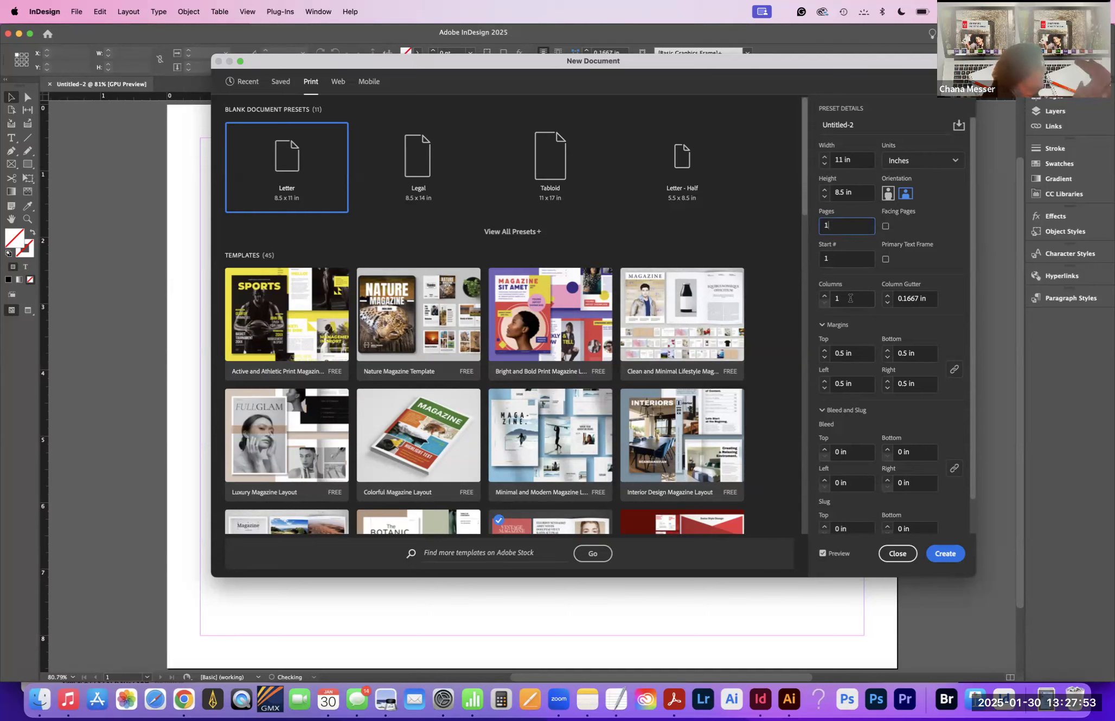
click(825, 296)
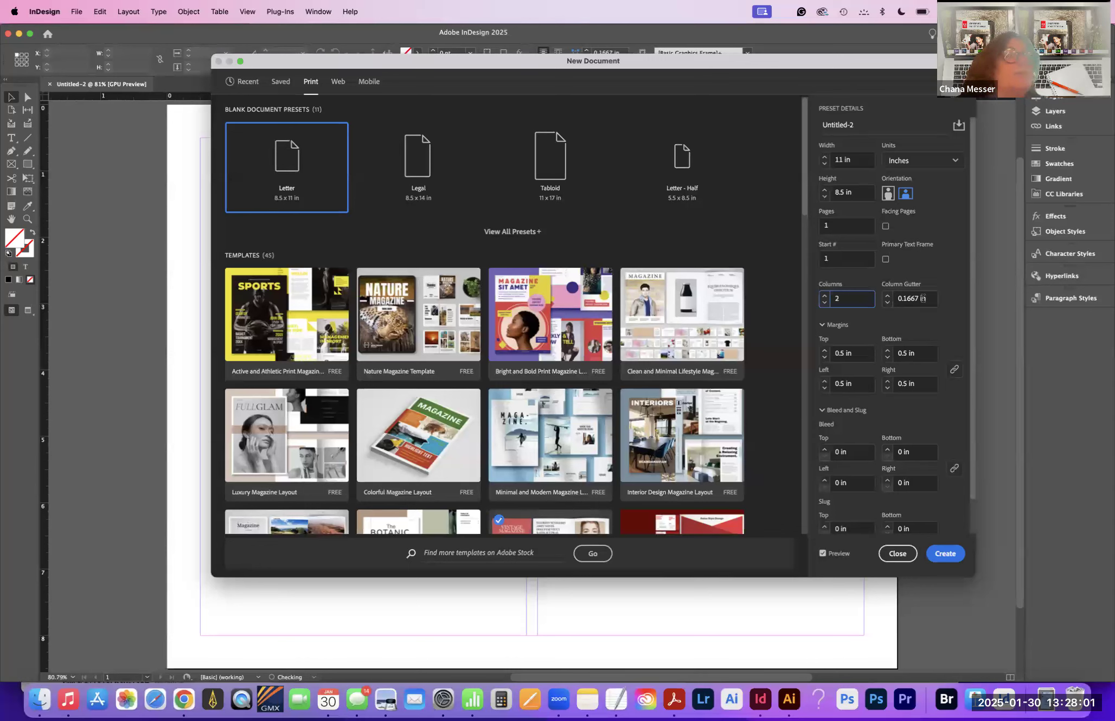
click(887, 296)
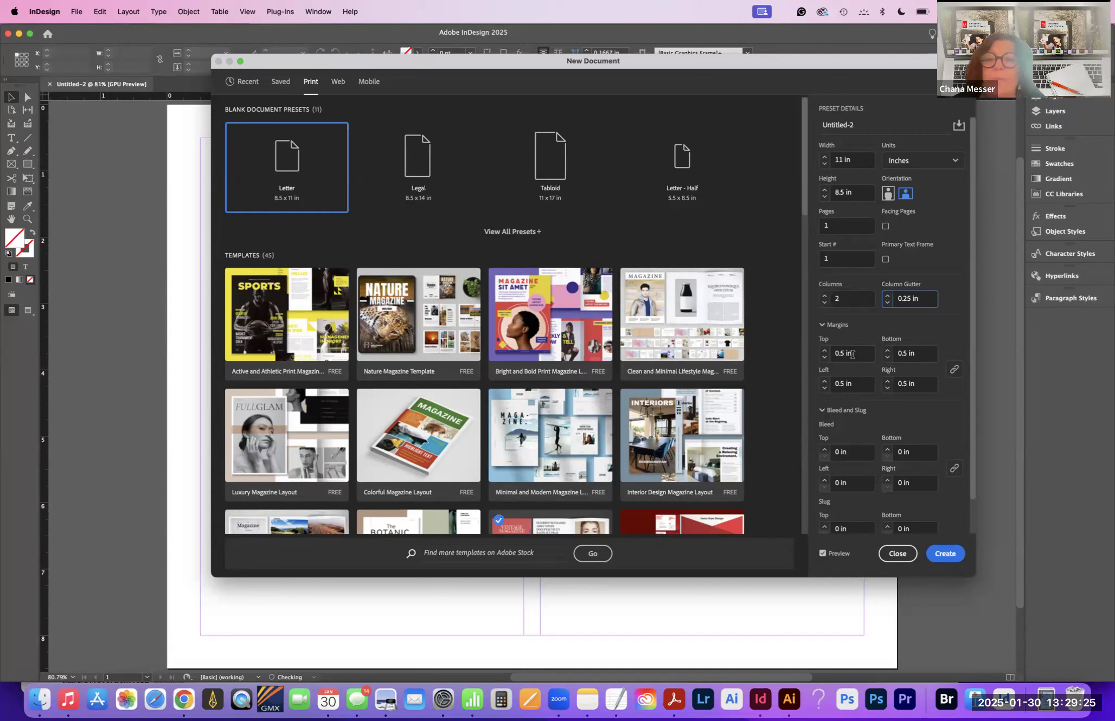
Step: Unlink the margin values and set the top margin to 1 in
click(955, 371)
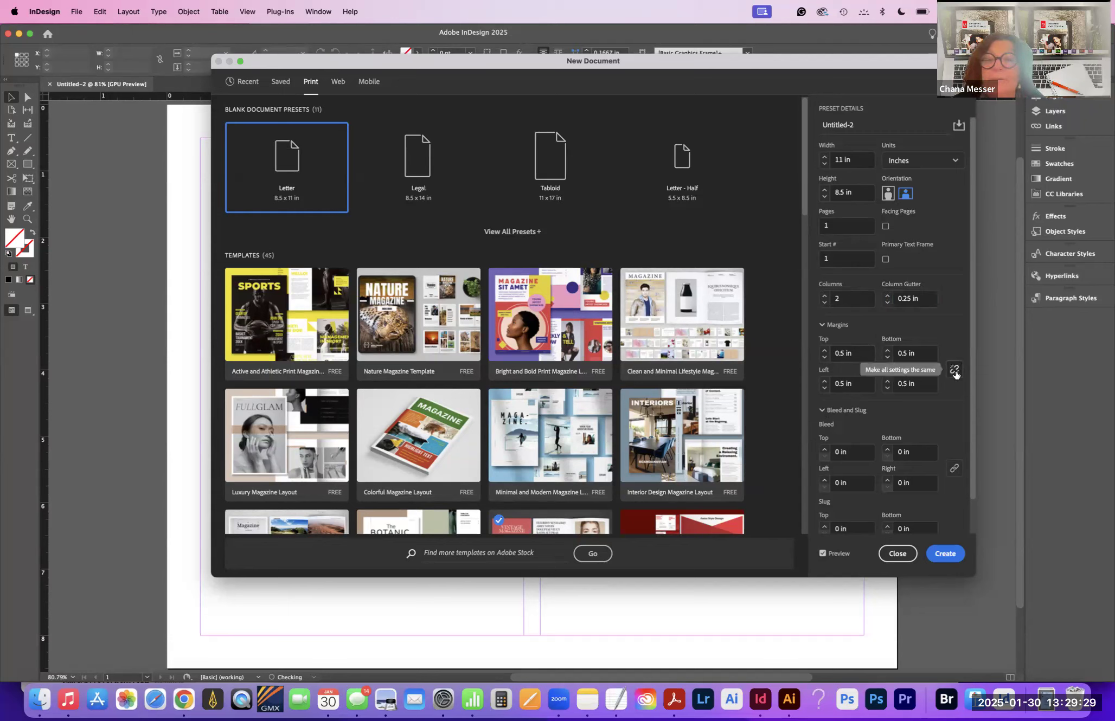
click(956, 374)
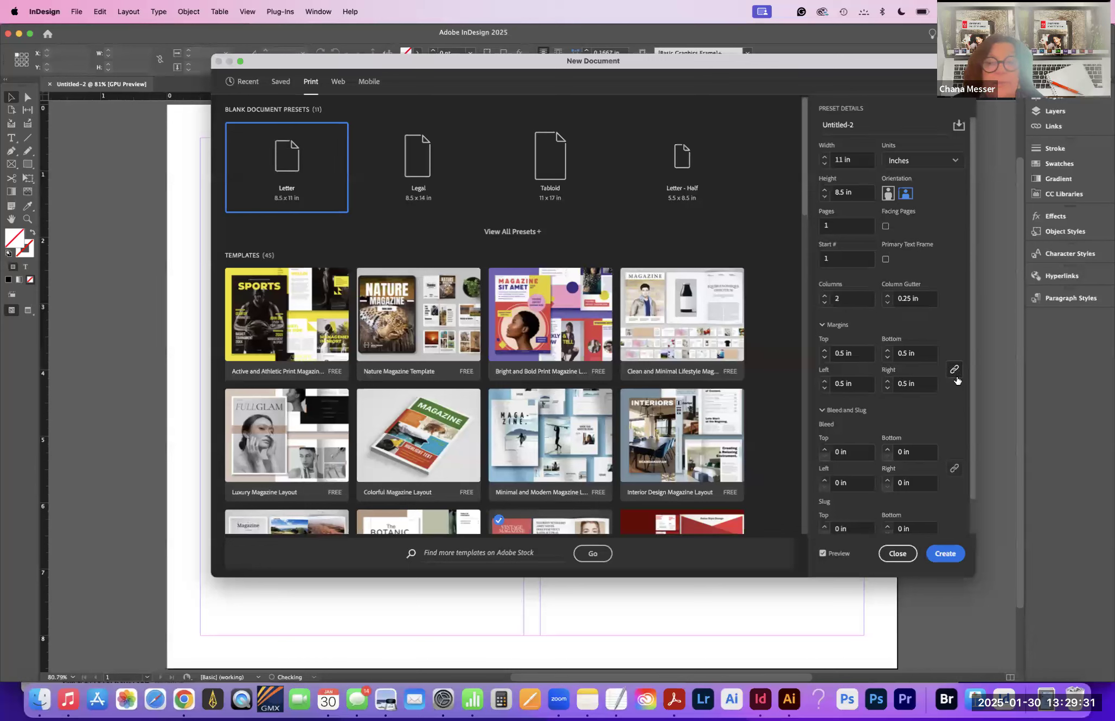
click(954, 371)
click(824, 350)
click(824, 351)
click(824, 351)
click(824, 351)
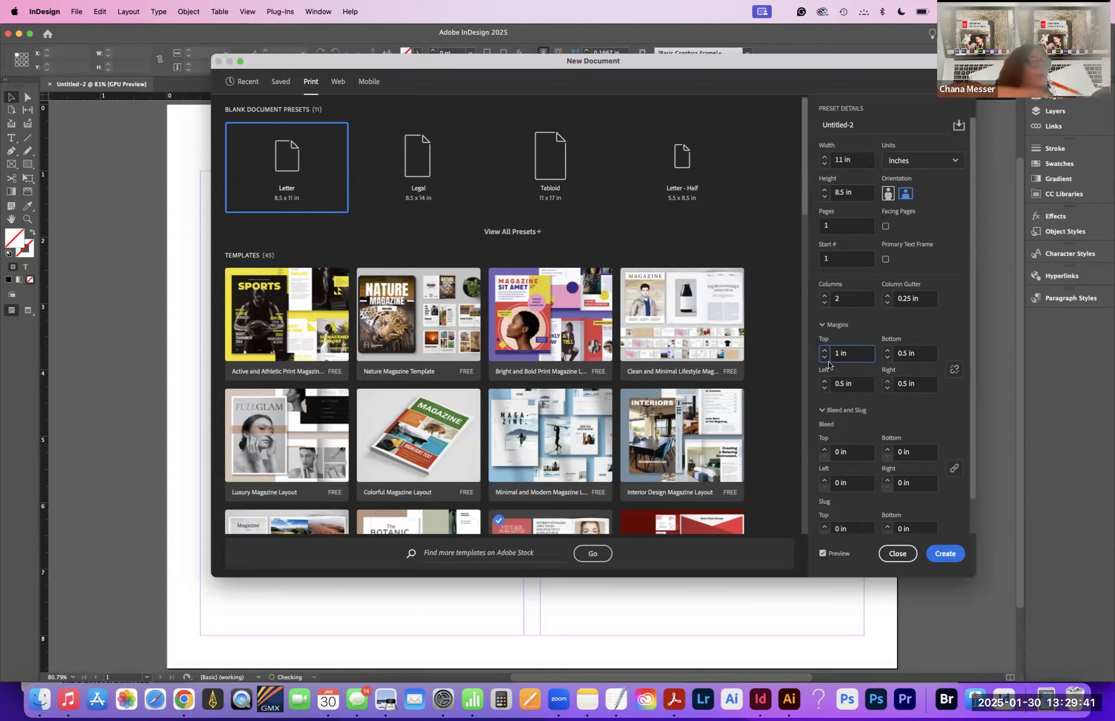
Step: Set the bottom margin to 1 in
click(887, 357)
click(887, 357)
click(888, 358)
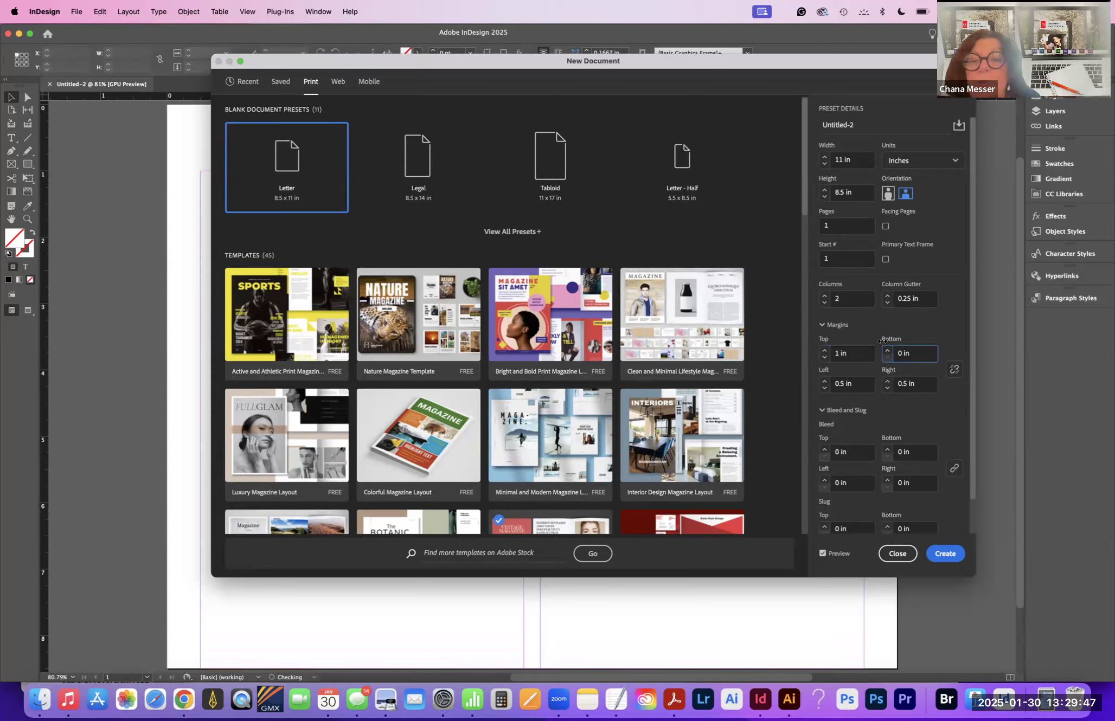
click(886, 350)
click(886, 350)
click(887, 350)
click(887, 350)
click(887, 351)
click(887, 350)
click(886, 350)
click(887, 350)
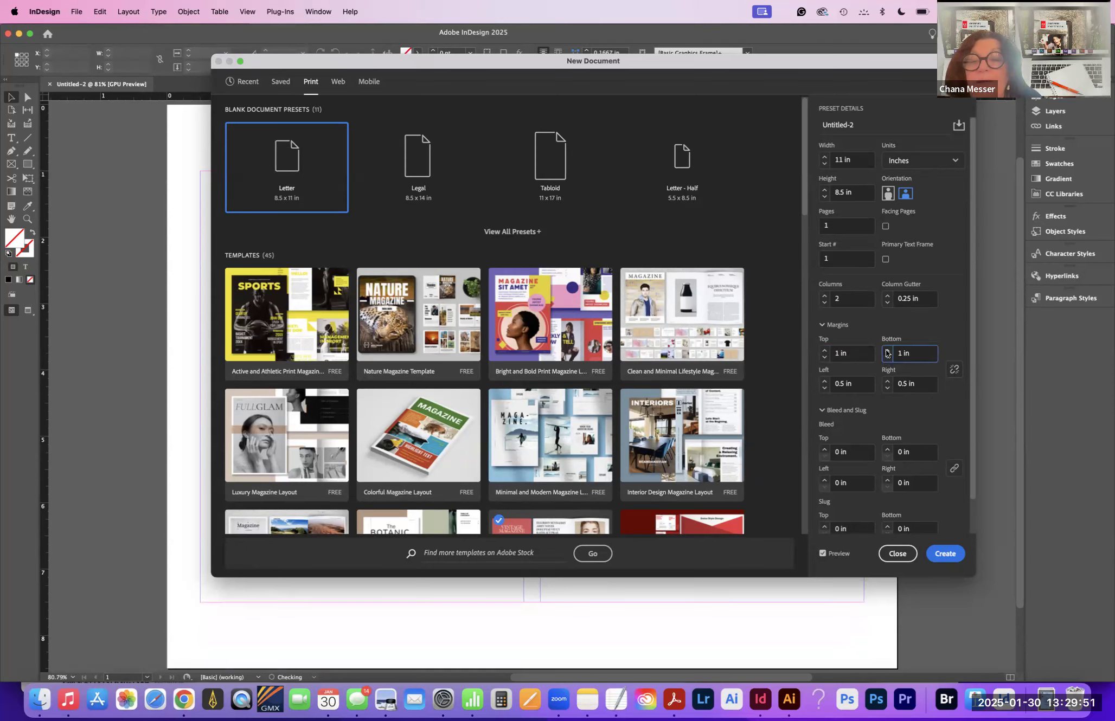
Step: Inspect the previewed page with two and three columns, and return the column count to 2
drag(332, 68, 781, 149)
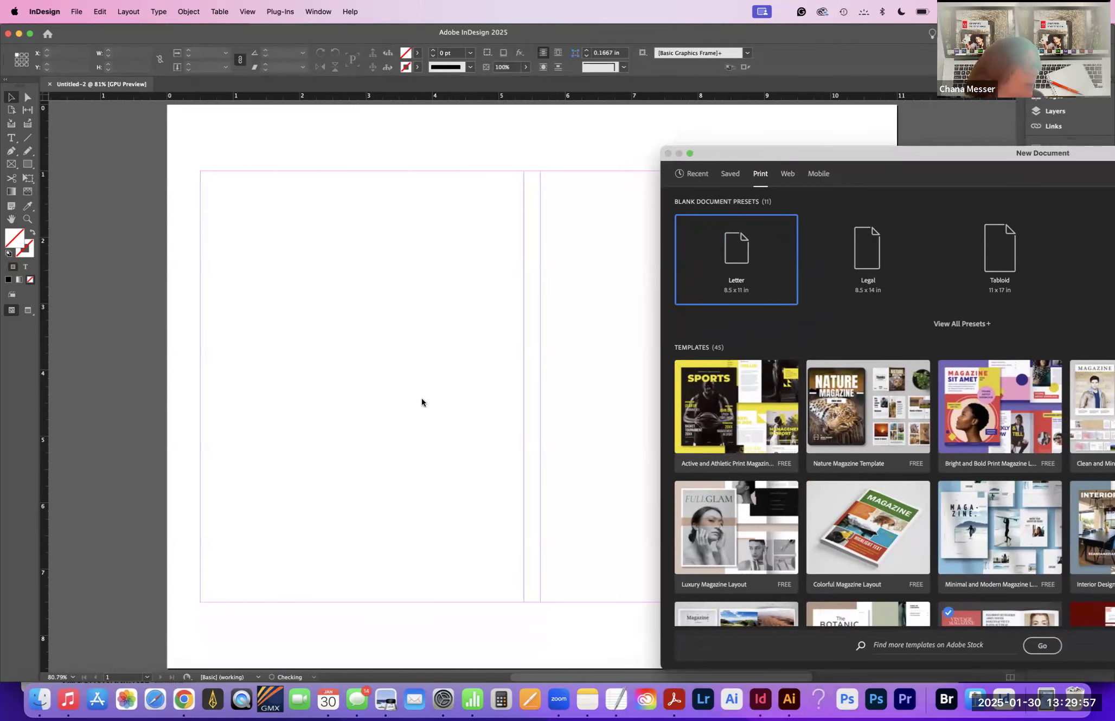
drag(835, 154, 478, 69)
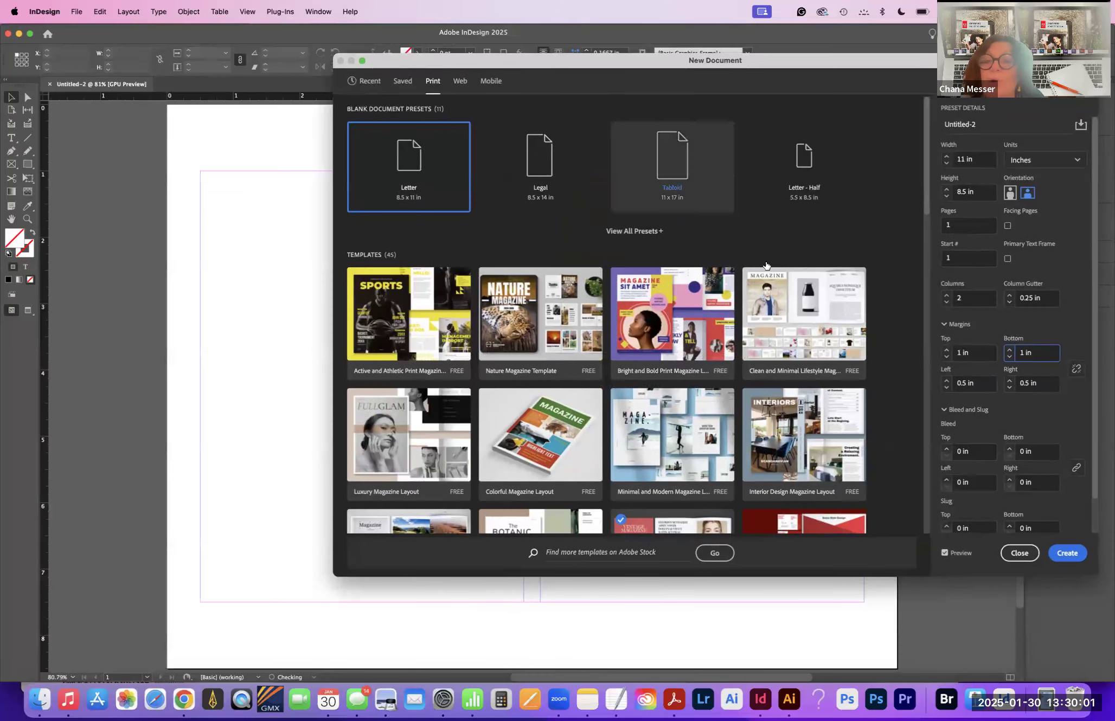
click(947, 294)
drag(612, 65, 1048, 238)
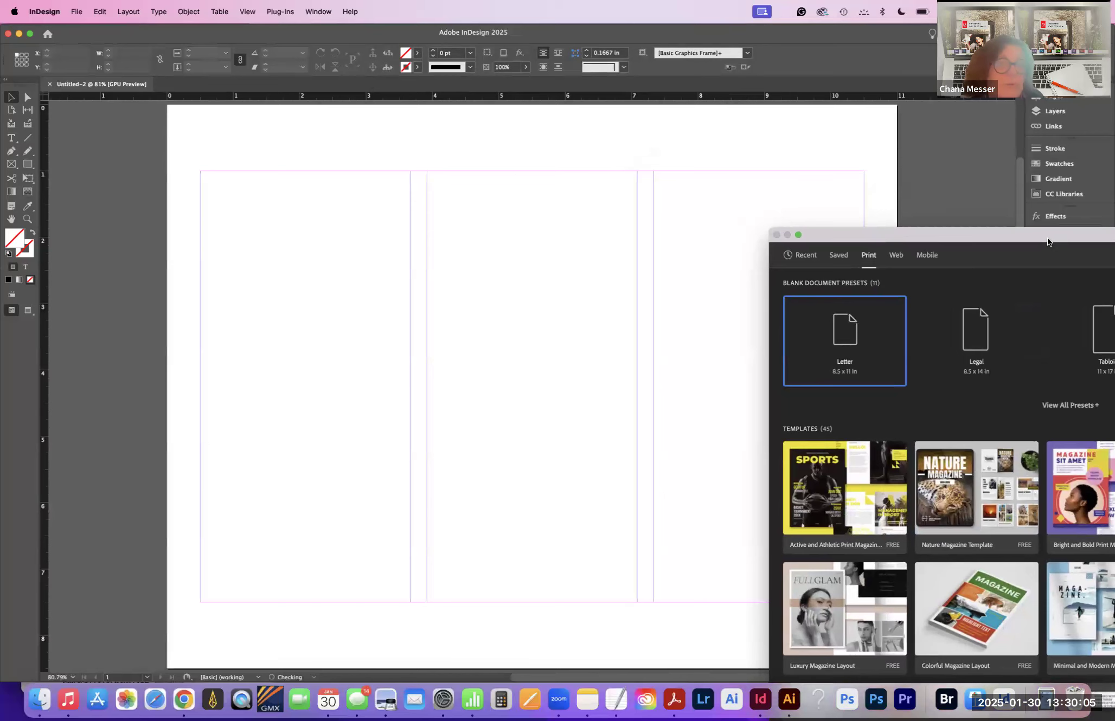
drag(1048, 238, 458, 76)
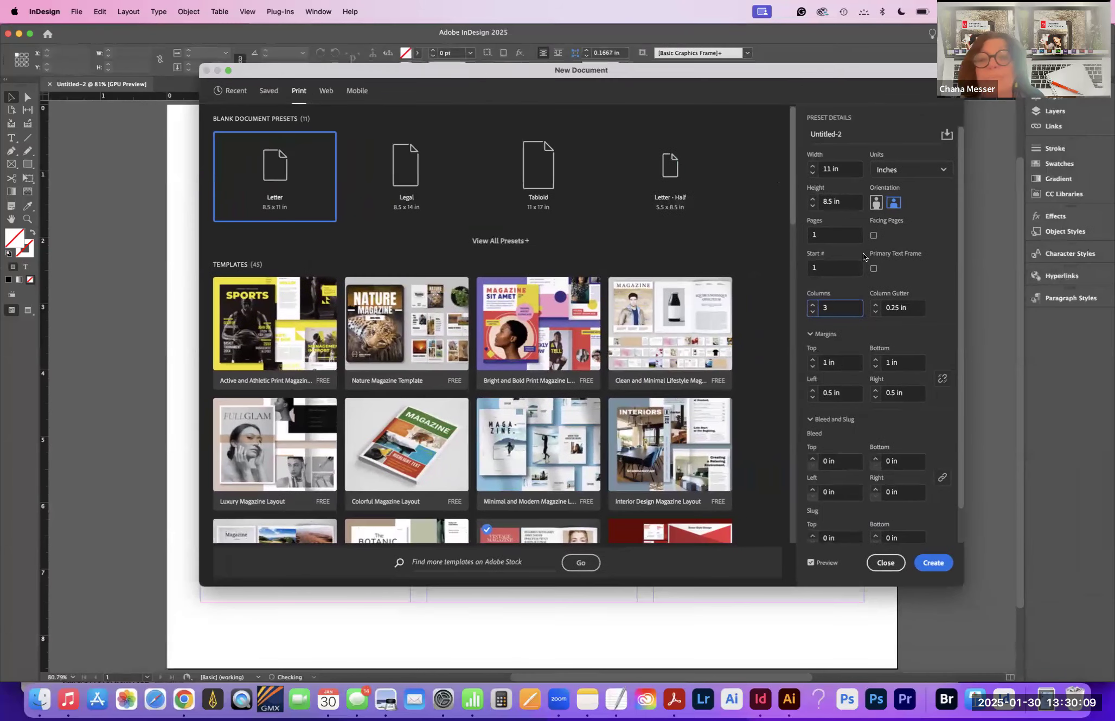
click(812, 313)
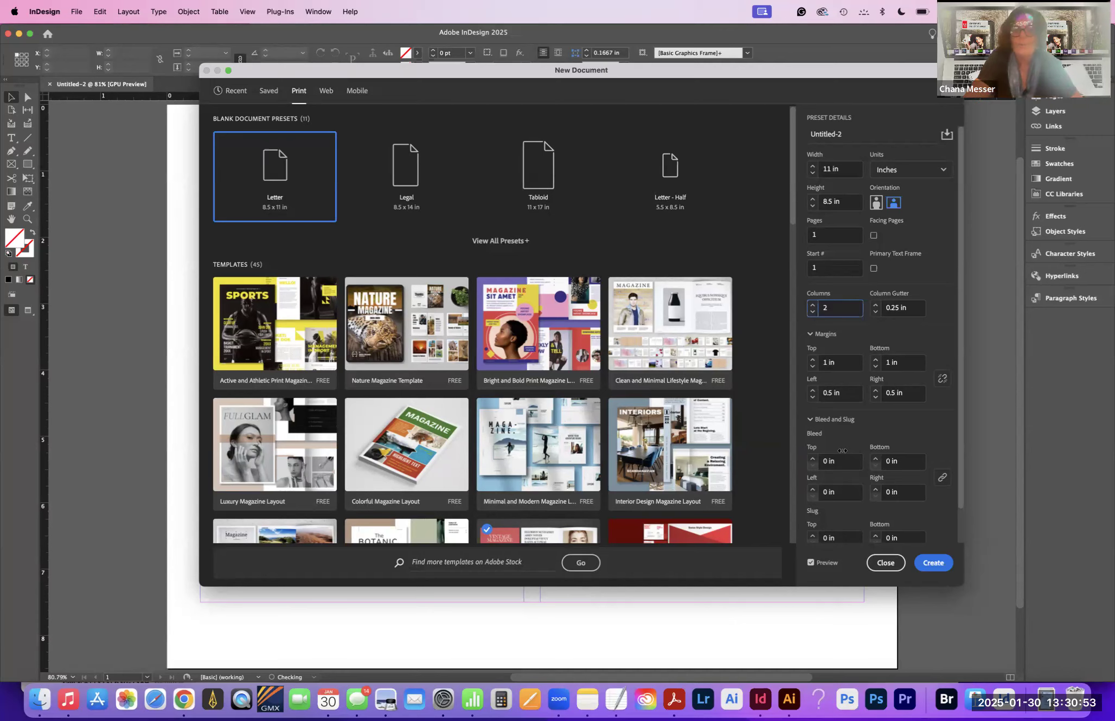
Step: Set the linked bleed to 0.25 in on all four sides
click(812, 460)
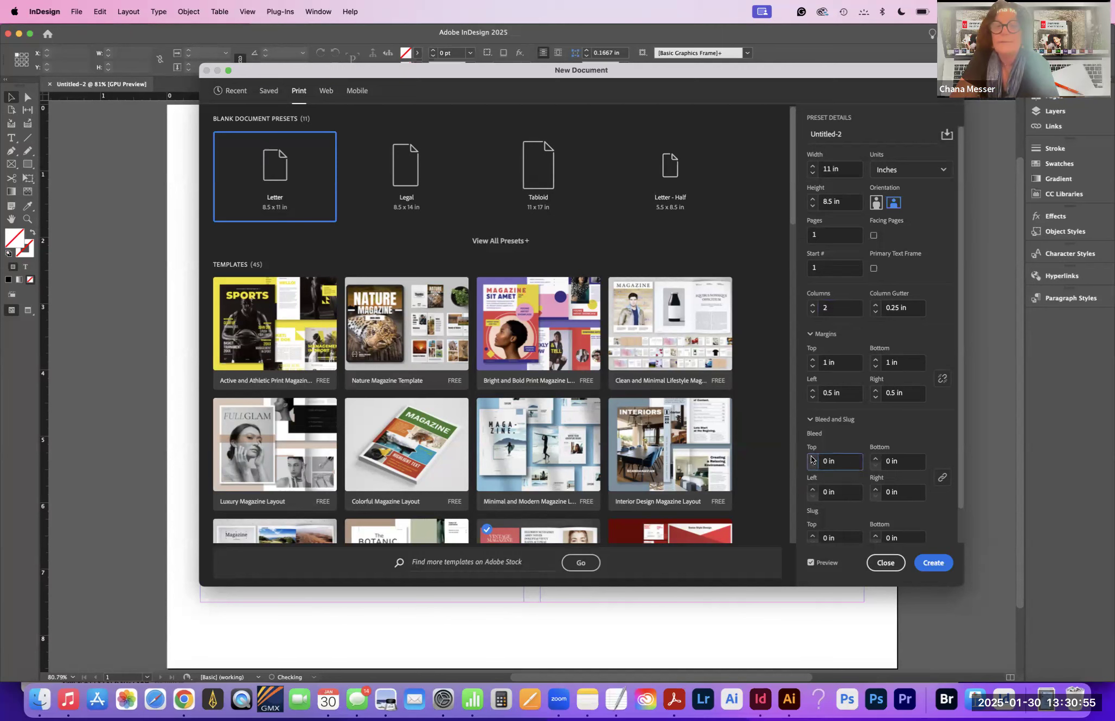
click(812, 457)
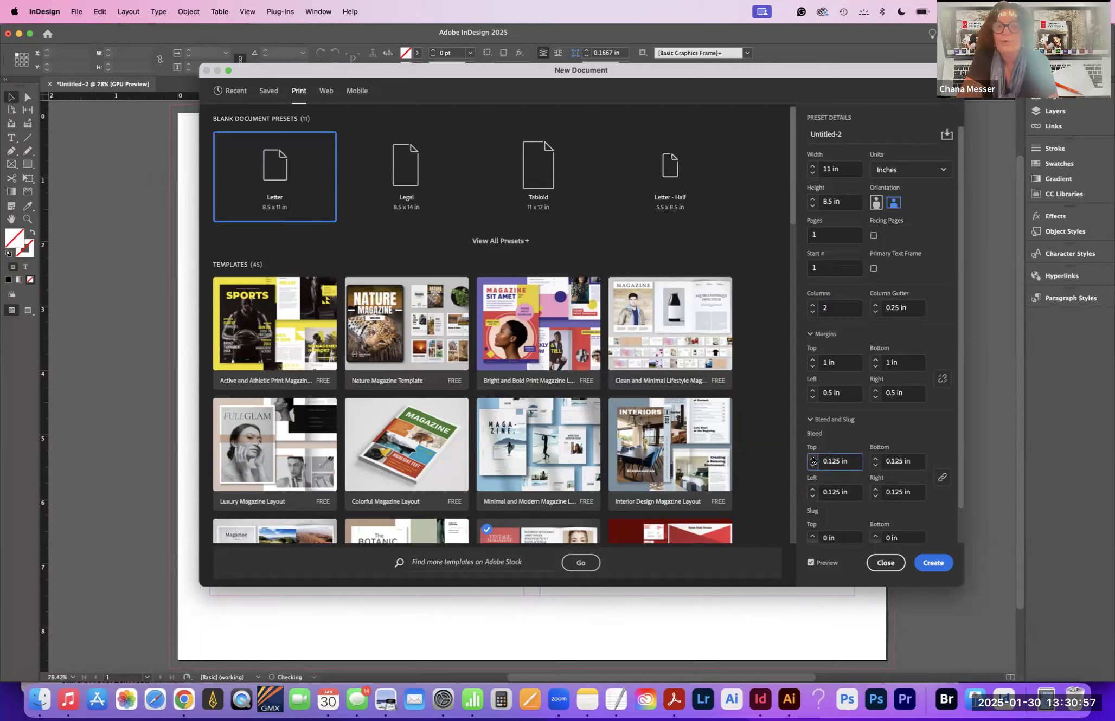
click(813, 457)
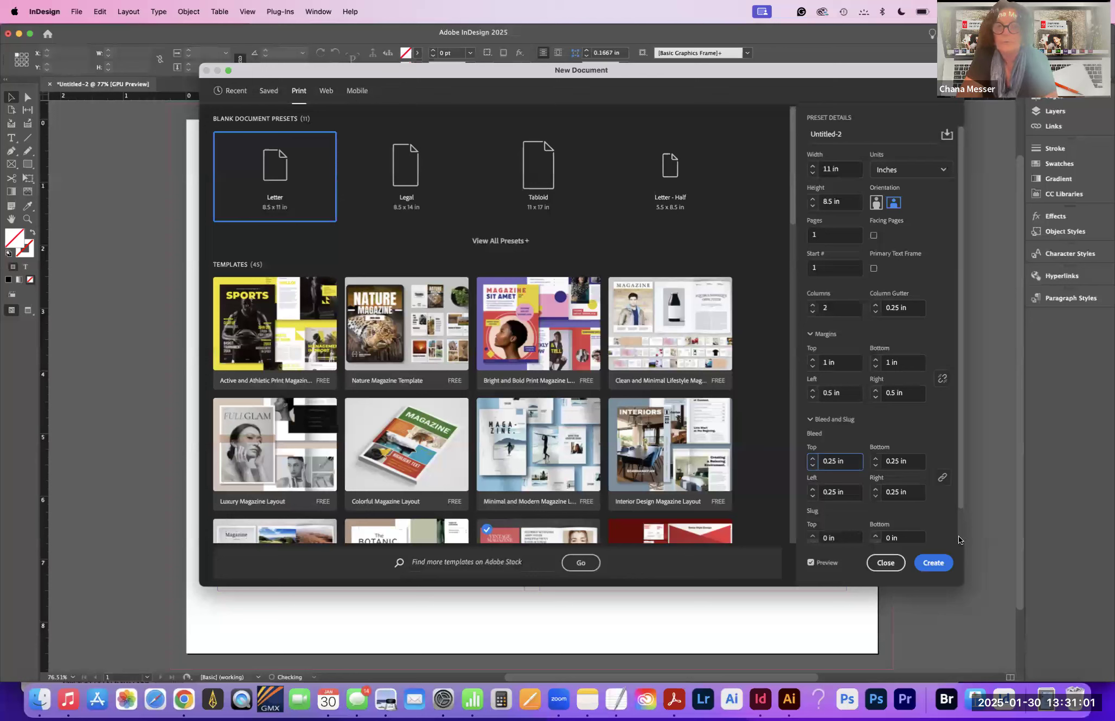
Step: Set the bottom slug to 1 in
scroll(958, 502, down, 3)
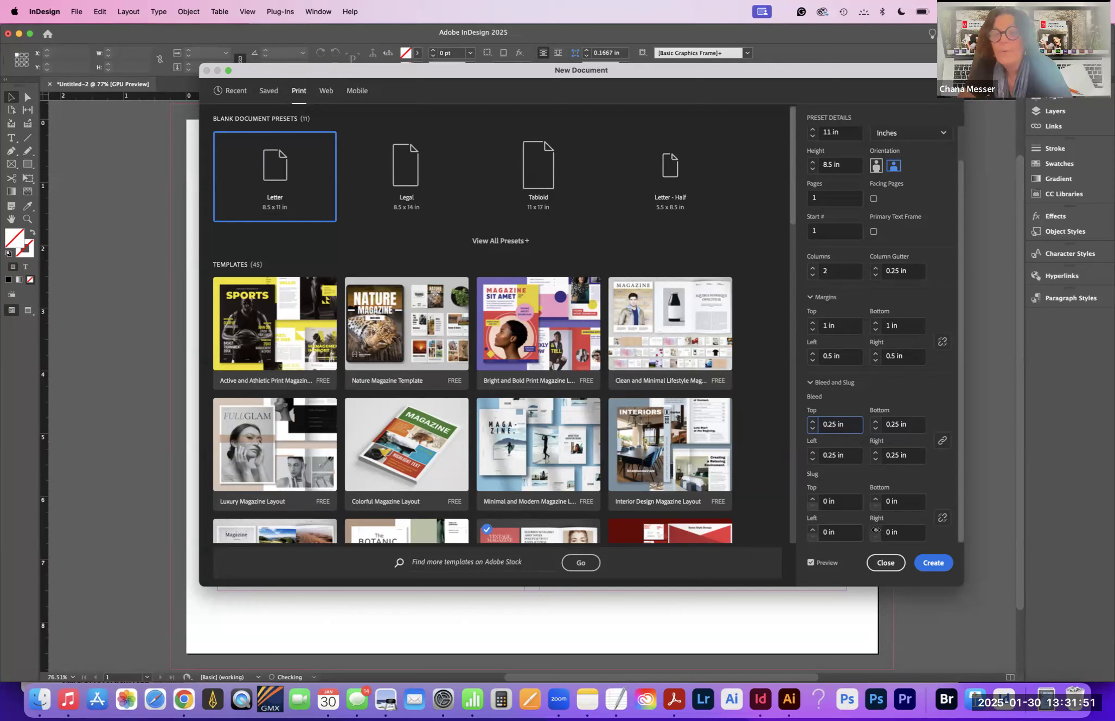
click(876, 499)
click(875, 498)
click(876, 499)
click(875, 498)
click(875, 498)
click(875, 499)
click(875, 498)
click(875, 498)
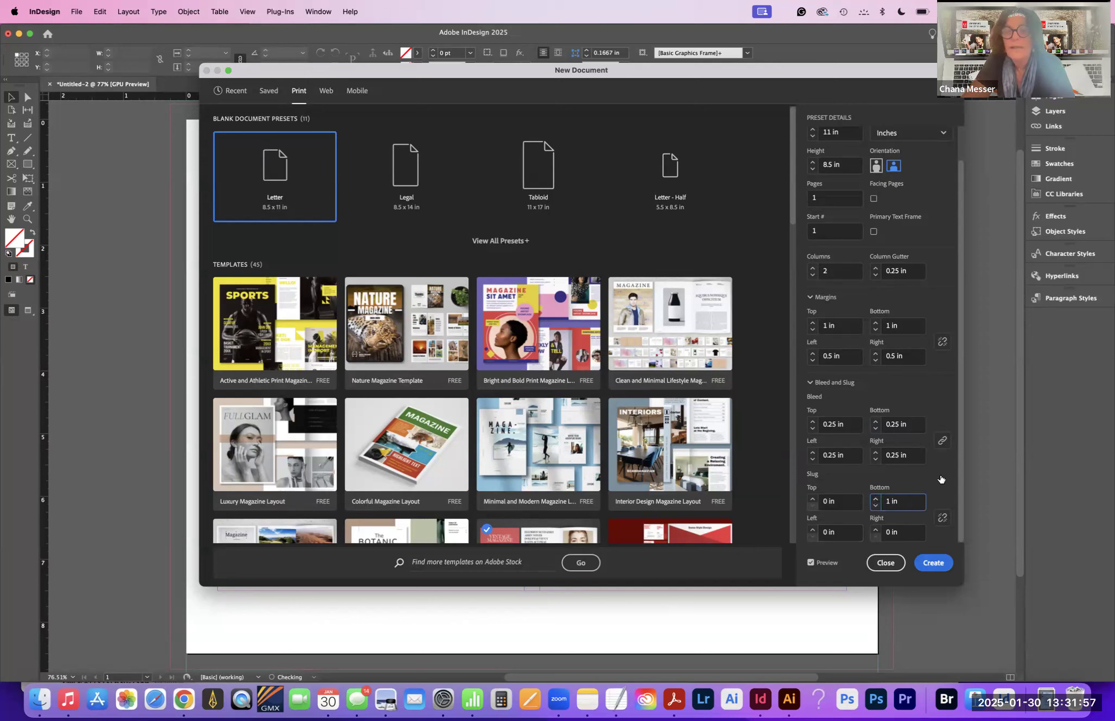
Step: Save the current document settings as a document preset named presentation_2025
scroll(961, 190, up, 2)
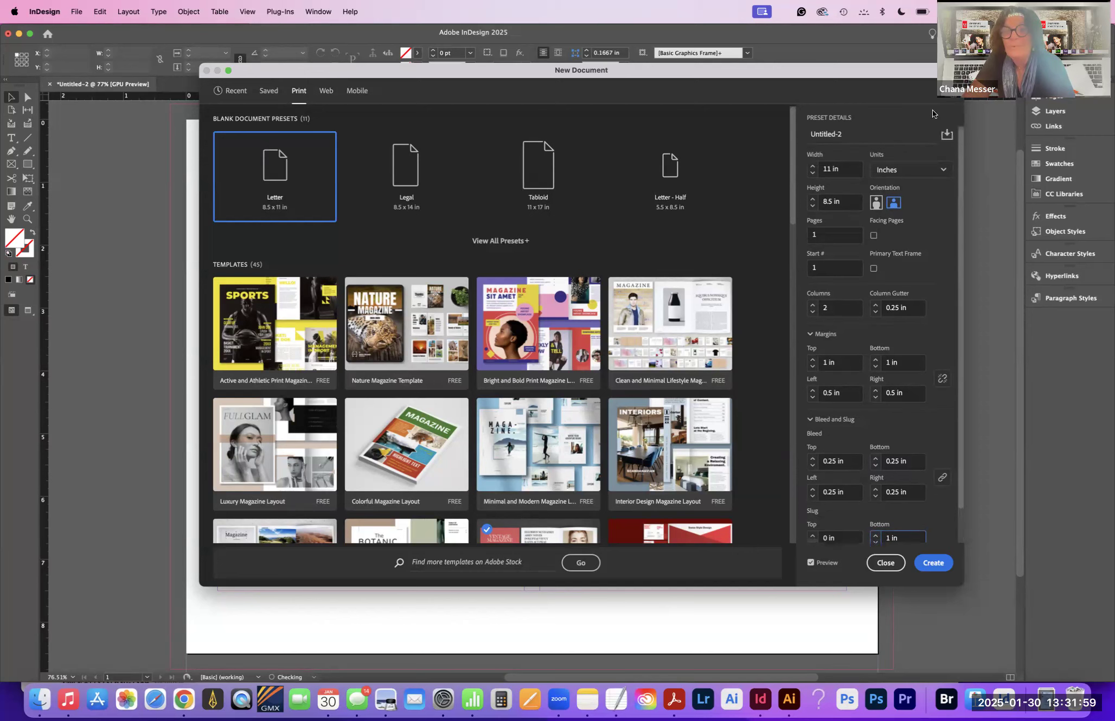
drag(854, 131, 803, 136)
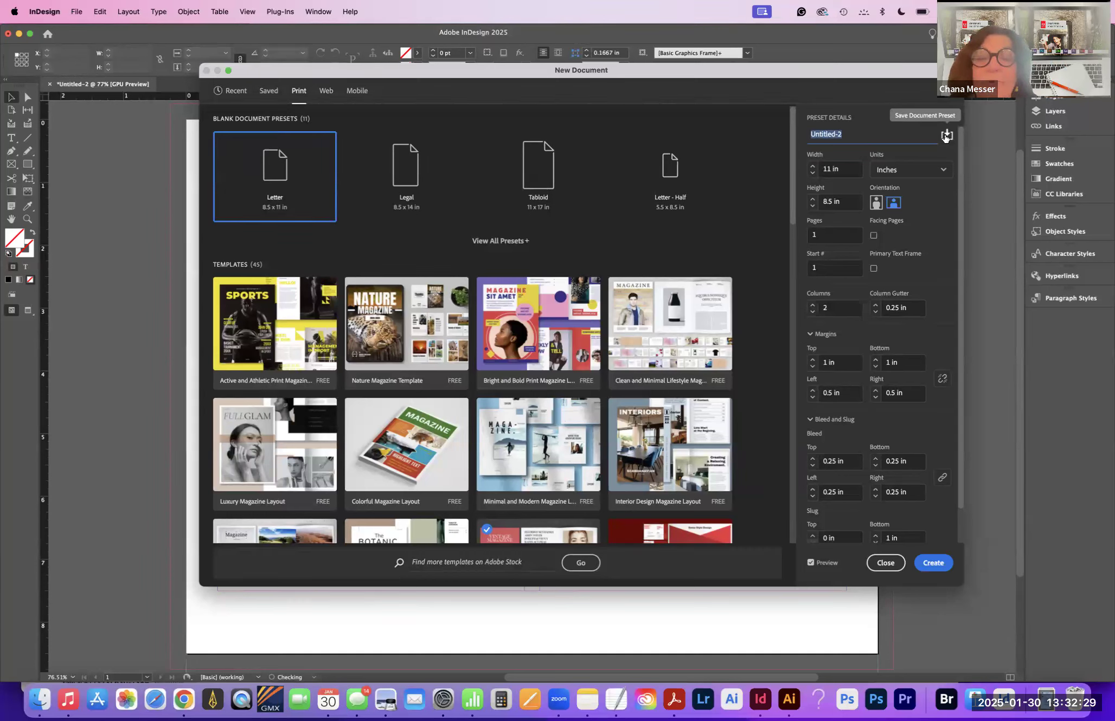
click(946, 137)
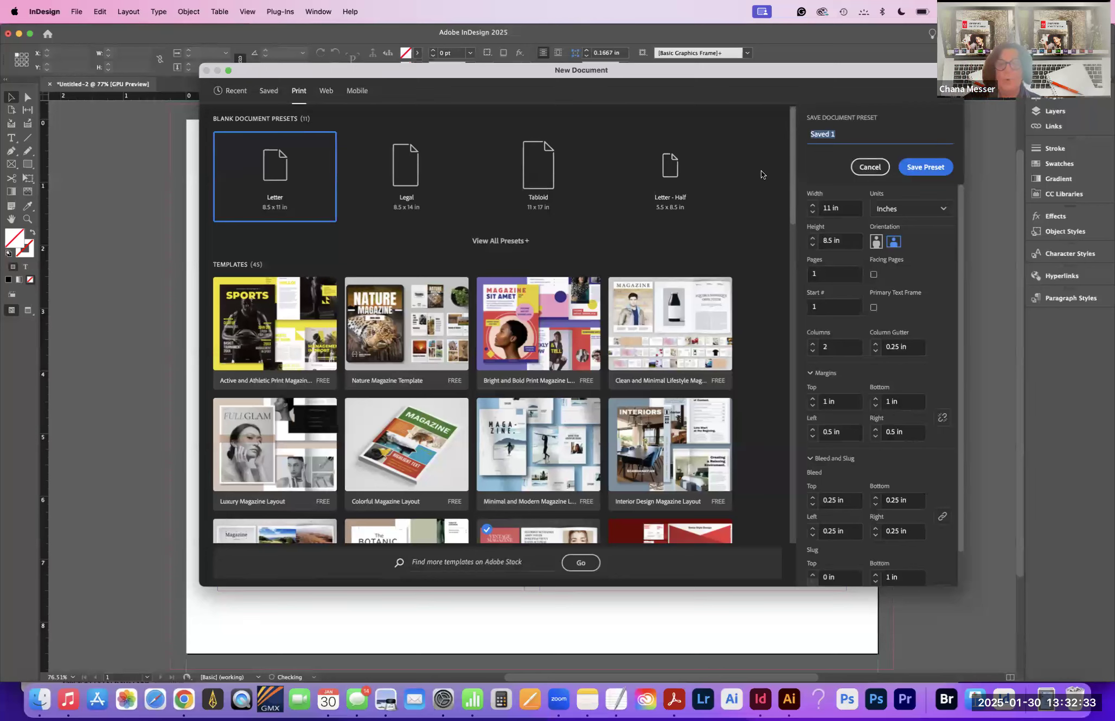
text(presentation)
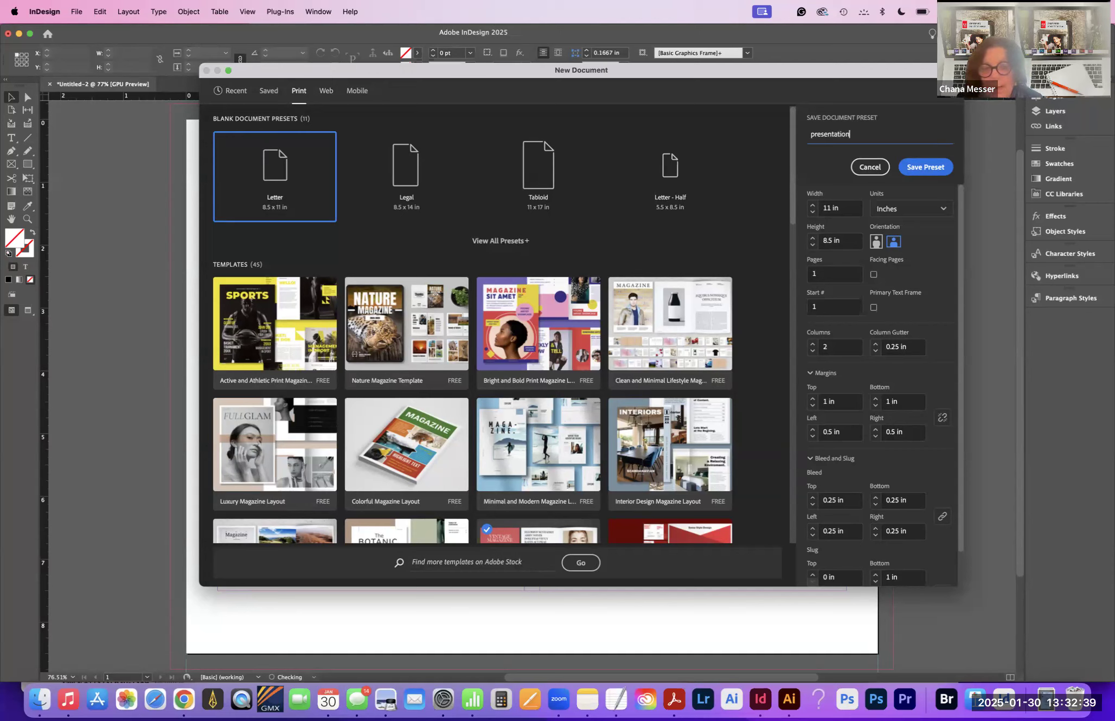
text(_2025)
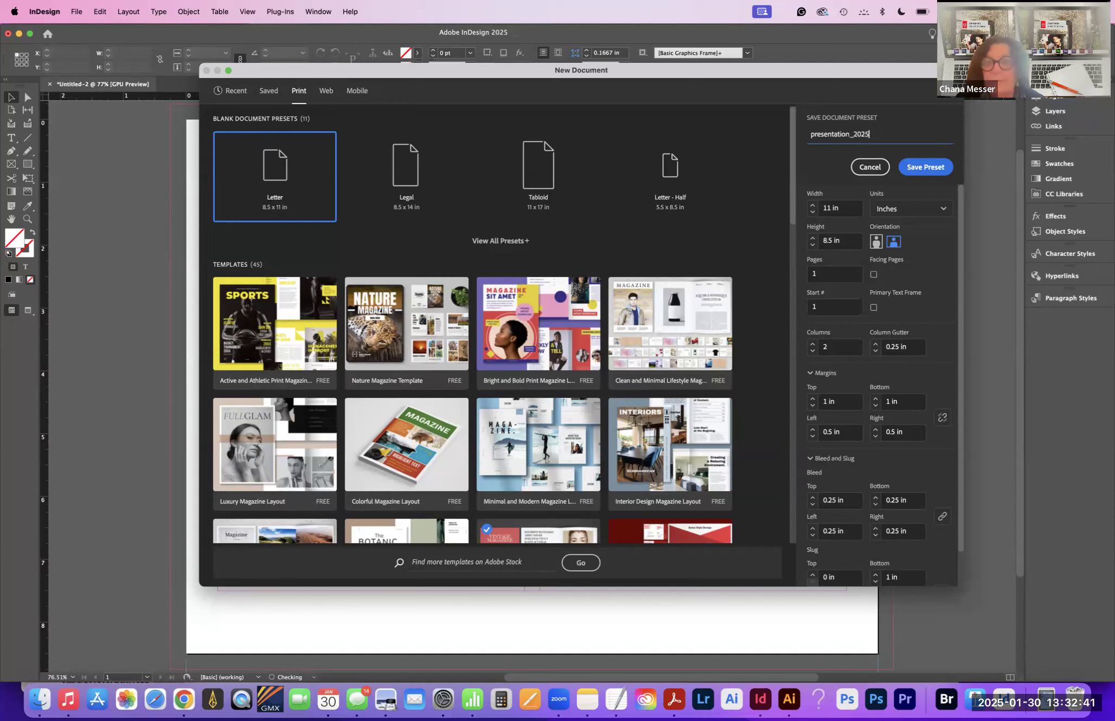
click(927, 168)
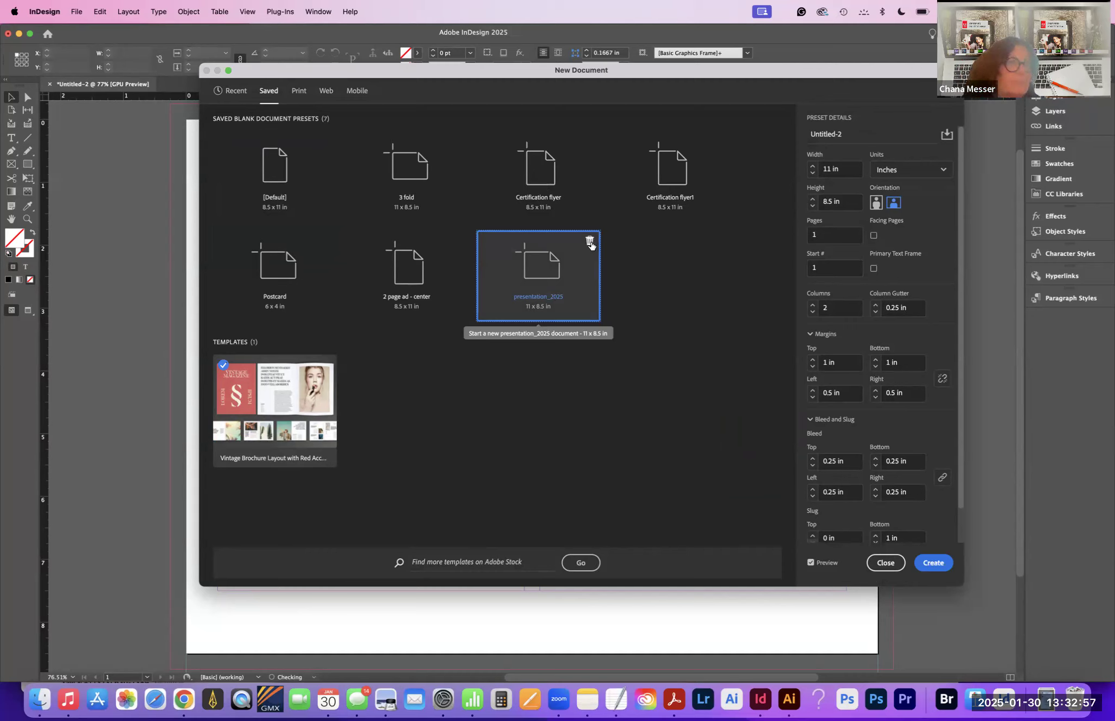
Step: Name the new document "presenmtation _template" and create it with the current preset settings
drag(847, 134, 809, 136)
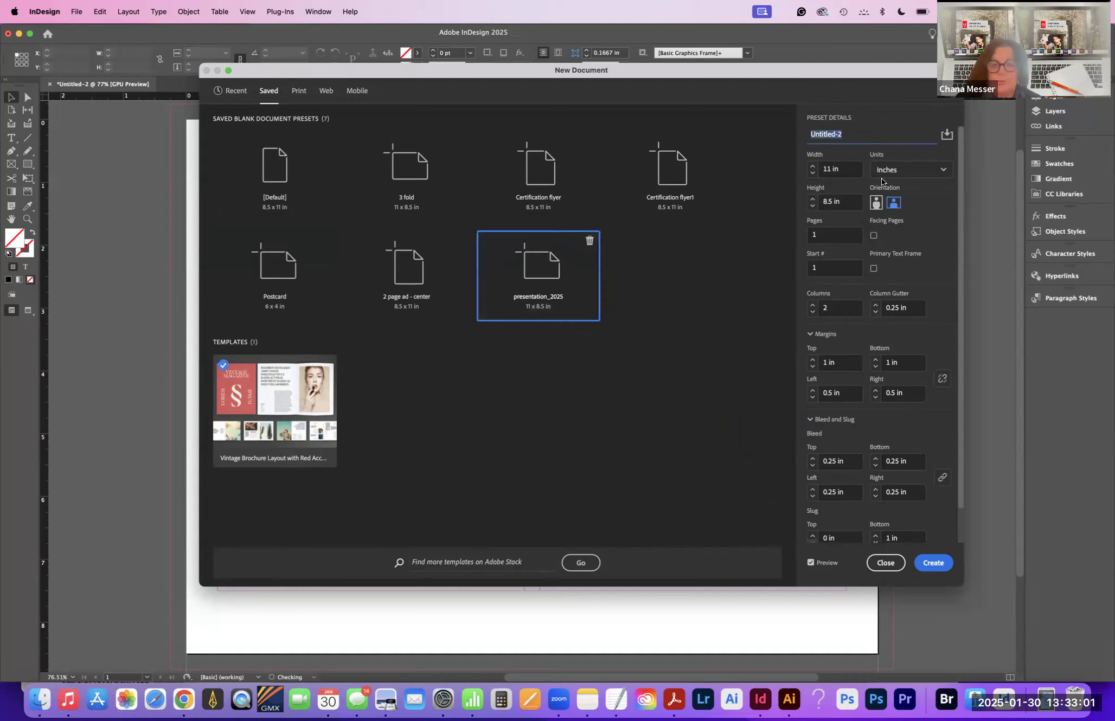
text(presenmtatio)
text(n )
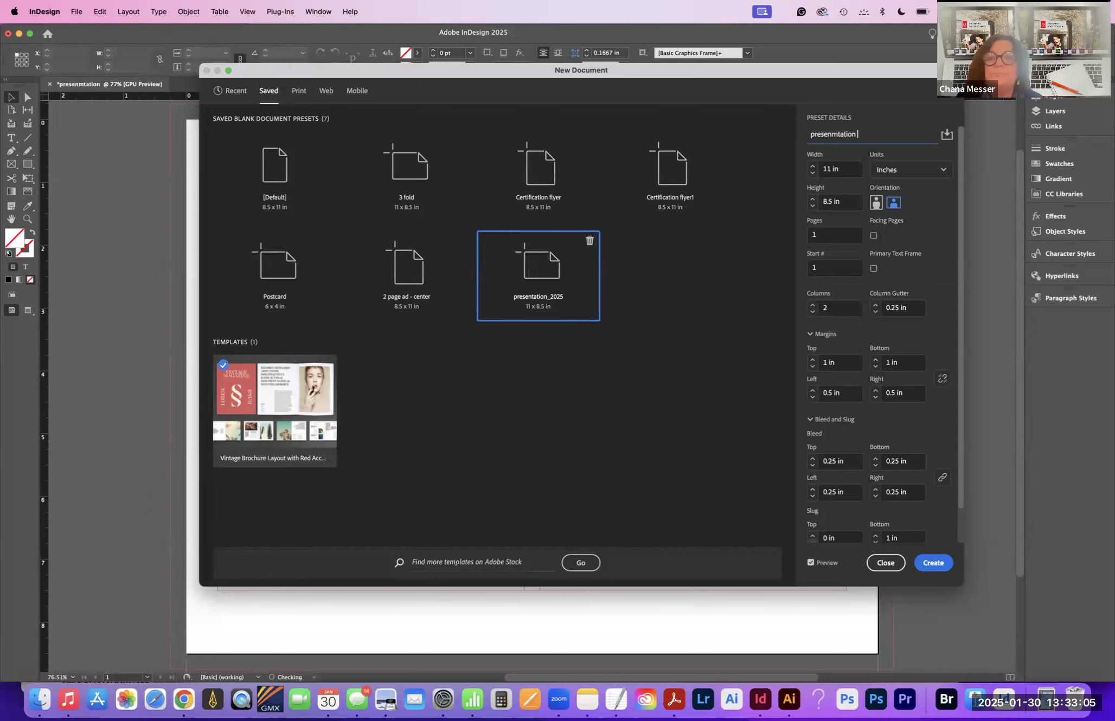
text(_template)
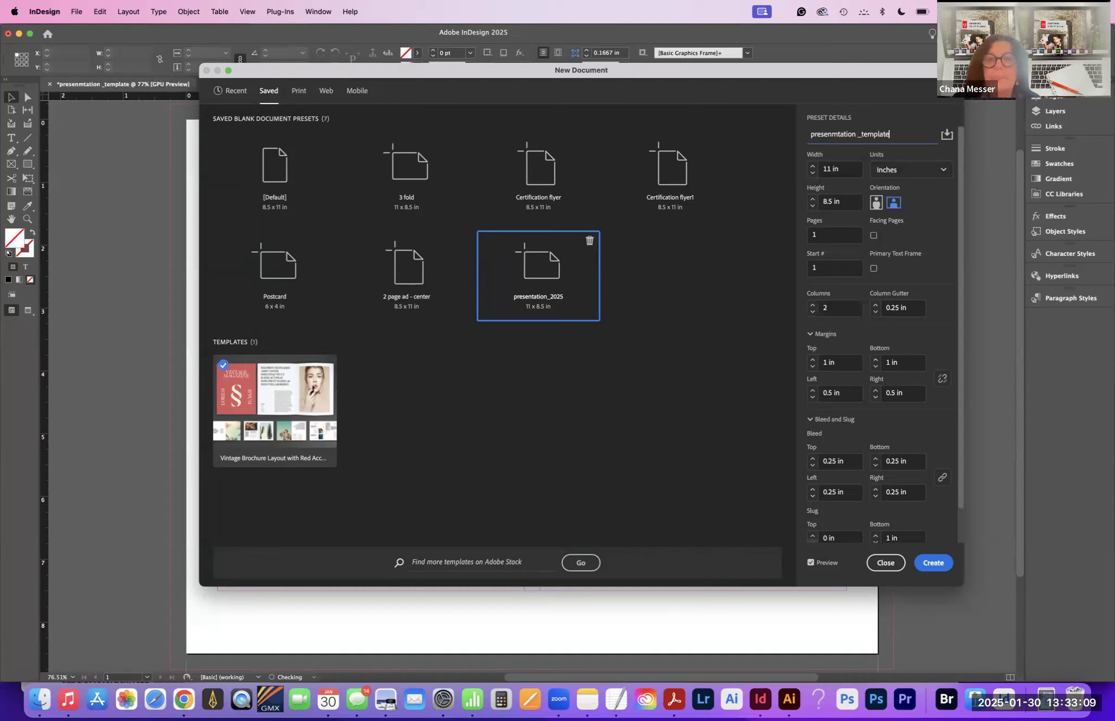
click(933, 563)
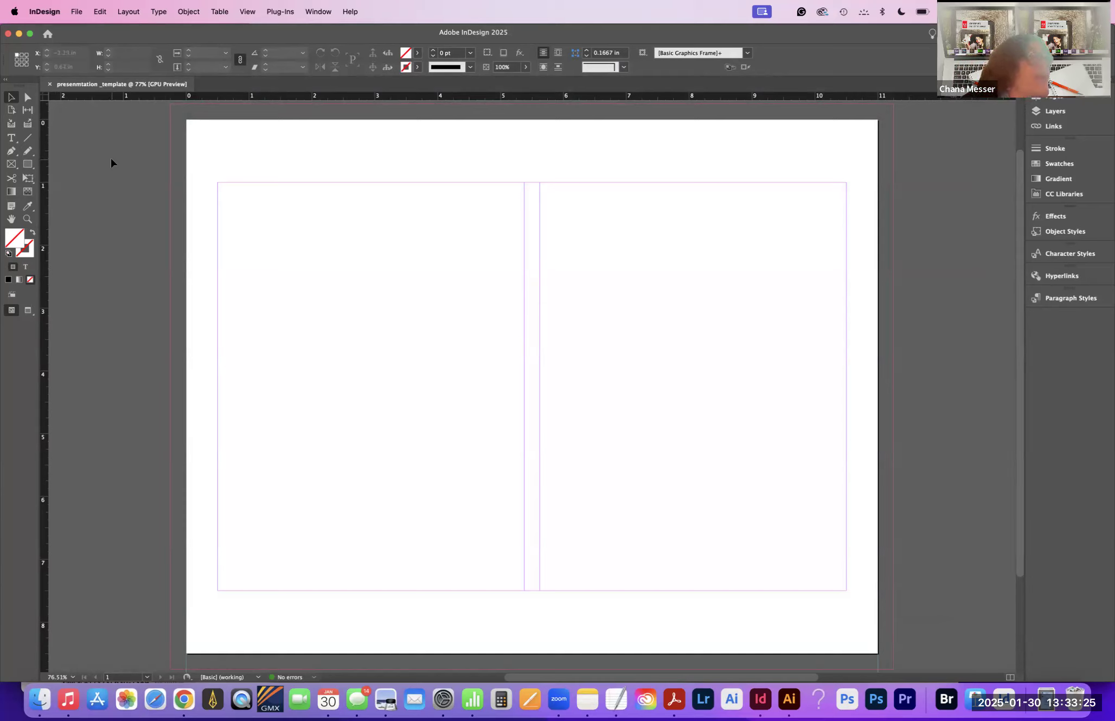
Step: Save the document to the Desktop in the InDesign 2025 template format
click(74, 13)
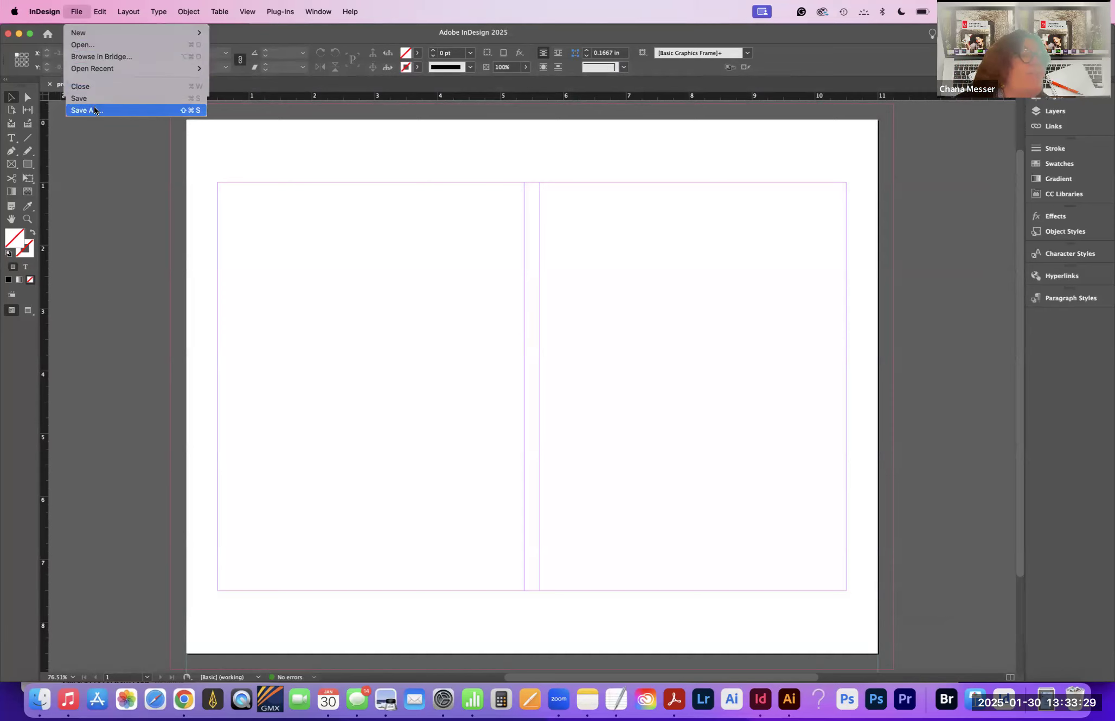
click(87, 110)
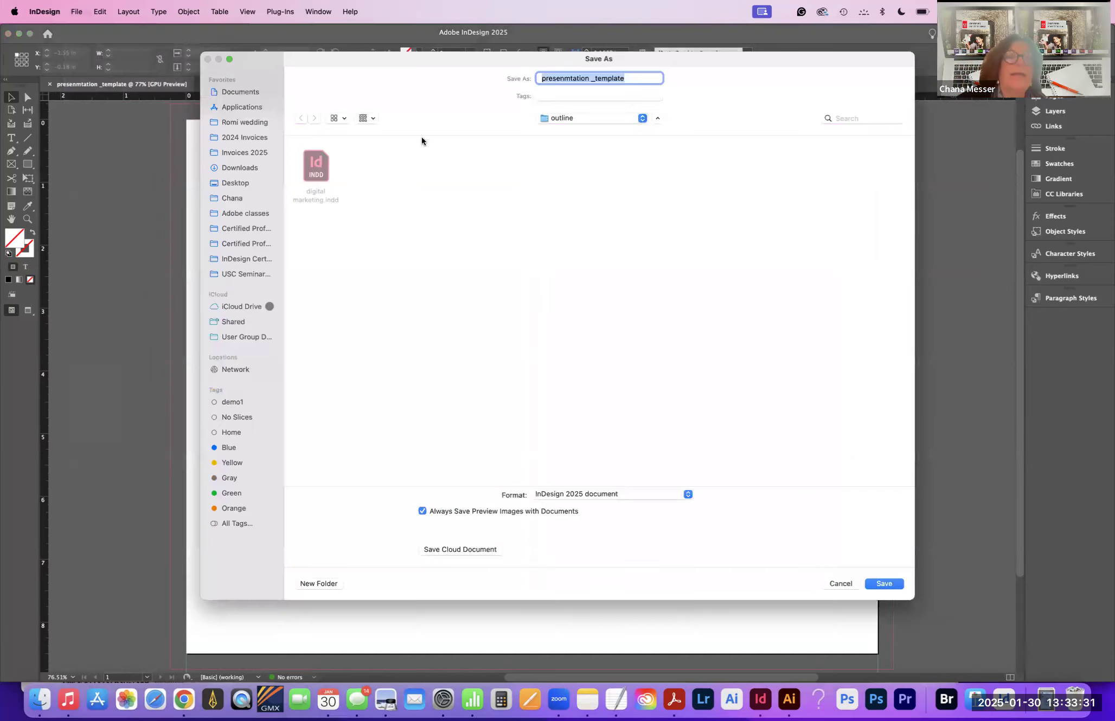
click(235, 183)
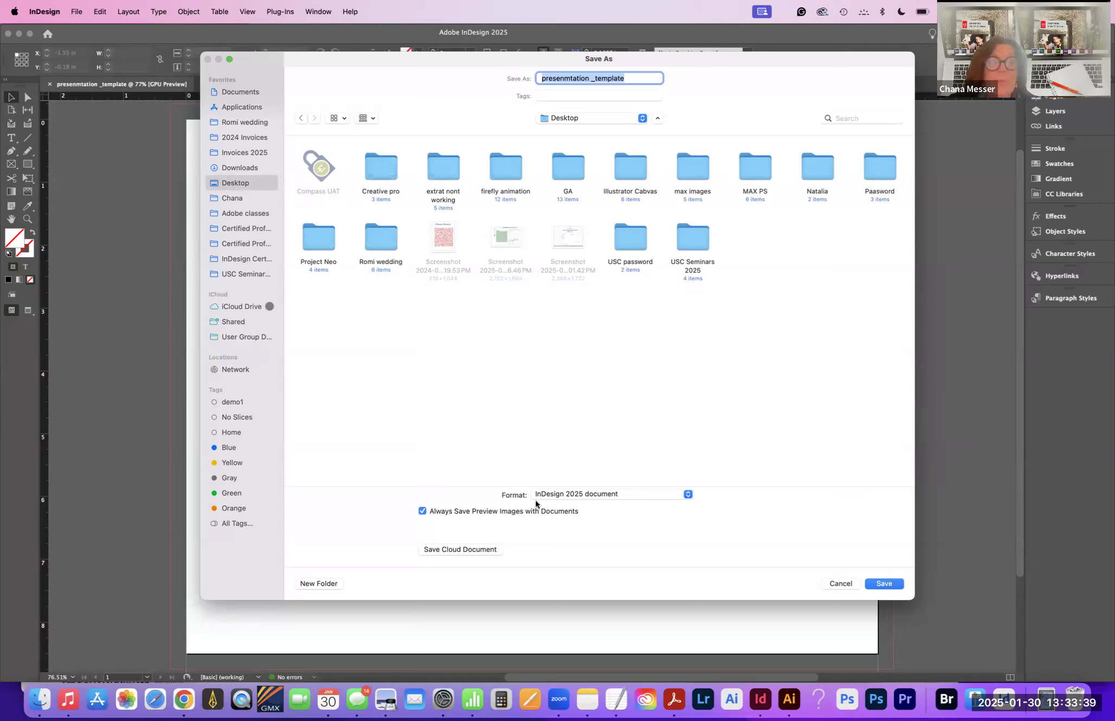
click(566, 495)
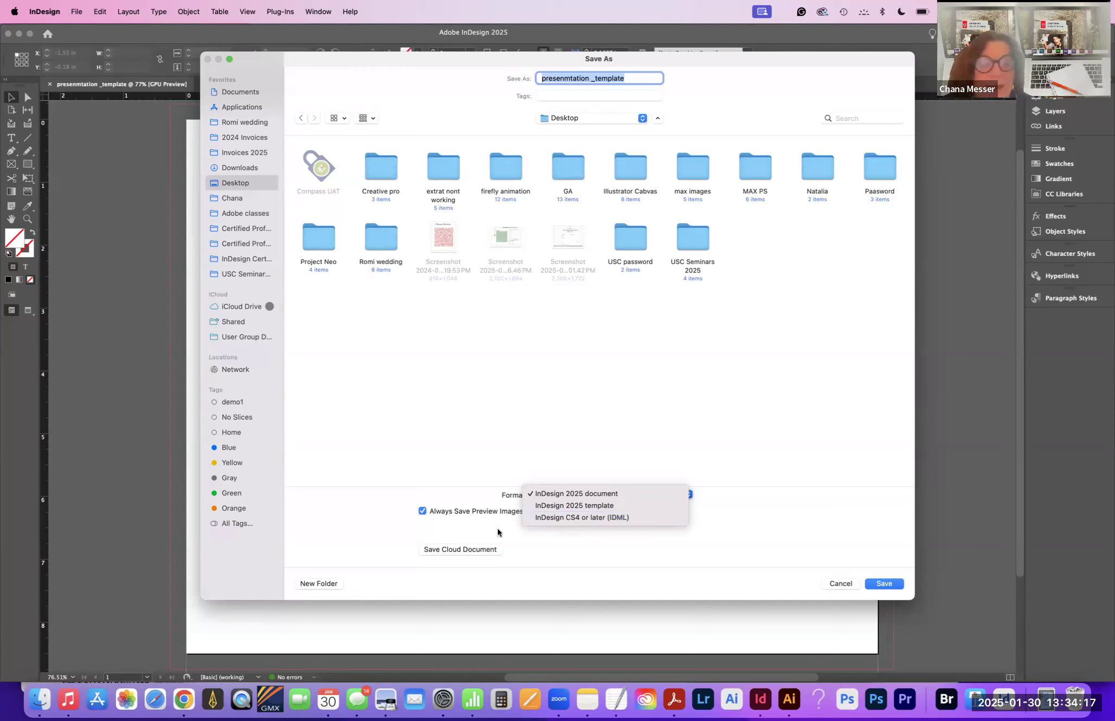
click(553, 509)
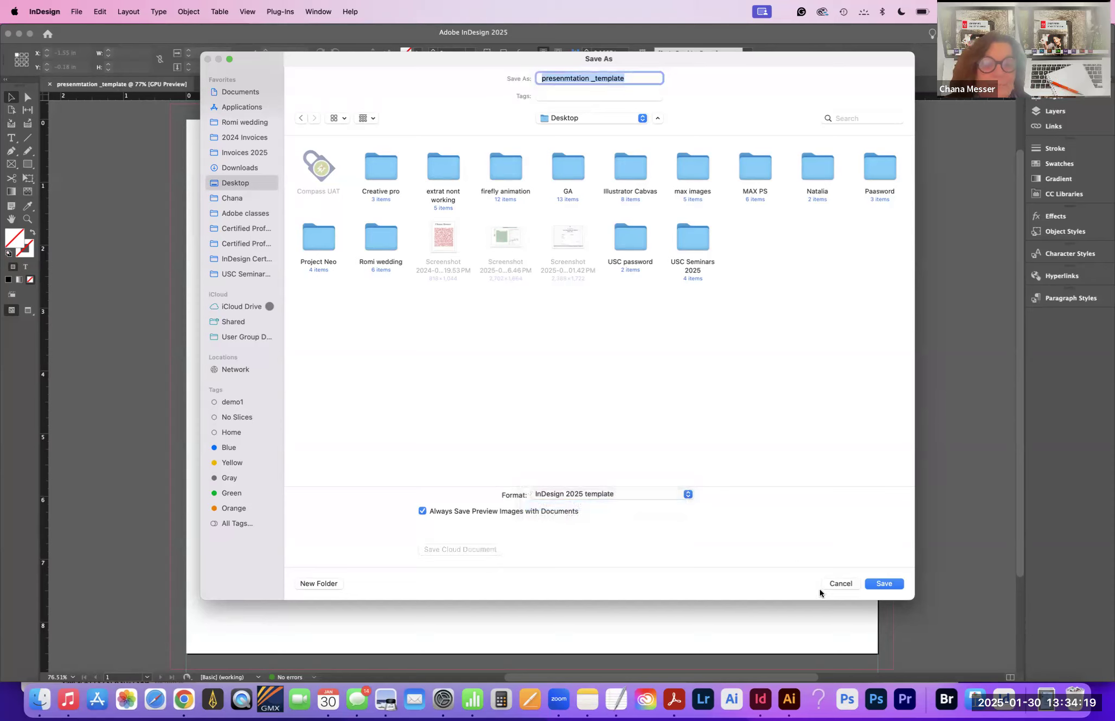
click(882, 581)
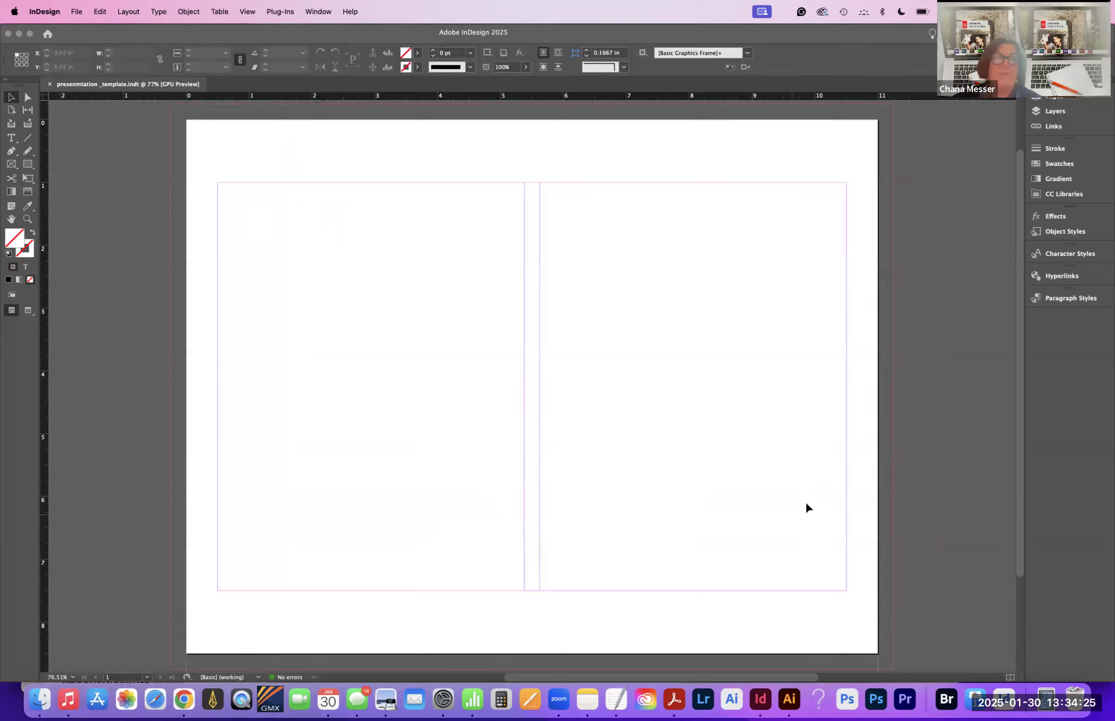
click(77, 12)
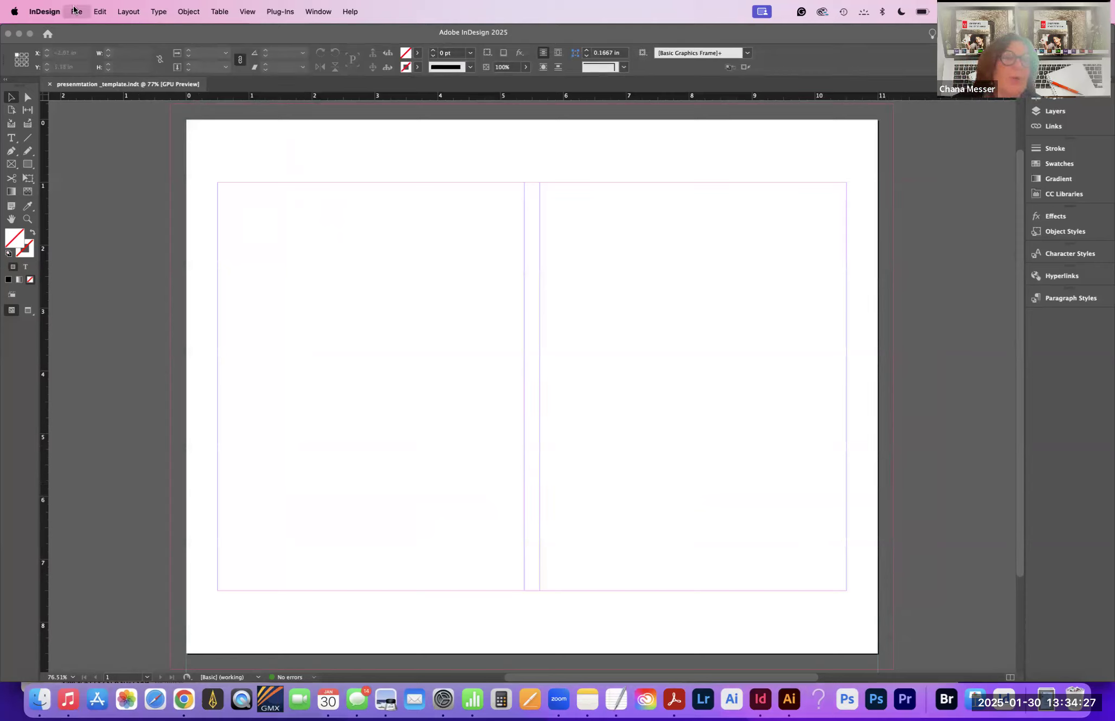
click(114, 47)
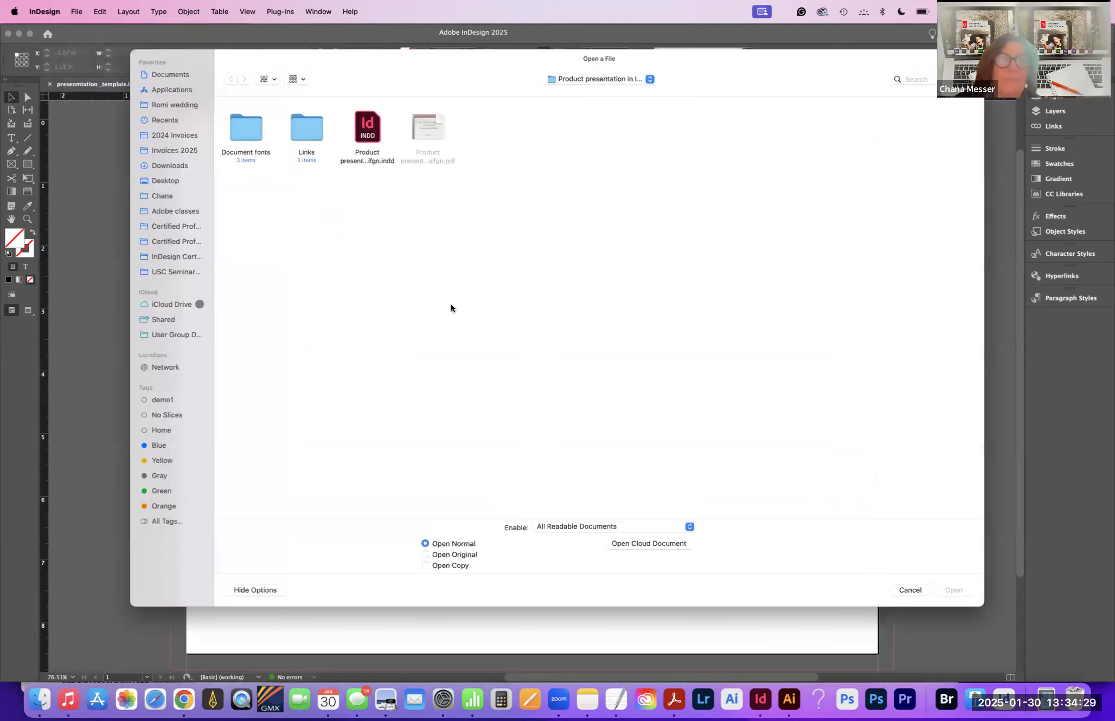
click(910, 590)
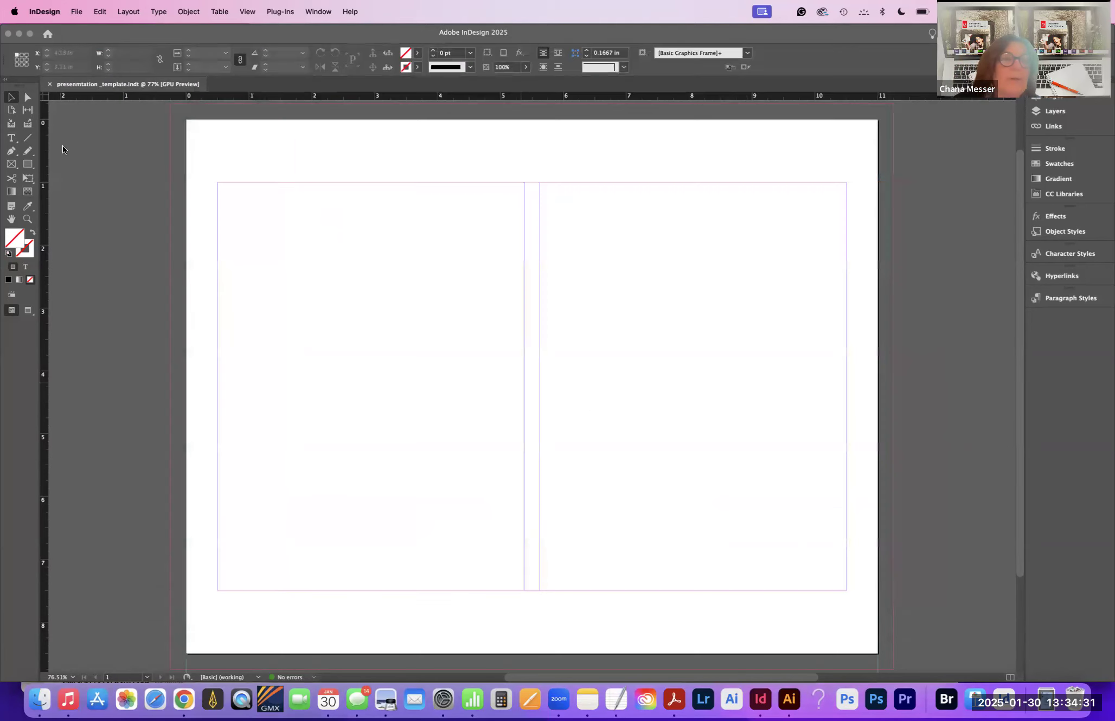
Step: Open a new document from the recent template Vintage Brochure Layout with Red Accents
click(76, 10)
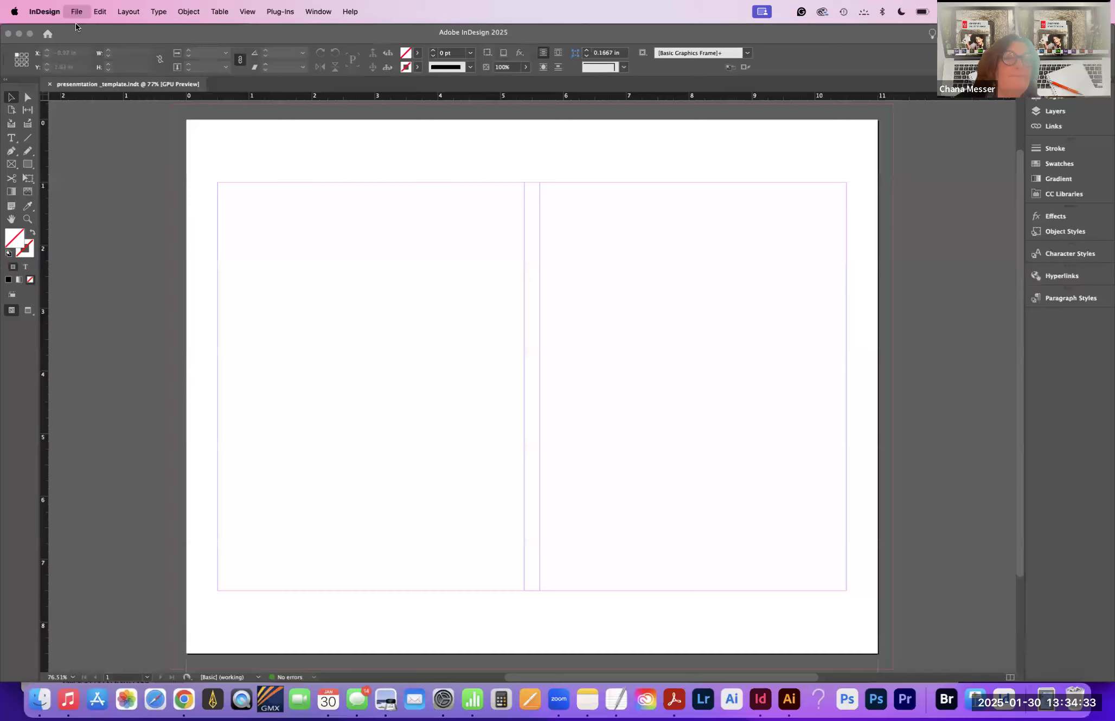
click(125, 45)
click(249, 43)
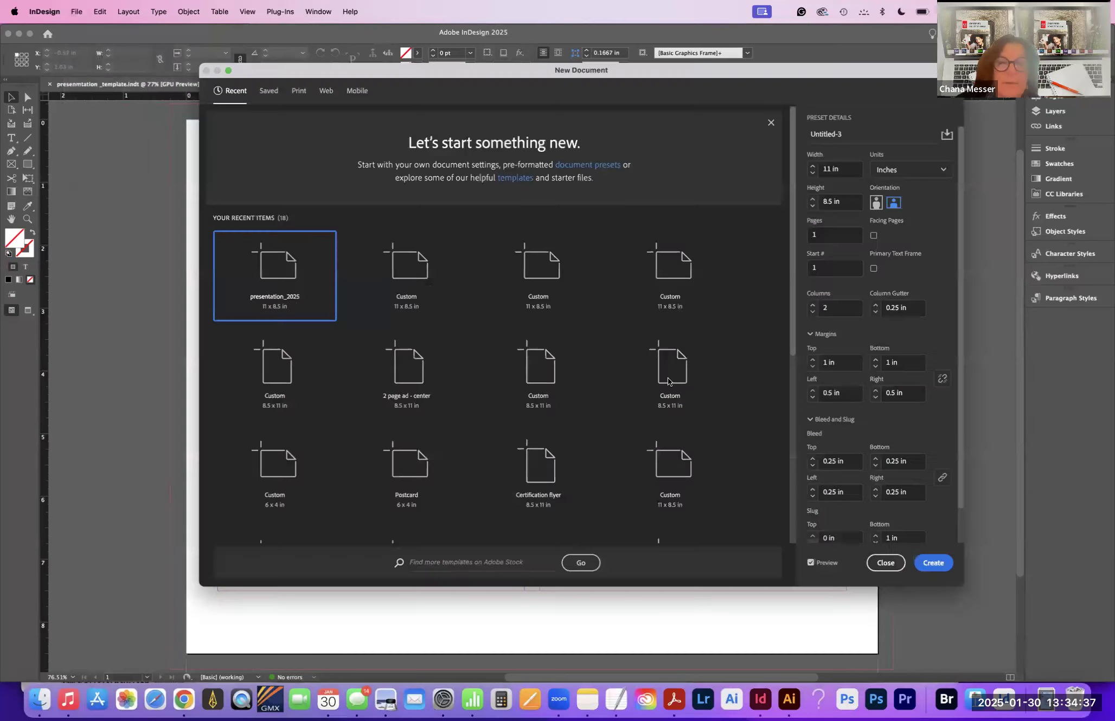
drag(793, 374, 780, 612)
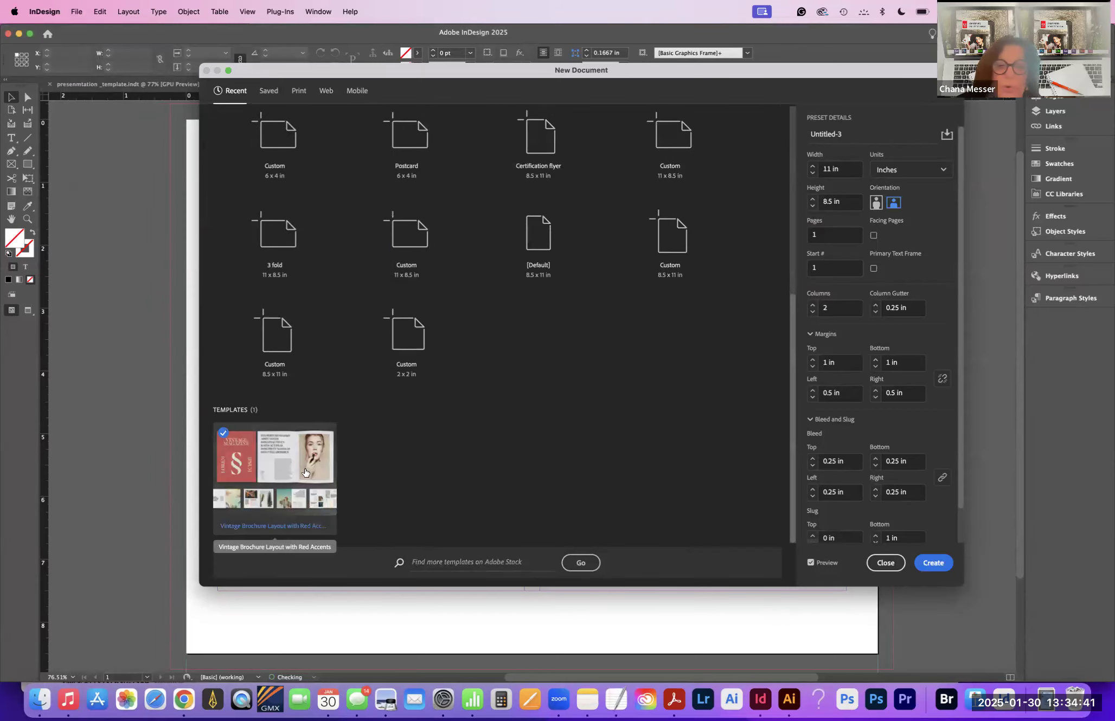
click(305, 472)
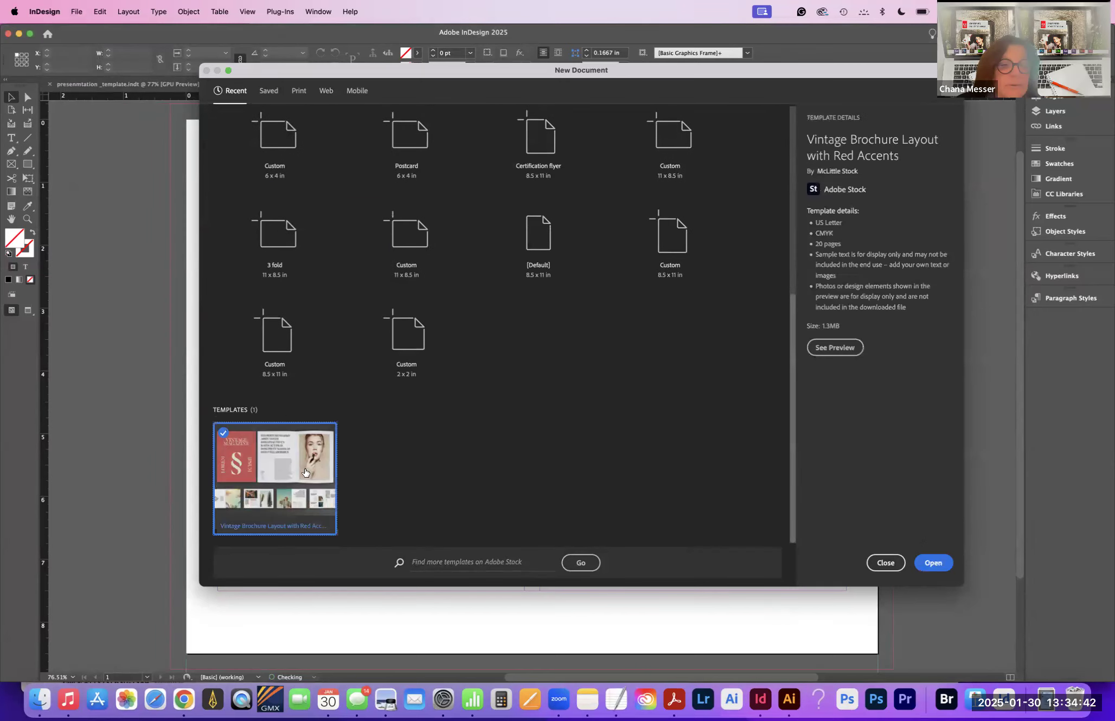
click(937, 563)
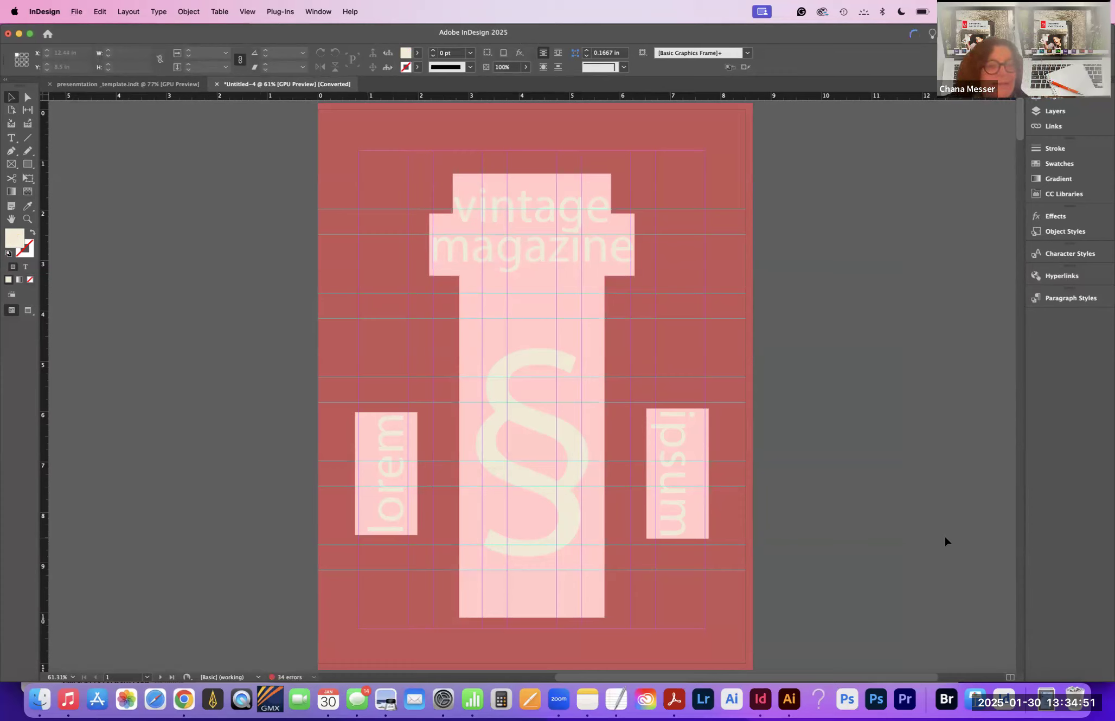
Step: Show the brochure in Presentation screen mode and page forward through its spreads to examine the layouts
click(29, 313)
click(29, 312)
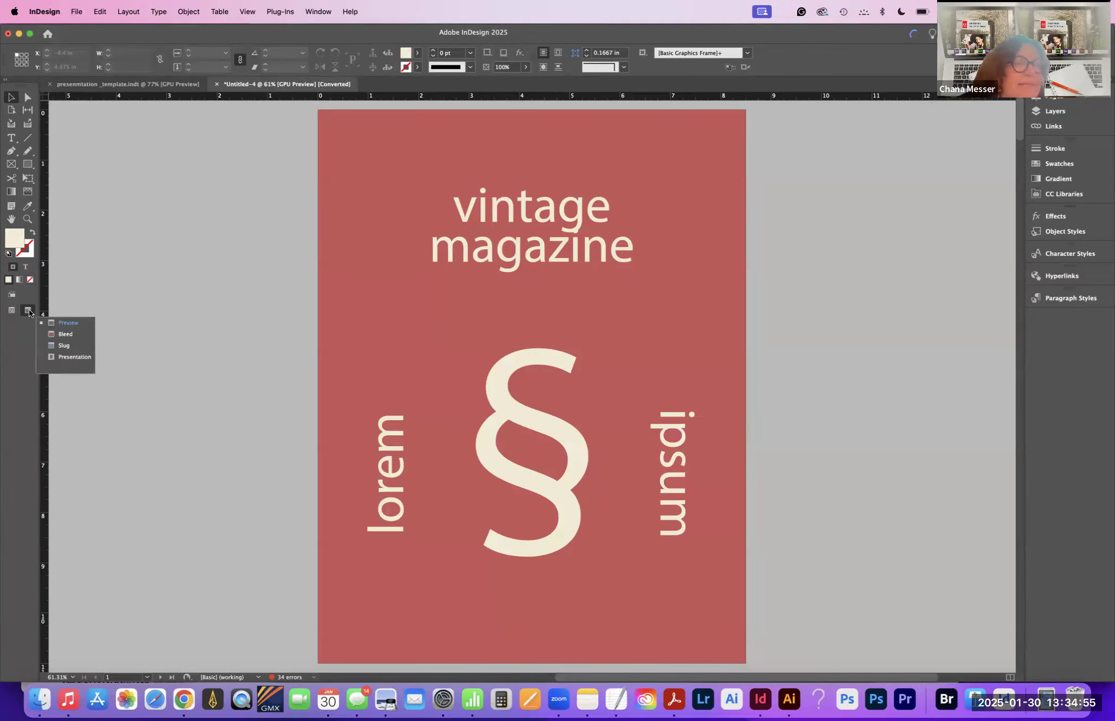
click(58, 357)
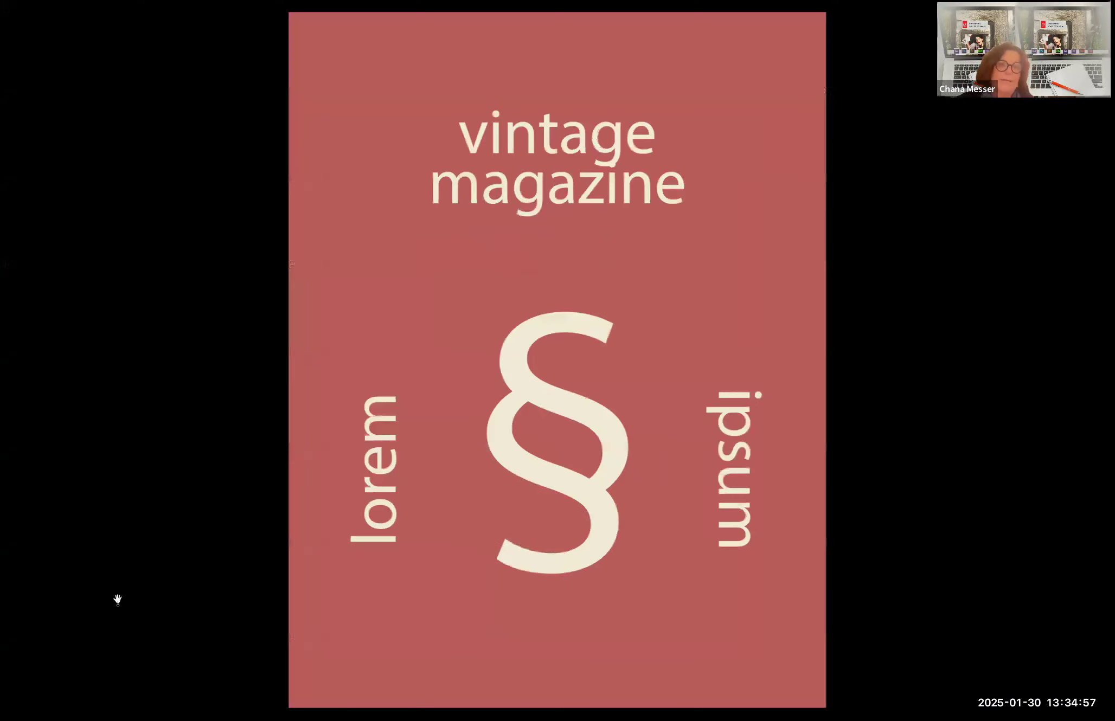
key(Right)
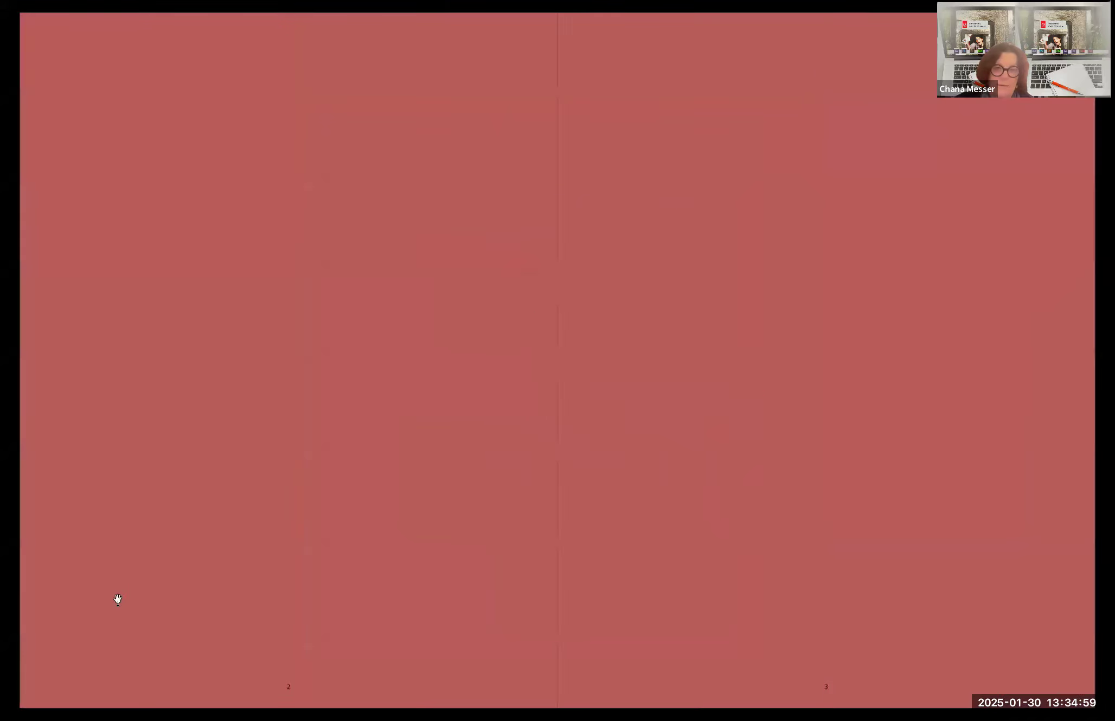
key(Right)
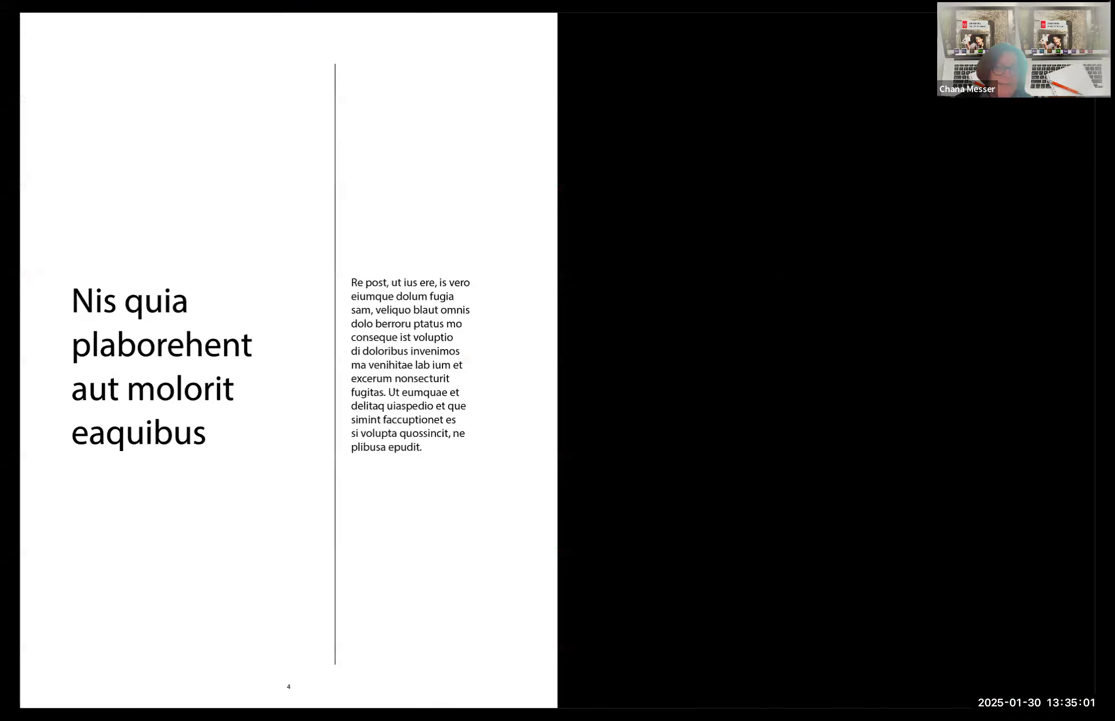
key(Right)
key(Right)
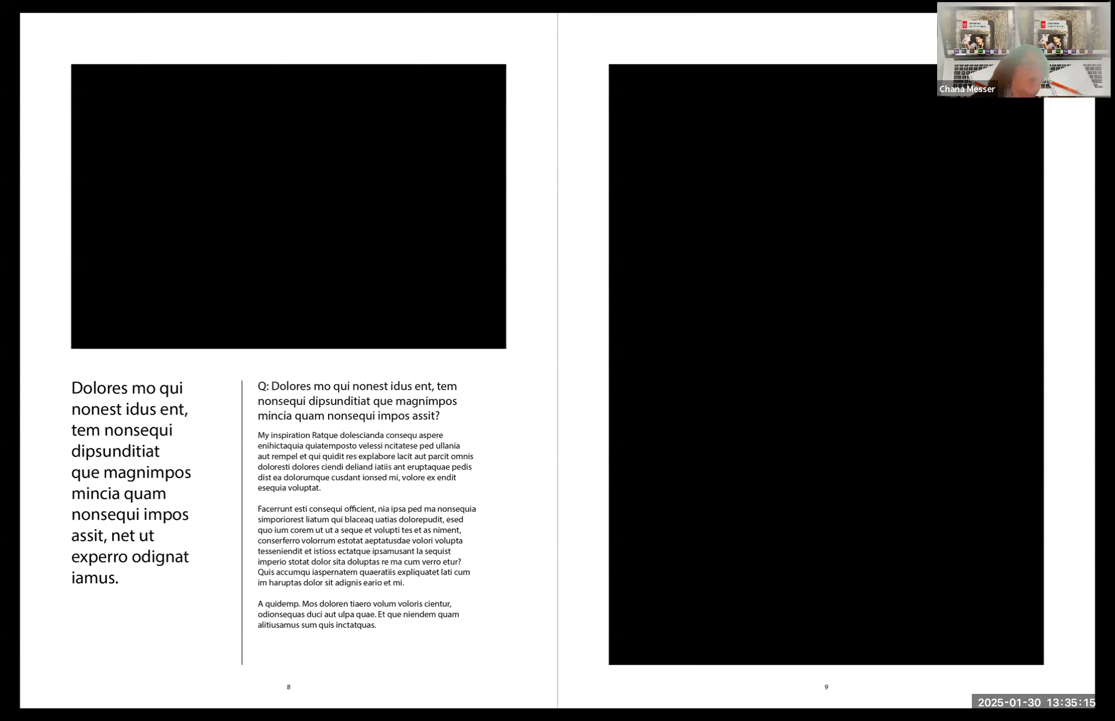
key(Right)
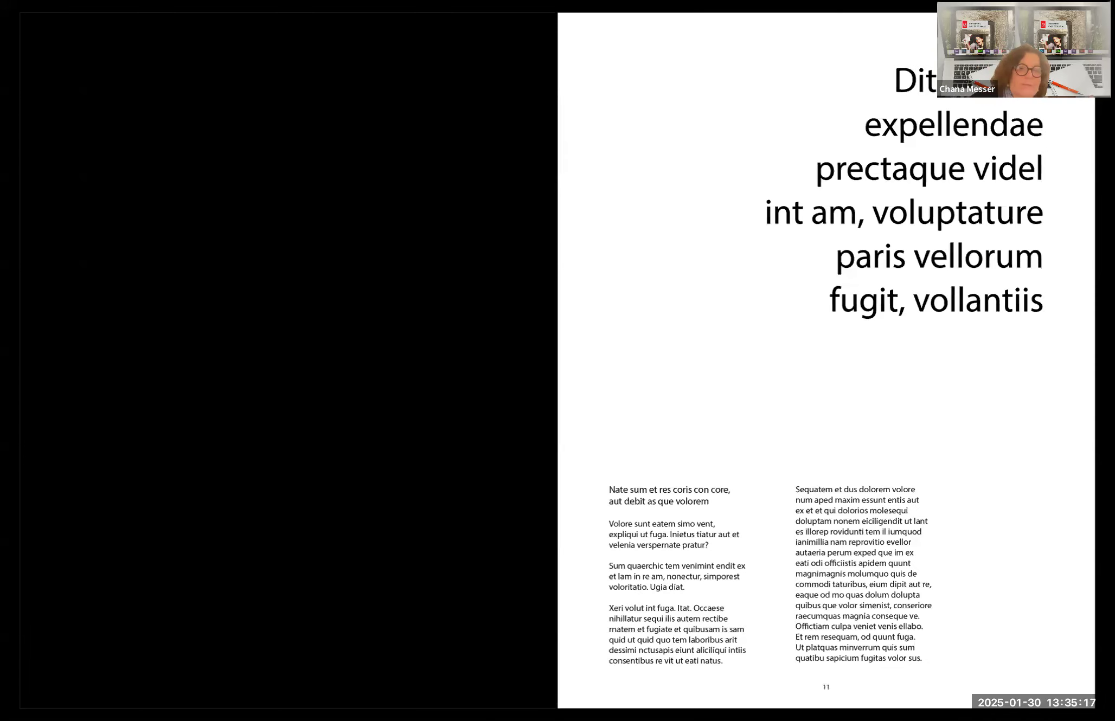
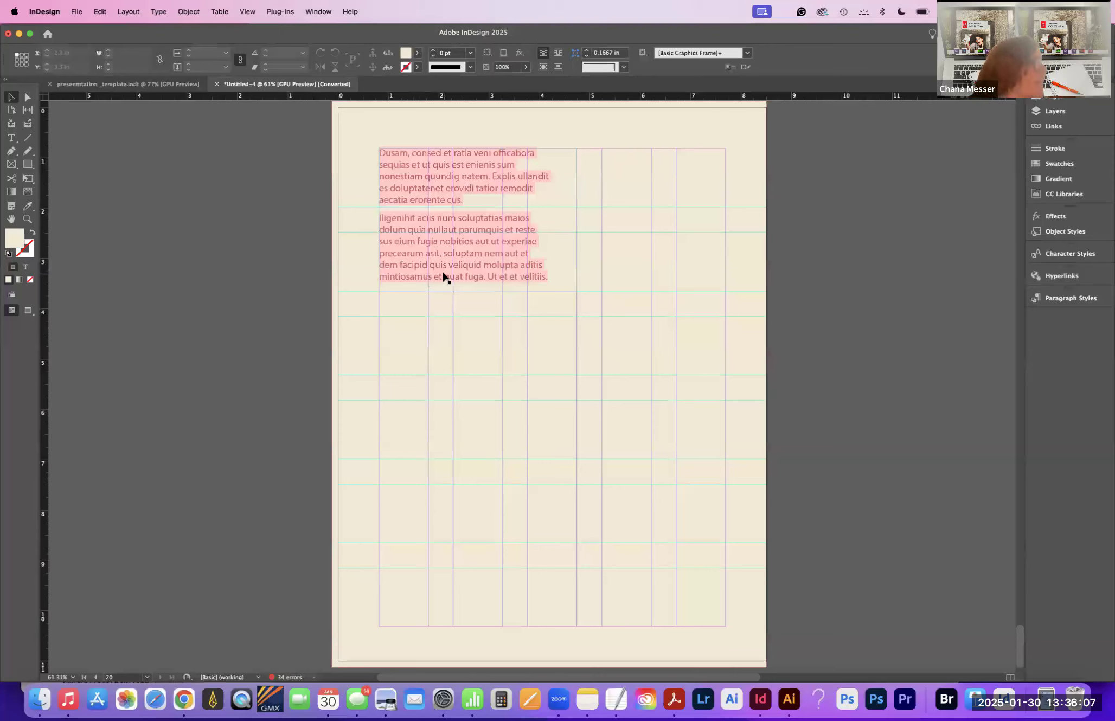
Step: Select both paragraphs on brochure page 20 to inspect their type formatting, and return to the presentation template document
click(11, 138)
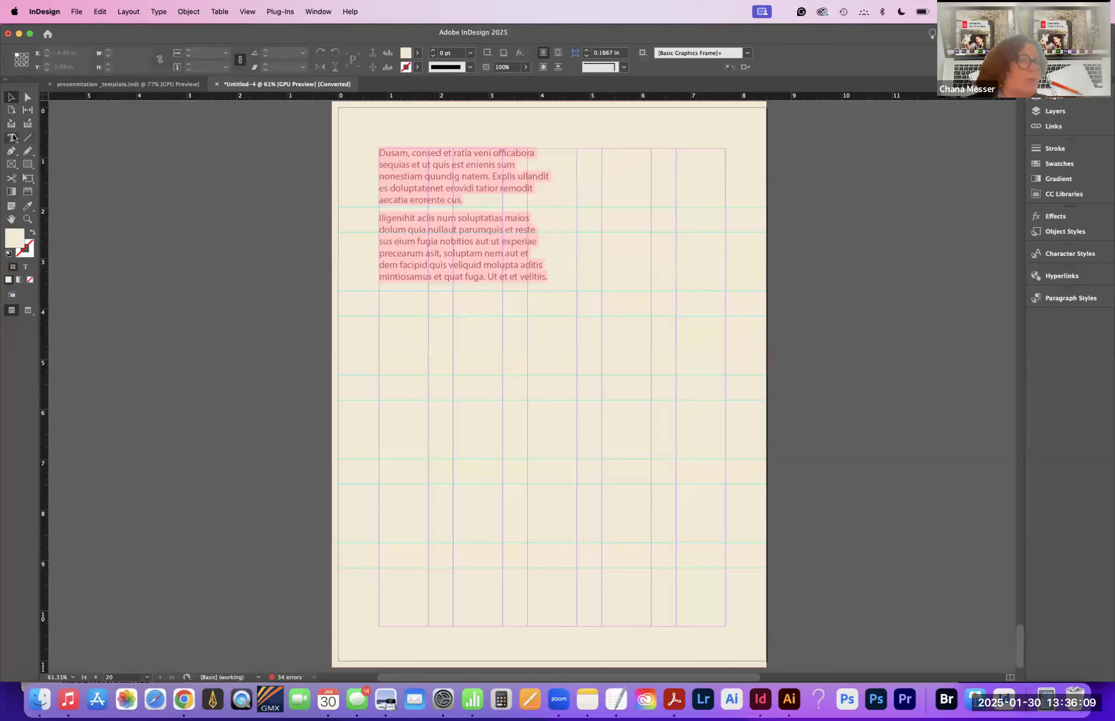
click(525, 275)
drag(548, 277, 290, 116)
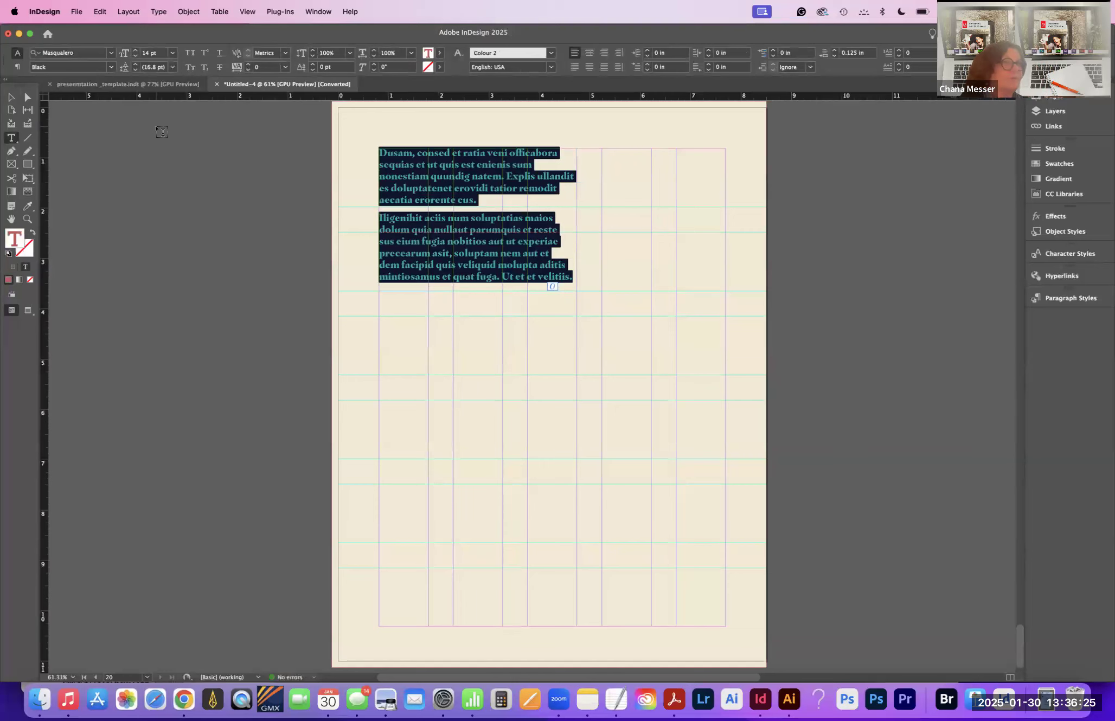
scroll(162, 122, up, 10)
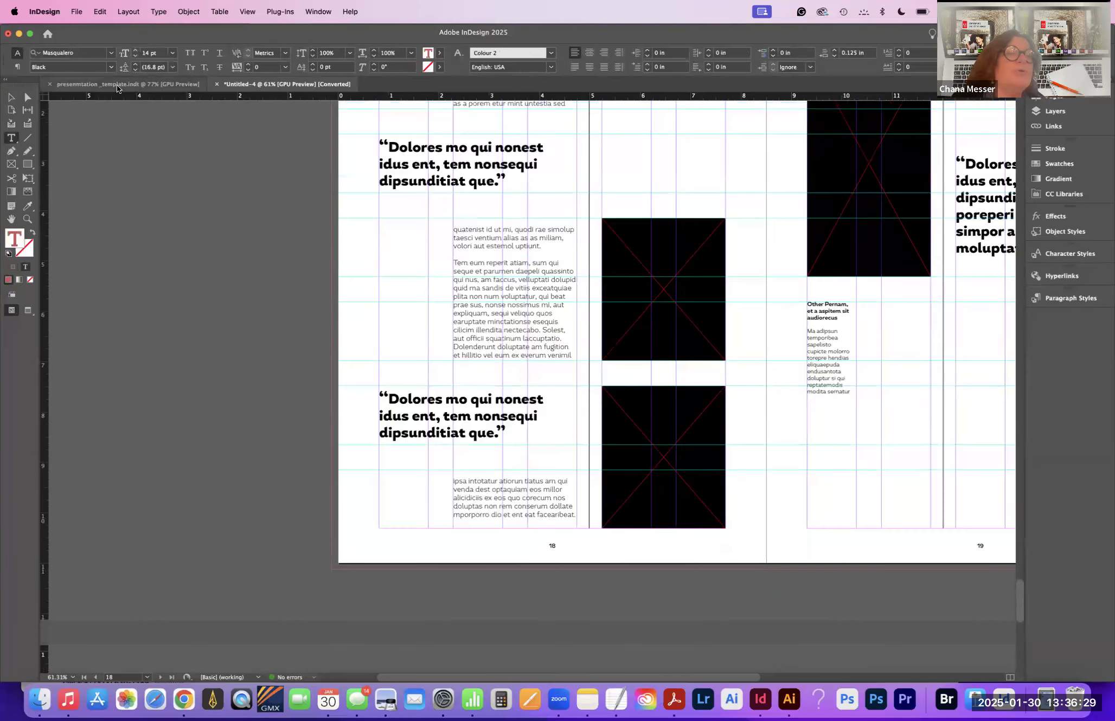
click(153, 85)
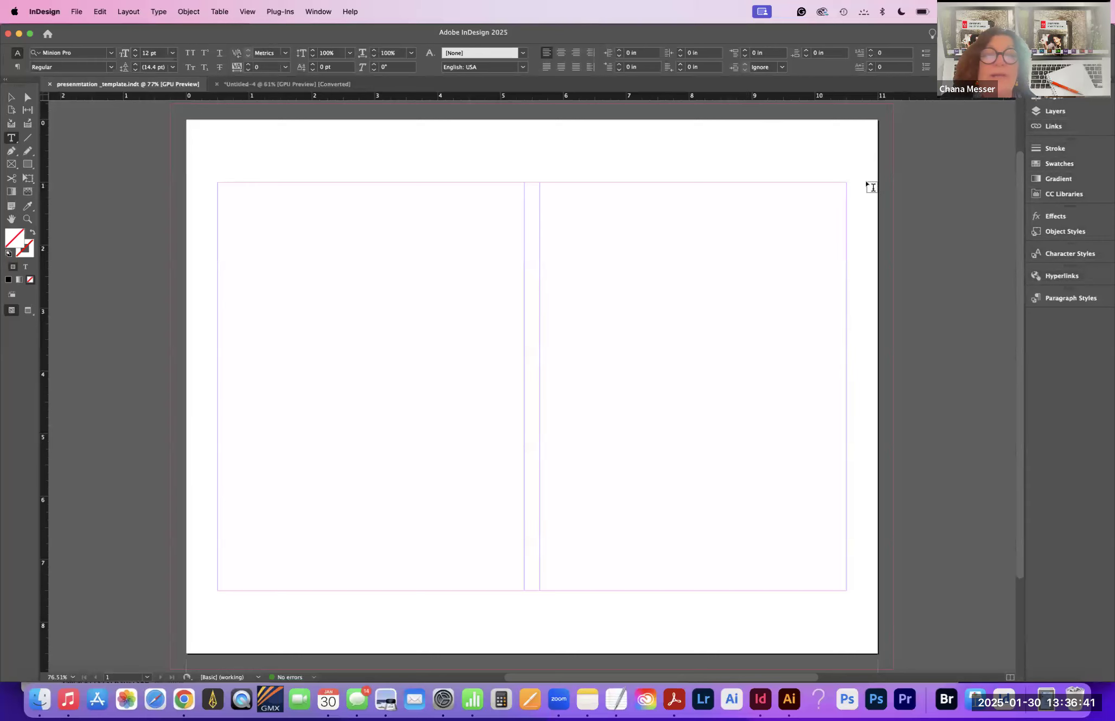
Step: Switch to the Essentials Classic workspace and reset it to its default layout
click(324, 10)
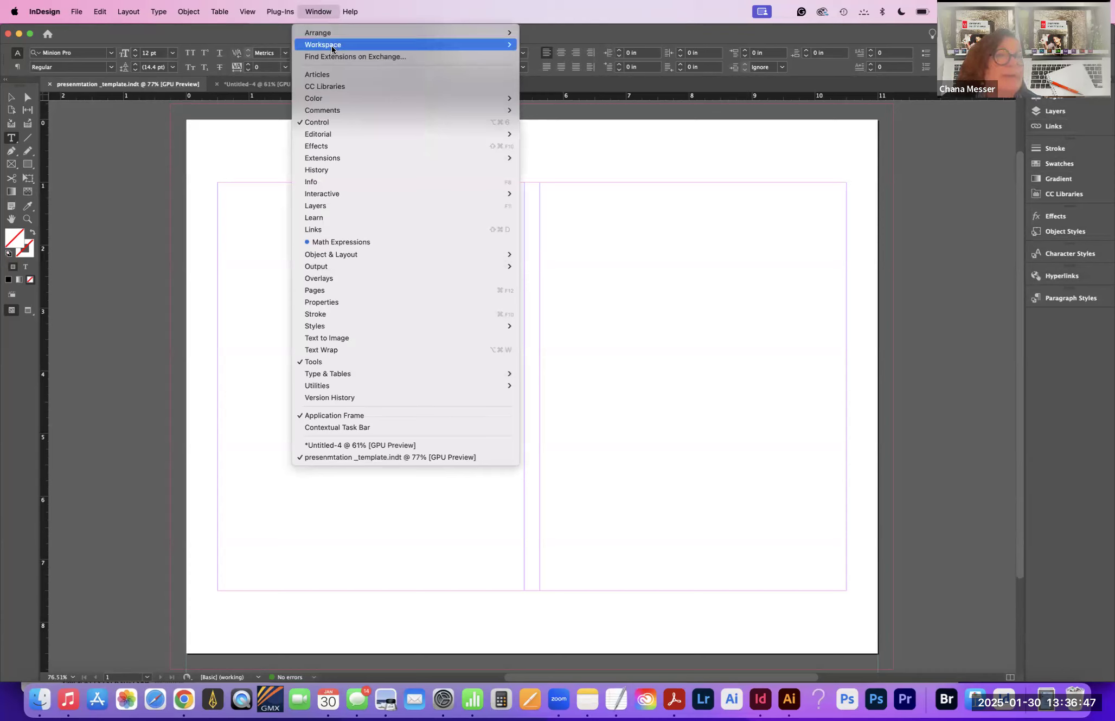
mouse_move(333, 49)
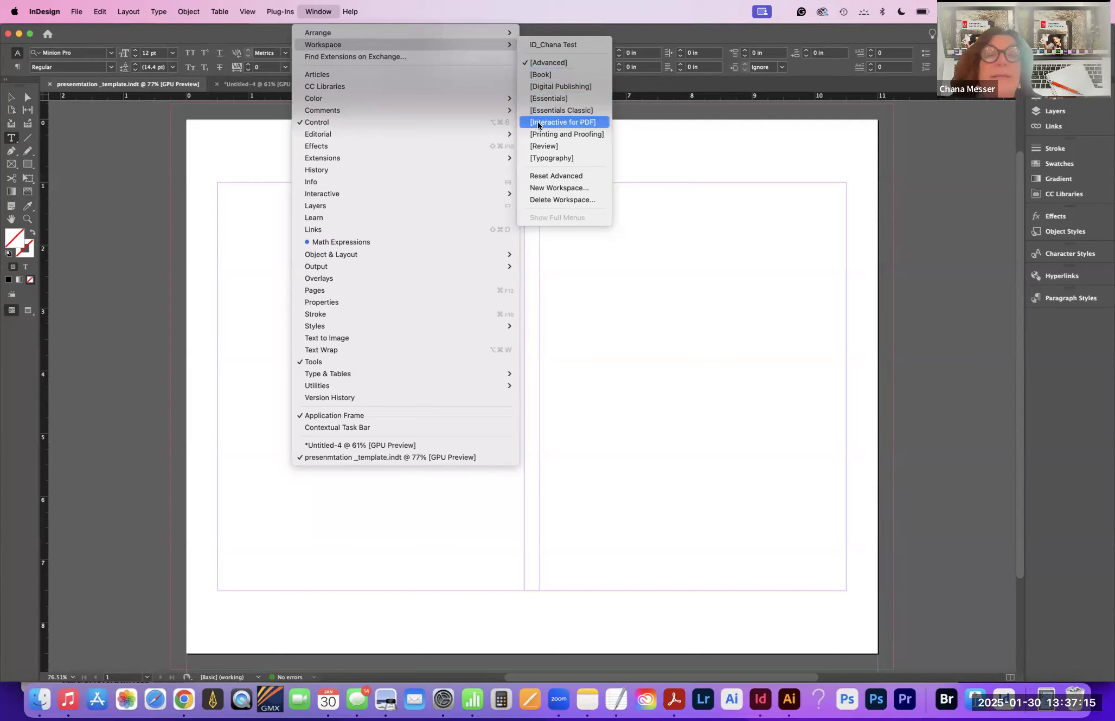
click(542, 110)
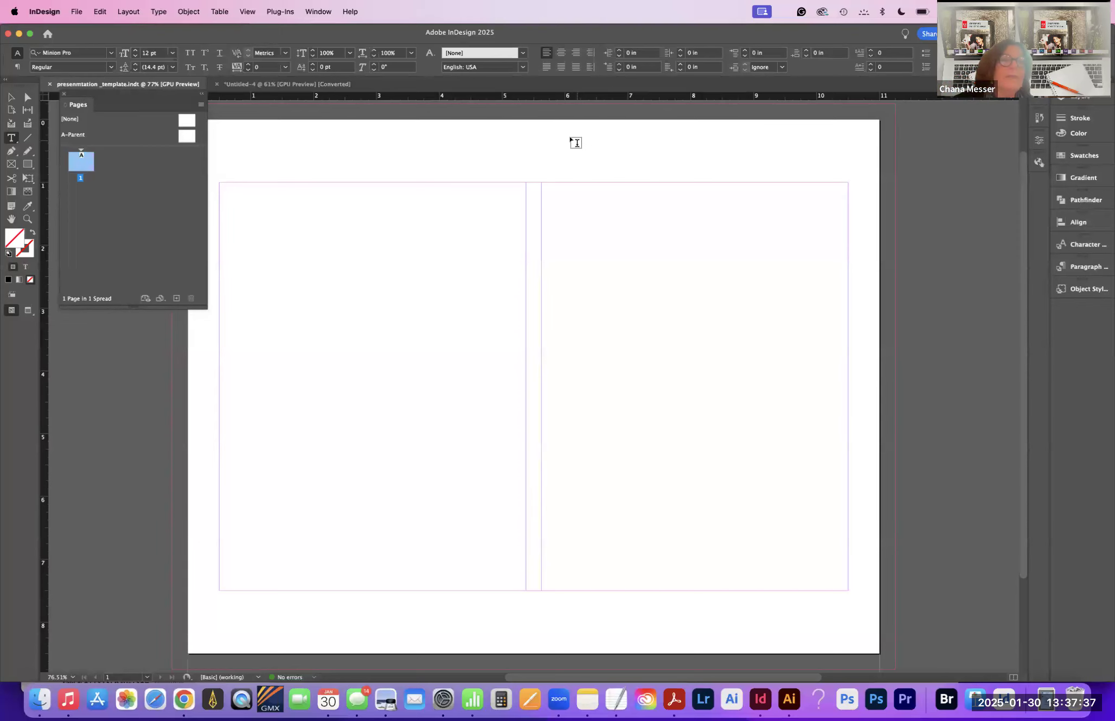
click(313, 10)
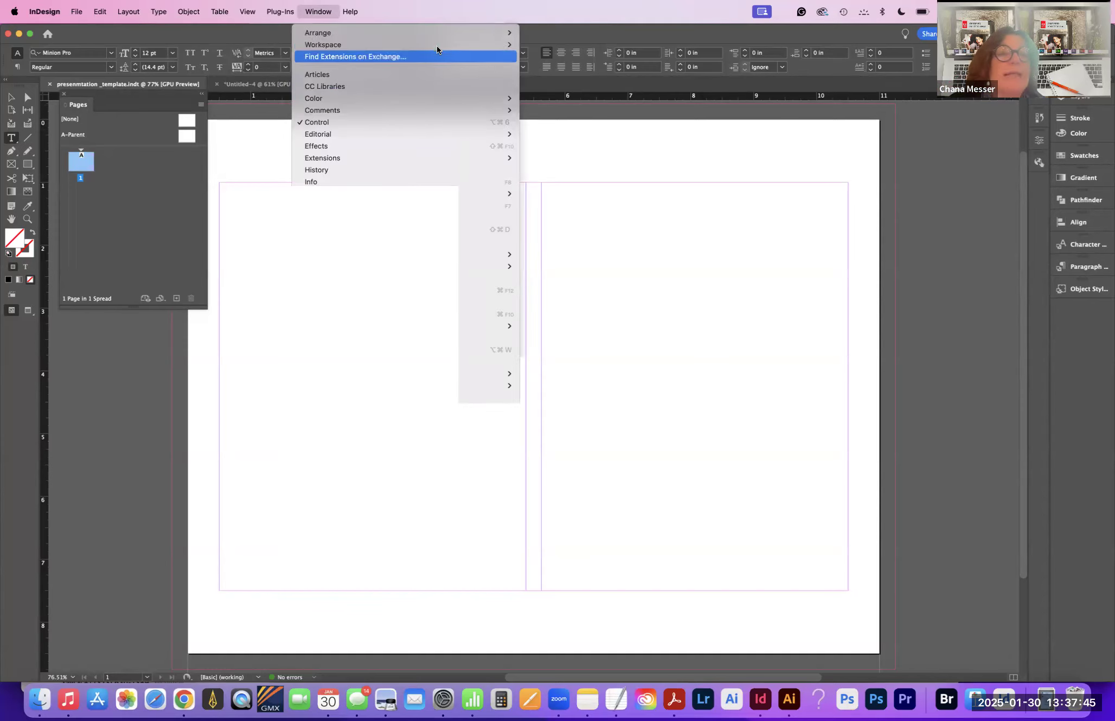
click(578, 172)
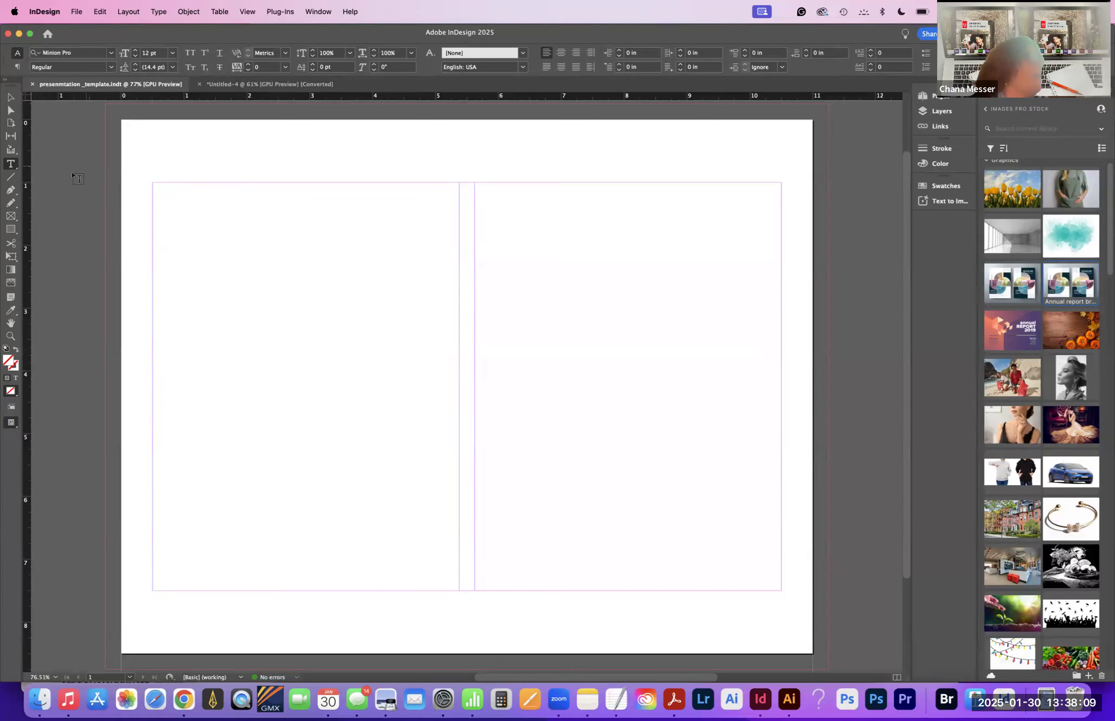
Step: Show the tools in two columns and dock the collapsed CC Libraries panel below Text to Image
scroll(78, 179, right, 2)
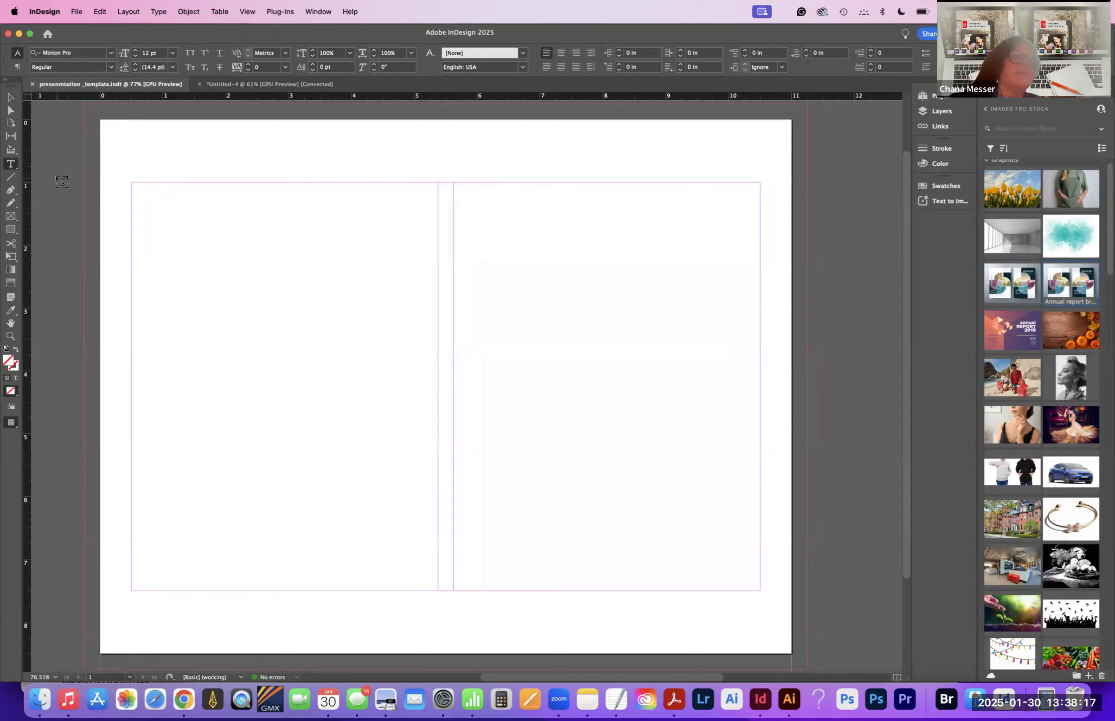
scroll(63, 183, down, 3)
scroll(63, 183, right, 1)
click(8, 81)
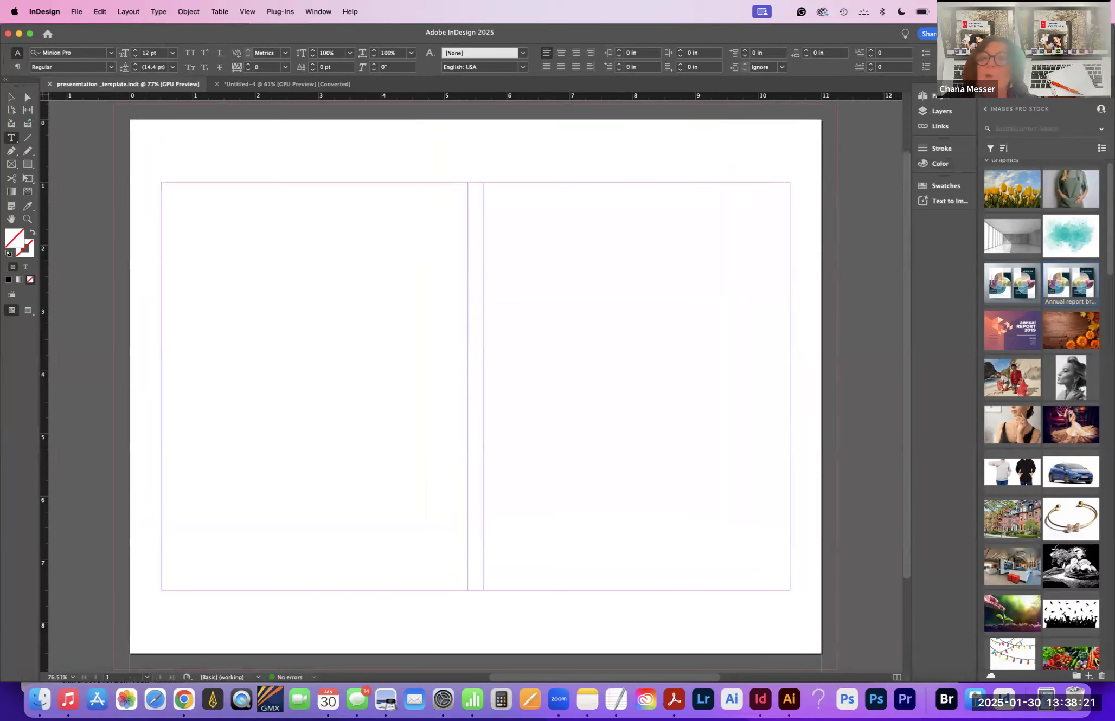
click(1104, 82)
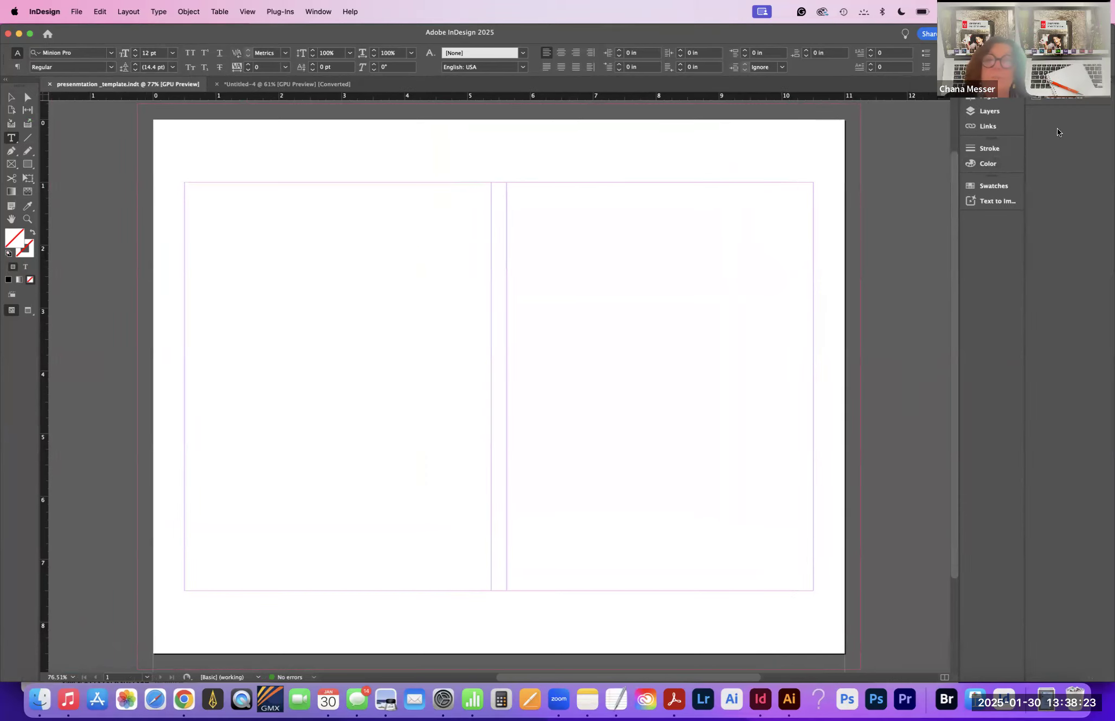
drag(1037, 96, 975, 220)
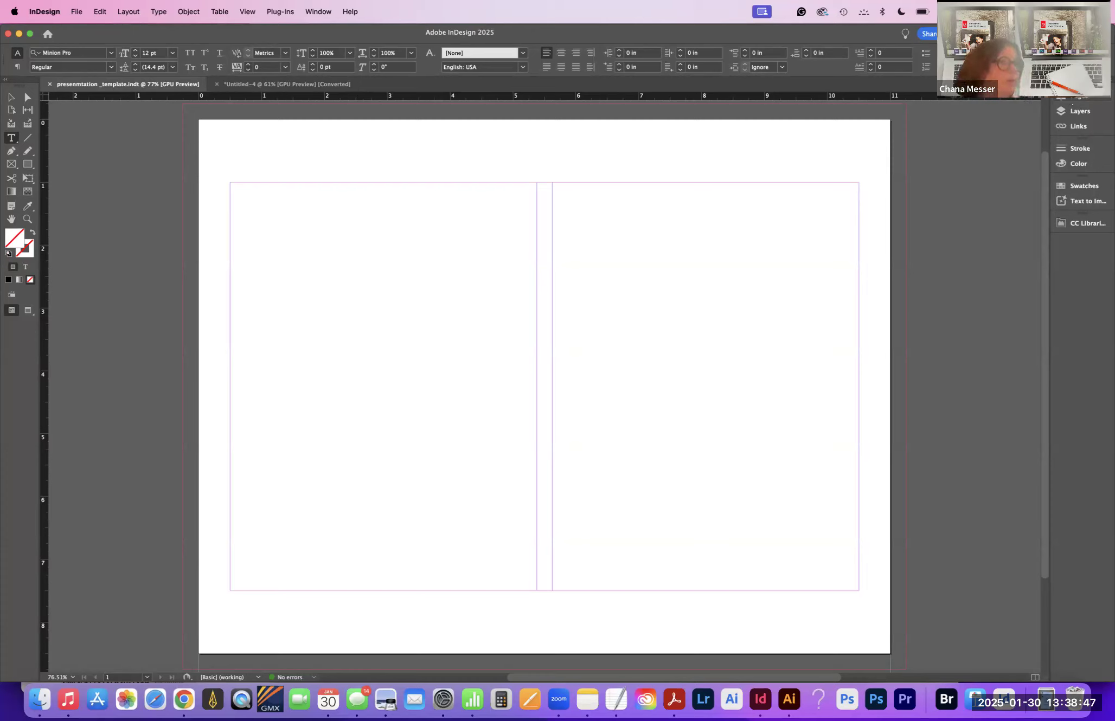
Step: Look through the Layers, Links, Stroke and Color panels, and leave the Swatches panel open
click(1068, 112)
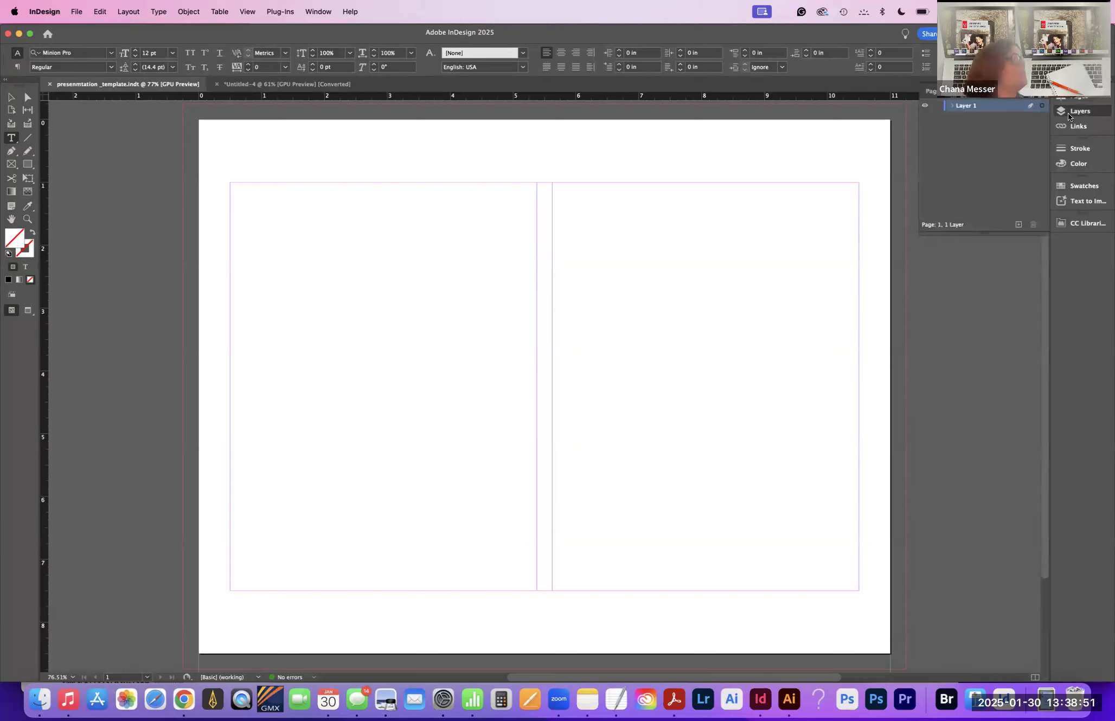
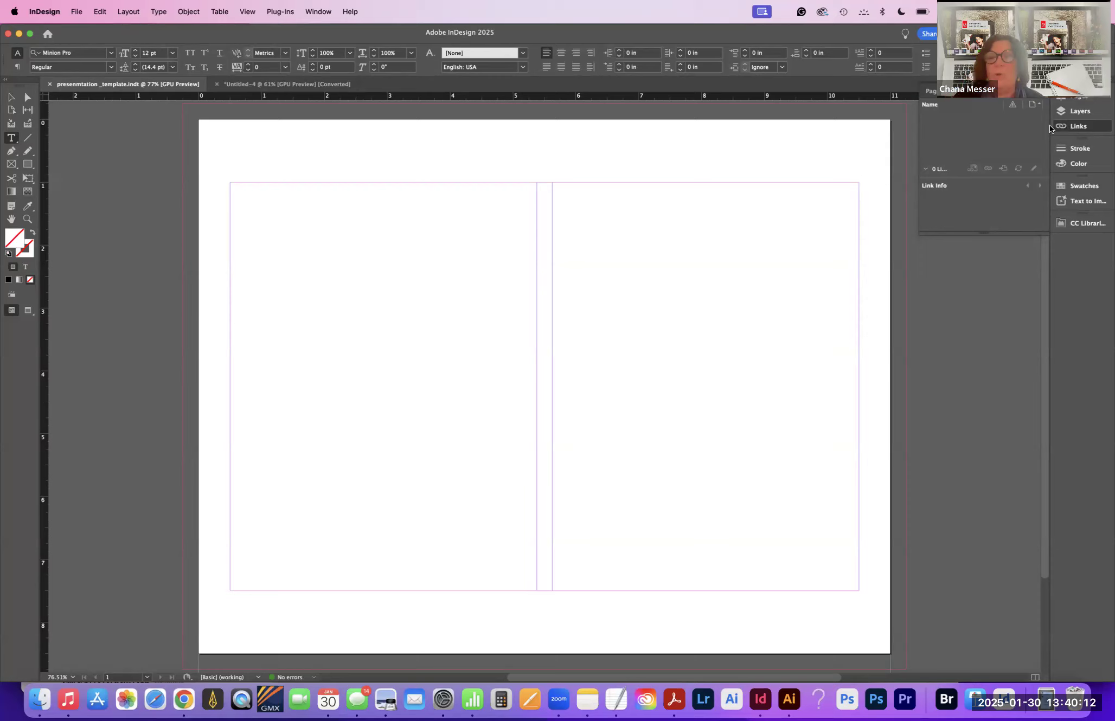
click(1070, 148)
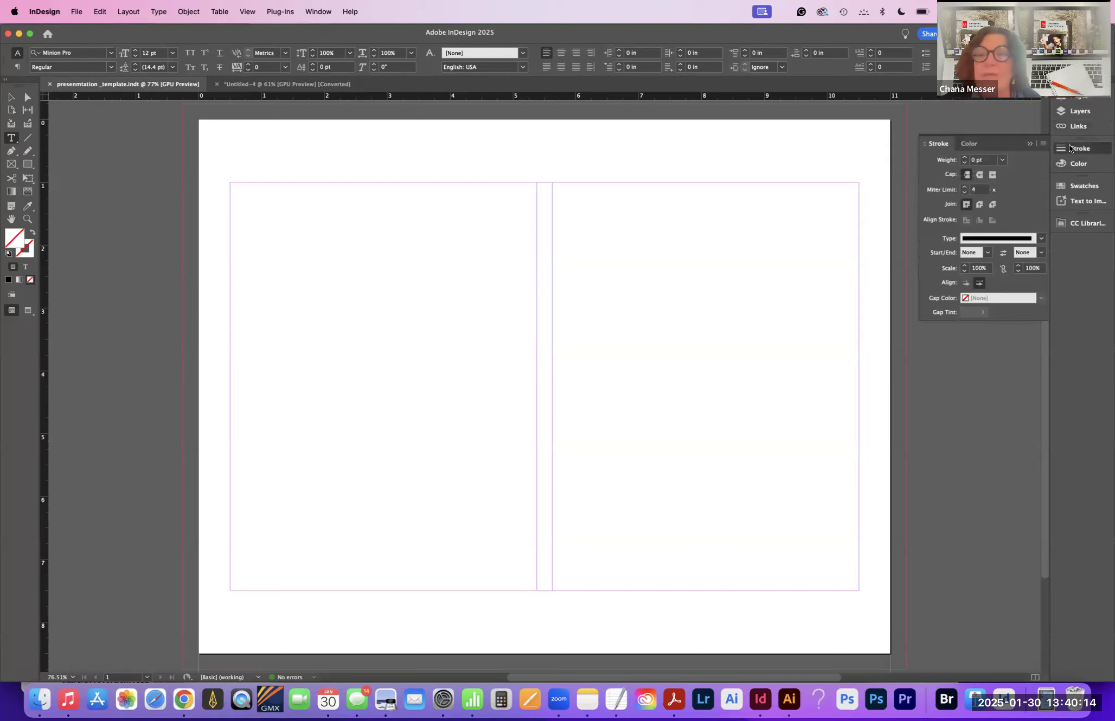
click(1072, 163)
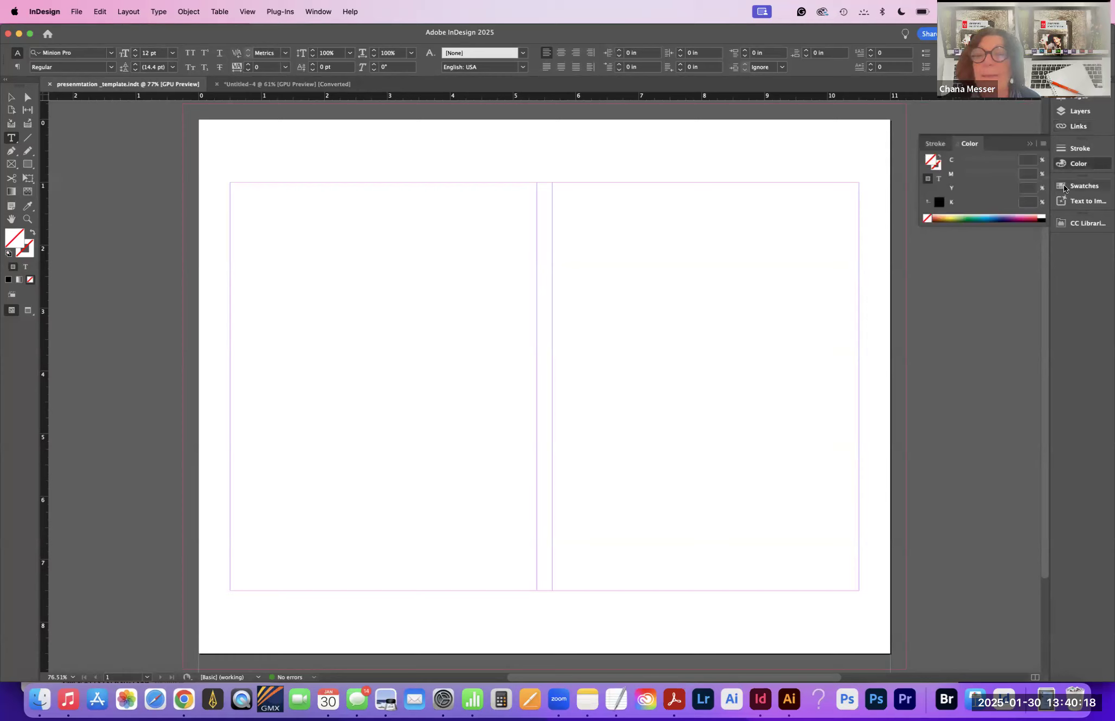
click(1063, 185)
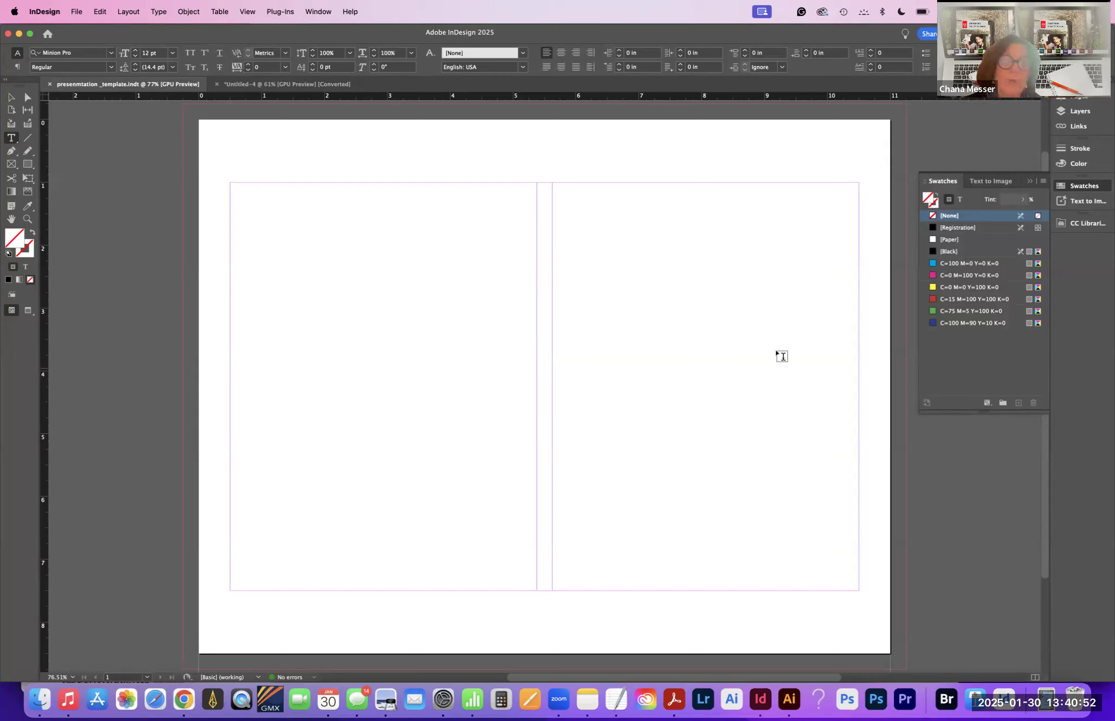
Step: Start placing a file and browse to the Assets folder inside USC Seminars 2025
click(76, 10)
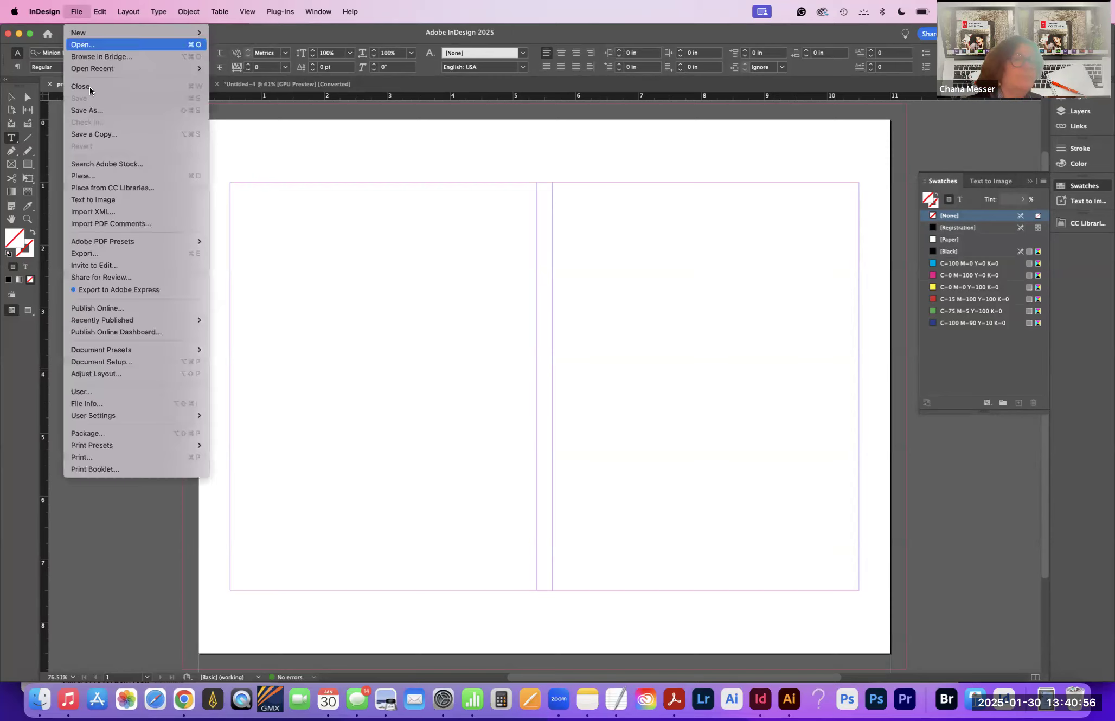
click(104, 177)
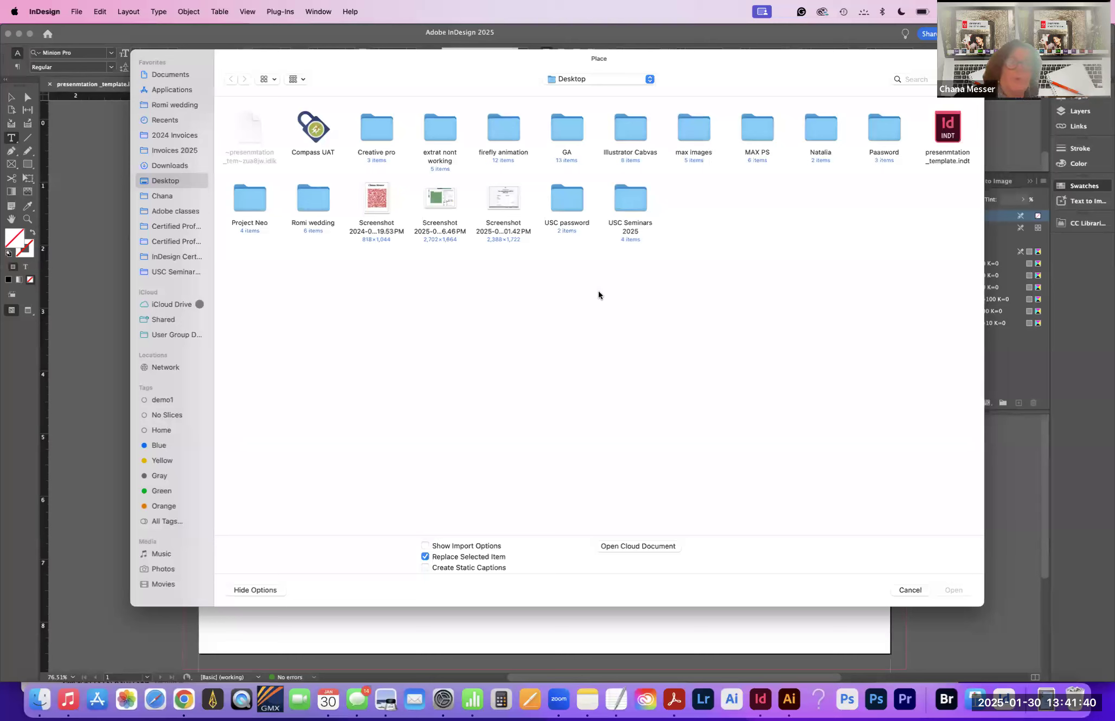
click(170, 270)
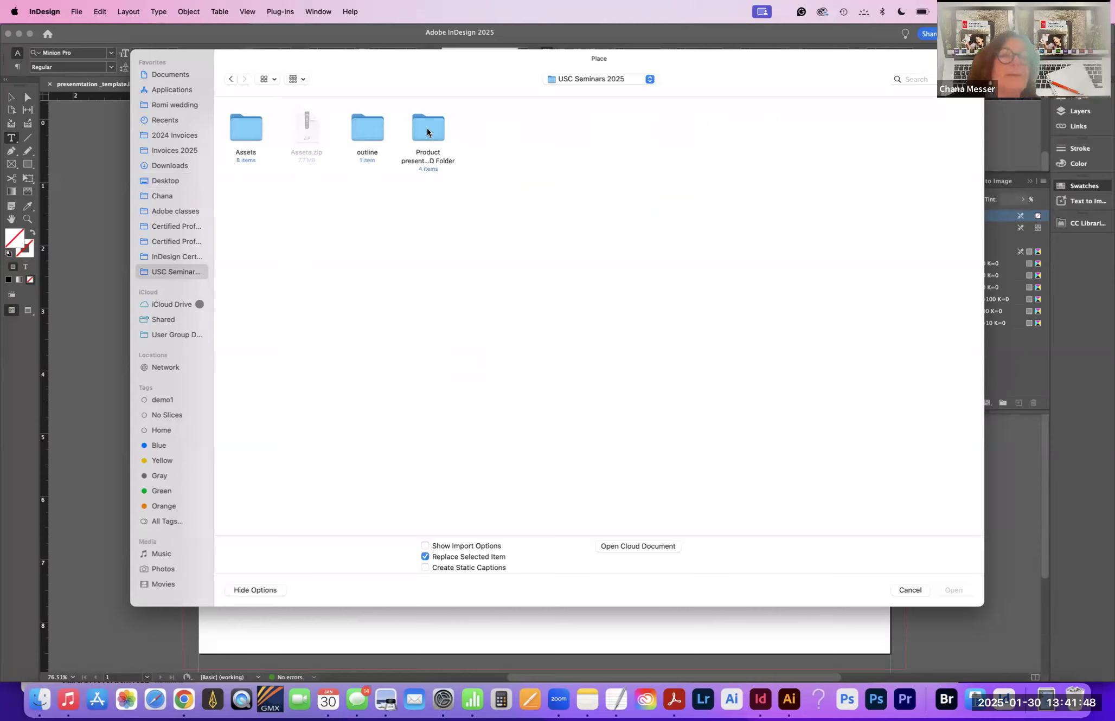
double_click(363, 125)
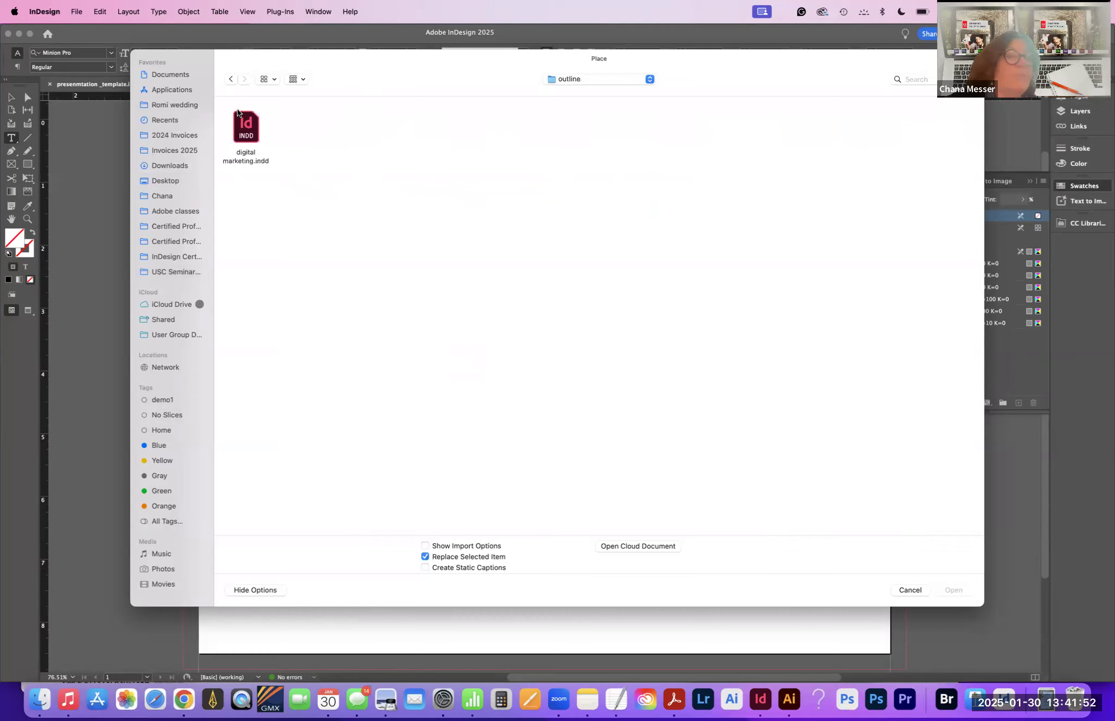
click(230, 78)
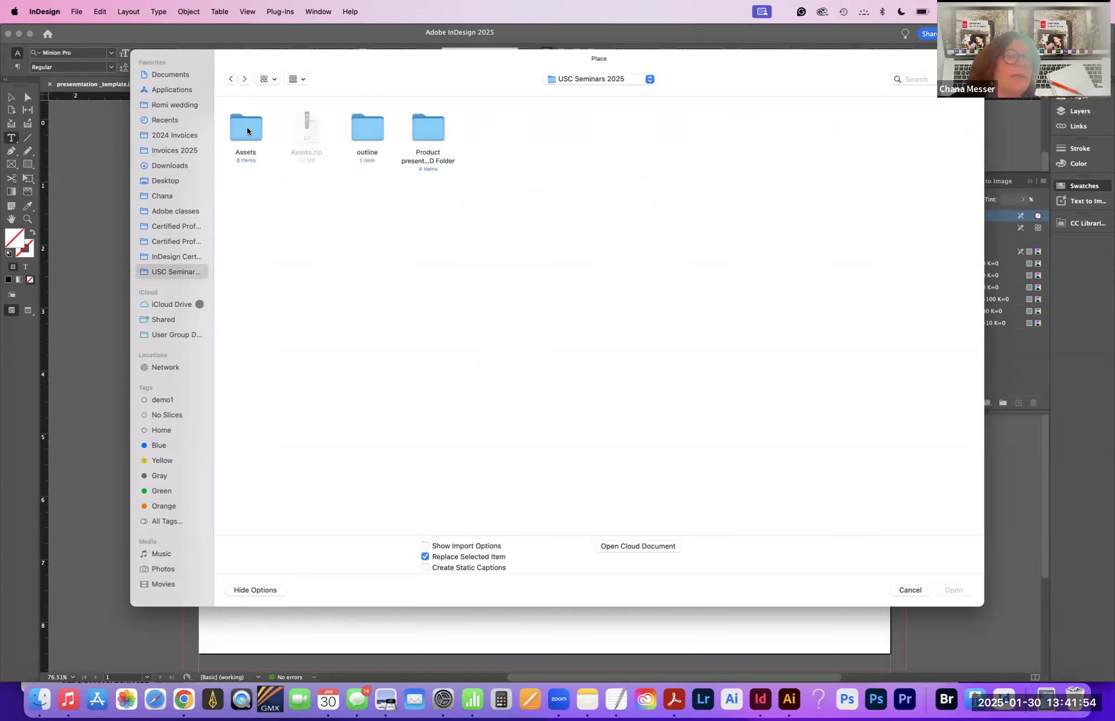
double_click(247, 129)
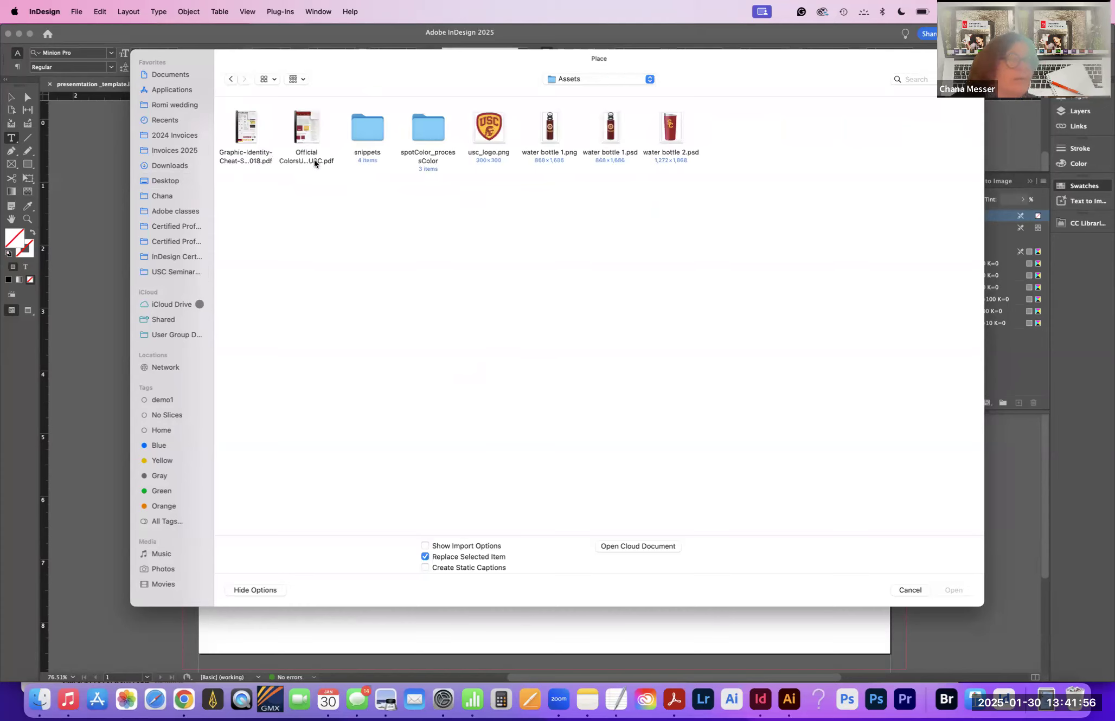
Step: Preview the Official Colors USC identity guidelines PDF to examine the official brand colors
click(315, 163)
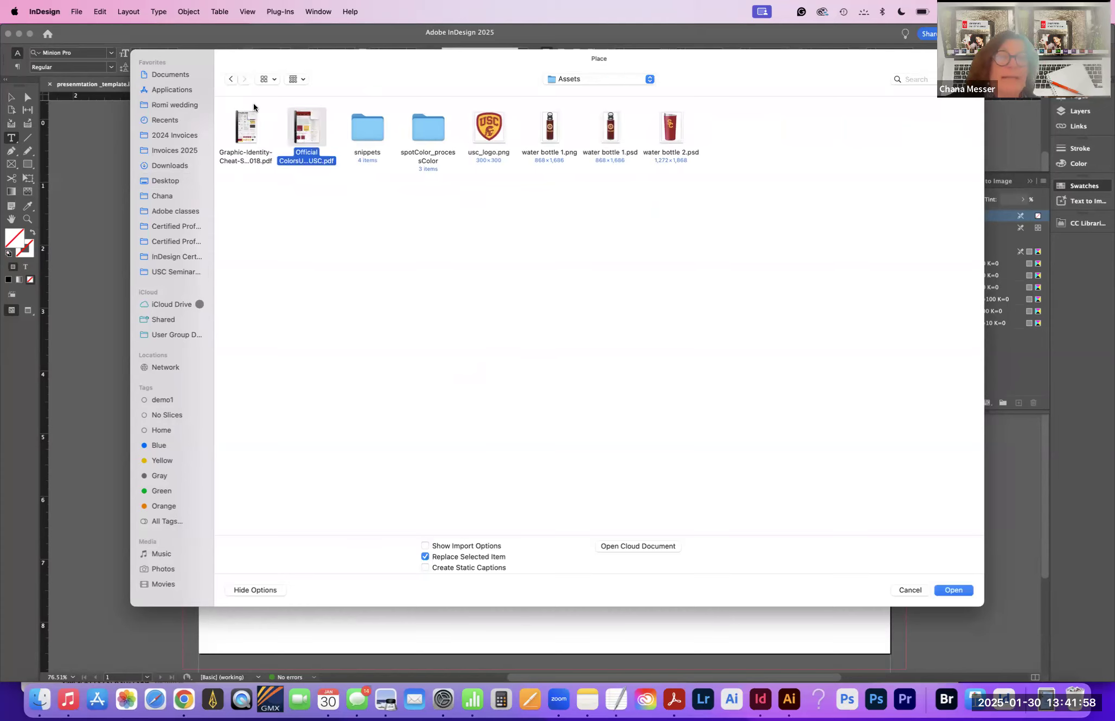
key(space)
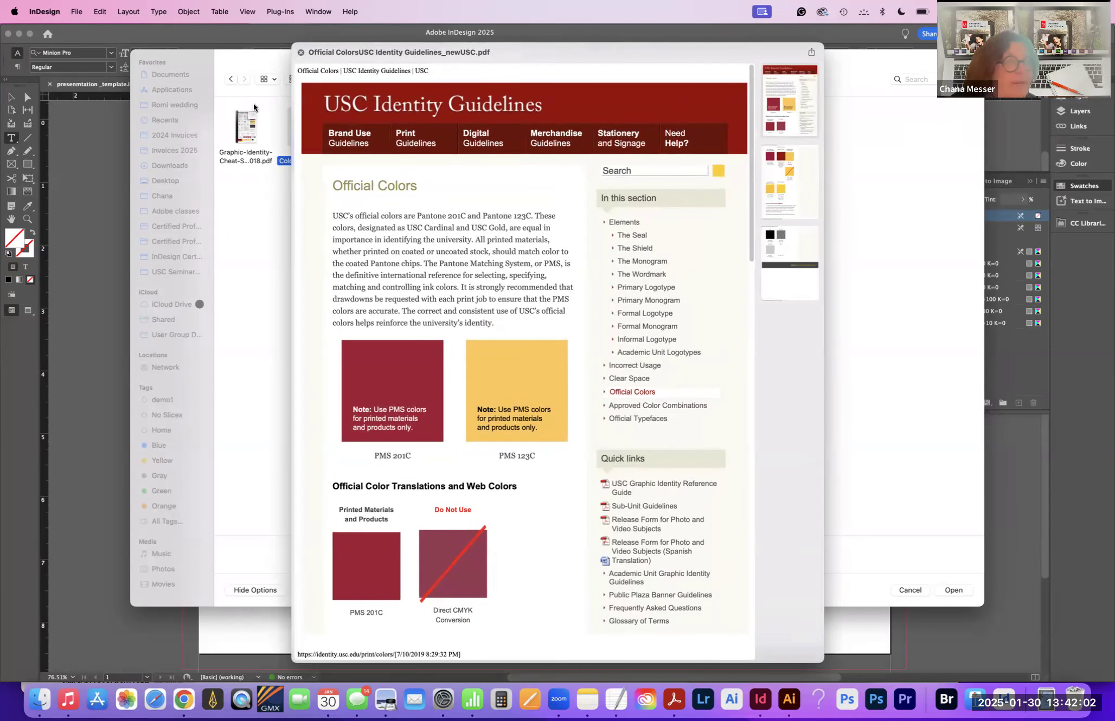
key(space)
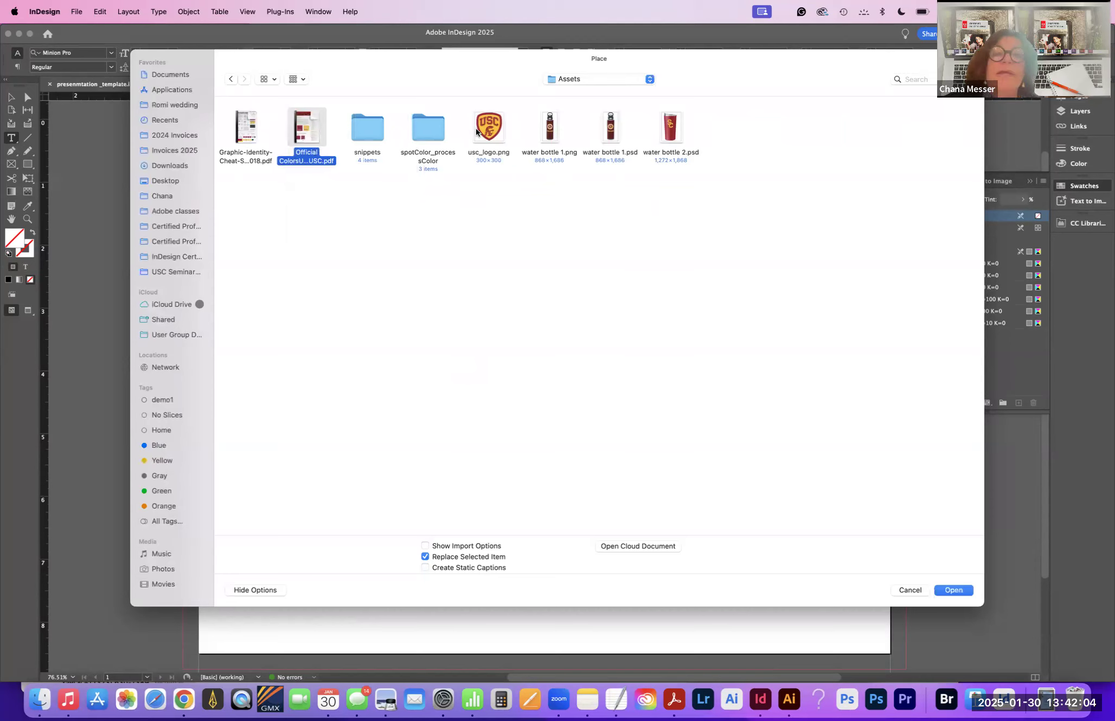
Step: Choose usc_logo.png as the image to place, with Replace Selected Item turned off
click(490, 127)
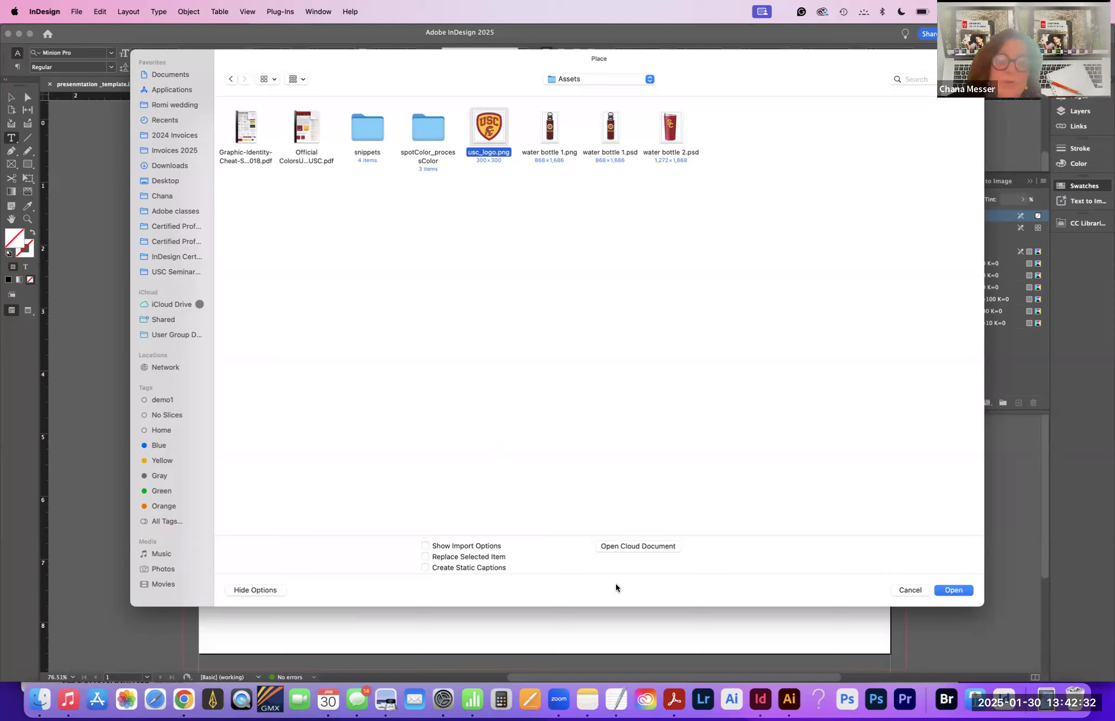
click(953, 591)
click(302, 218)
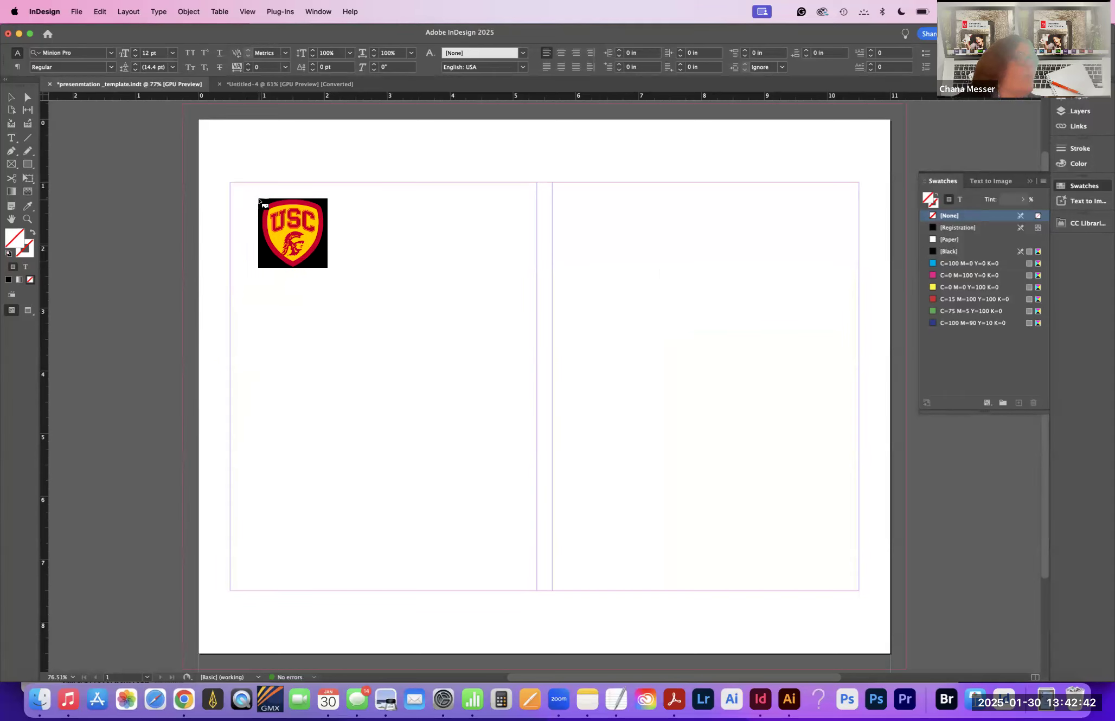
Step: Try placing the logo at full size and at about 0.875 in square, undoing each placement
click(259, 200)
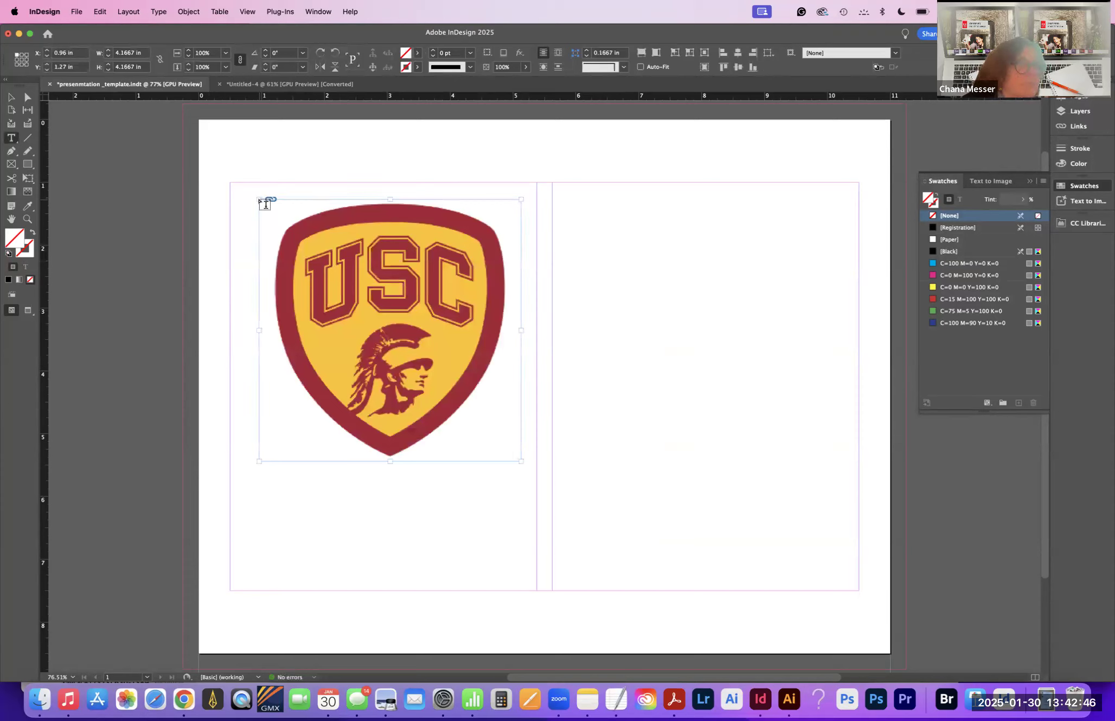
key(super+z)
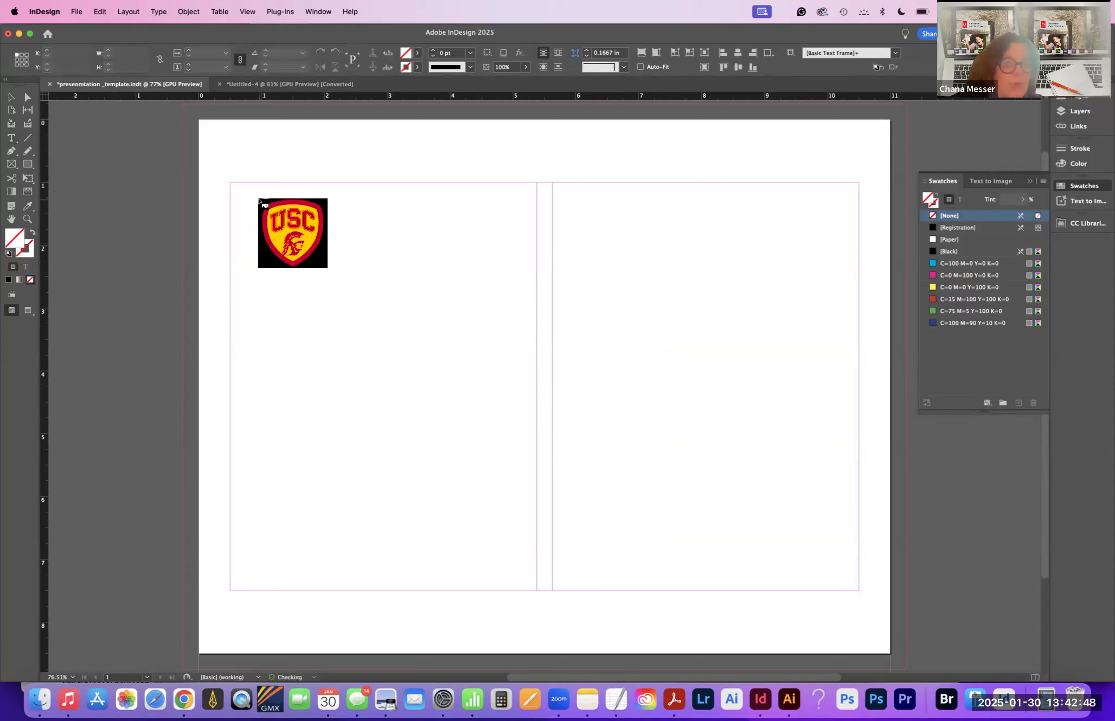
drag(264, 211, 360, 259)
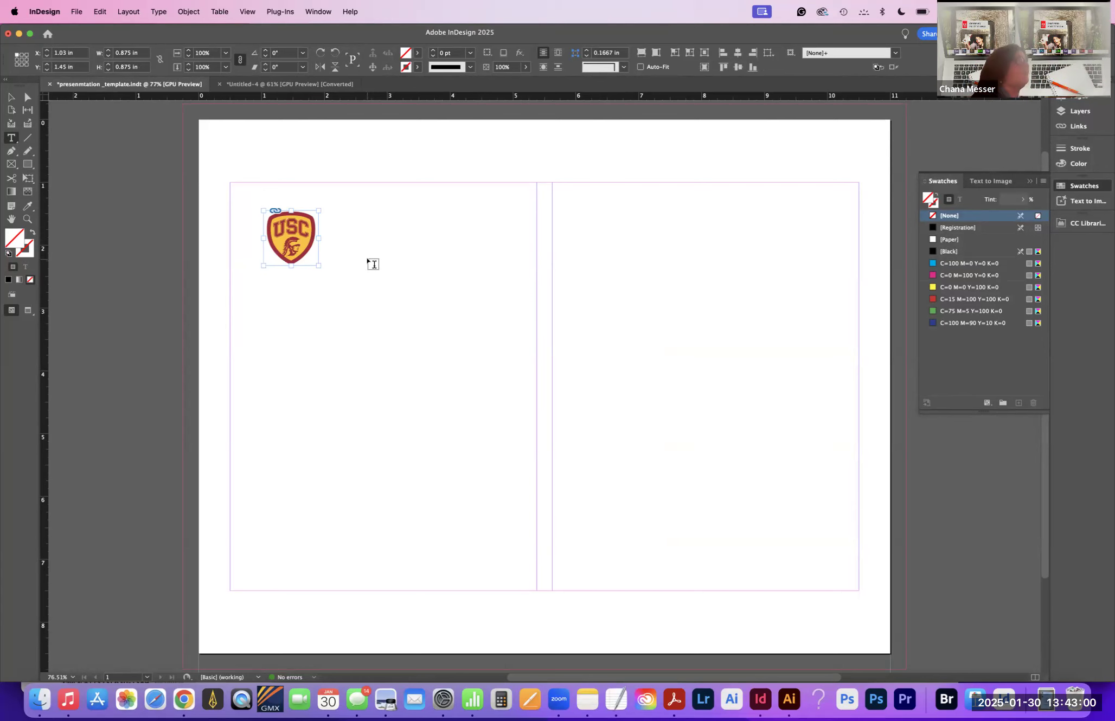
key(super+z)
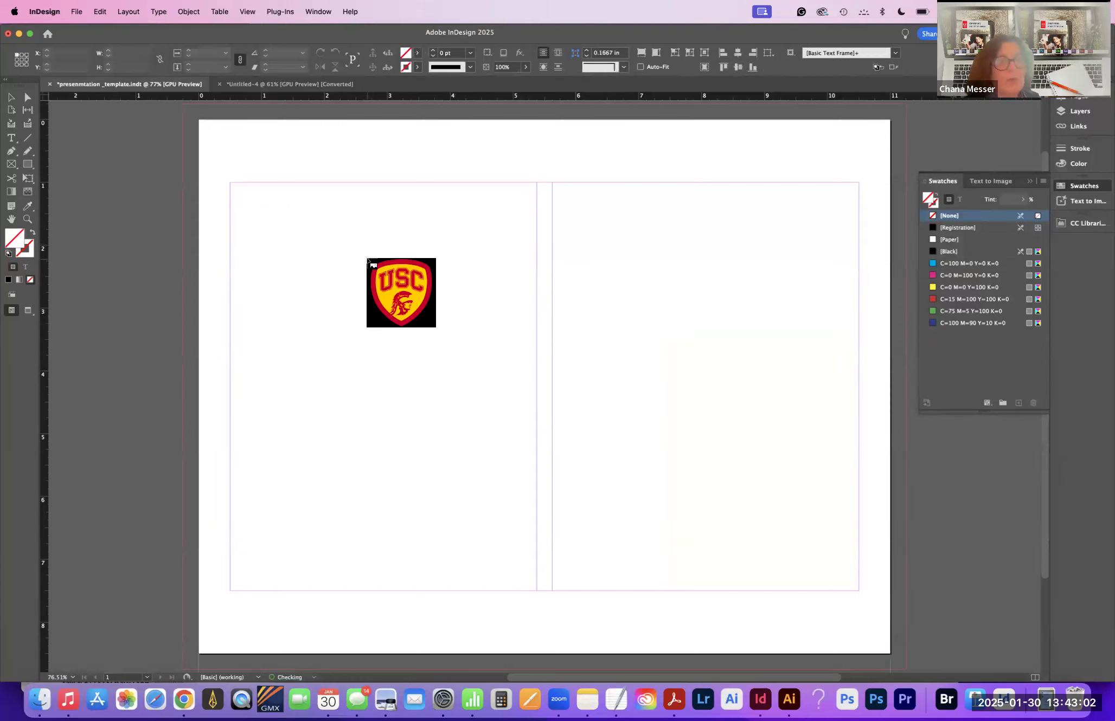
Step: Place the USC logo at 100% scale with its upper-left corner at about X 1.625 in, Y 1.29 in
click(301, 201)
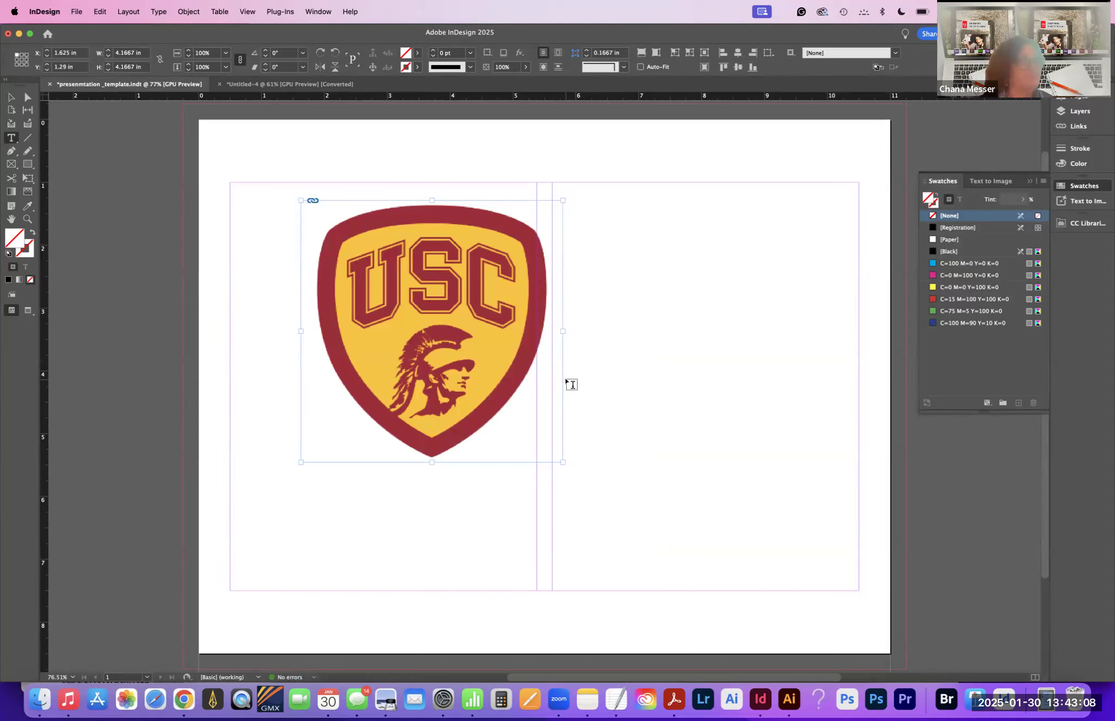
scroll(564, 384, right, 10)
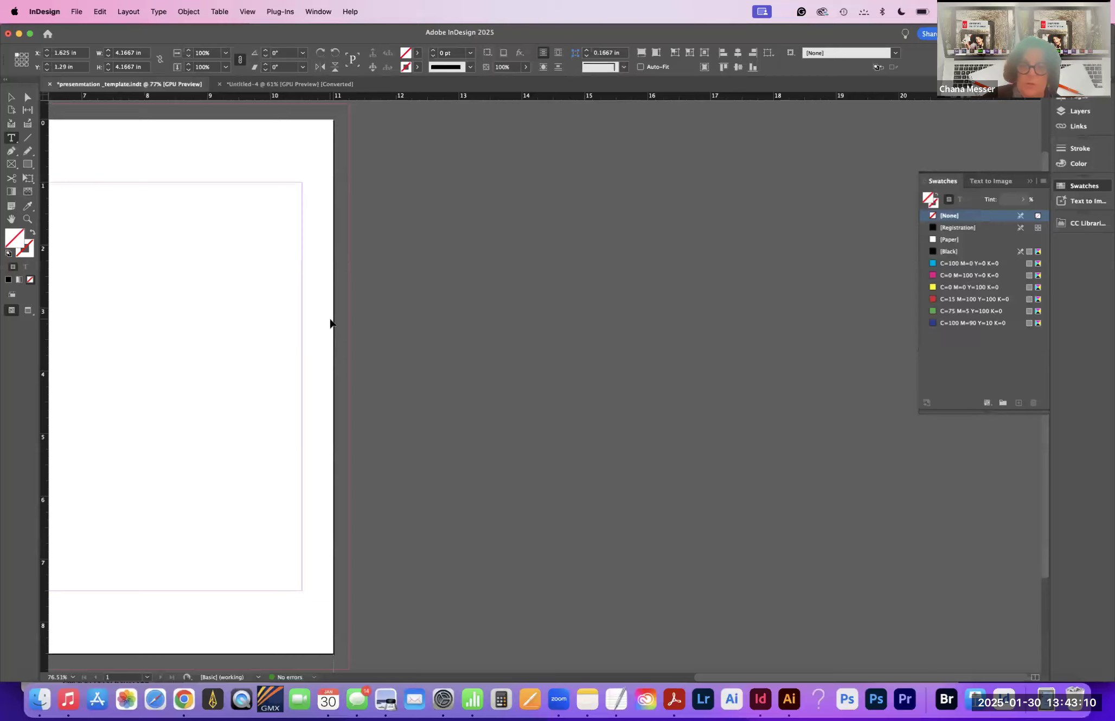
scroll(332, 323, left, 10)
Step: Float the Swatches panel over the page's second column and select all unused swatches
drag(940, 183, 613, 174)
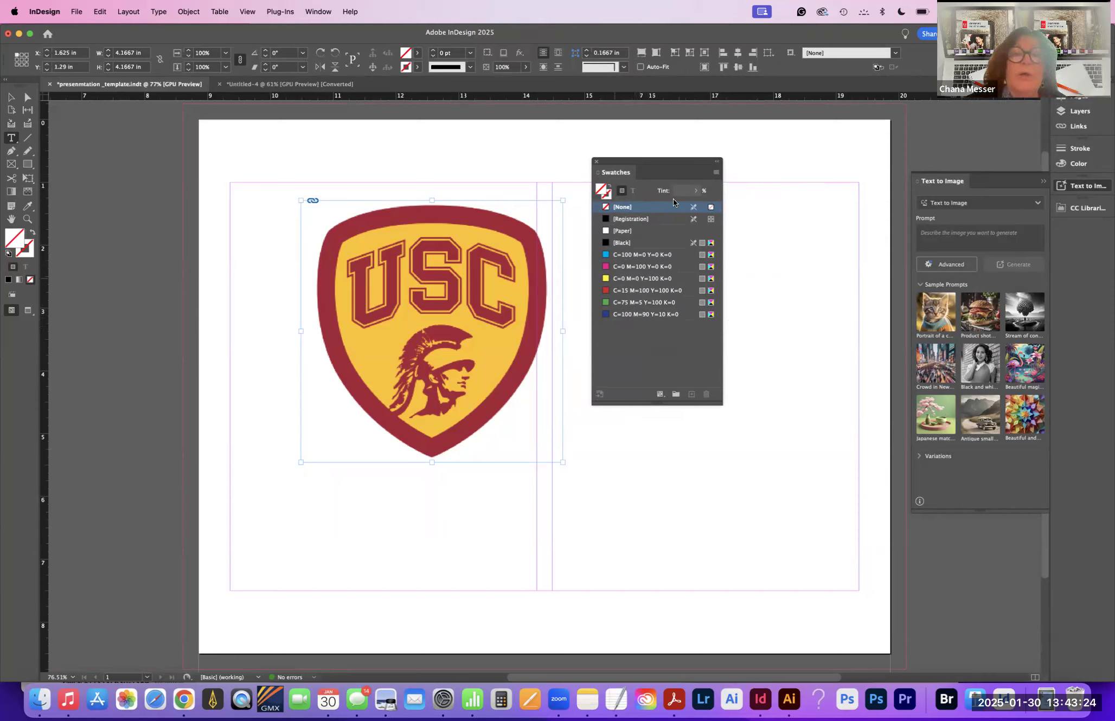
click(717, 173)
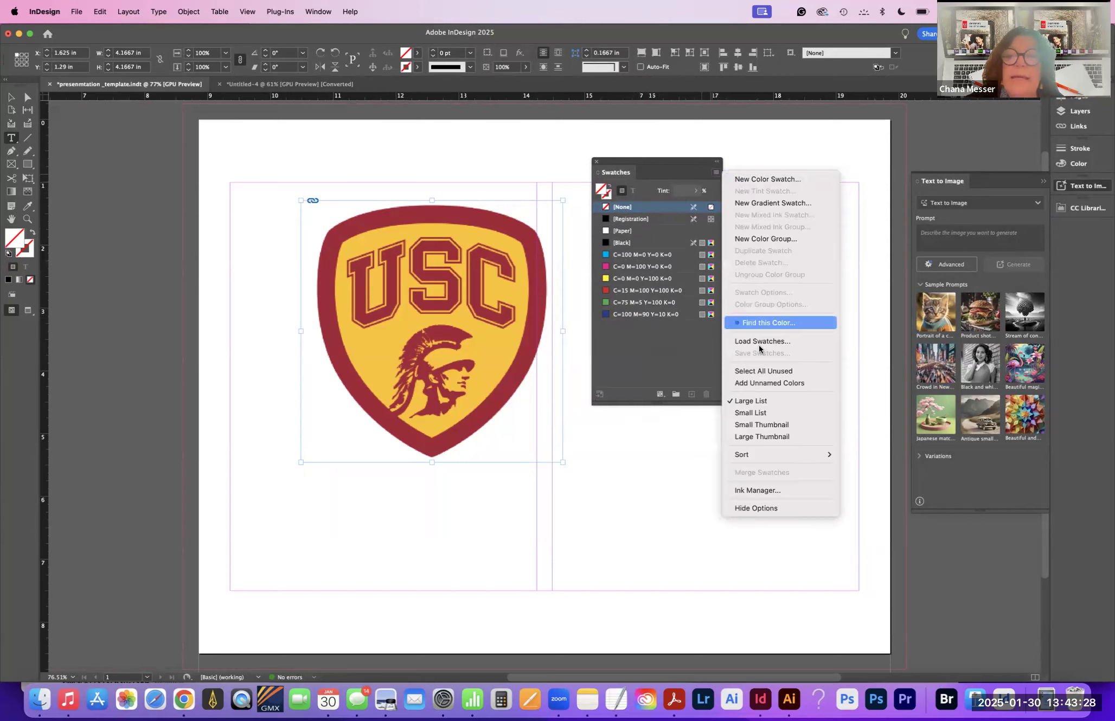
click(749, 371)
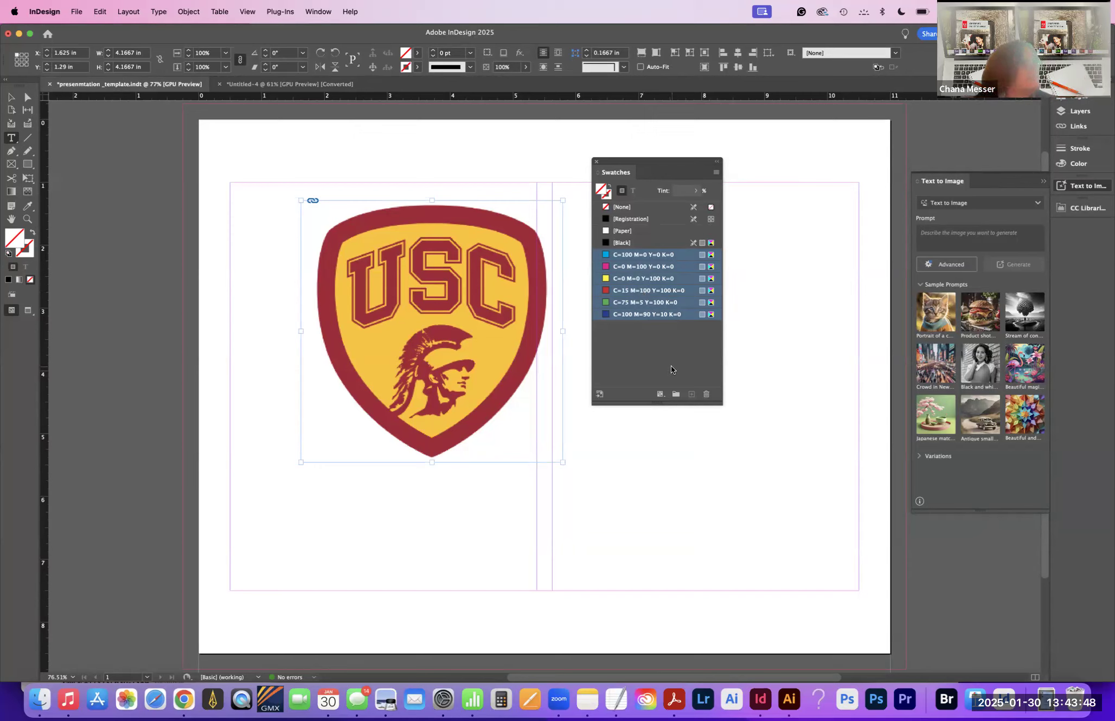
drag(638, 163, 753, 141)
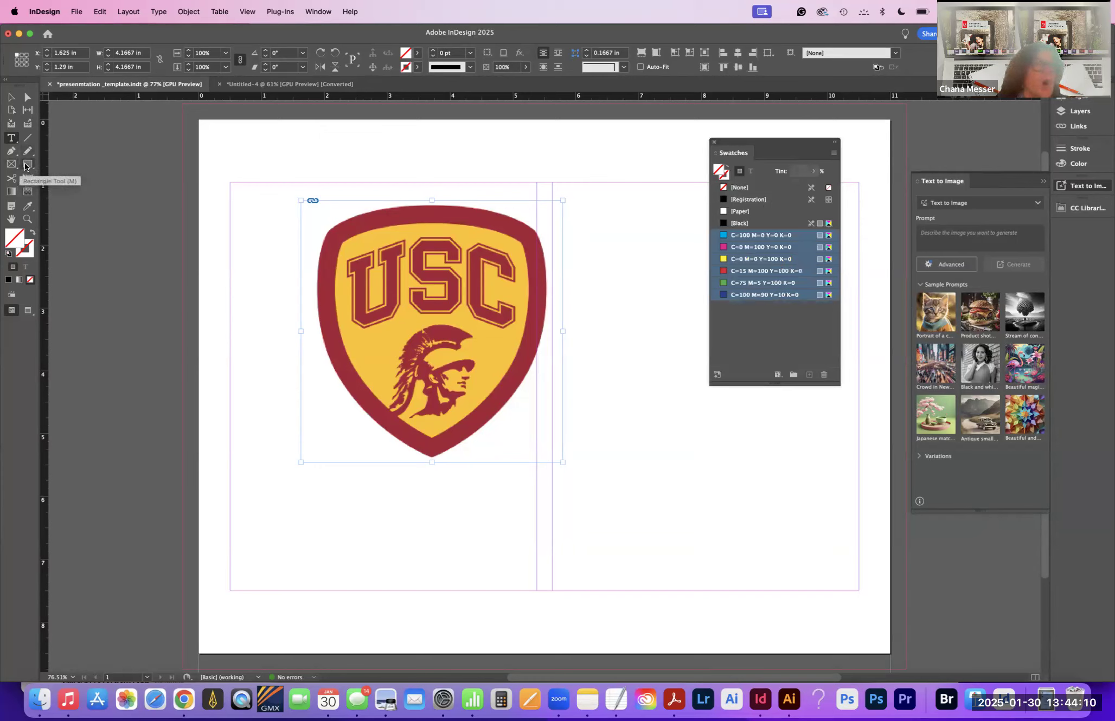
Step: Sample the USC logo with the Color Theme Tool and add its Colorful theme to the swatches as a collapsed folder
click(26, 208)
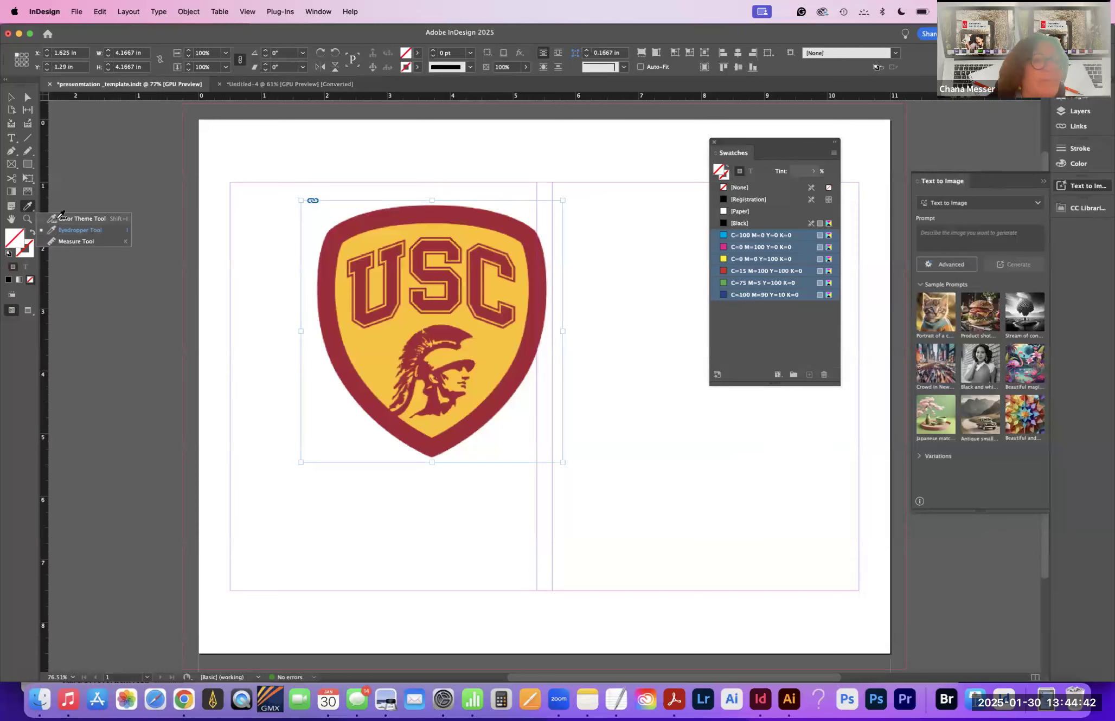
click(61, 218)
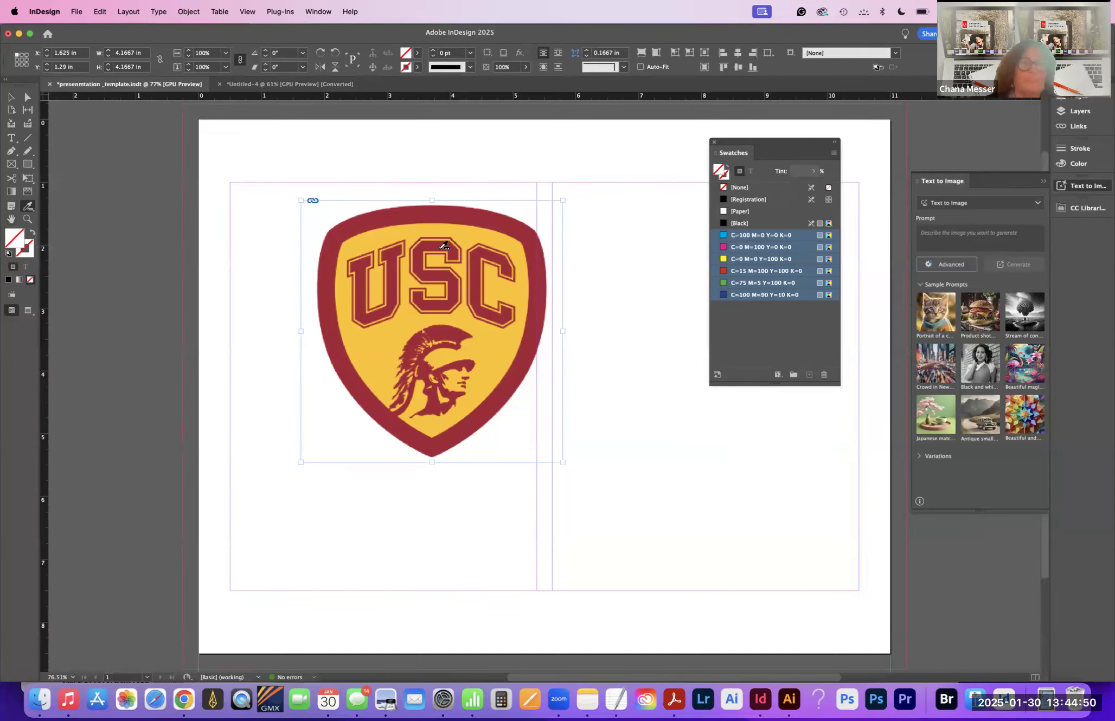
click(401, 231)
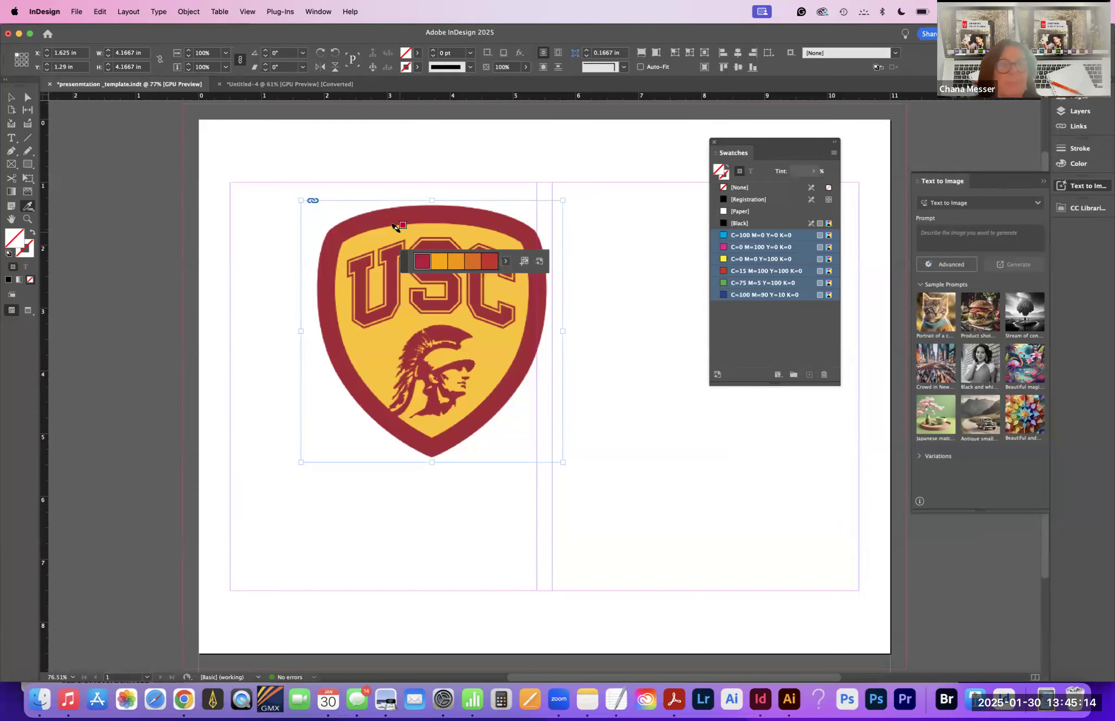
click(524, 262)
drag(769, 388, 747, 542)
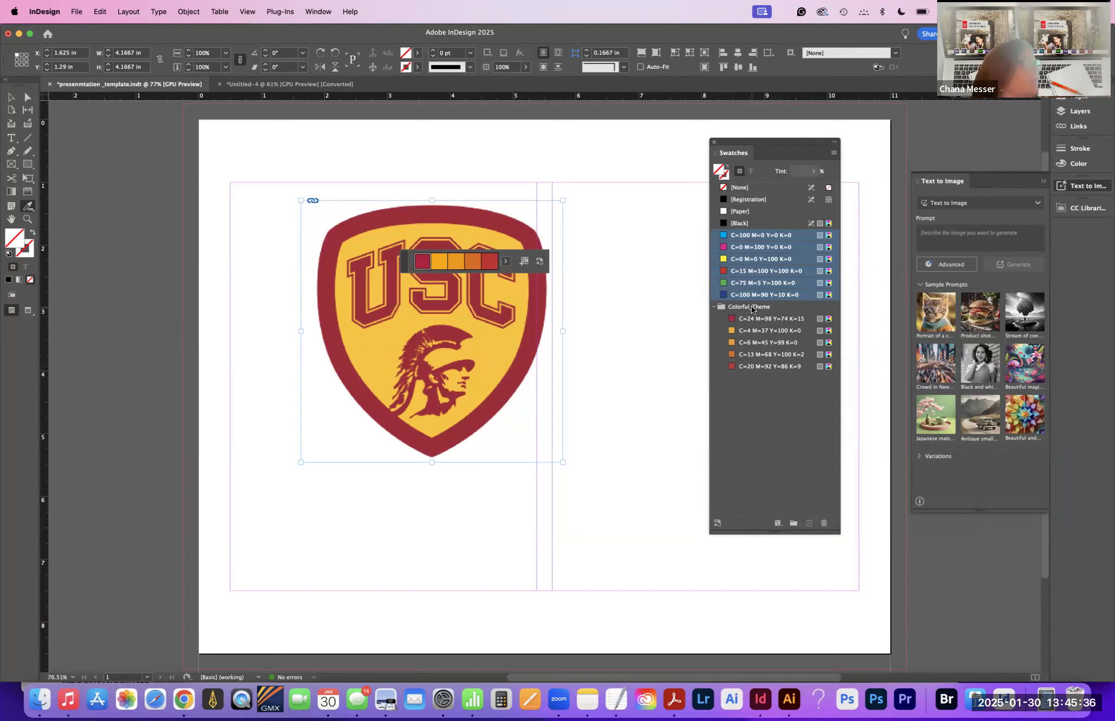
click(713, 306)
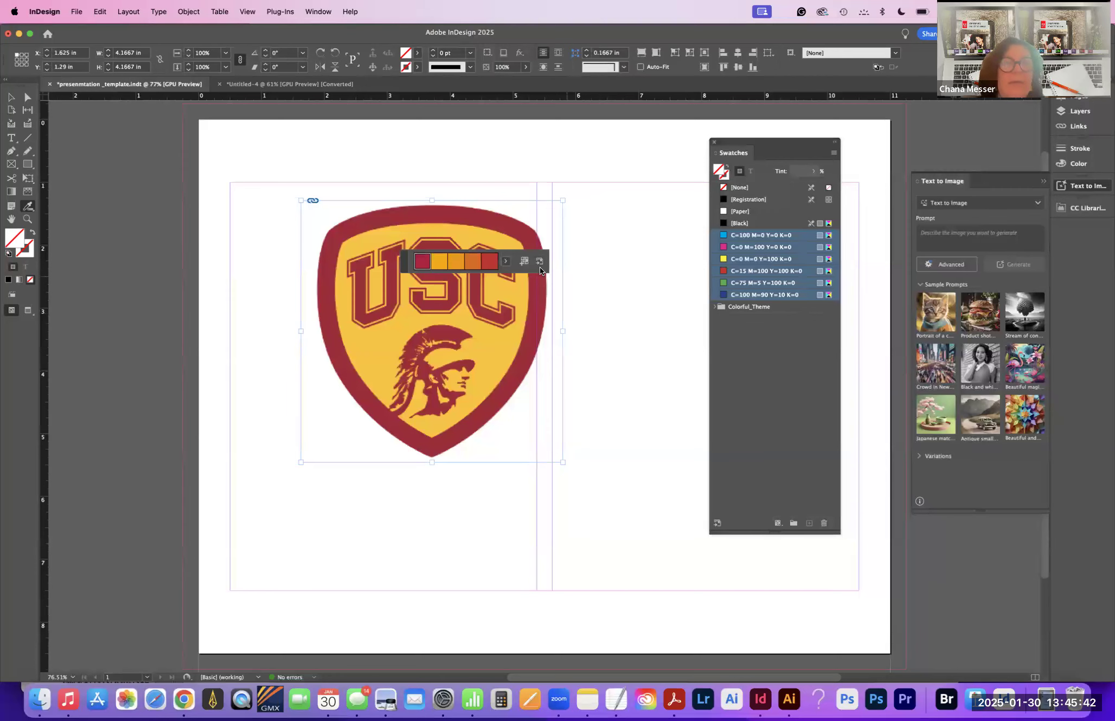
Step: Switch the sampled color theme to Muted, add it to the swatches, and collapse its folder
click(504, 263)
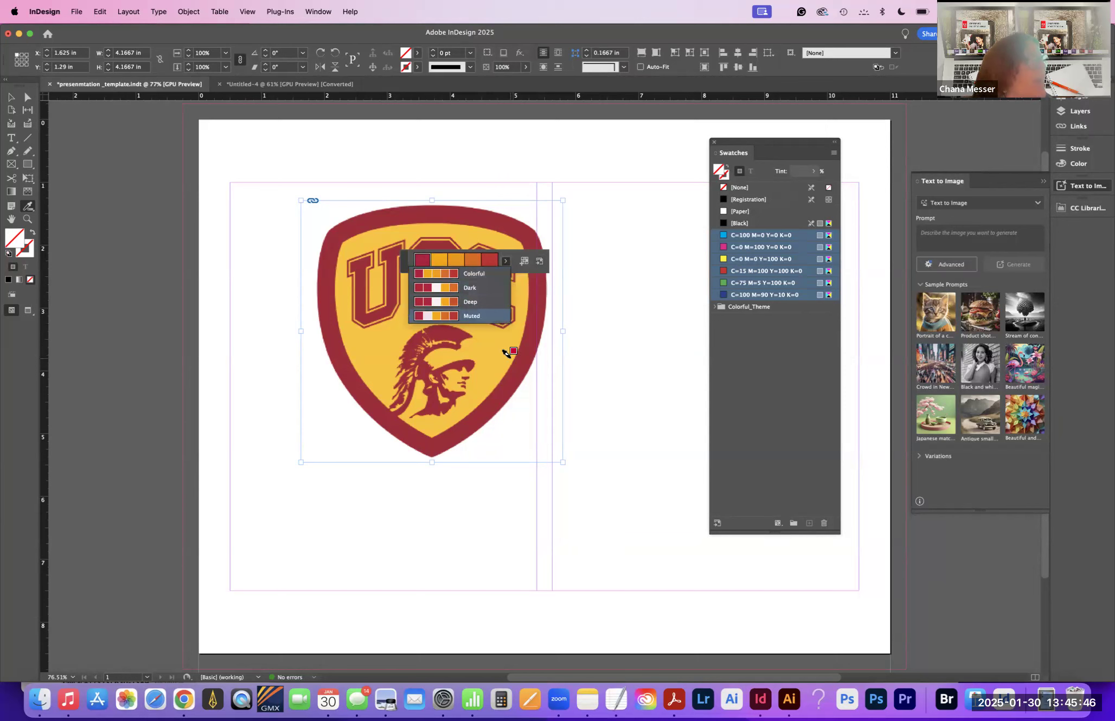
click(444, 315)
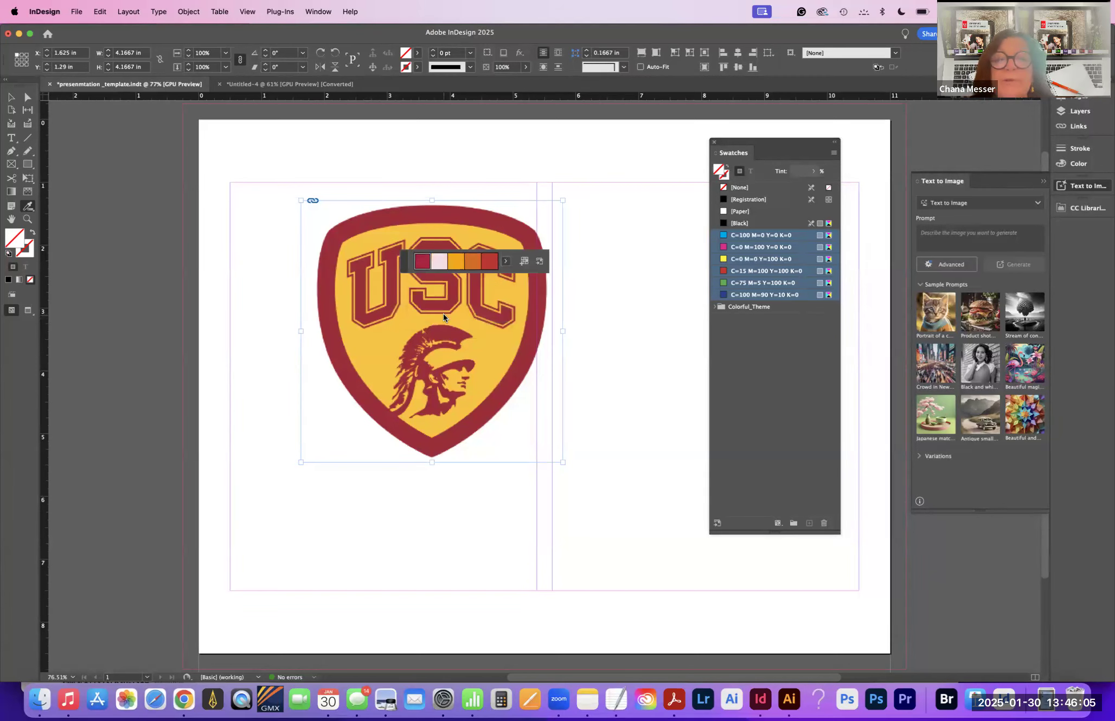
click(524, 261)
click(714, 317)
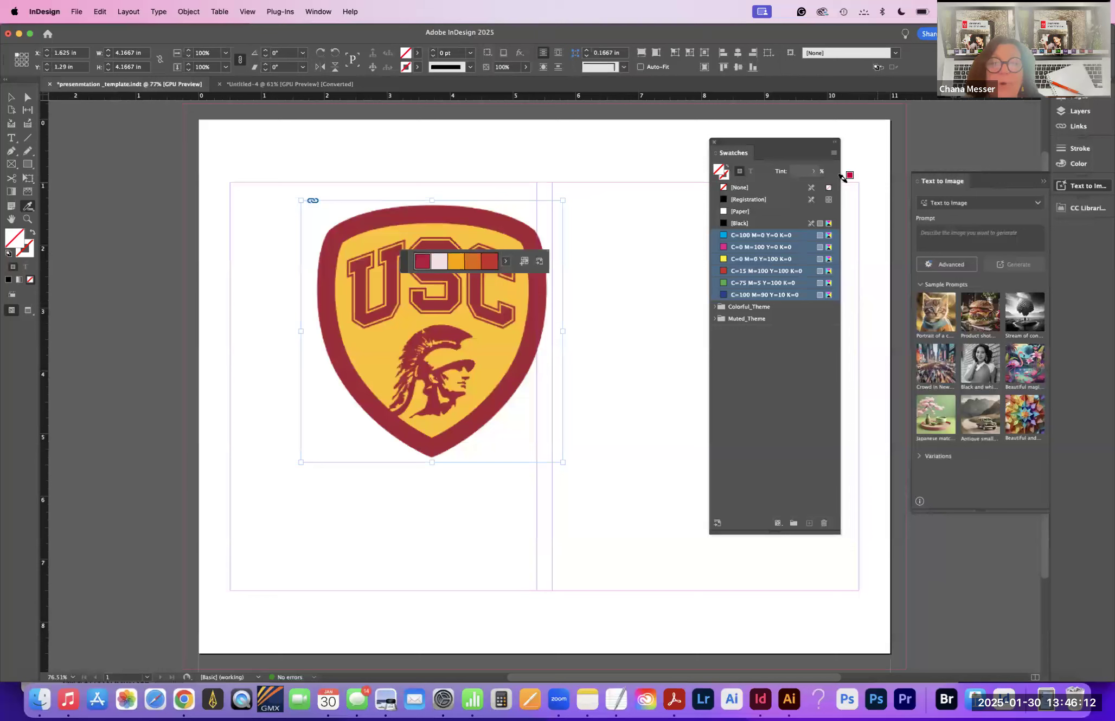
Step: Create a new CC library named "Marketing presentation_Bottles"
click(931, 173)
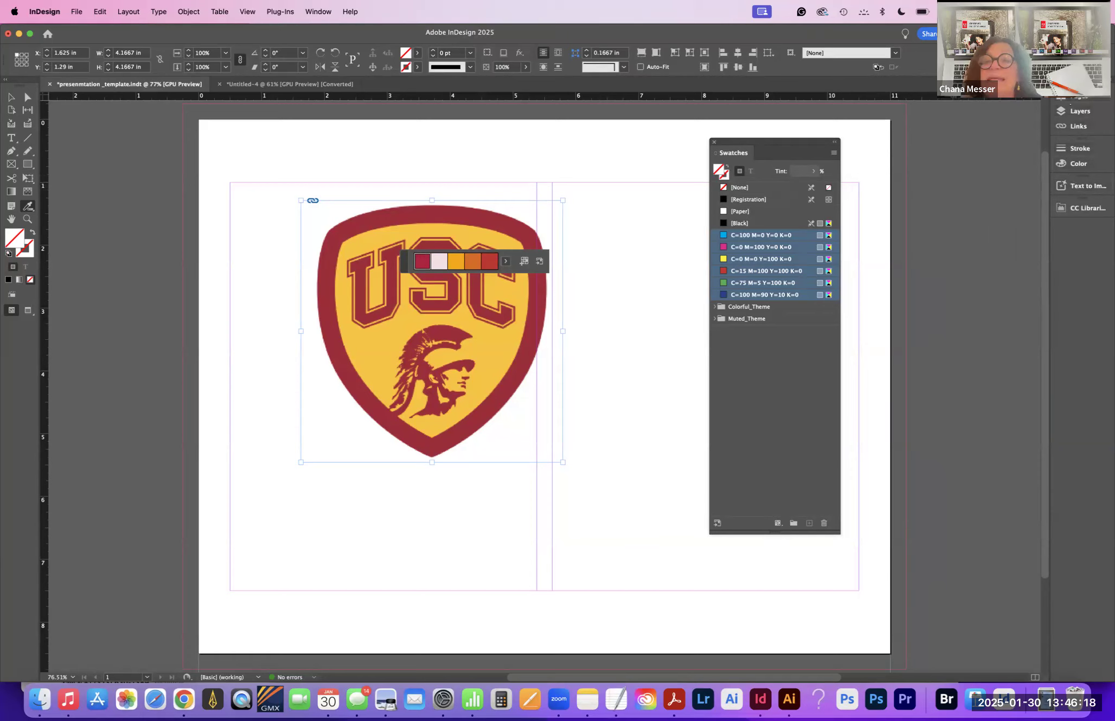
click(1070, 208)
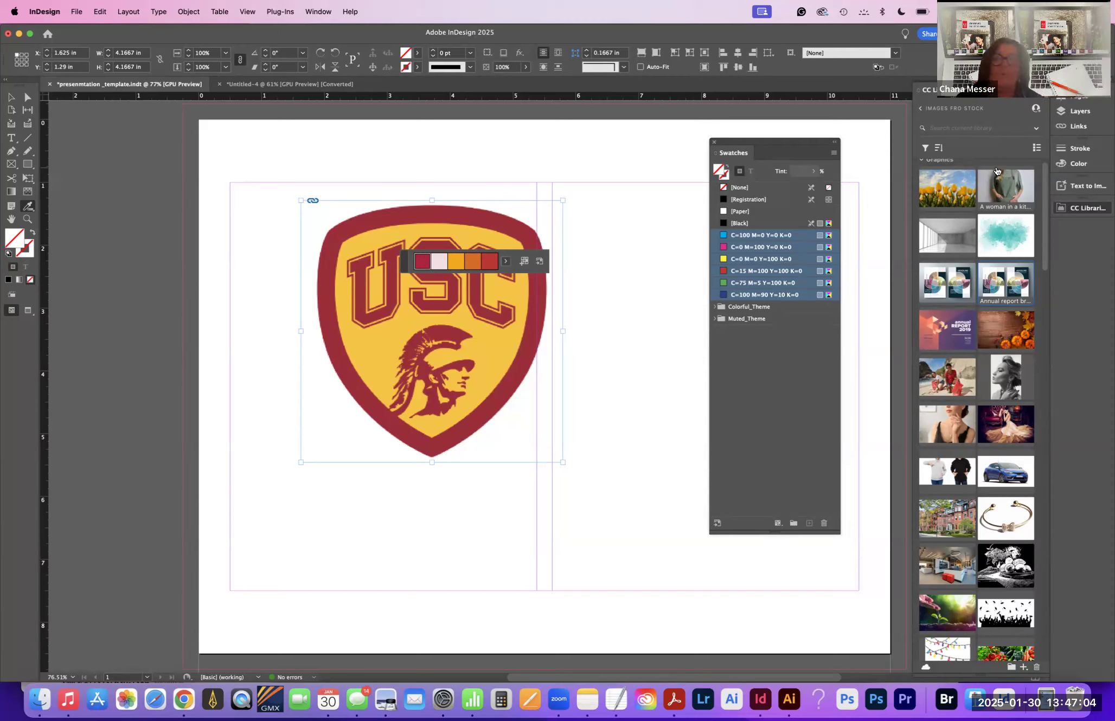
click(921, 109)
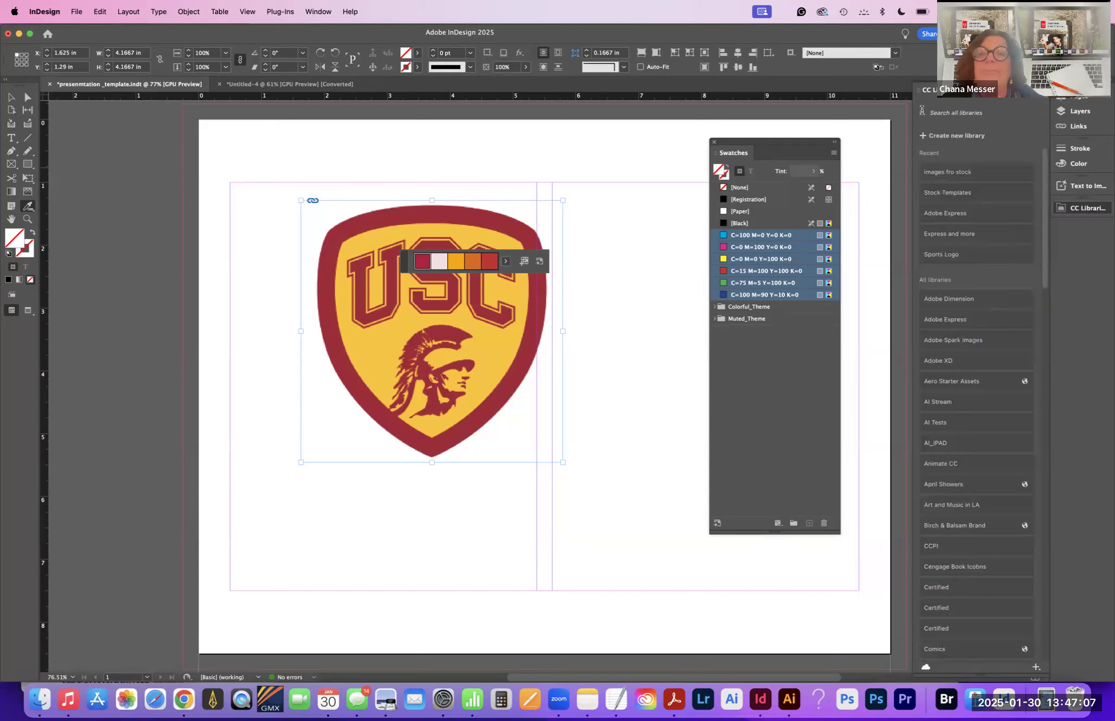
click(933, 139)
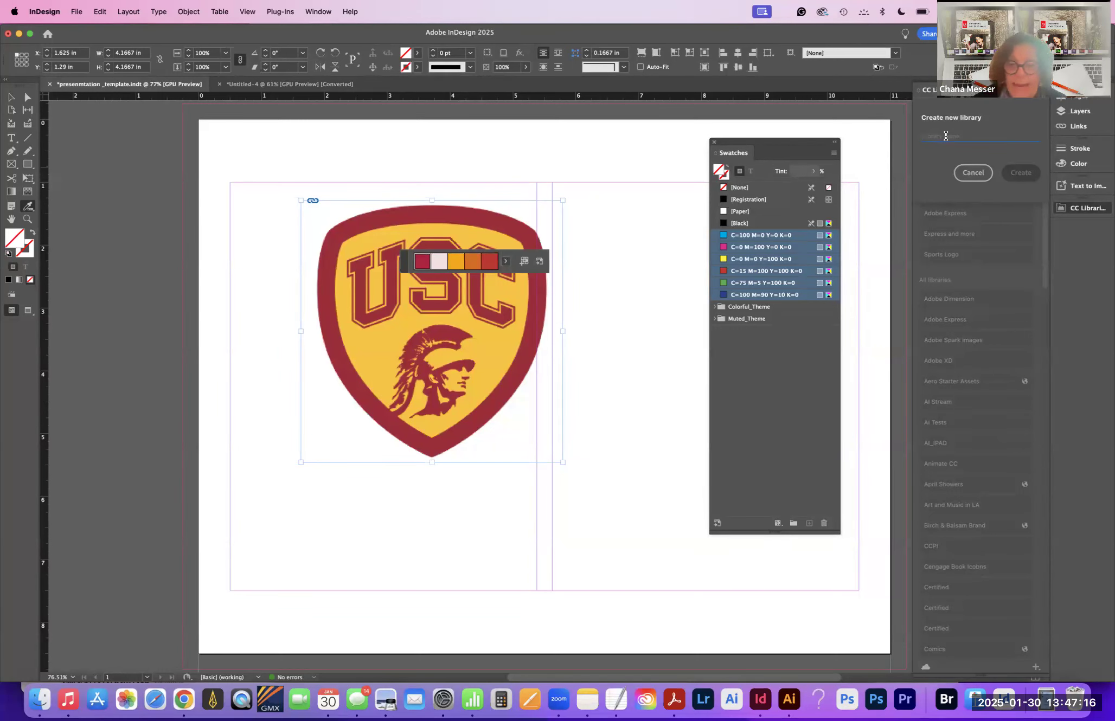
text(Mark)
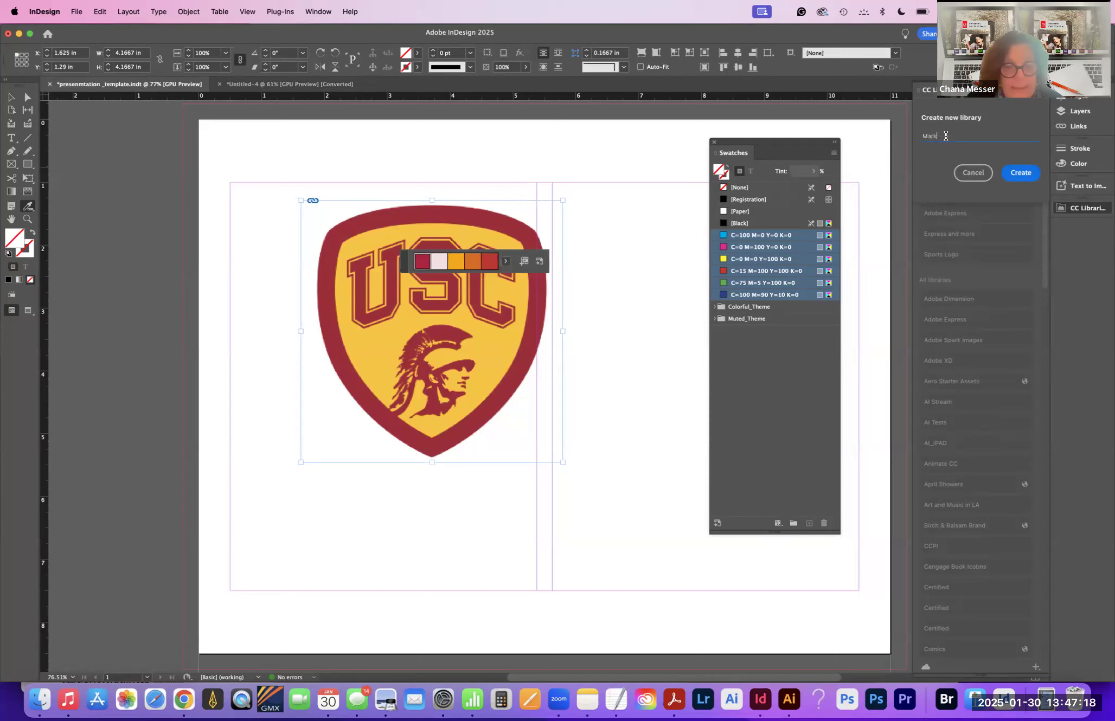
text(eting presentation_Bottles)
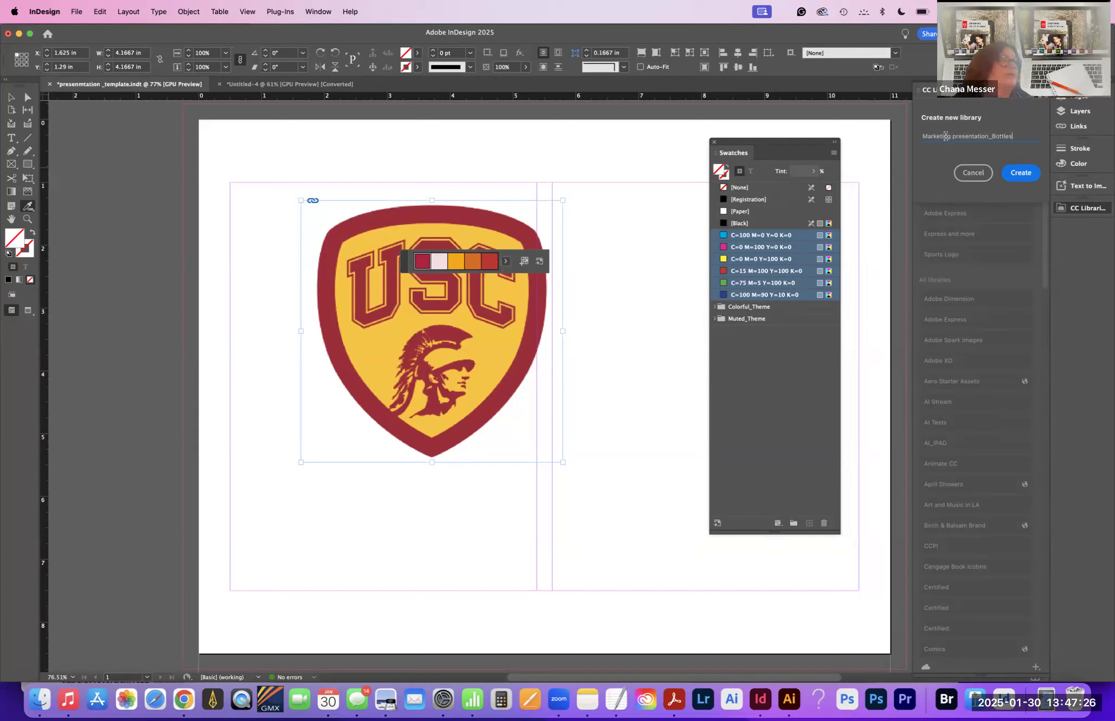
click(1022, 182)
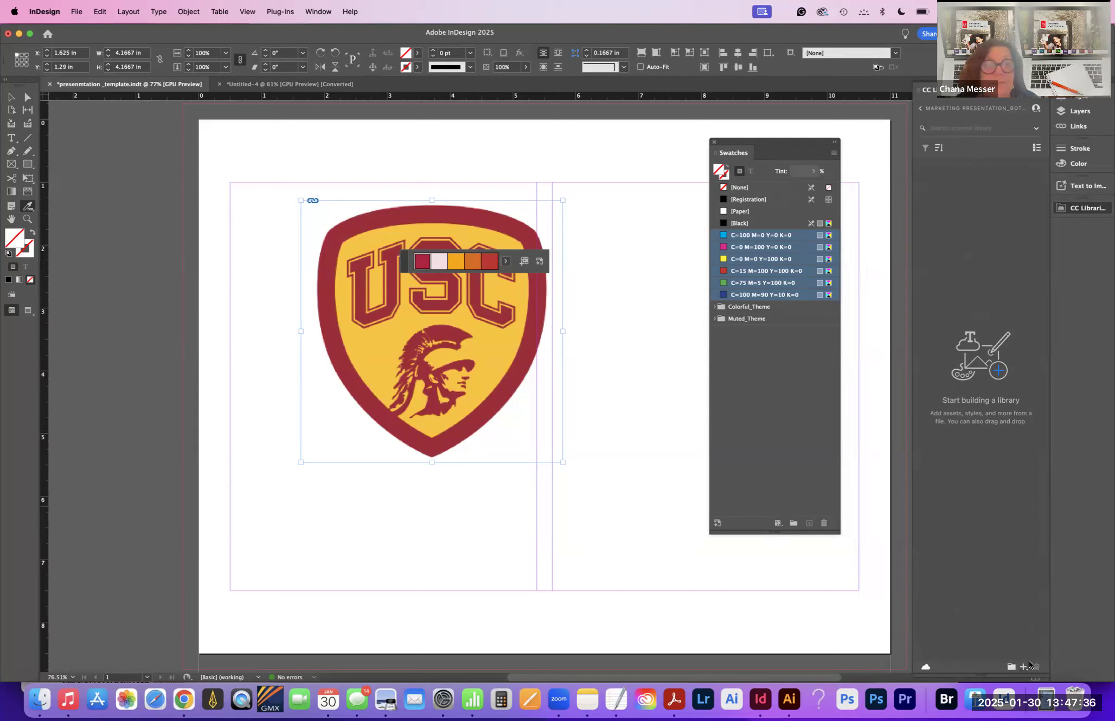
Step: Add the logo's Muted and Colorful color themes to the new CC library and collapse the color themes group
click(539, 263)
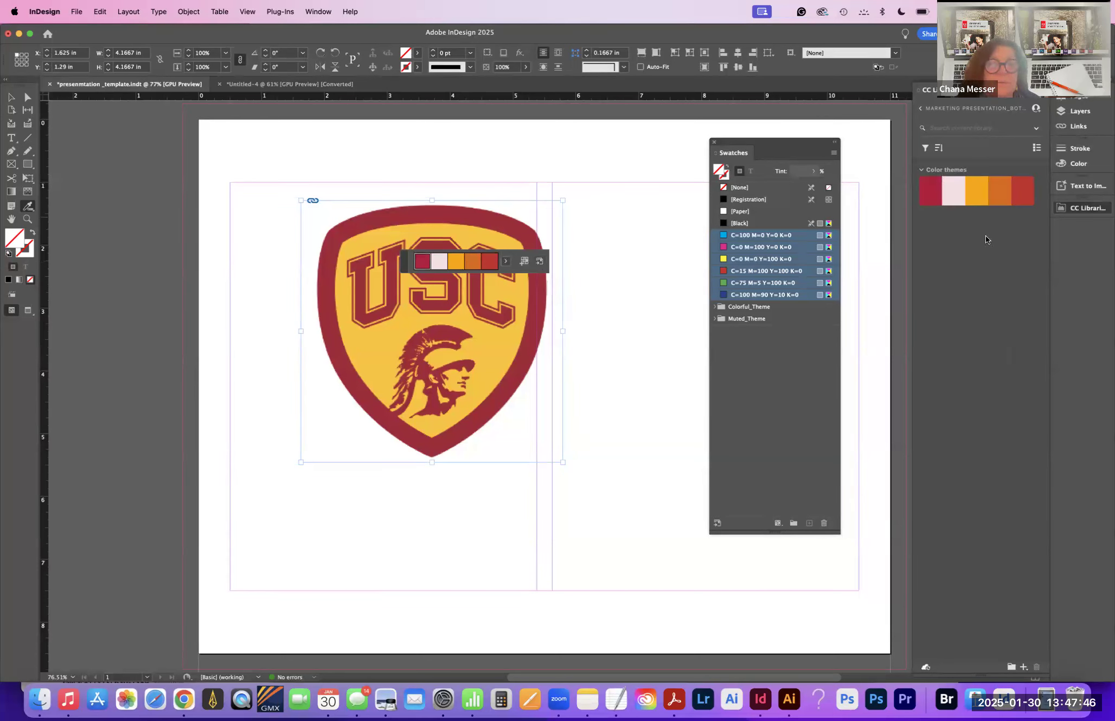
drag(952, 186, 434, 287)
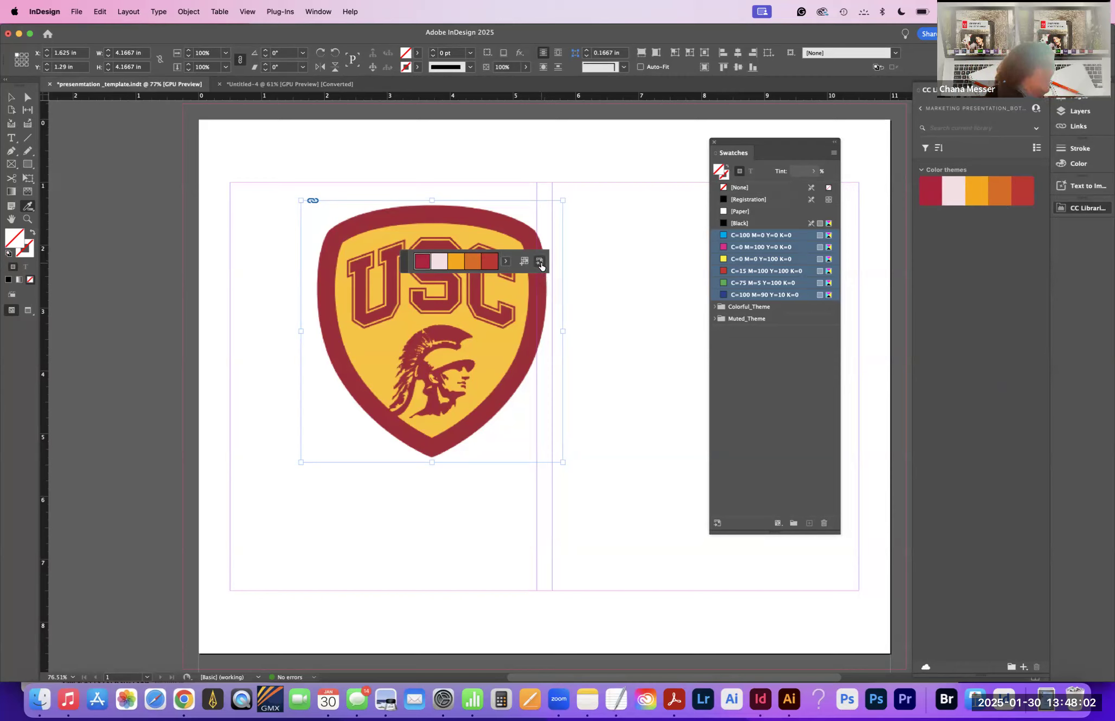
click(505, 263)
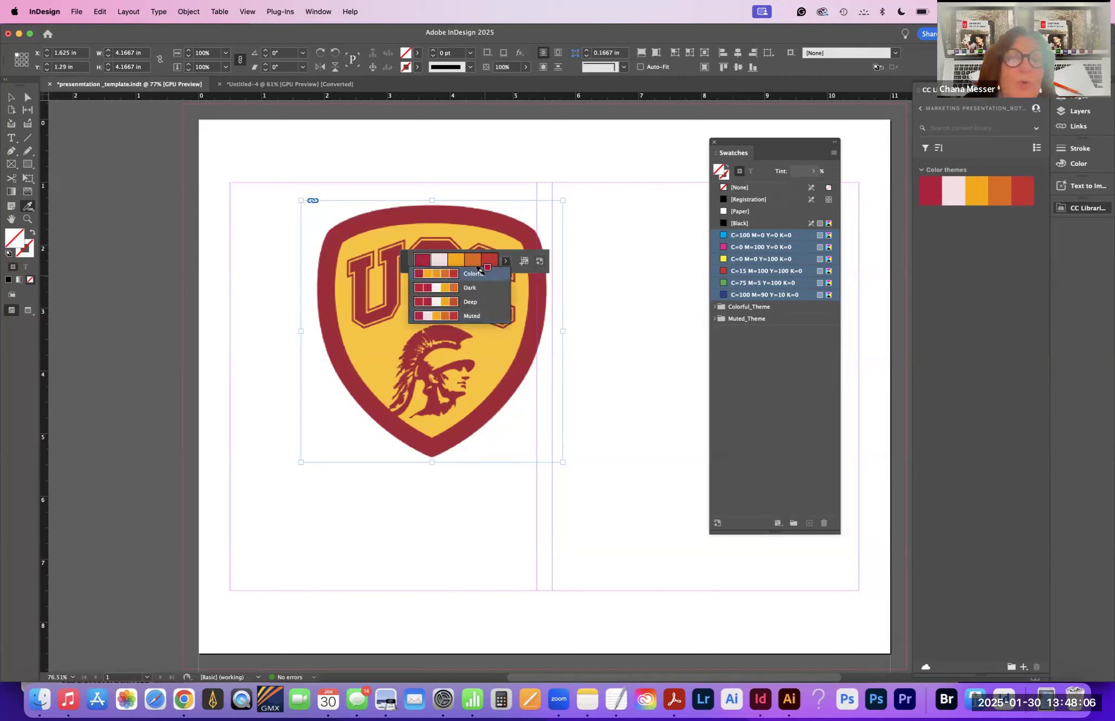
click(480, 271)
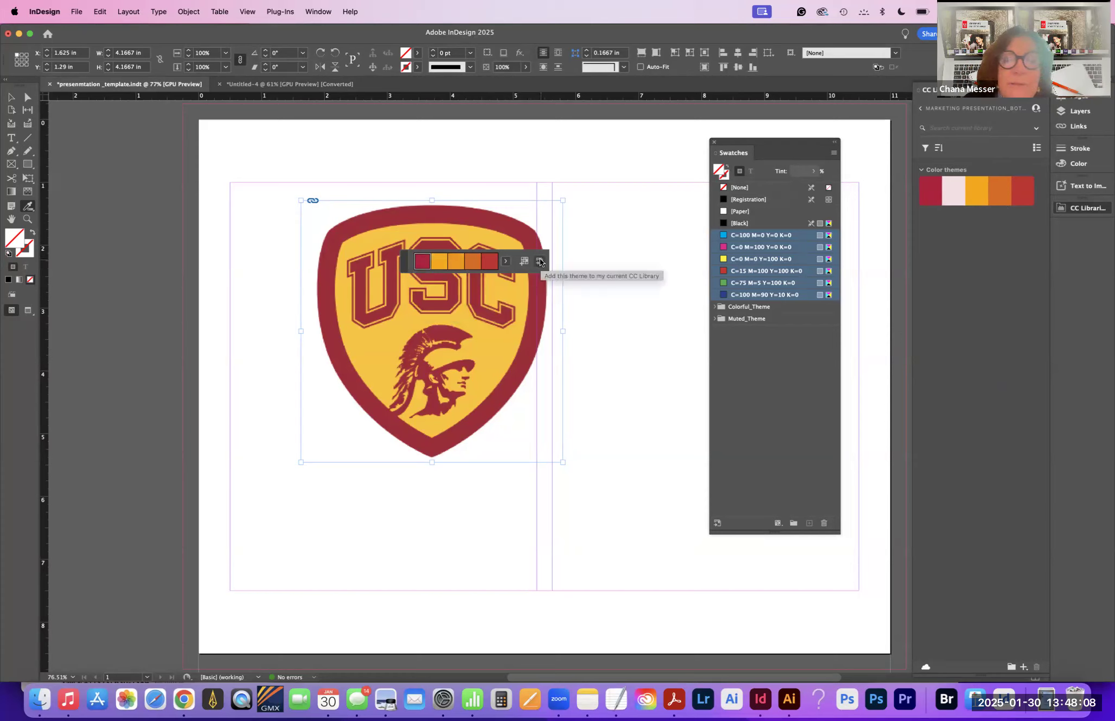
click(539, 262)
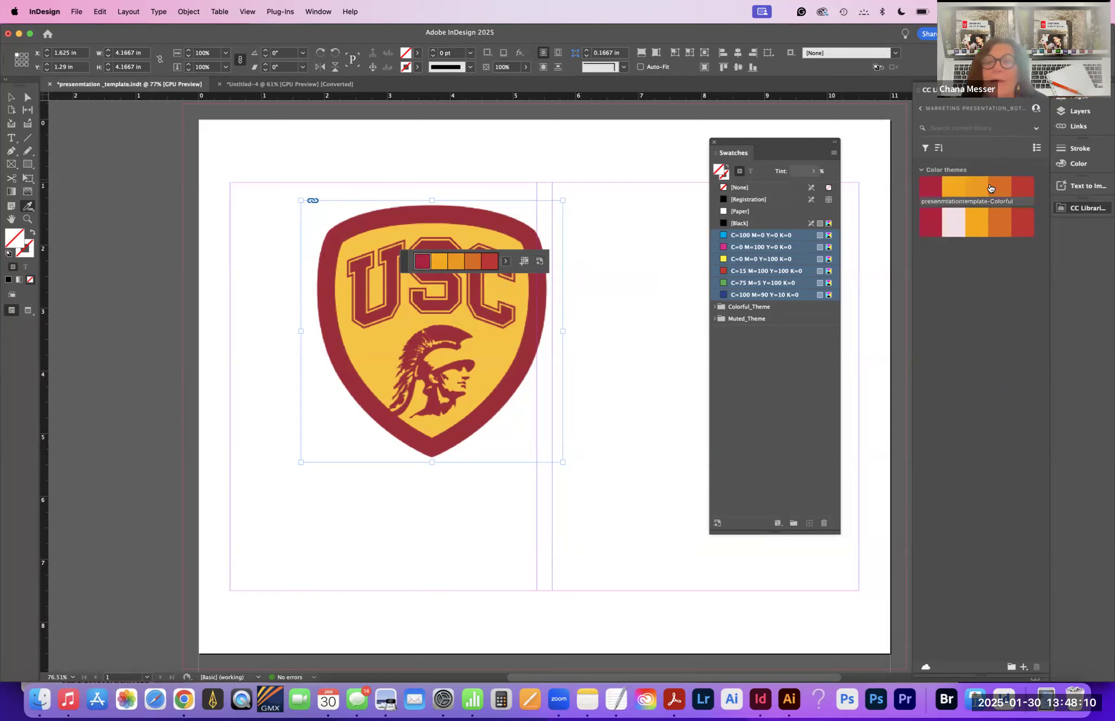
click(924, 171)
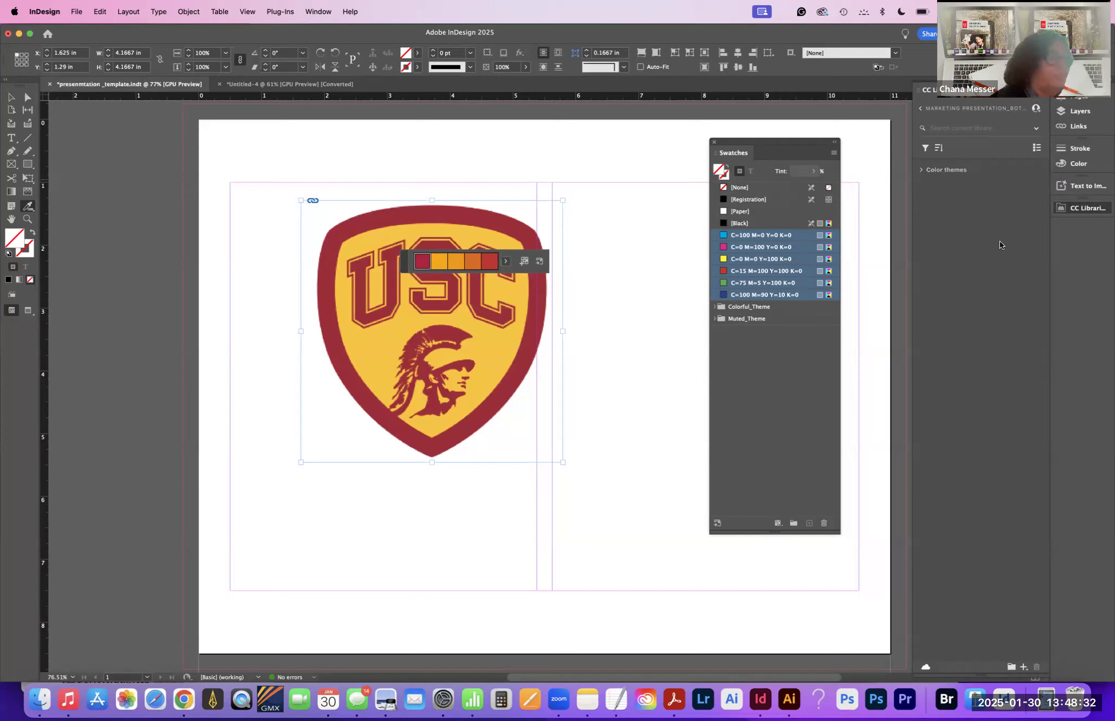
Step: Add the USC logo to the CC library as a graphic
click(11, 98)
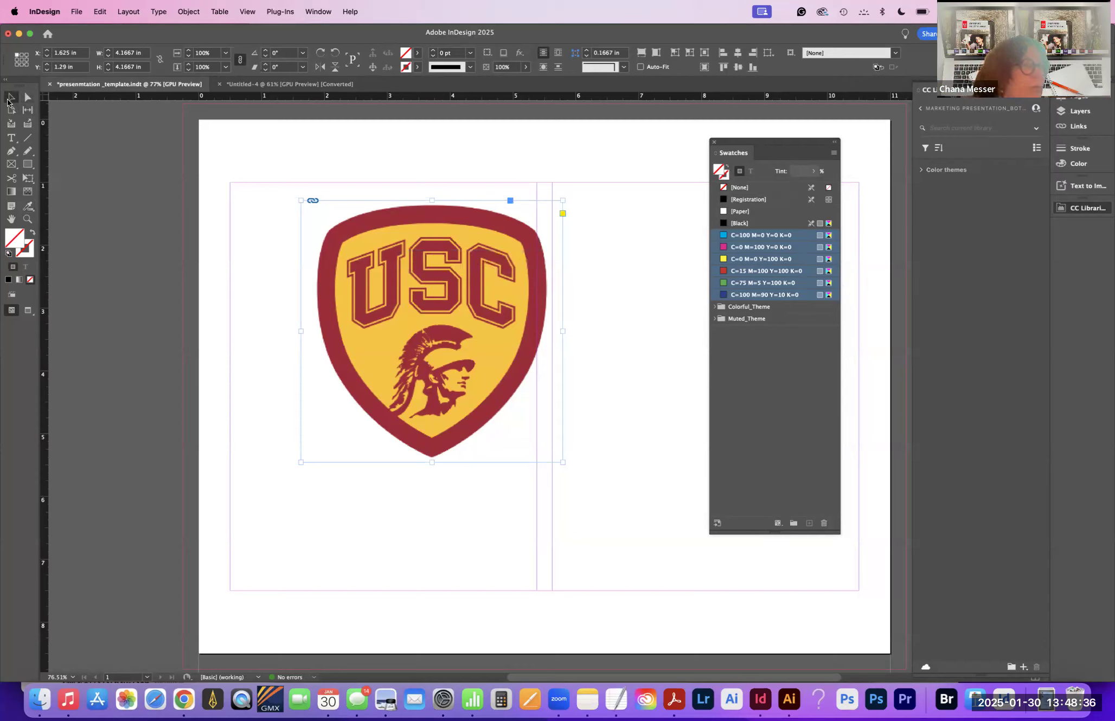
click(1023, 668)
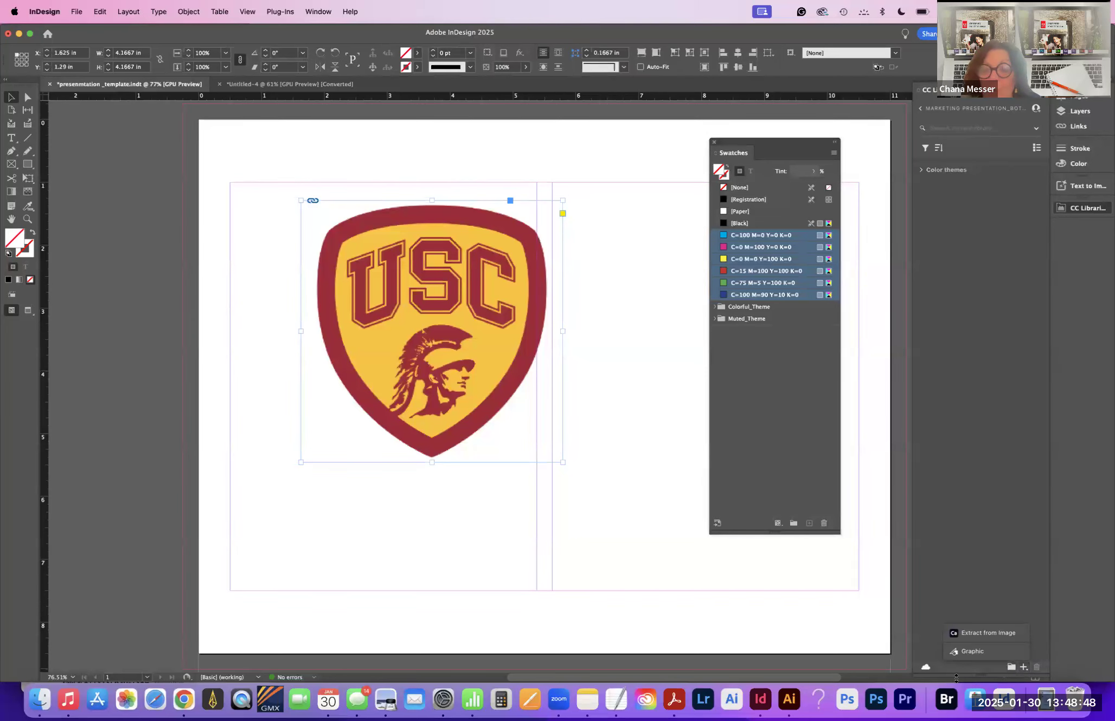
click(957, 651)
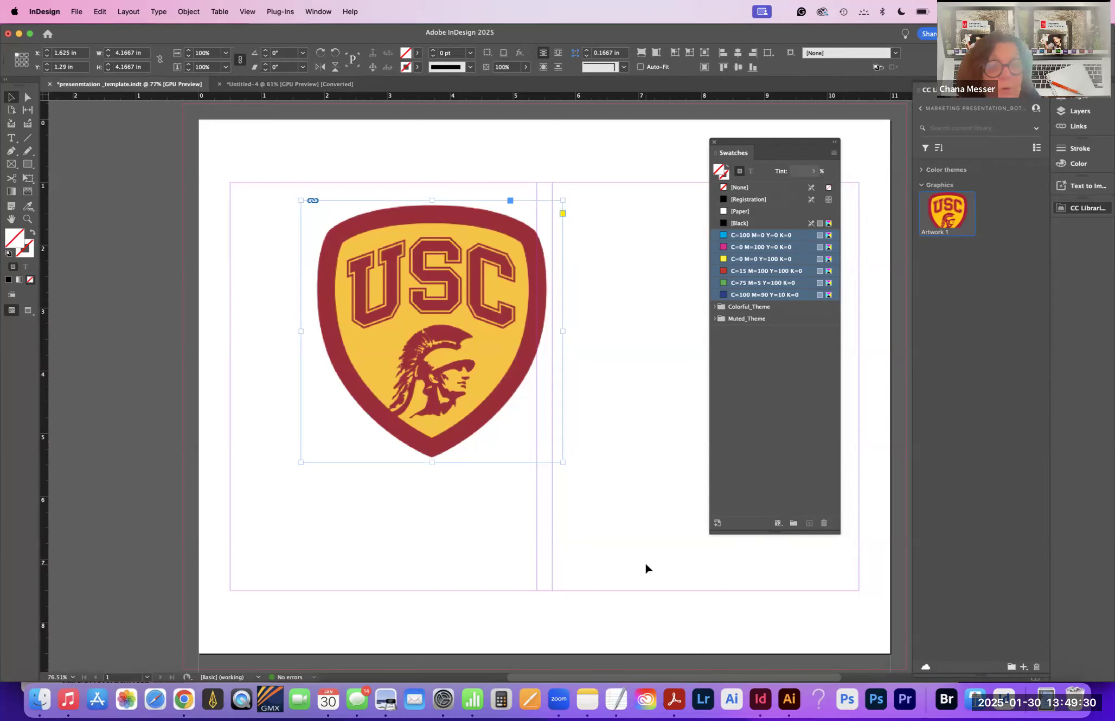
Step: Delete the USC logo from the page and move the floating Swatches panel down toward the page's lower-right corner
key(BackSpace)
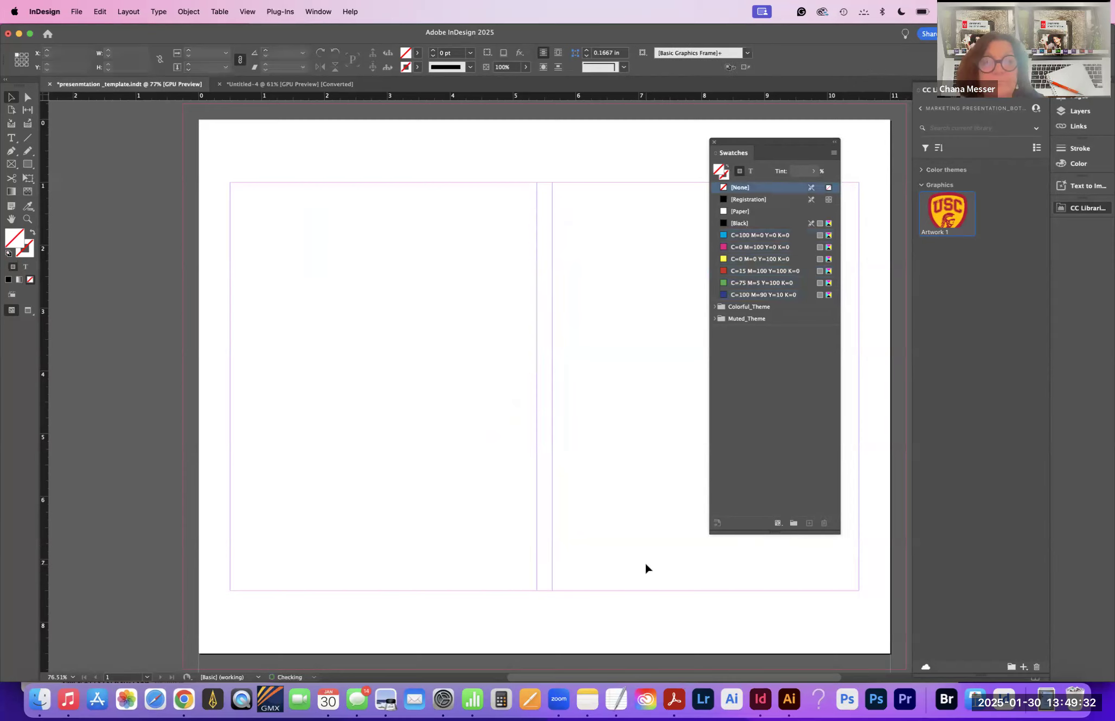
scroll(705, 488, down, 5)
scroll(705, 489, left, 2)
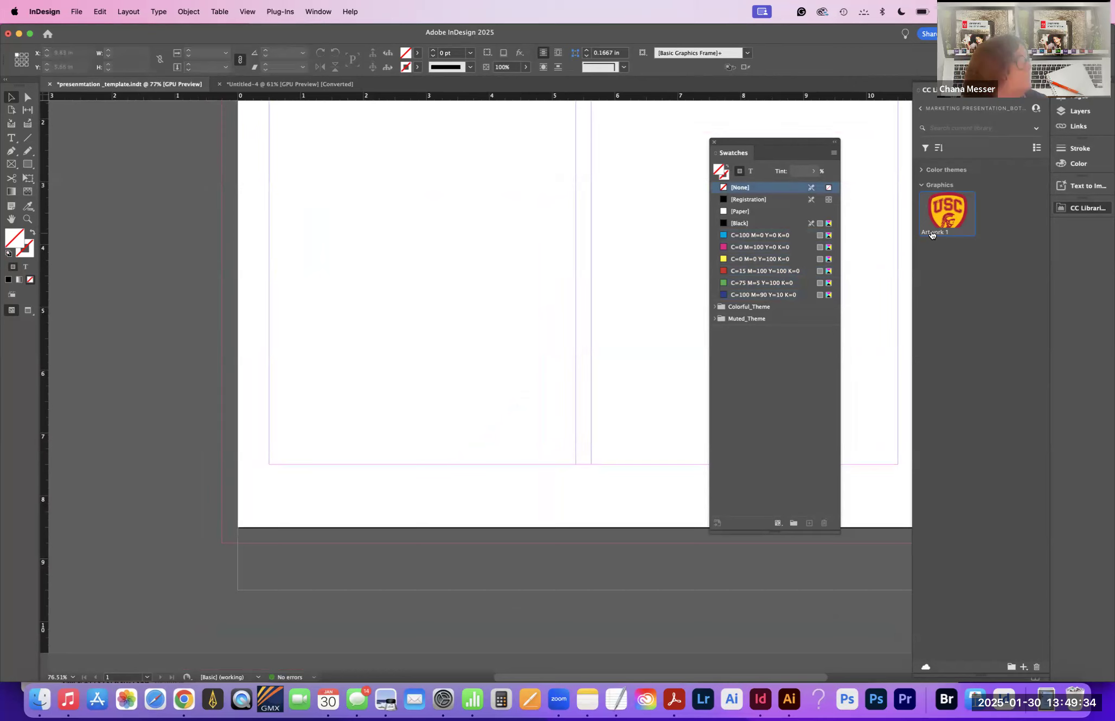
drag(740, 141, 793, 283)
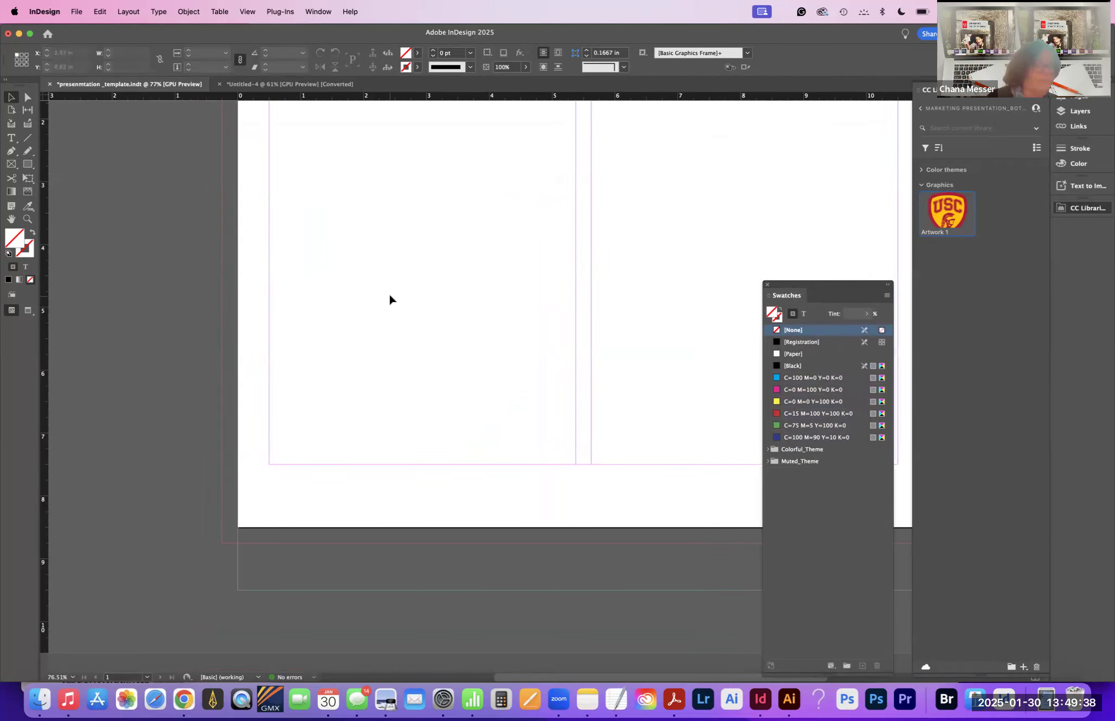
scroll(393, 294, up, 5)
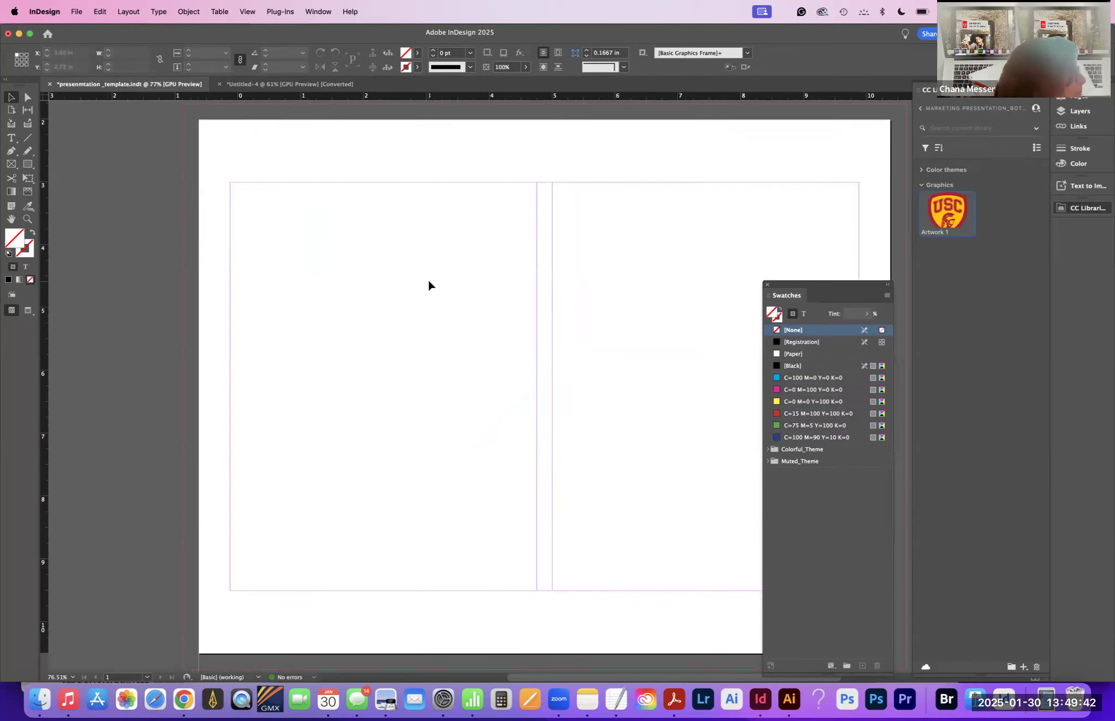
scroll(403, 279, up, 1)
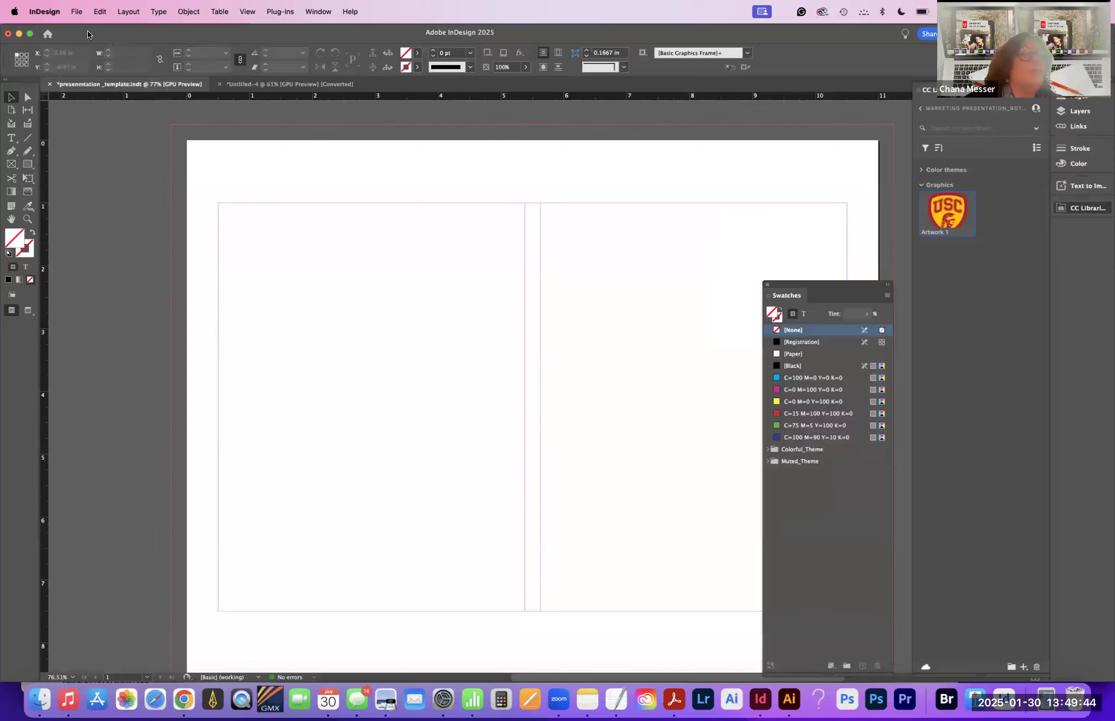
Step: Create a new InDesign library named "Marketing projects" in the Assets folder, declining the offer to use CC Libraries instead
click(73, 8)
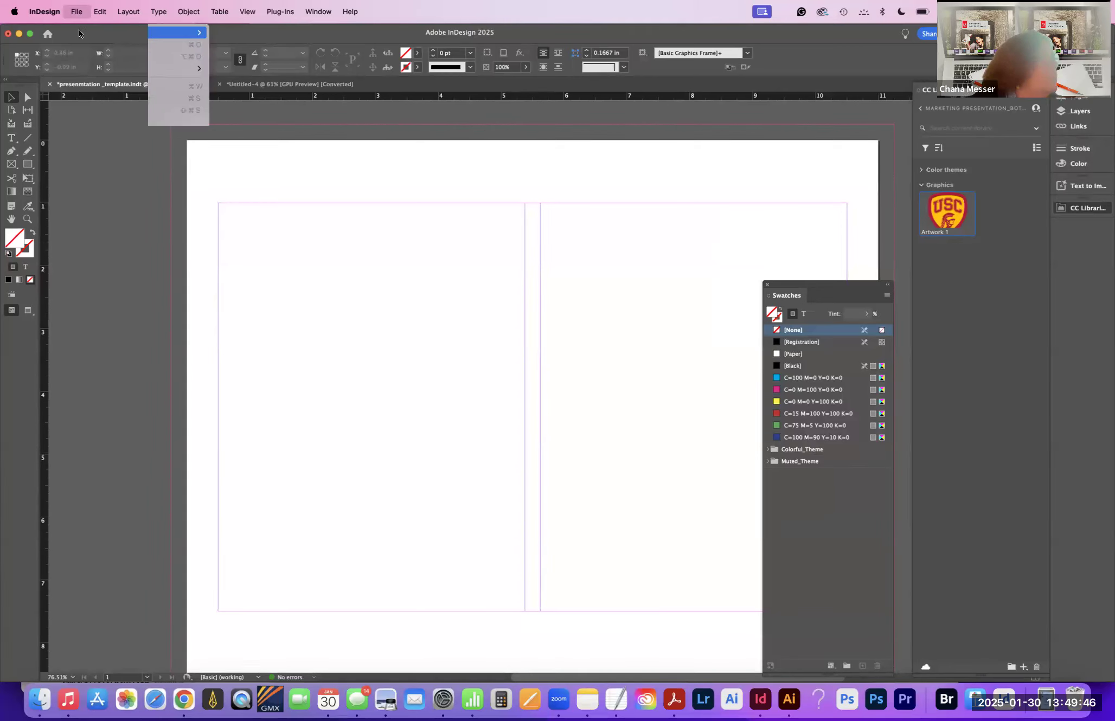
mouse_move(79, 30)
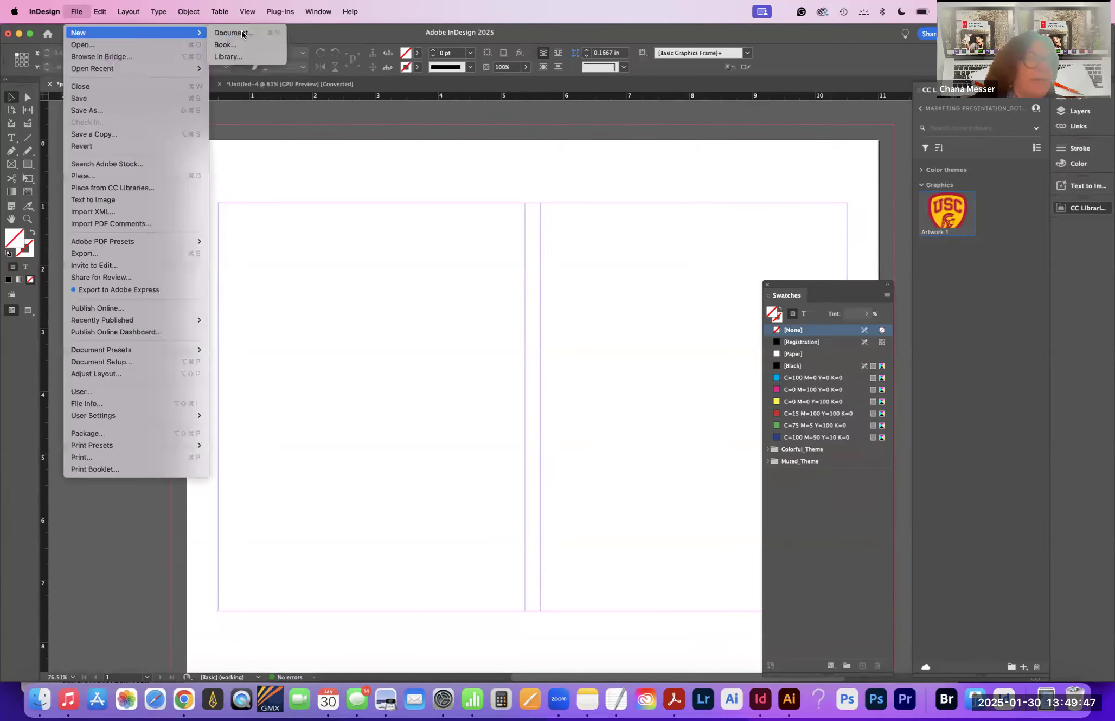
click(271, 57)
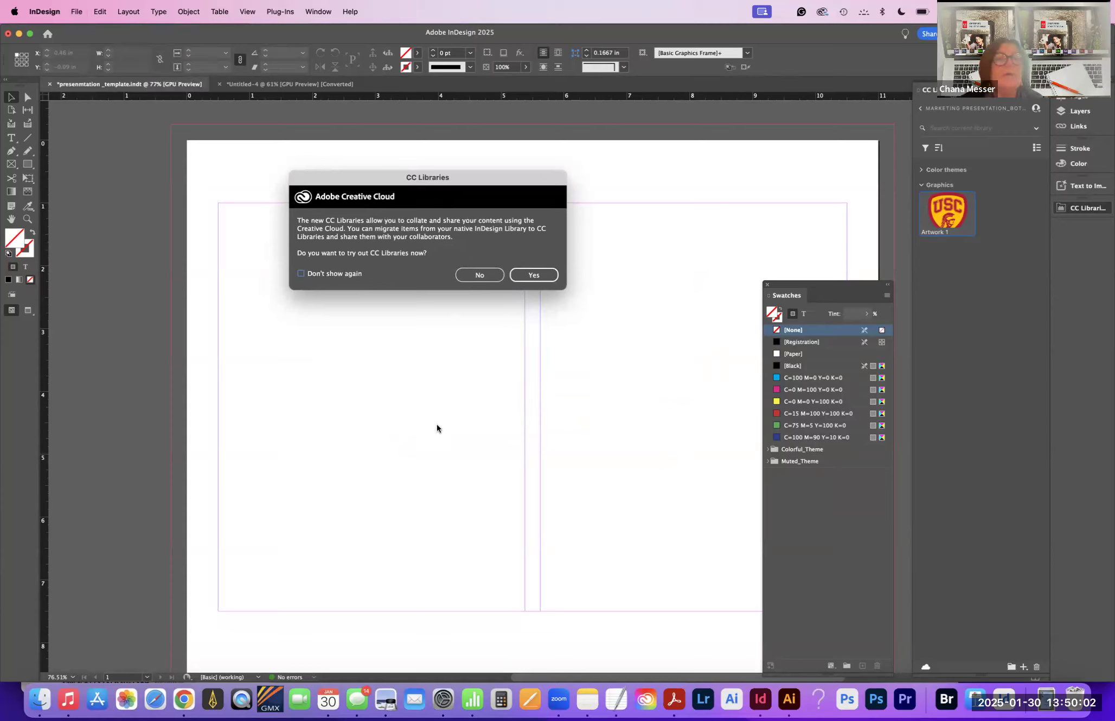
click(480, 275)
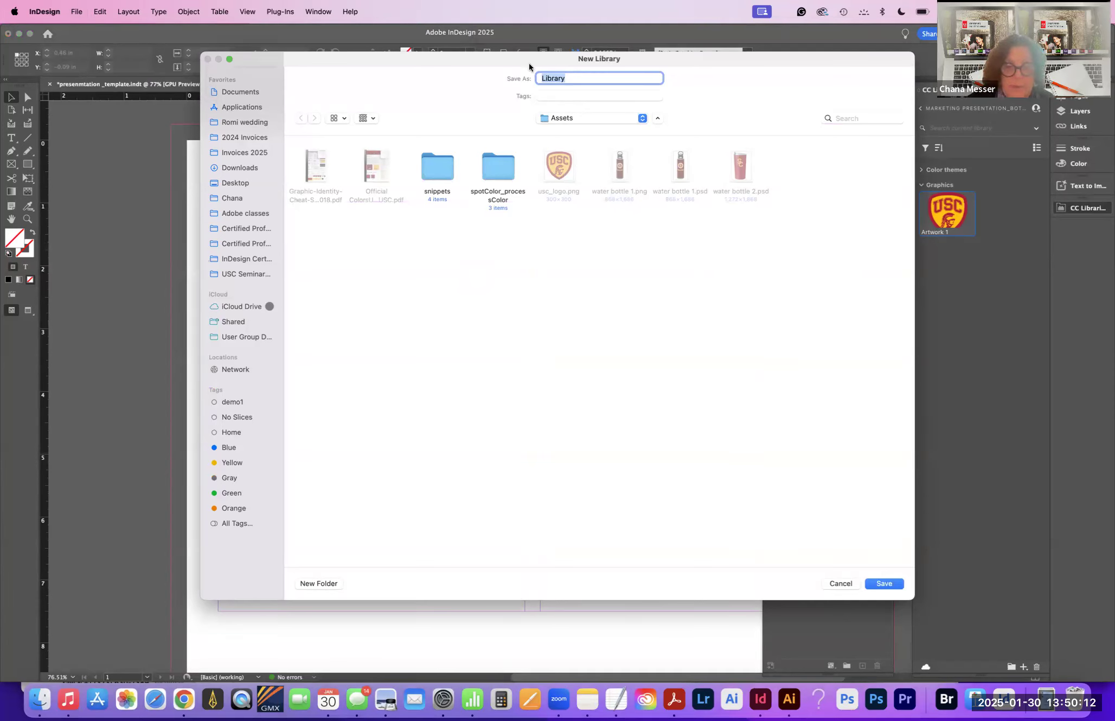
text(ketin)
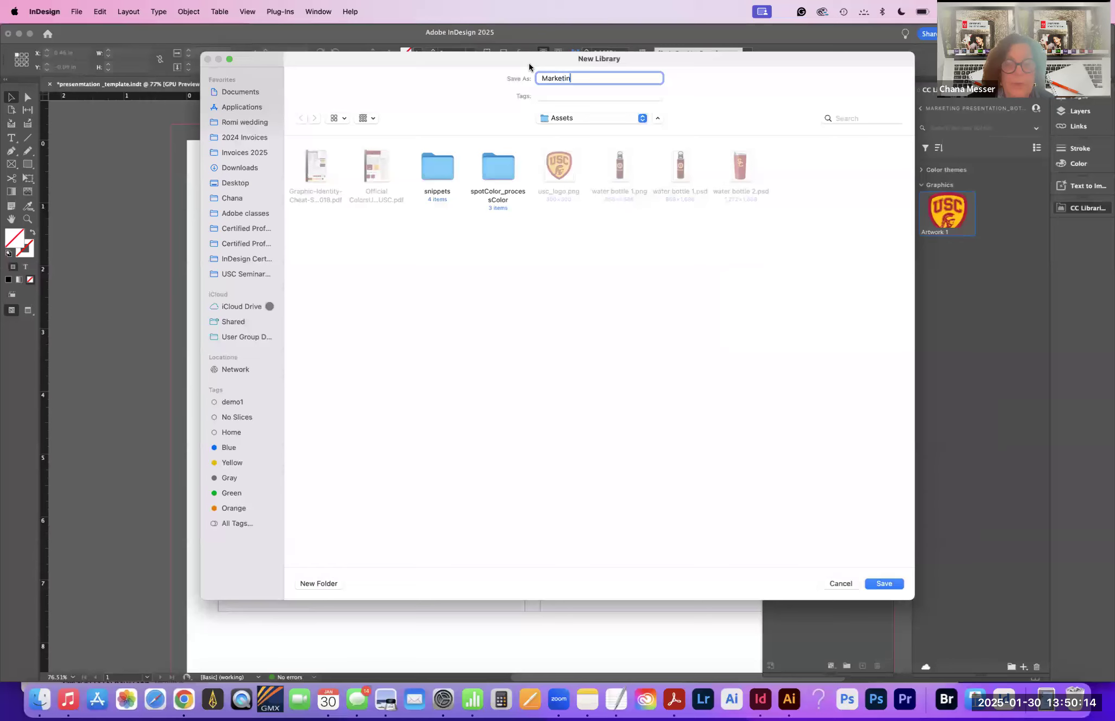
text(g projects)
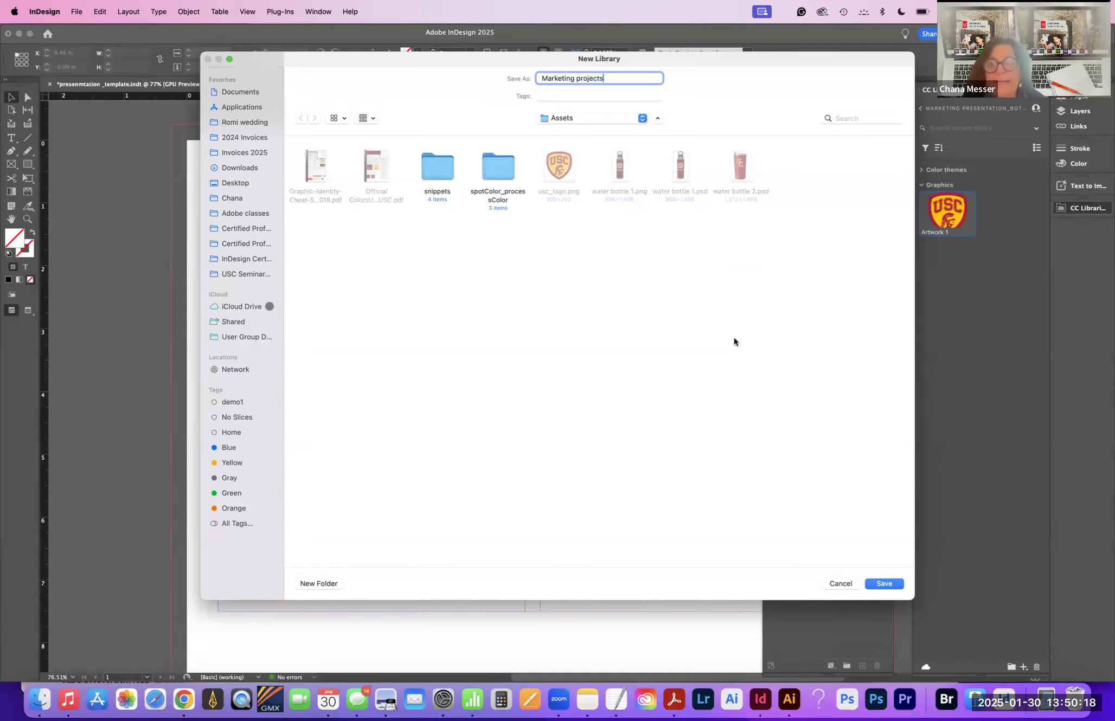
click(895, 579)
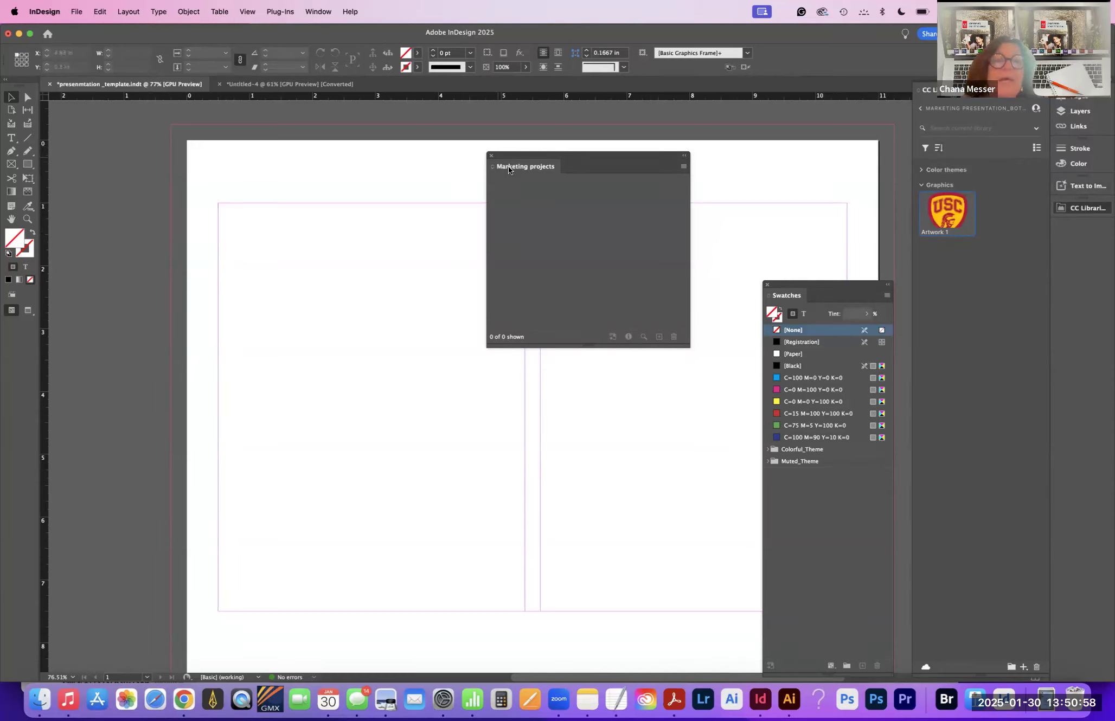
Step: Dock the floating Marketing projects library and Swatches panels below CC Libraries in the collapsed panel dock, and collapse CC Libraries
drag(508, 166, 1075, 227)
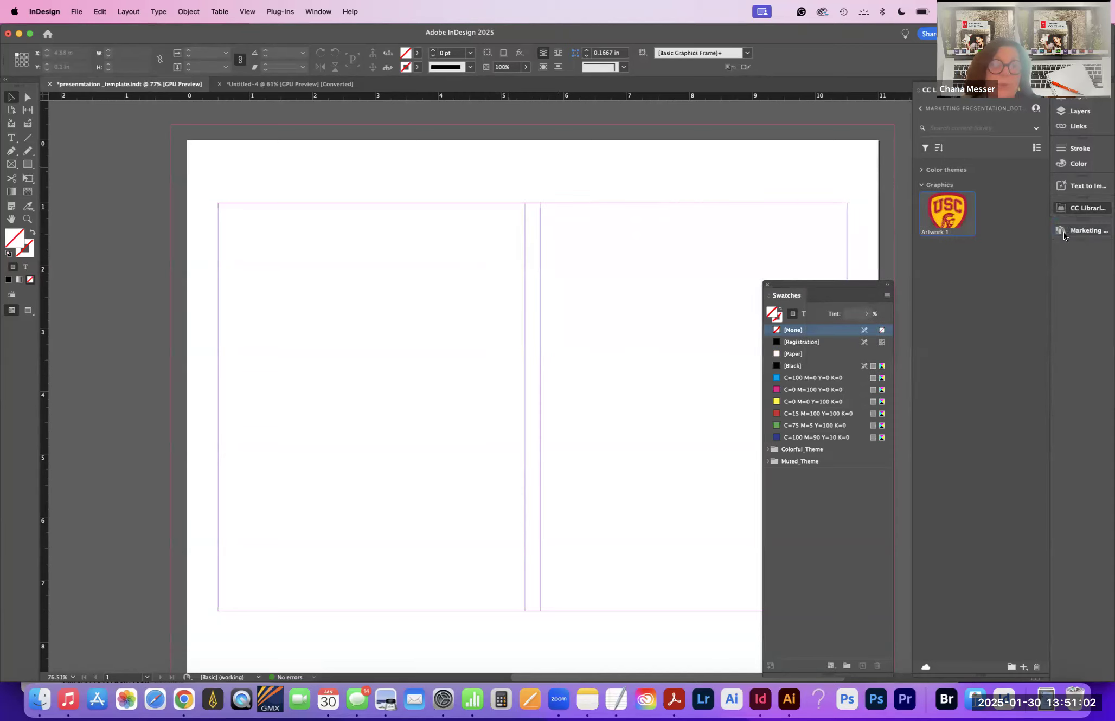
click(1063, 208)
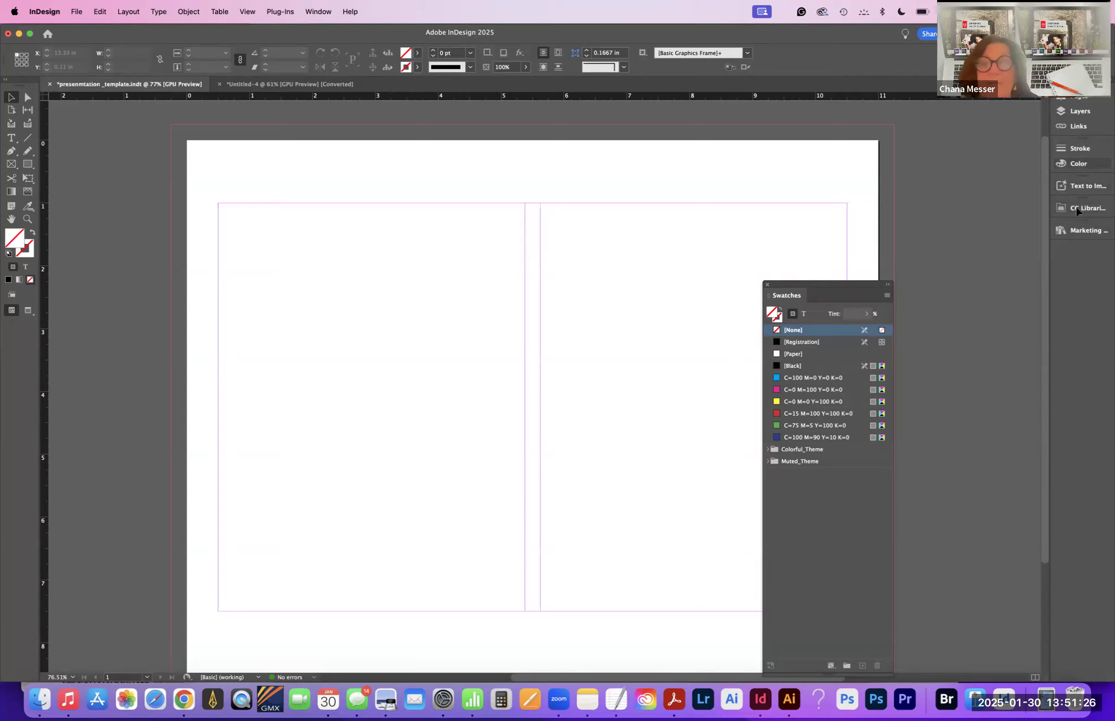
drag(783, 300, 1077, 254)
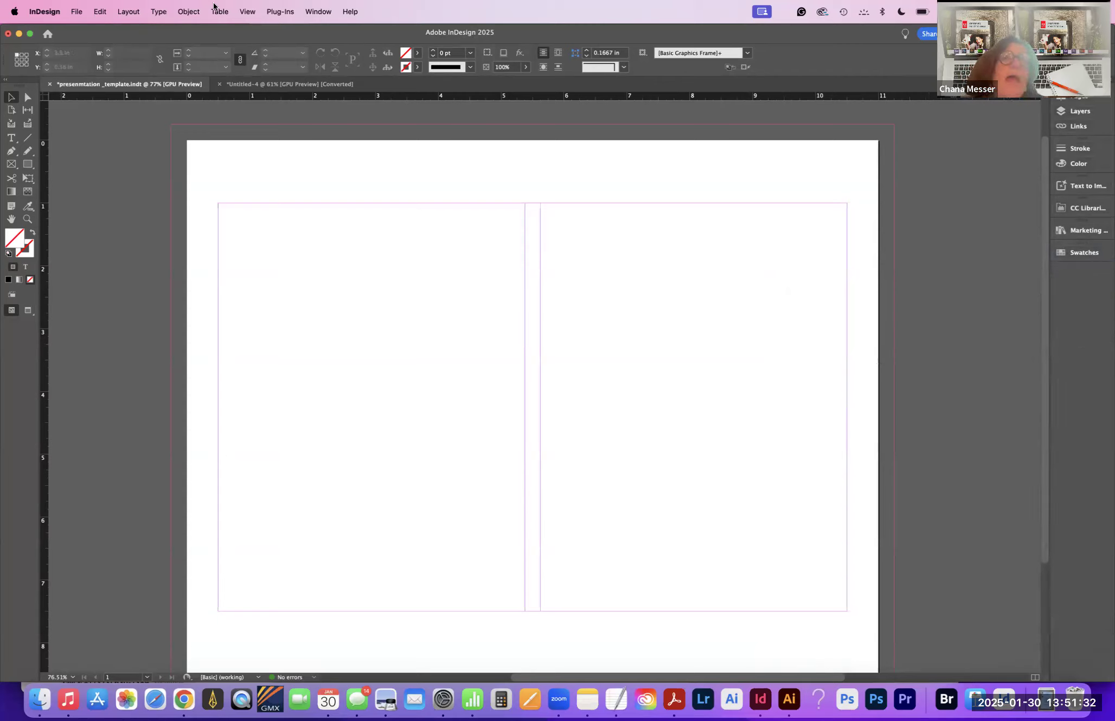
Step: Show the interactive Hyperlinks panel and dock it below Swatches in the collapsed panel dock
click(318, 11)
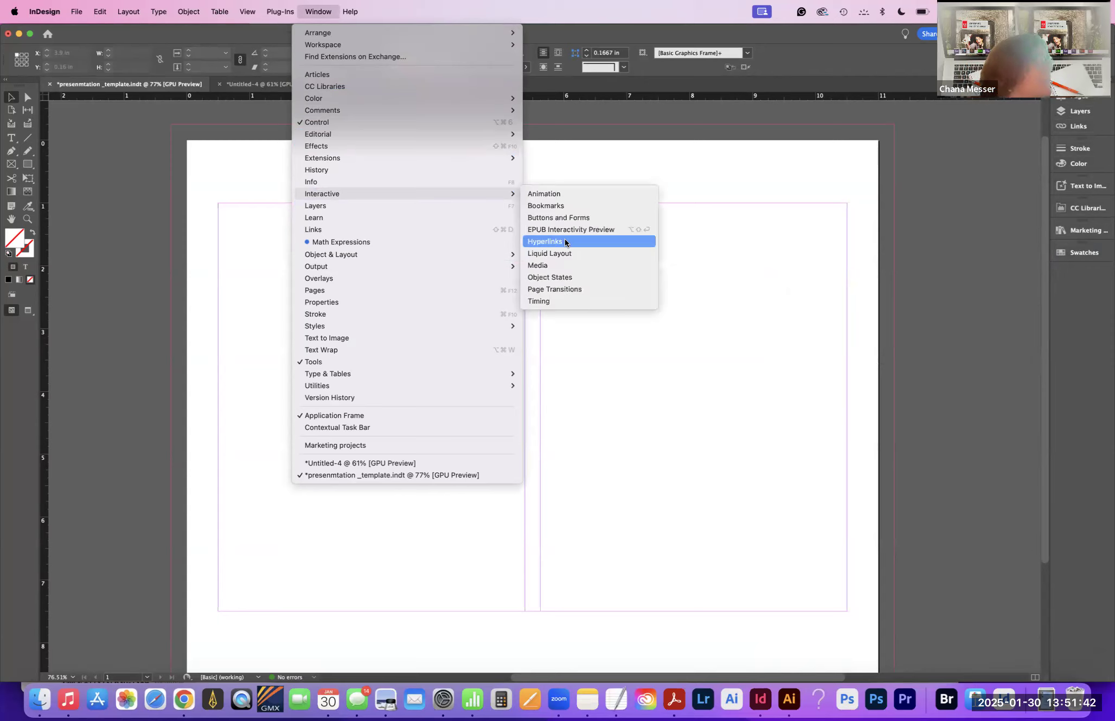
click(565, 242)
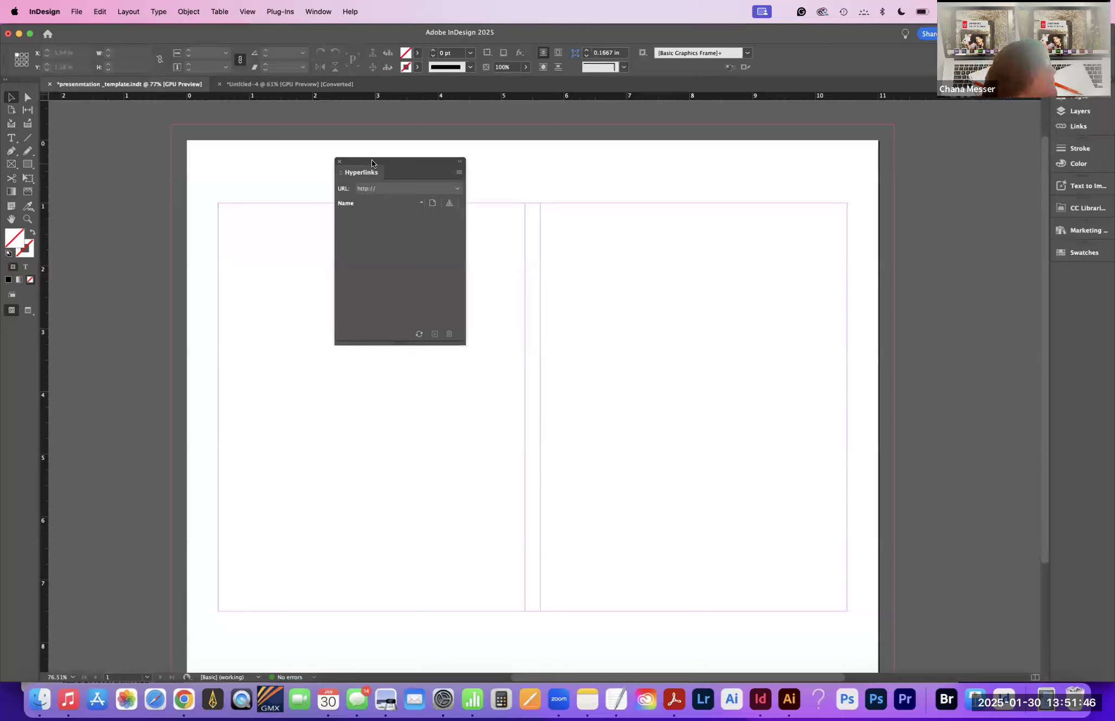
drag(372, 162, 385, 165)
drag(685, 210, 1067, 264)
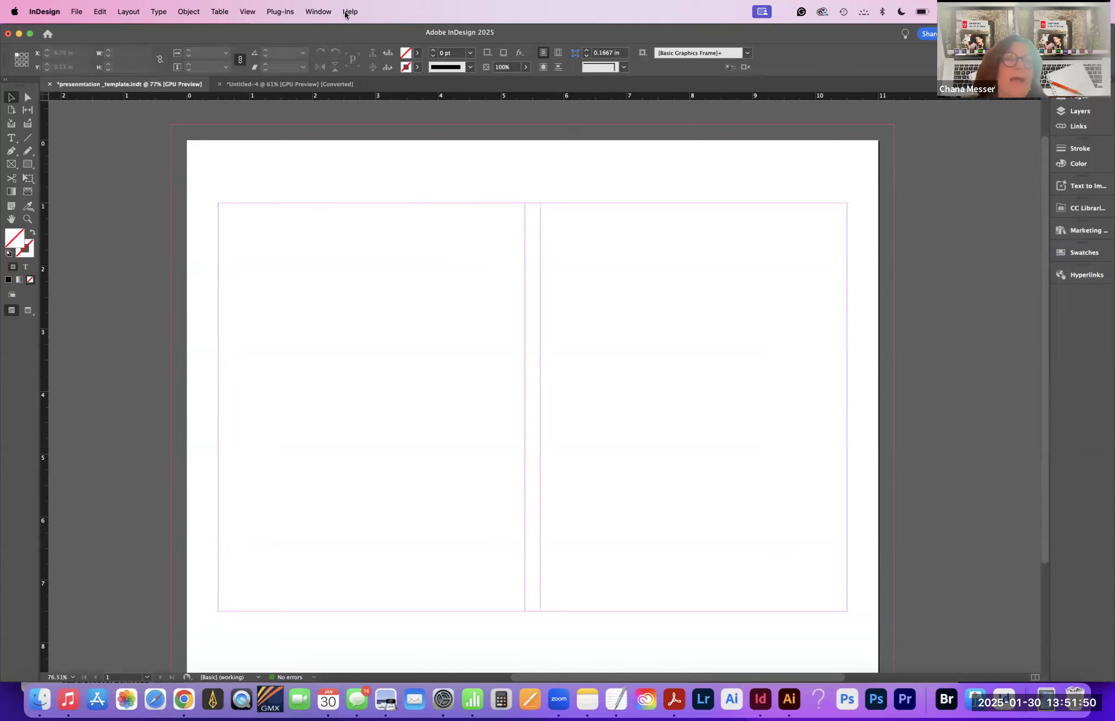
Step: Show the styles panel group and dock Character Styles, Paragraph Styles and Style Packs individually below Hyperlinks
click(312, 11)
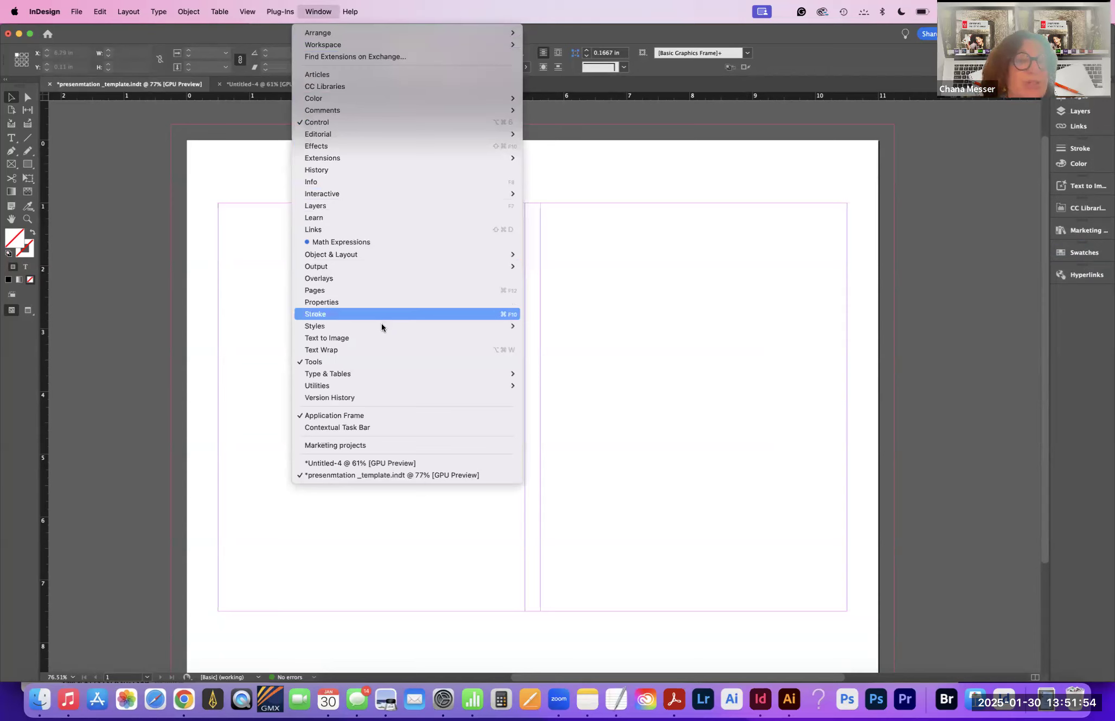
click(590, 337)
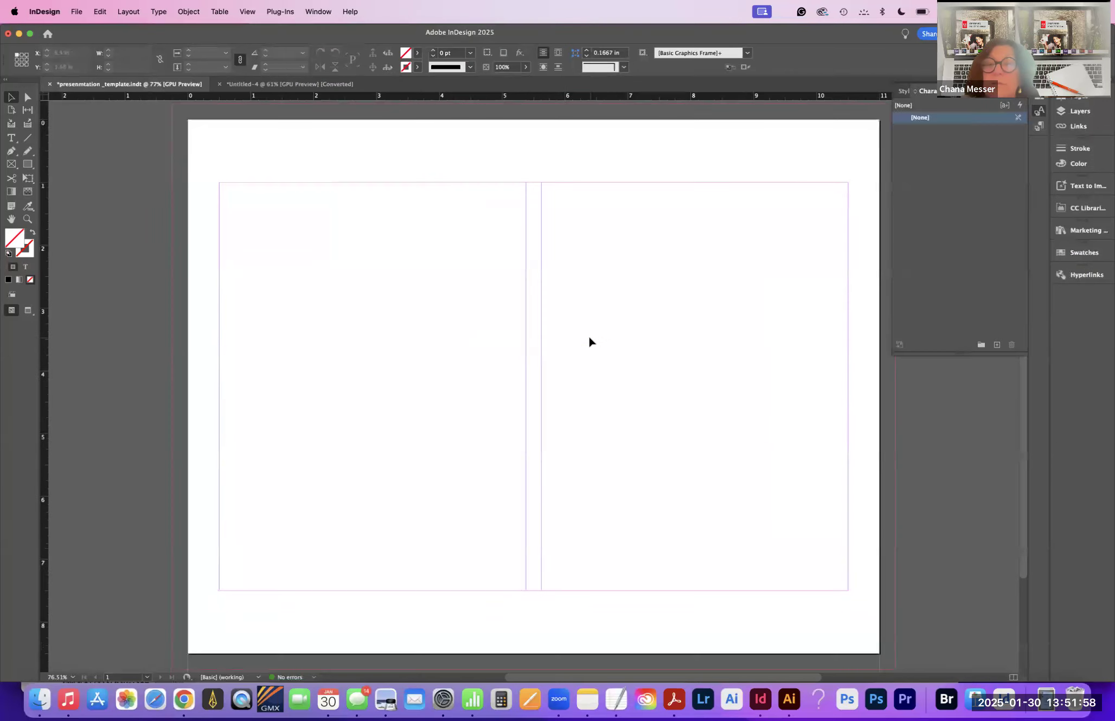
drag(926, 90, 1070, 285)
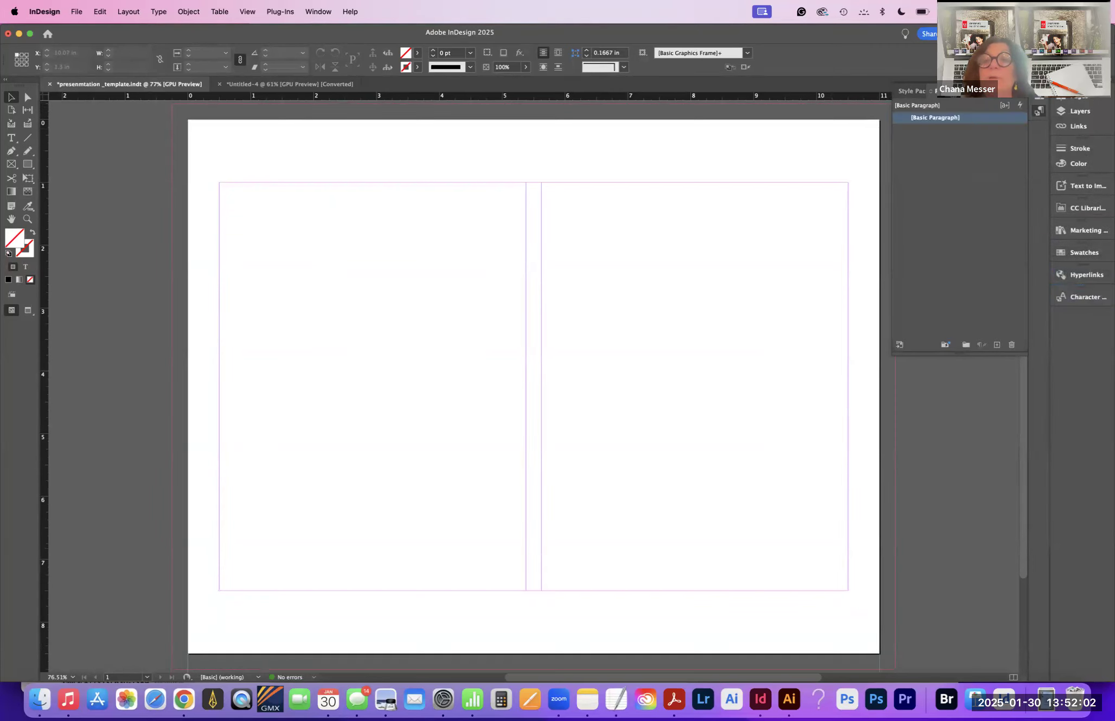
drag(959, 93, 1072, 306)
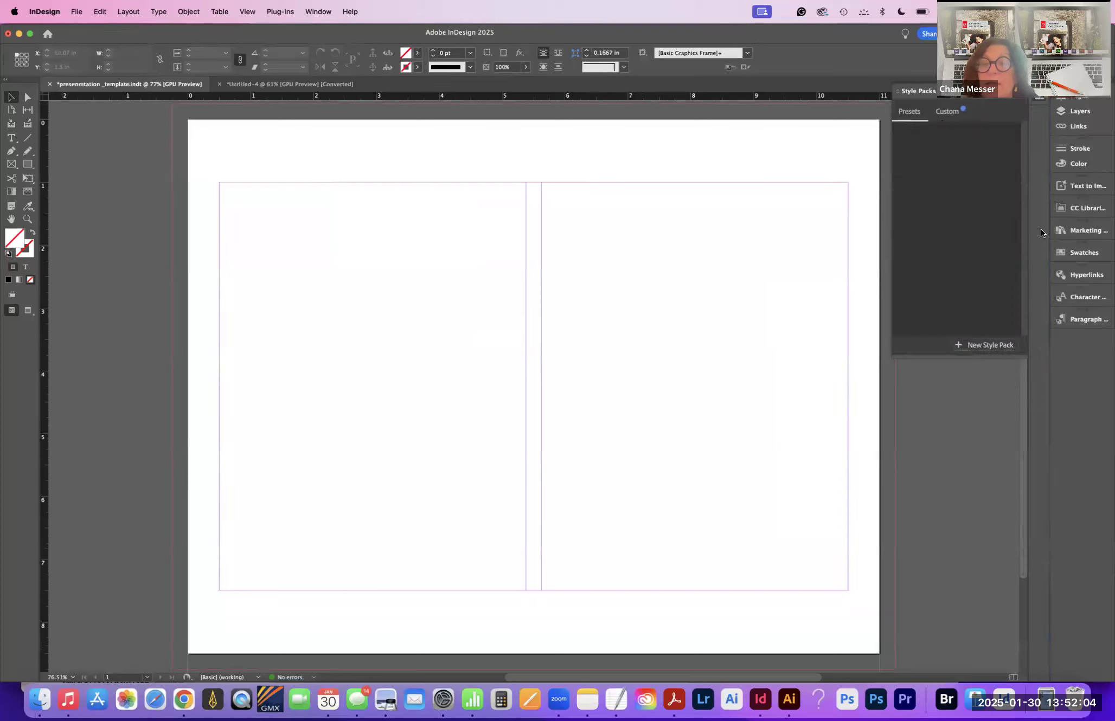
drag(914, 89, 1068, 337)
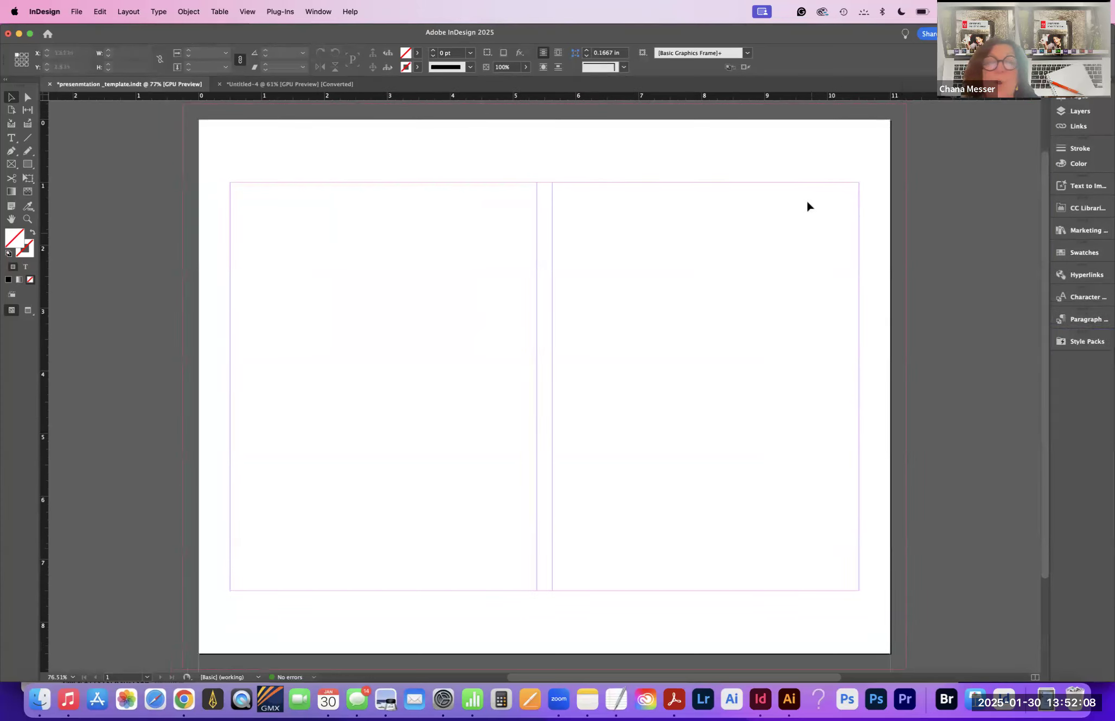
Step: Show the Object Styles panel and dock it below Style Packs
click(314, 8)
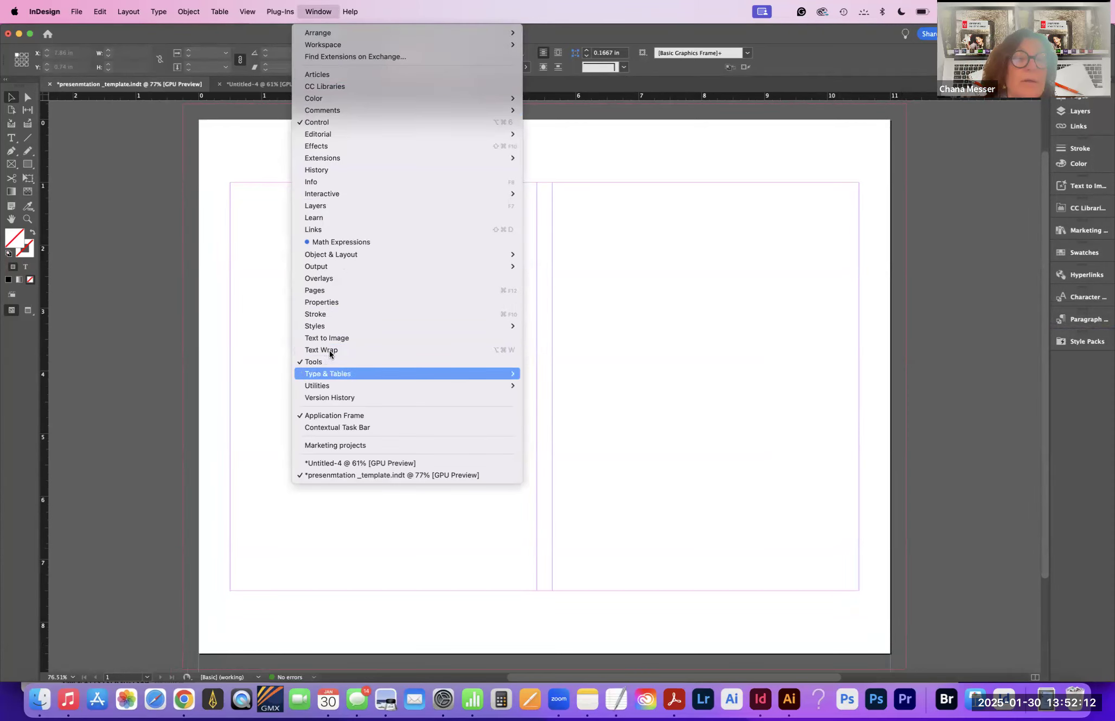
click(578, 347)
drag(350, 216, 1052, 374)
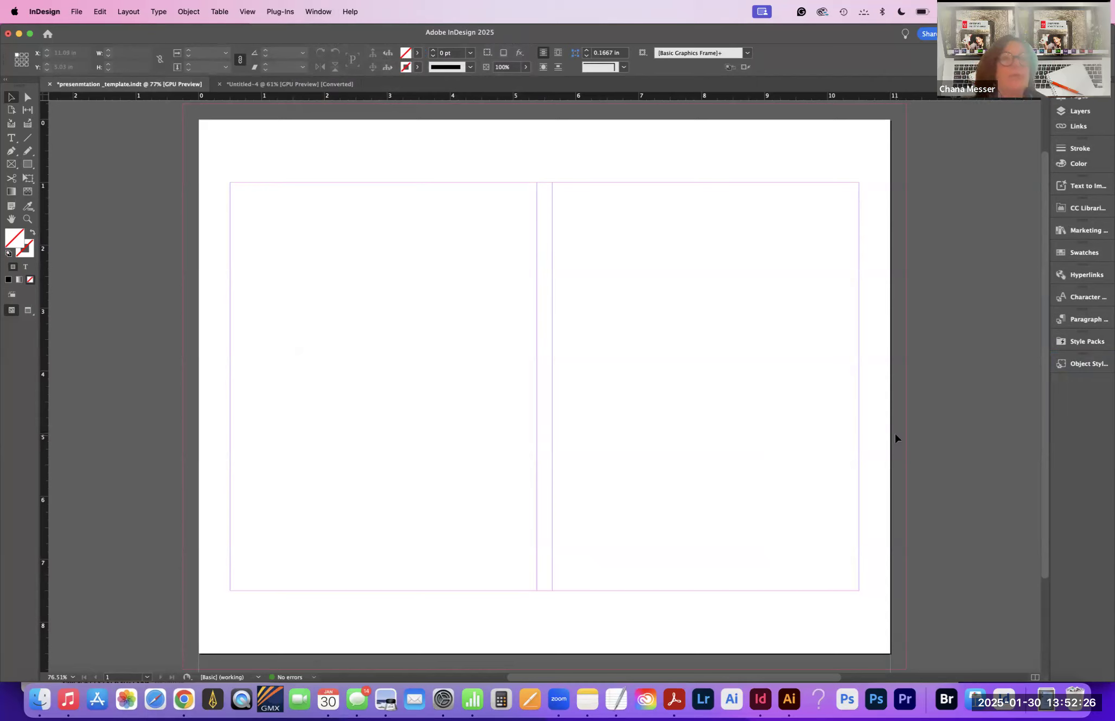
Step: Save a new workspace named with the presenter's first name plus "_Mareketing", capturing panel locations and menu customization
click(327, 9)
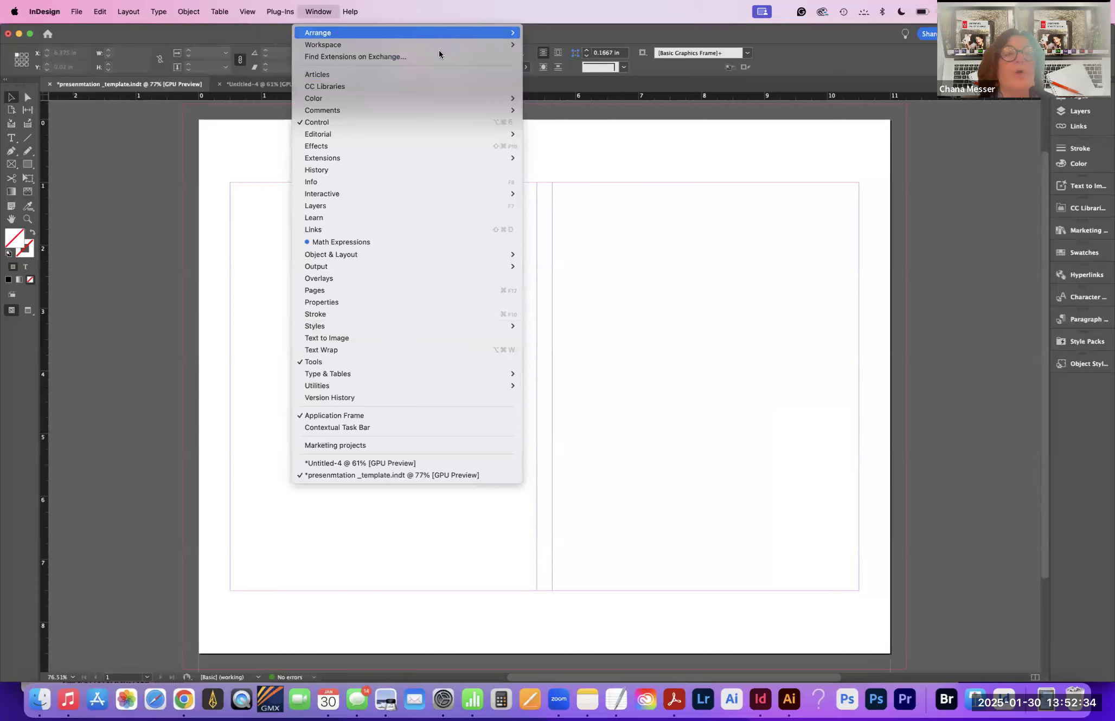
click(588, 185)
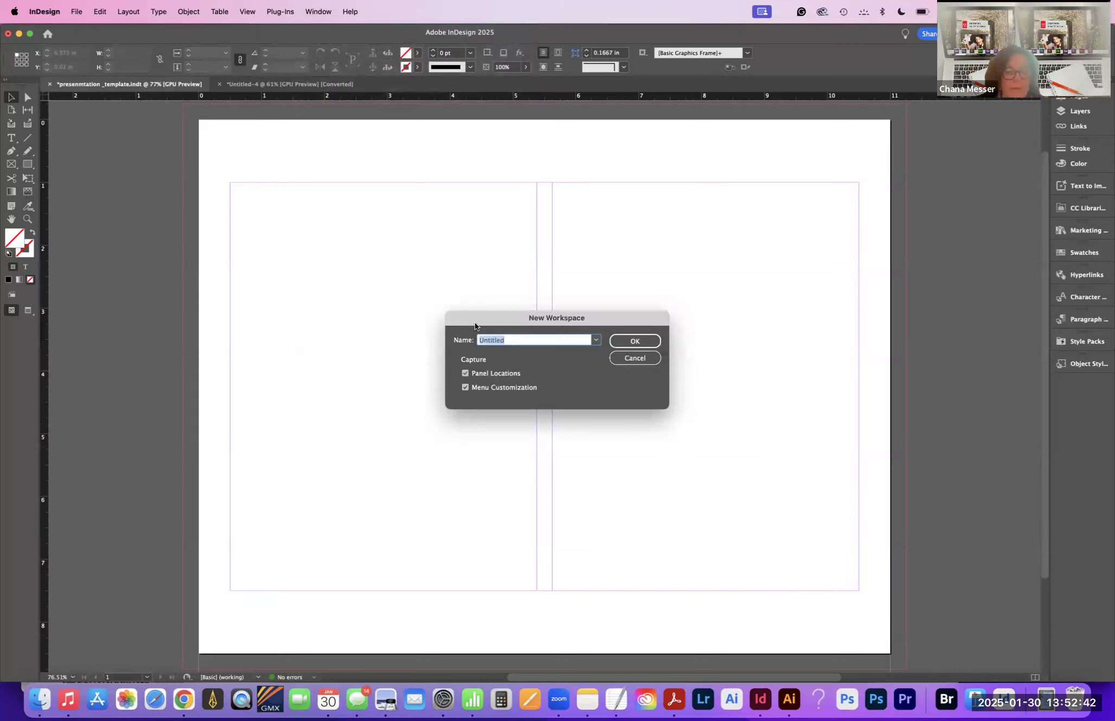
text(Chana_Mareketing)
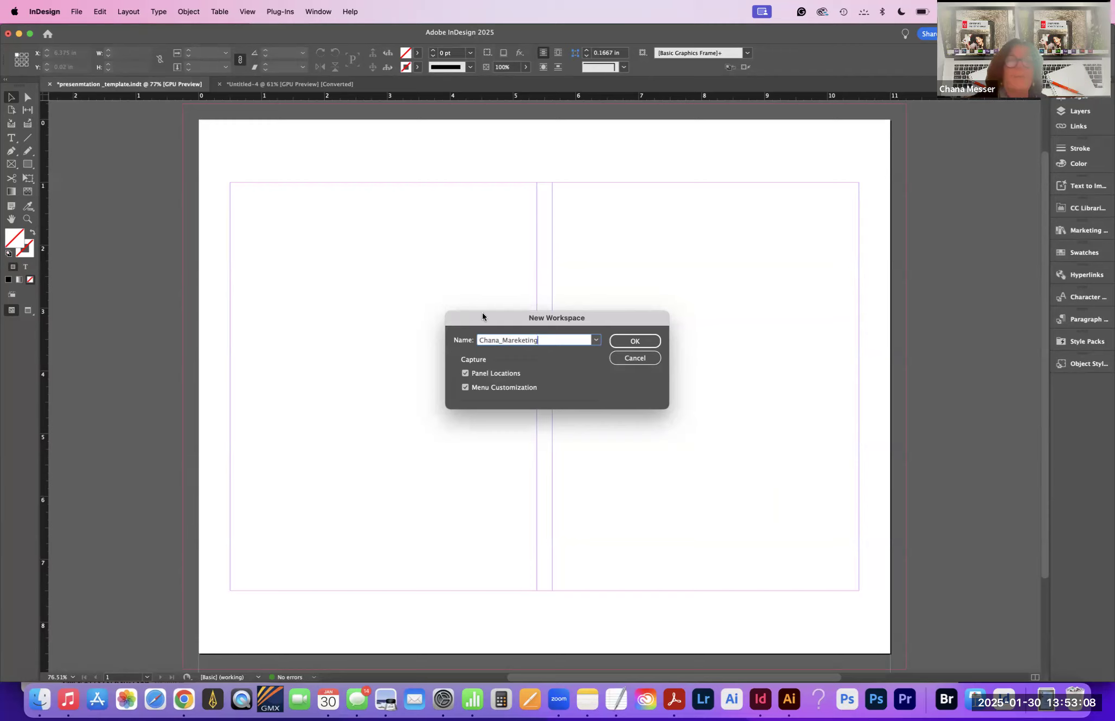
click(626, 342)
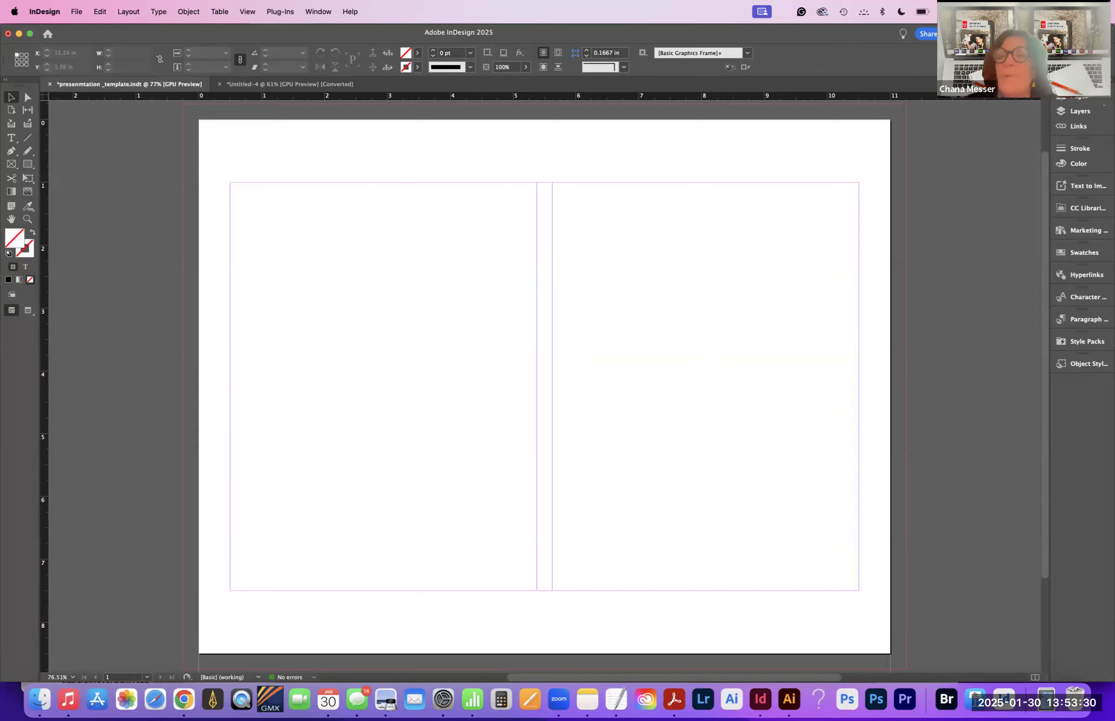
Step: Float the Pages panel over the document, enlarge it, and give its parent pages section more height
click(1101, 100)
drag(931, 97, 651, 139)
drag(760, 334, 822, 574)
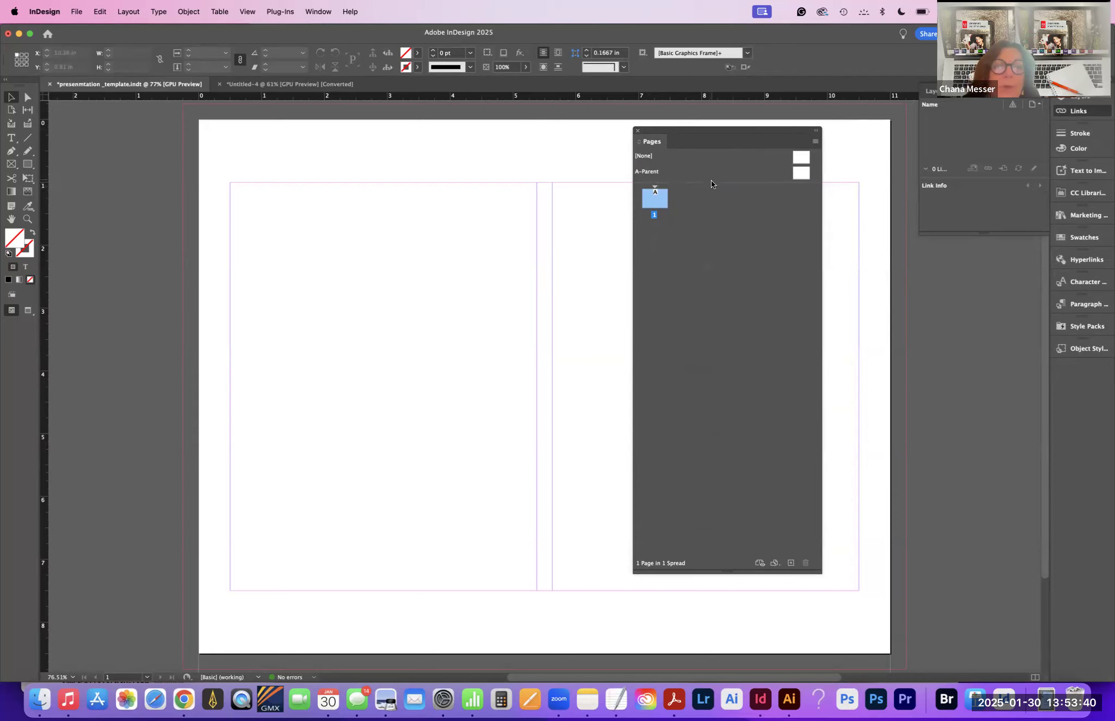
key(super+shift+p)
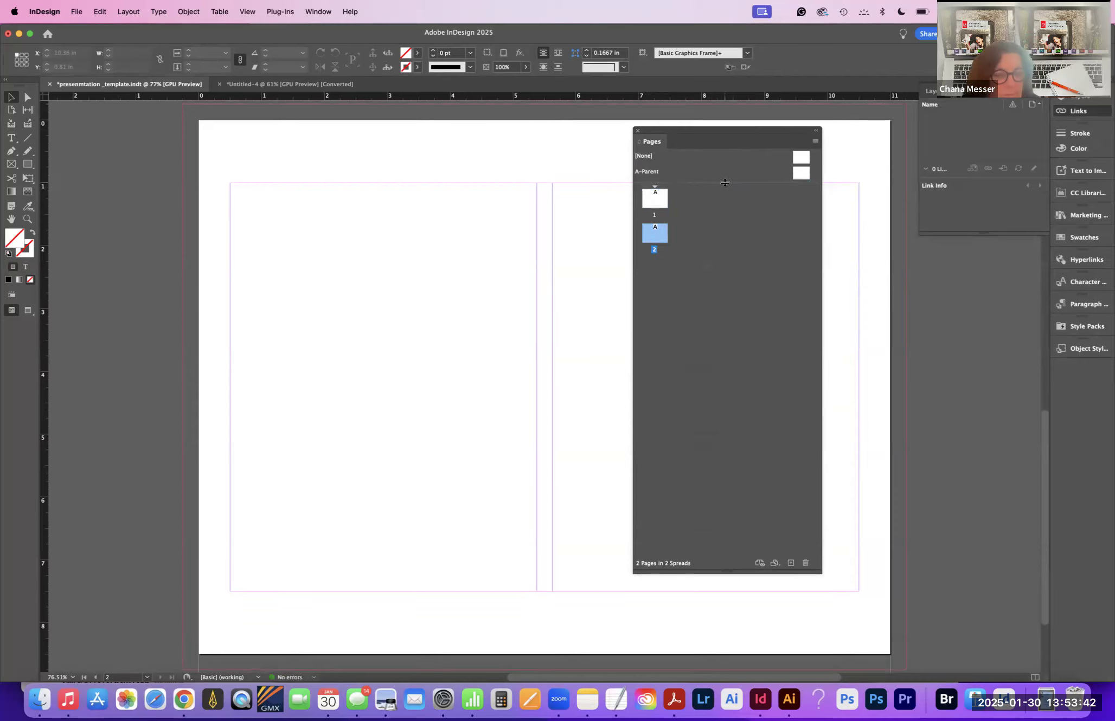
key(super+z)
drag(725, 183, 733, 233)
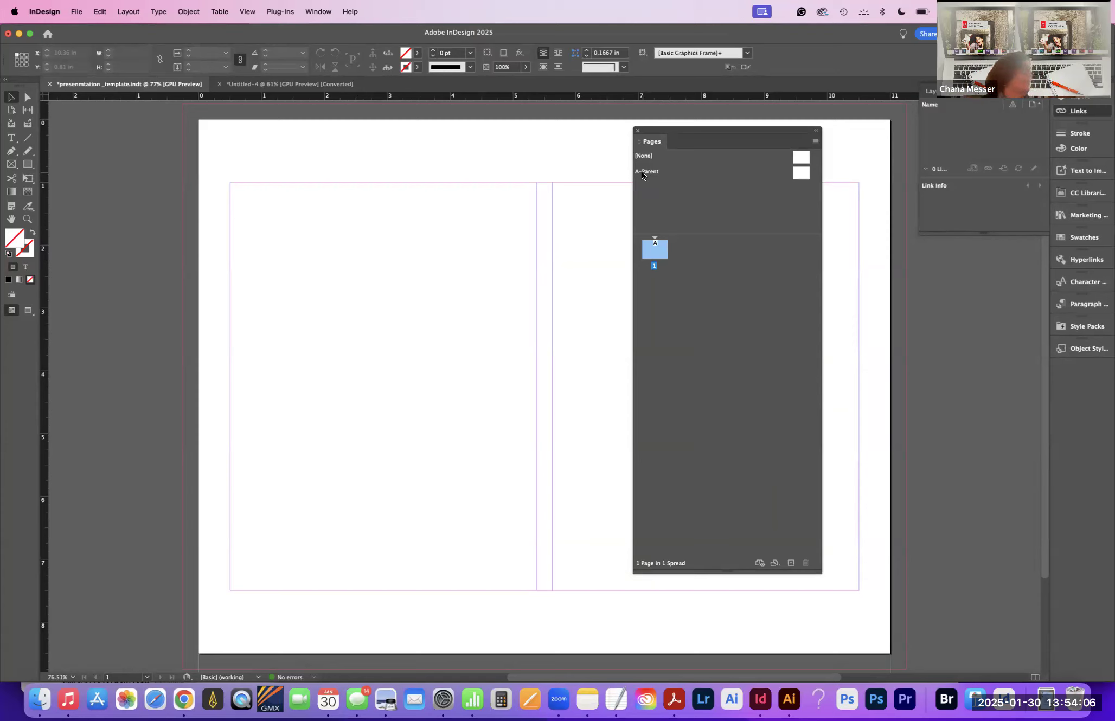
Step: Rename the A-Parent page to "opening page", keeping prefix A
click(801, 173)
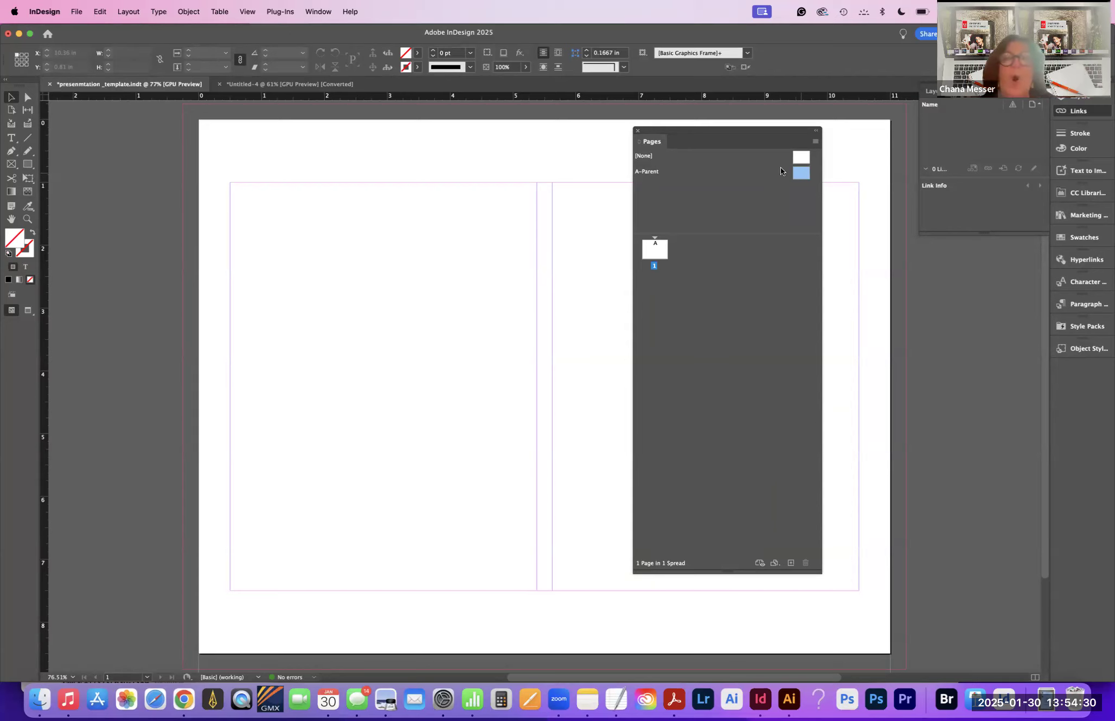
right_click(646, 174)
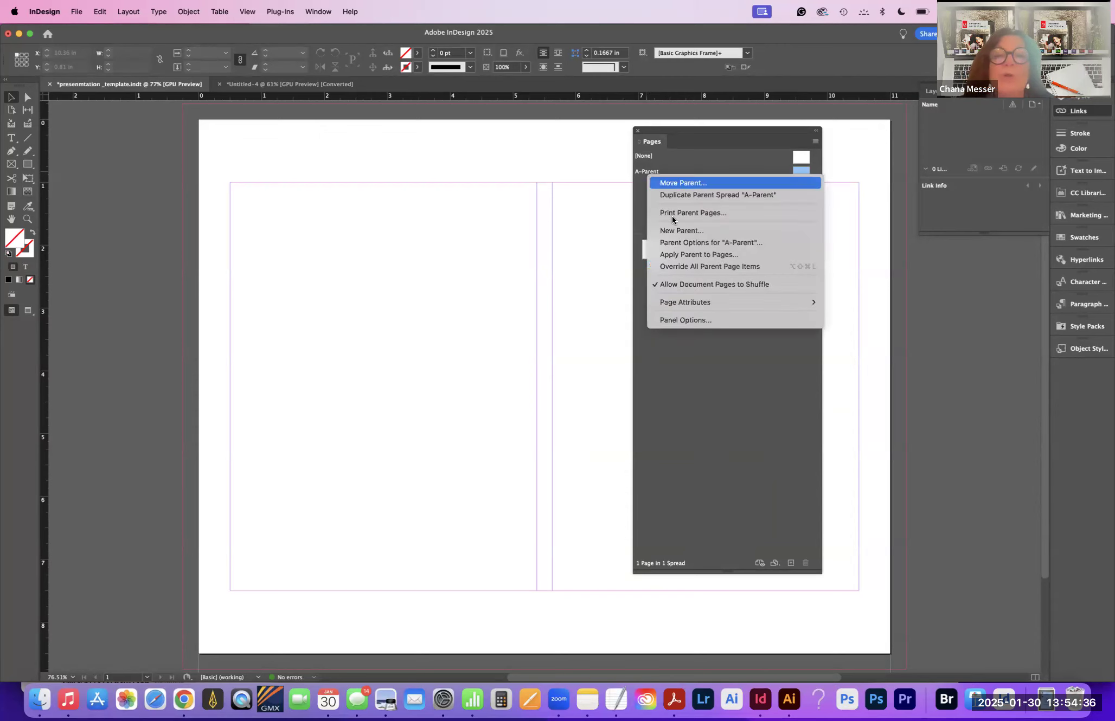
click(688, 244)
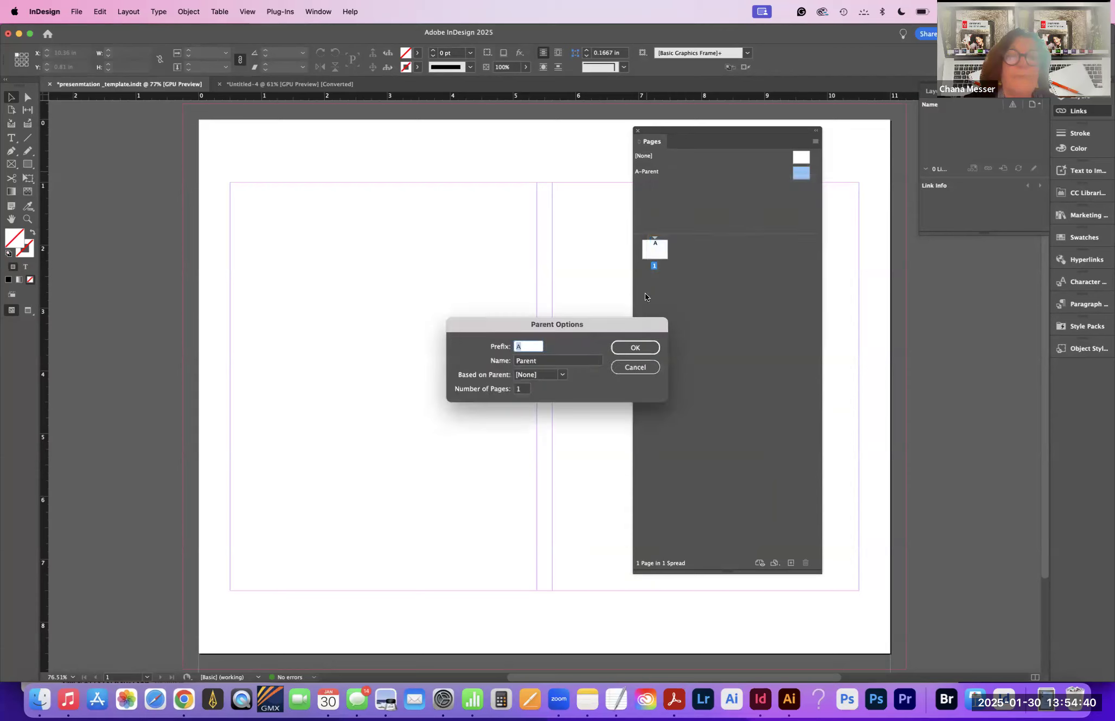
key(Tab)
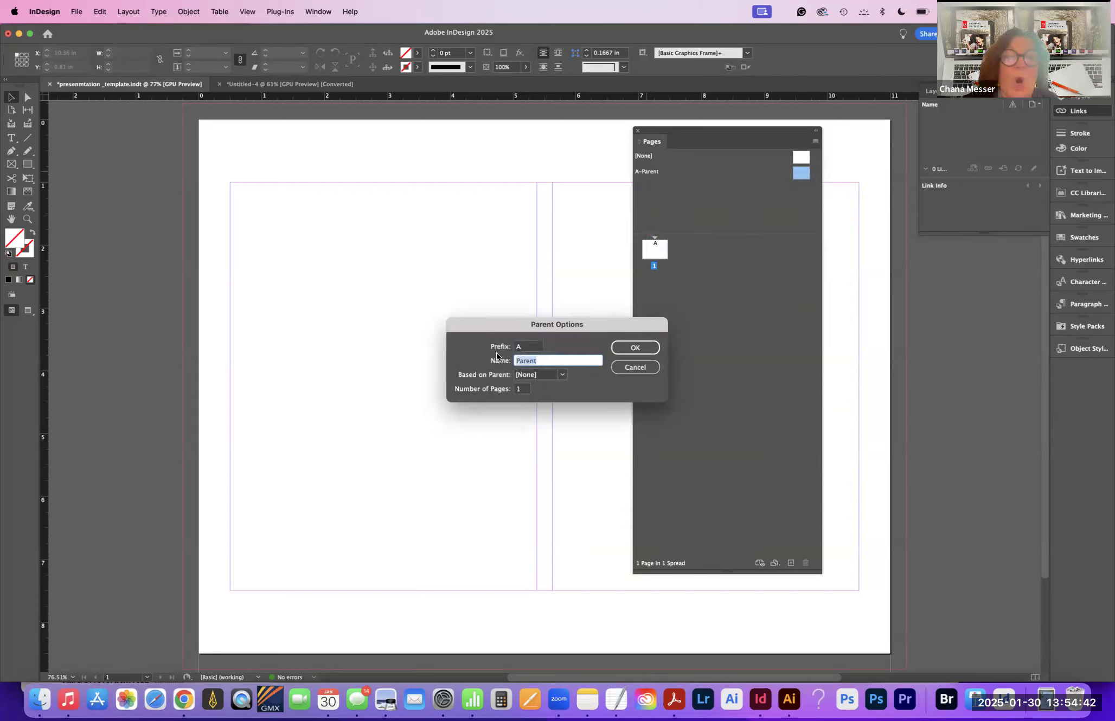
text(opening page)
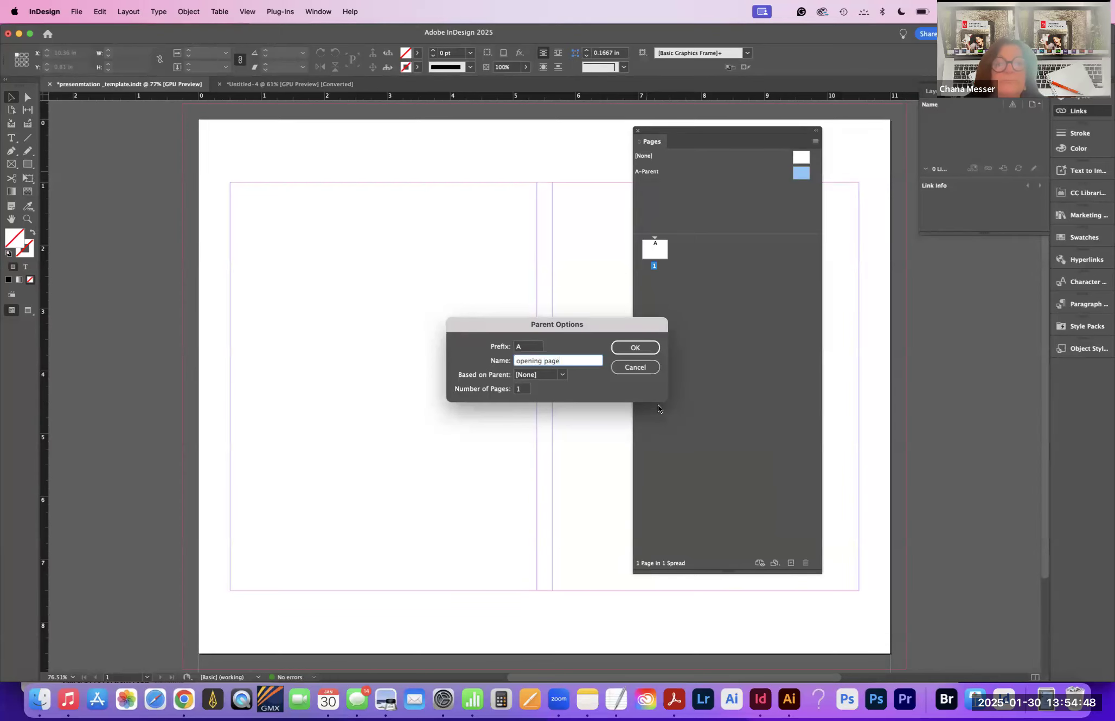
click(639, 347)
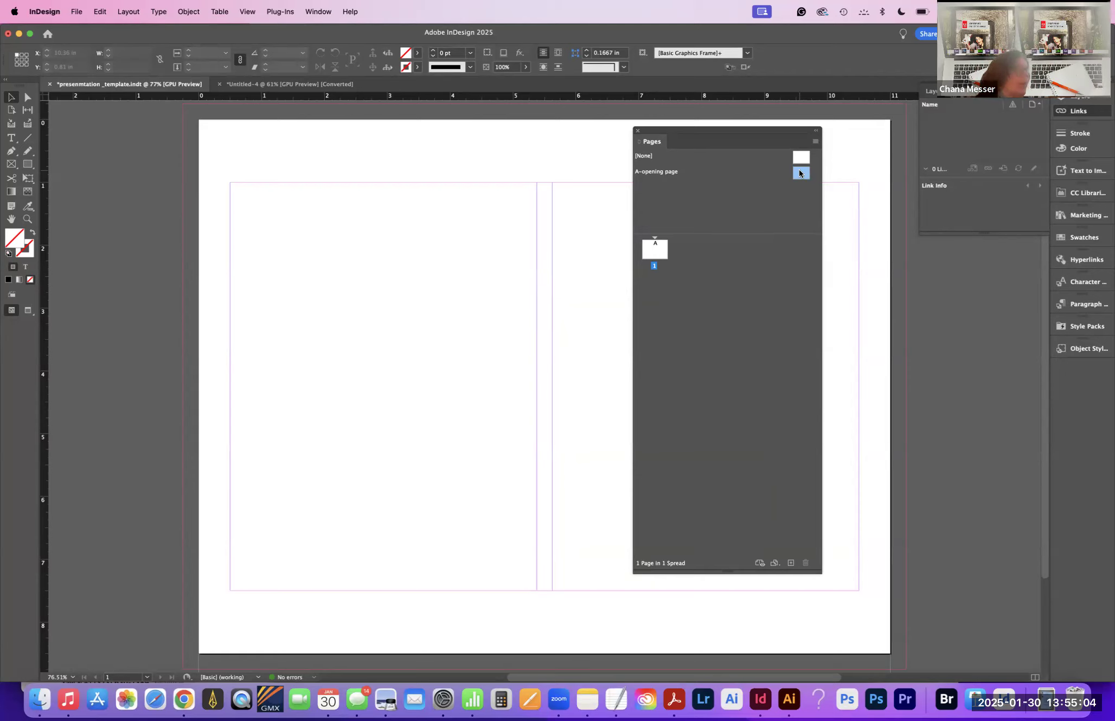
drag(678, 131, 797, 196)
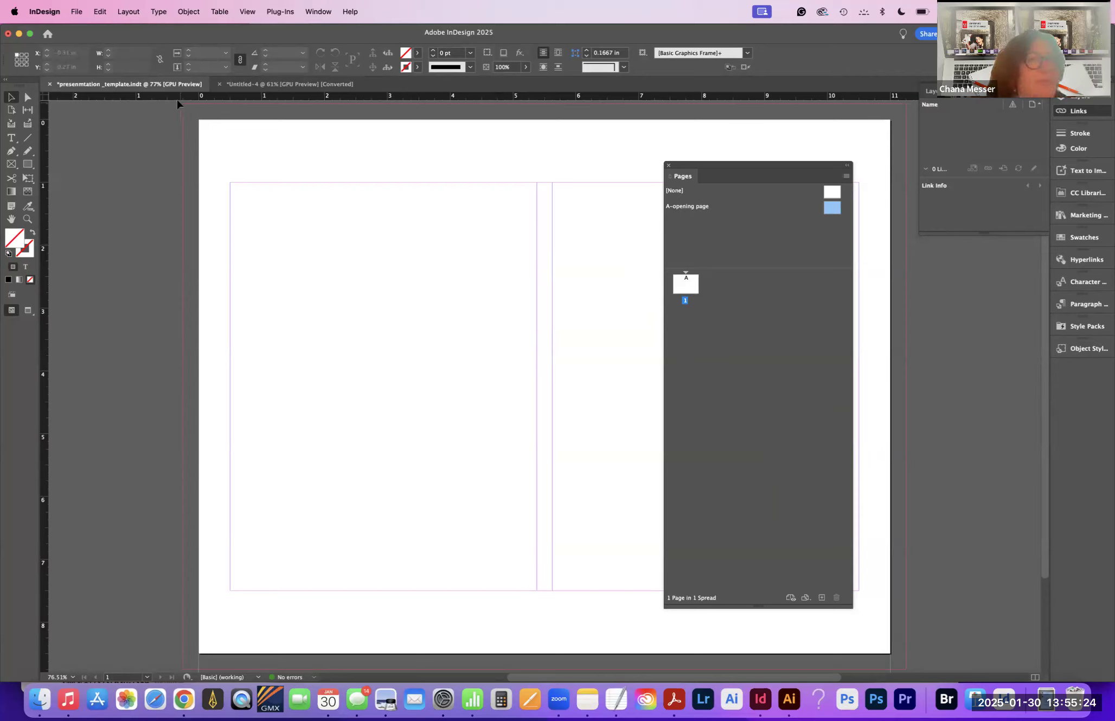
click(27, 165)
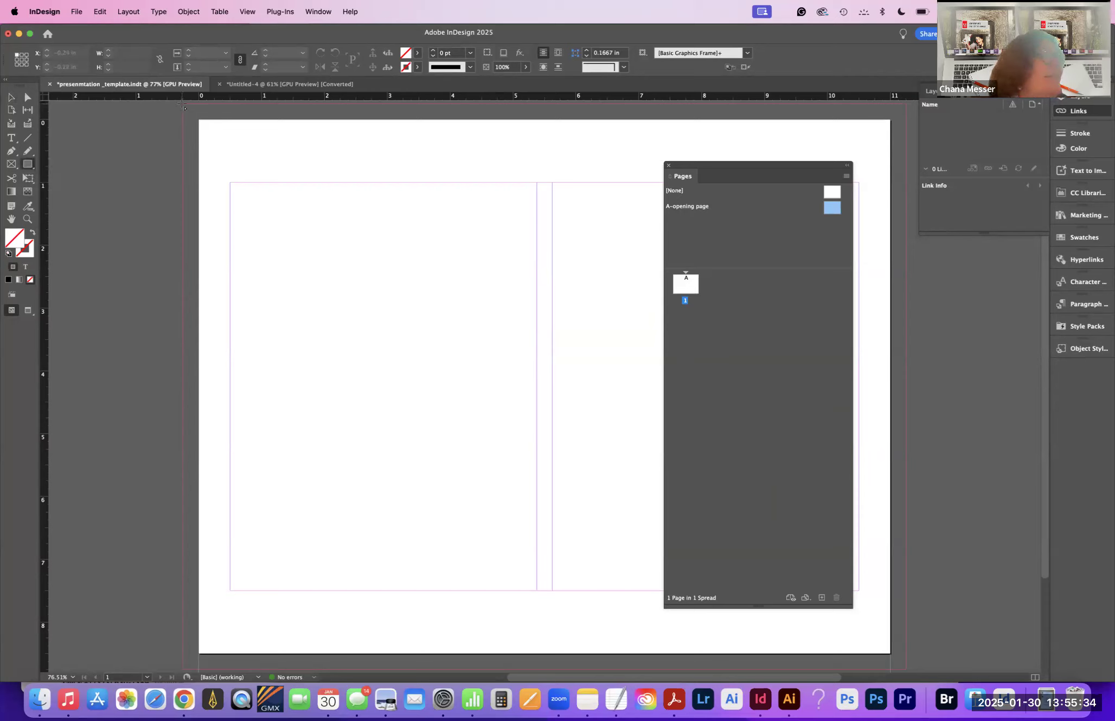
drag(183, 104, 906, 673)
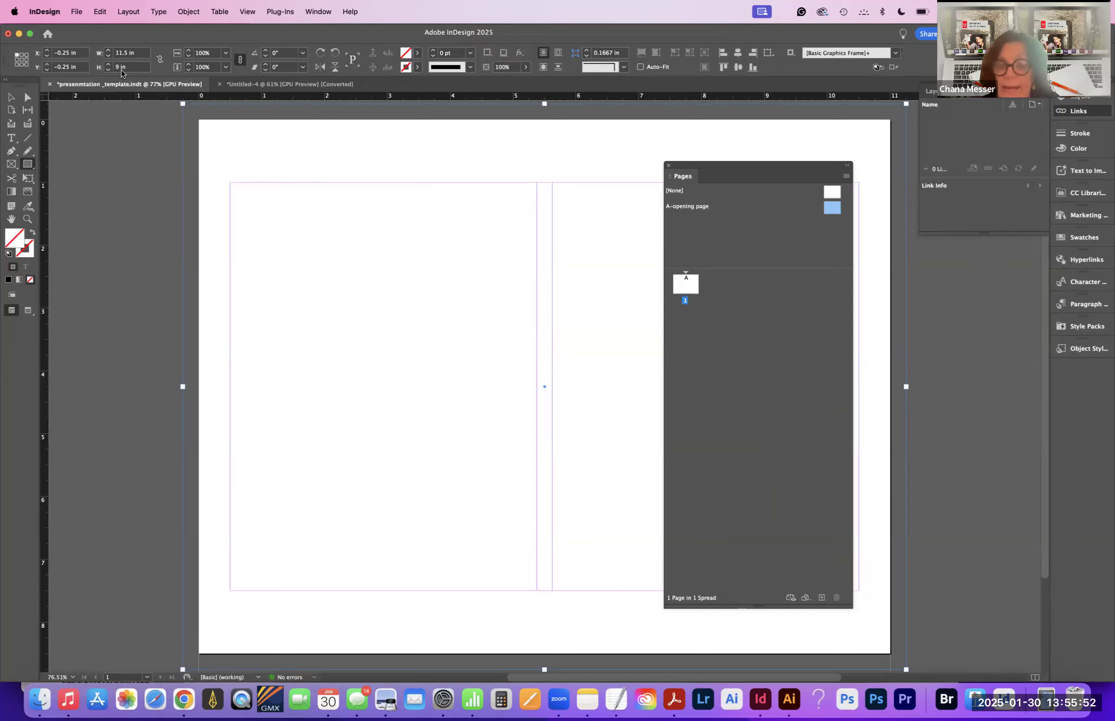
key(super+shift+a)
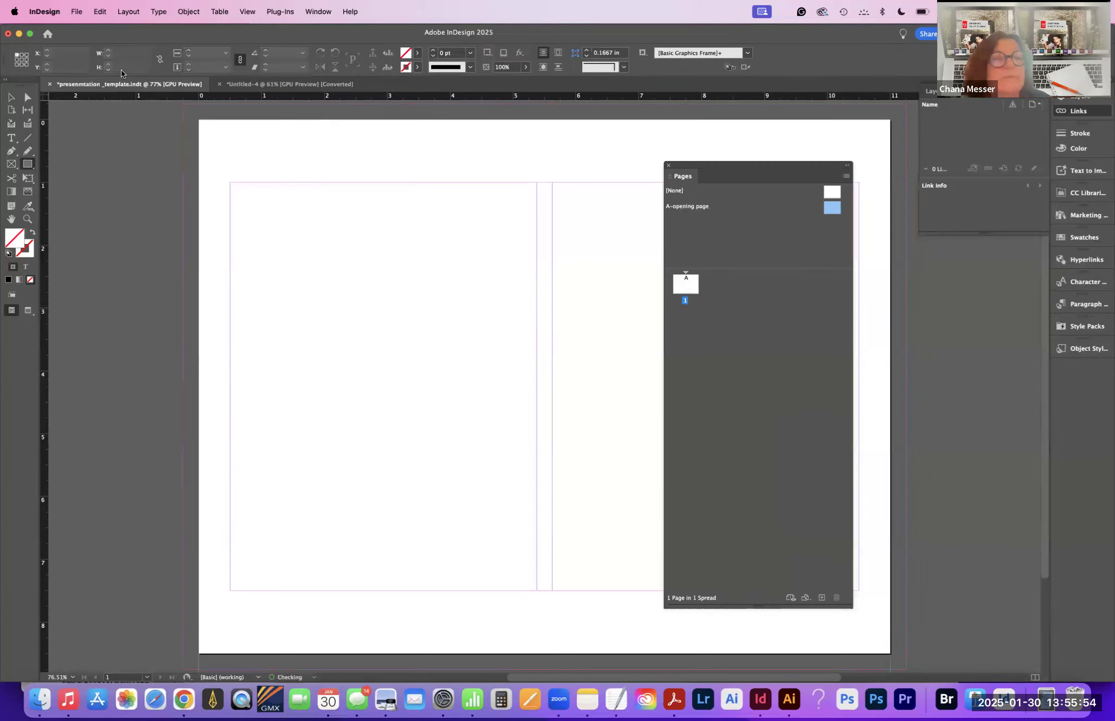
Step: Create a rectangle 11.5 in wide and 9 in high on page 1
click(333, 234)
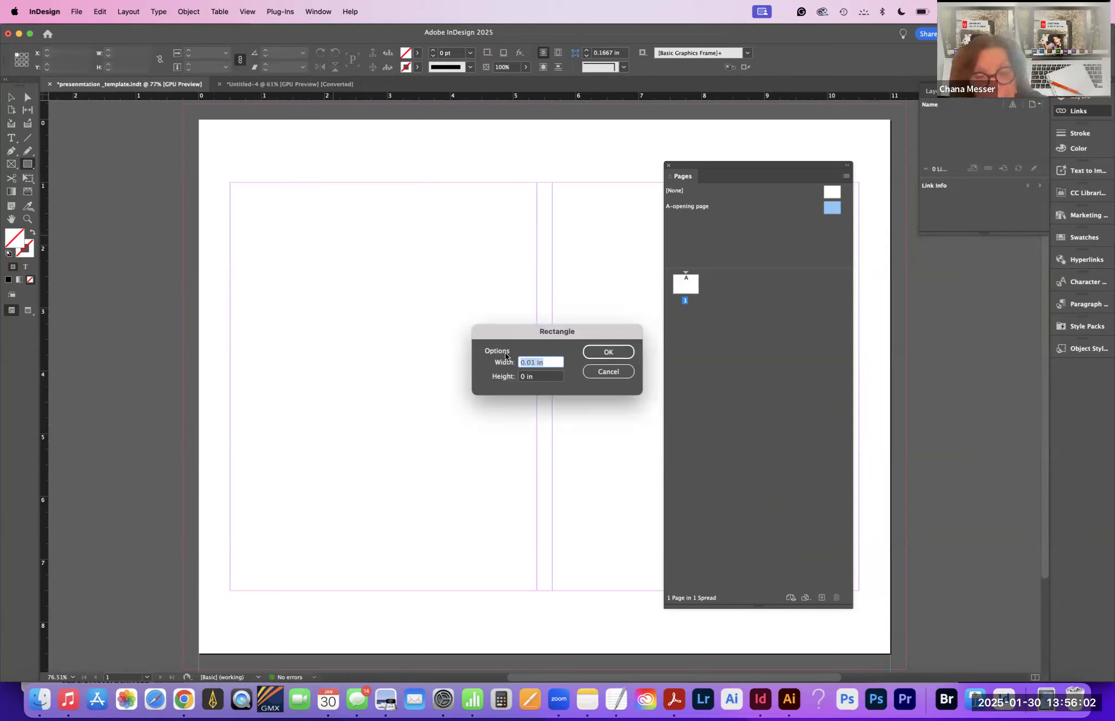
text(9)
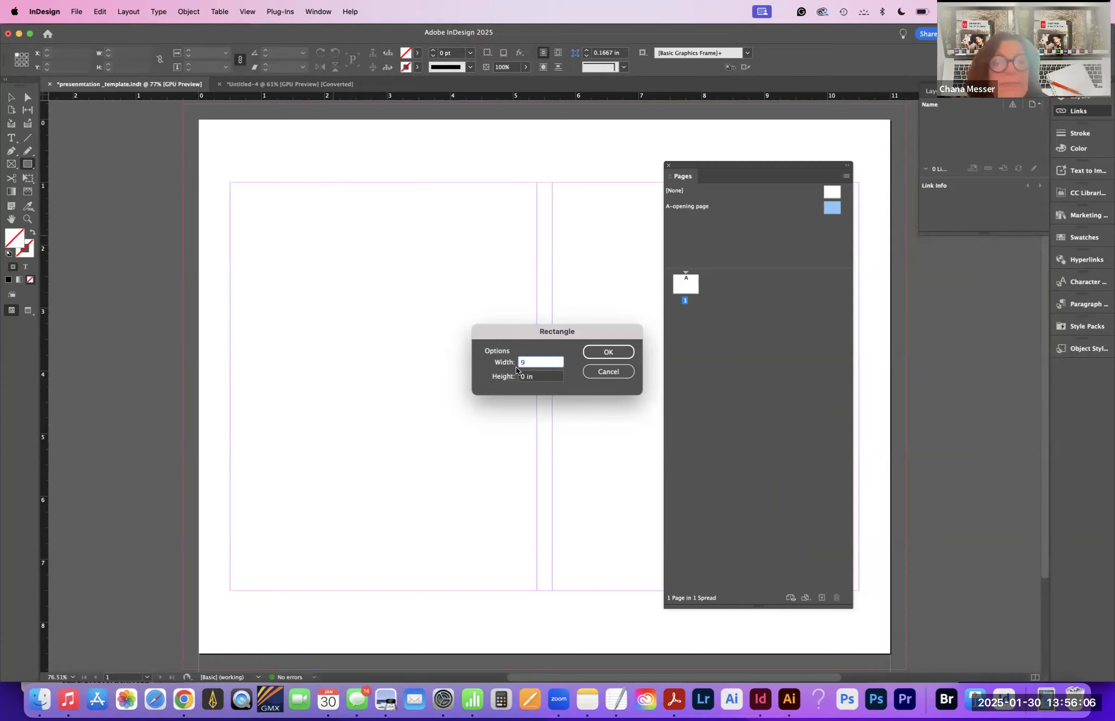
key(Tab)
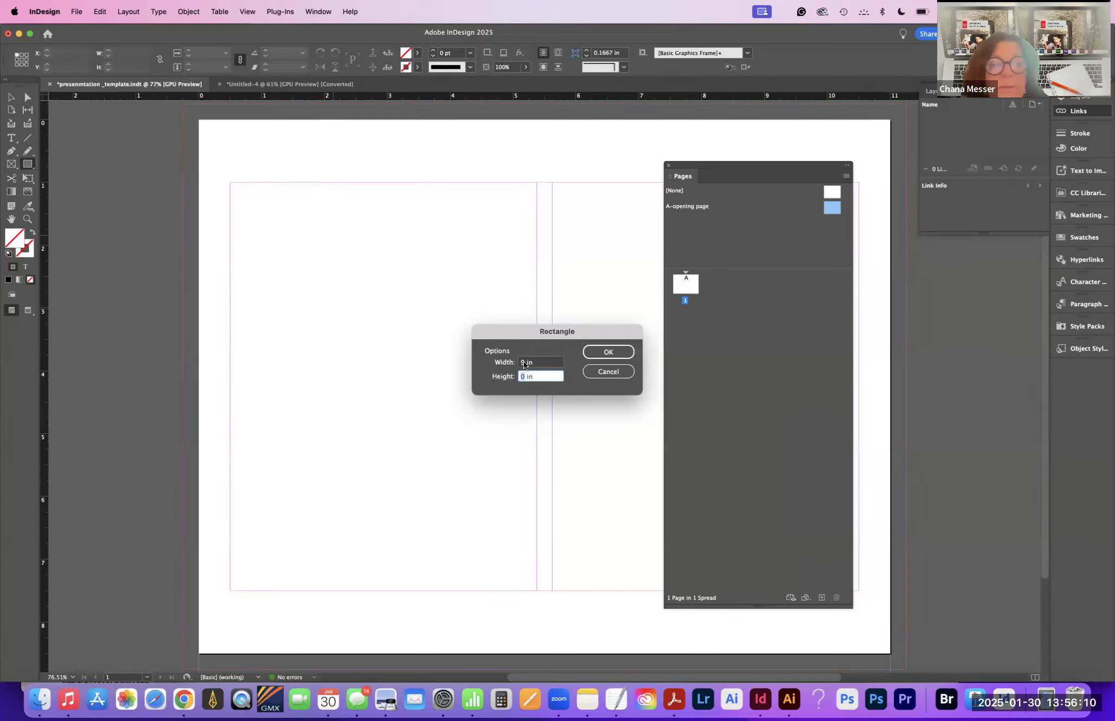
key(shift+Tab)
text(11.5)
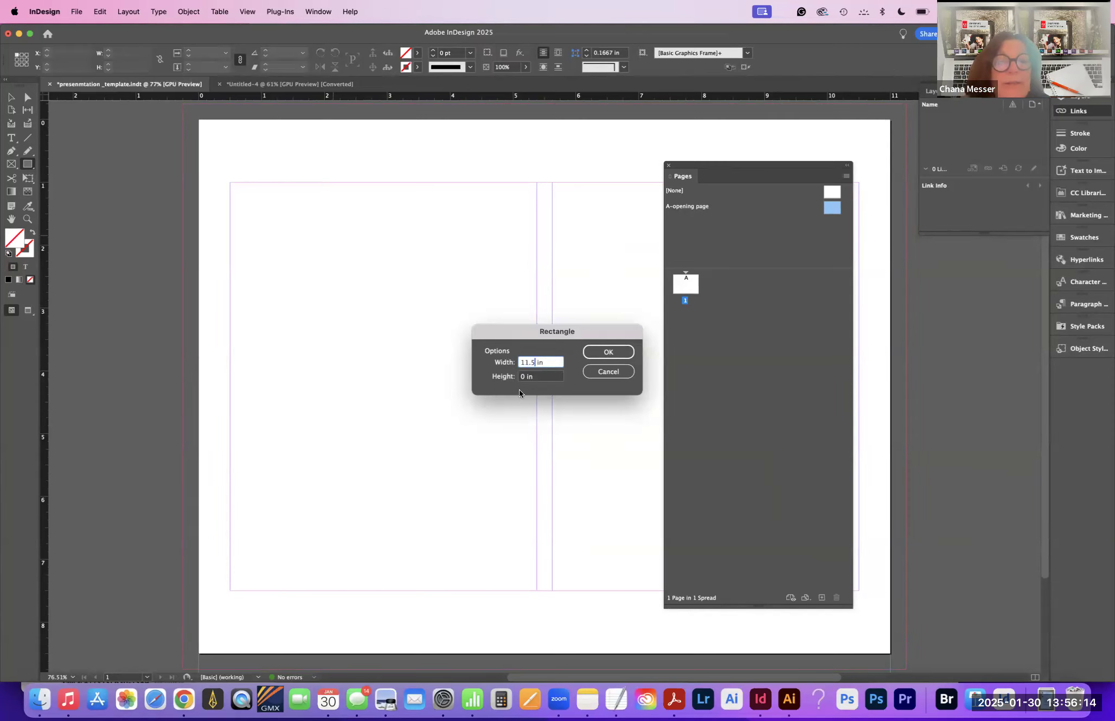
key(Tab)
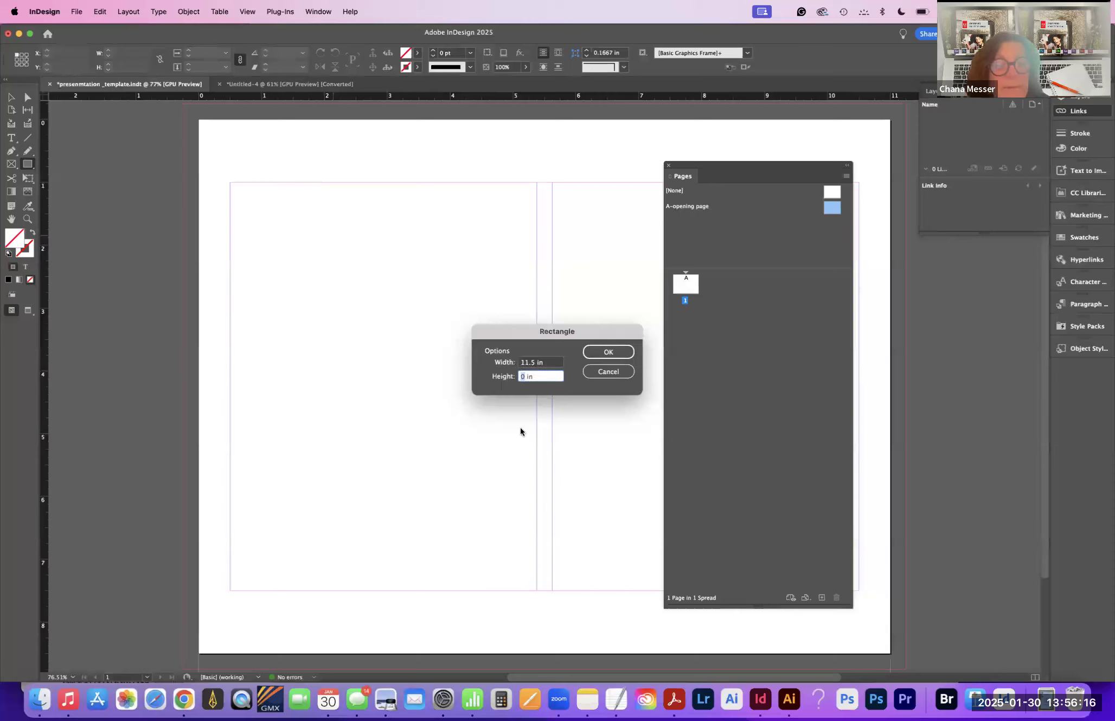
text(9)
click(608, 350)
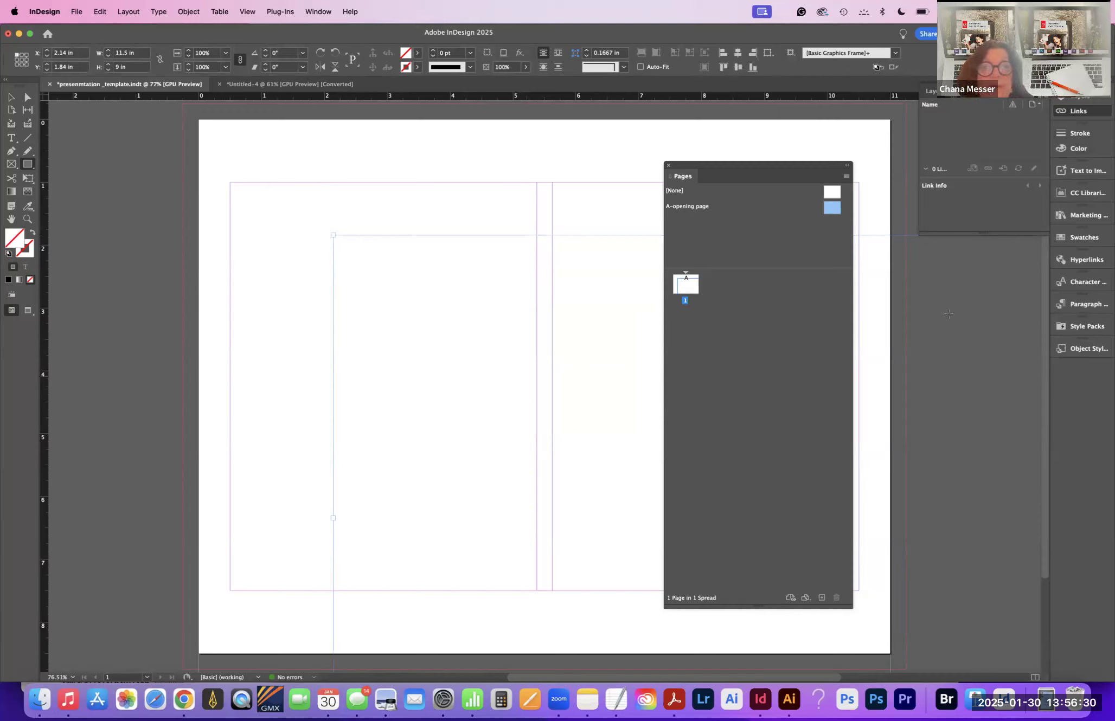
Step: Collapse the Links panel, show the Properties panel and float it beside the page
click(929, 93)
click(932, 91)
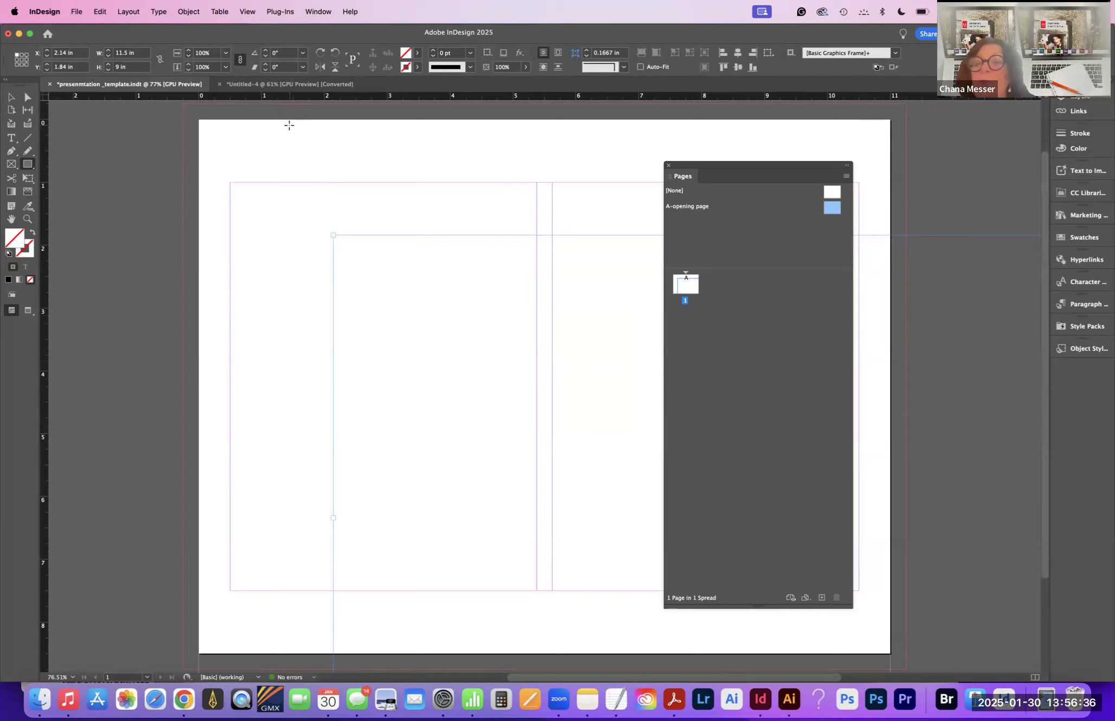
click(317, 9)
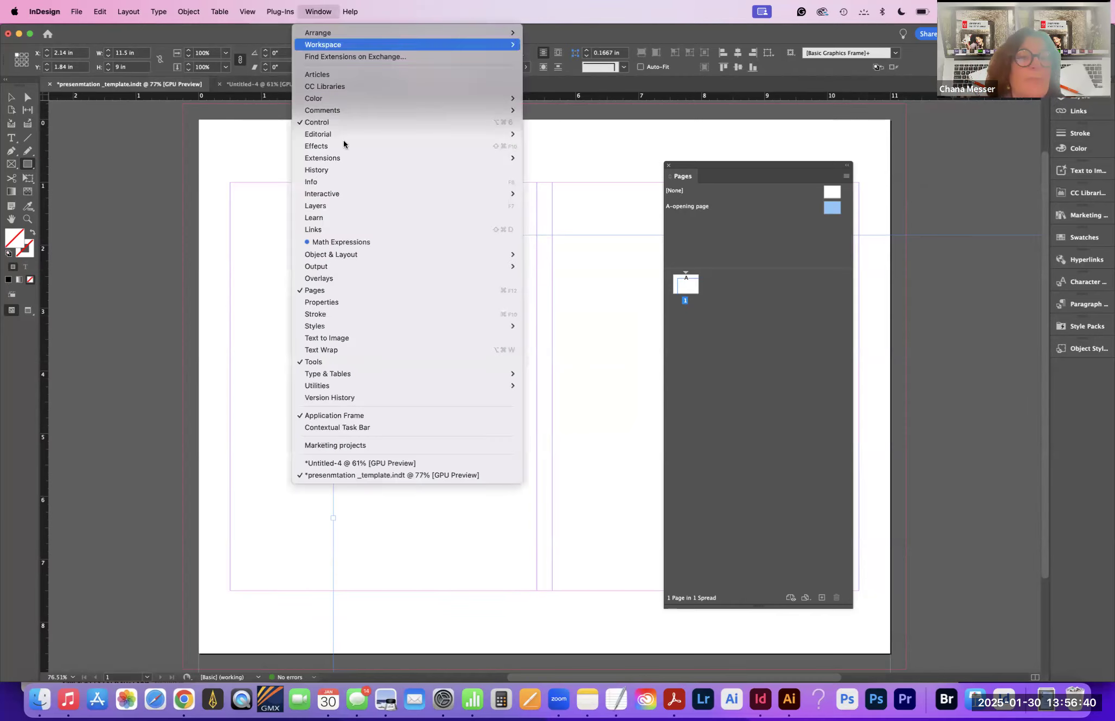
click(348, 301)
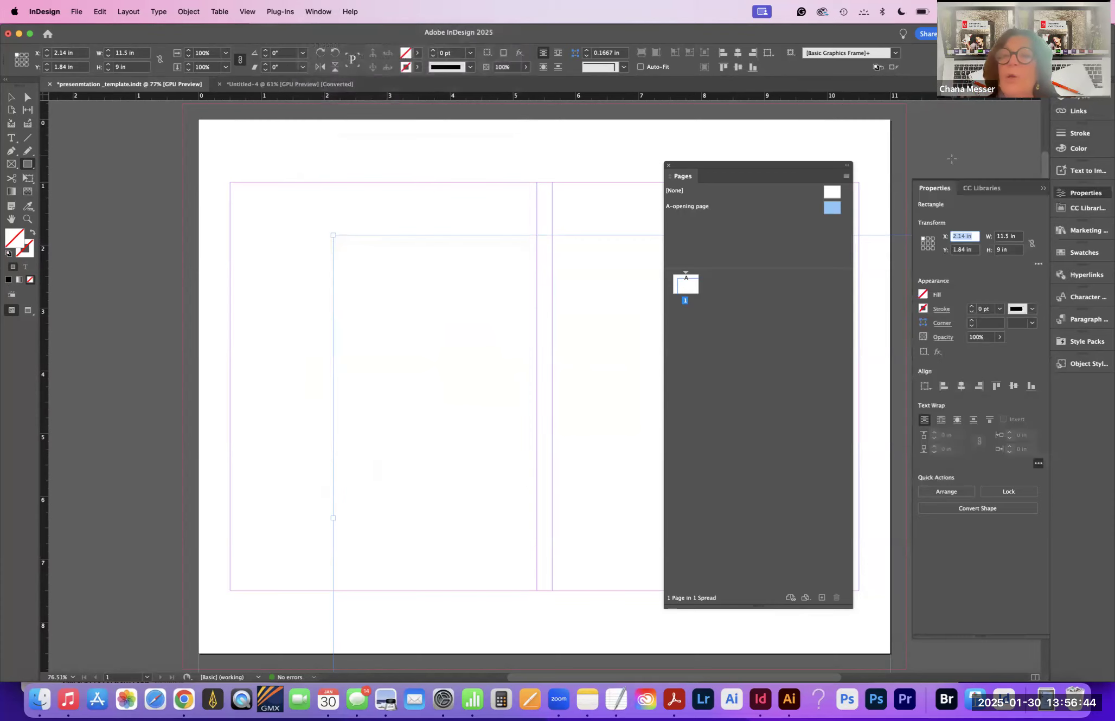
drag(930, 190, 144, 139)
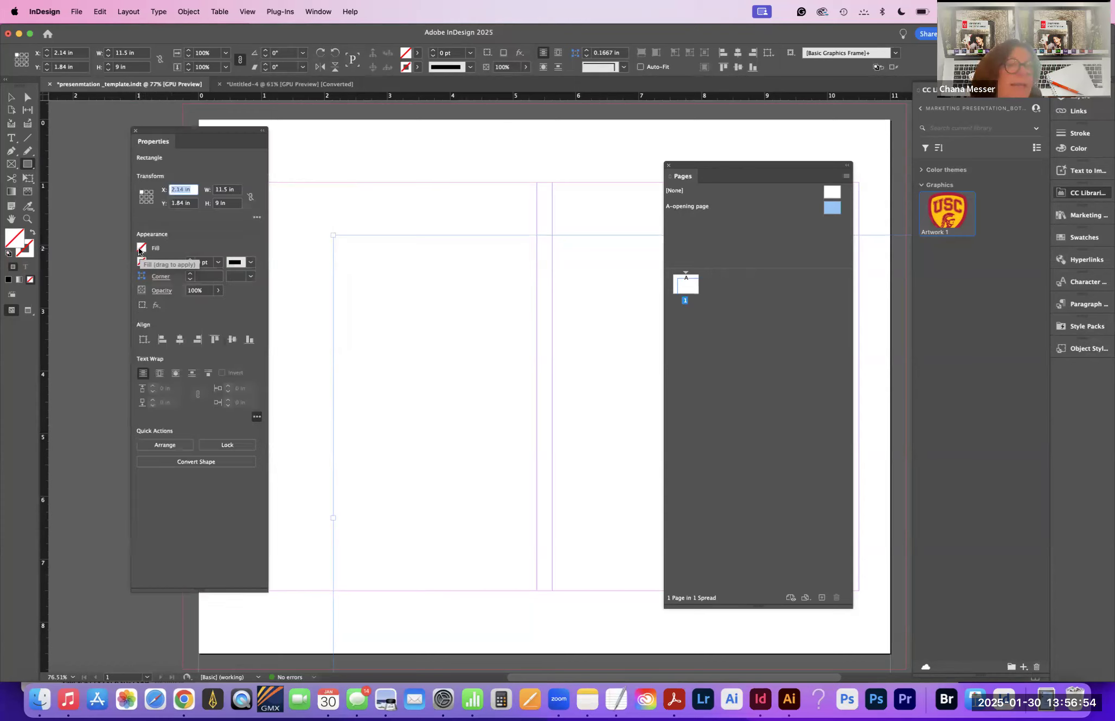
Step: Fill the rectangle with the golden C=4 M=37 Y=100 K=0 swatch from the Colorful_Theme group
click(141, 249)
scroll(132, 410, down, 2)
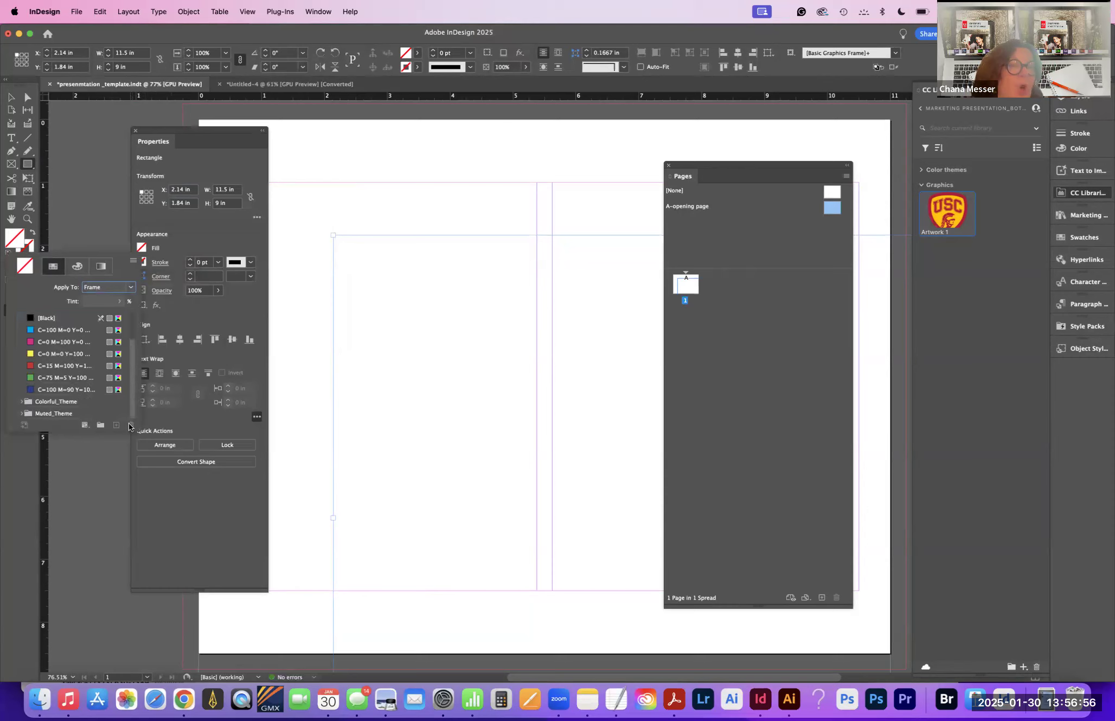
scroll(22, 404, up, 2)
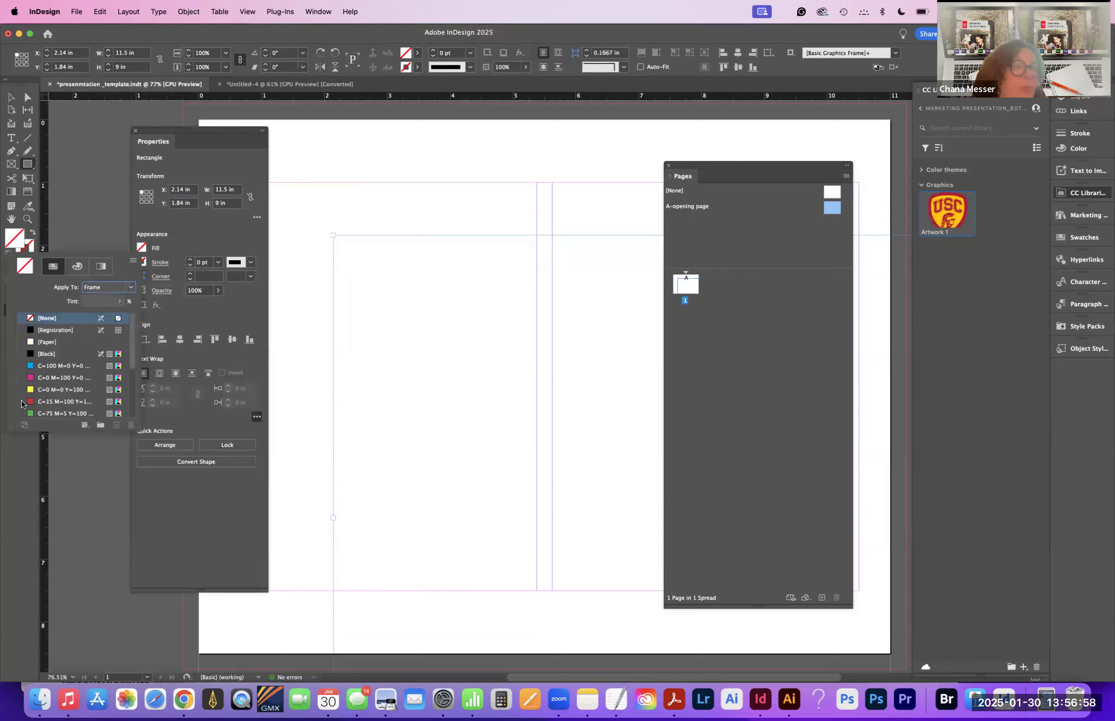
scroll(134, 375, down, 3)
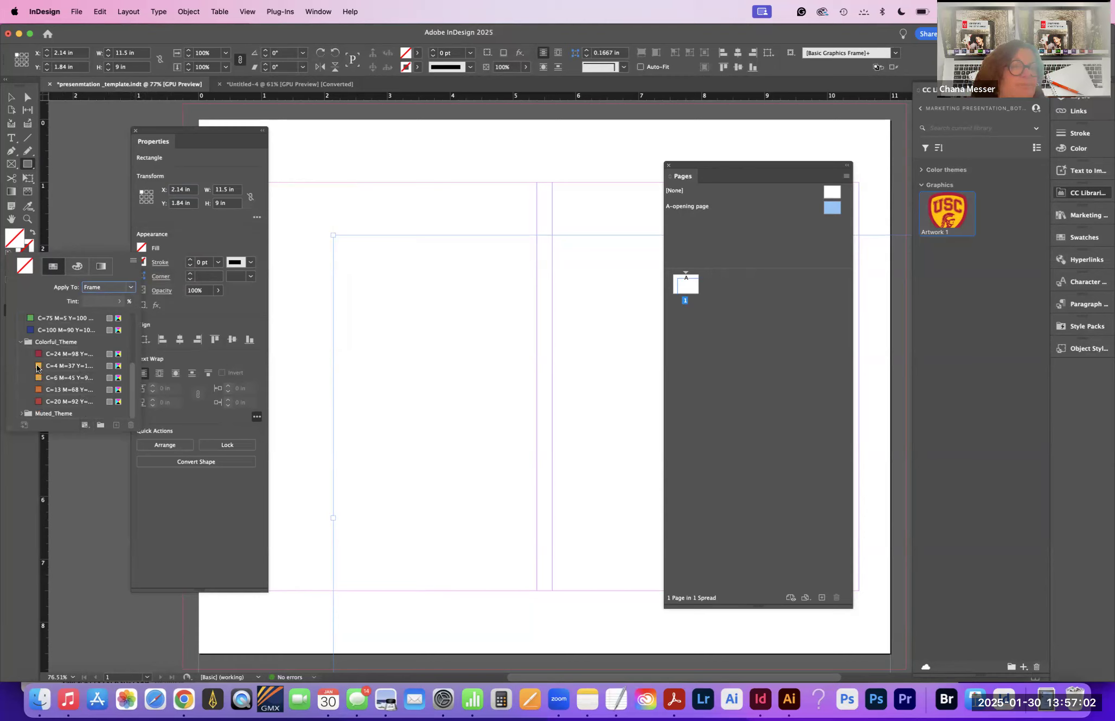
click(59, 366)
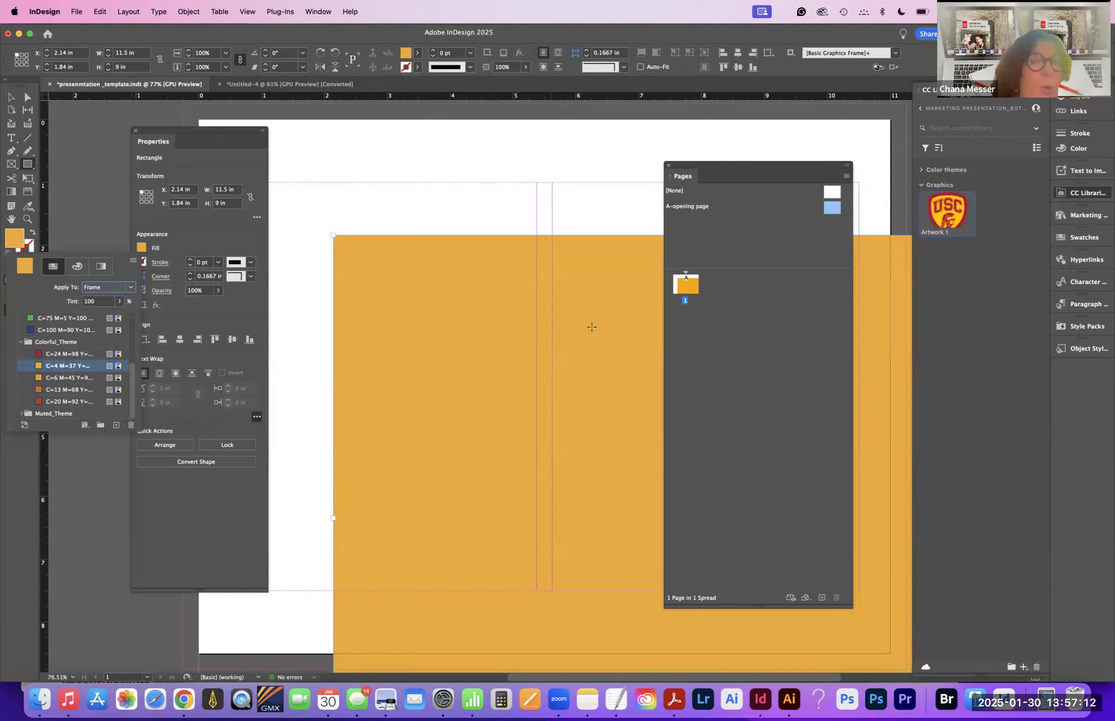
Step: Add a new 30% tint swatch of the C=4 M=37 Y=100 K=0 color as the rectangle's fill
click(133, 262)
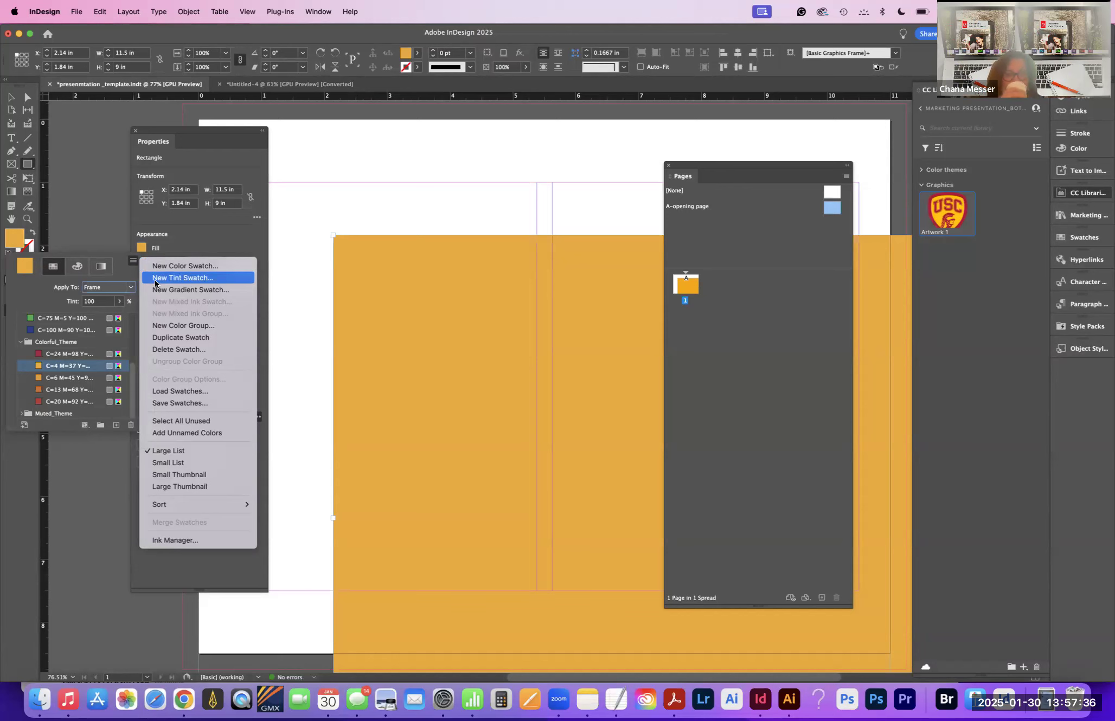
click(183, 278)
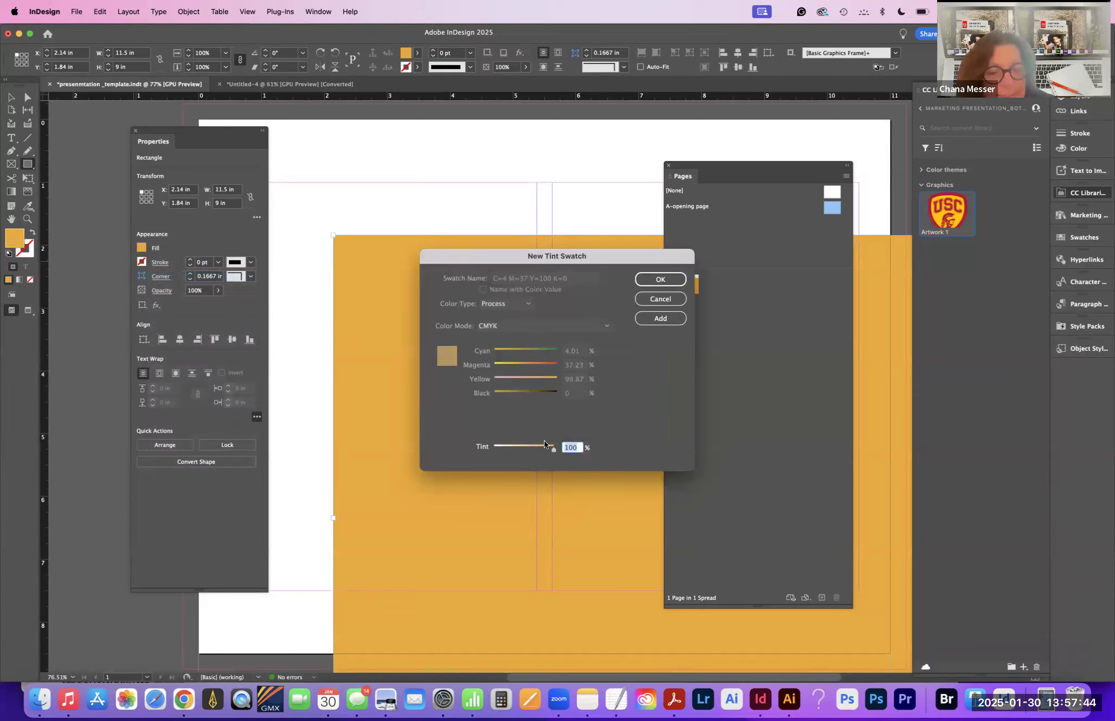
text(30)
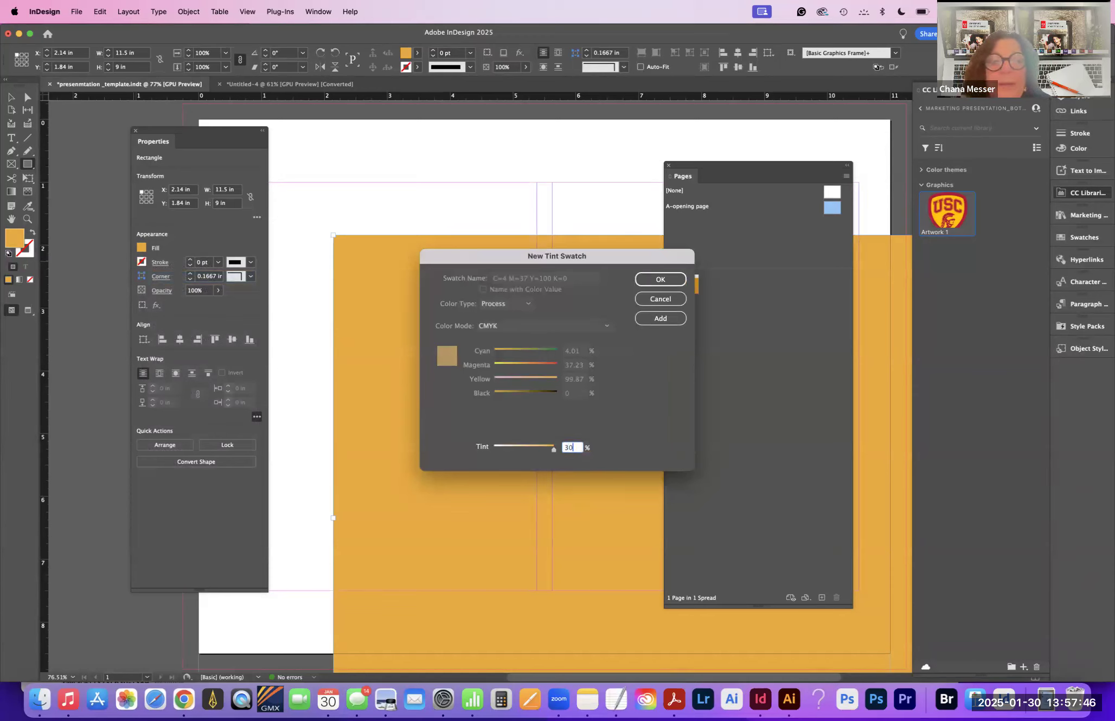
click(648, 318)
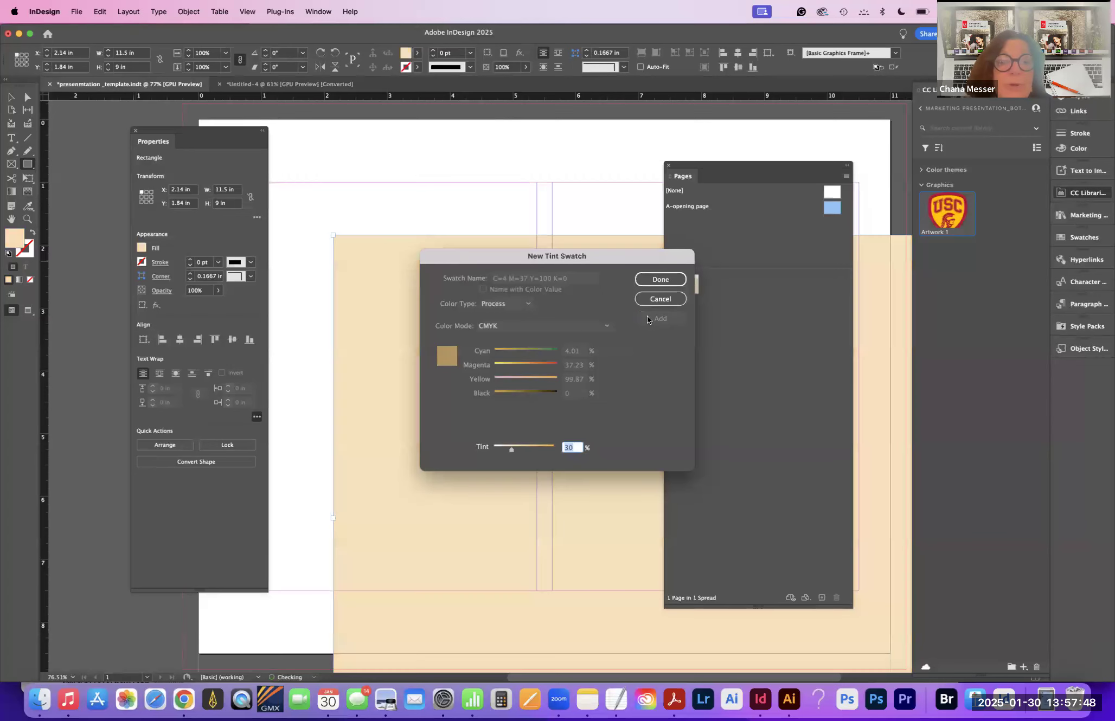
click(645, 283)
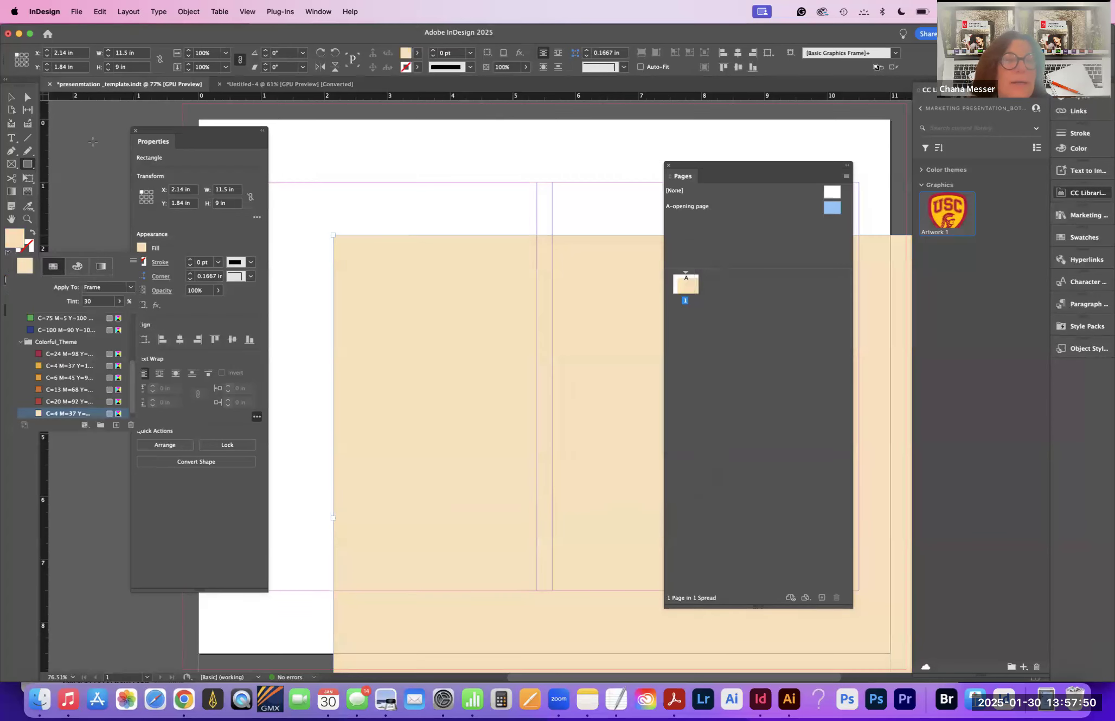
Step: Move the rectangle to the bleed corner at X -0.25 in, Y -0.25 in and lock it in place
drag(150, 138, 78, 195)
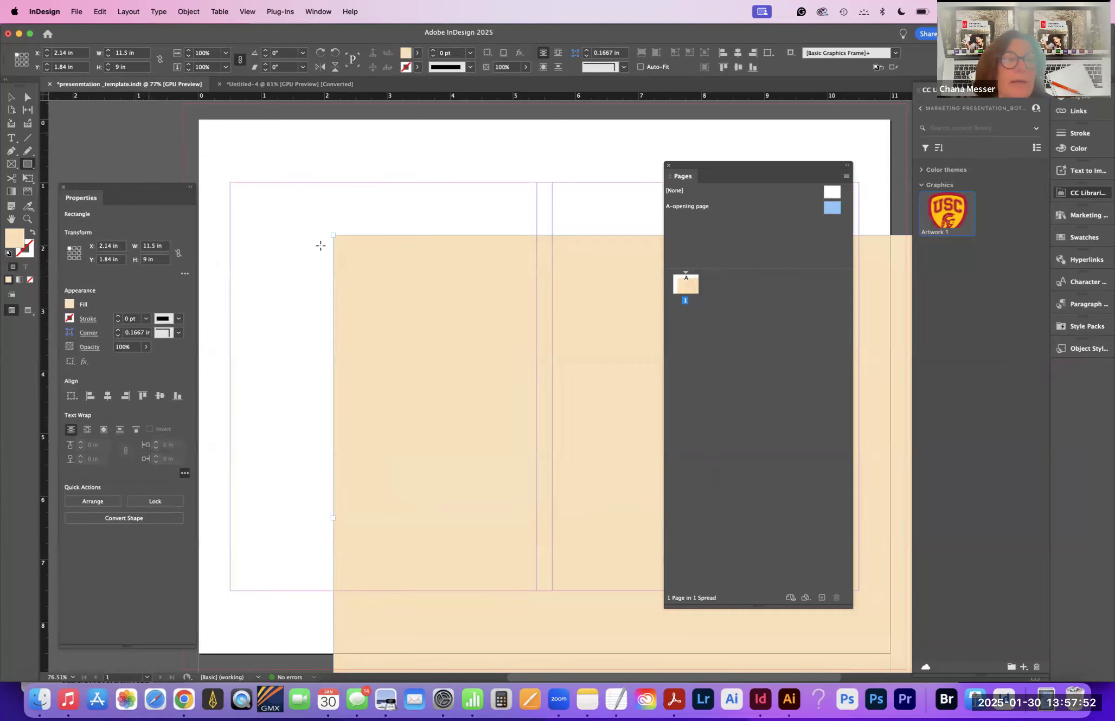
key(v)
drag(376, 234, 283, 141)
drag(833, 208, 687, 283)
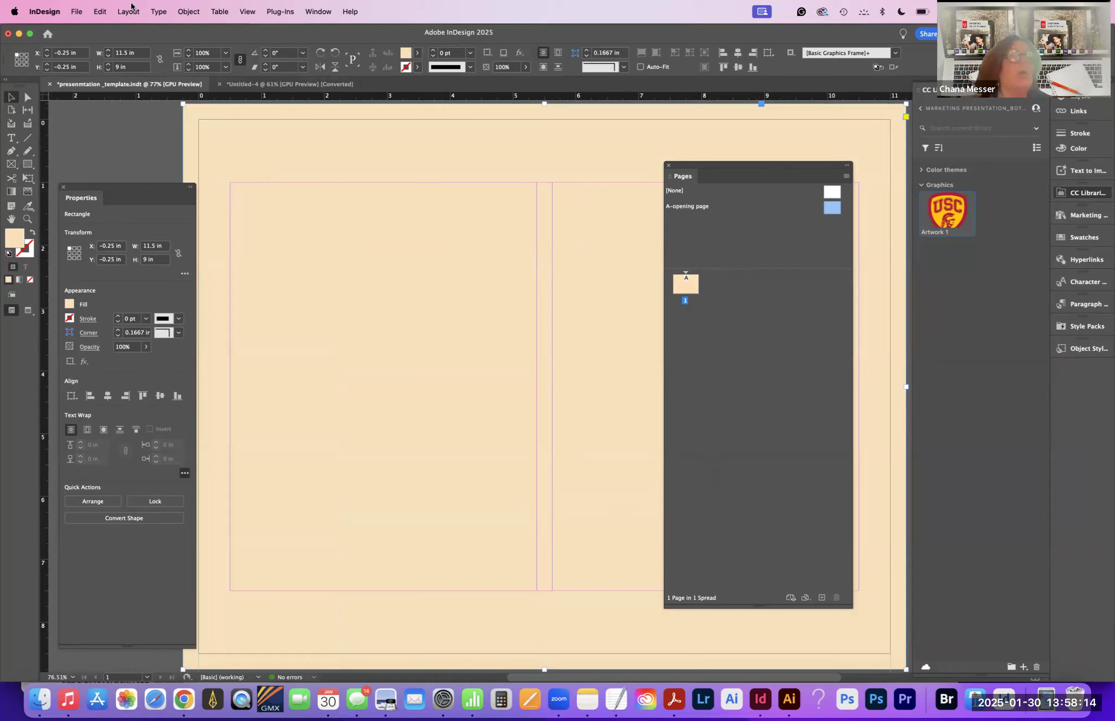
click(189, 12)
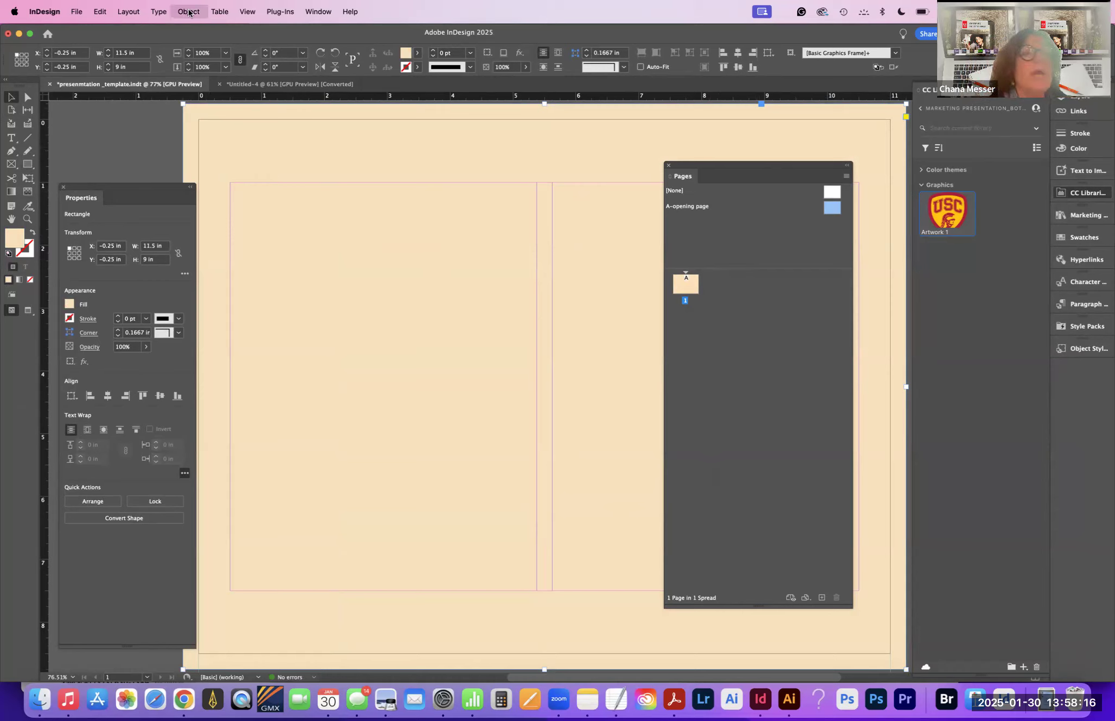
click(196, 107)
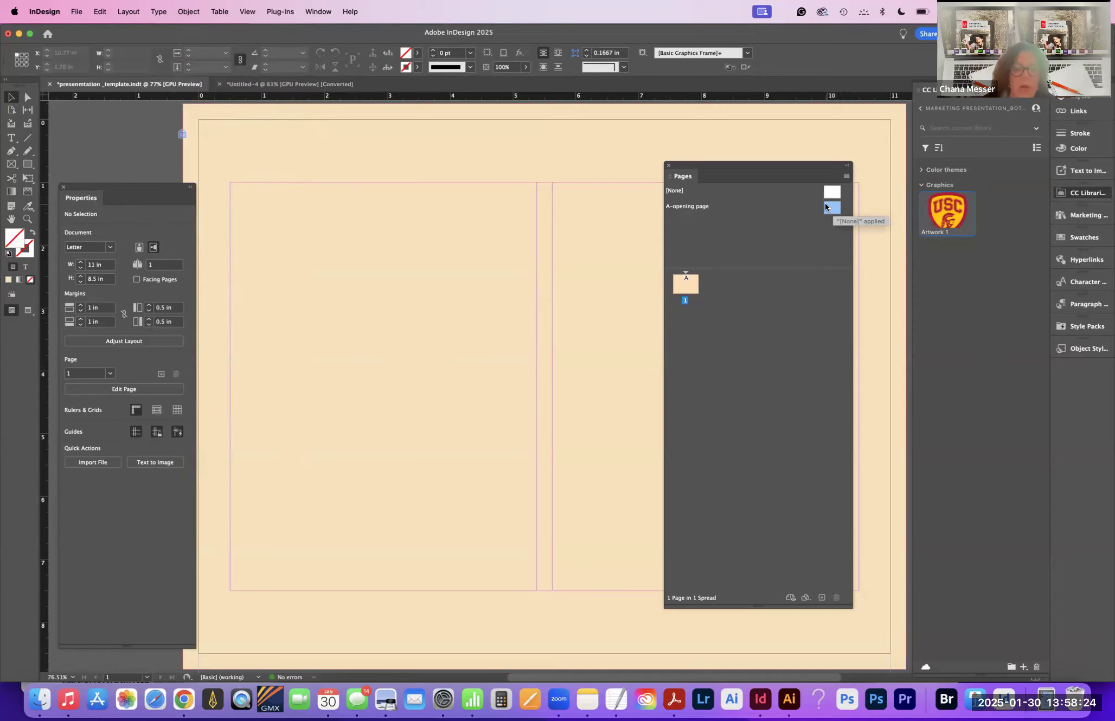
Step: Shift the floating Pages panel clear of the page, with the whole page in view at 50%
key(super+minus)
key(super+minus)
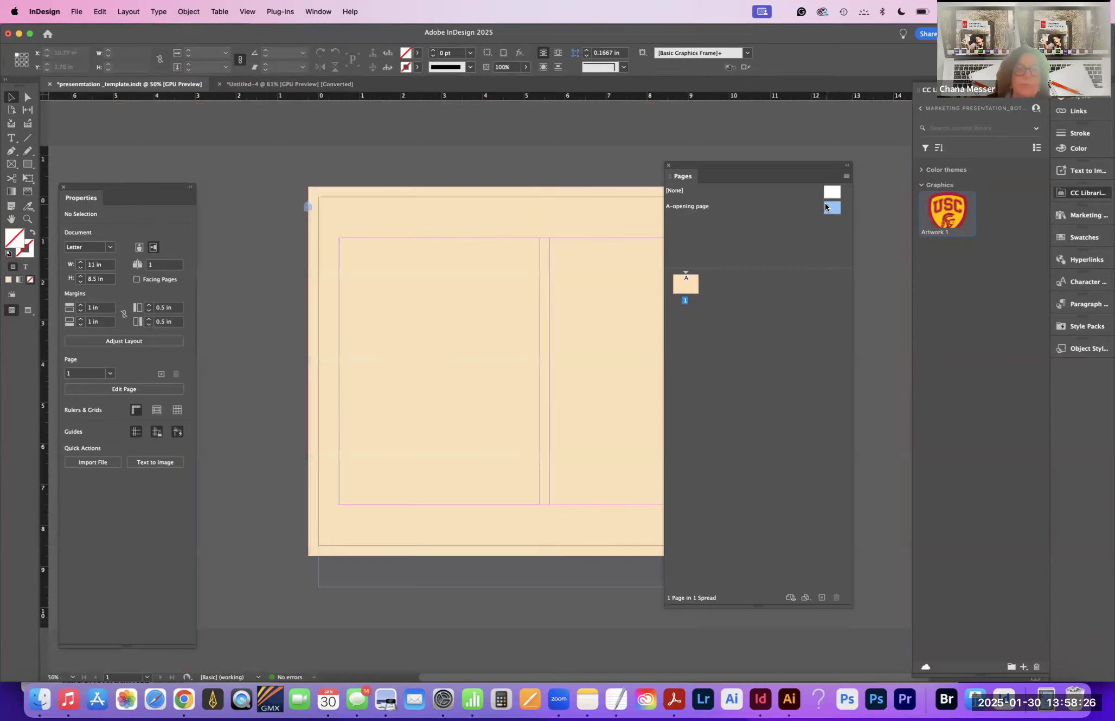
drag(691, 165, 846, 145)
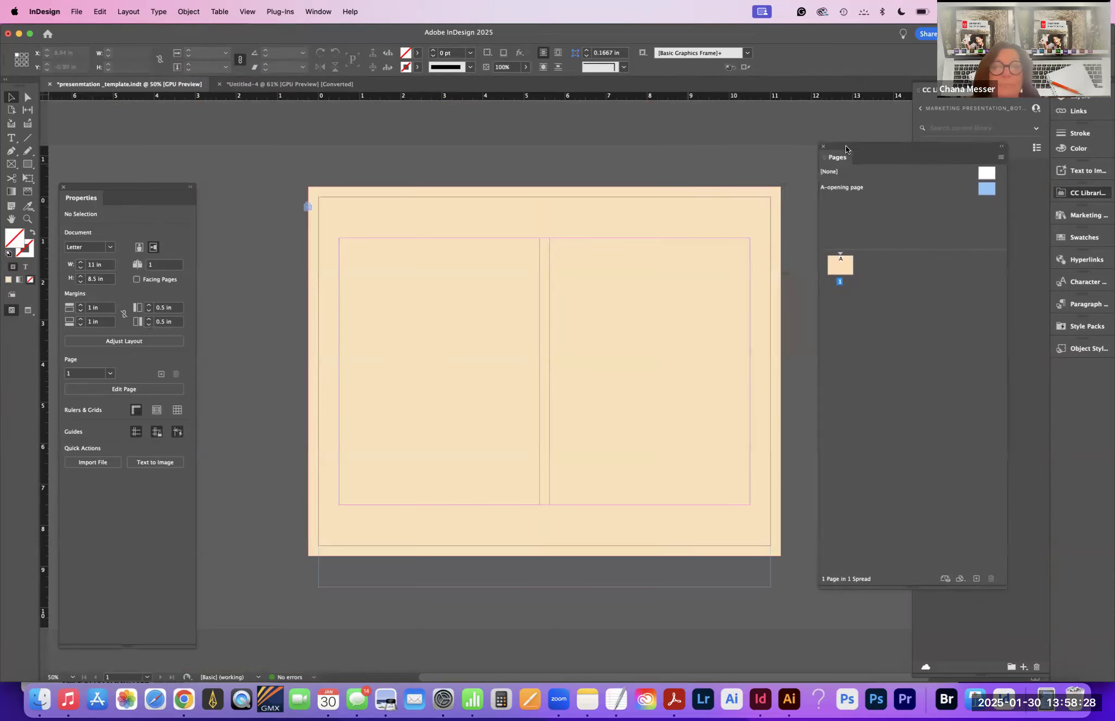
Step: Inspect the A-opening page parent and undo the rectangle's lock on page 1
double_click(987, 186)
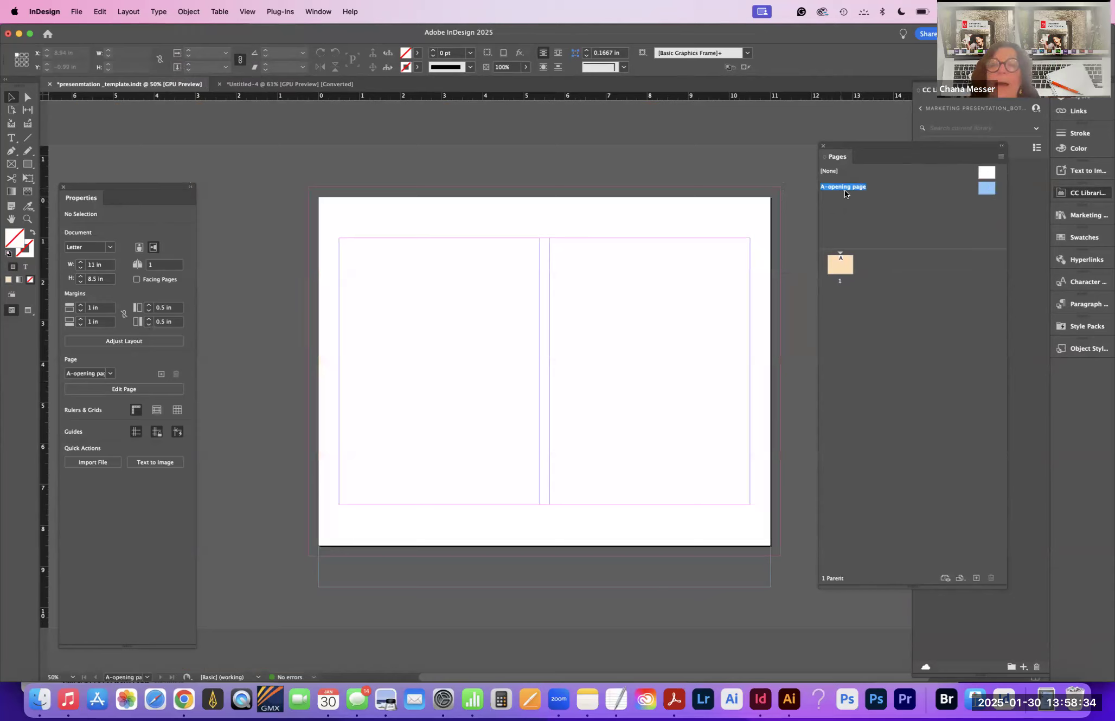
click(838, 262)
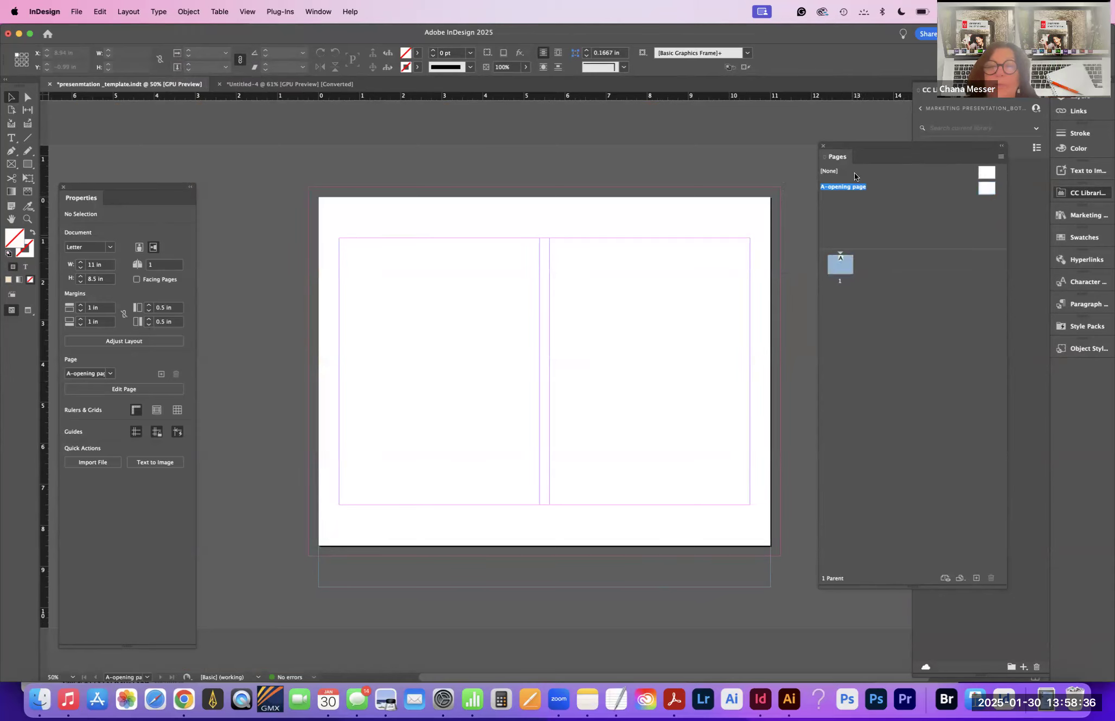
click(851, 191)
key(super+z)
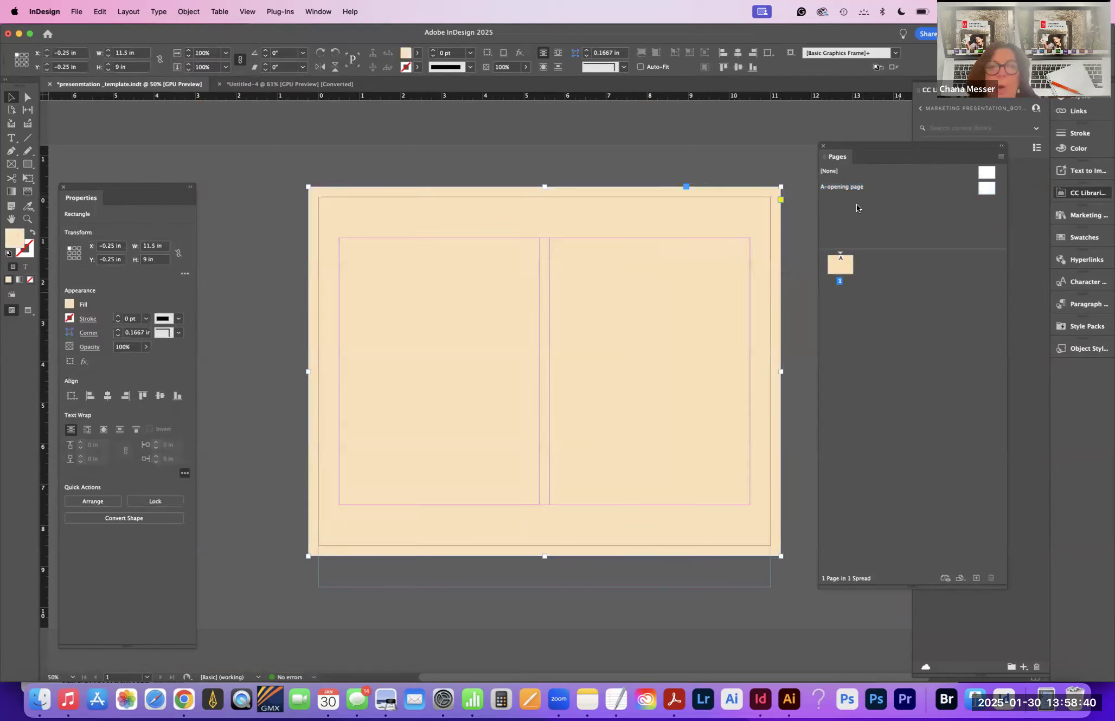
Step: Lock the tinted background rectangle on page 1 again
click(988, 191)
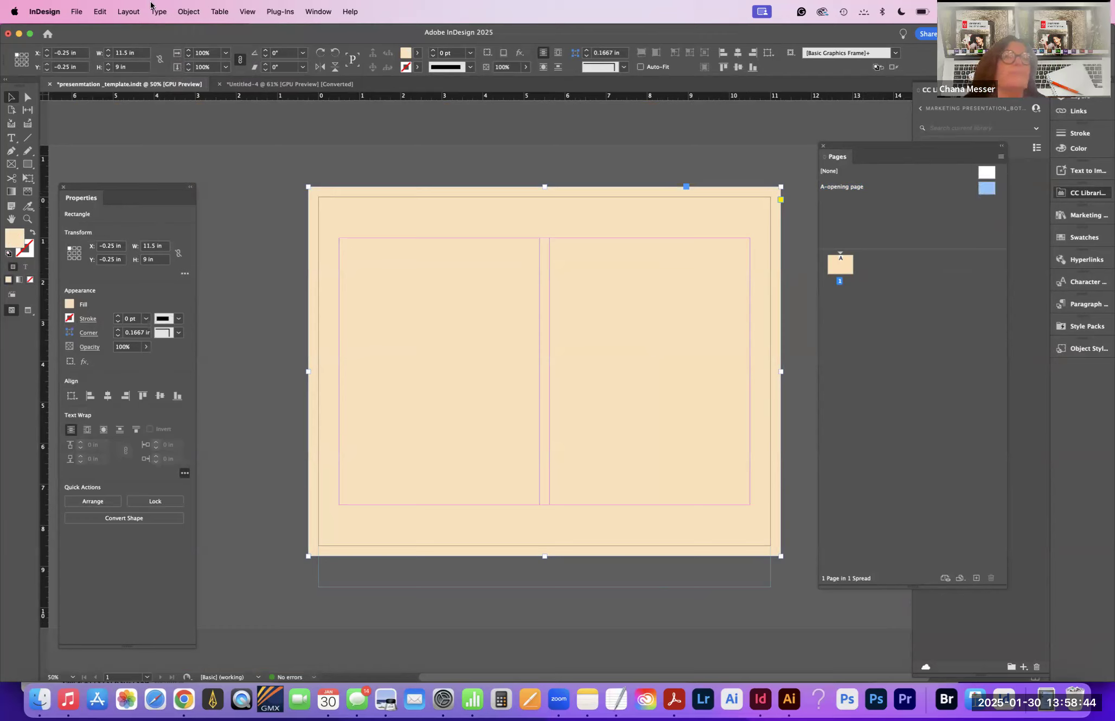
click(189, 12)
click(209, 113)
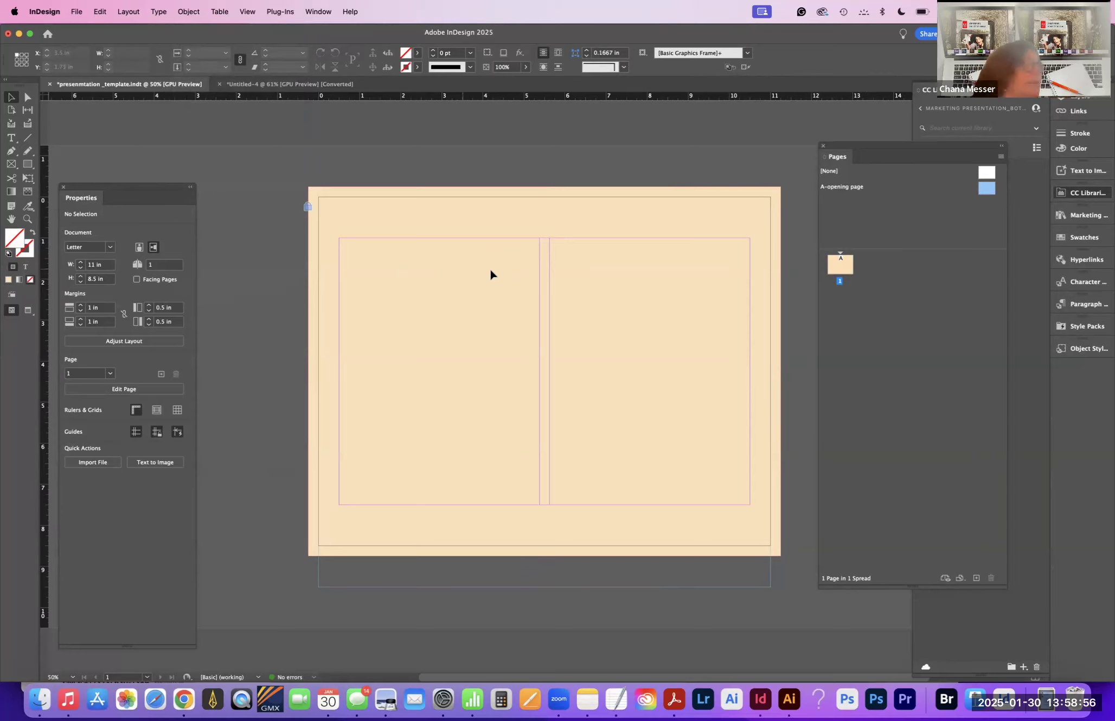
click(11, 139)
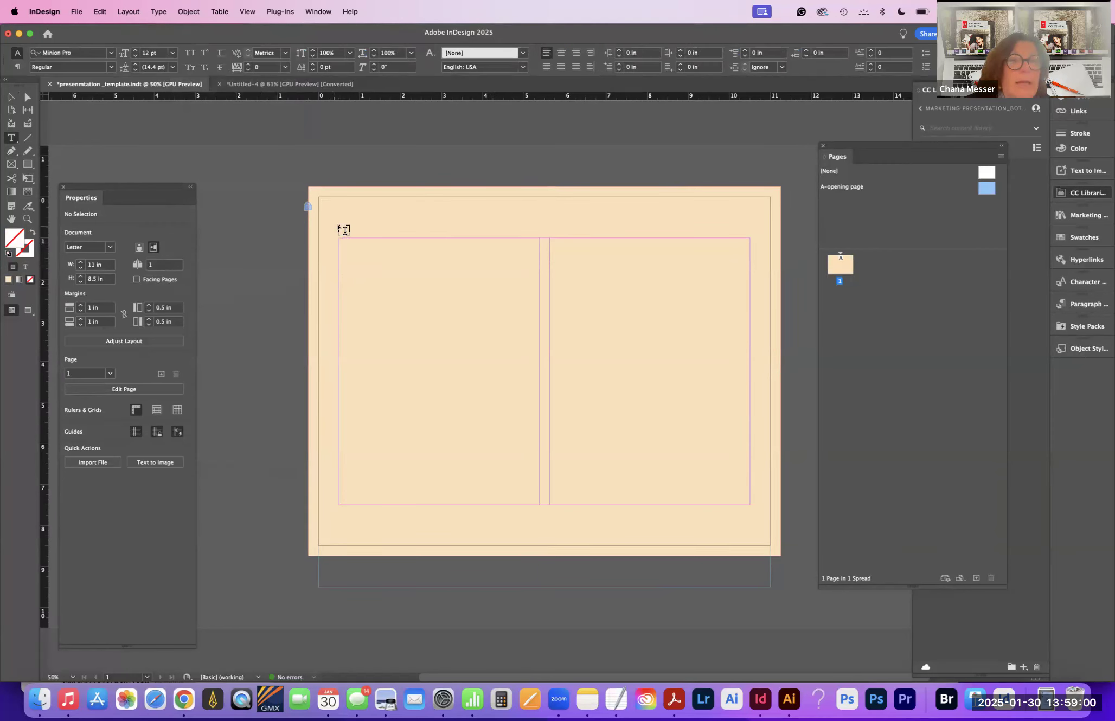
drag(339, 238, 536, 474)
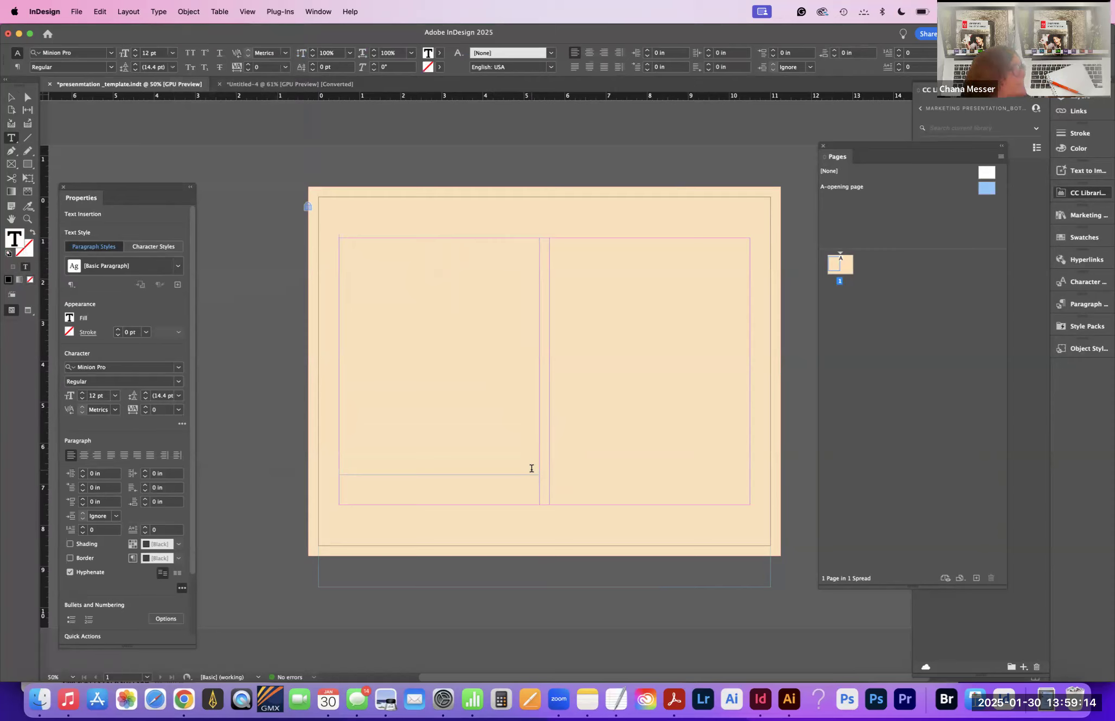
click(11, 98)
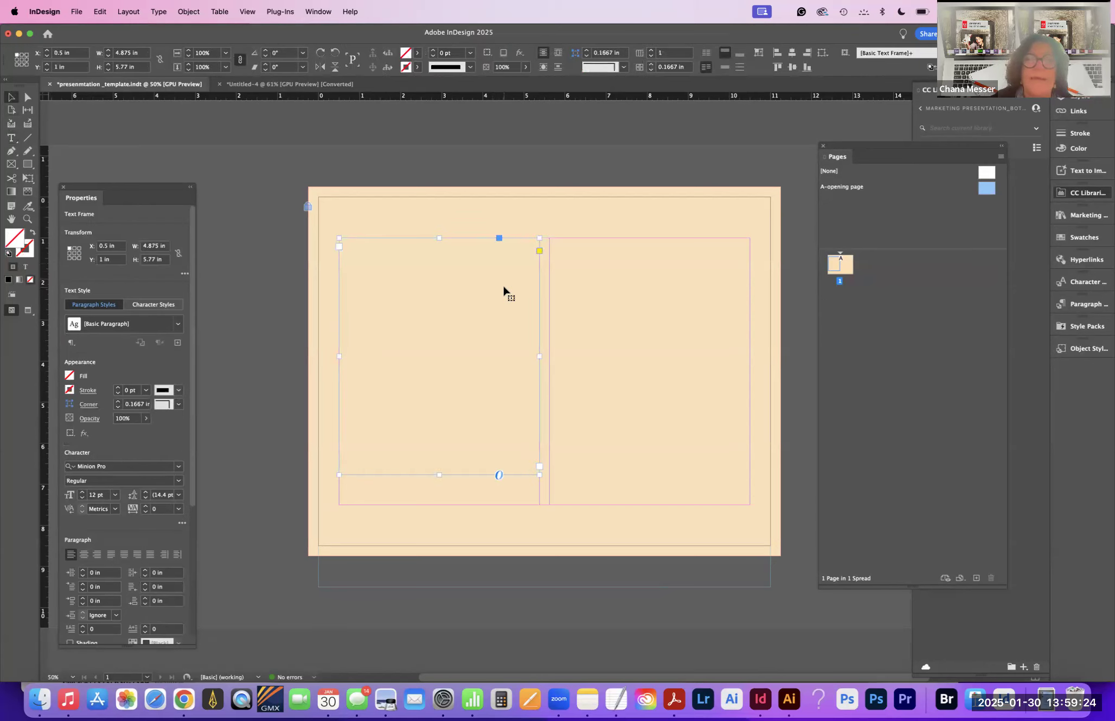
click(800, 138)
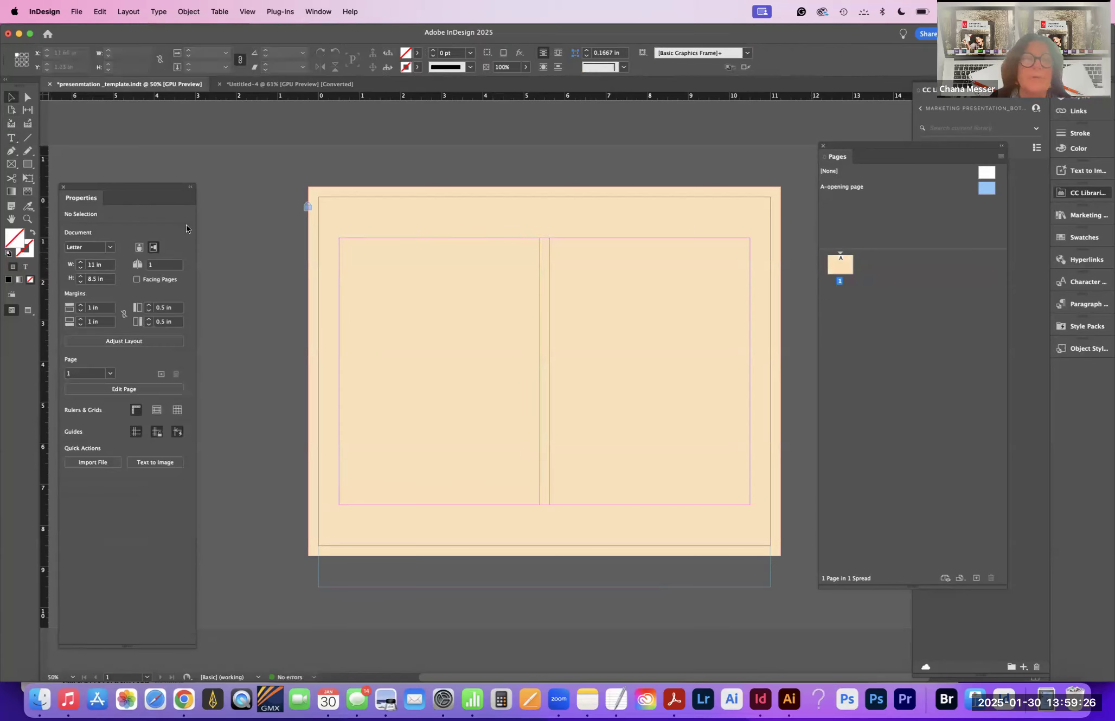
Step: Draw a header rectangle from the page's upper bleed corner across to the opposite bleed edge, about 11.5 in wide and 1.34 in high
drag(24, 165, 53, 178)
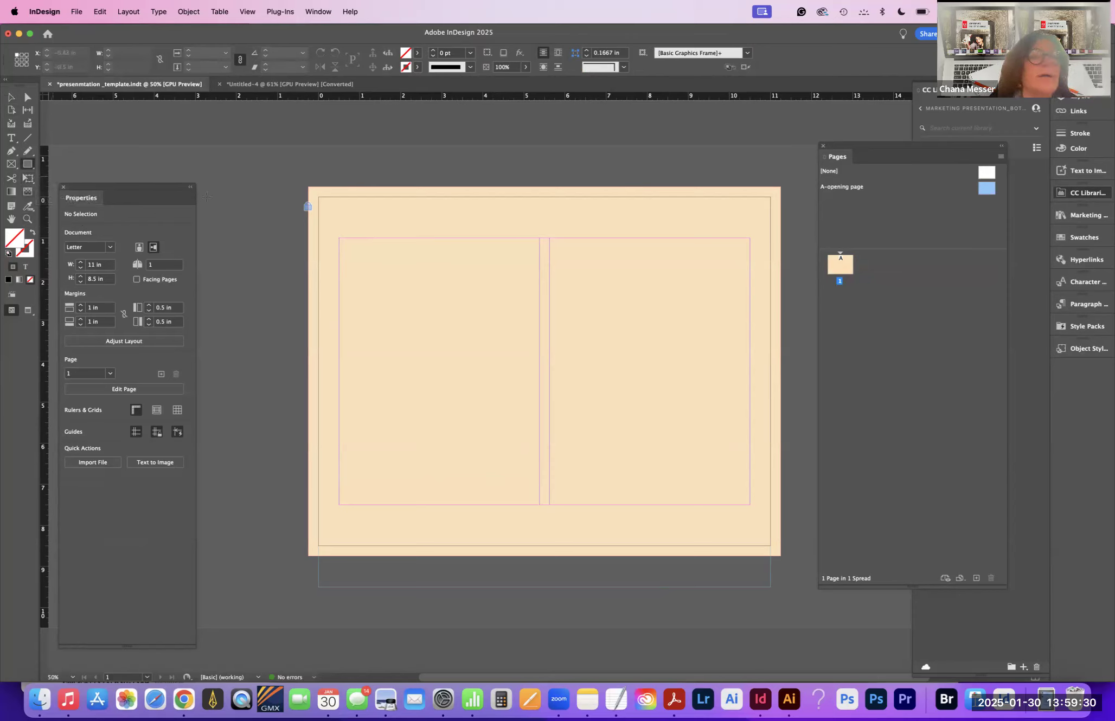
mouse_move(309, 185)
mouse_down()
mouse_move(632, 240)
mouse_move(756, 240)
mouse_up()
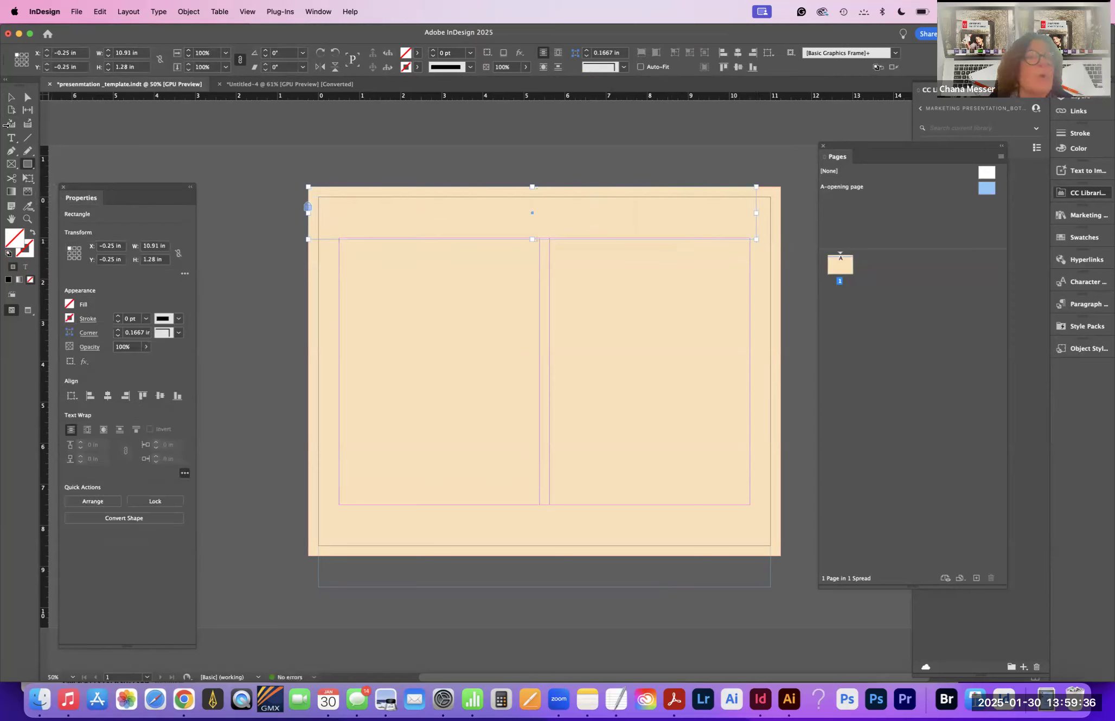
click(11, 97)
drag(756, 239, 781, 242)
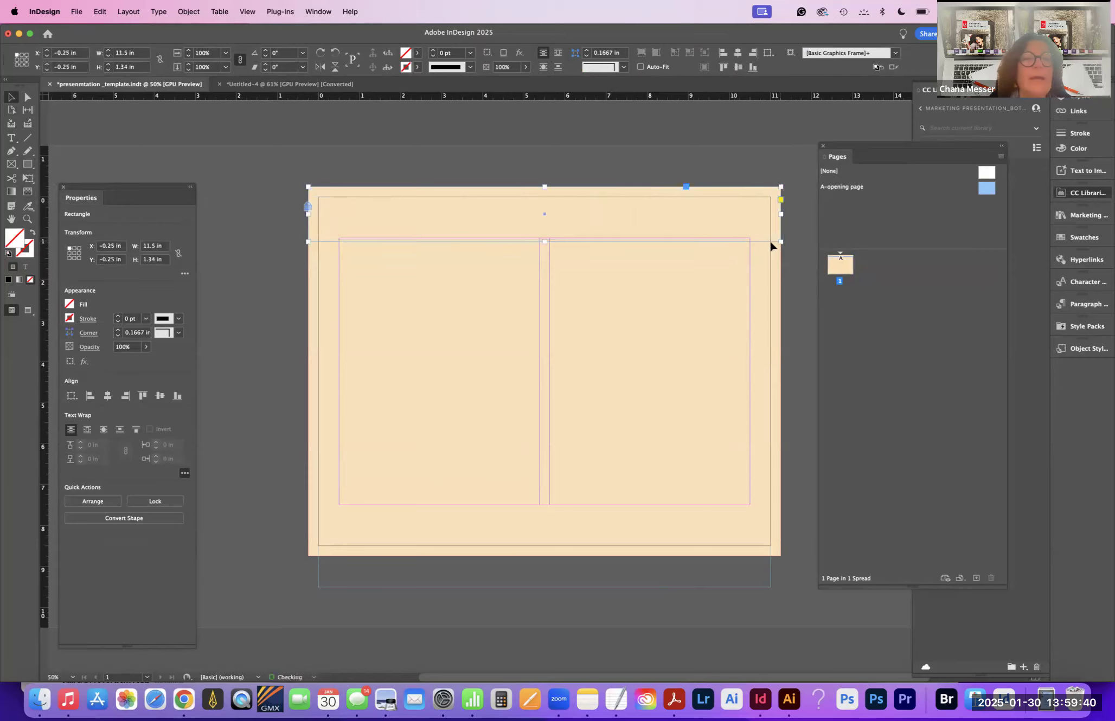
Step: Fill the header rectangle with the orange C=6 M=45 swatch from the Colorful_Theme group
click(70, 304)
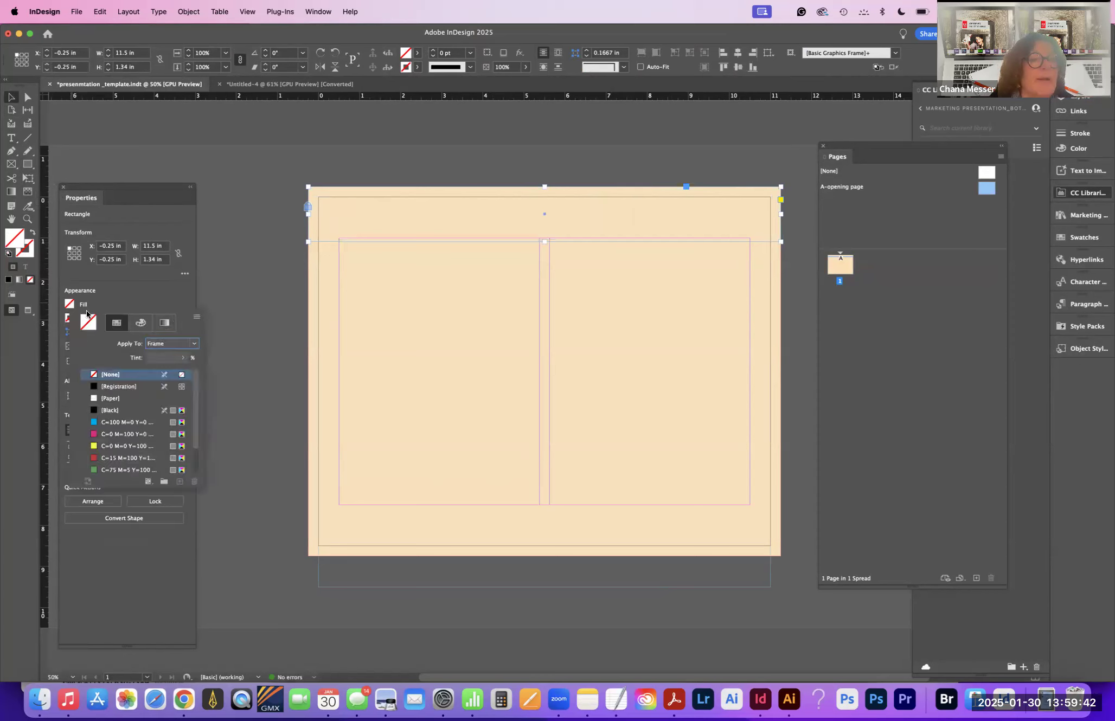
scroll(202, 441, down, 3)
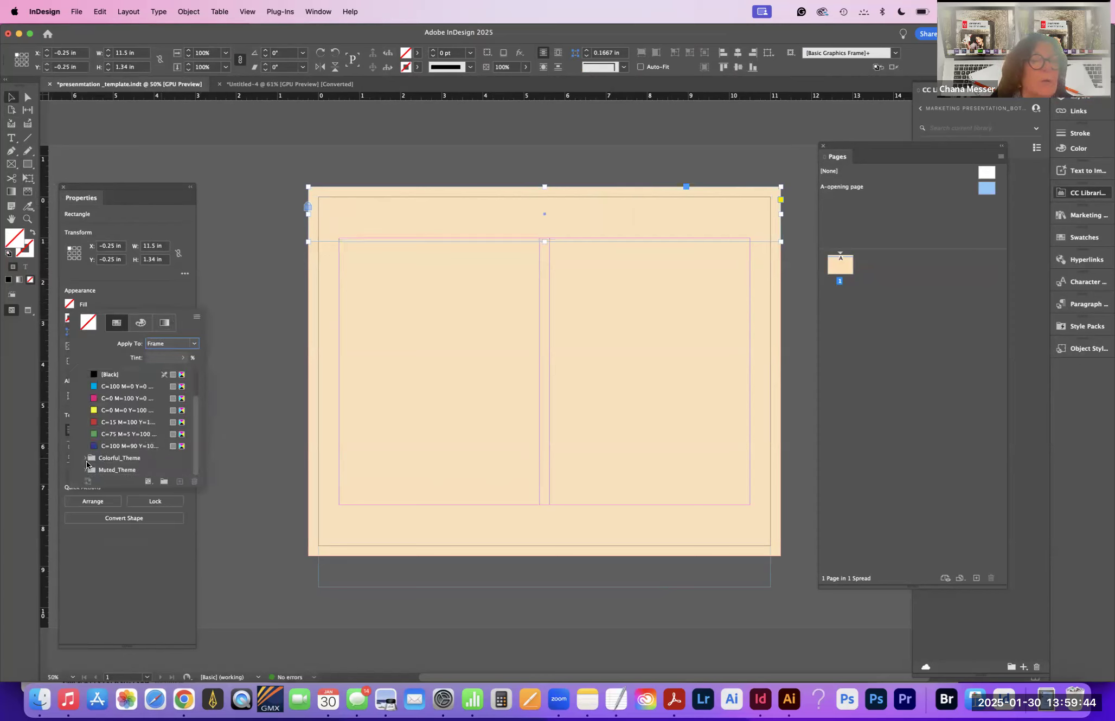
scroll(84, 461, up, 3)
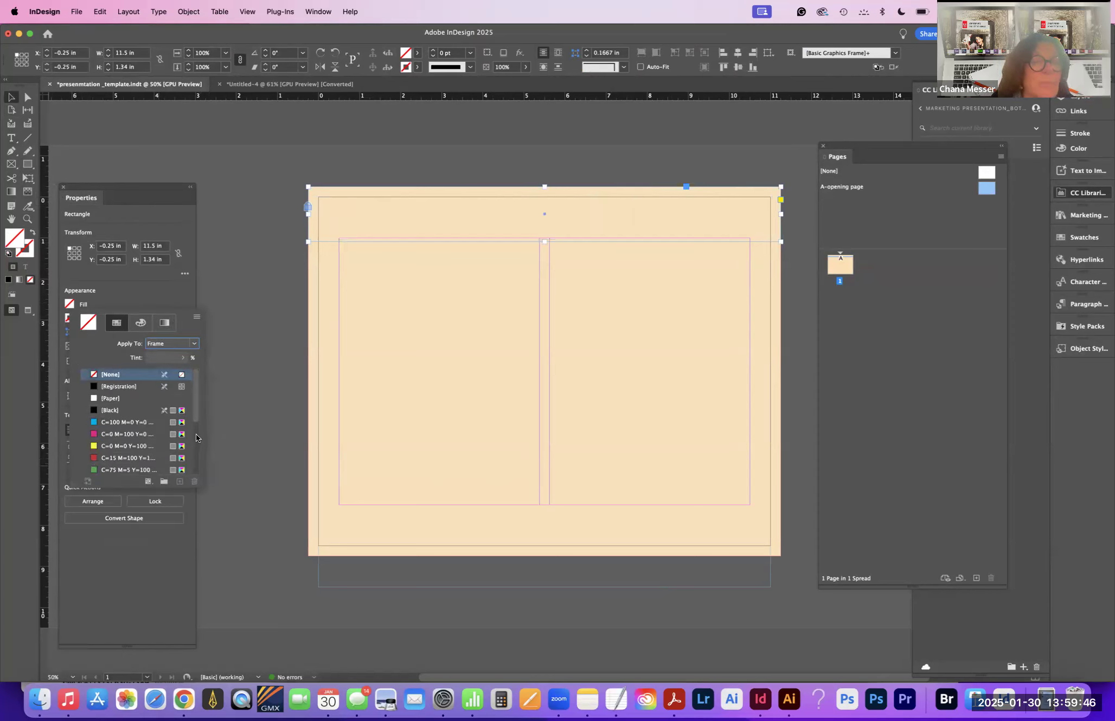
drag(196, 420, 205, 484)
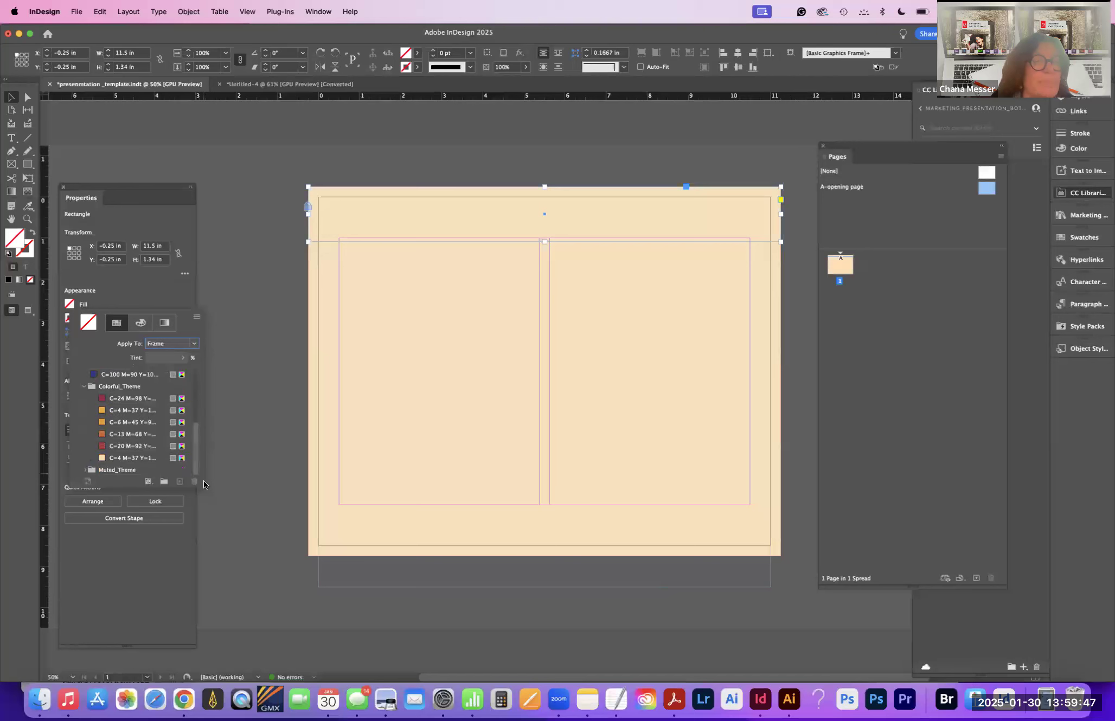
click(102, 423)
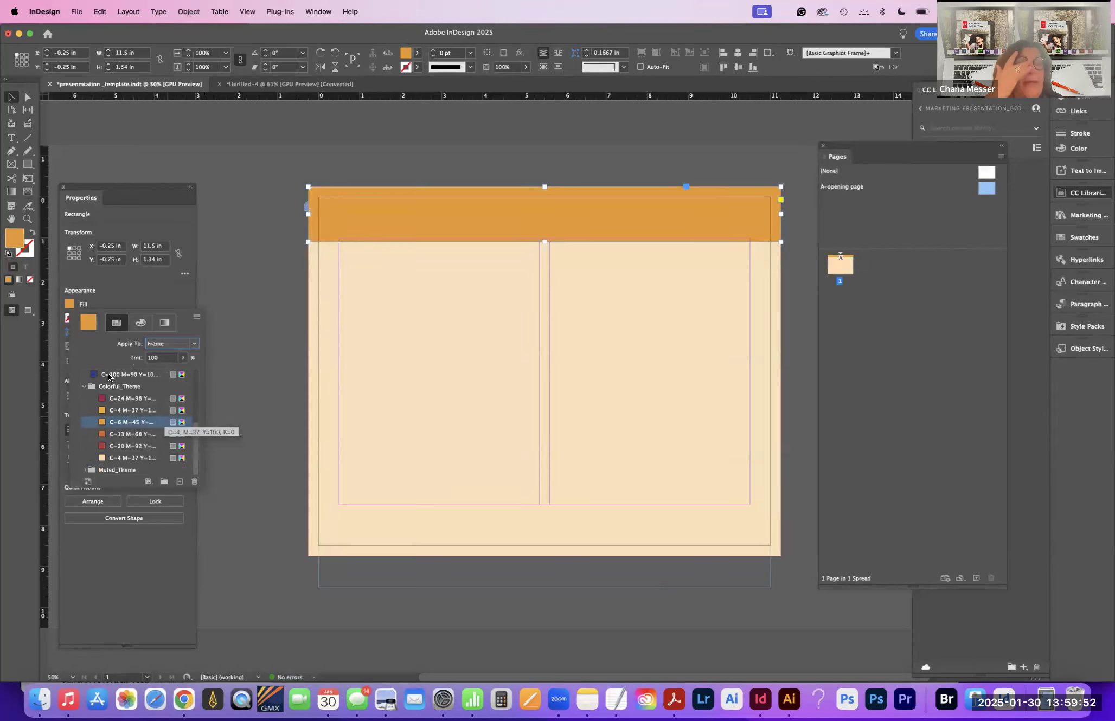
click(145, 304)
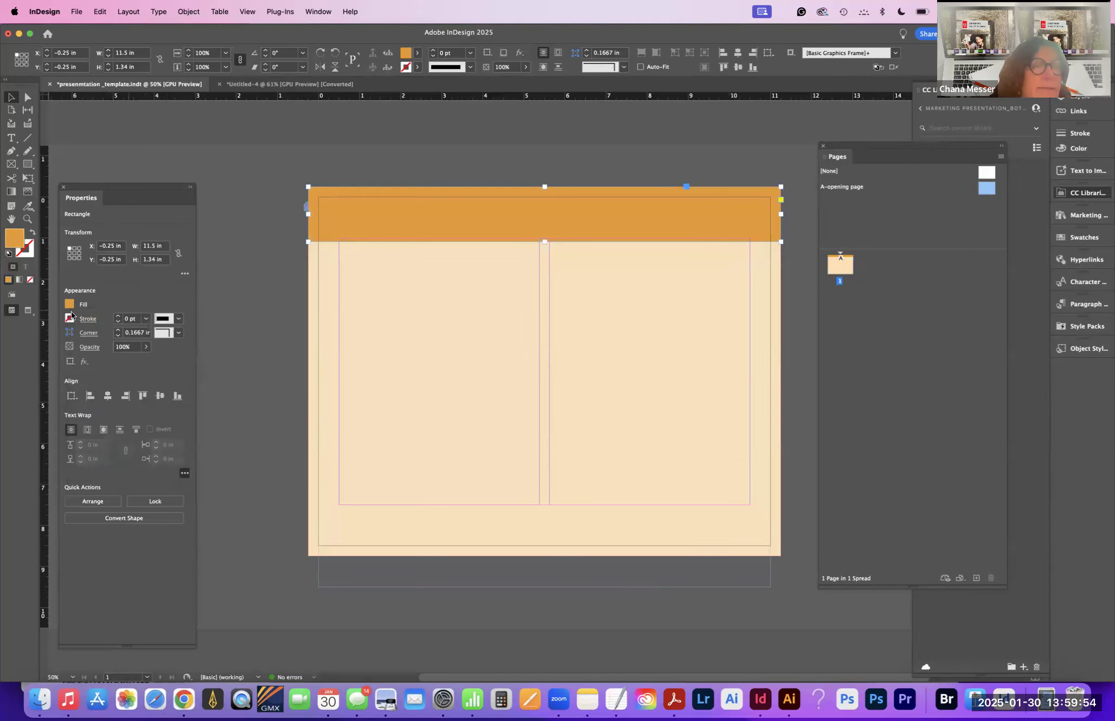
Step: Give the header rectangle a 2 pt stroke in the dark red C=24 M=98 swatch from the Muted_Theme group
click(70, 319)
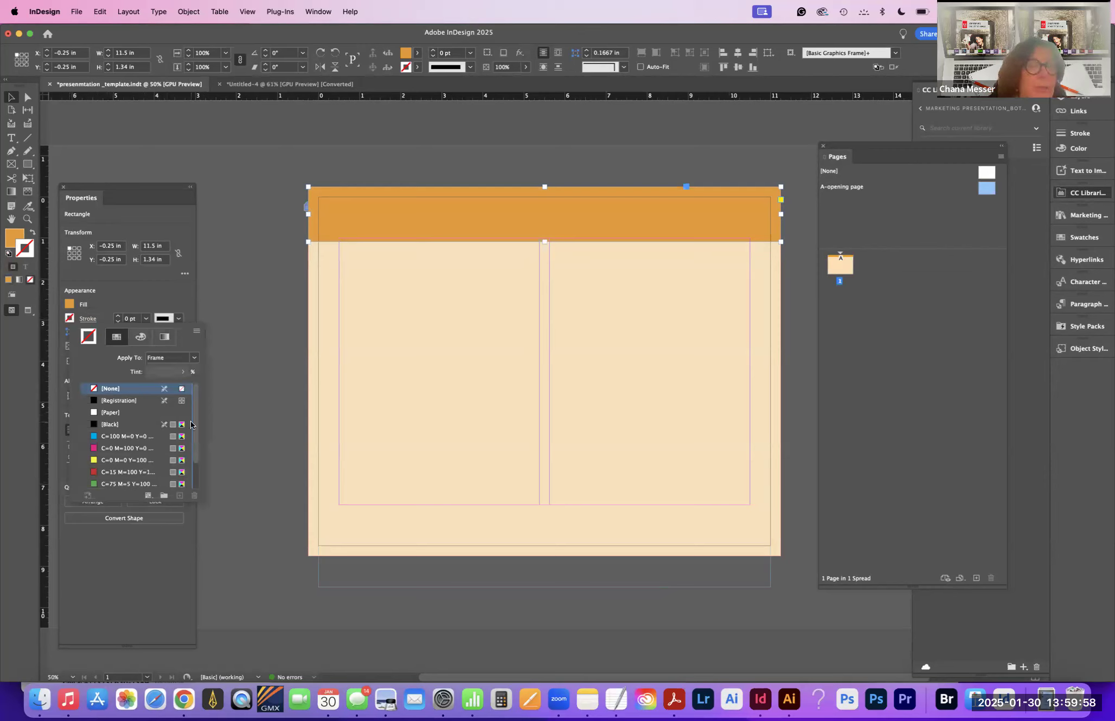
drag(194, 438, 198, 502)
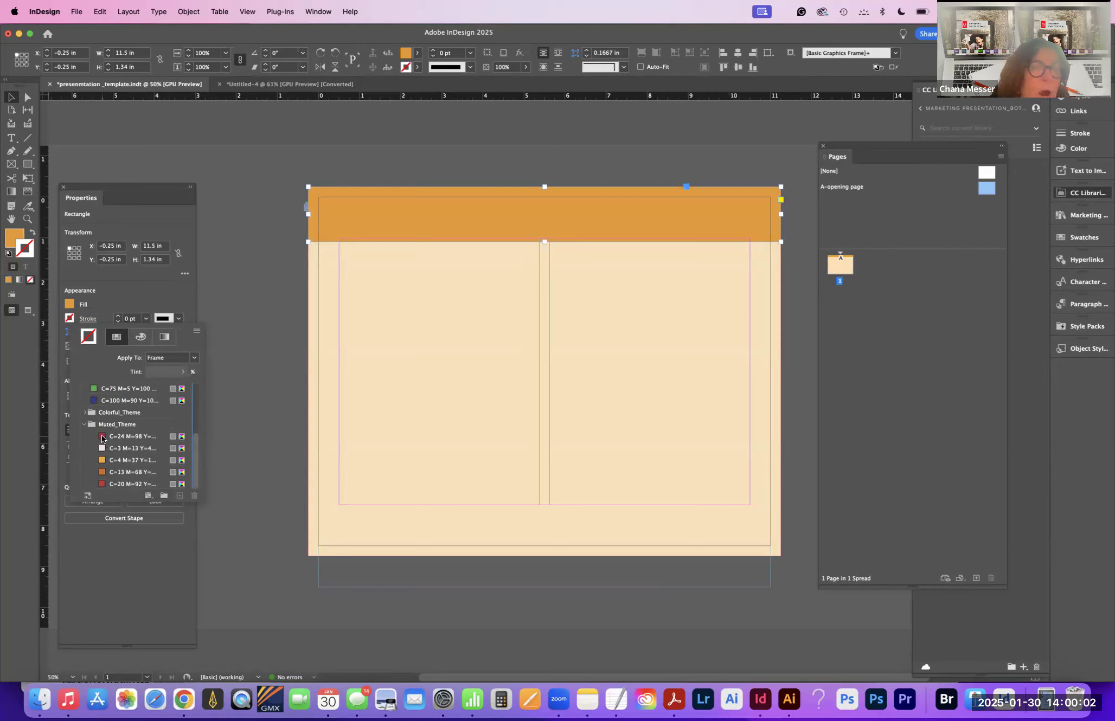
click(102, 437)
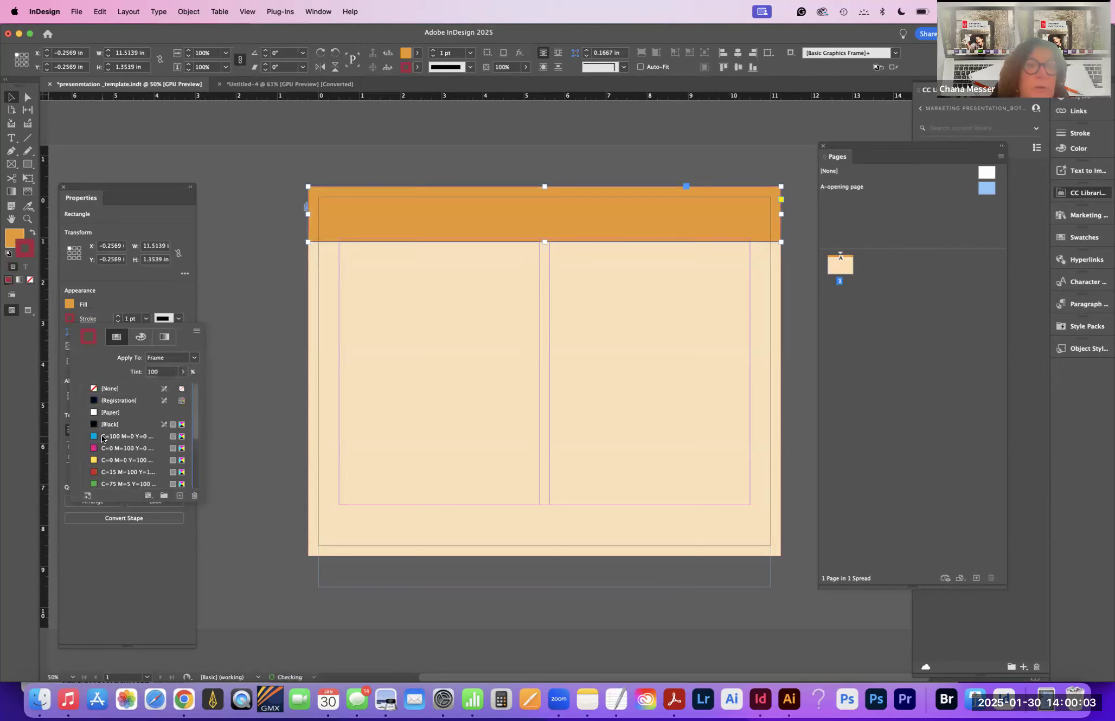
click(118, 318)
click(118, 316)
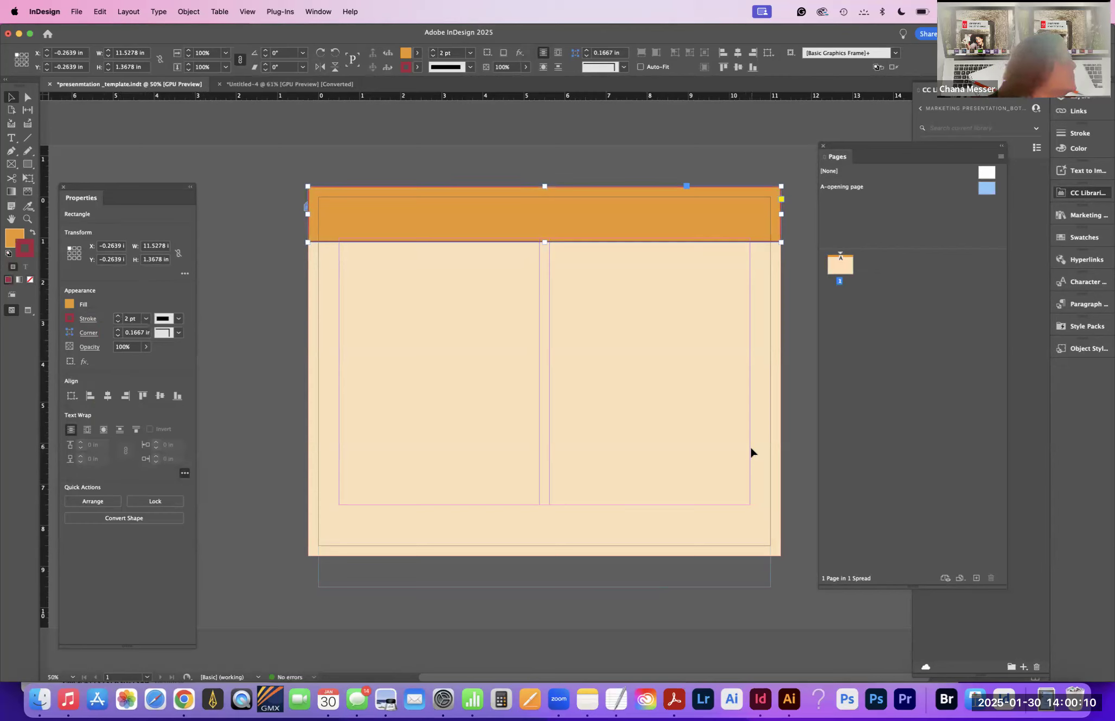
Step: Preview the page with its header band, nothing selected, and save the template
click(30, 310)
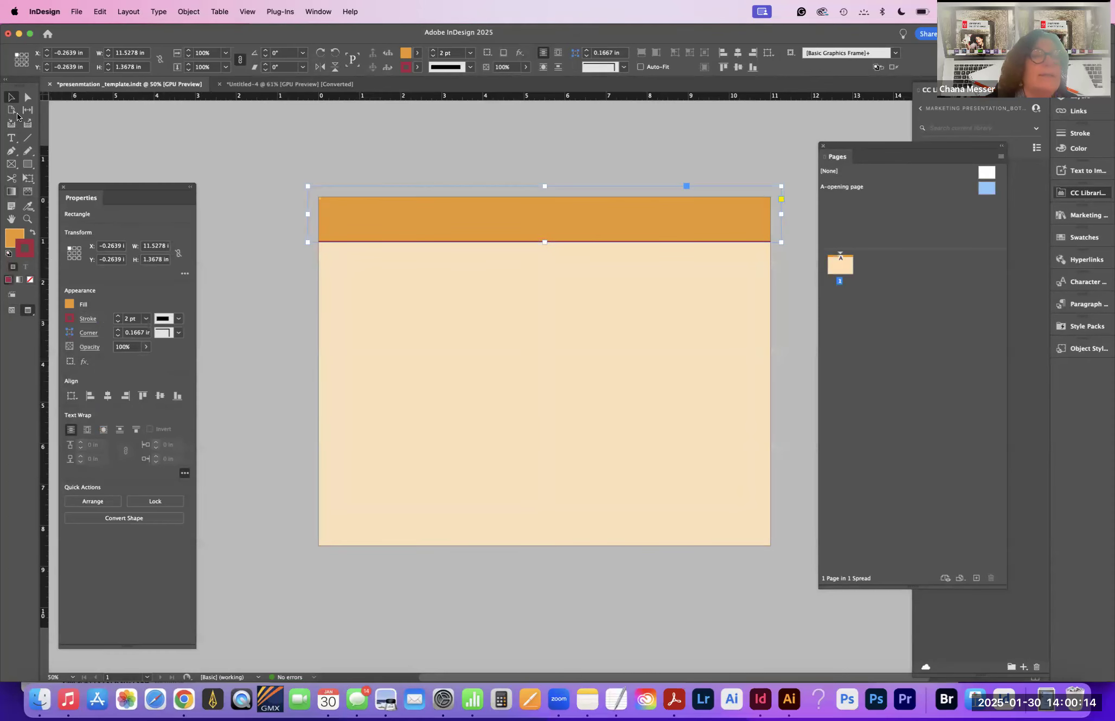
click(242, 151)
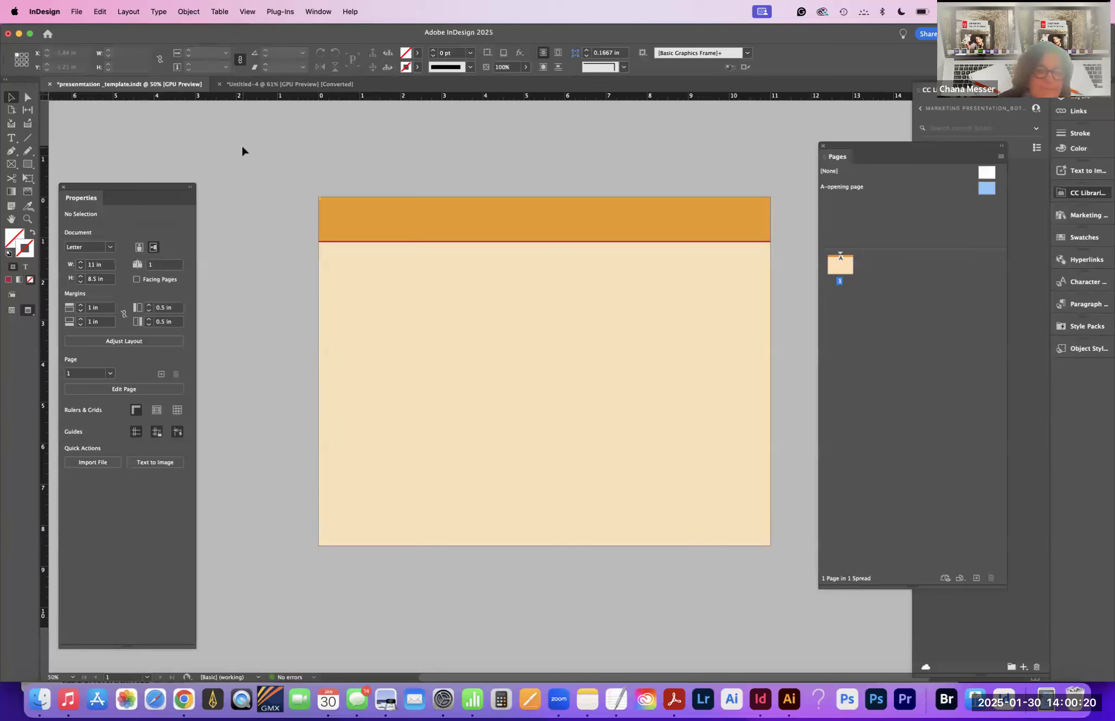
key(super+s)
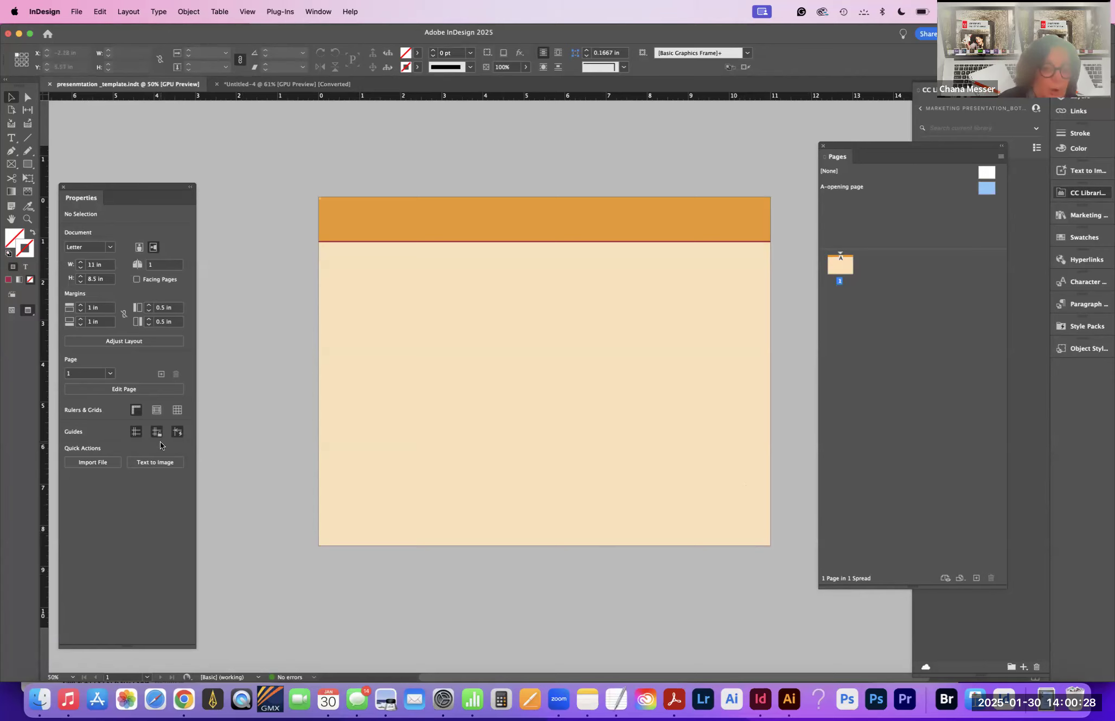
Step: In Normal view, duplicate the header band to the page's lower bleed edge and shorten the copy to about 0.48 in high
click(11, 309)
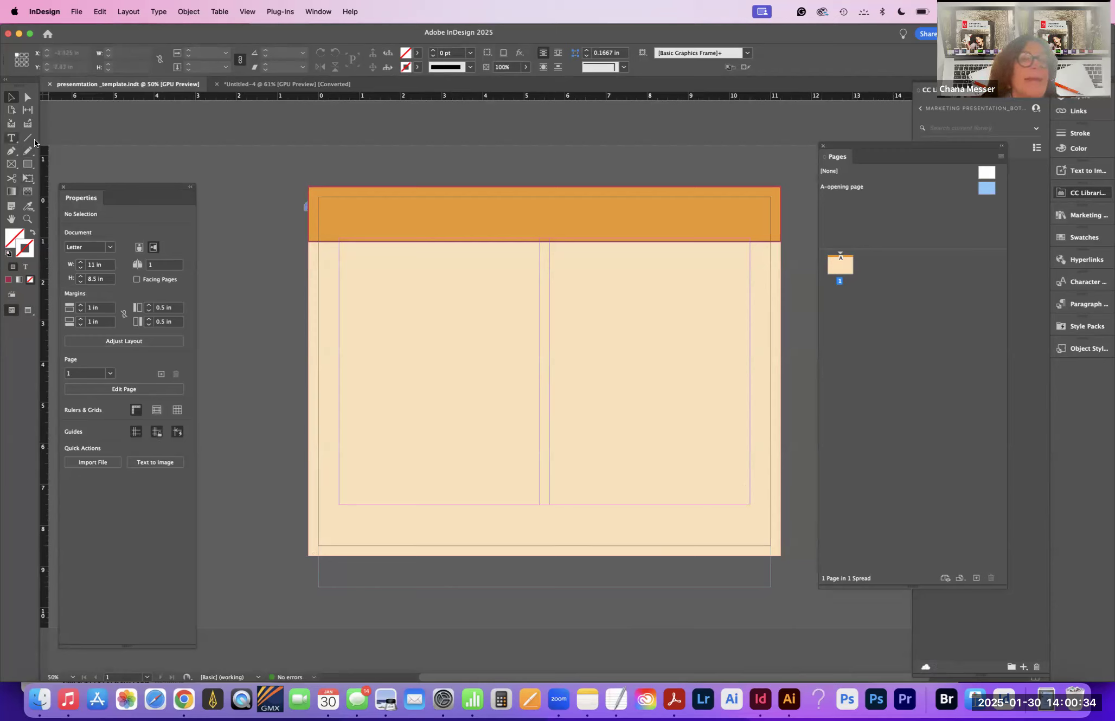
click(367, 224)
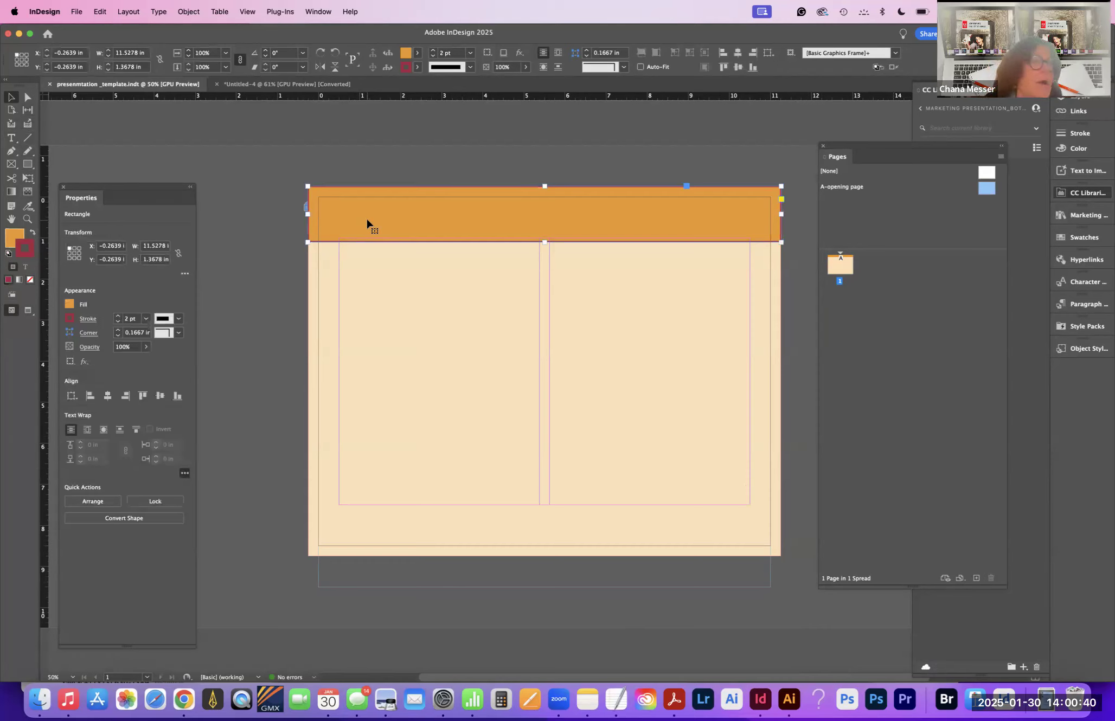
drag(367, 223, 369, 537)
drag(544, 500, 552, 537)
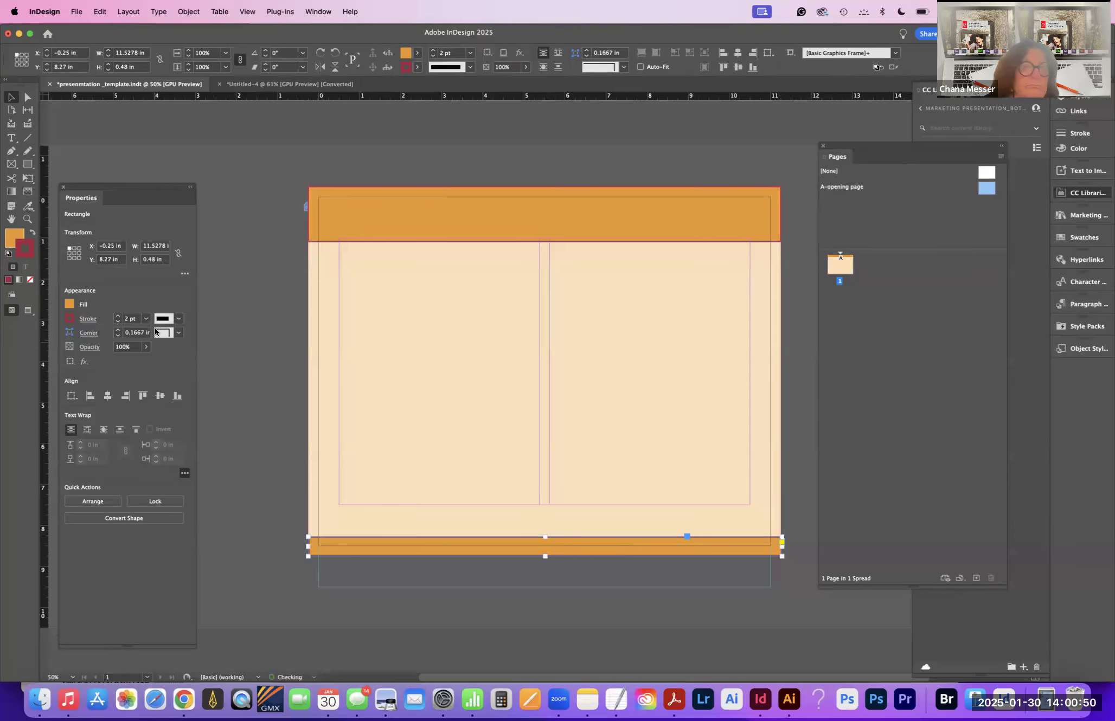
Step: Preview the page with its header and footer bands, nothing selected, and save the template again
click(29, 311)
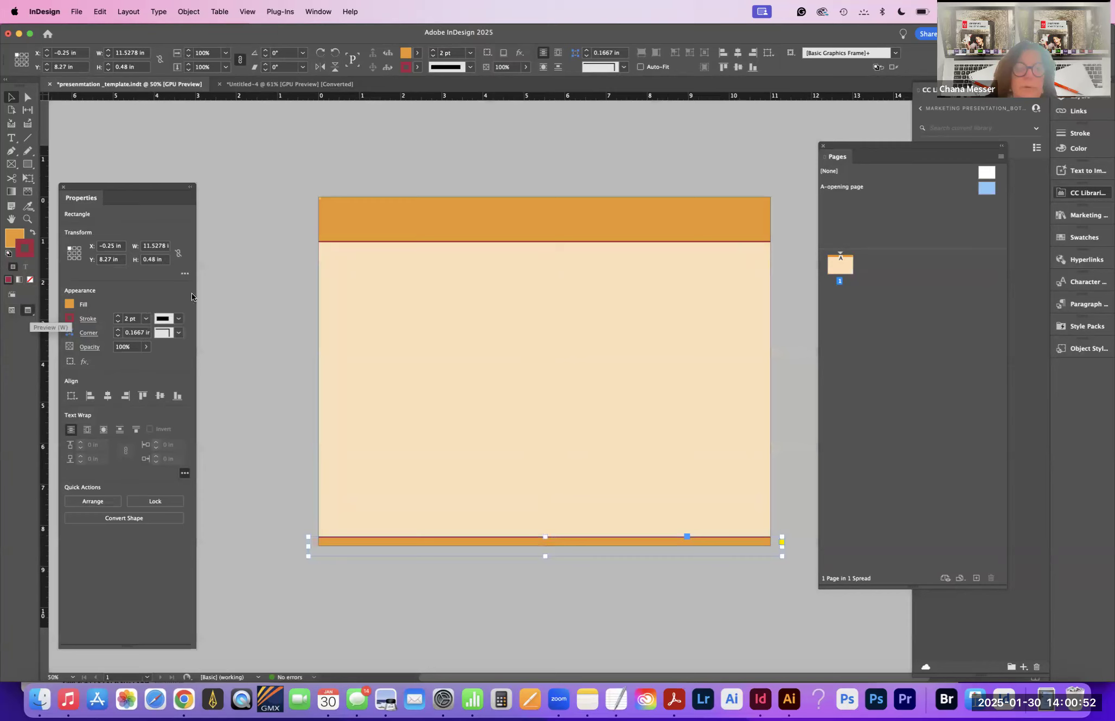
click(218, 209)
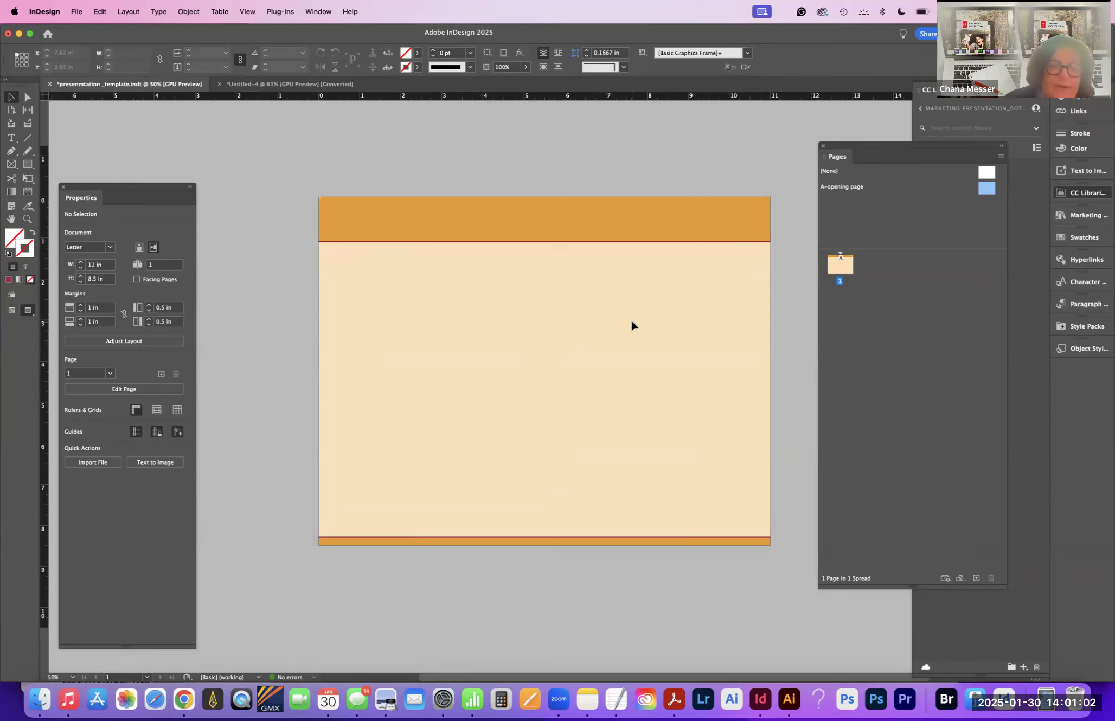
key(super+s)
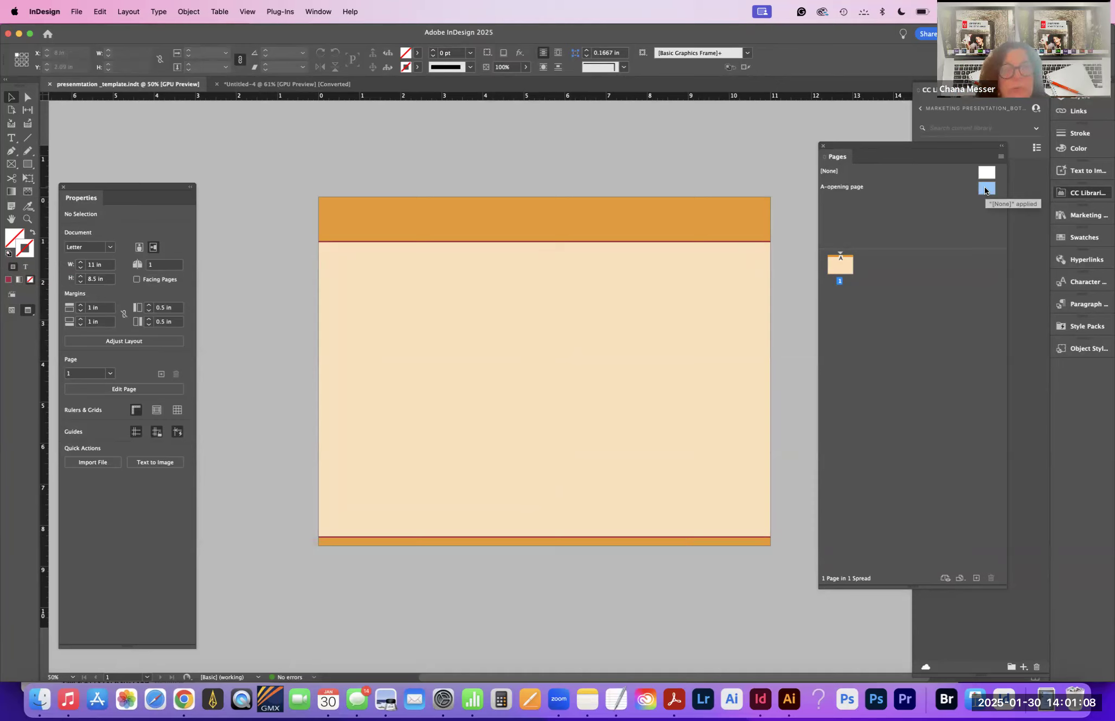
click(1001, 158)
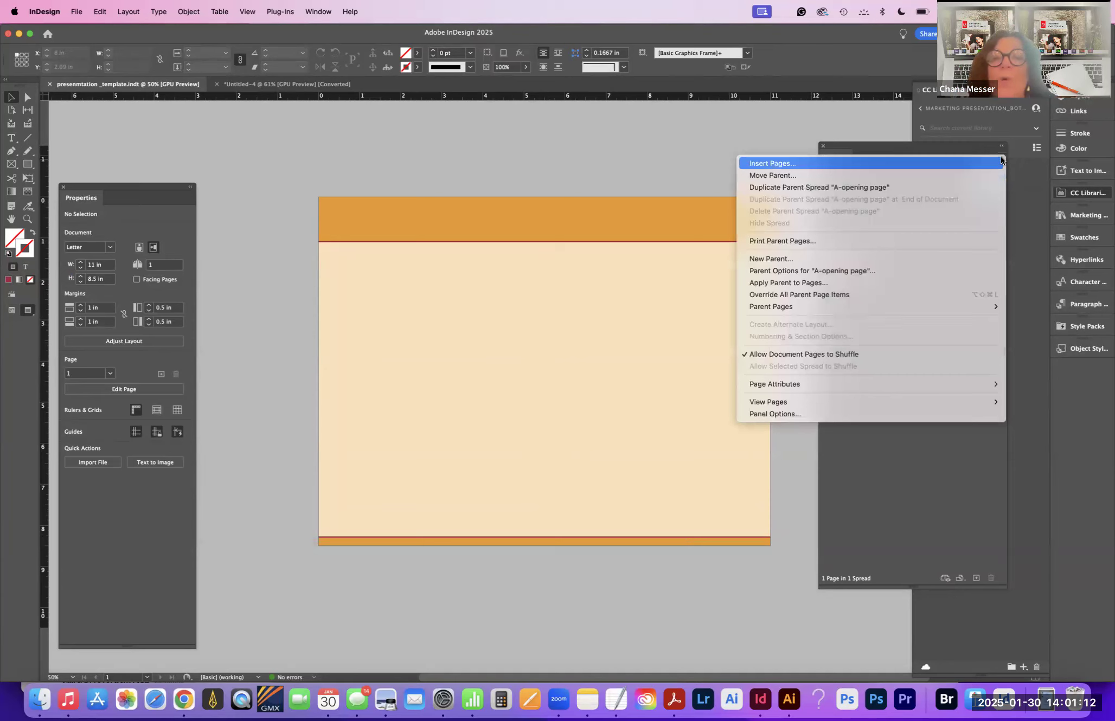
click(992, 186)
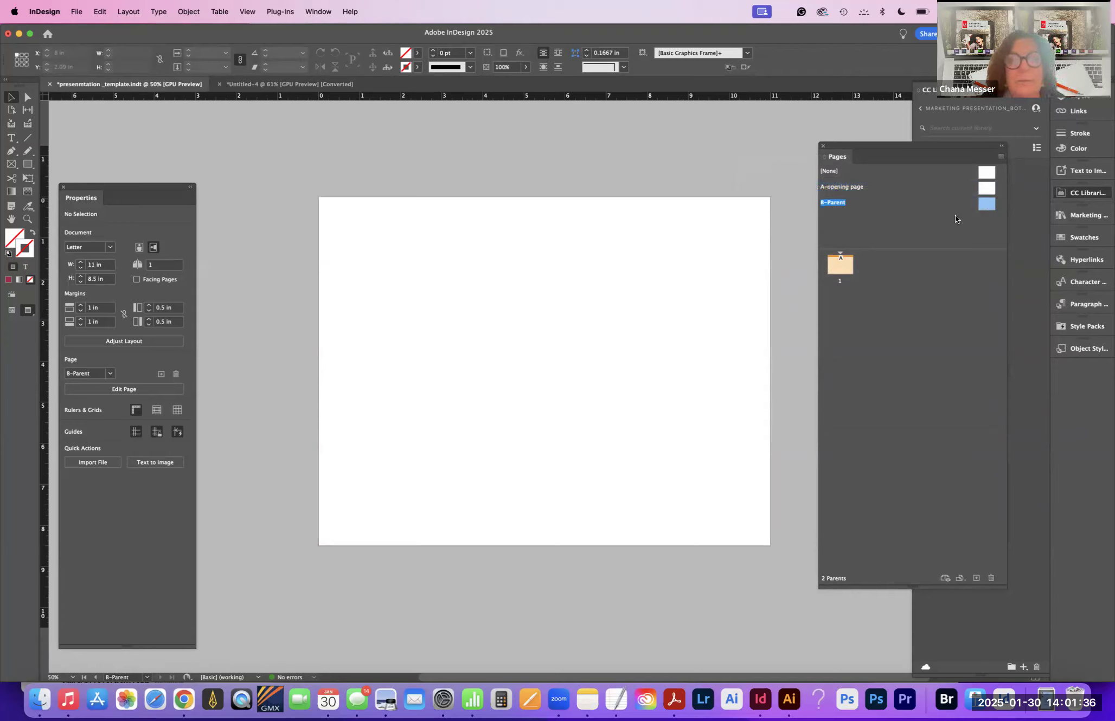
key(super+z)
key(super+s)
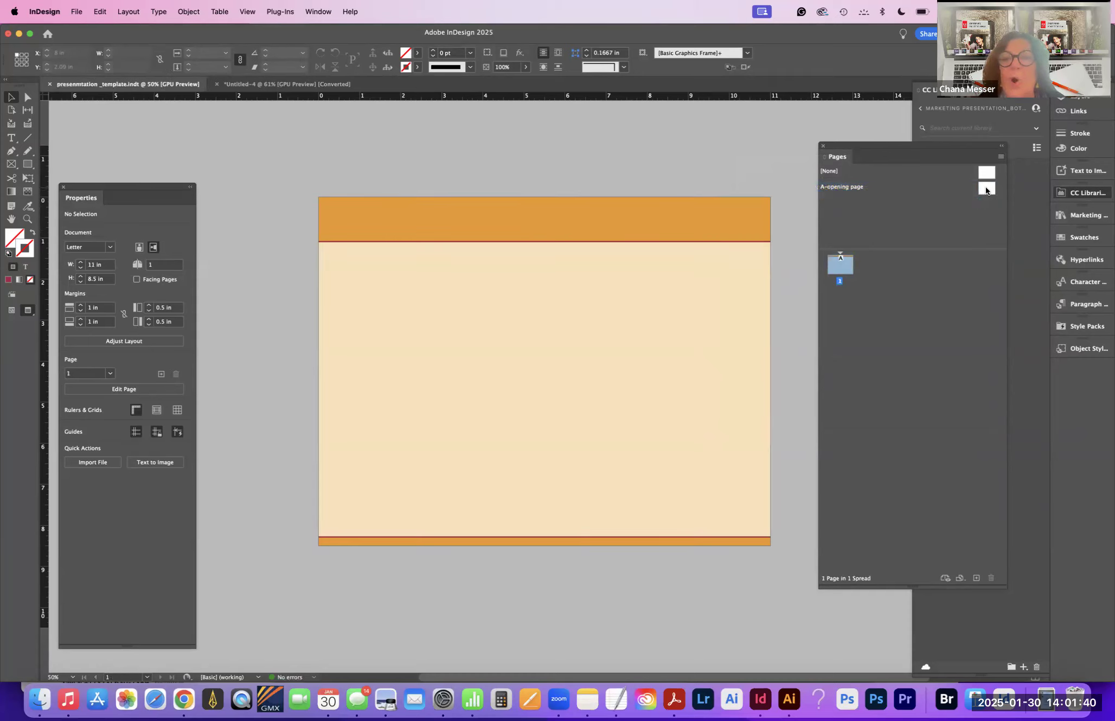
Step: Add a blank parent page after A-opening page and show it in Normal view with its margin and column guides
click(986, 188)
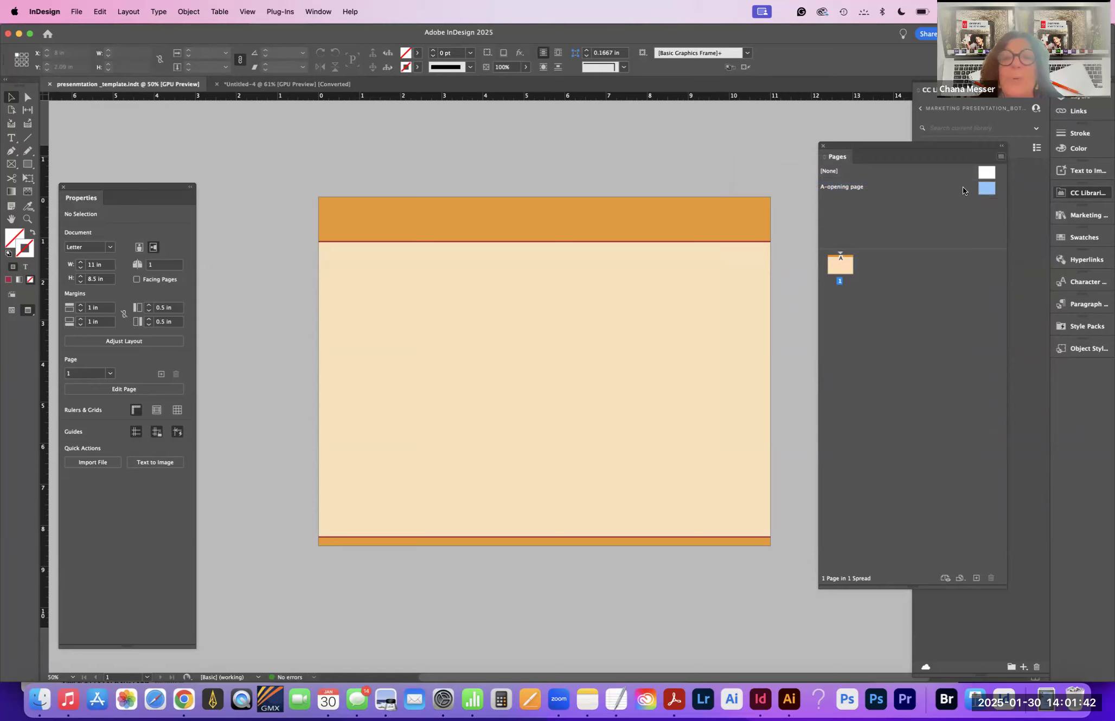
super+click(976, 579)
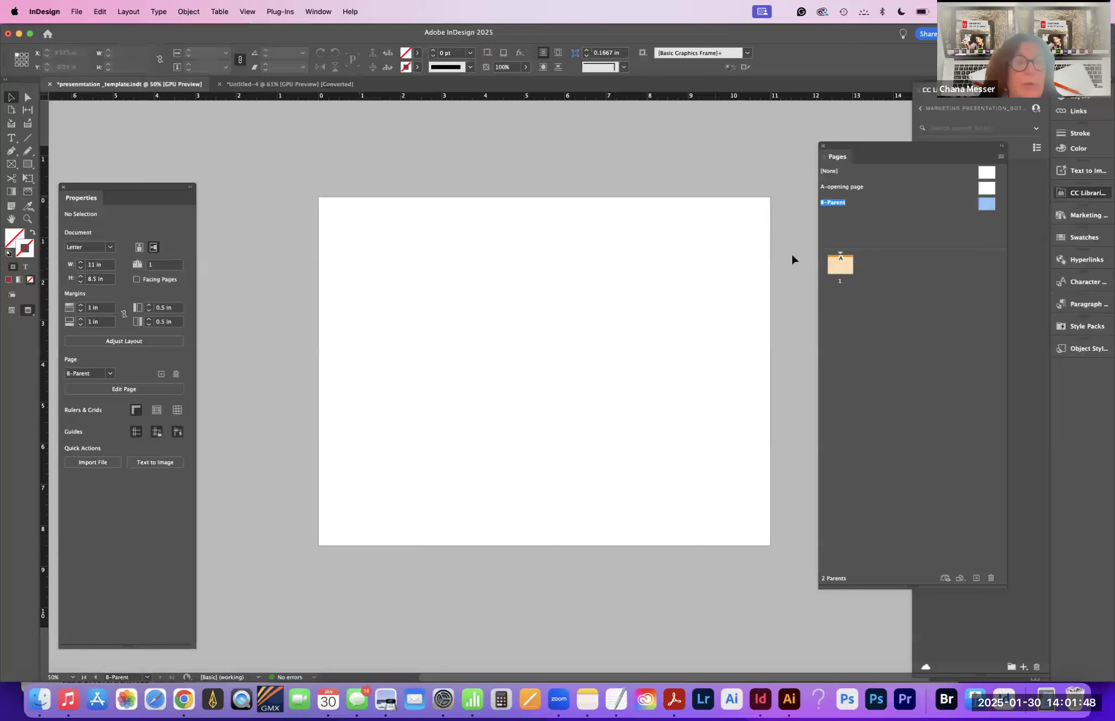
click(11, 310)
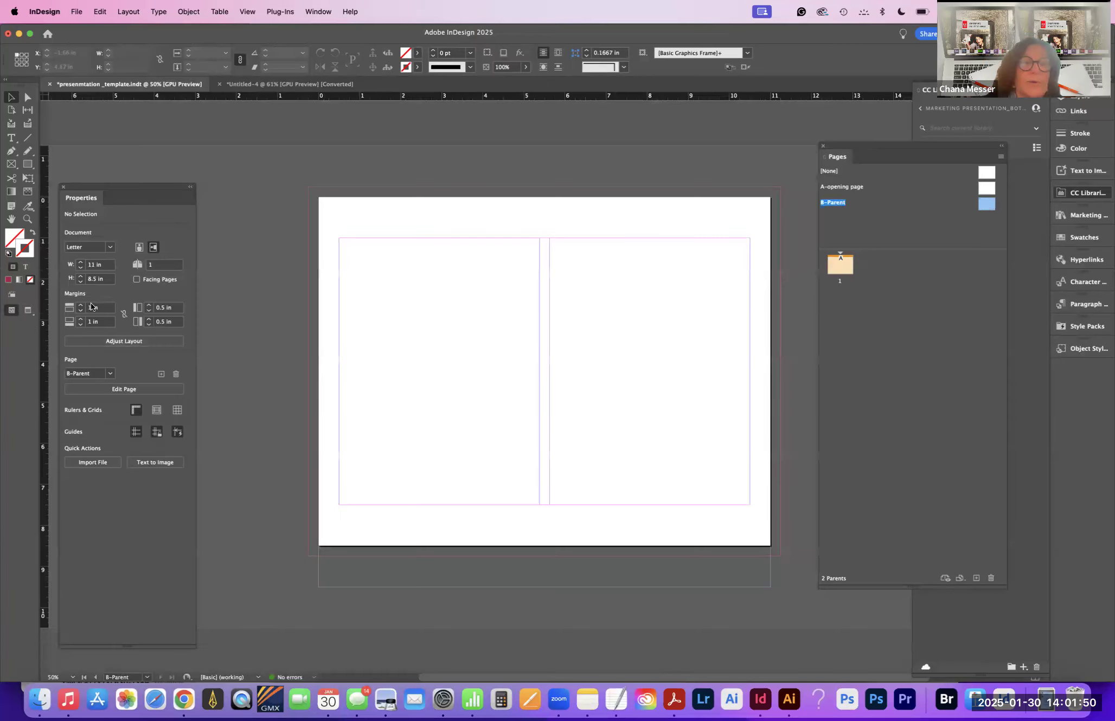
Step: Draw an 11.5 × 9 in rectangle out to the bleed on B-Parent and fill it with Colorful_Theme's pale C=4 M=37 swatch at 30% tint
click(28, 164)
drag(308, 187, 781, 556)
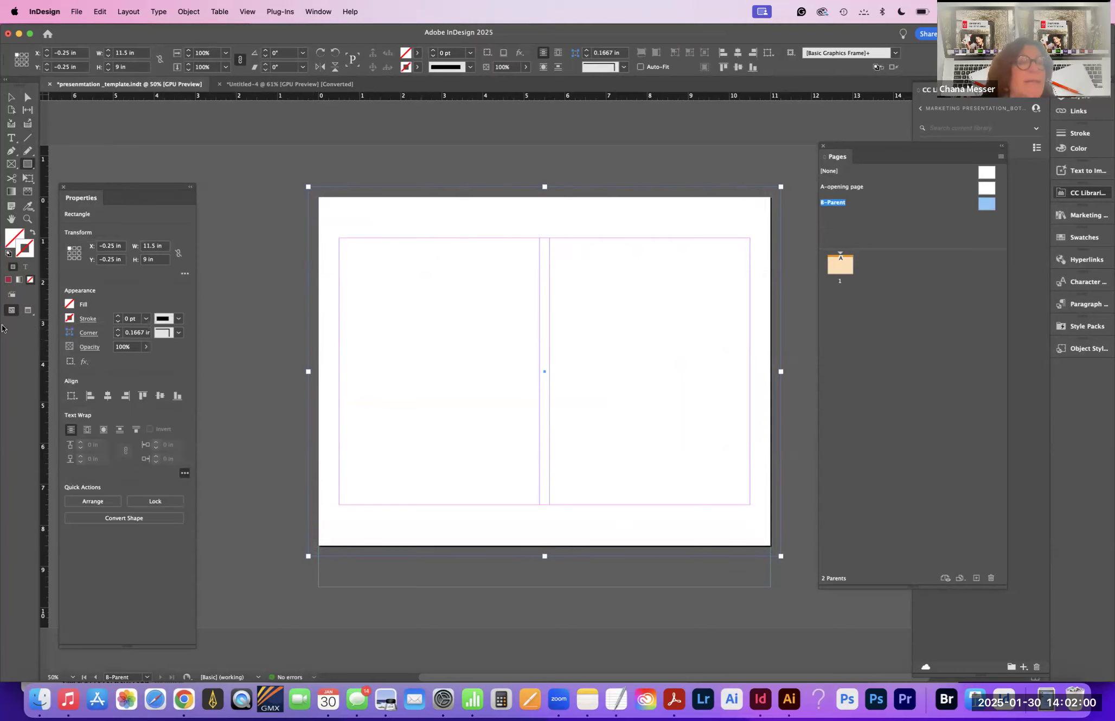
click(69, 304)
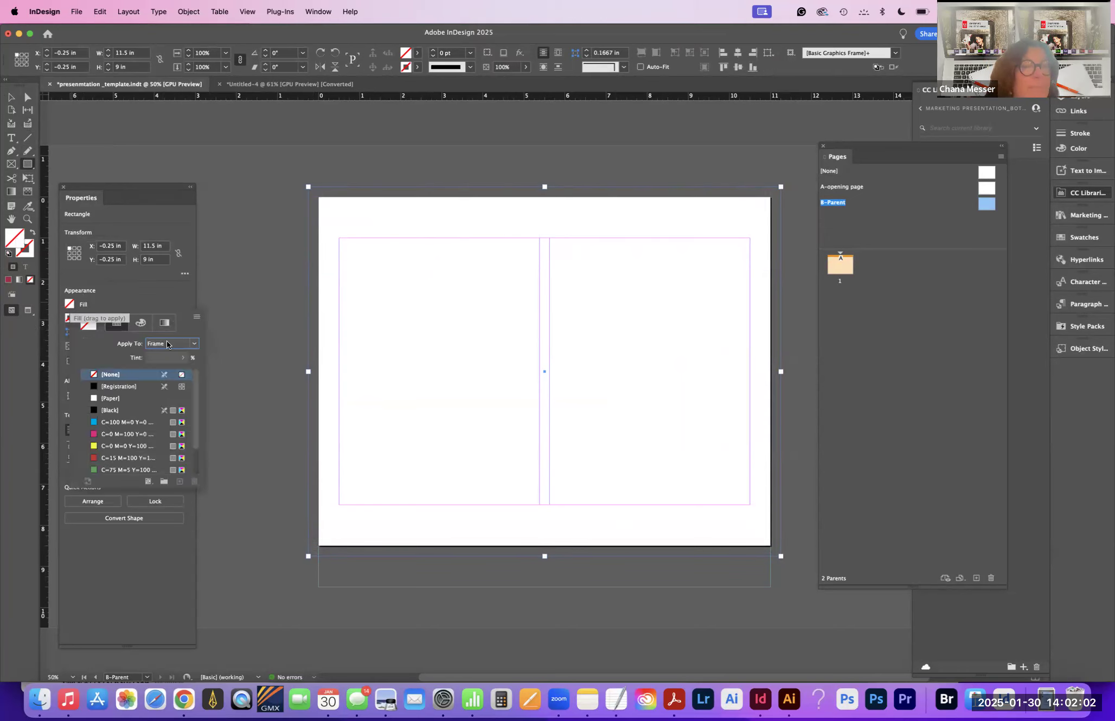
scroll(199, 454, down, 3)
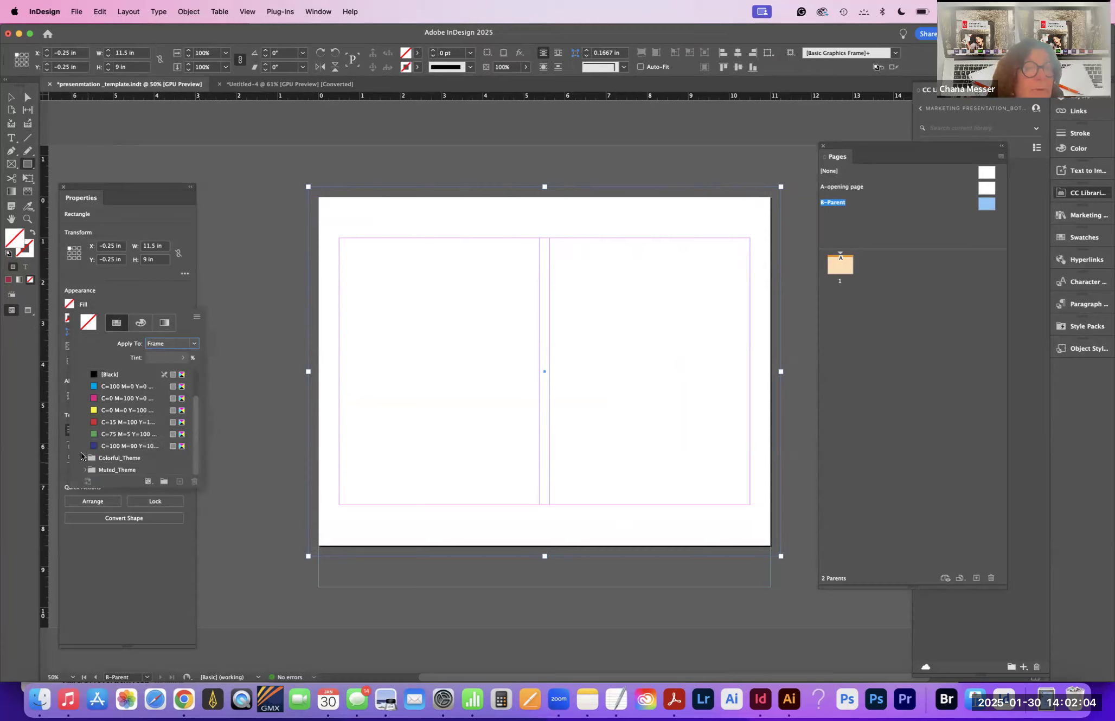
scroll(84, 458, up, 3)
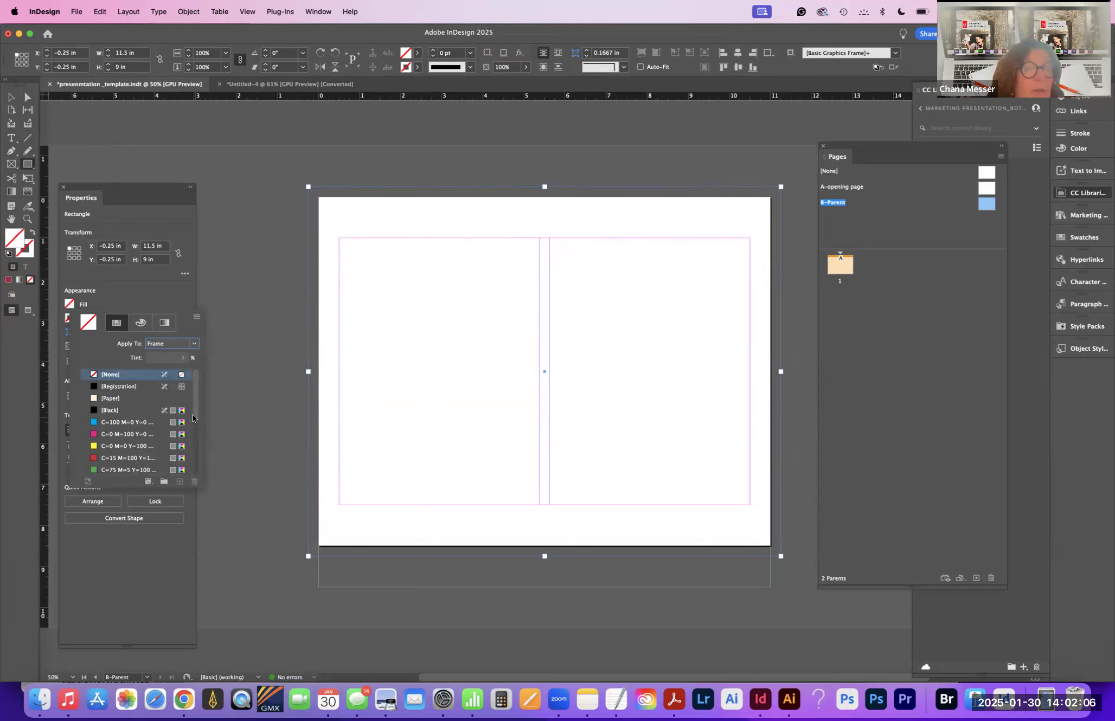
drag(193, 419, 195, 505)
click(115, 459)
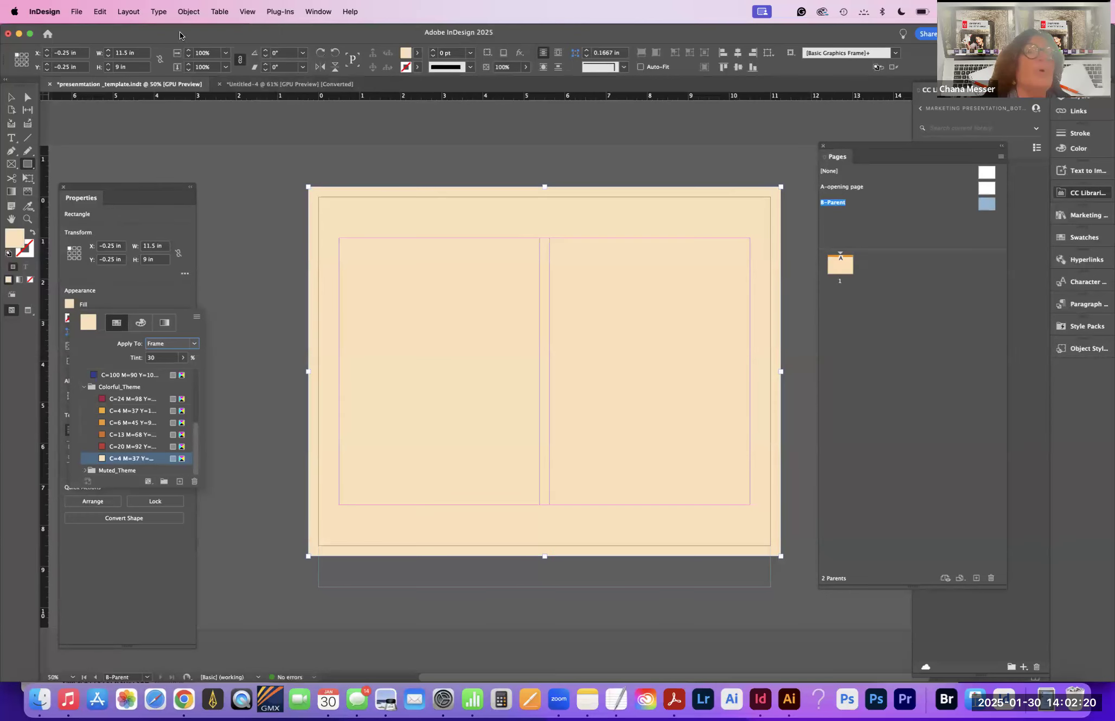
Step: Lock the full-page background rectangle on the parent page
click(188, 9)
click(190, 12)
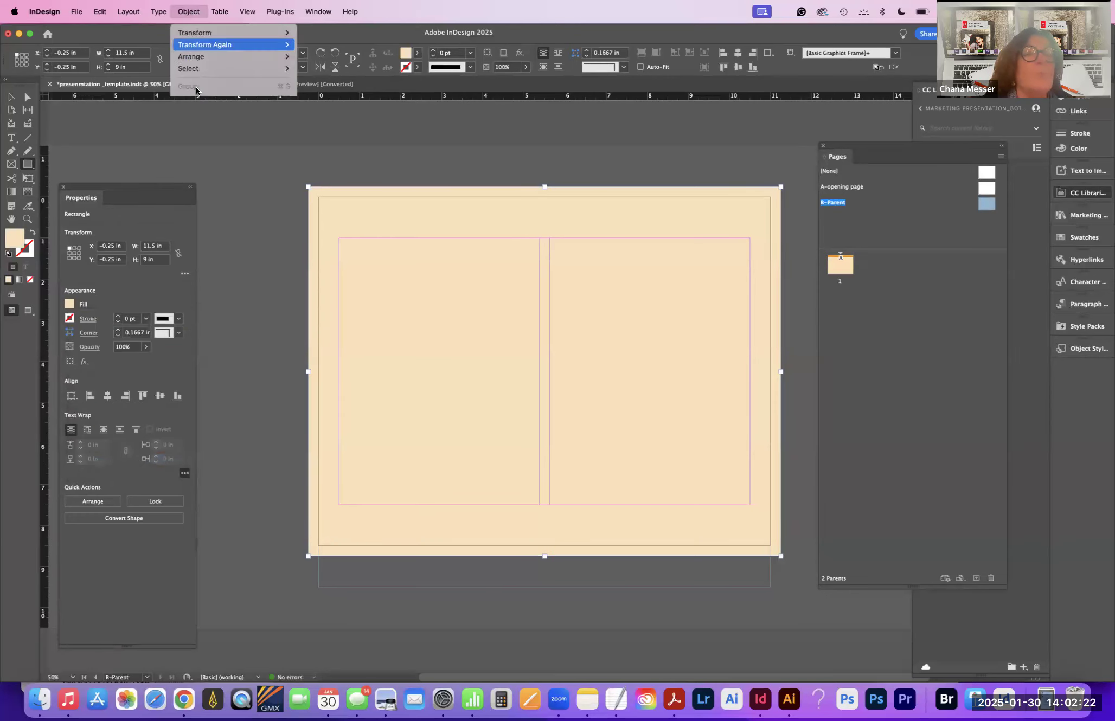
click(197, 111)
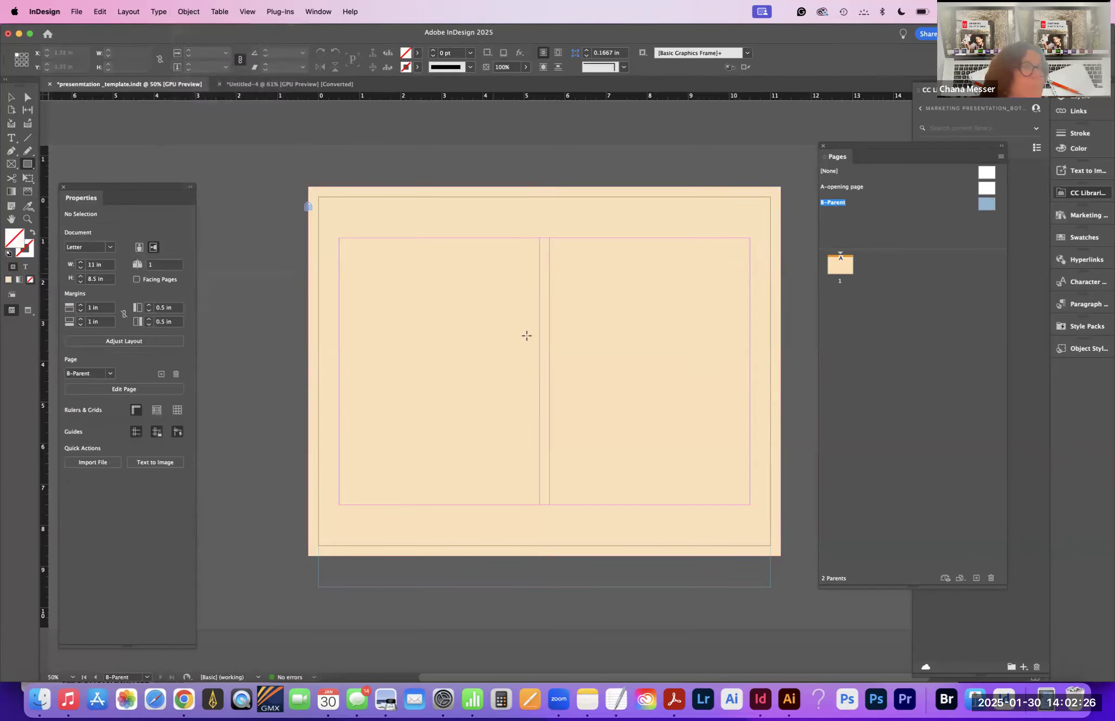
Step: Draw a 4.875 × 6.5 in text frame filling the left column within the margin guides
click(13, 139)
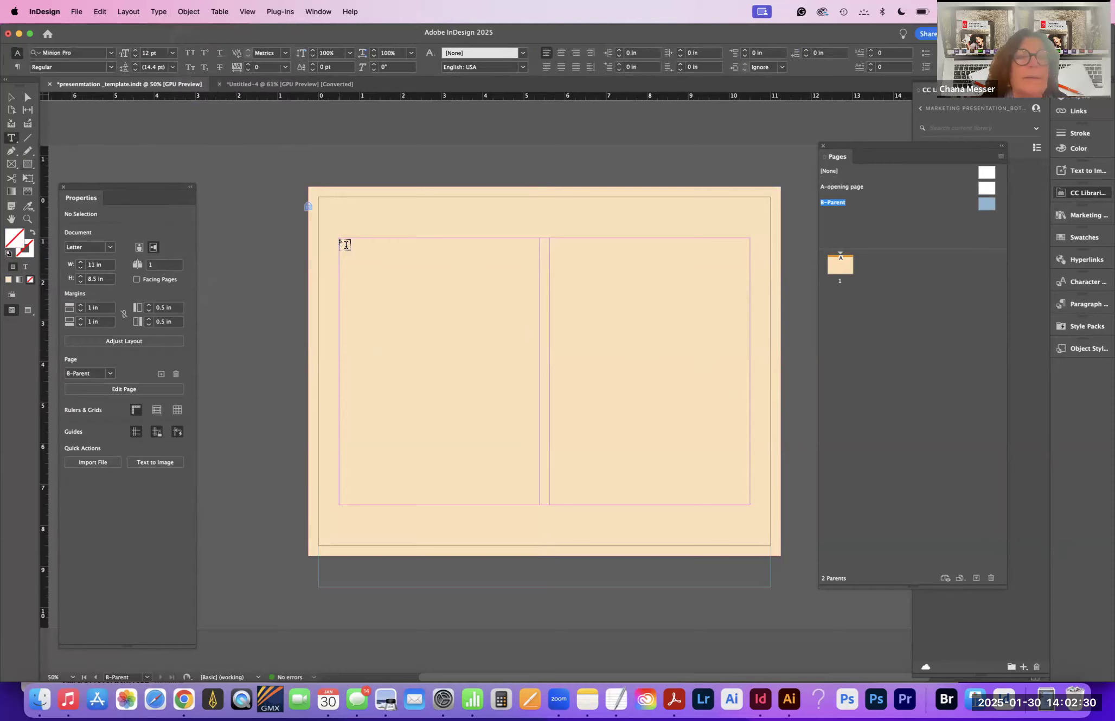
drag(341, 240, 539, 505)
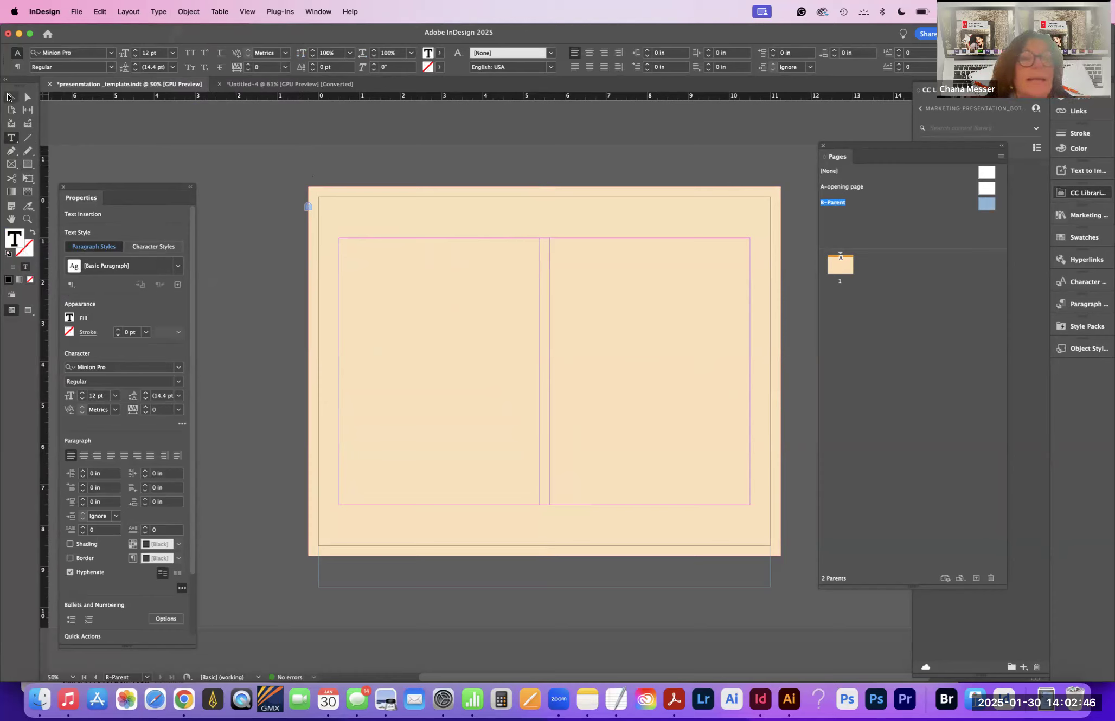
key(Escape)
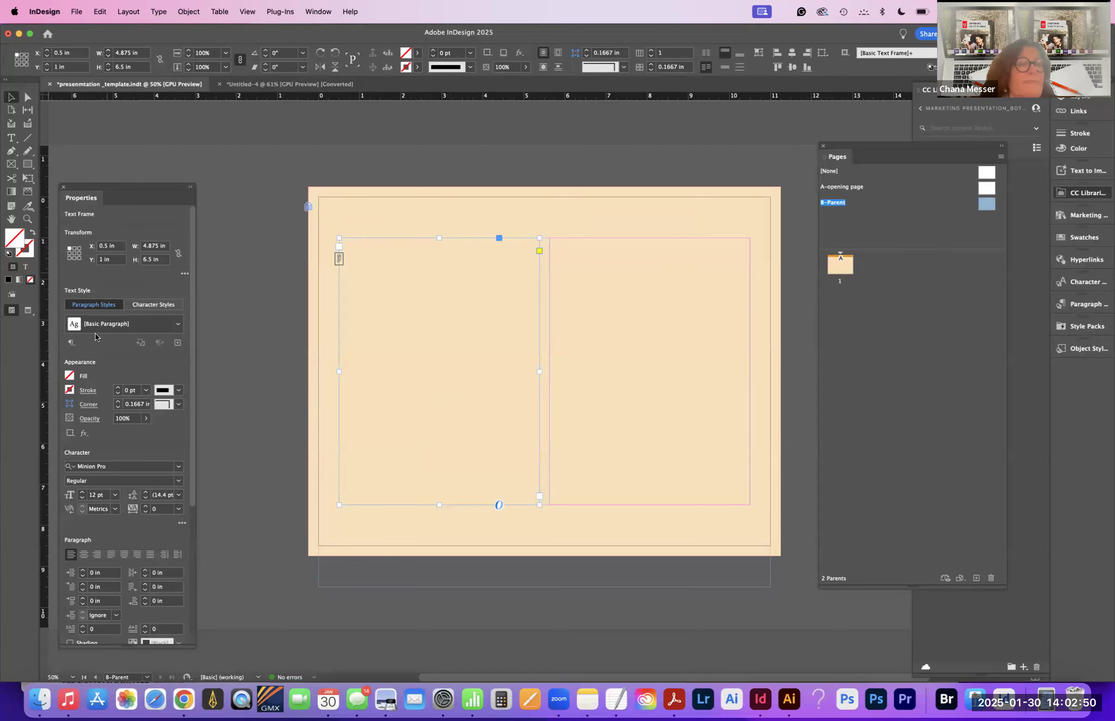
Step: Fill the text frame with the pale pink C=3 M=13 swatch from Muted_Theme
click(71, 376)
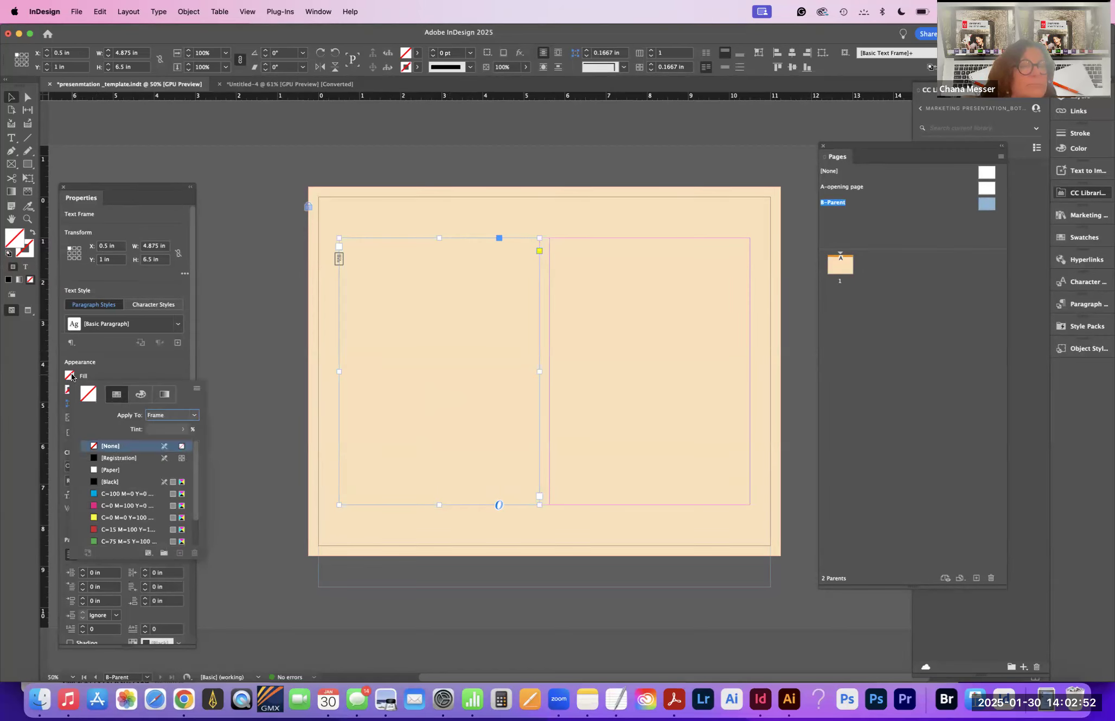
scroll(195, 510, down, 3)
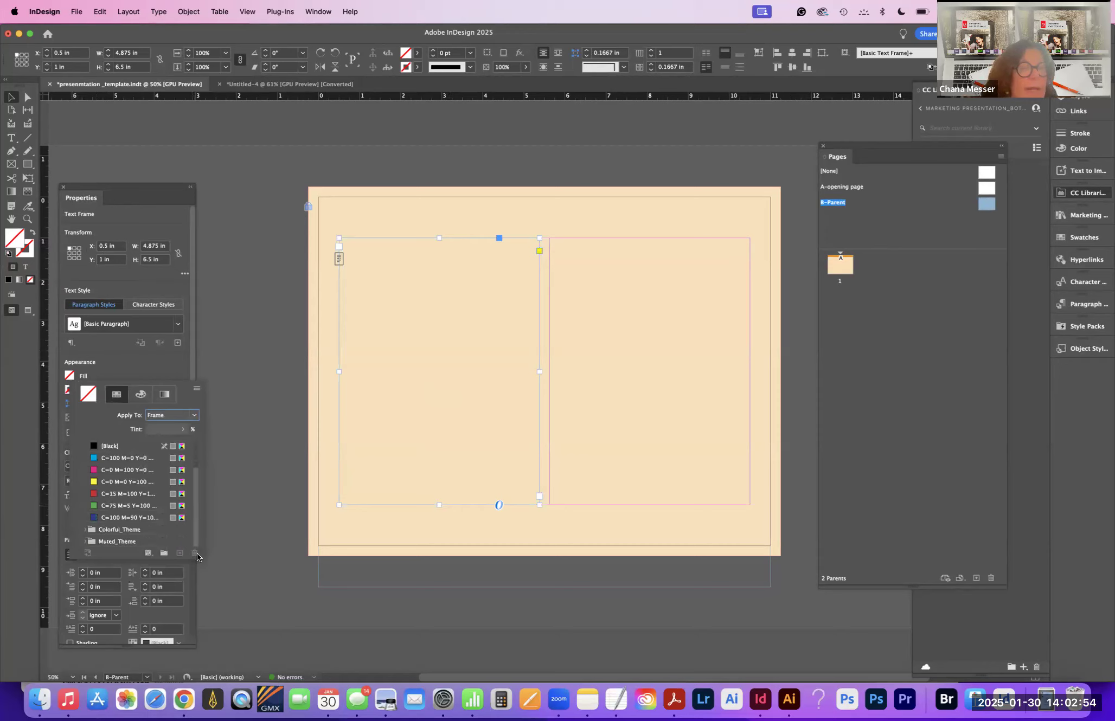
scroll(84, 544, up, 3)
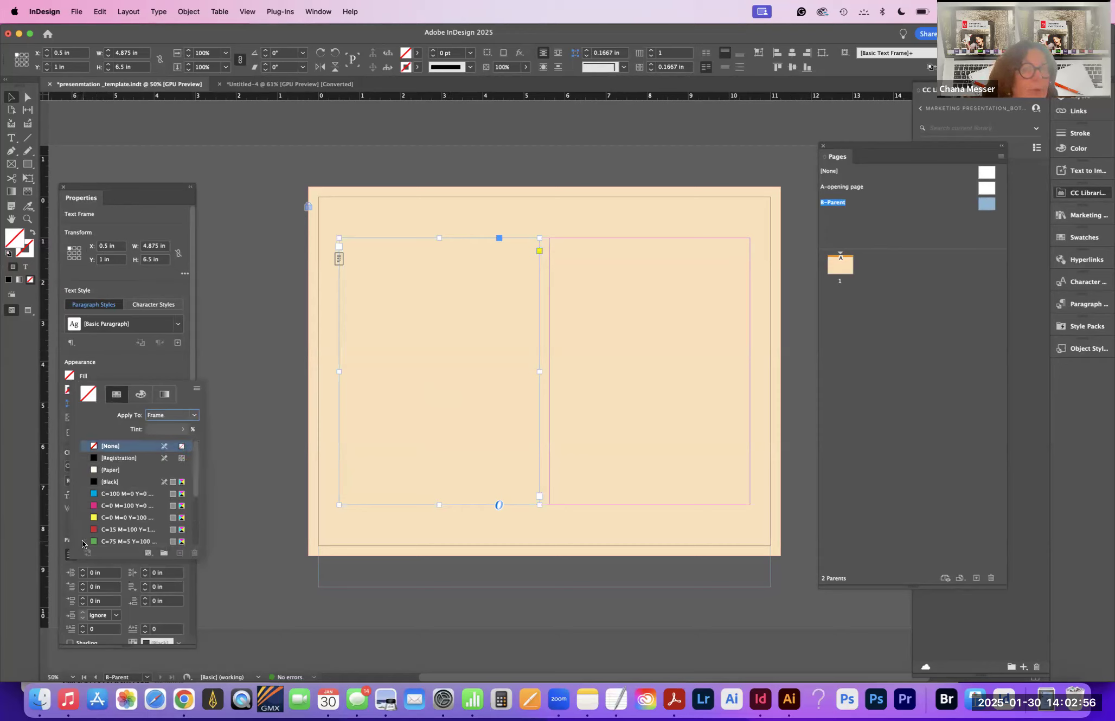
scroll(195, 510, down, 8)
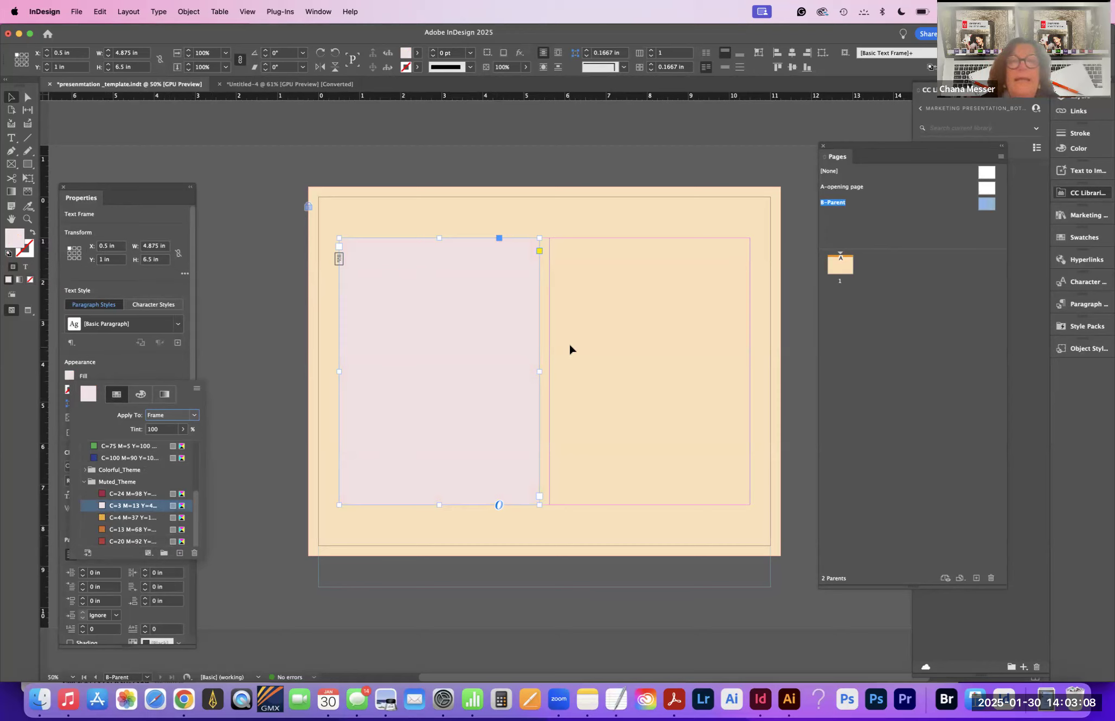
click(576, 329)
Step: Draw a 4.875 × 6.5 in rectangular placeholder frame filling the right column within the margin guides
click(11, 165)
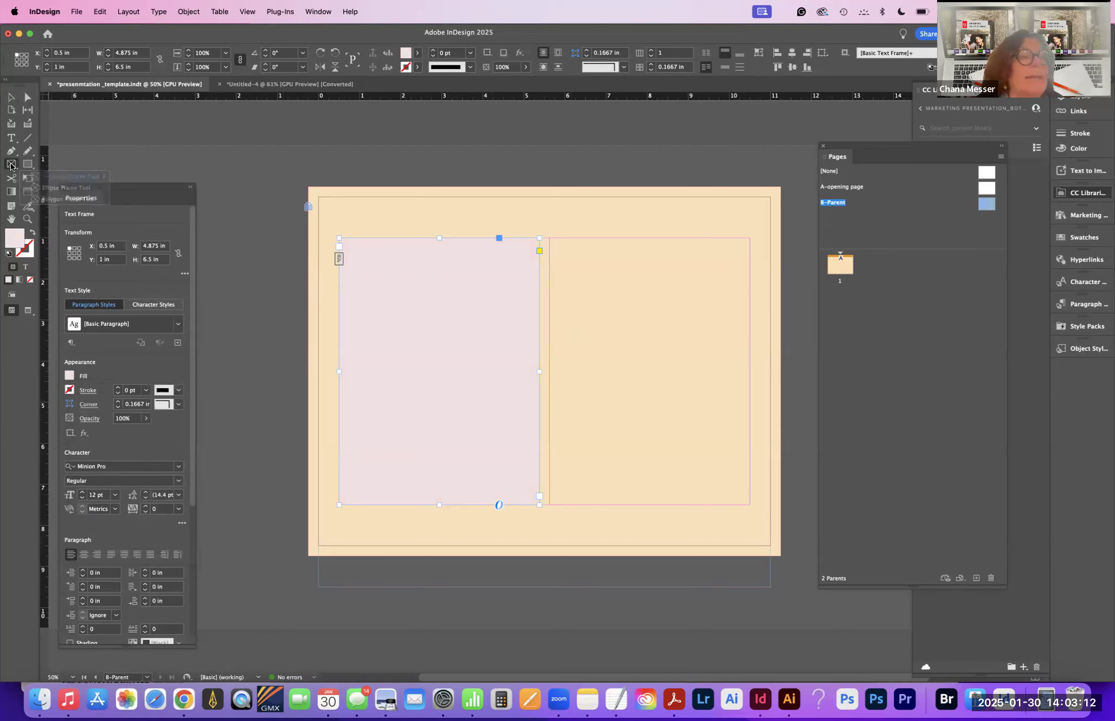
click(36, 176)
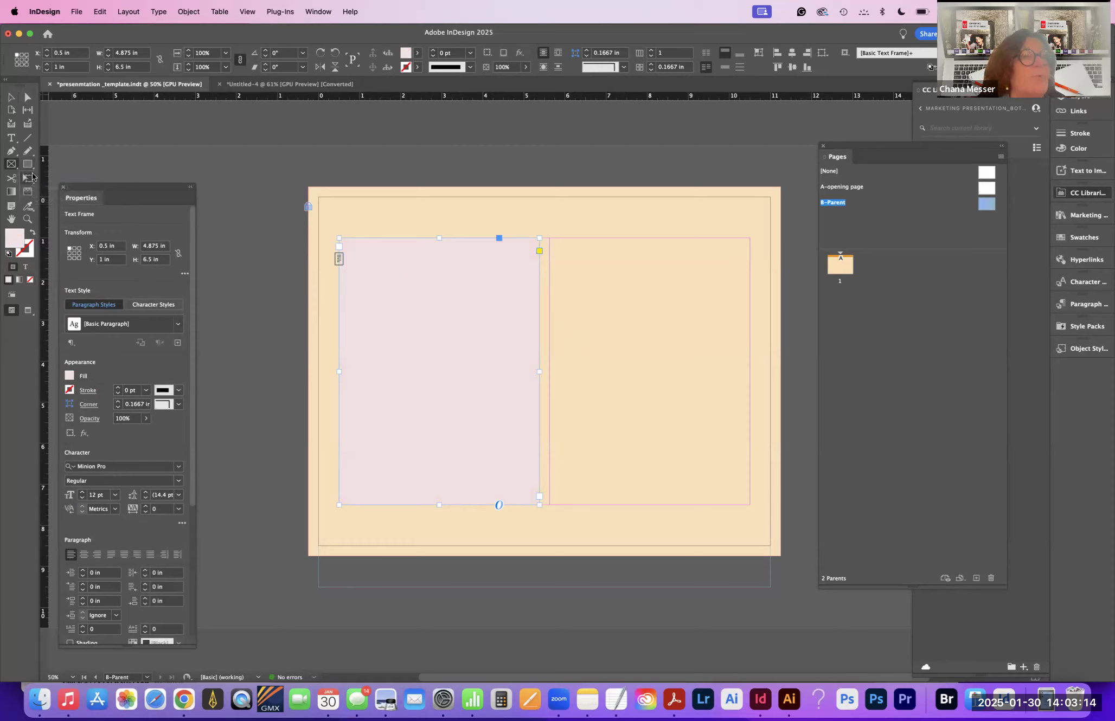
drag(550, 239, 750, 505)
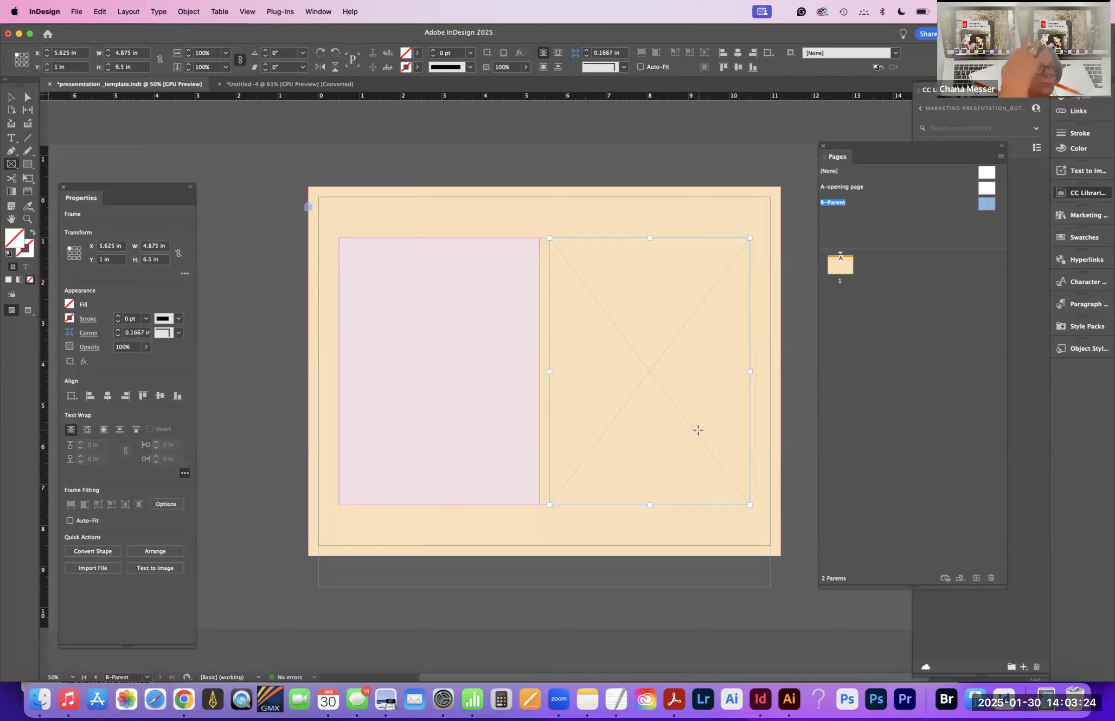
Step: Set the placeholder frame's content fitting to Fill Frame Proportionally and save the template
right_click(675, 374)
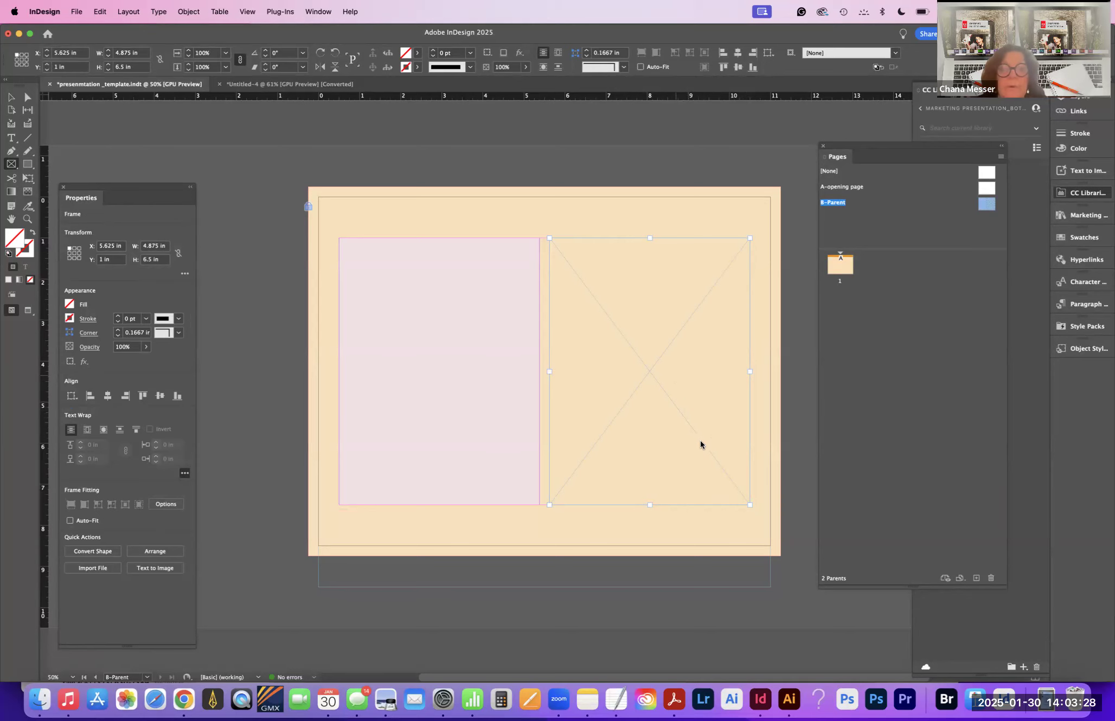
mouse_move(722, 490)
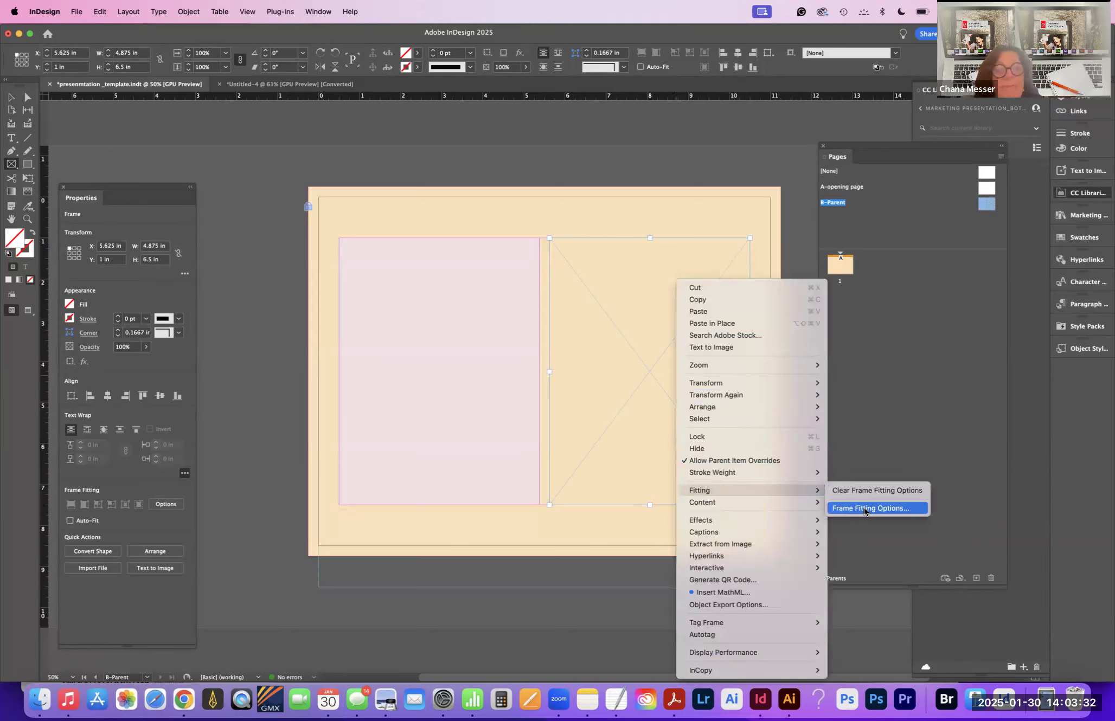
click(864, 508)
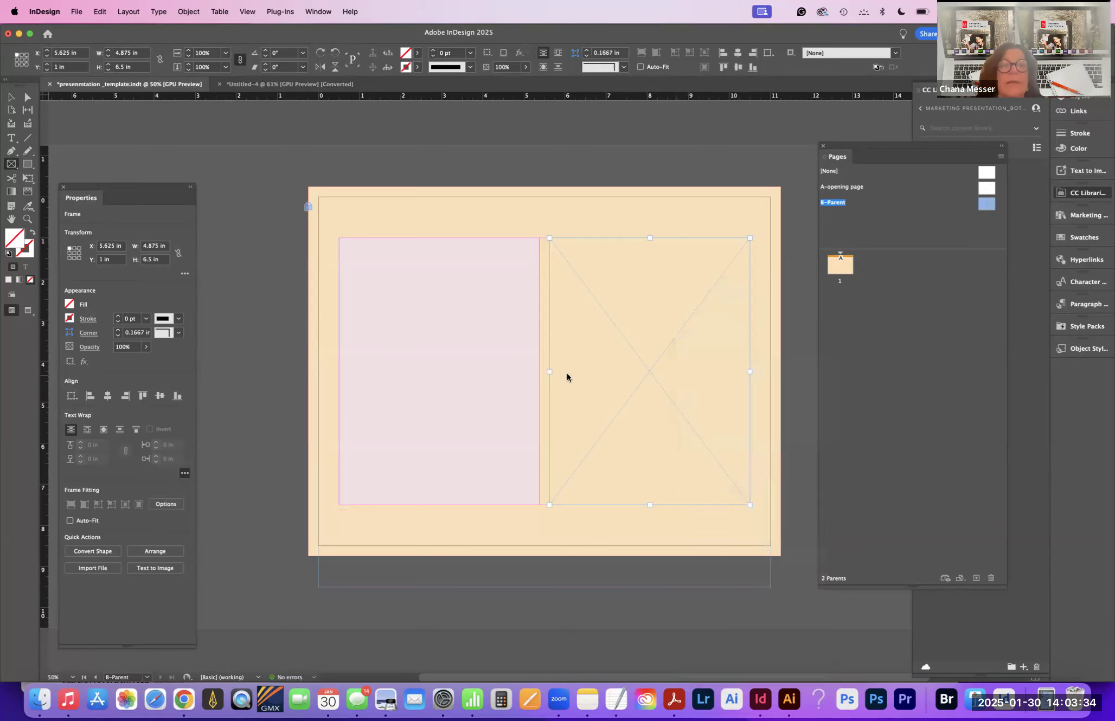
click(525, 325)
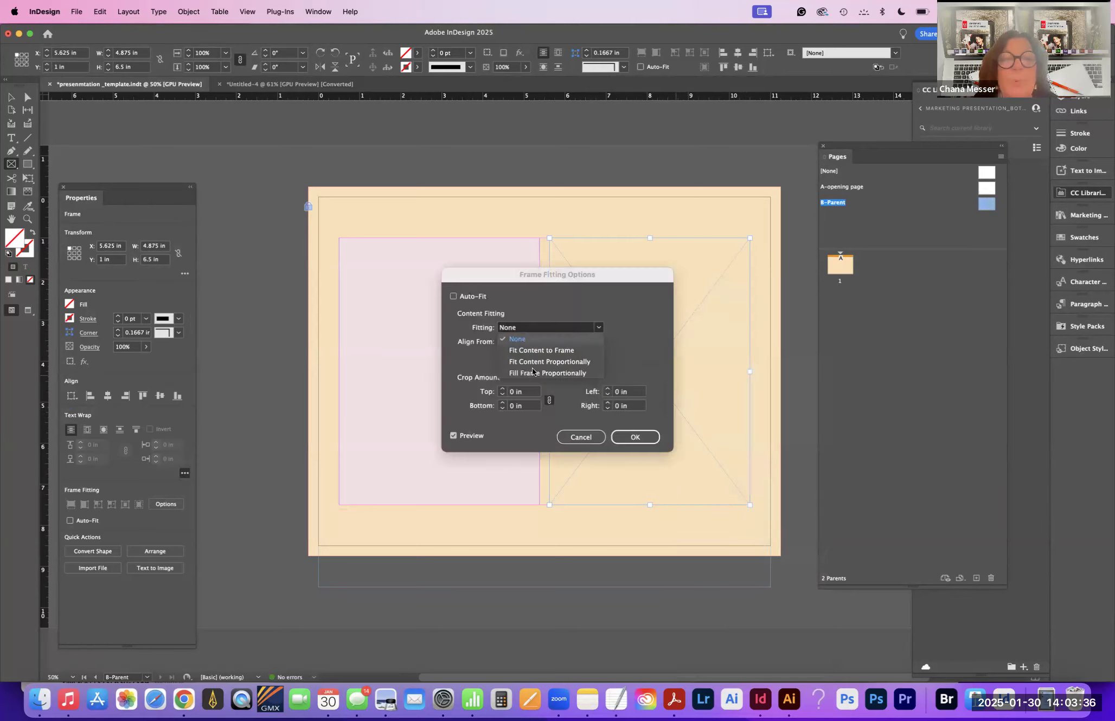
click(527, 372)
click(635, 437)
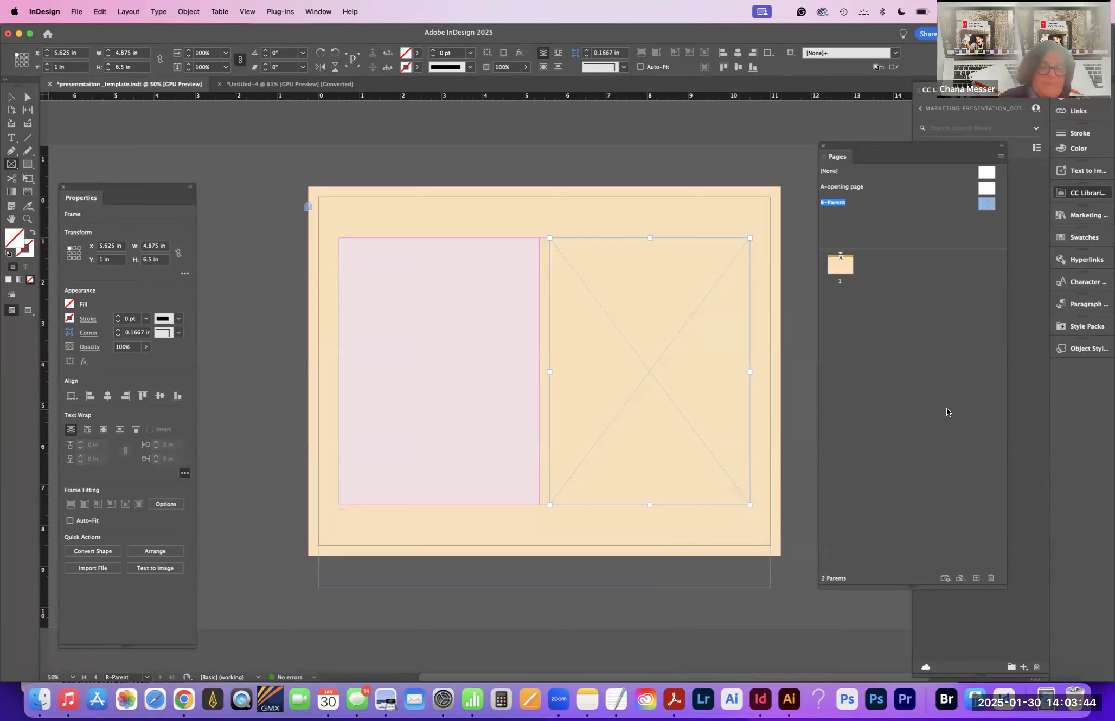
key(super+s)
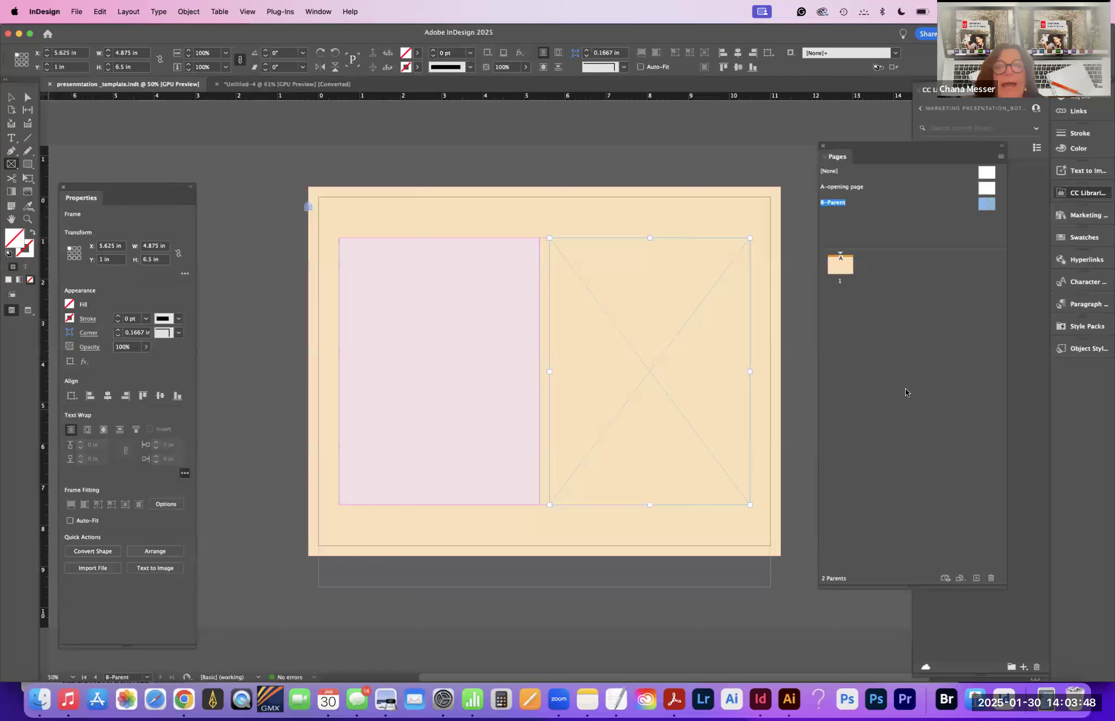
Step: Return to document page 1 and rename the B-Parent page as "ininside info", keeping prefix B
drag(840, 268, 840, 266)
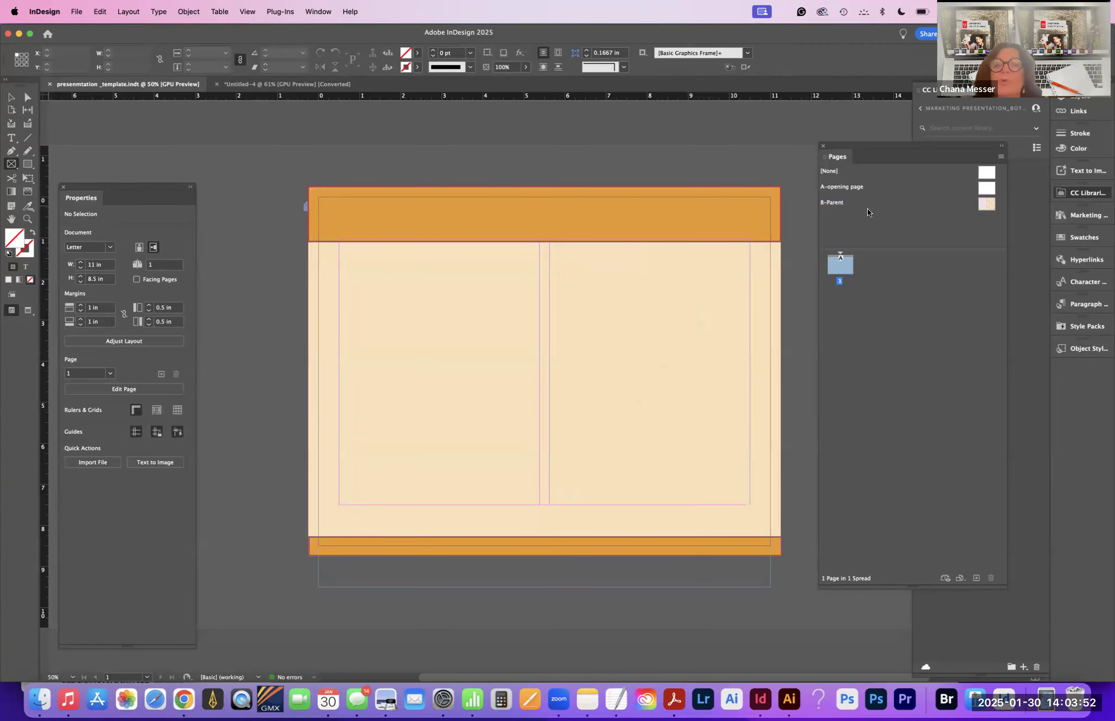
click(830, 204)
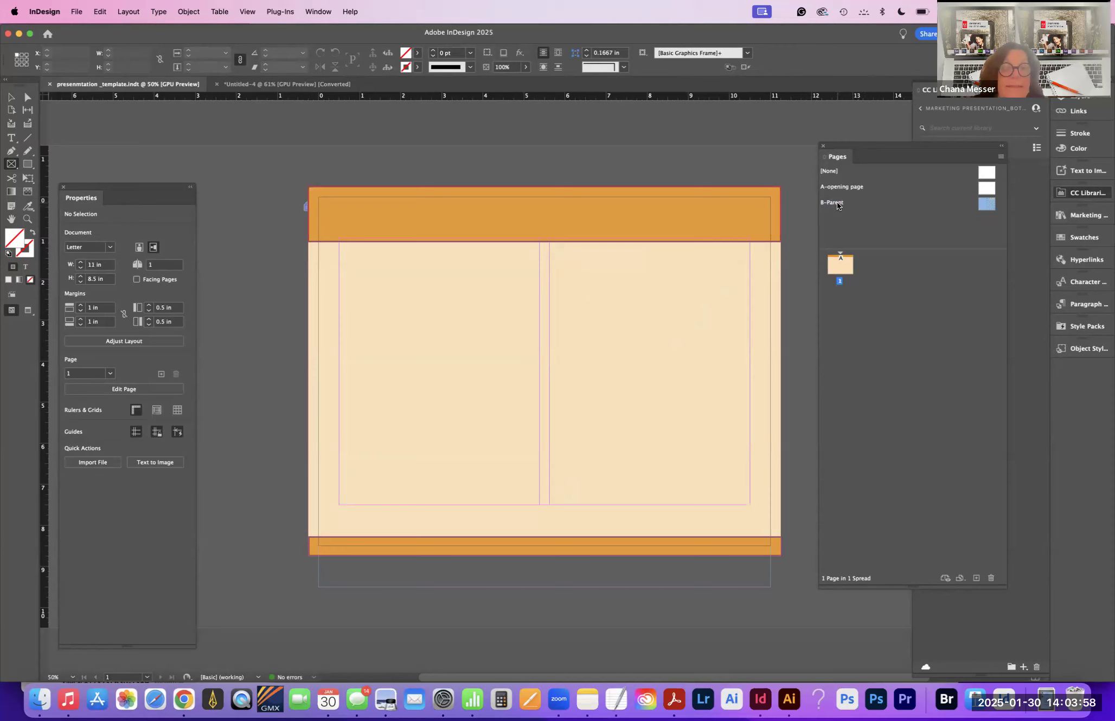
right_click(838, 206)
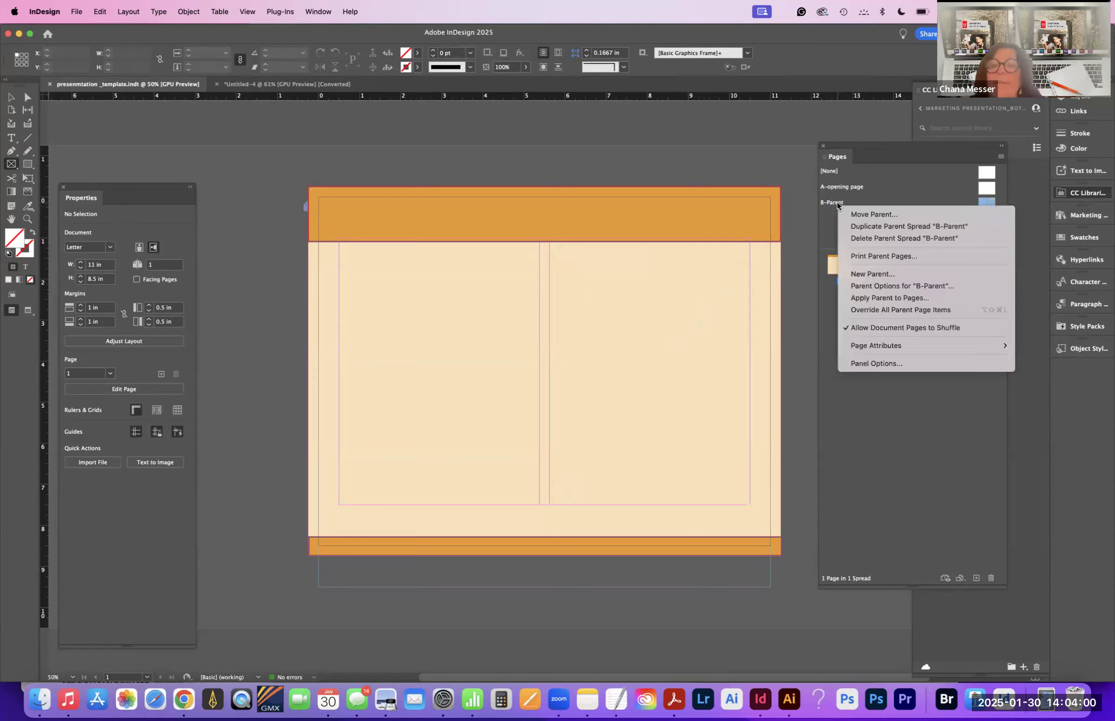
click(866, 286)
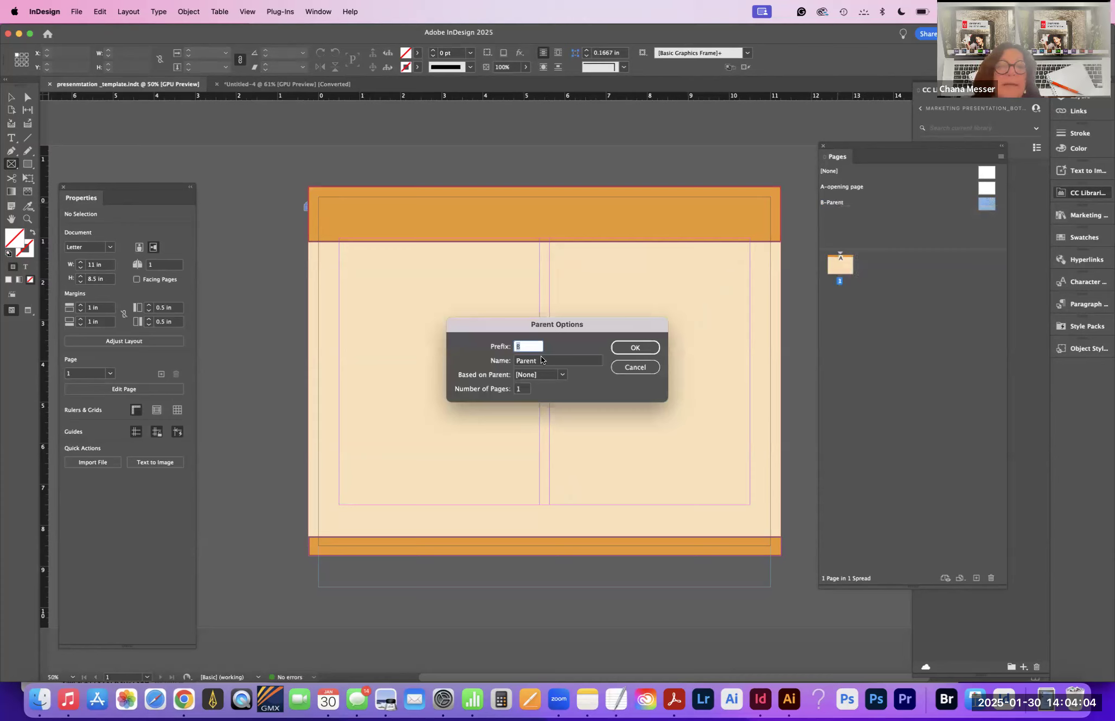
key(Tab)
key(BackSpace)
text(ind)
key(BackSpace)
text(inside info)
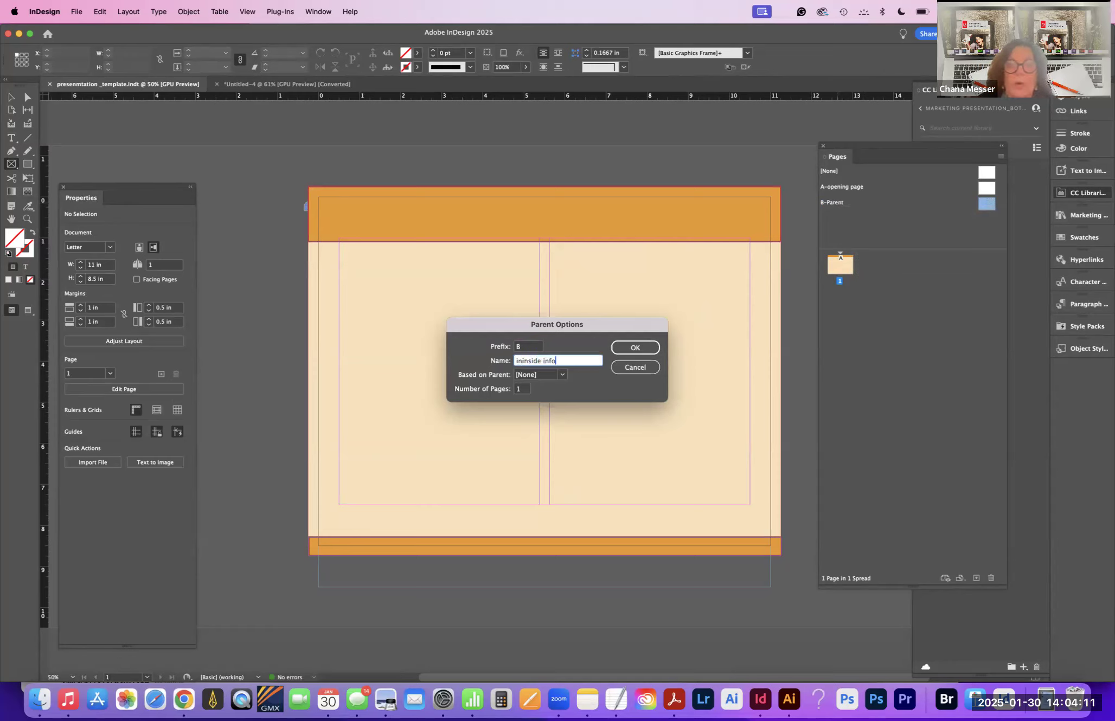
click(635, 348)
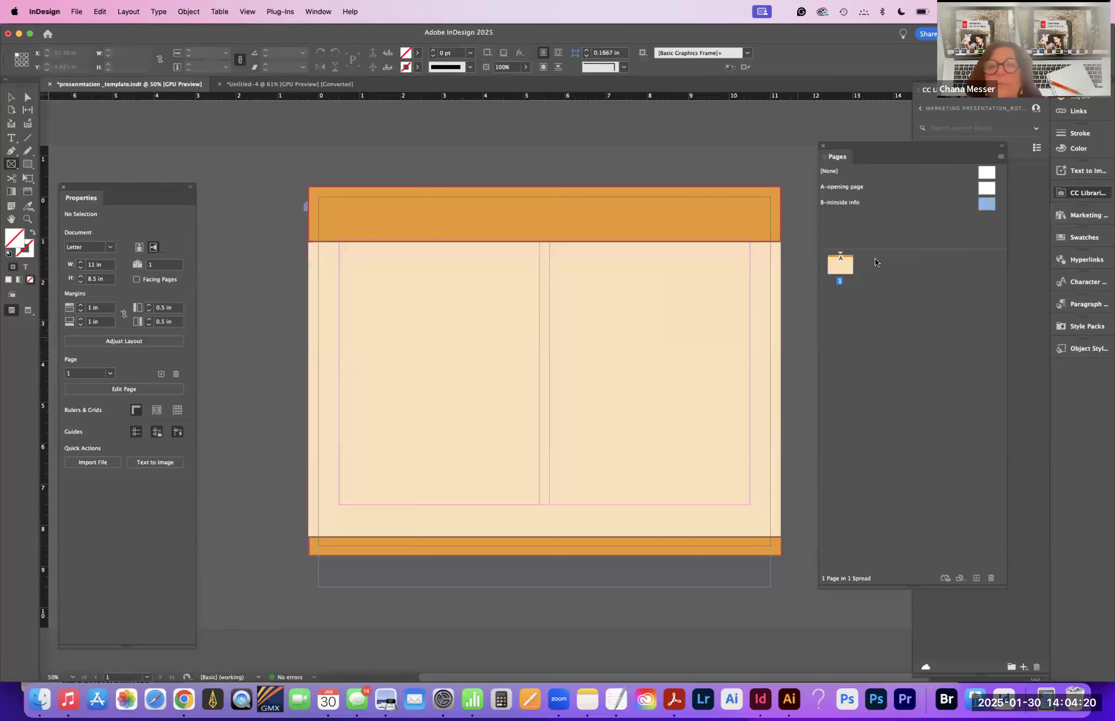
Step: Add pages 2 to 5 based on the B-ininside info parent and page 6 based on A-opening page
drag(988, 204, 841, 306)
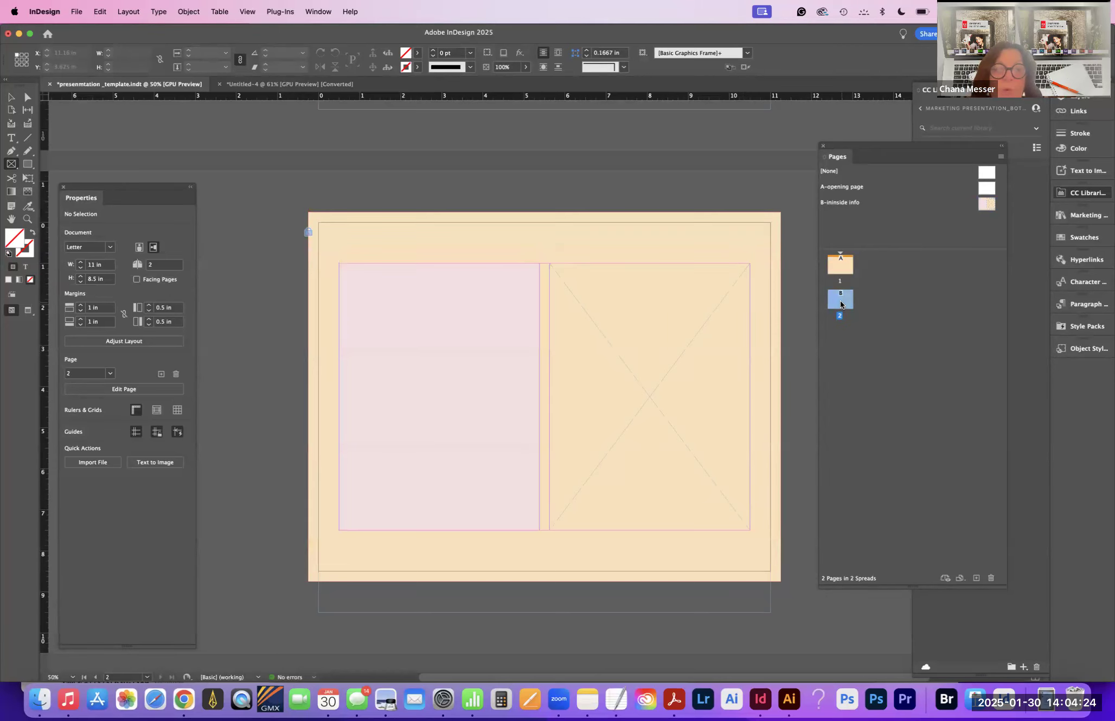
double_click(840, 265)
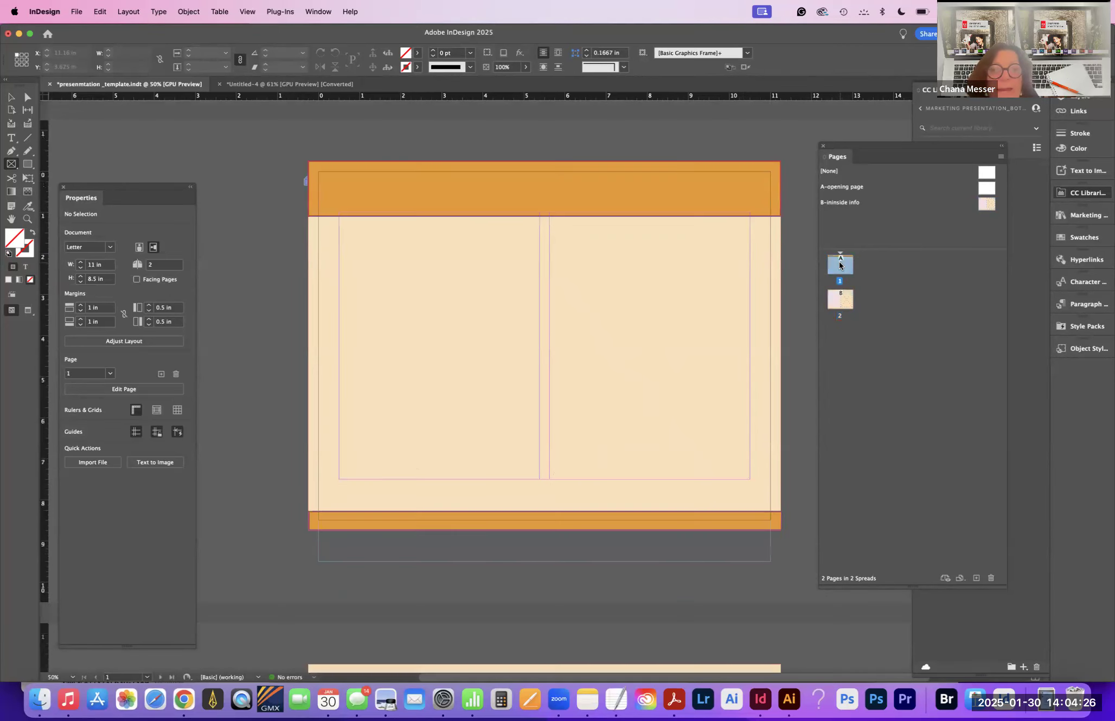
double_click(839, 300)
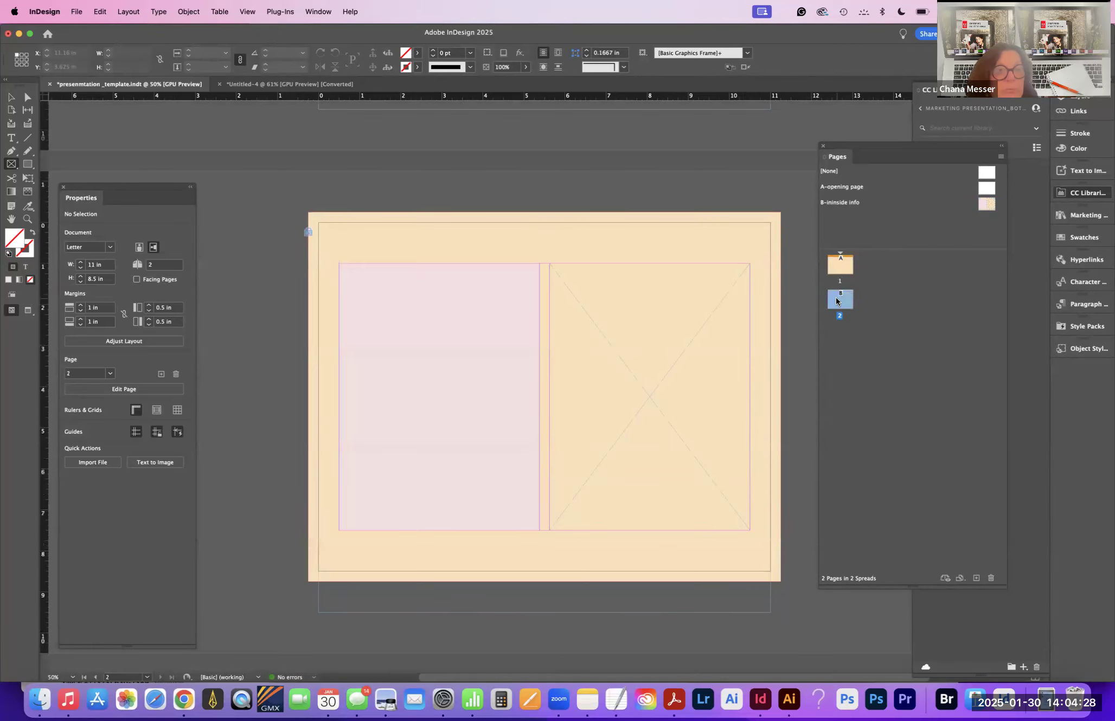
drag(988, 203, 846, 331)
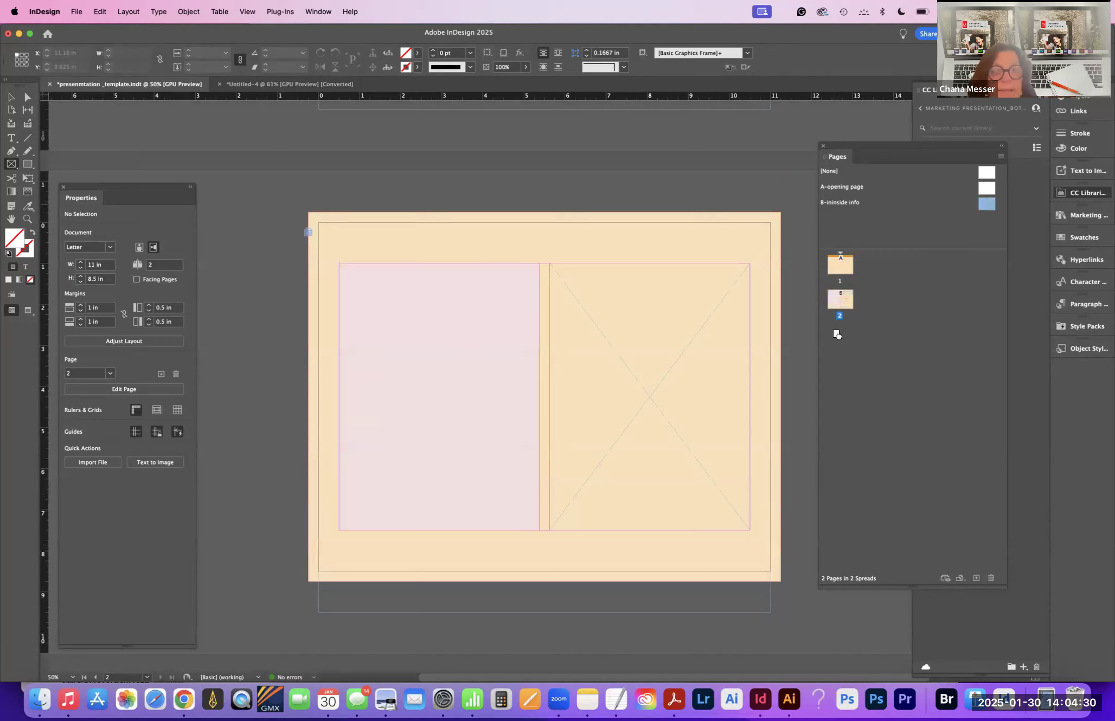
drag(988, 204, 840, 370)
drag(990, 204, 839, 402)
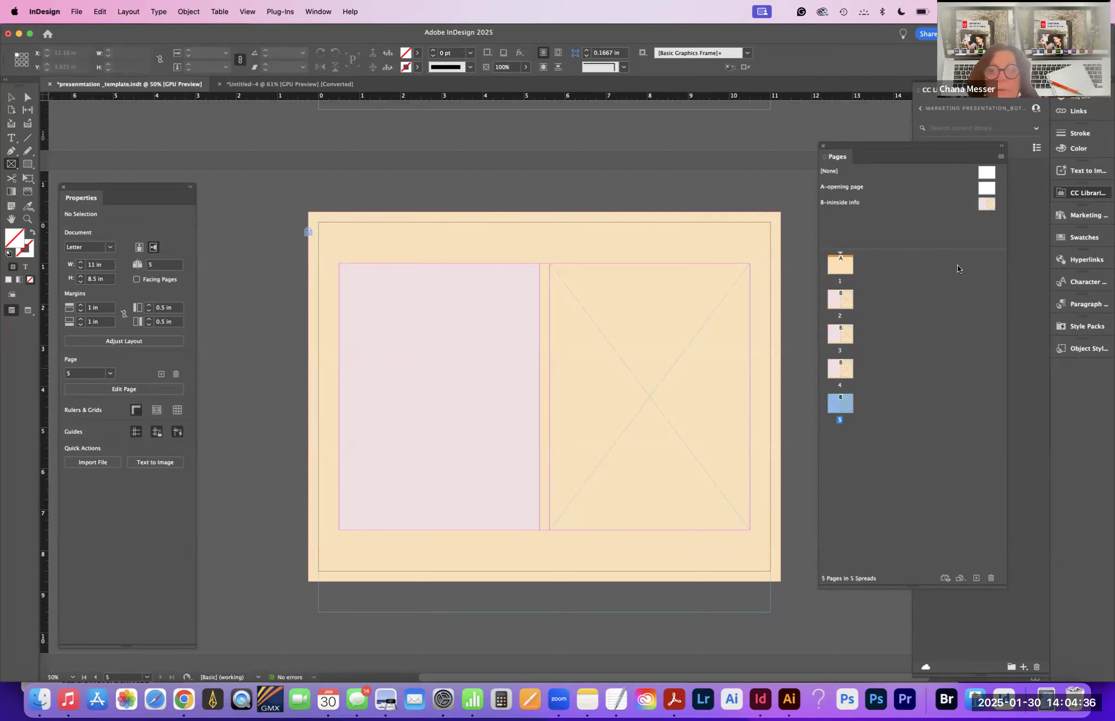
drag(988, 187, 838, 441)
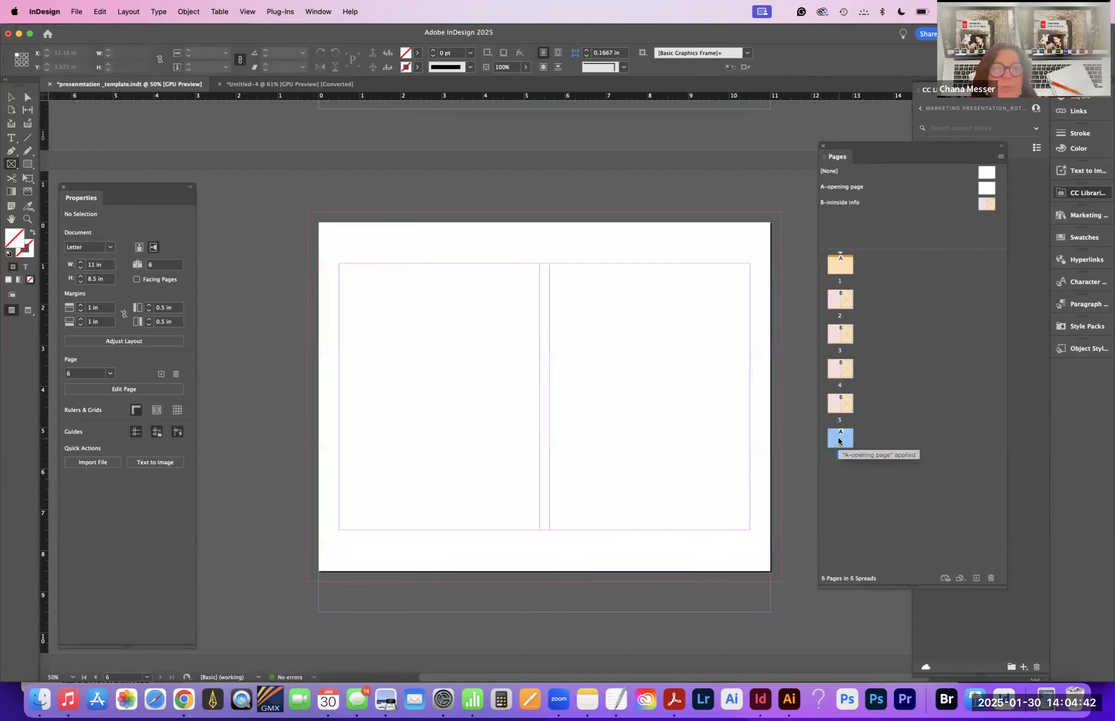
click(987, 187)
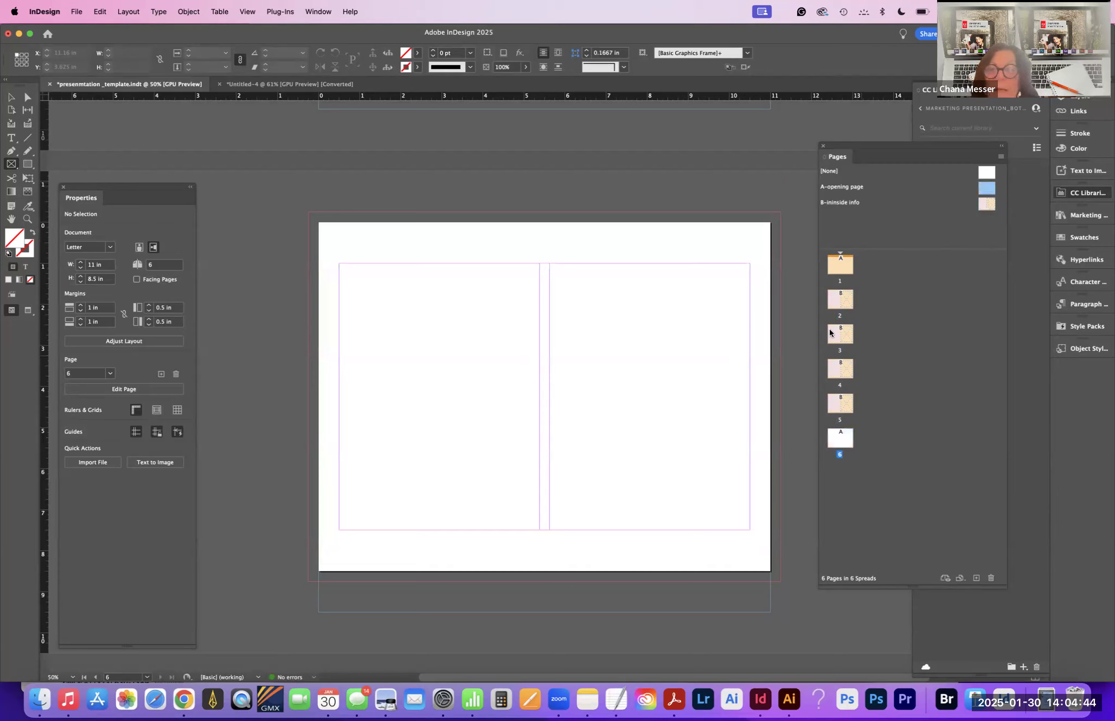
drag(841, 268, 841, 440)
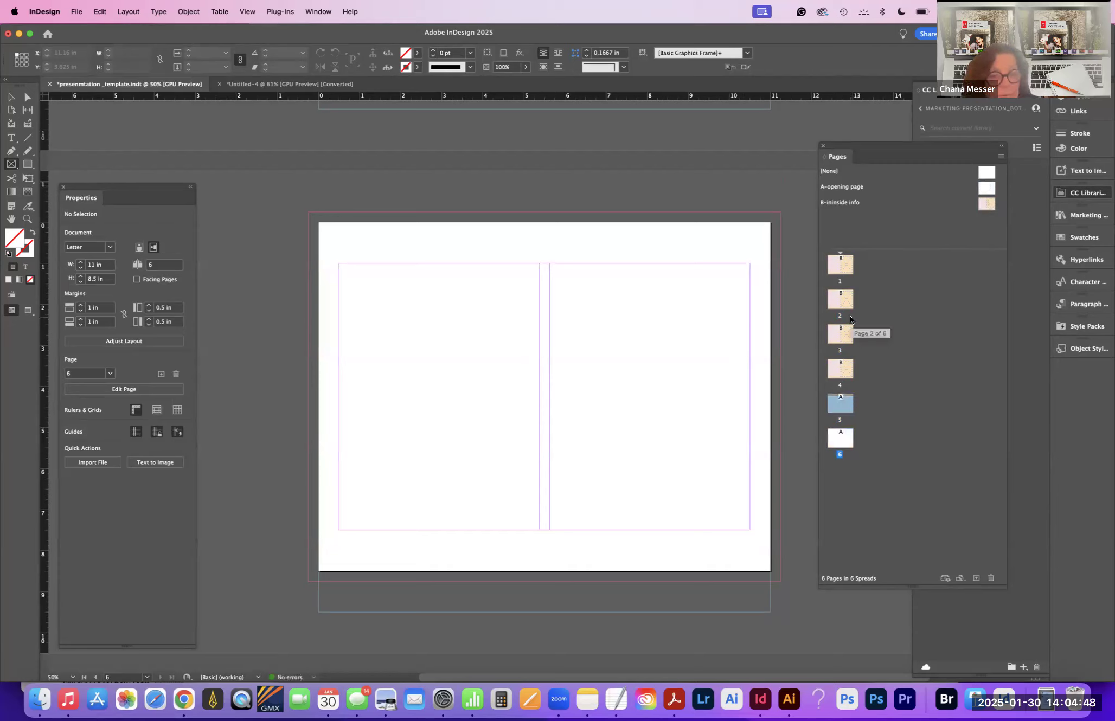
key(super+z)
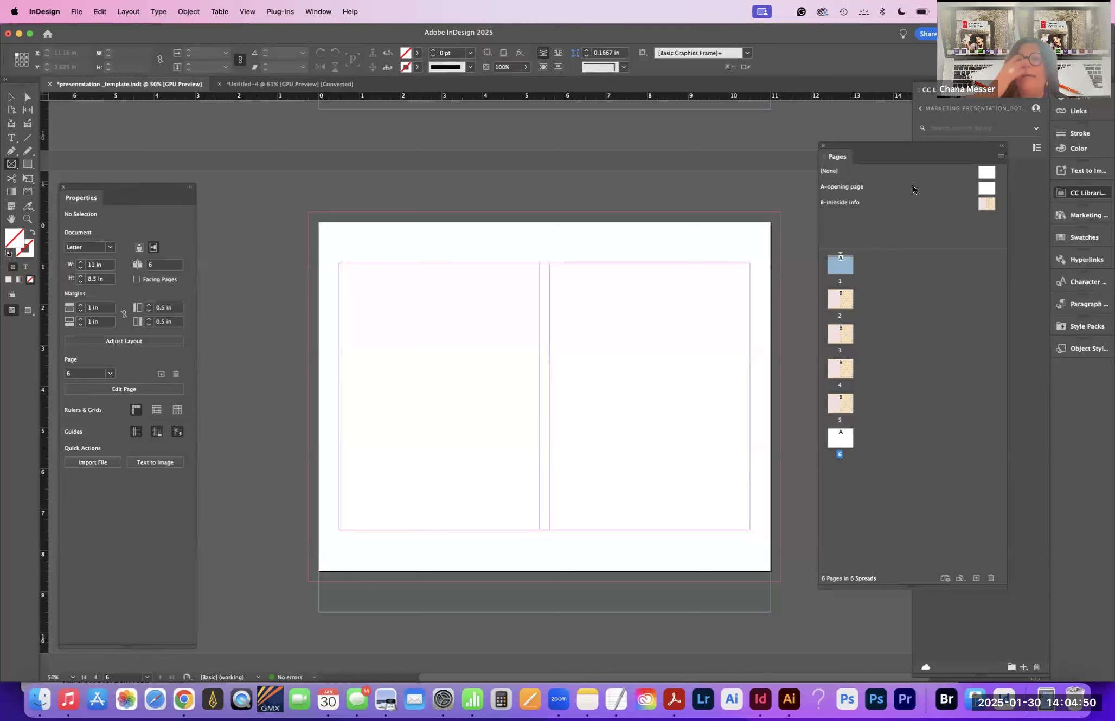
click(982, 190)
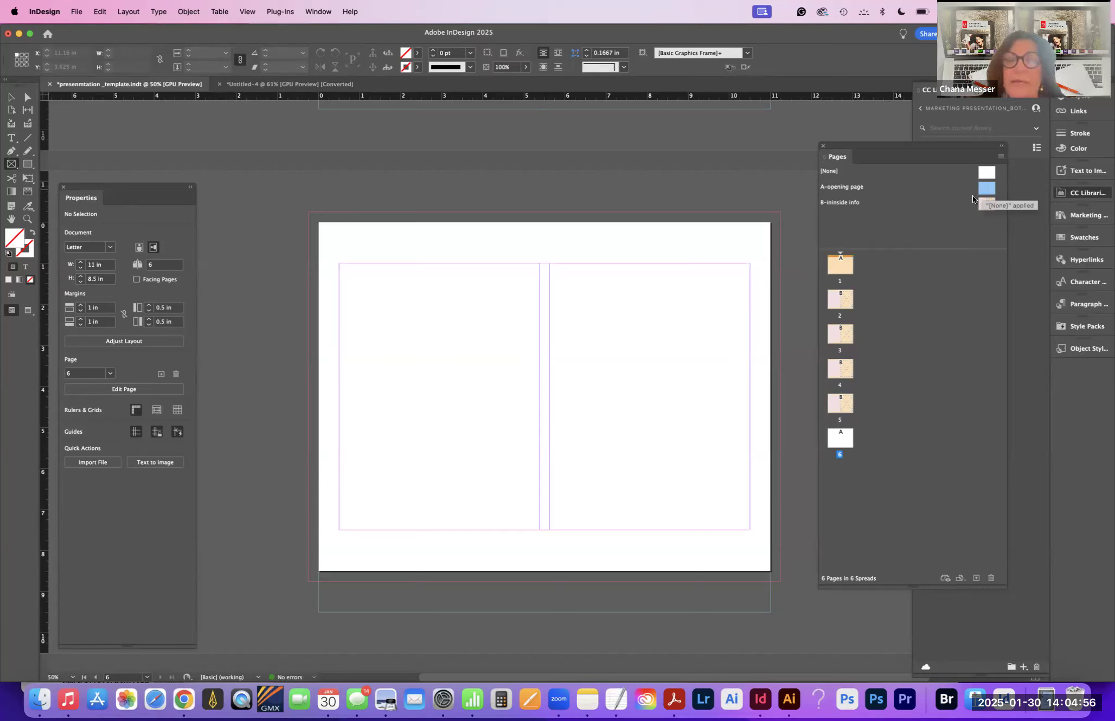
Step: Delete the blank page 6 and duplicate the page 1 spread at the end of the document
click(844, 436)
click(991, 578)
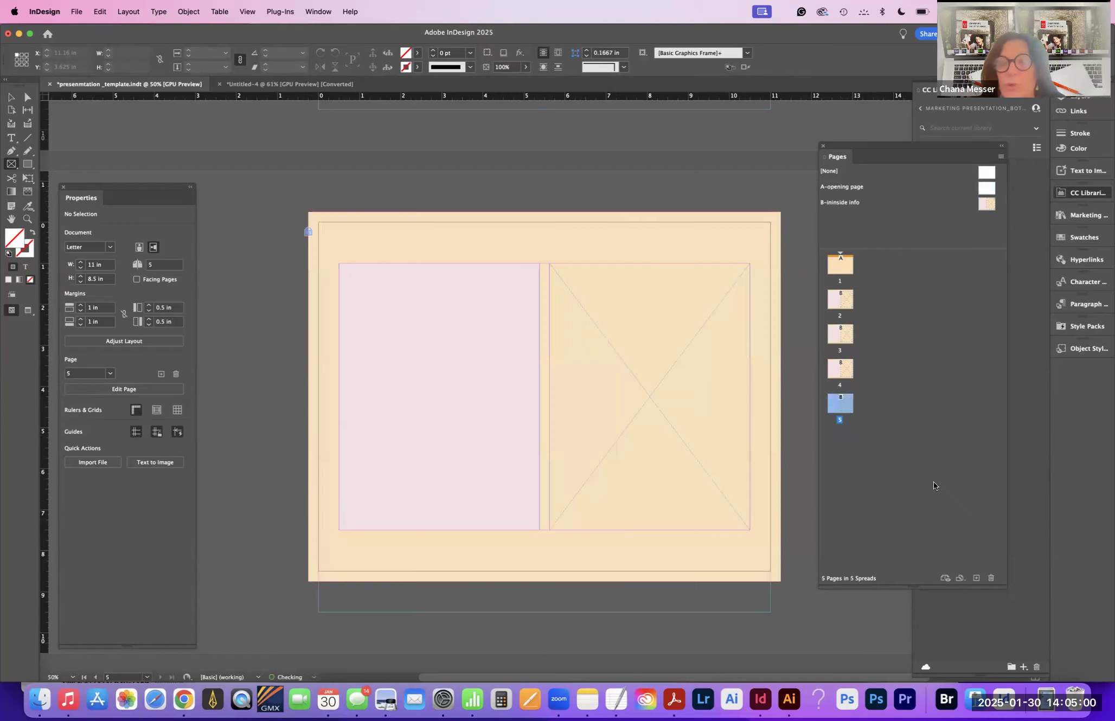
click(833, 259)
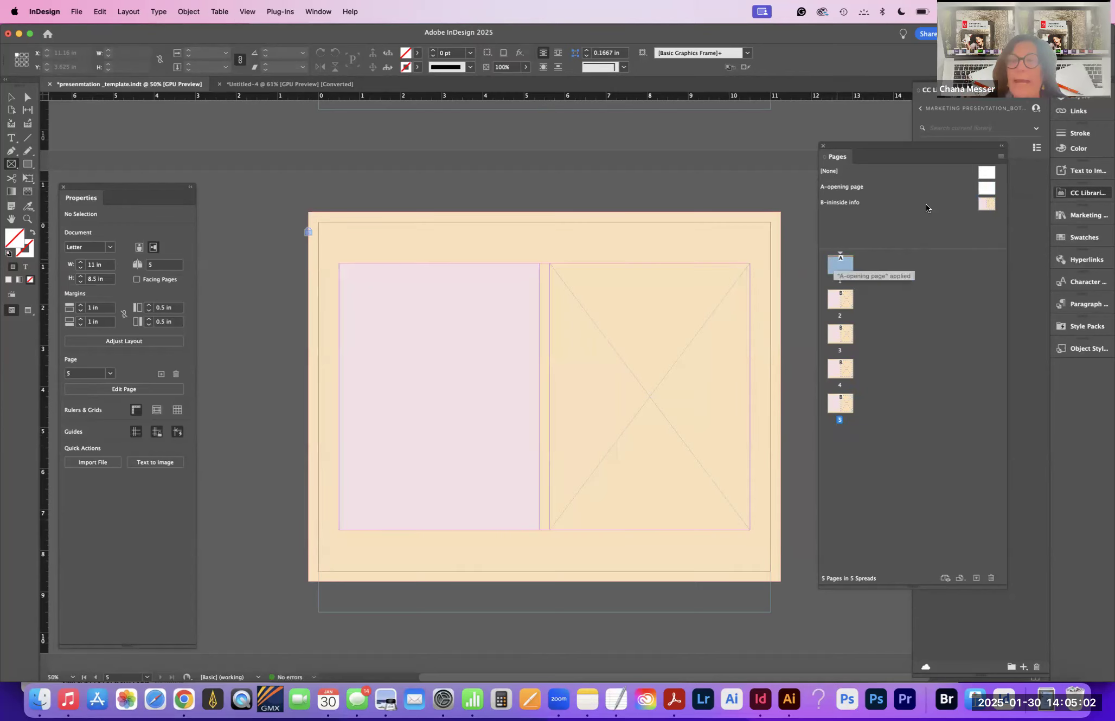
click(999, 158)
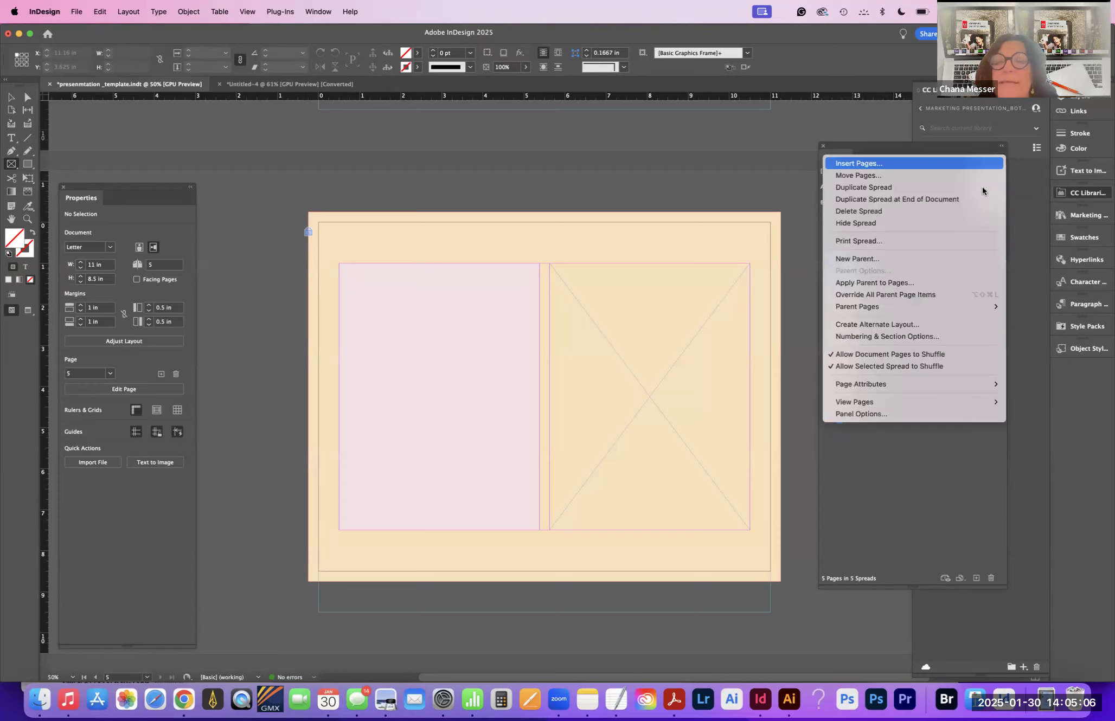
click(970, 202)
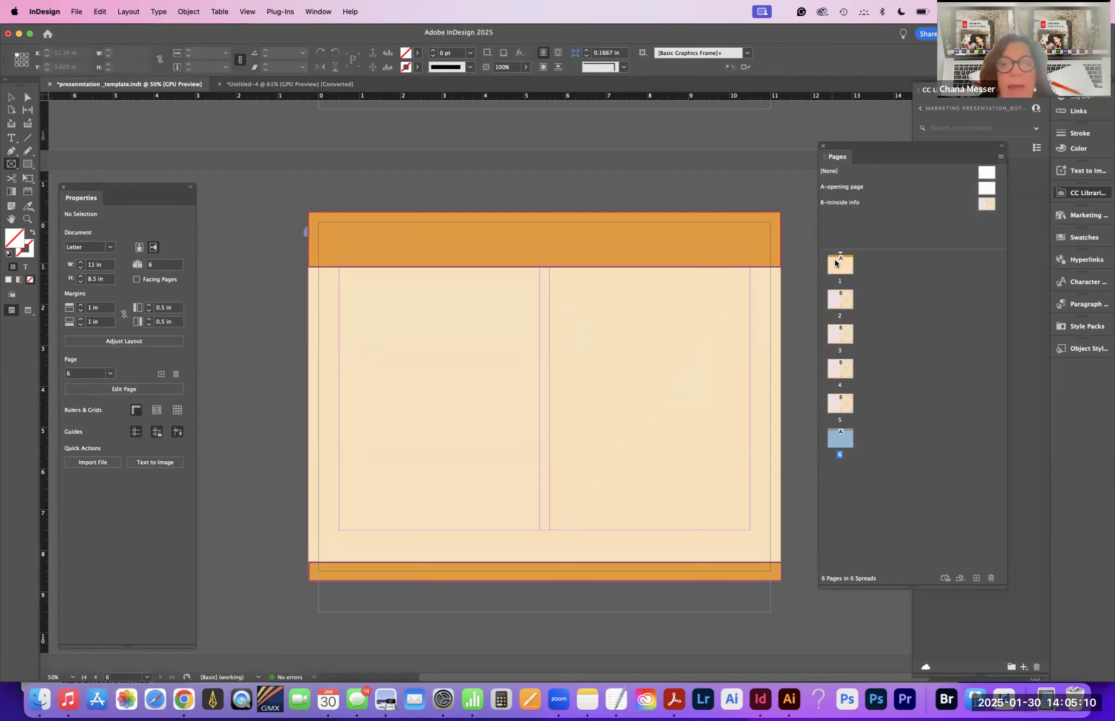
Step: Go through document pages 1 to 6 to check the parent design applied to each
double_click(839, 265)
double_click(837, 299)
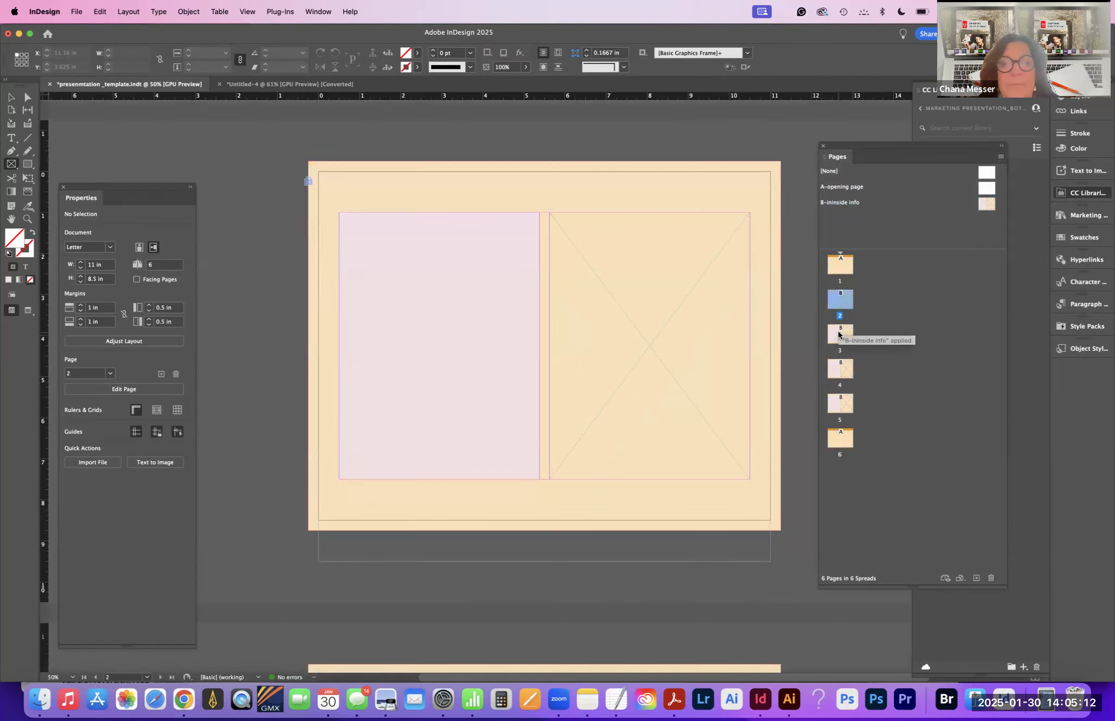
double_click(840, 335)
double_click(839, 364)
double_click(838, 404)
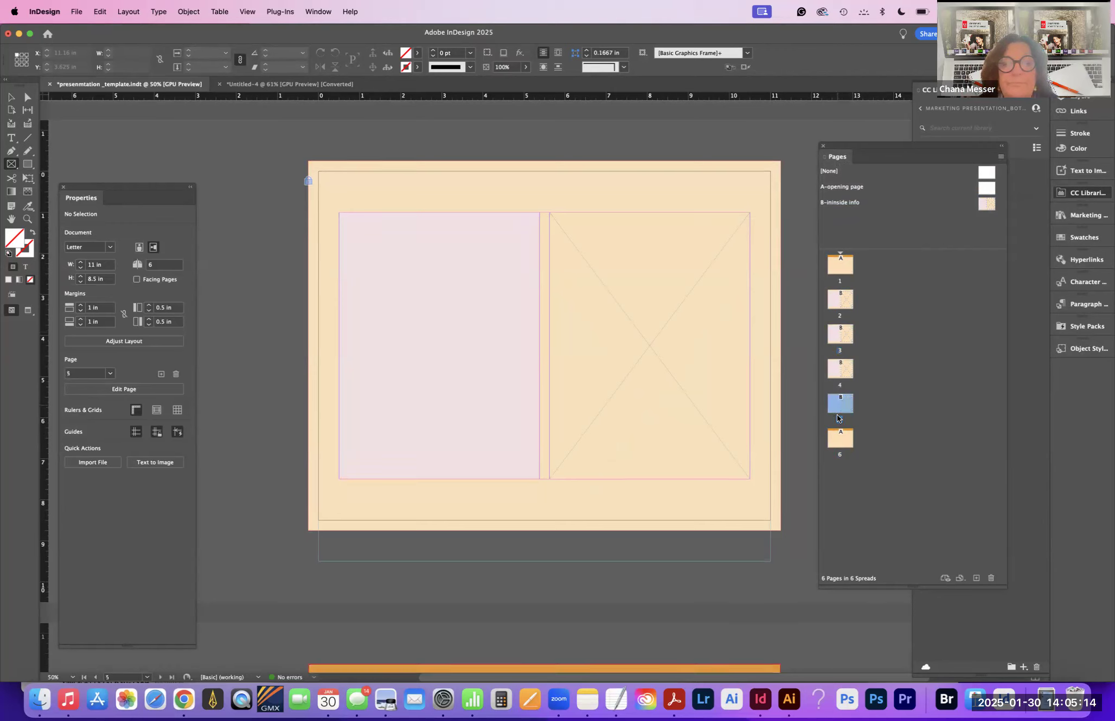
click(842, 439)
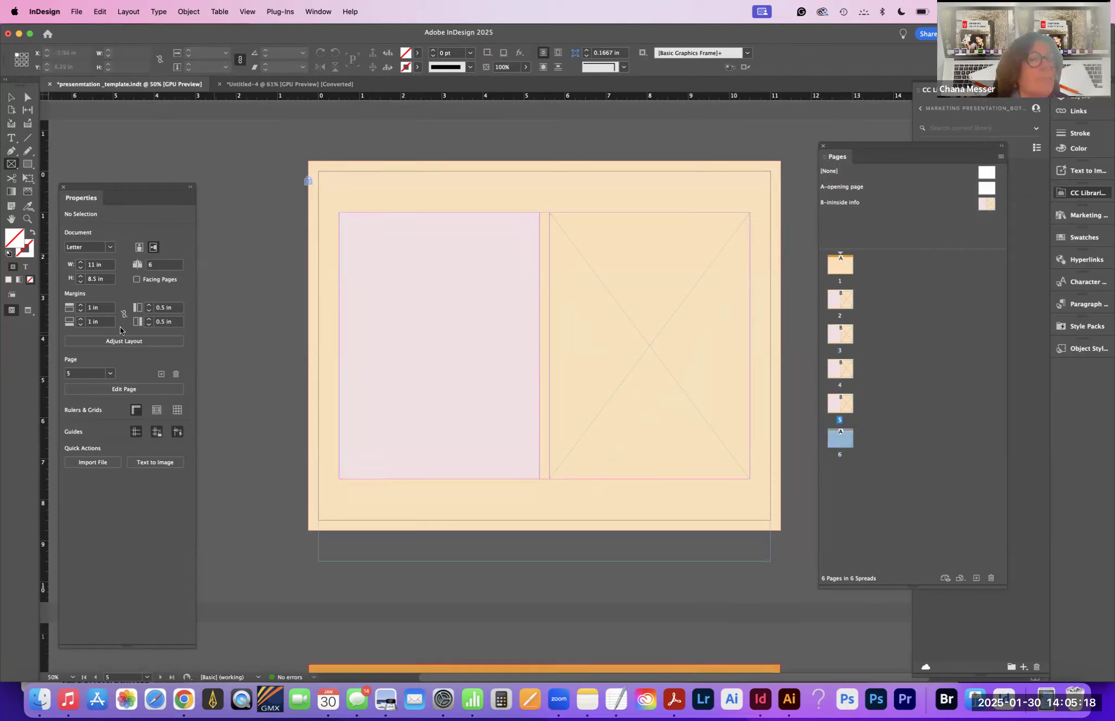
Step: View the pages full screen in Presentation mode, advance through them, and return to the document window
click(29, 310)
click(28, 310)
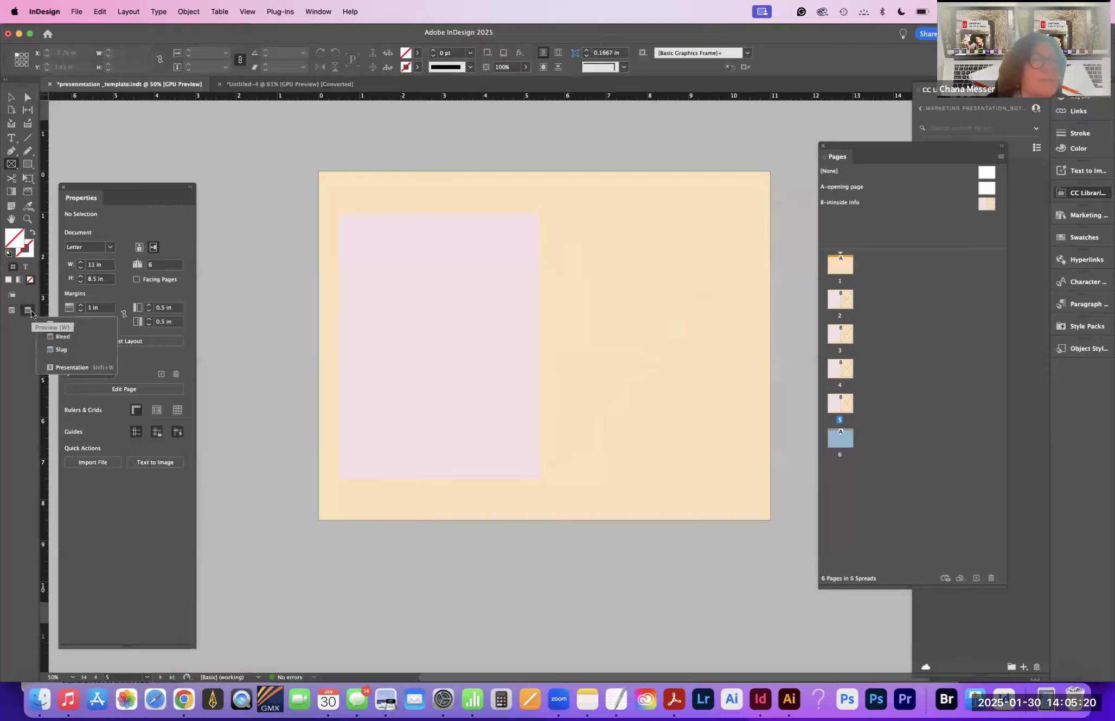
click(64, 367)
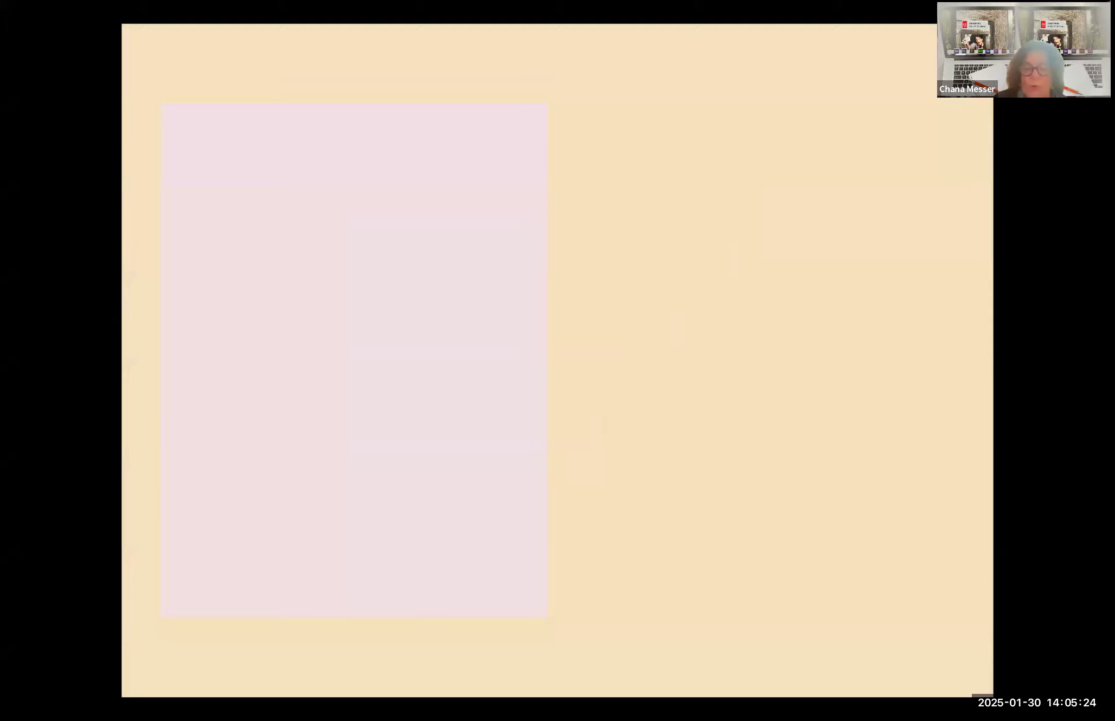
key(Right)
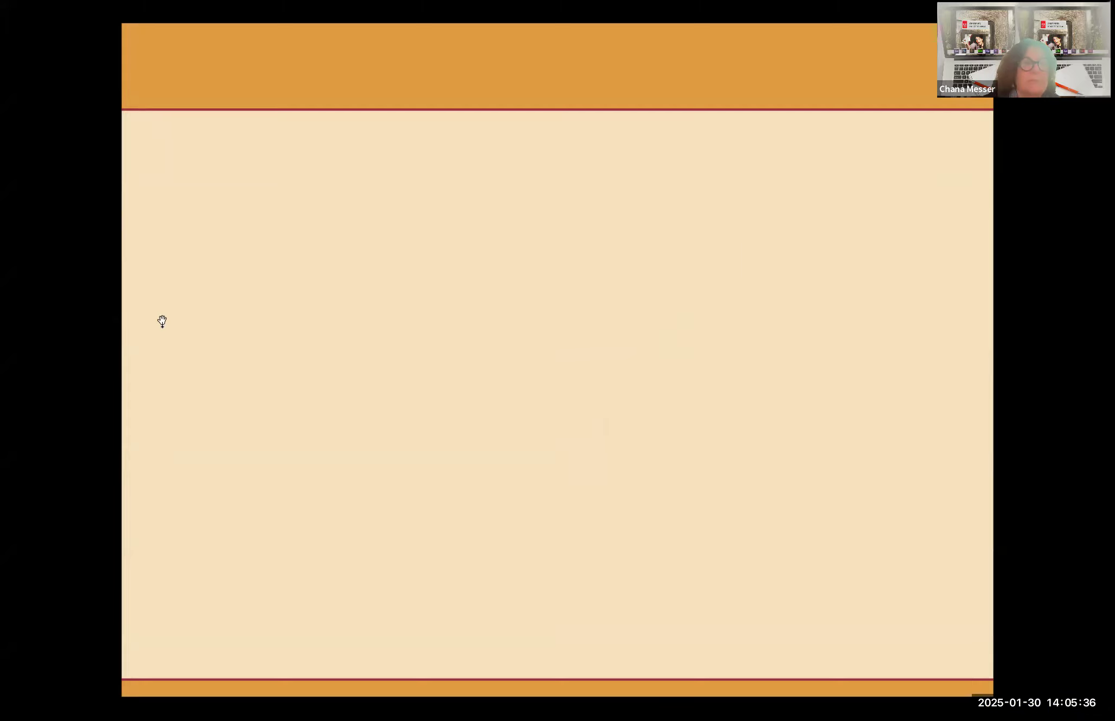
click(72, 339)
key(Escape)
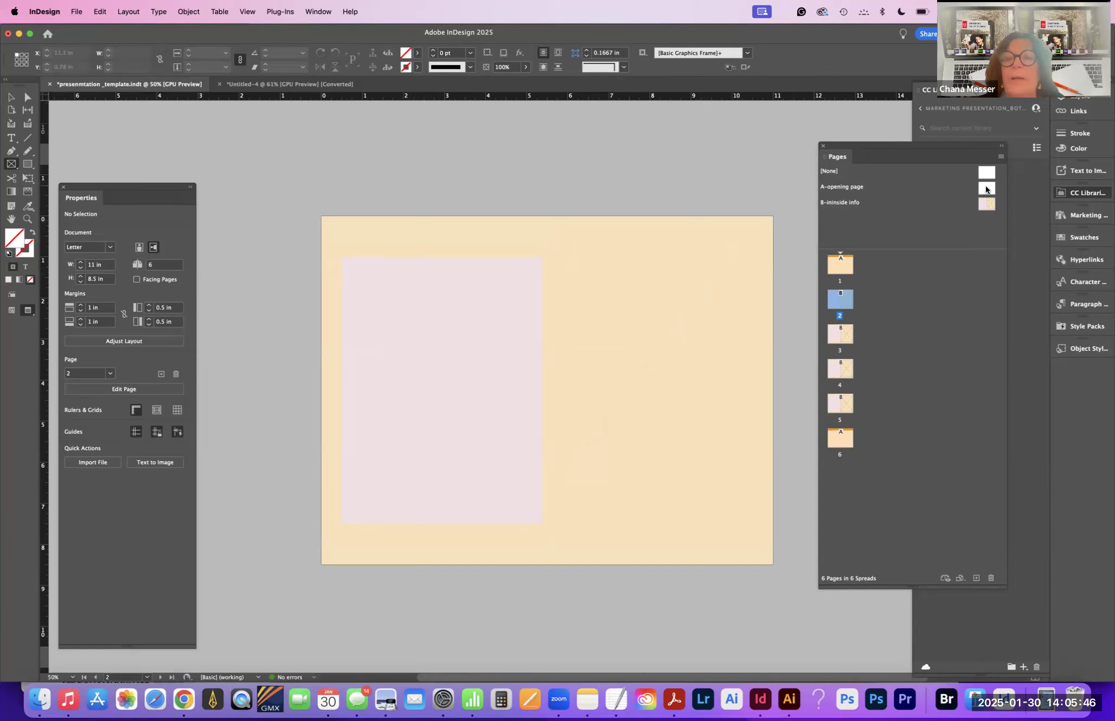
Step: Go to page 1, select the slogan "Drink up!" in the TextEdit notes, and return to the InDesign template
double_click(845, 263)
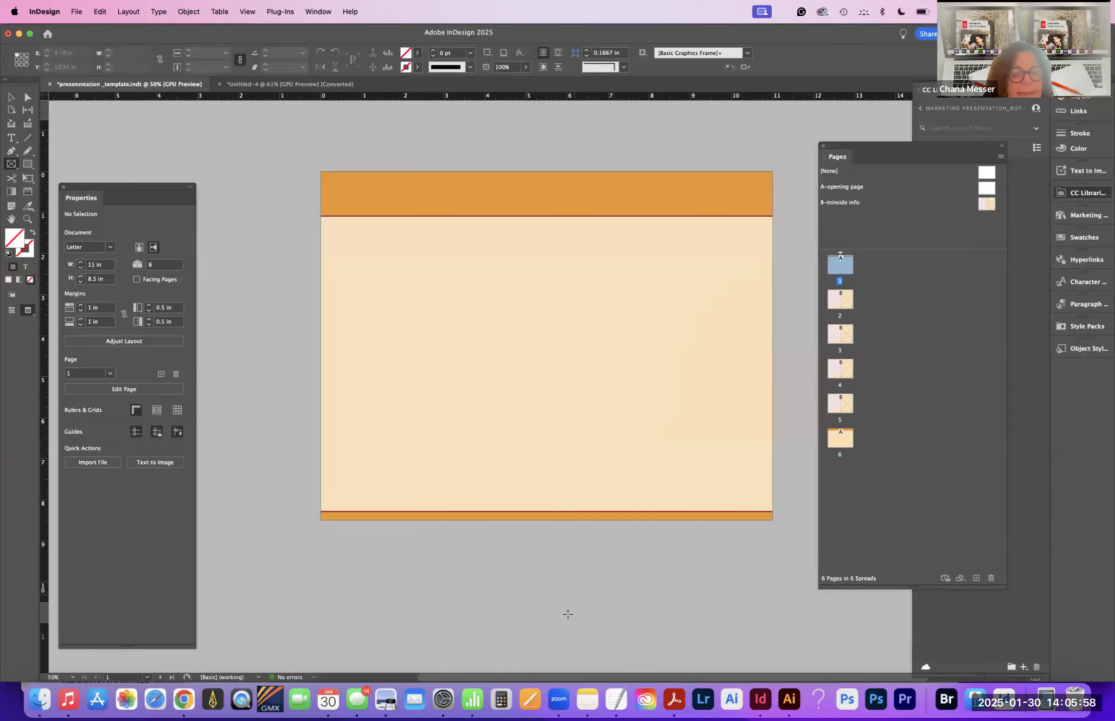
click(615, 699)
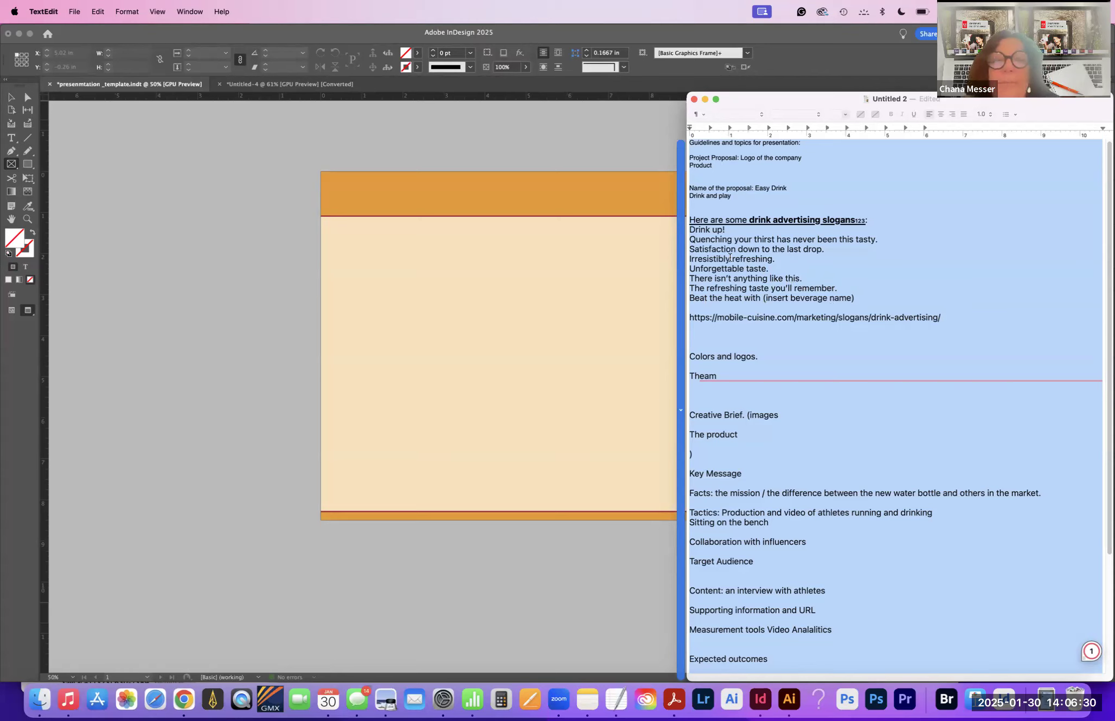
triple_click(688, 229)
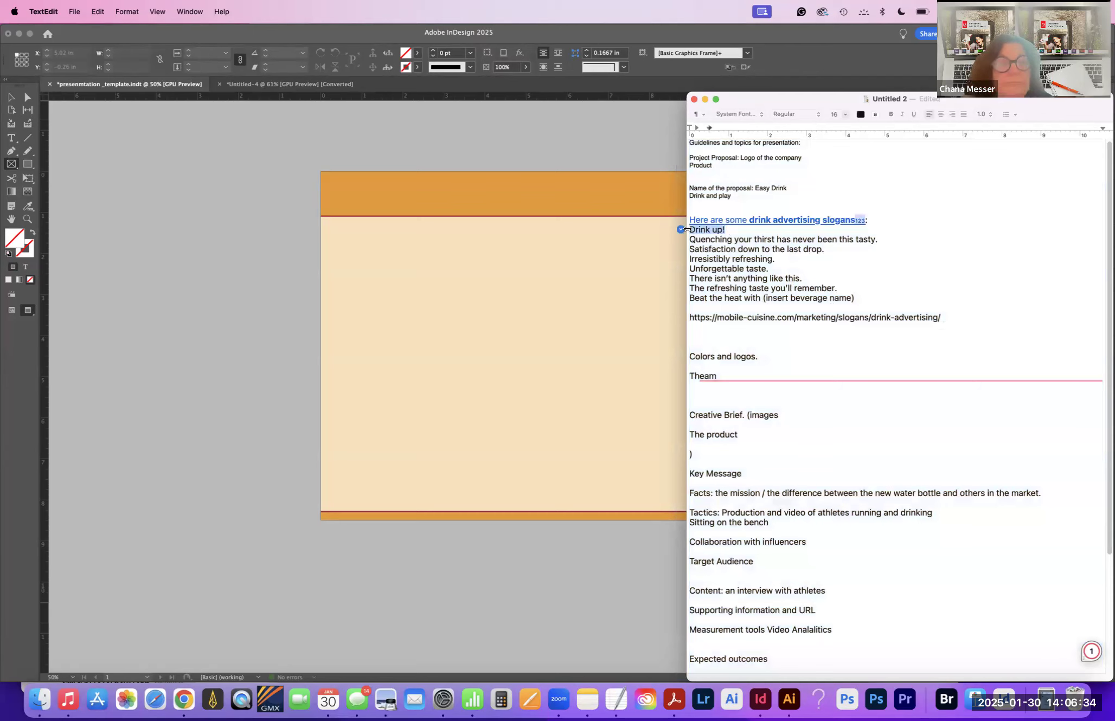
click(474, 320)
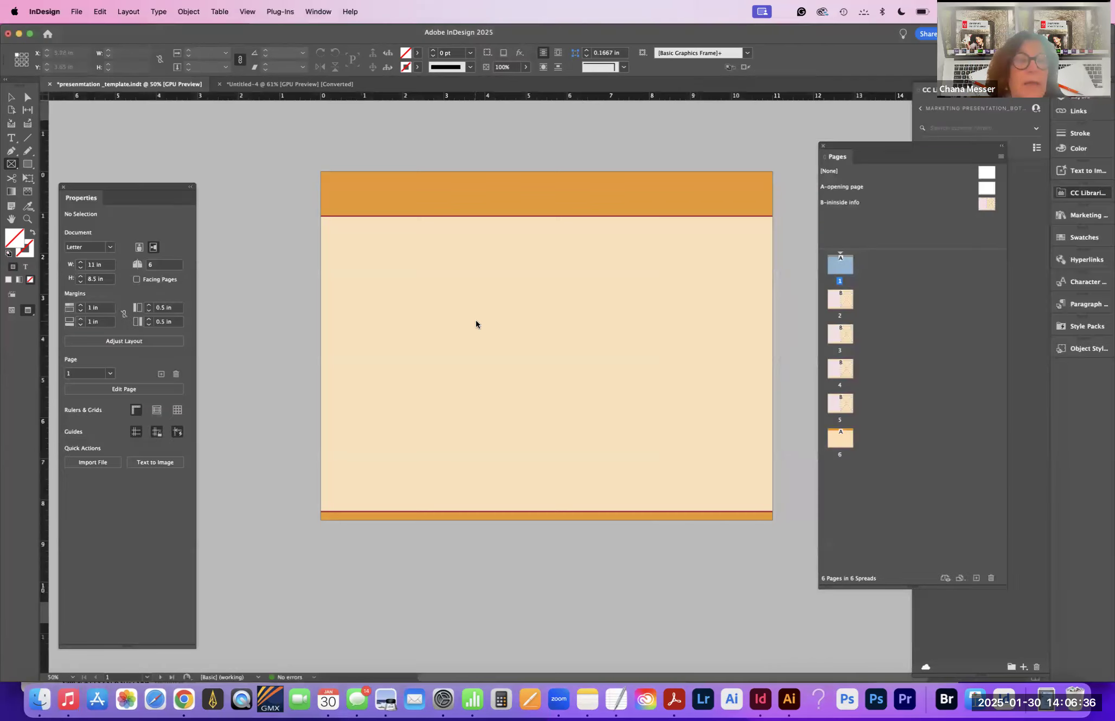
Step: Create a text frame on page 1 just below the orange header band and enter "Drink up"
click(9, 138)
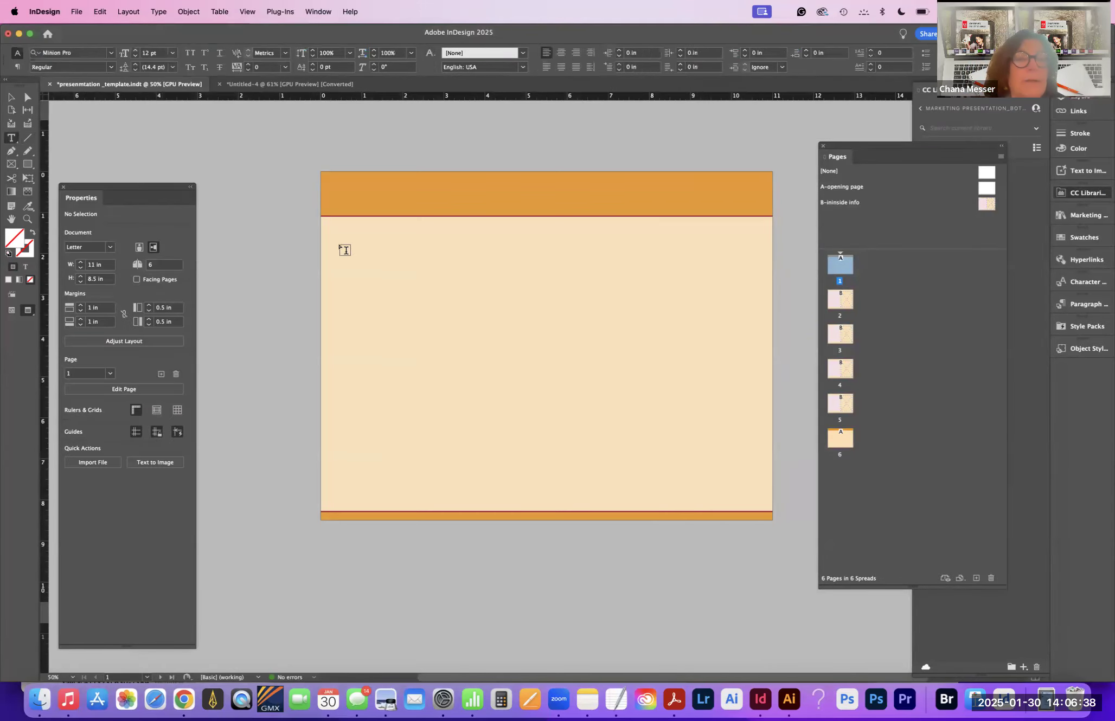
drag(362, 238, 717, 281)
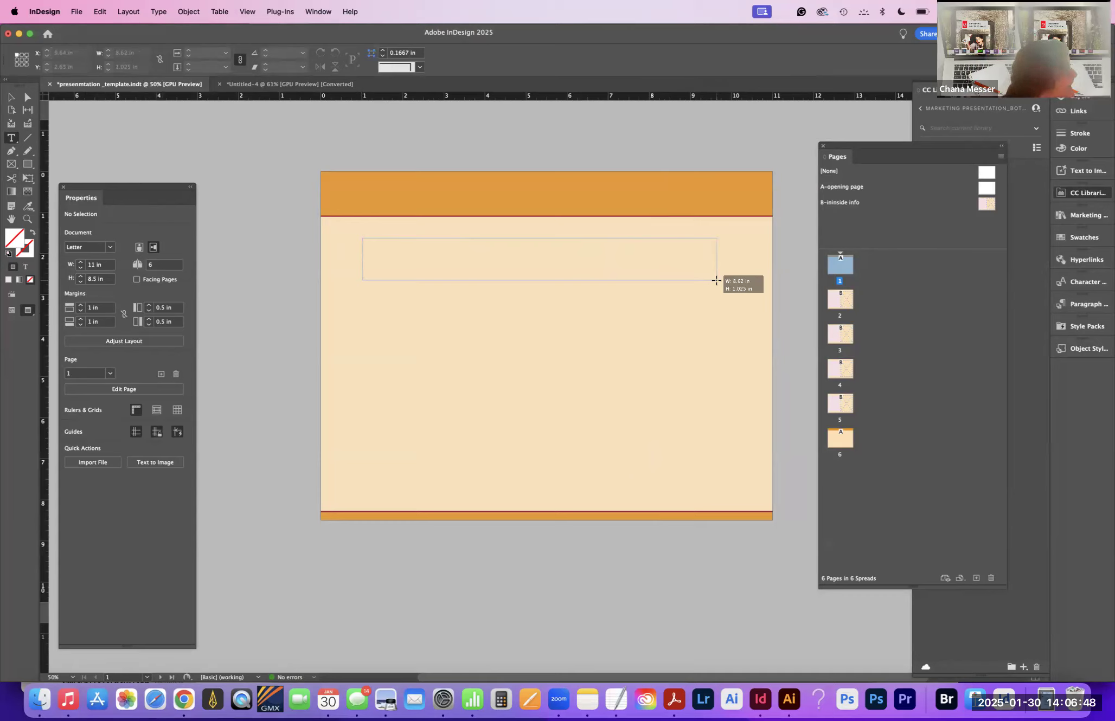
drag(716, 280, 716, 280)
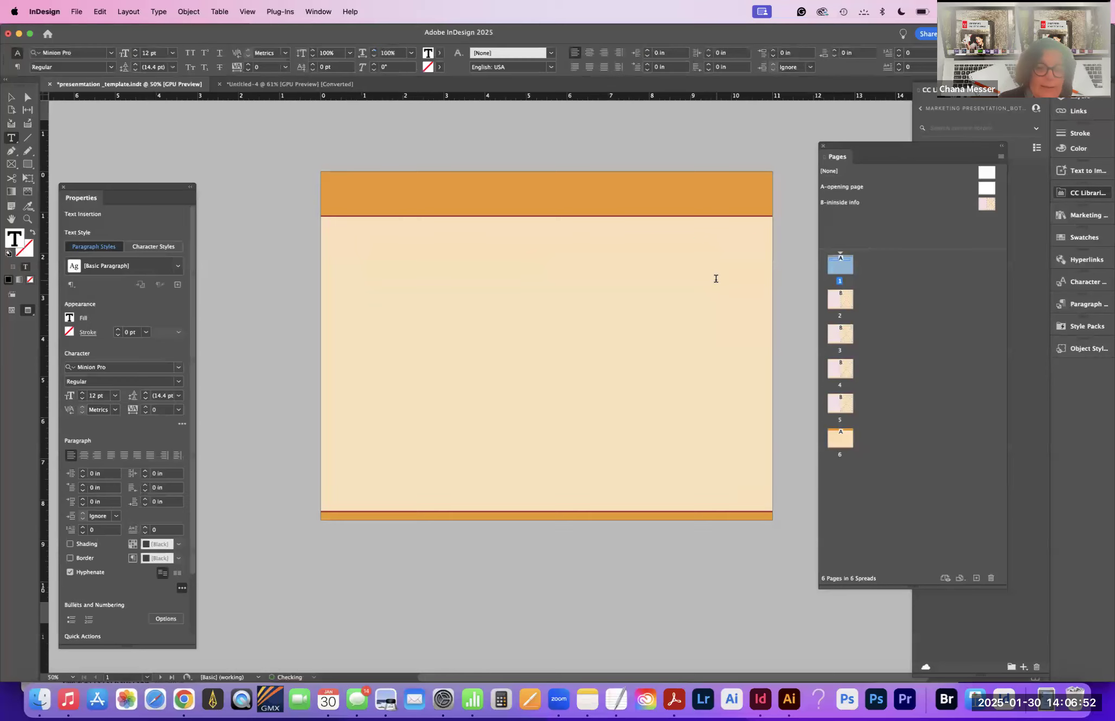
key(super+z)
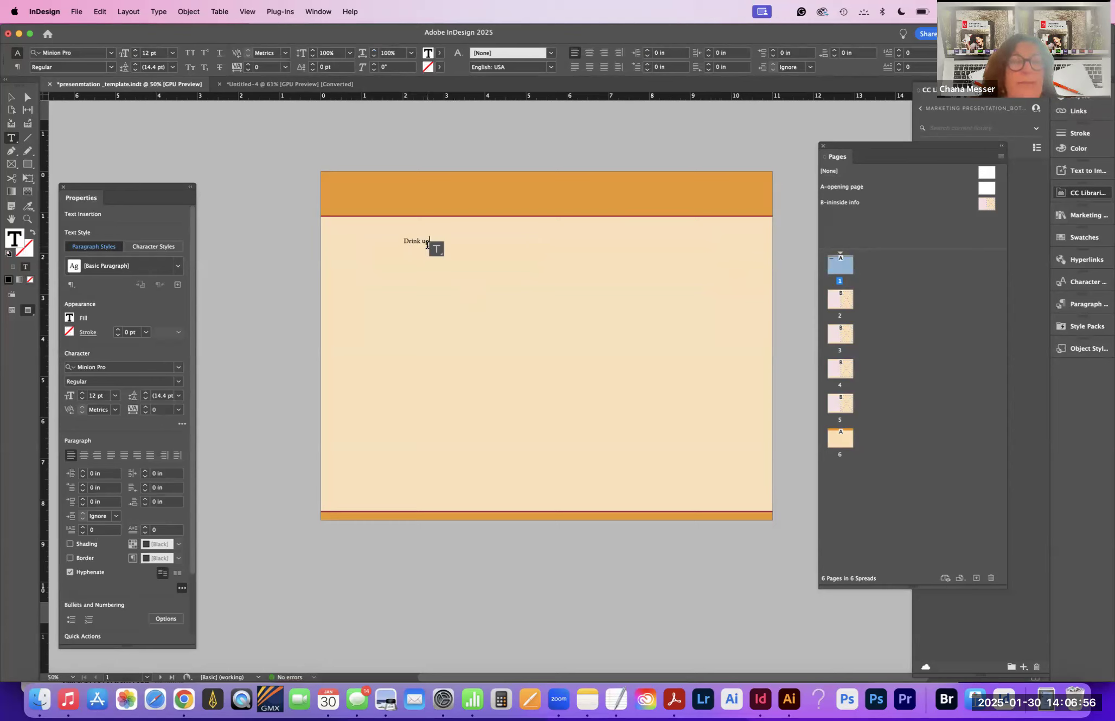
Step: Set the font size of the whole "Drink up" text to 48 pt
key(super+a)
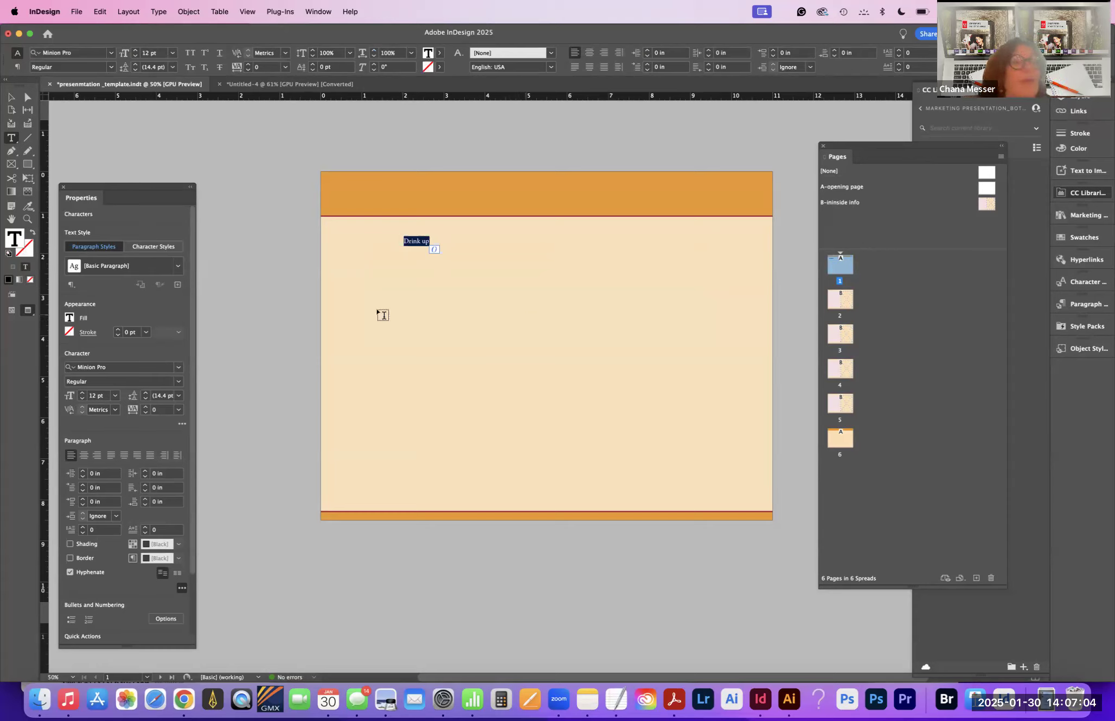
drag(83, 186, 103, 121)
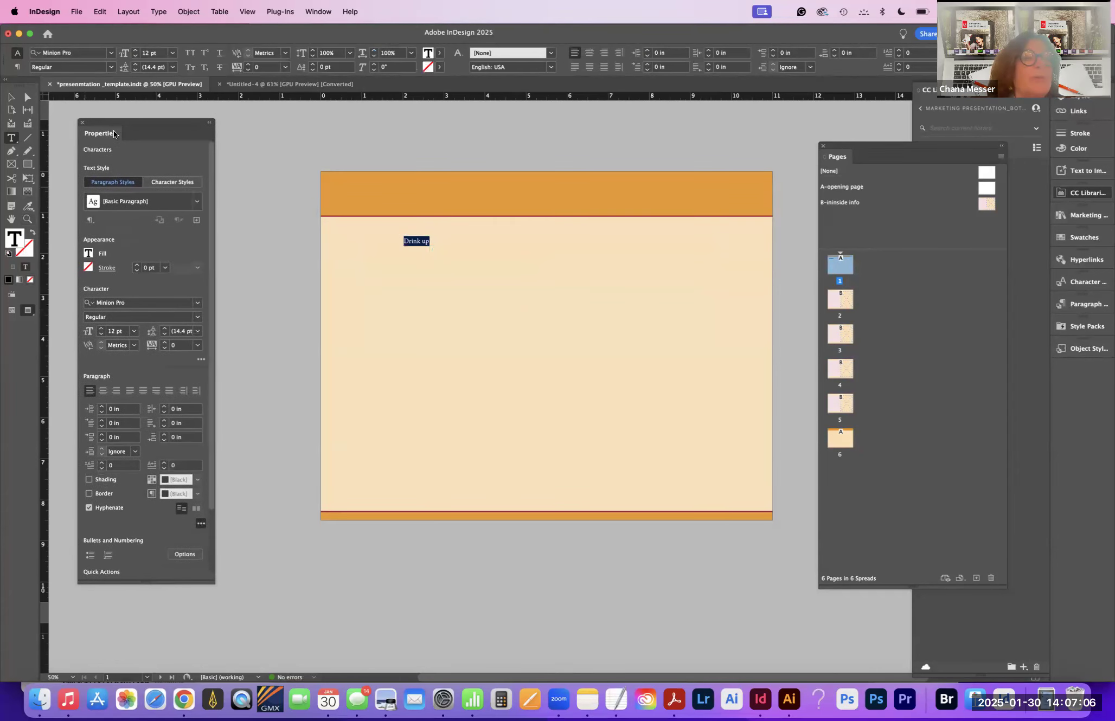
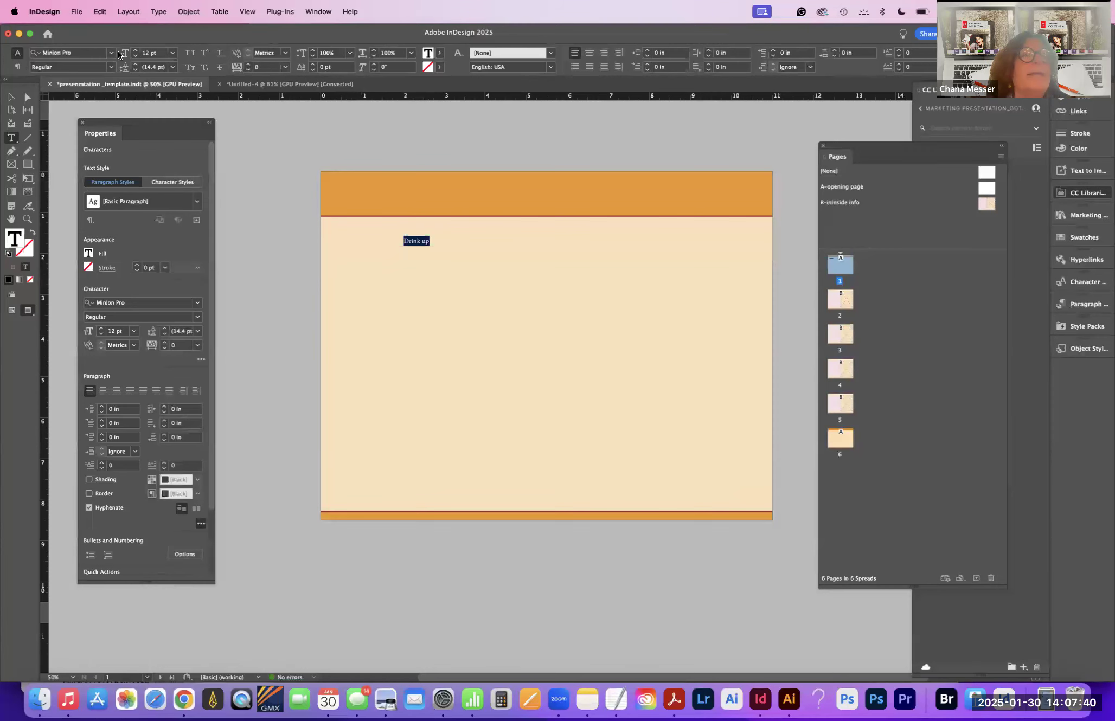
click(113, 52)
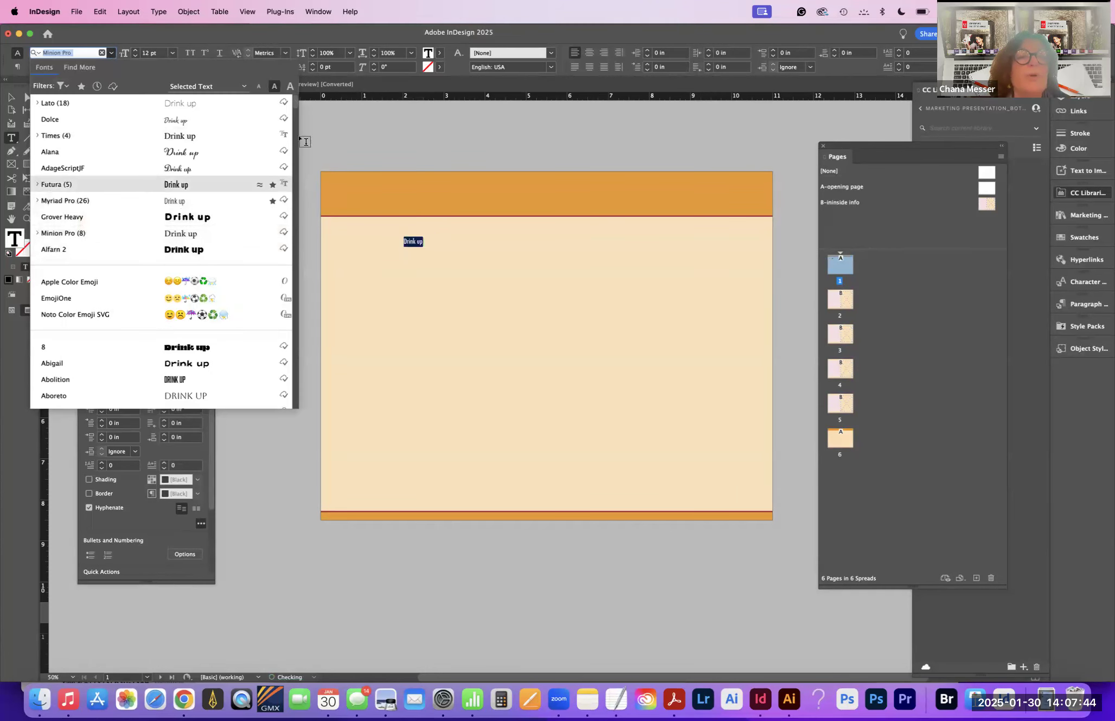
click(173, 52)
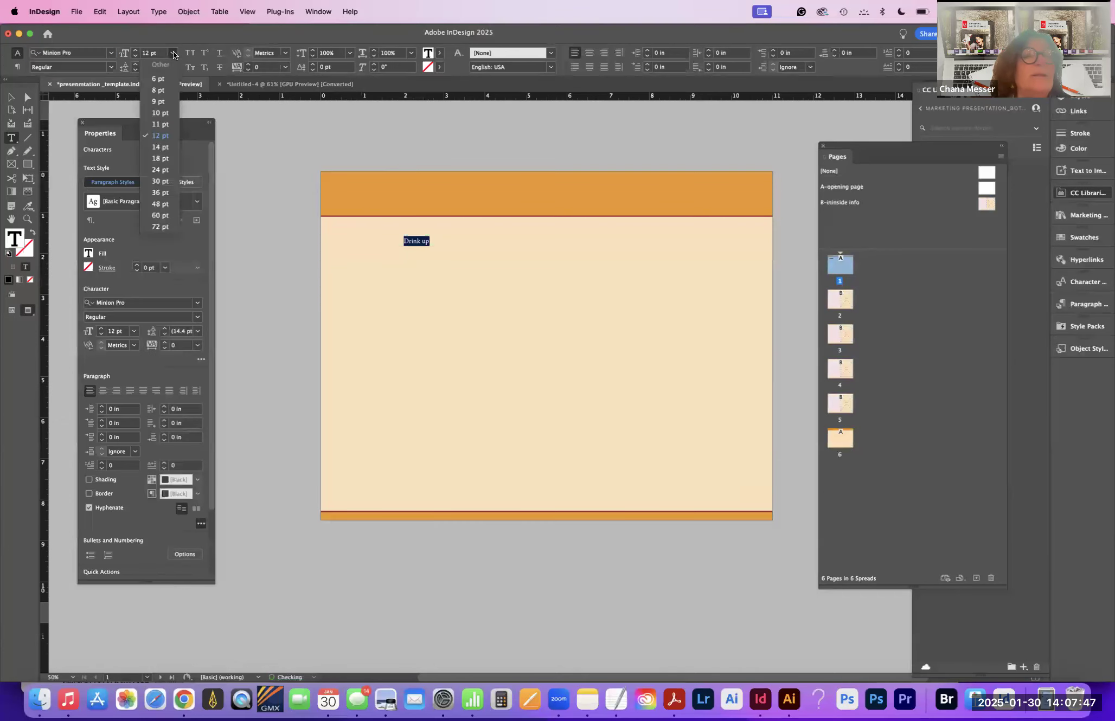
click(162, 205)
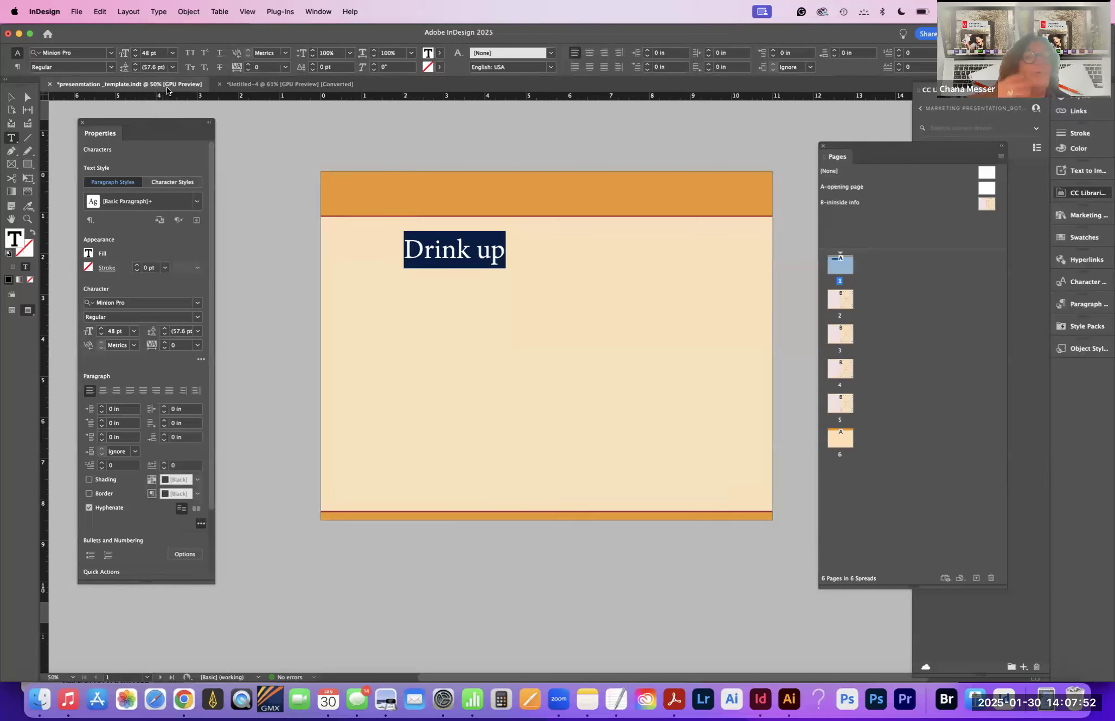
Step: Change the "Drink up" headline's font to Condor Bold and apply All Caps
click(112, 54)
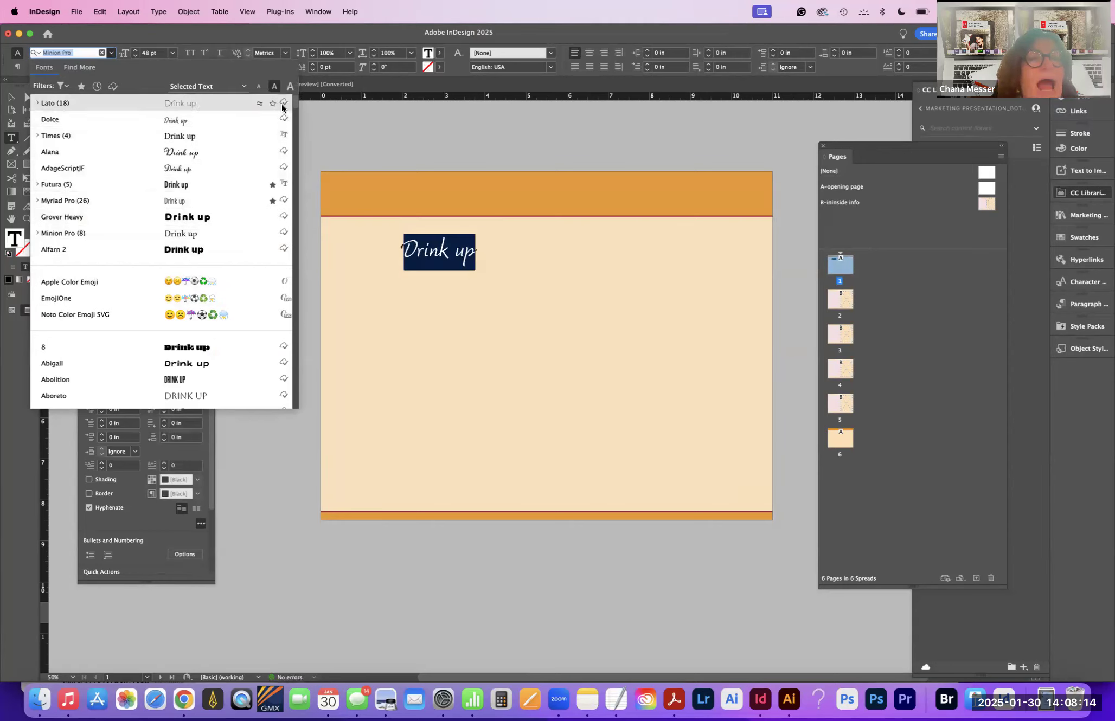
drag(298, 112, 302, 133)
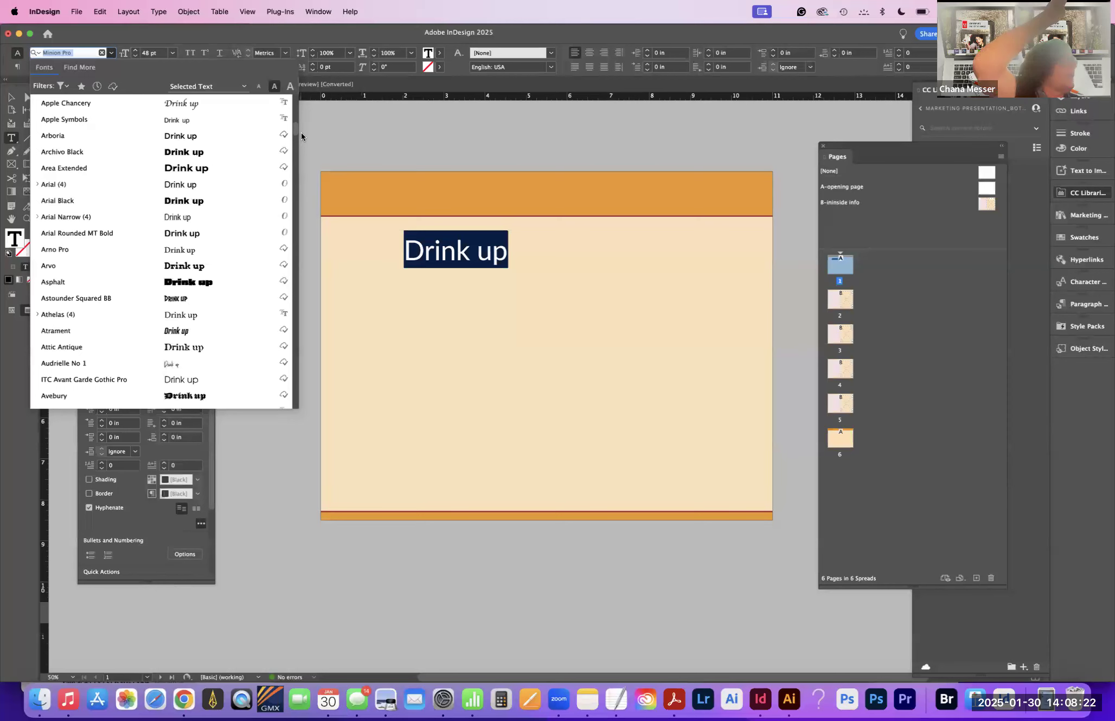
scroll(302, 132, down, 10)
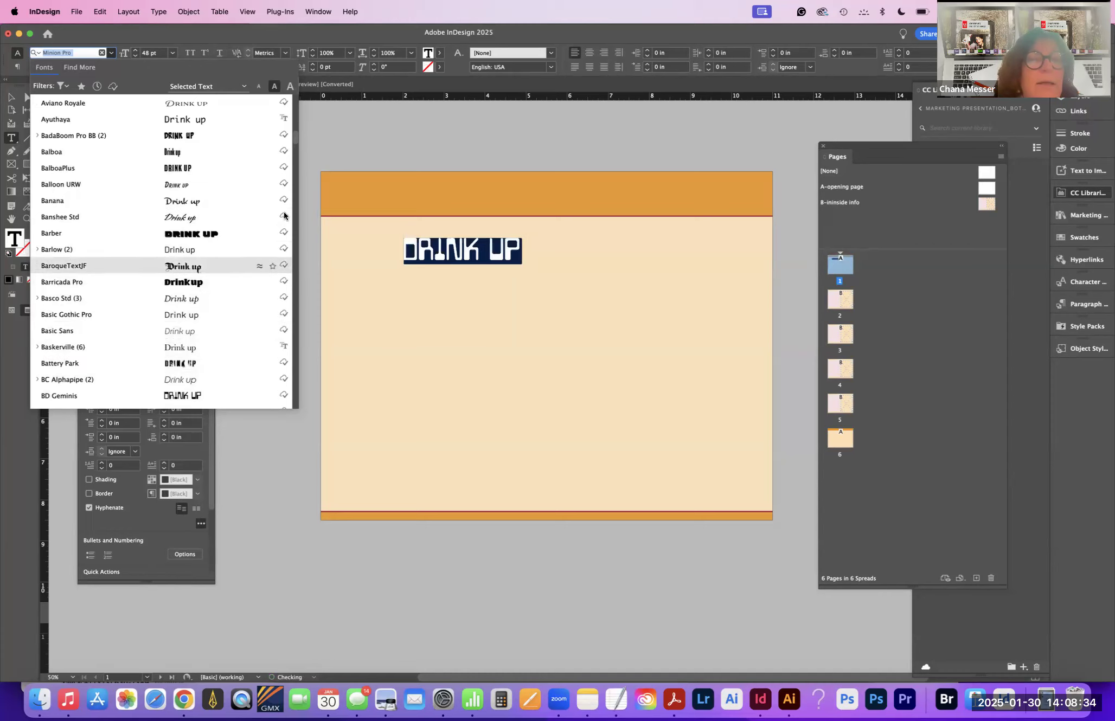
drag(293, 142, 297, 171)
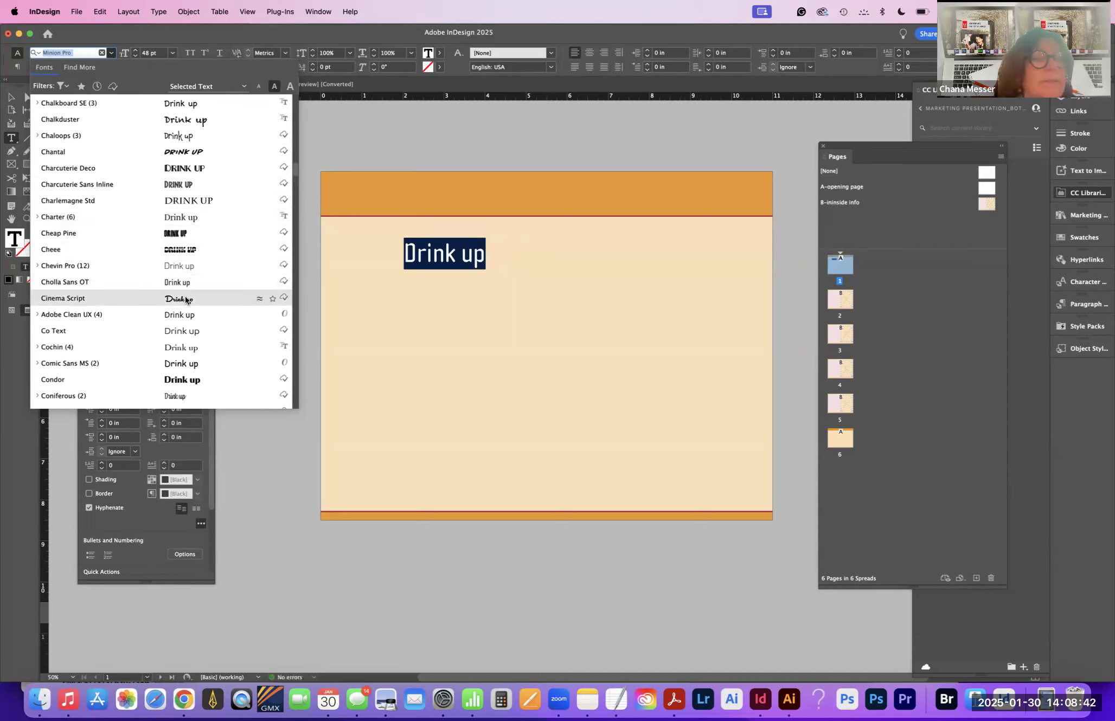
click(204, 379)
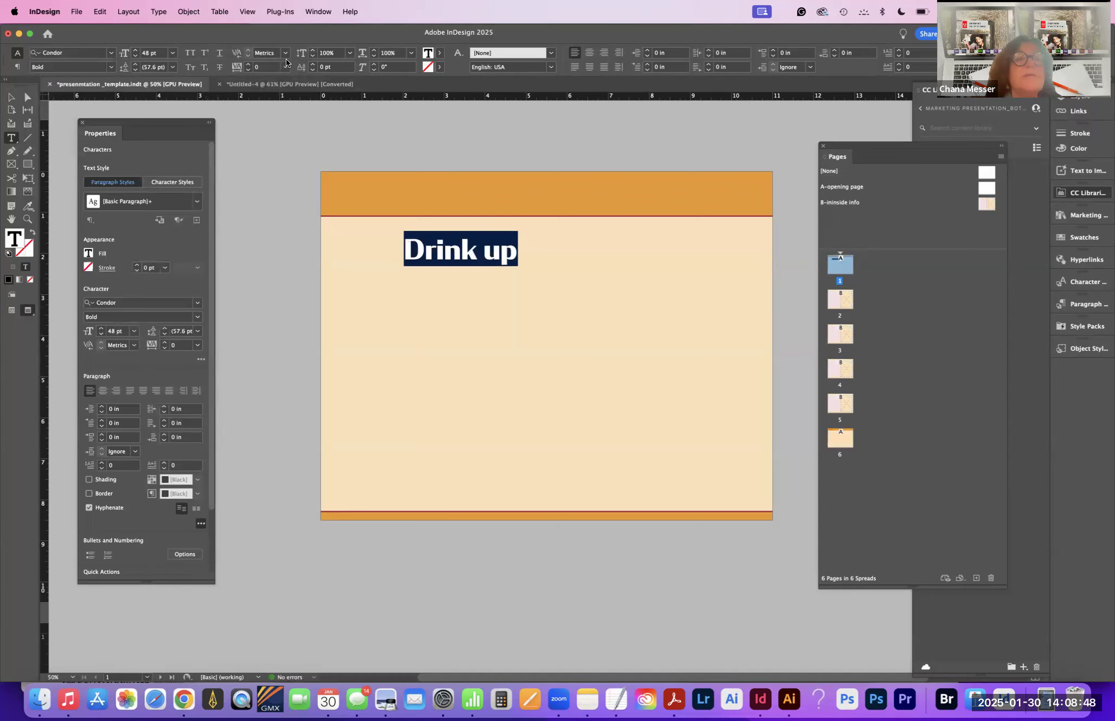
click(190, 53)
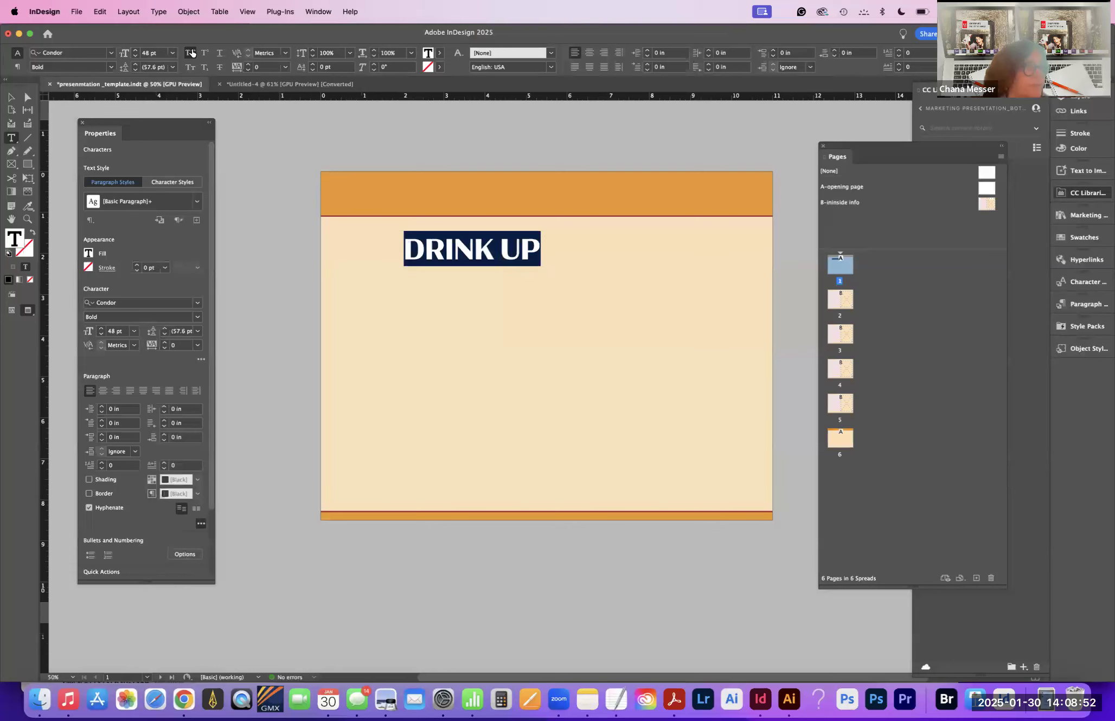
Step: Delete the stray characters in front of the "DRINK UP" headline on page 1
click(400, 244)
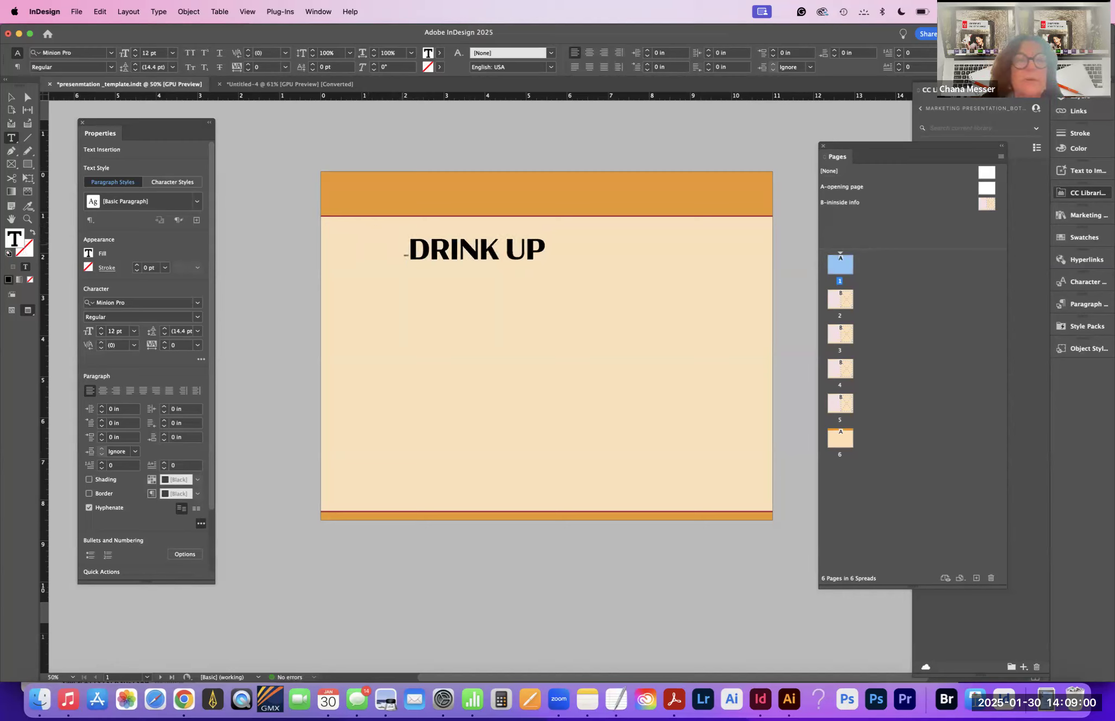
key(BackSpace)
key(BackSpace)
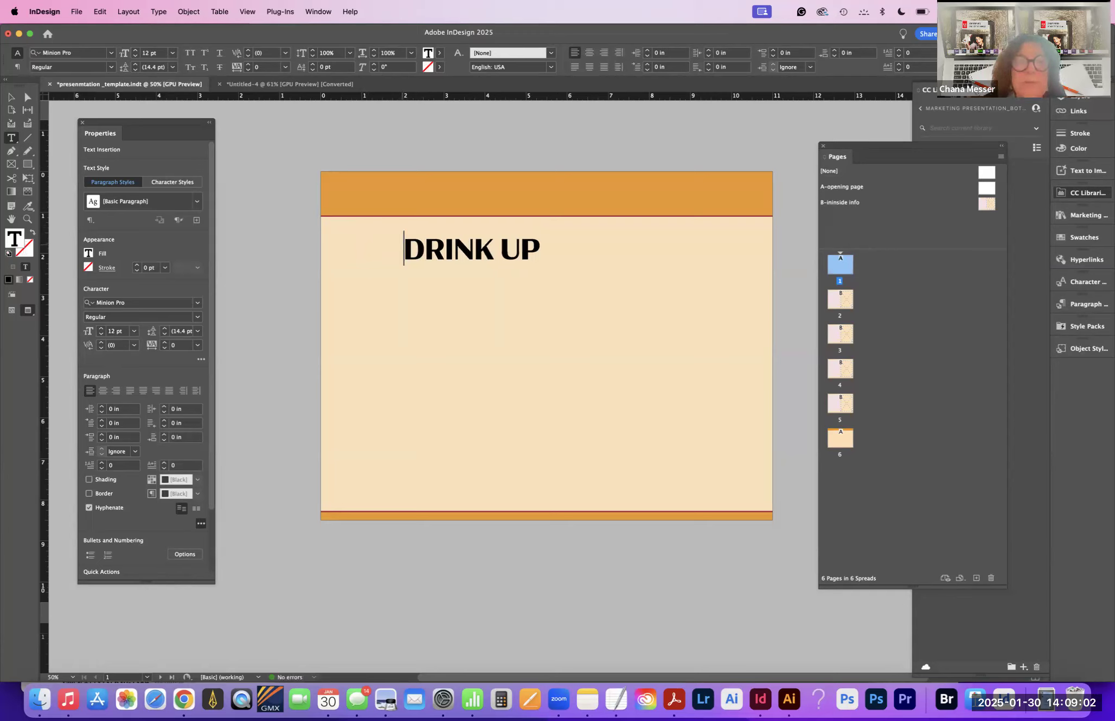
Step: Change the whole "DRINK UP" headline's font to Lato Heavy Italic
triple_click(383, 249)
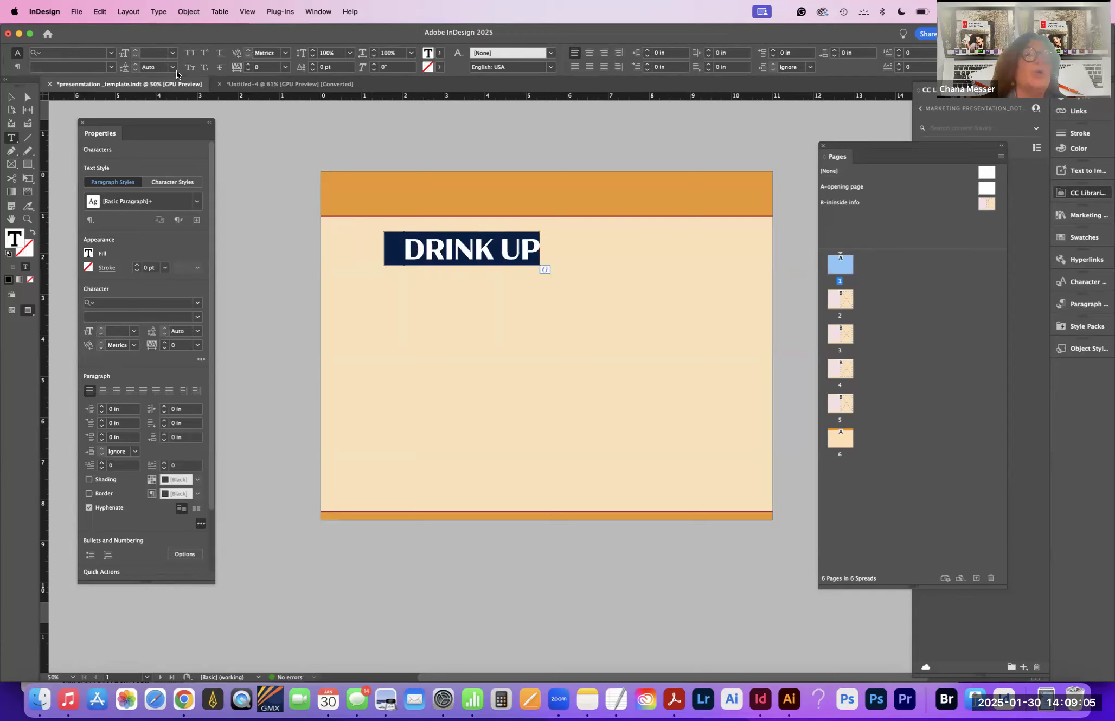
click(110, 53)
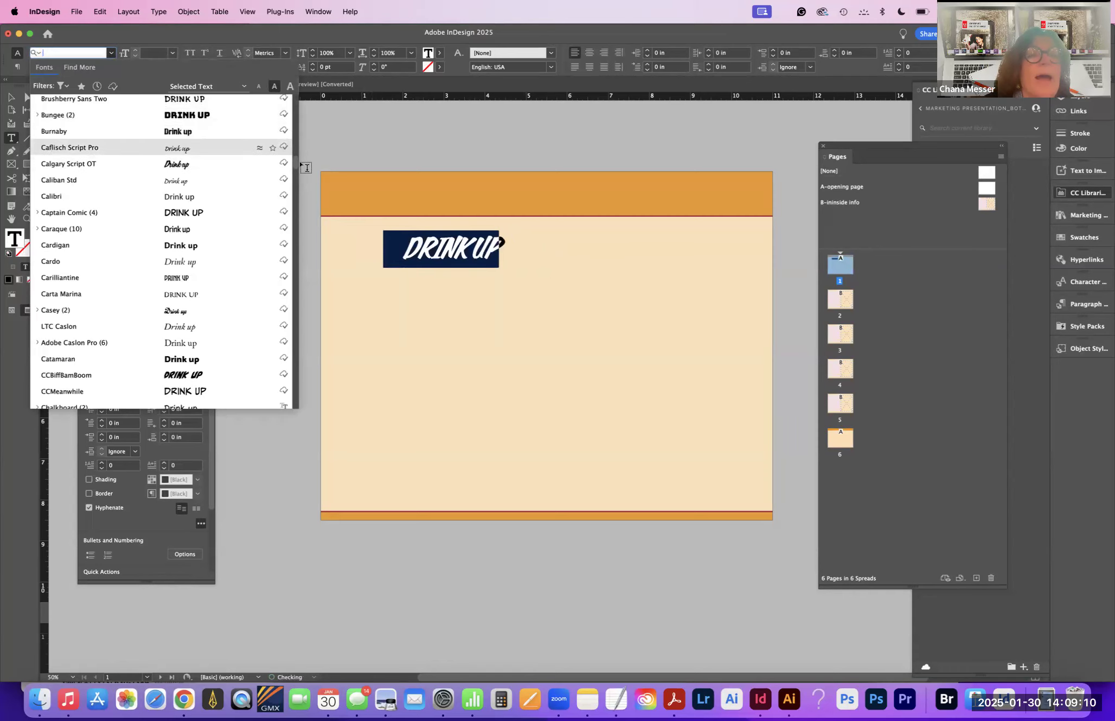
drag(295, 163, 271, 86)
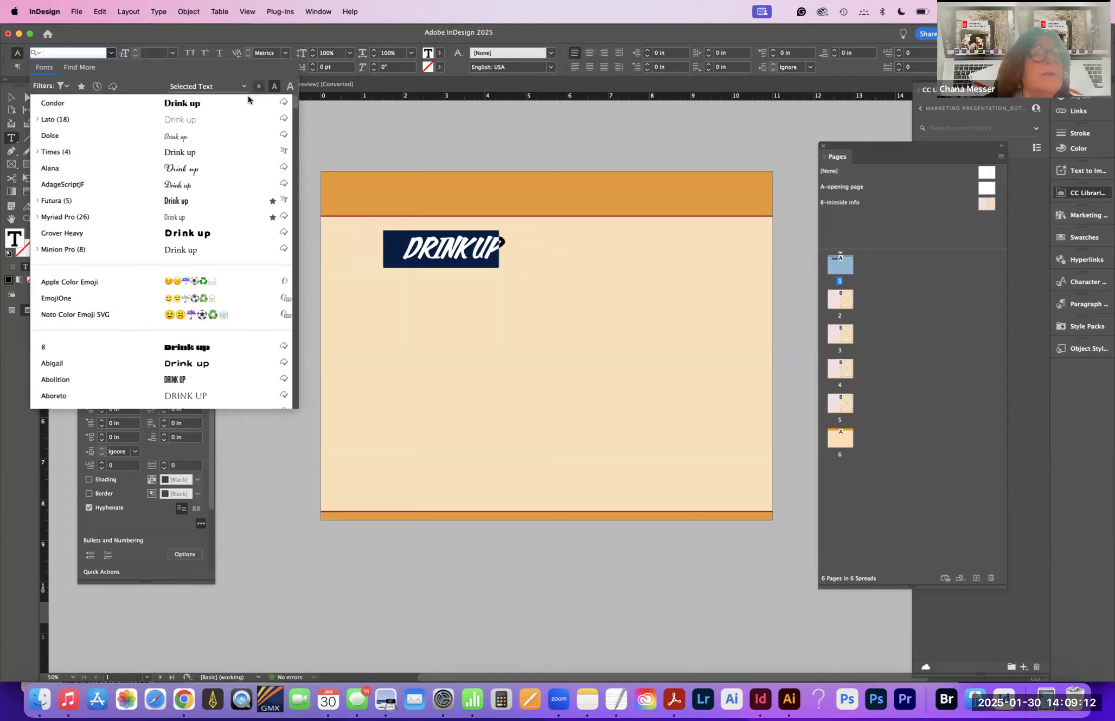
click(187, 116)
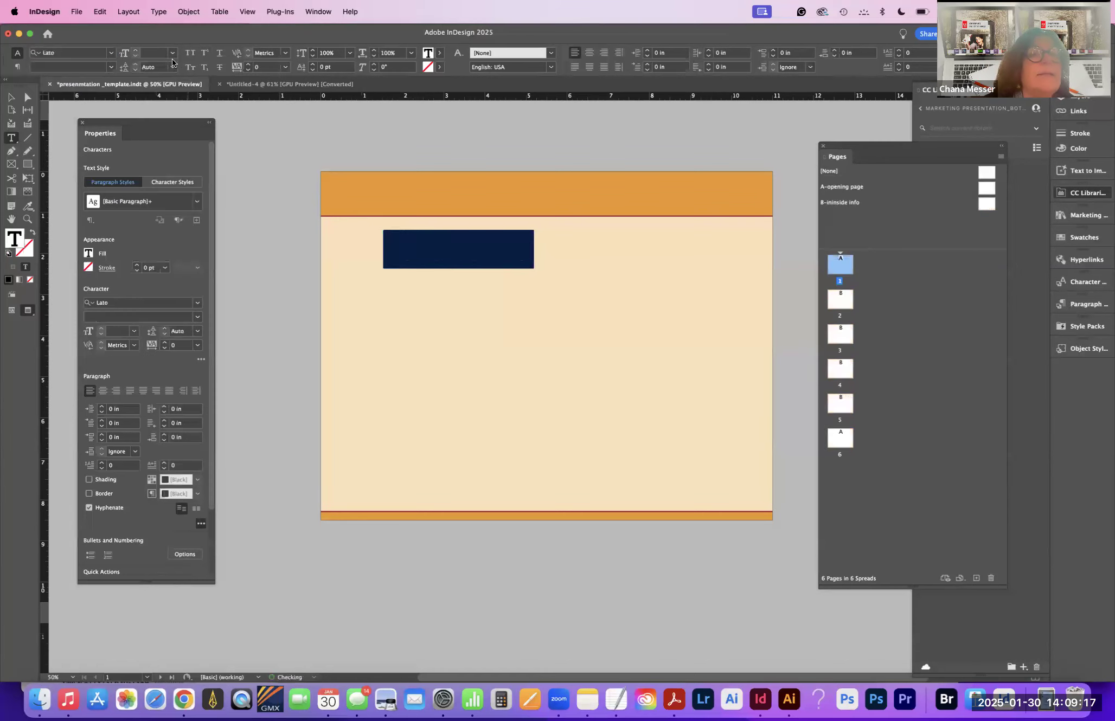
click(112, 67)
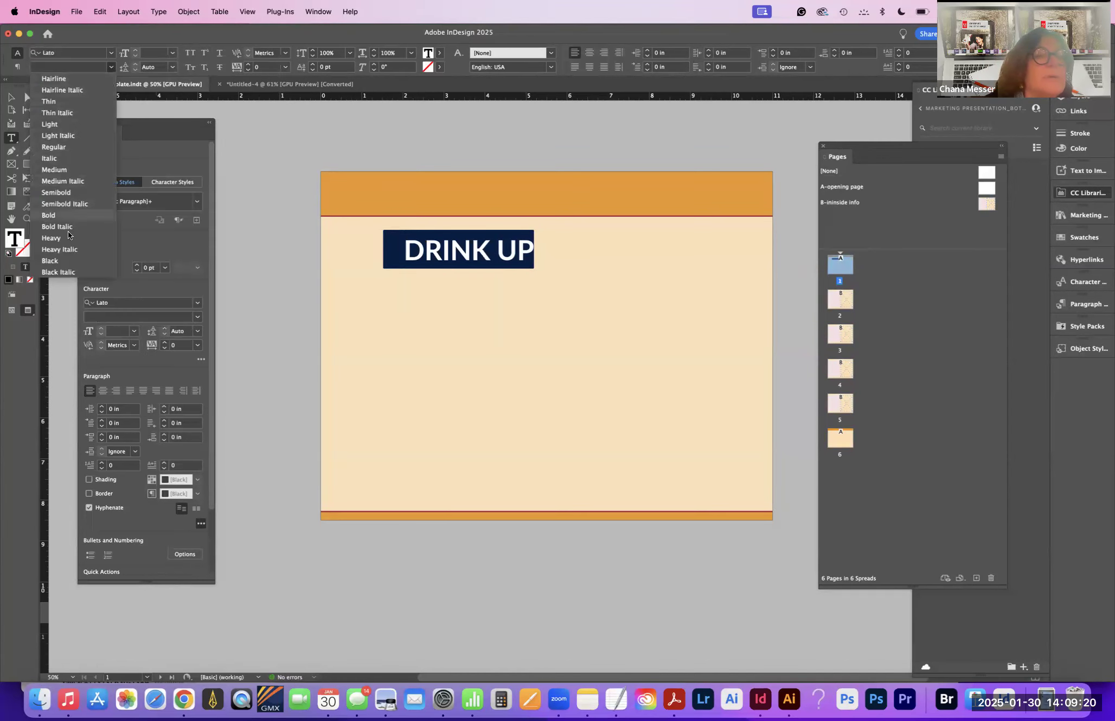
click(69, 250)
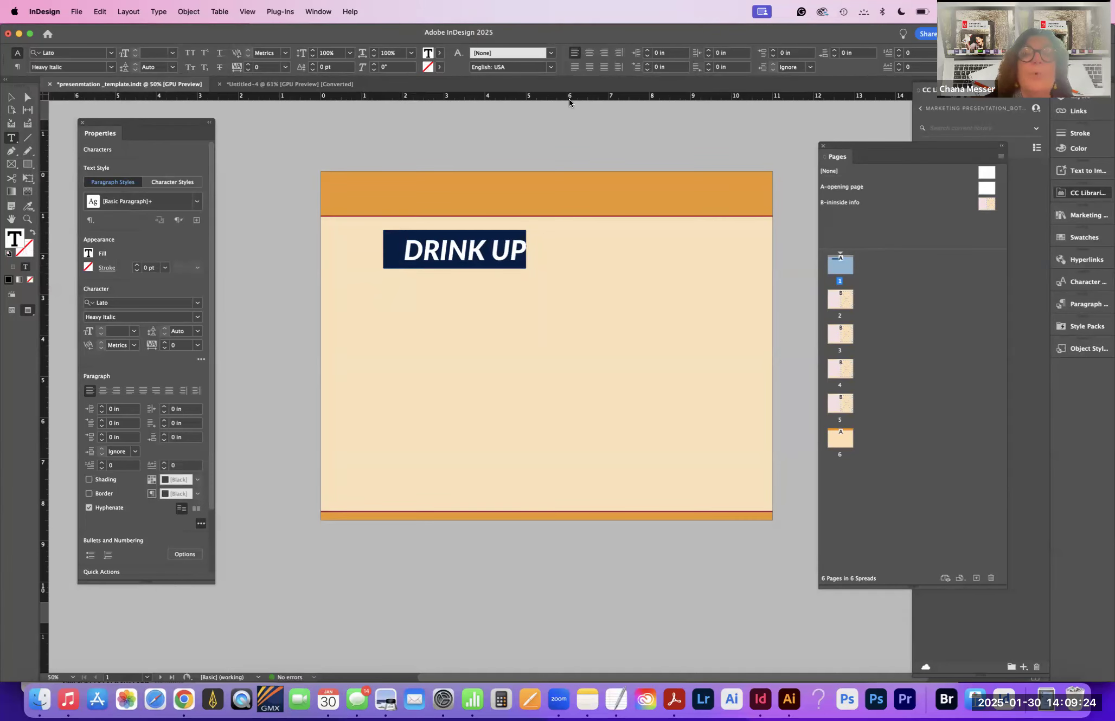
Step: Center the "DRINK UP" text in its frame and set its font size to 72 pt
click(590, 53)
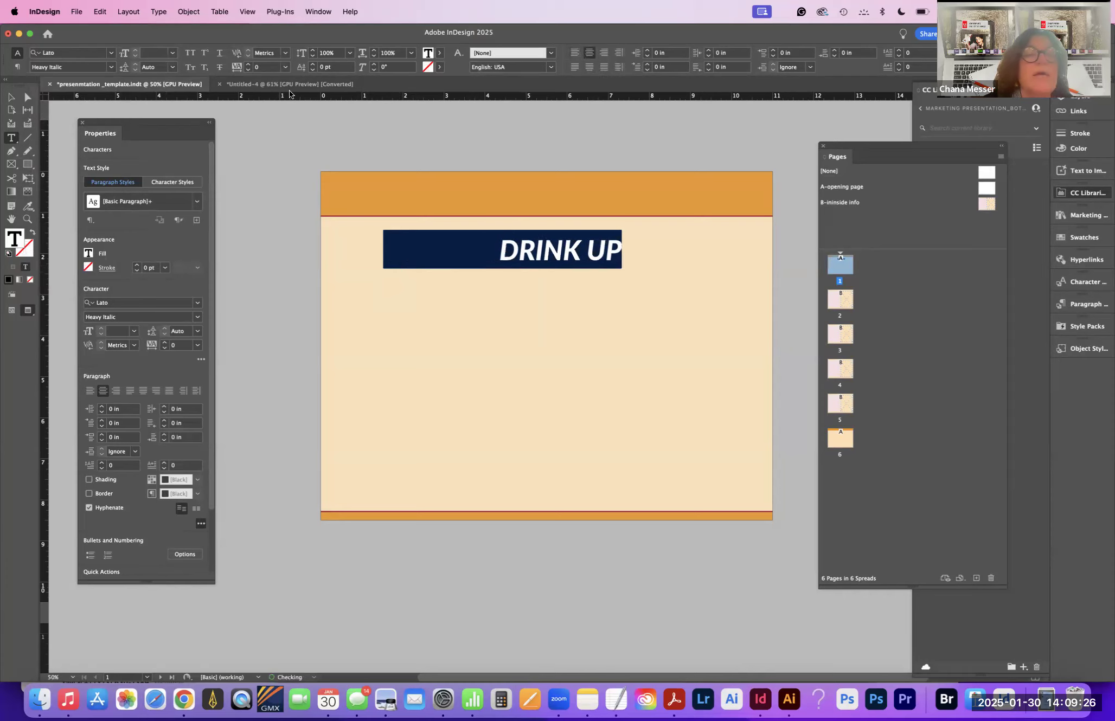
click(172, 53)
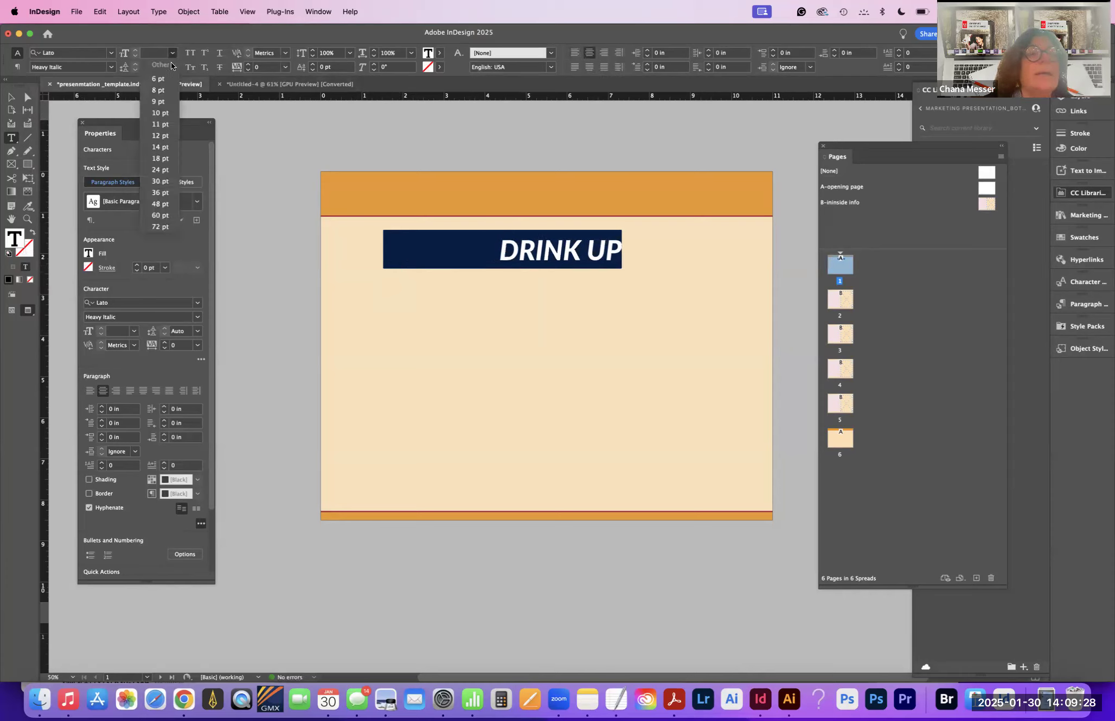
click(159, 227)
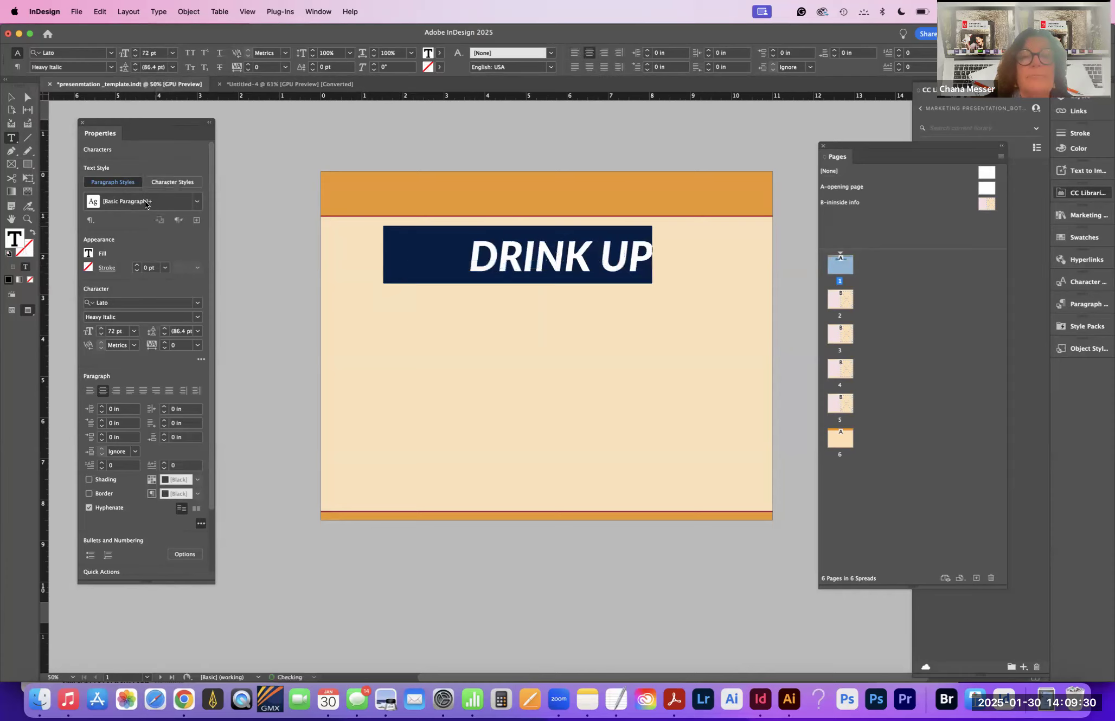
Step: Show the page in normal view, reposition the headline frame to about X 0.98 in, Y 1.625 in, and fit the frame to its text
click(11, 97)
drag(516, 263, 493, 262)
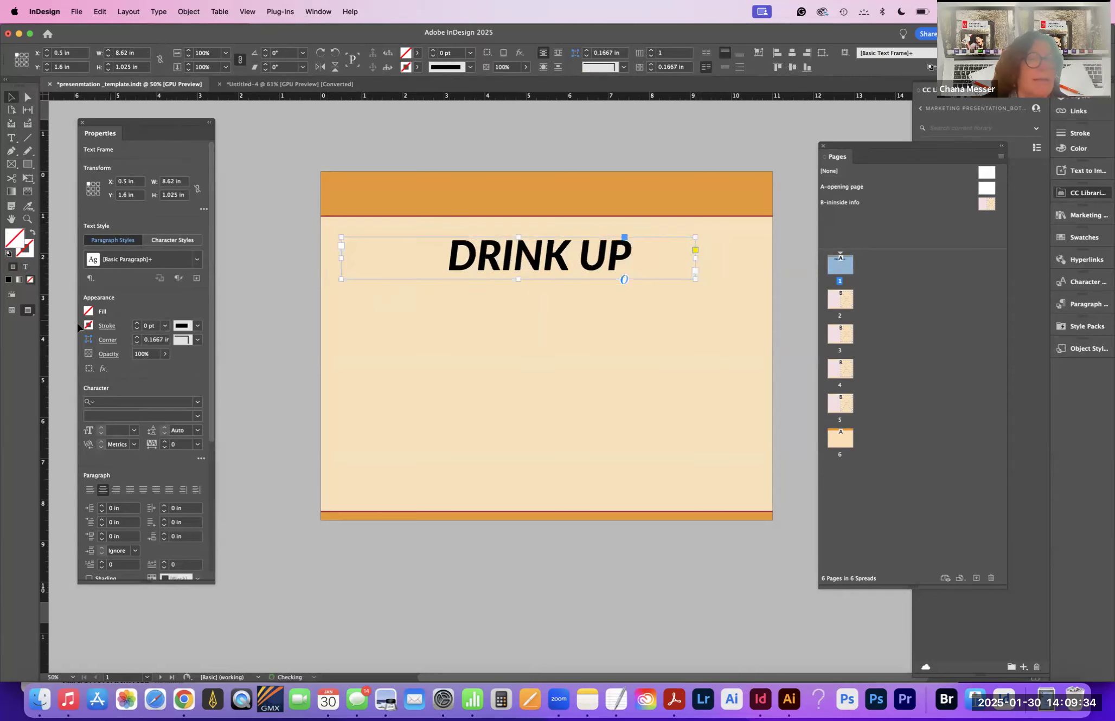
click(11, 310)
drag(492, 264, 511, 267)
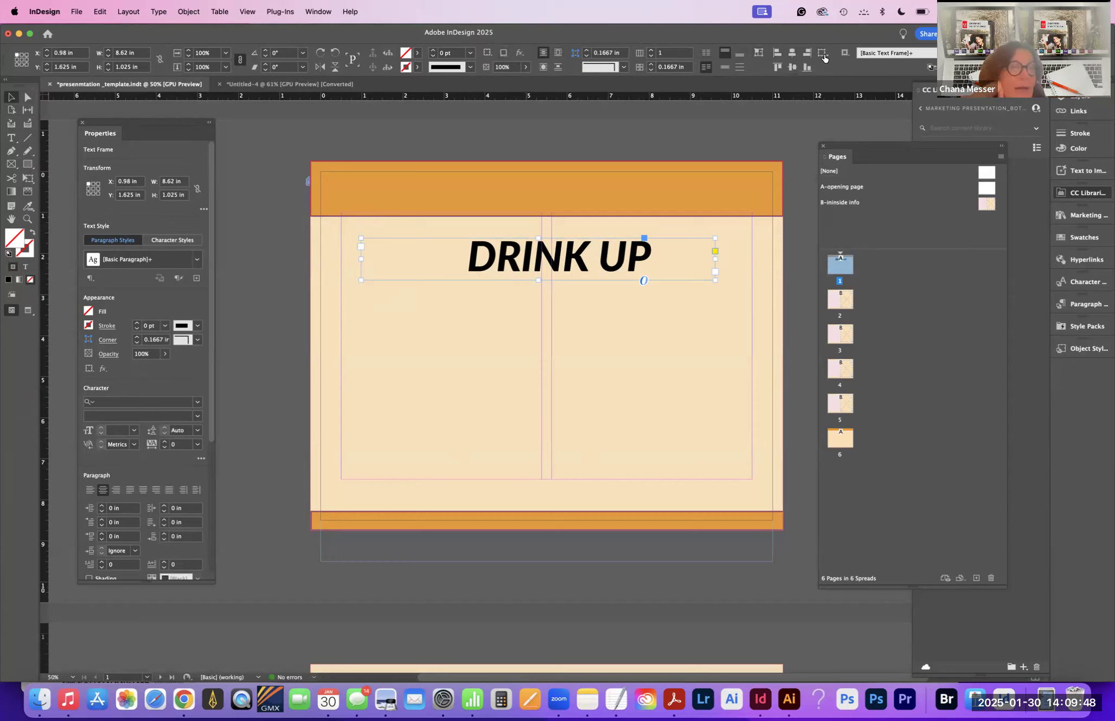
click(759, 53)
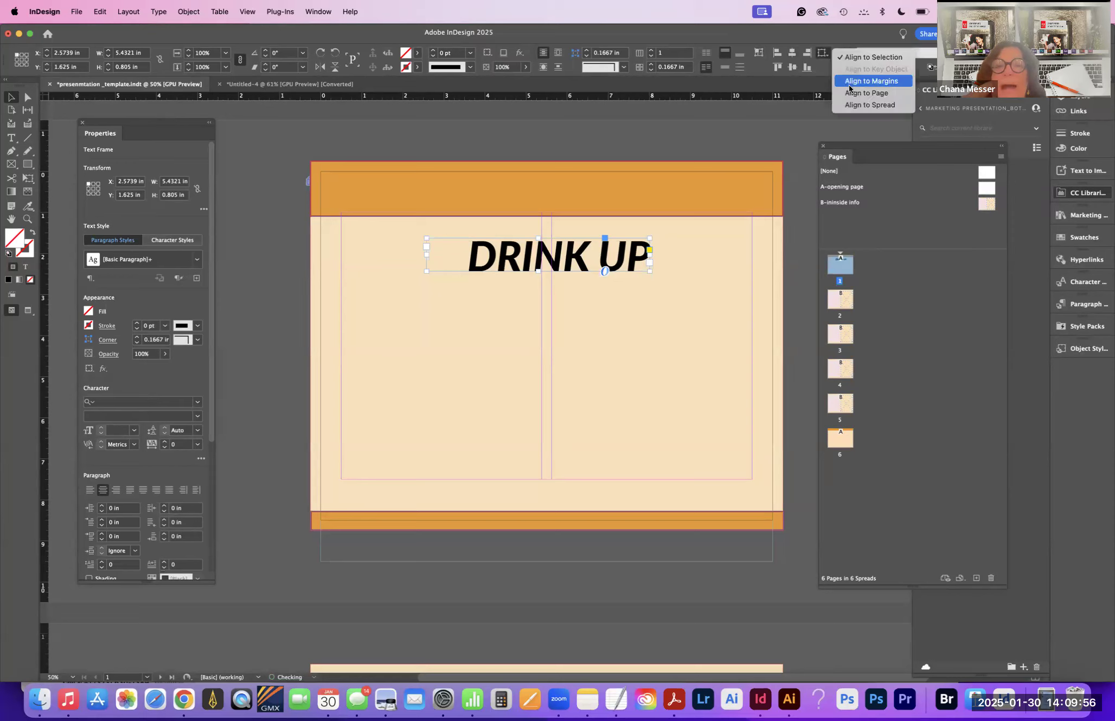
Step: Center the headline frame vertically and horizontally to the margins, and move it up to about Y 2.21 in
click(843, 83)
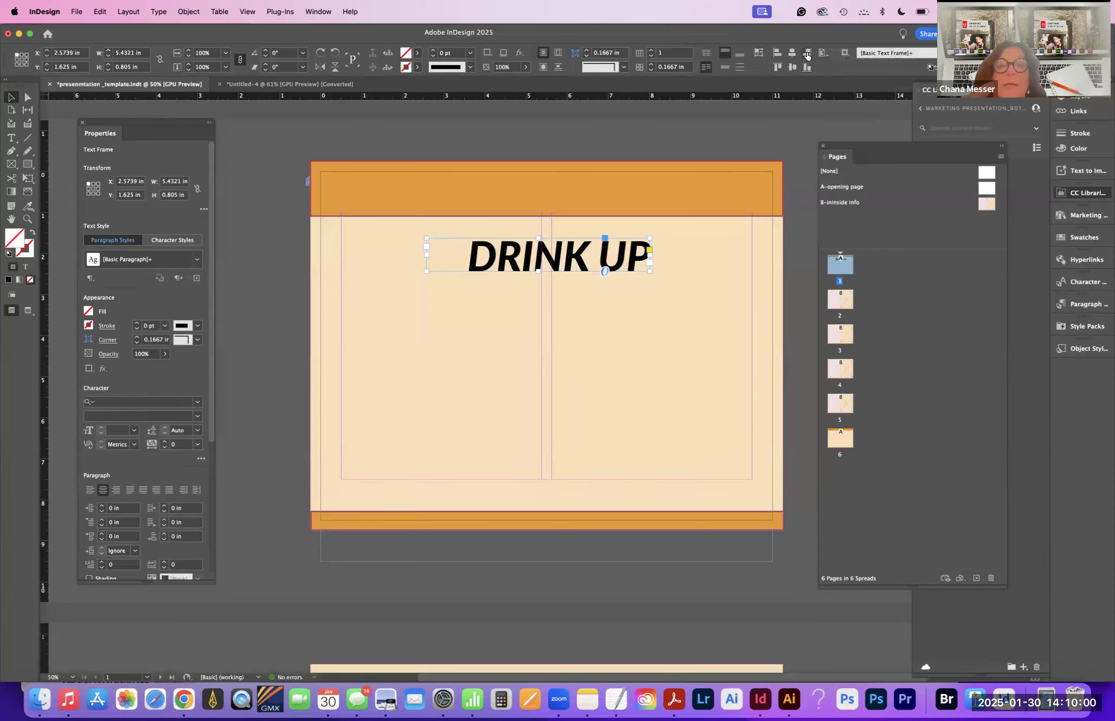
click(792, 68)
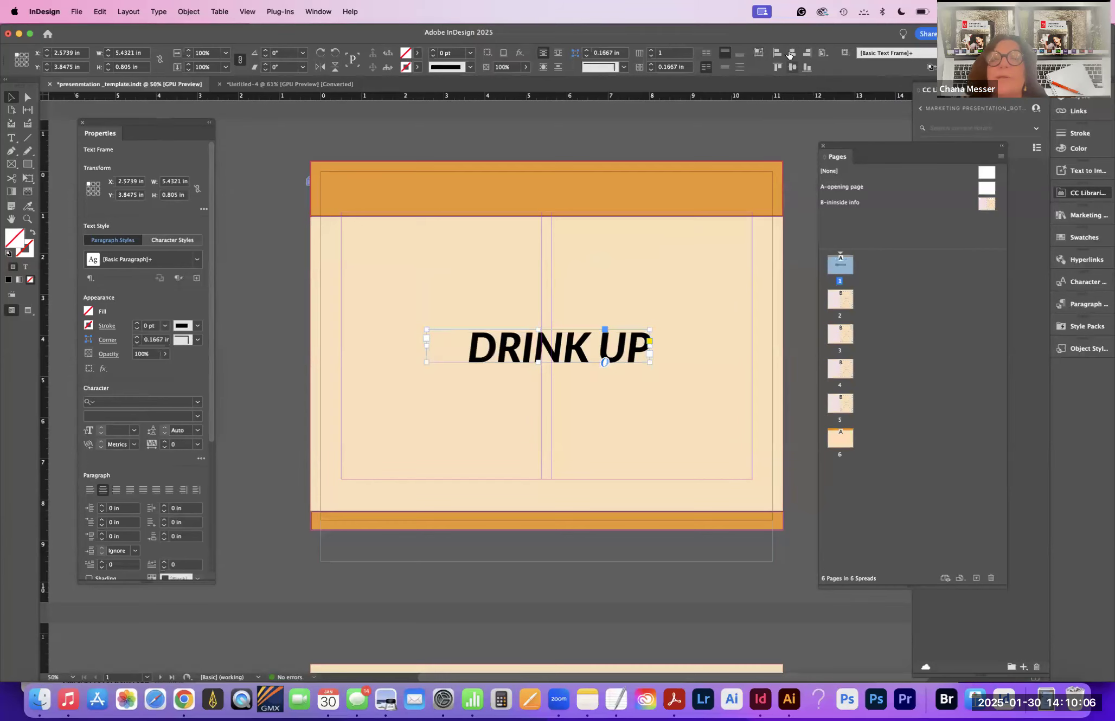
click(792, 54)
drag(532, 361, 520, 290)
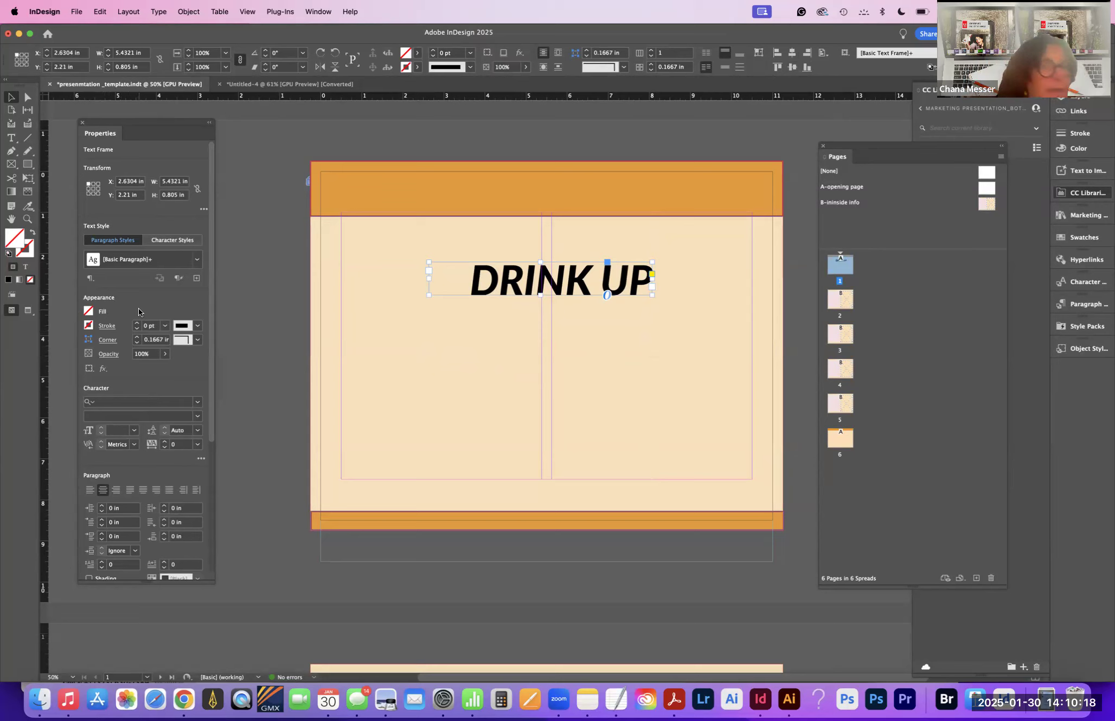
Step: Try filling the headline's frame with the first dark red swatch of the Colorful_Theme group, and undo that fill
click(89, 312)
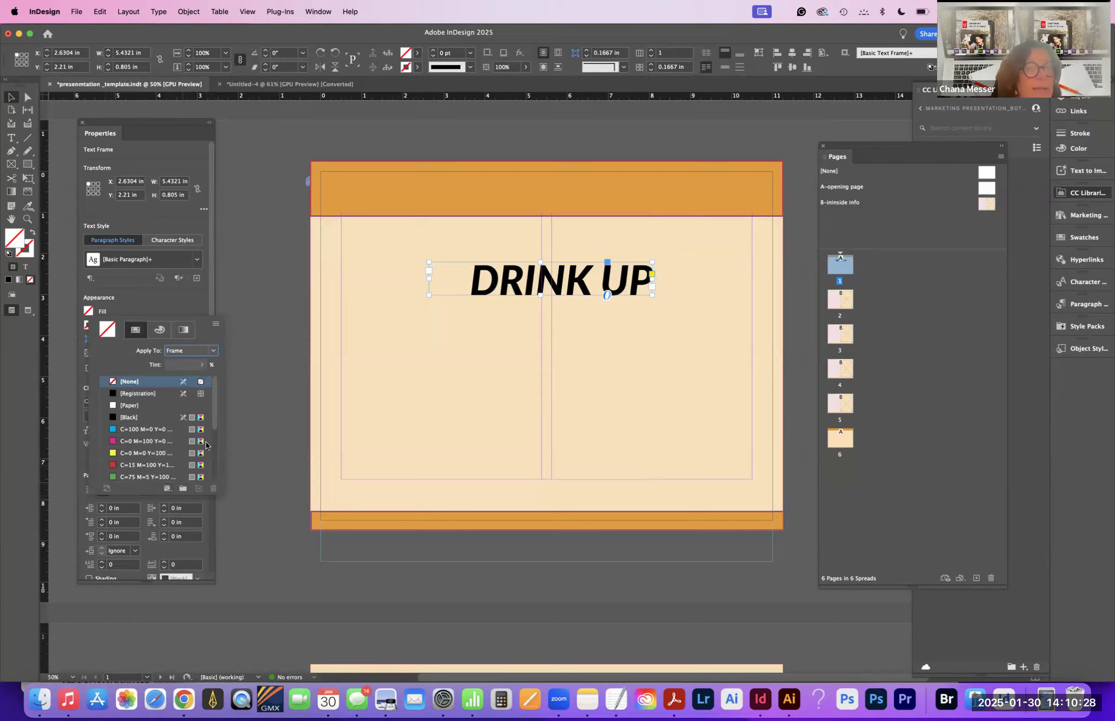
drag(216, 426, 218, 493)
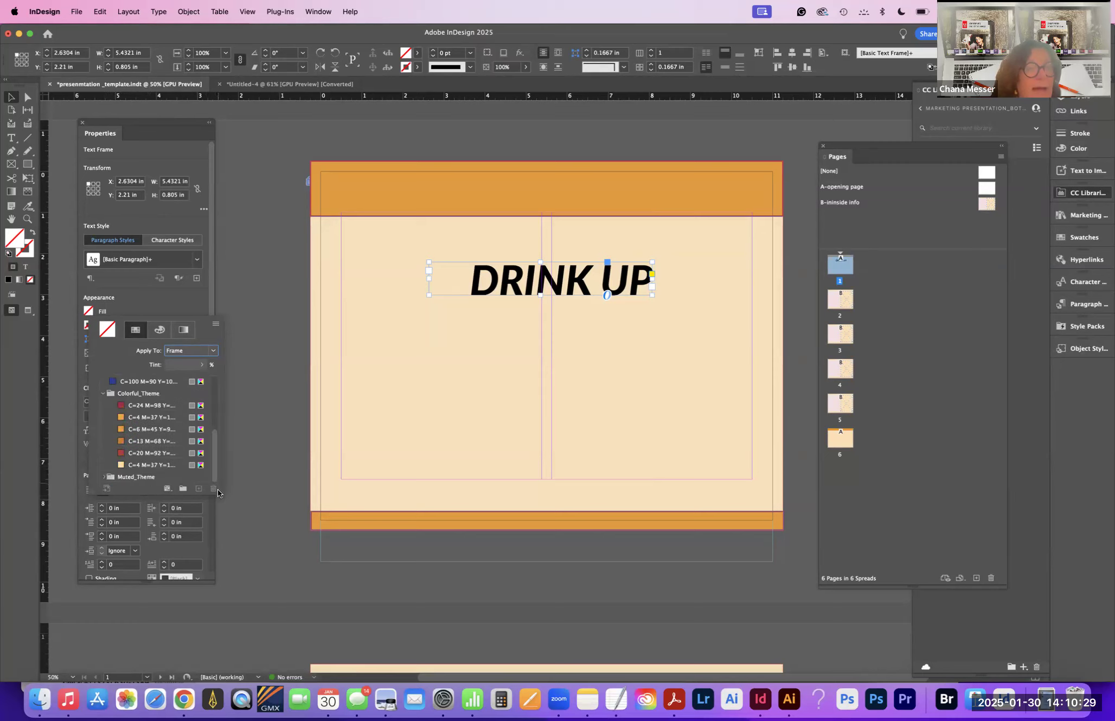
click(122, 407)
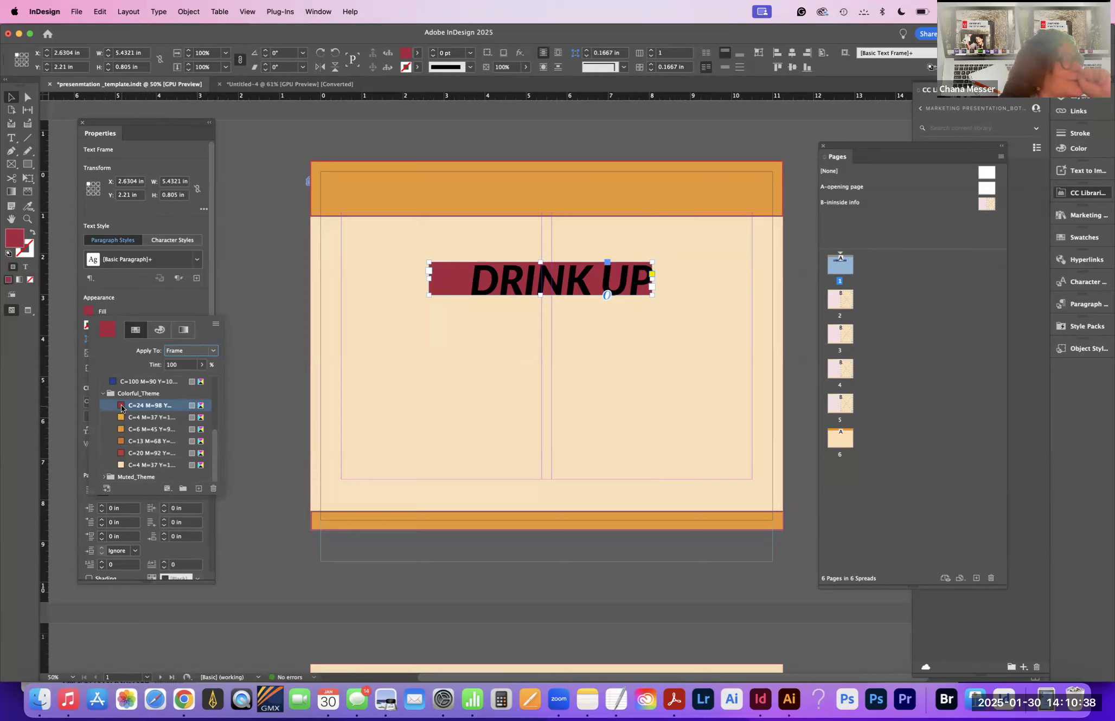
key(super+z)
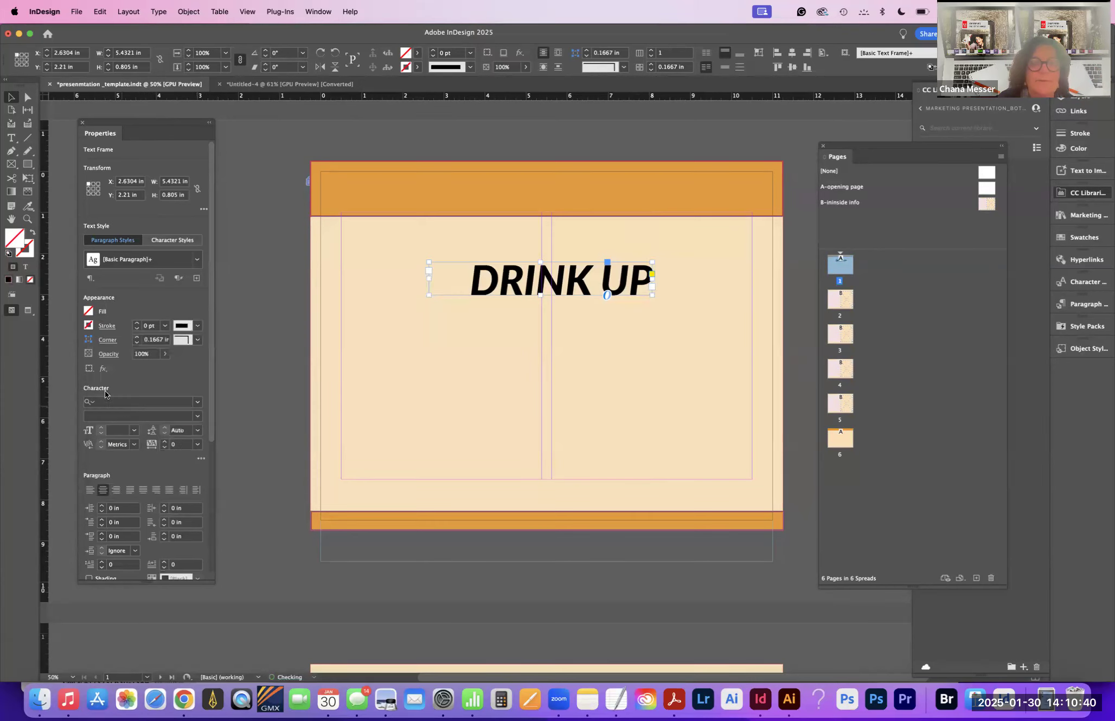
Step: Color the "DRINK UP" text with the Colorful_Theme swatch C=24 M=98 Y=74 K=15
click(10, 138)
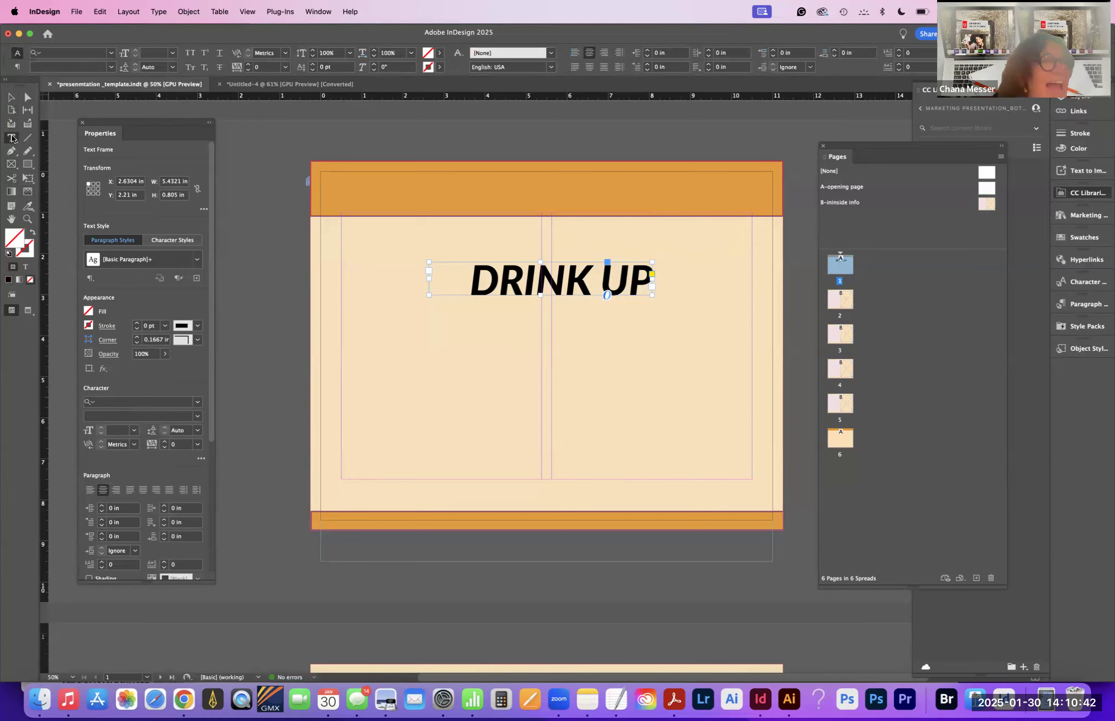
drag(649, 279, 480, 312)
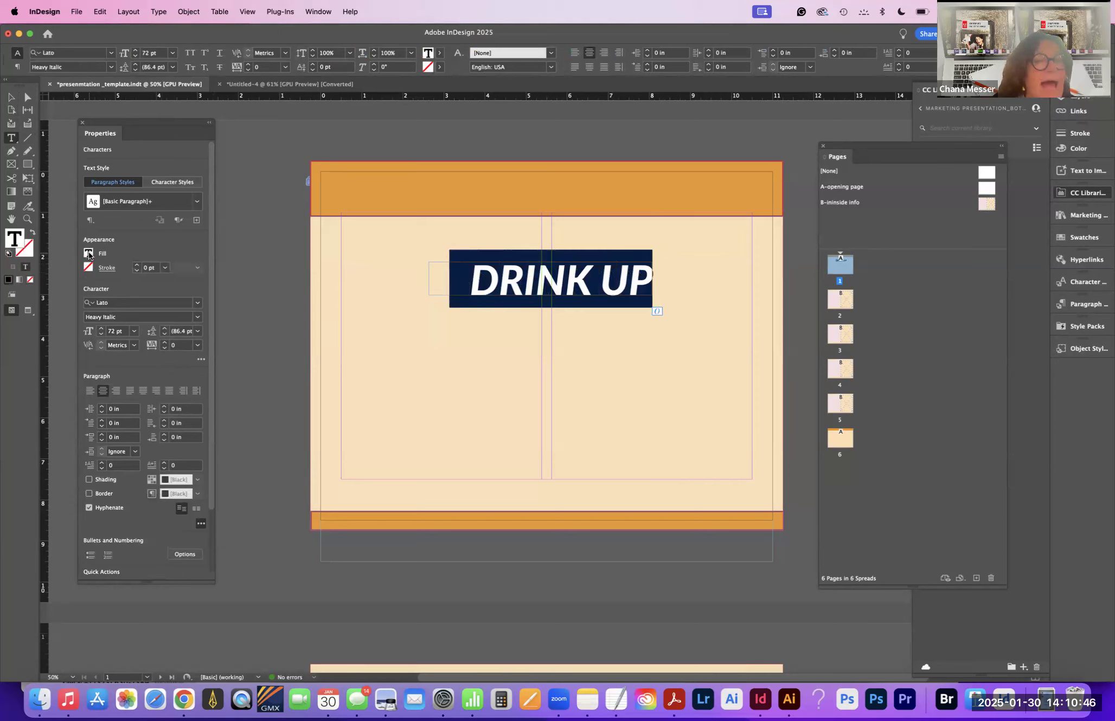
click(88, 253)
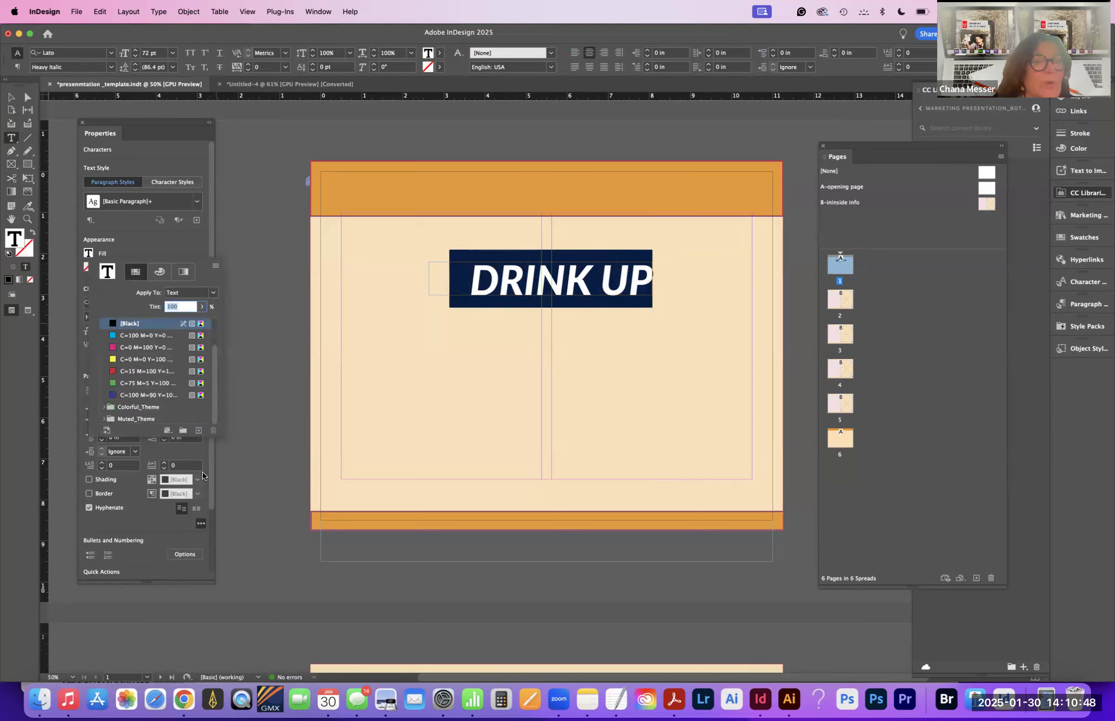
scroll(103, 408, up, 3)
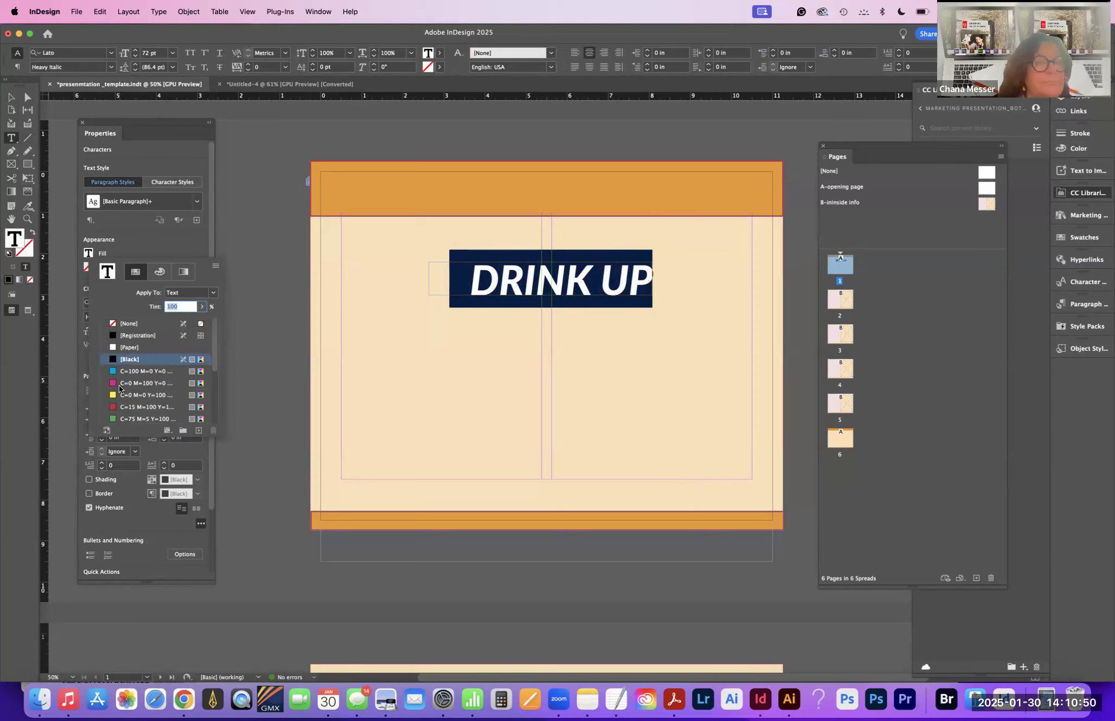
drag(221, 436, 239, 678)
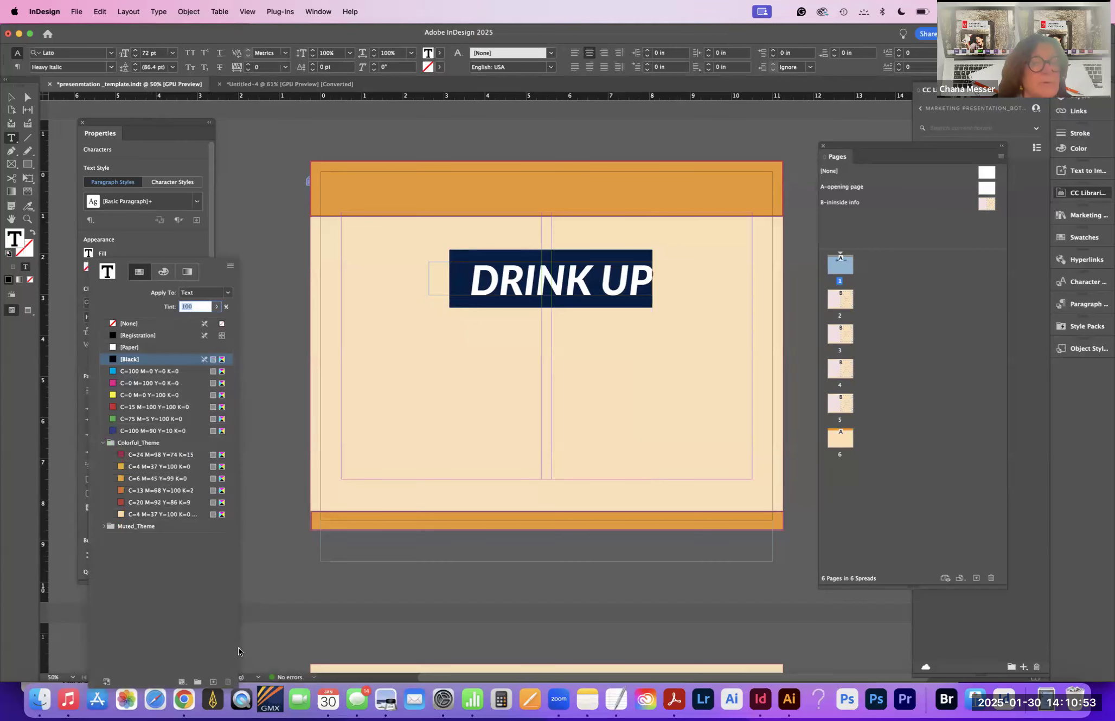
click(120, 456)
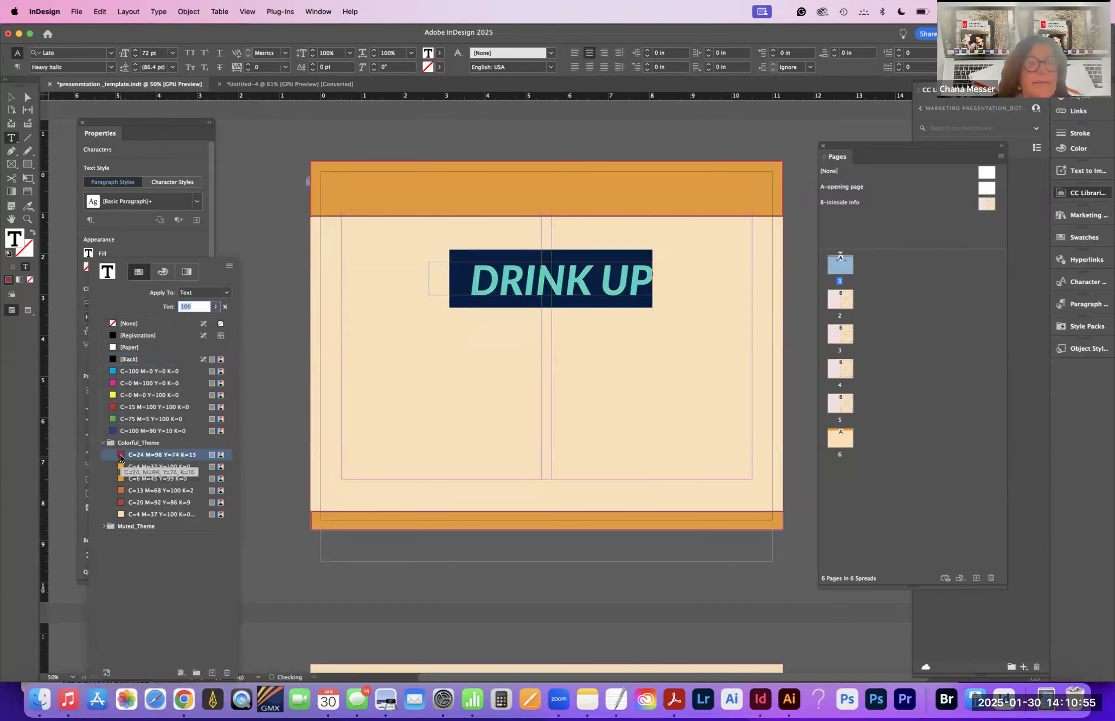
key(Escape)
Step: Add an opening quotation mark before "DRINK UP" and enlarge its frame to about 7.97 × 1.12 in, placed at about X 1.52 in, Y 1.87 in
click(475, 278)
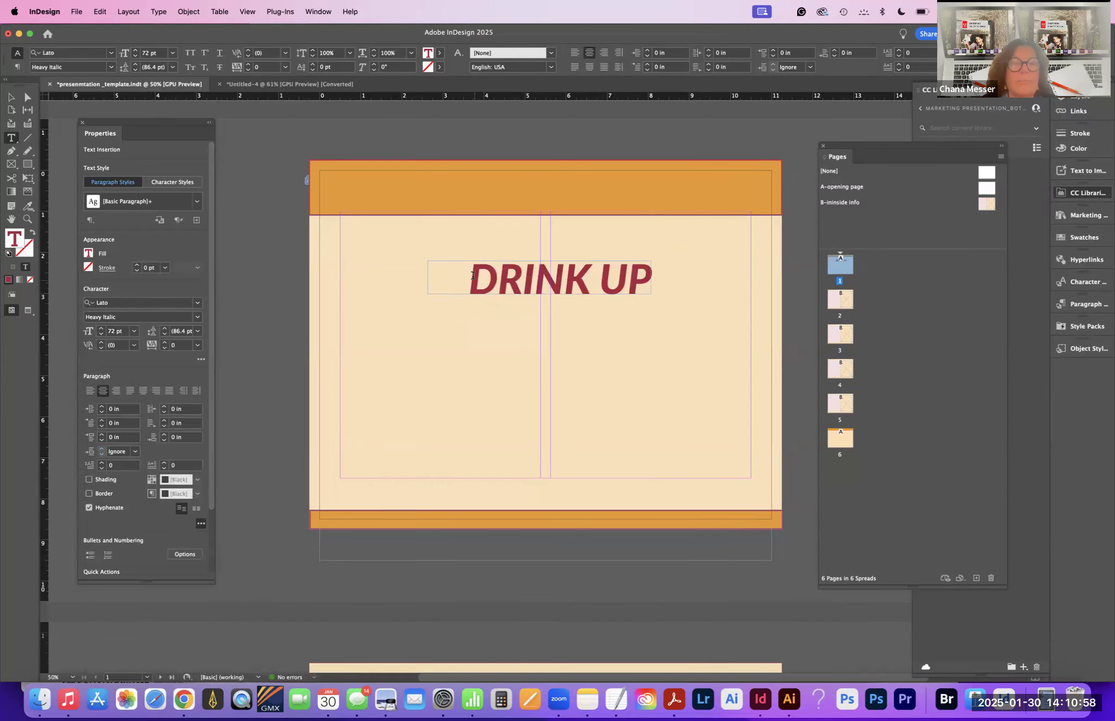
text(")
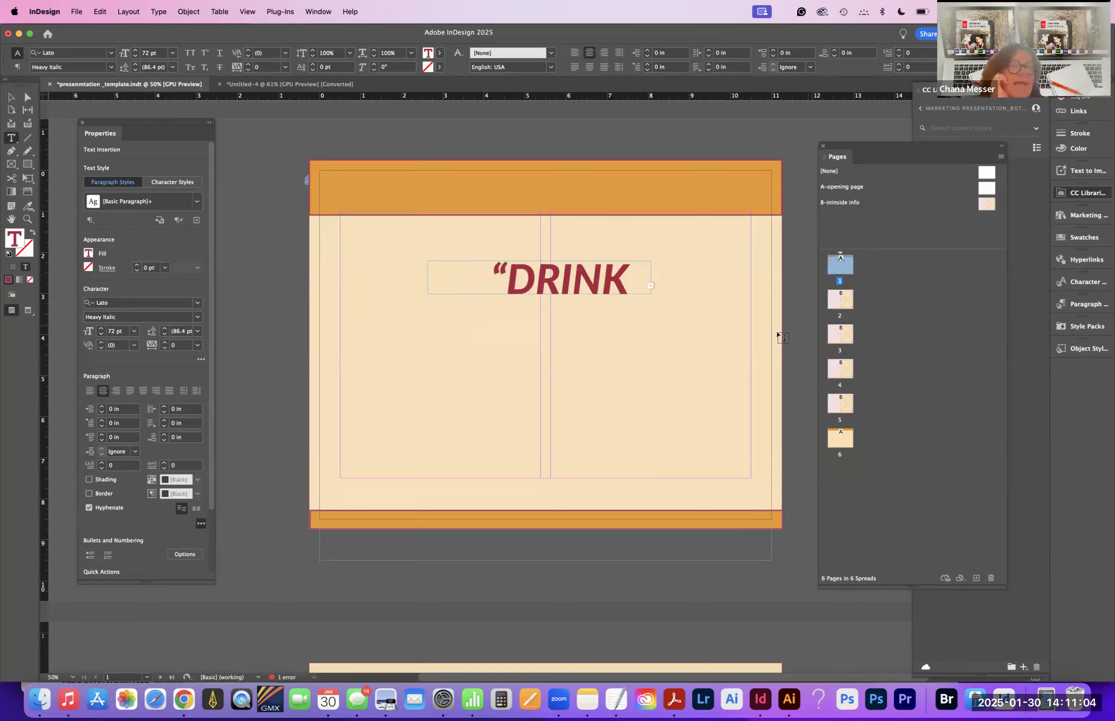
click(11, 97)
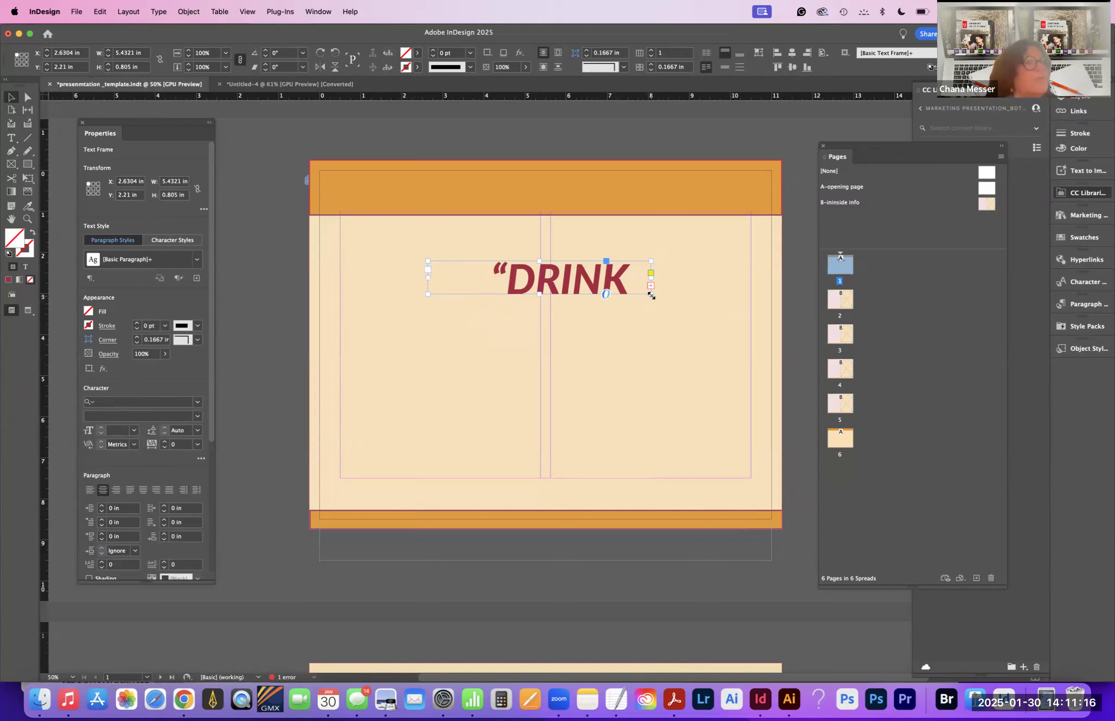
drag(652, 296, 754, 307)
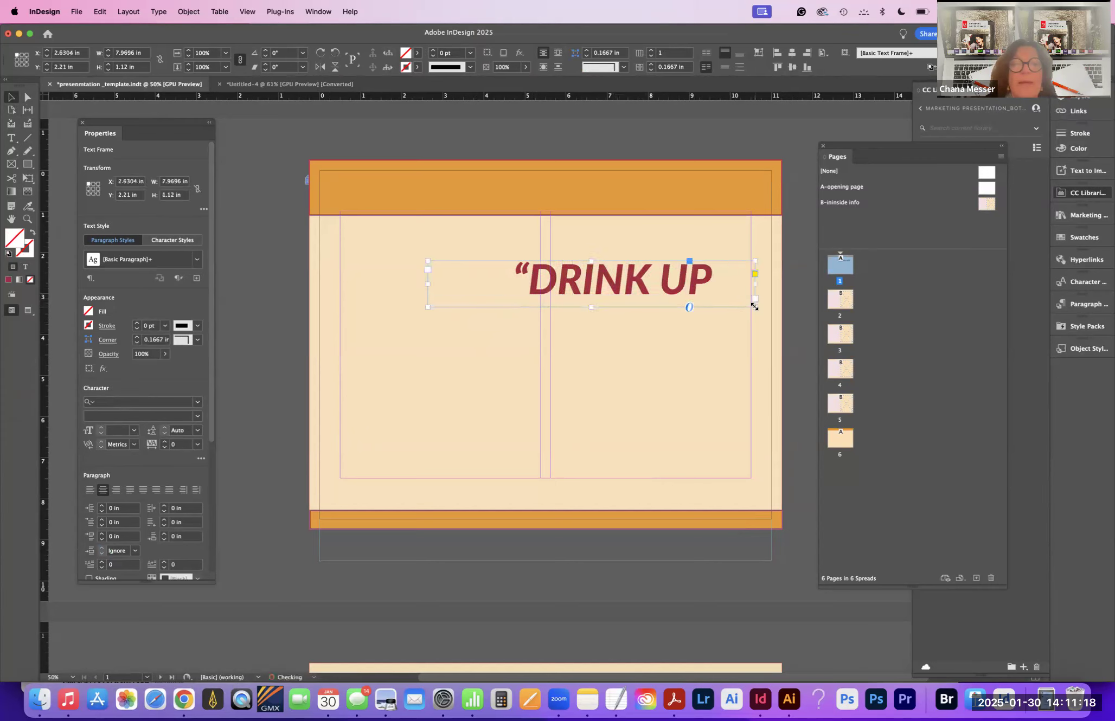
drag(577, 288, 531, 276)
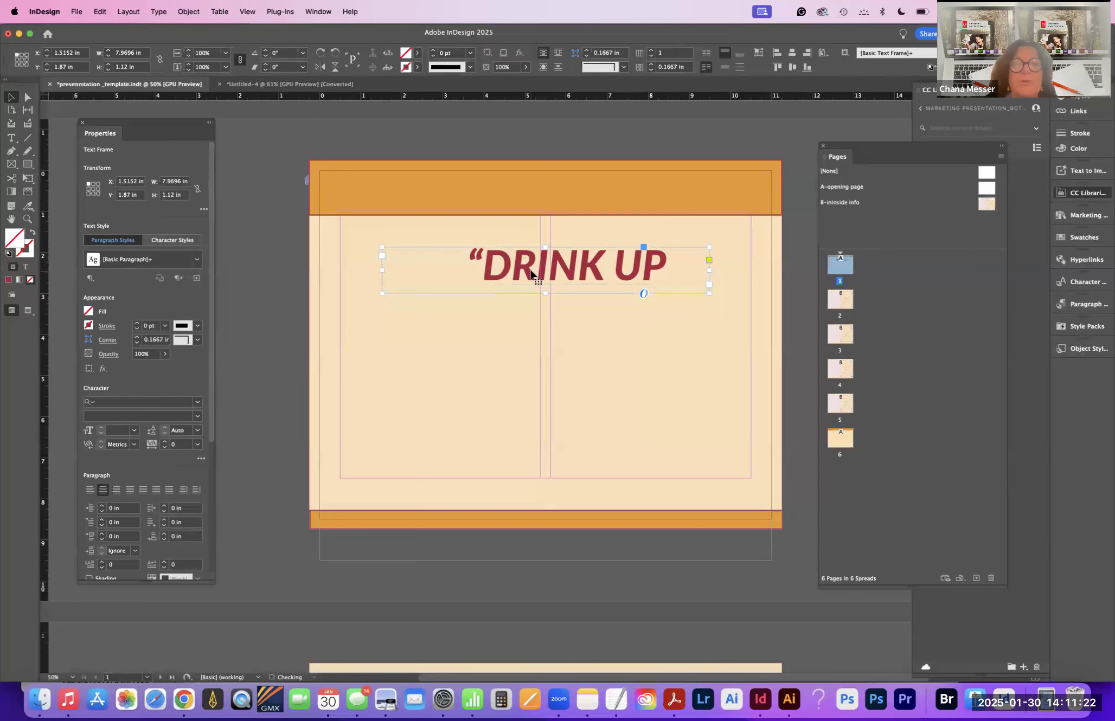
Step: Add a closing quotation mark after "DRINK UP" and leave text editing with the headline frame selected
click(11, 139)
click(665, 256)
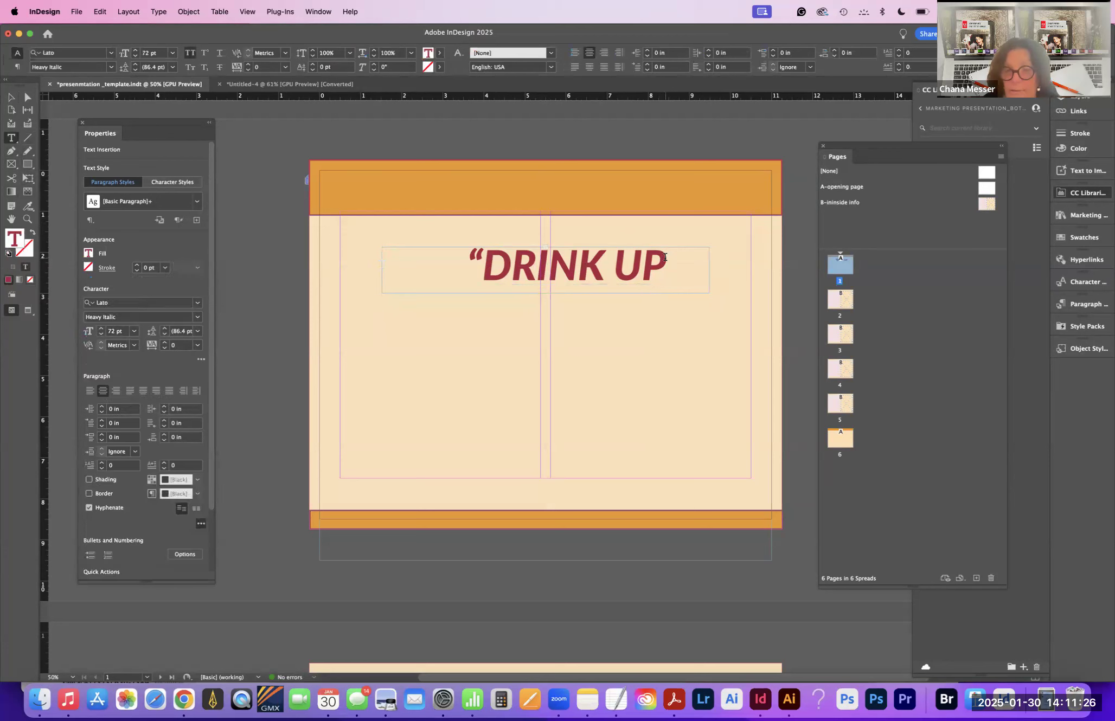
text(”)
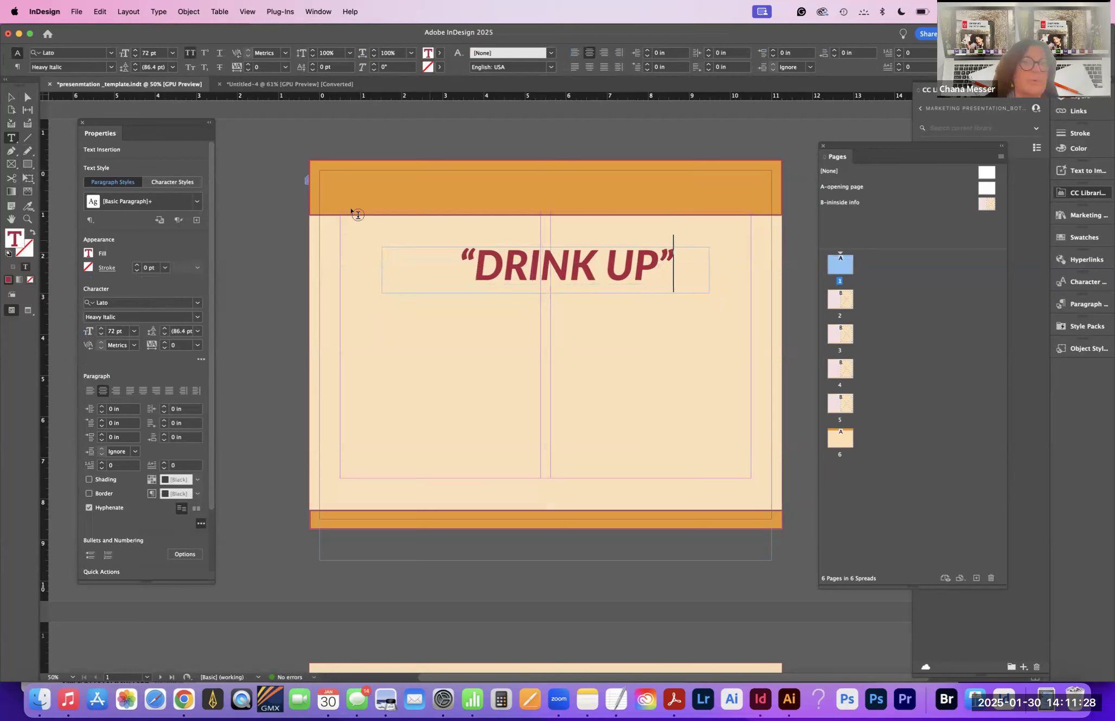
click(12, 99)
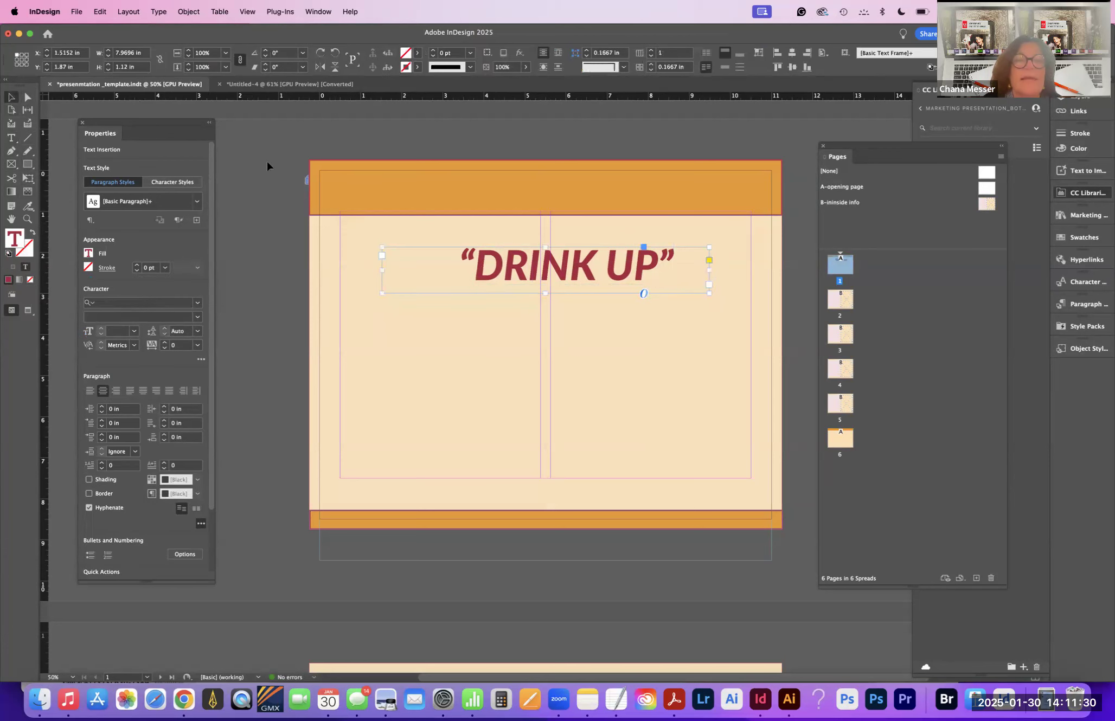
Step: Move the headline frame to about X 1.39 in, Y 1.67 in, and give it a Drop Shadow effect with the preview on
drag(506, 284, 494, 273)
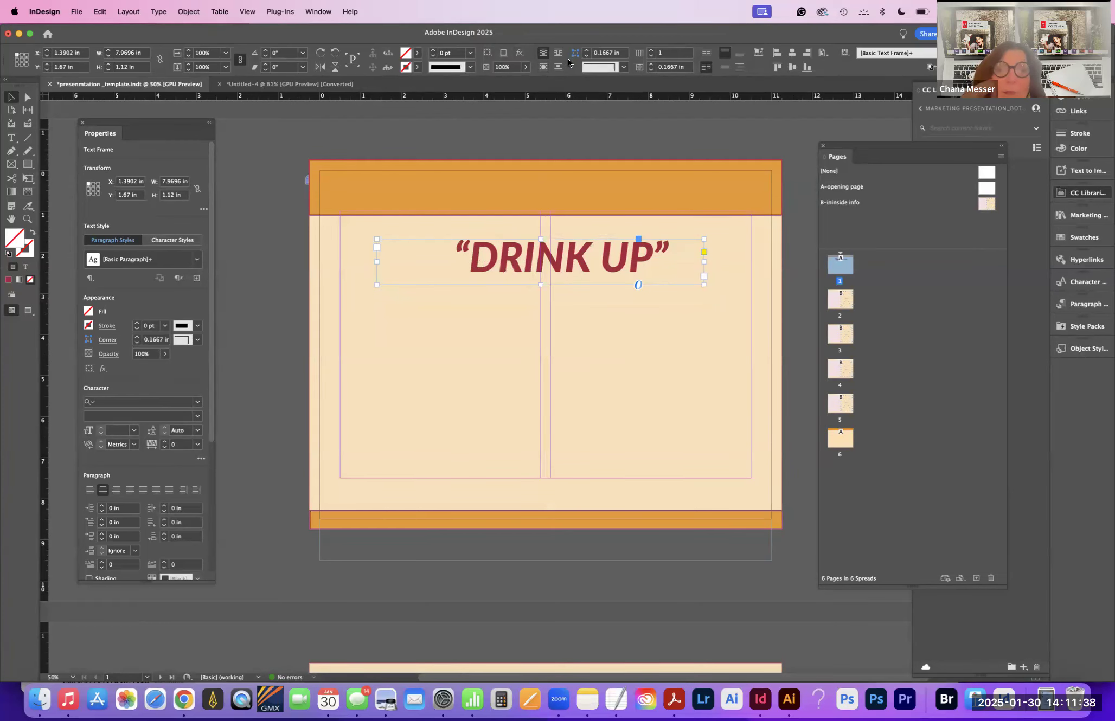
click(519, 54)
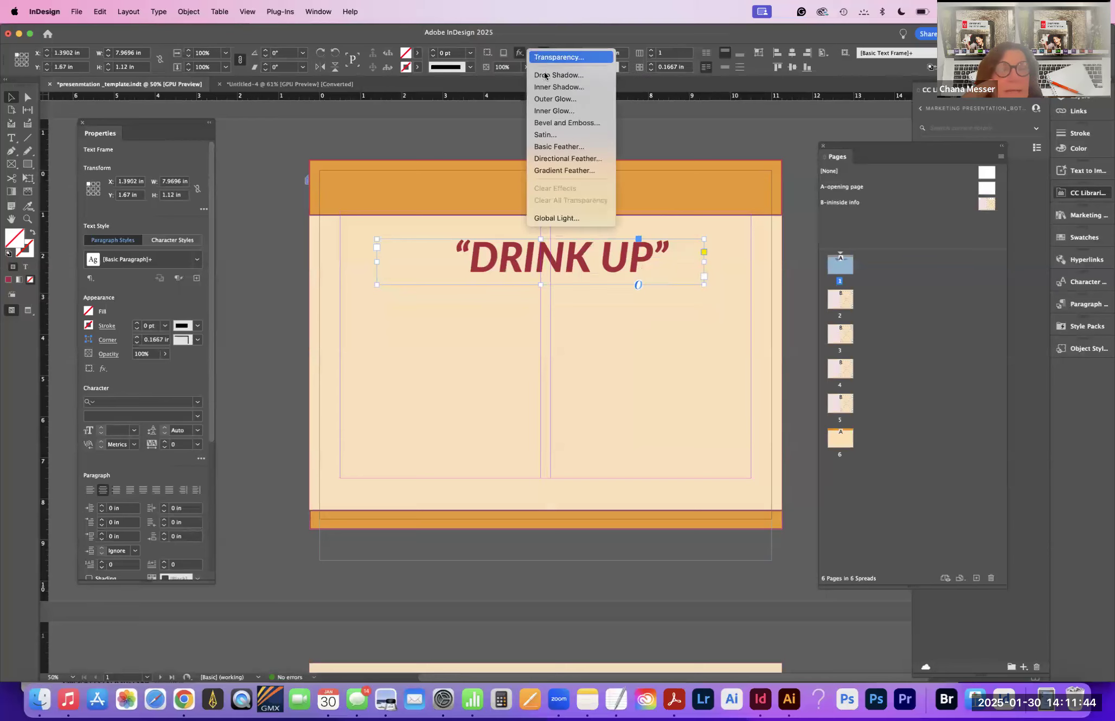
click(546, 74)
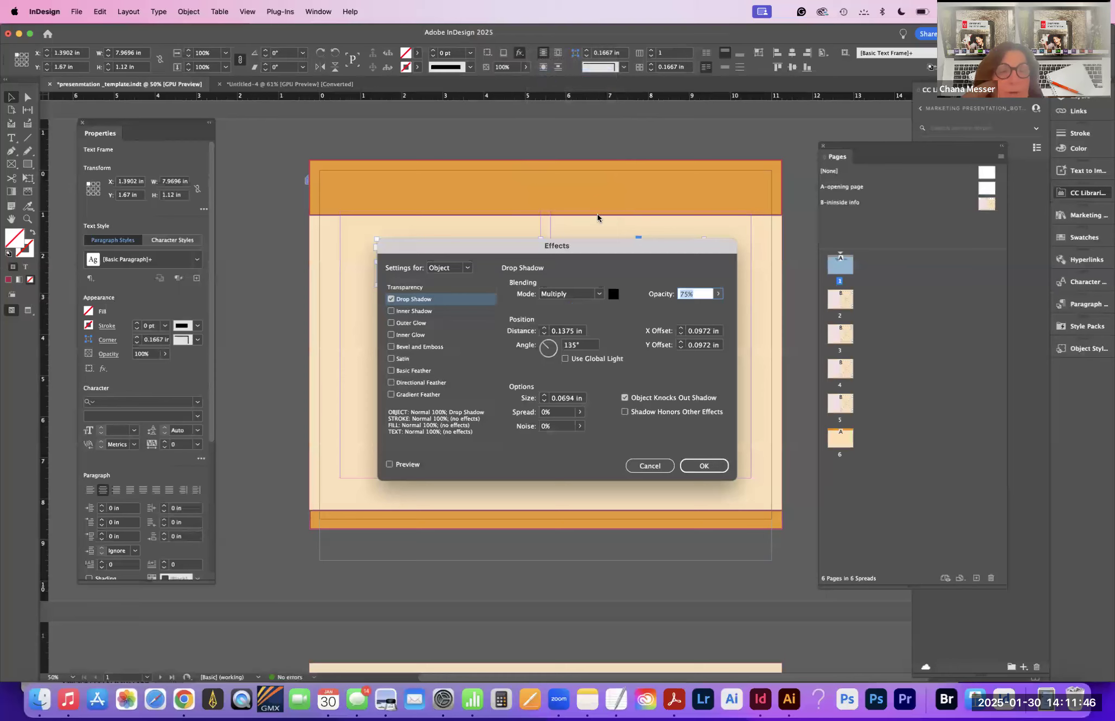
drag(596, 244, 461, 313)
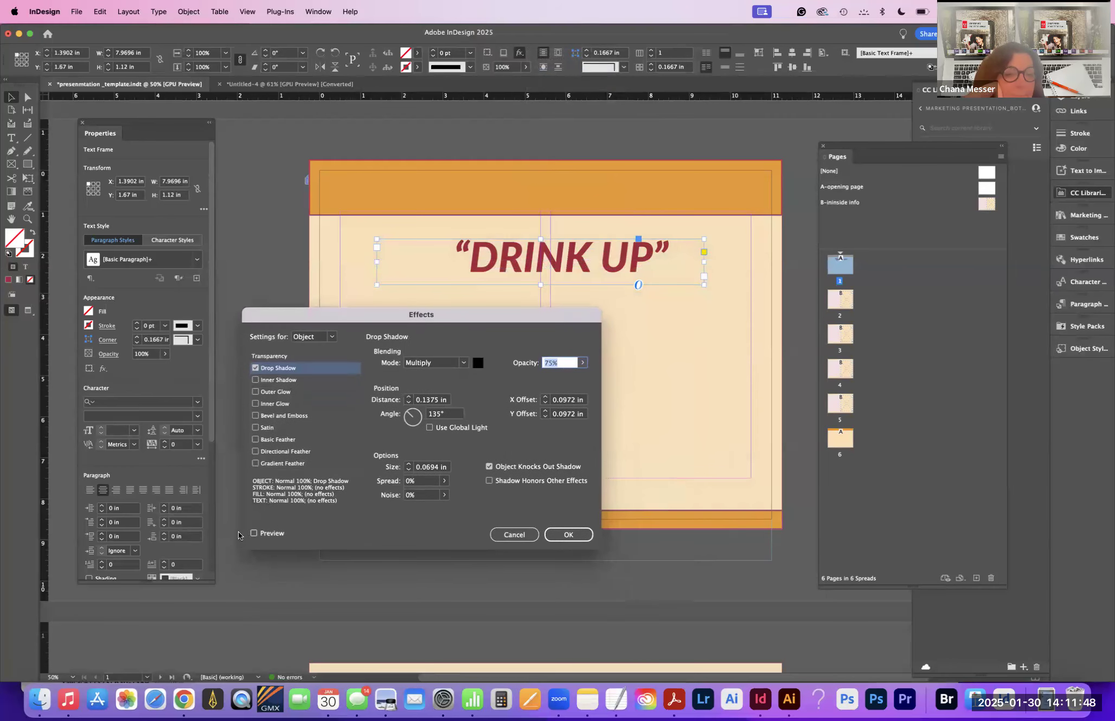
click(255, 533)
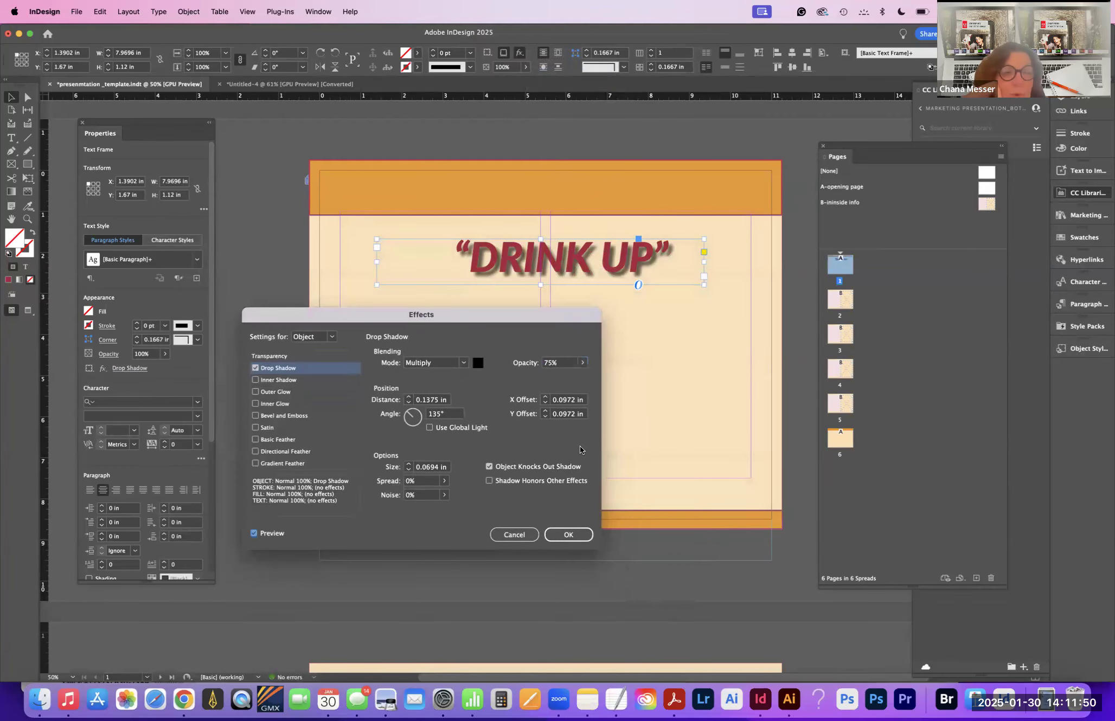
Step: Set the drop shadow's X offset to 0 in, adjust its Y offset, and apply the effect to the headline
click(545, 416)
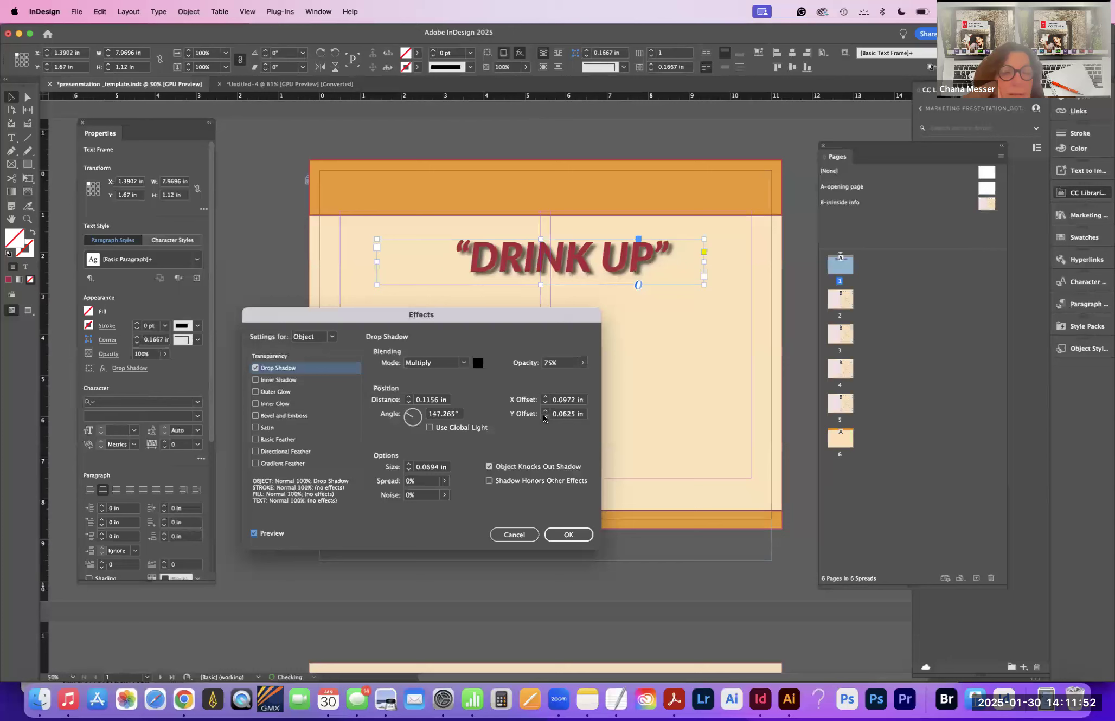
click(544, 417)
click(546, 403)
click(546, 404)
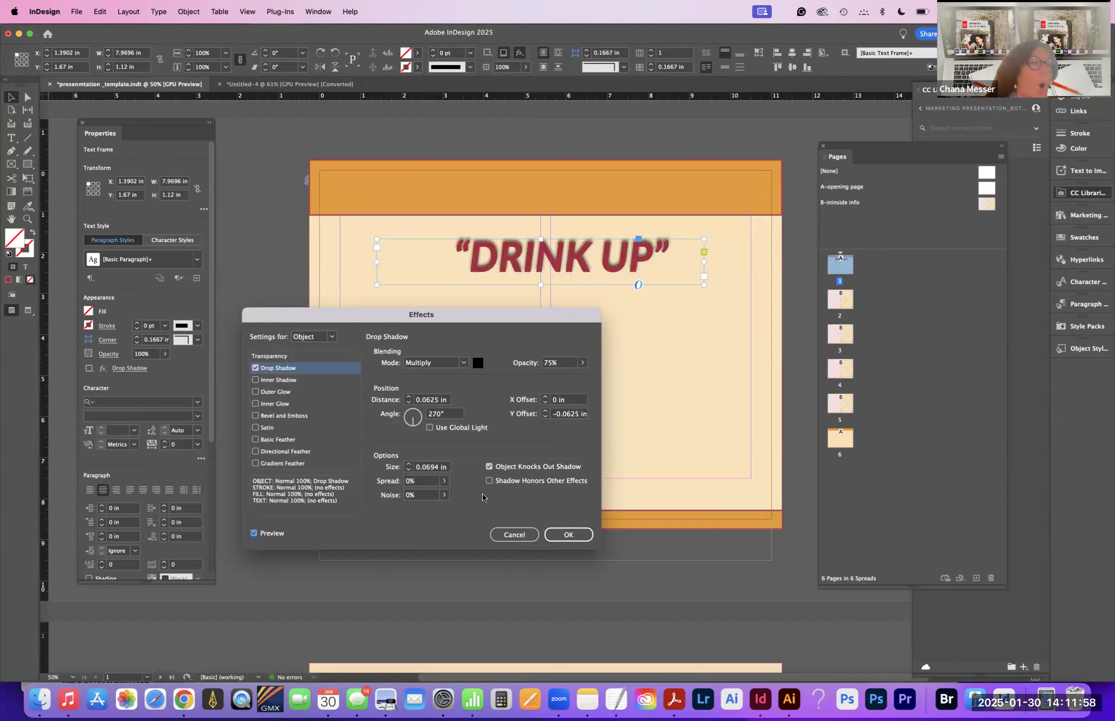
click(545, 417)
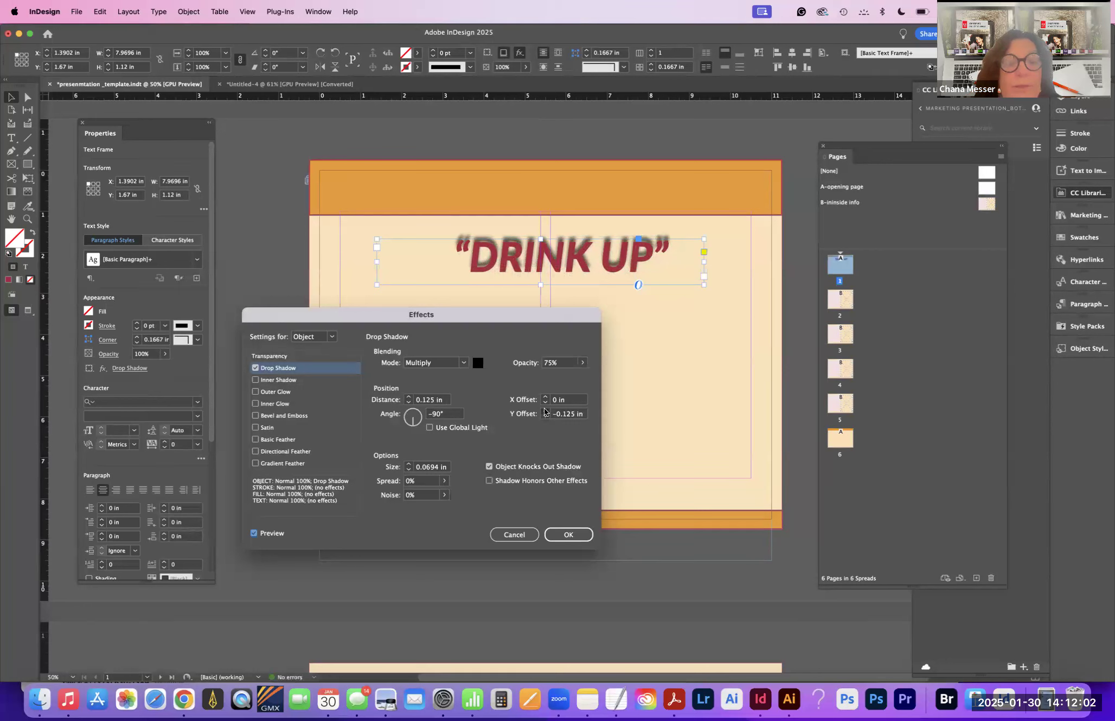
click(546, 410)
click(545, 410)
click(564, 536)
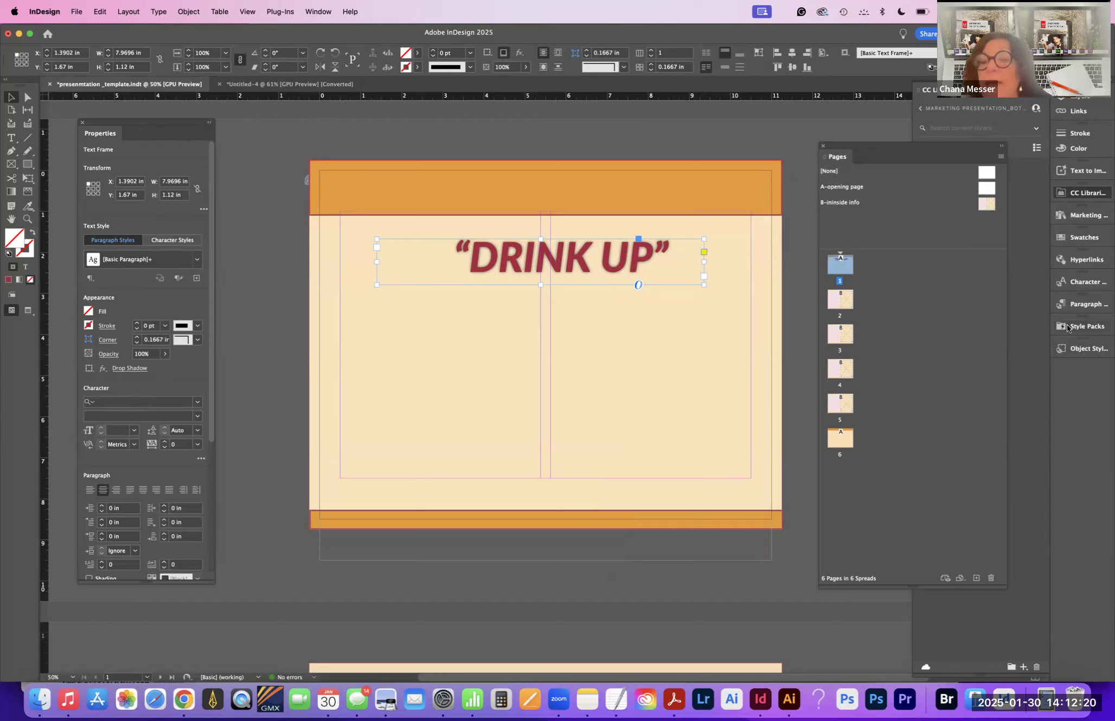
Step: Bring the Marketing projects library next to the page and add the "DRINK UP" headline frame to it as an item
drag(906, 148, 817, 72)
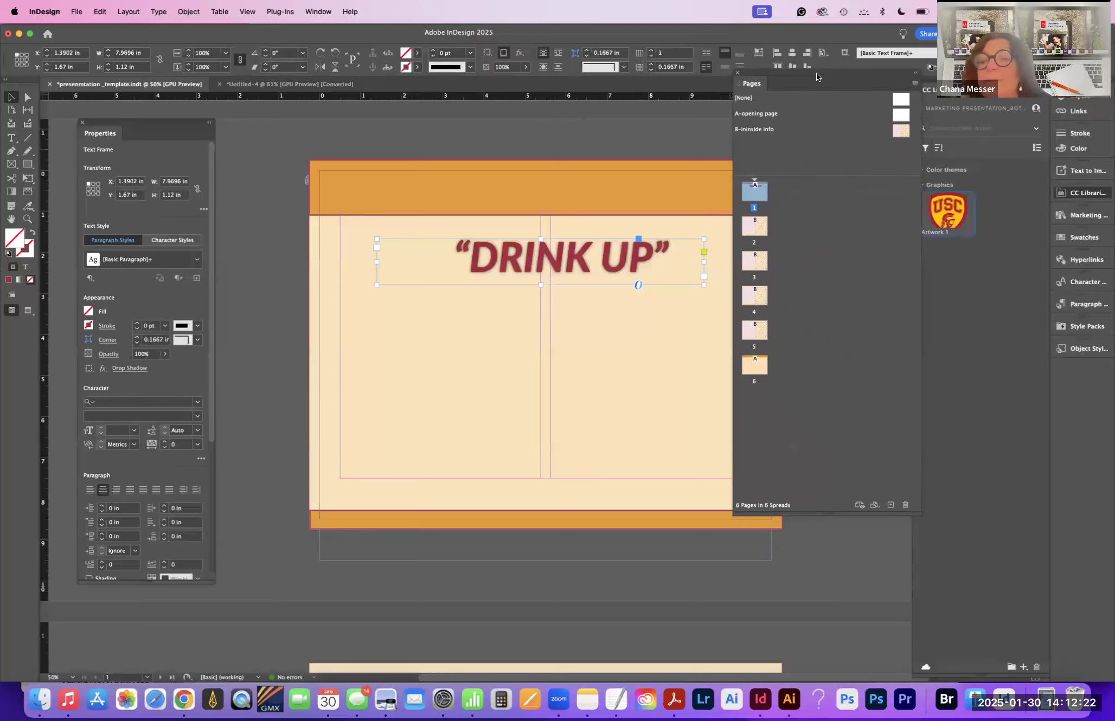
drag(641, 339, 391, 295)
click(383, 271)
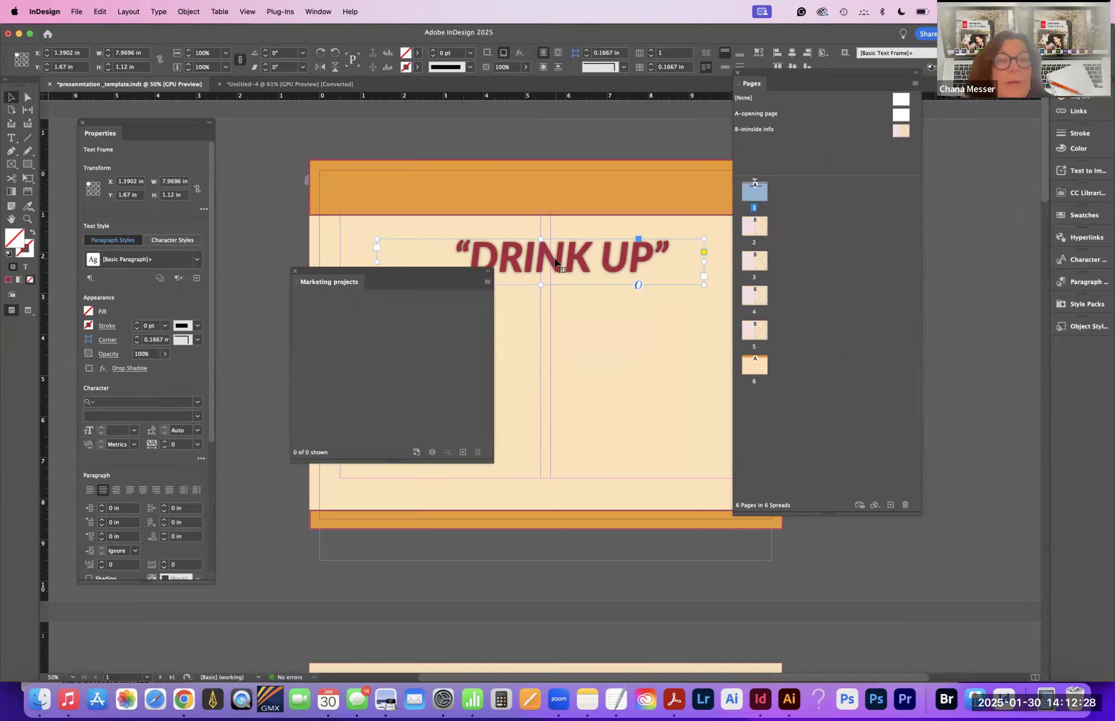
drag(555, 263, 382, 312)
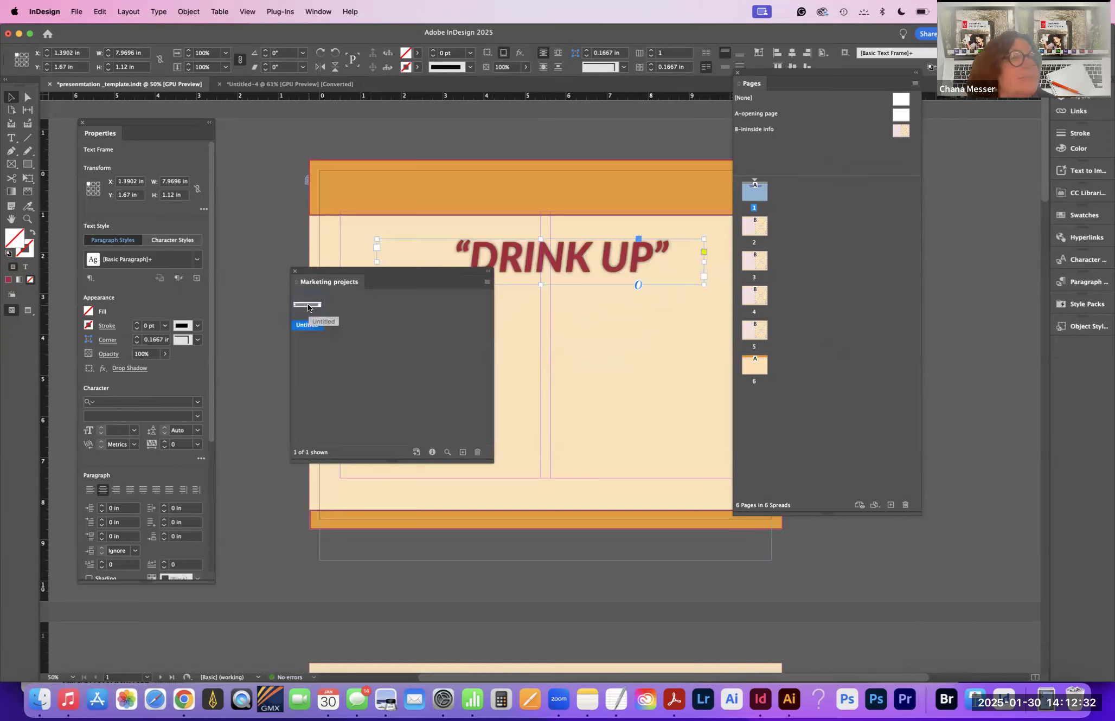
Step: Name the library's headline item "logo or saying", describe it as "apply on top of the pge", and move the library off the page
double_click(307, 325)
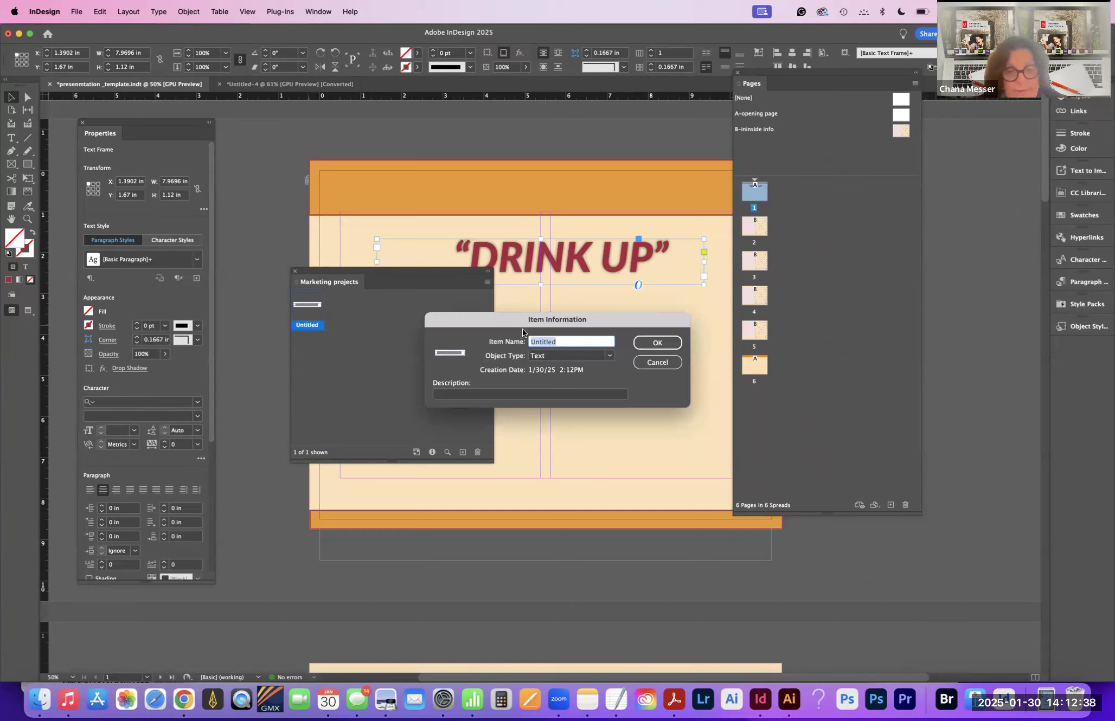
text(logo )
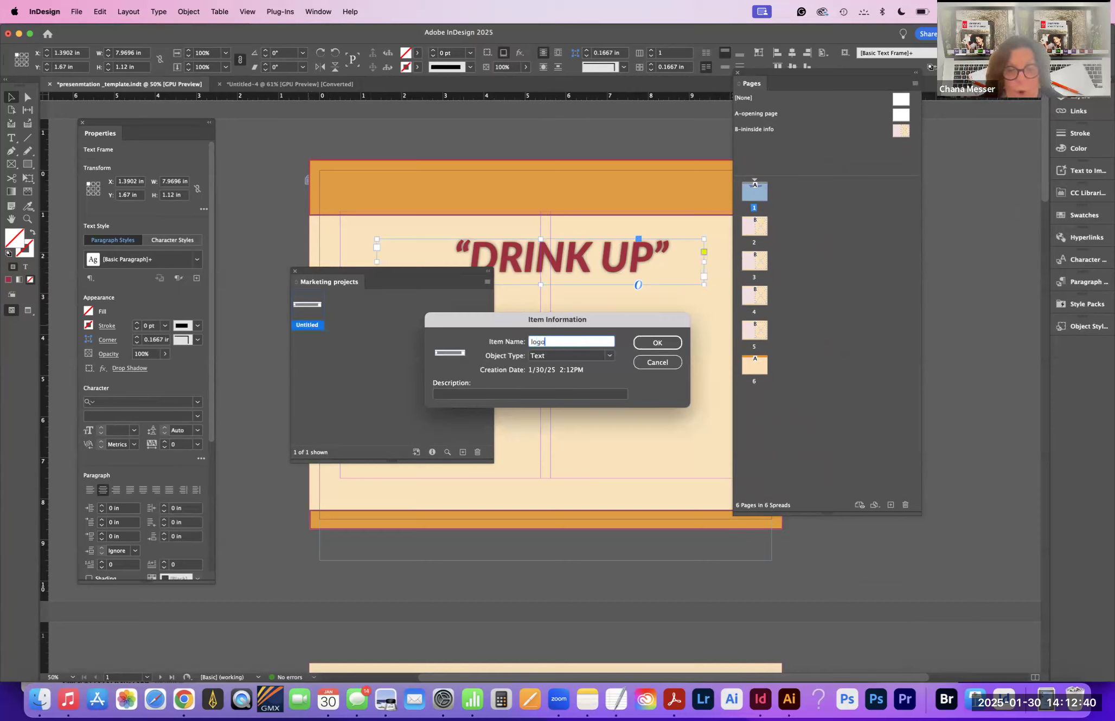
text(or saying)
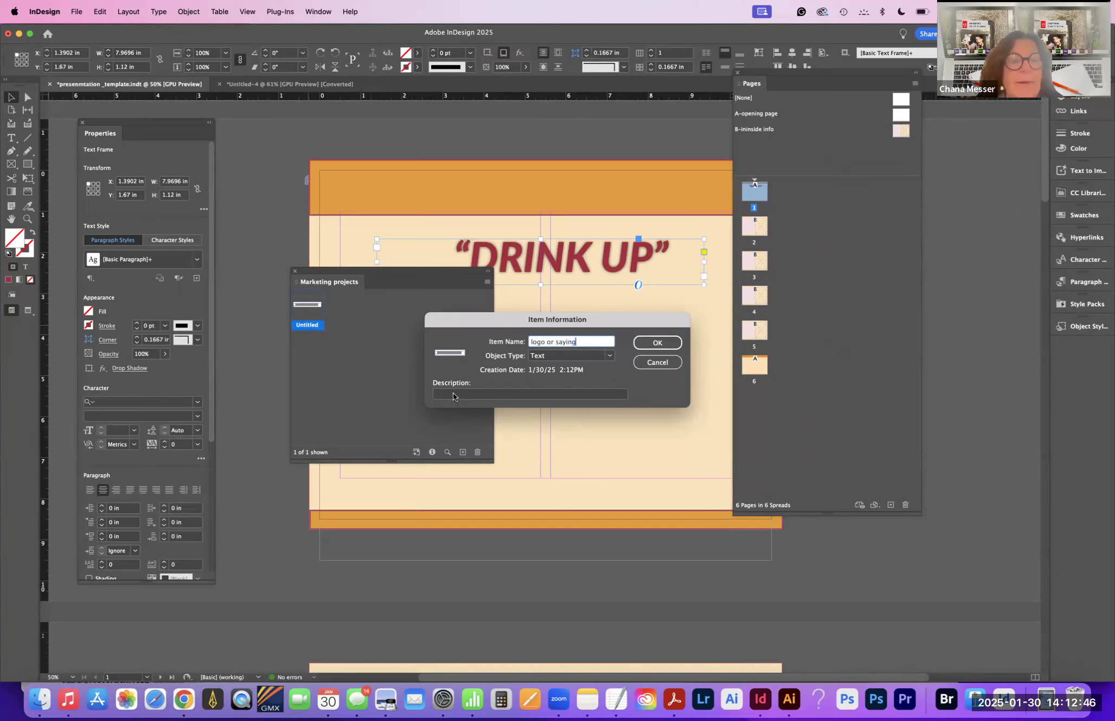
click(479, 393)
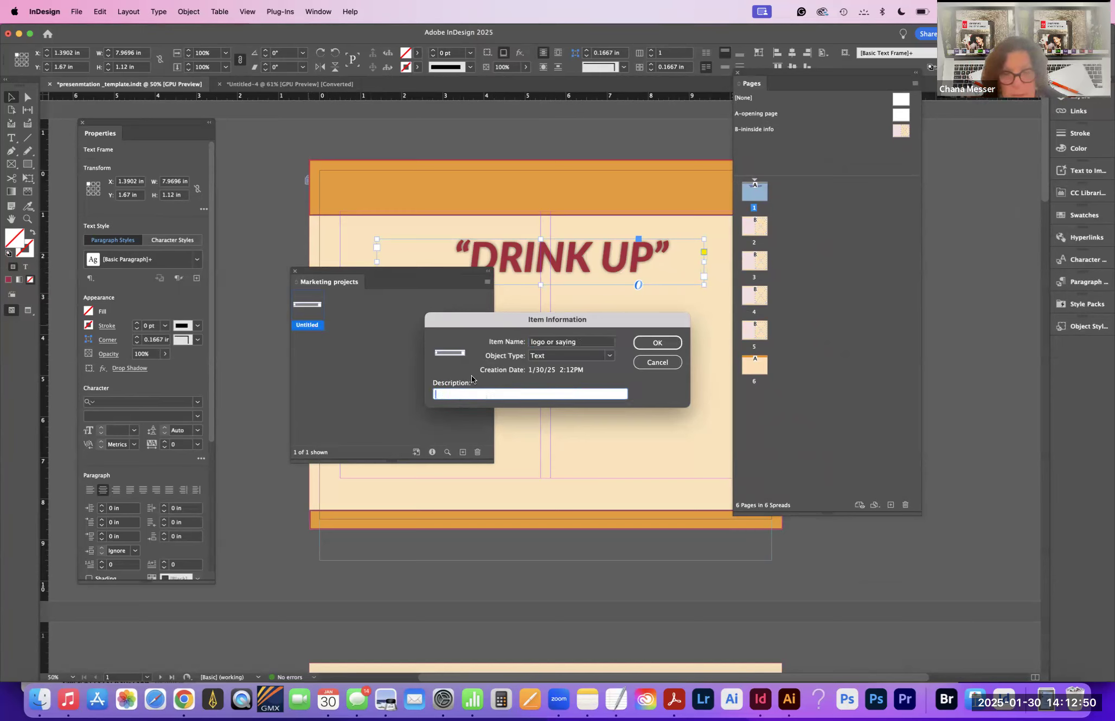
text(apply on top of the pge)
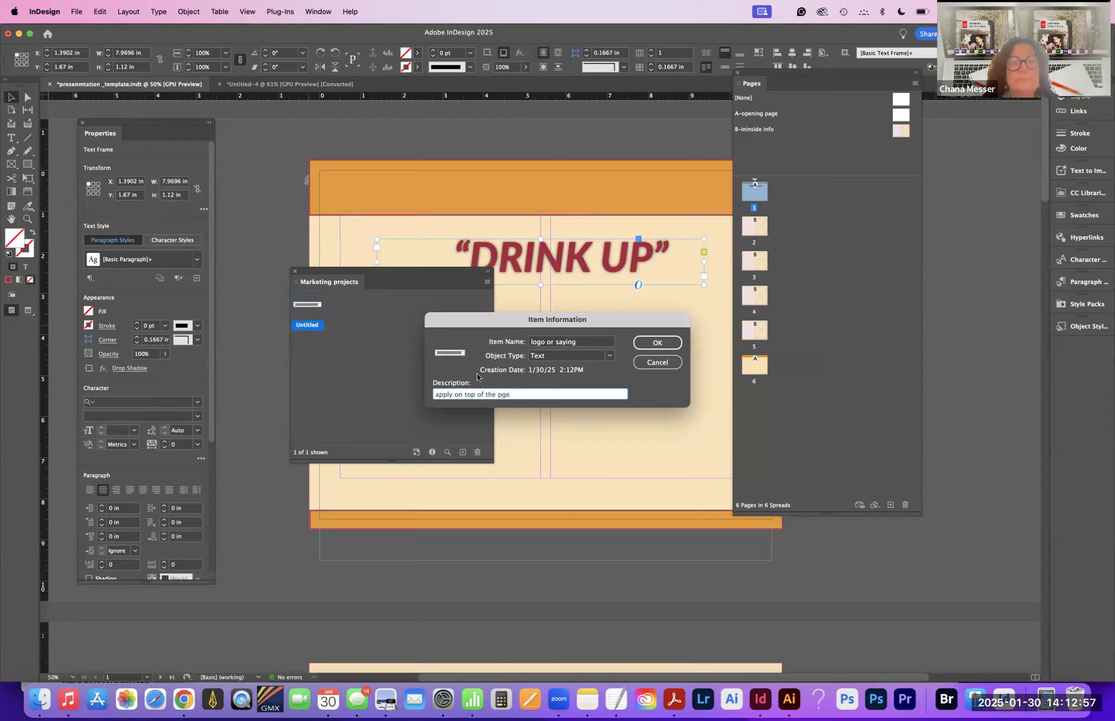
click(647, 344)
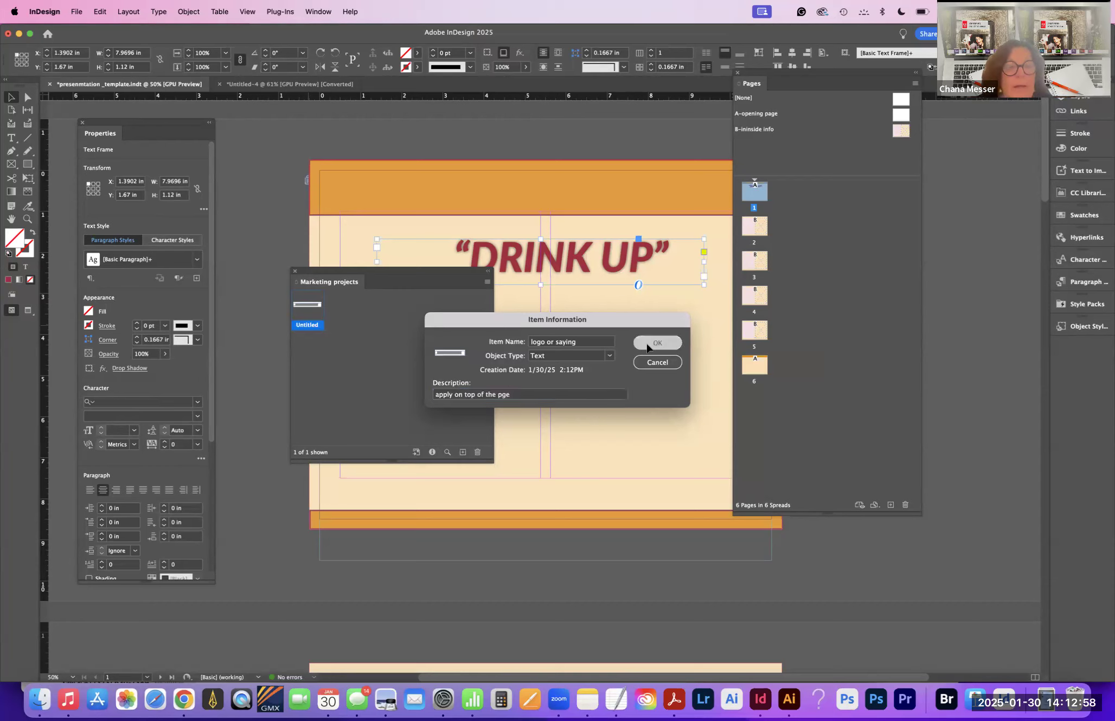
drag(375, 272, 1031, 260)
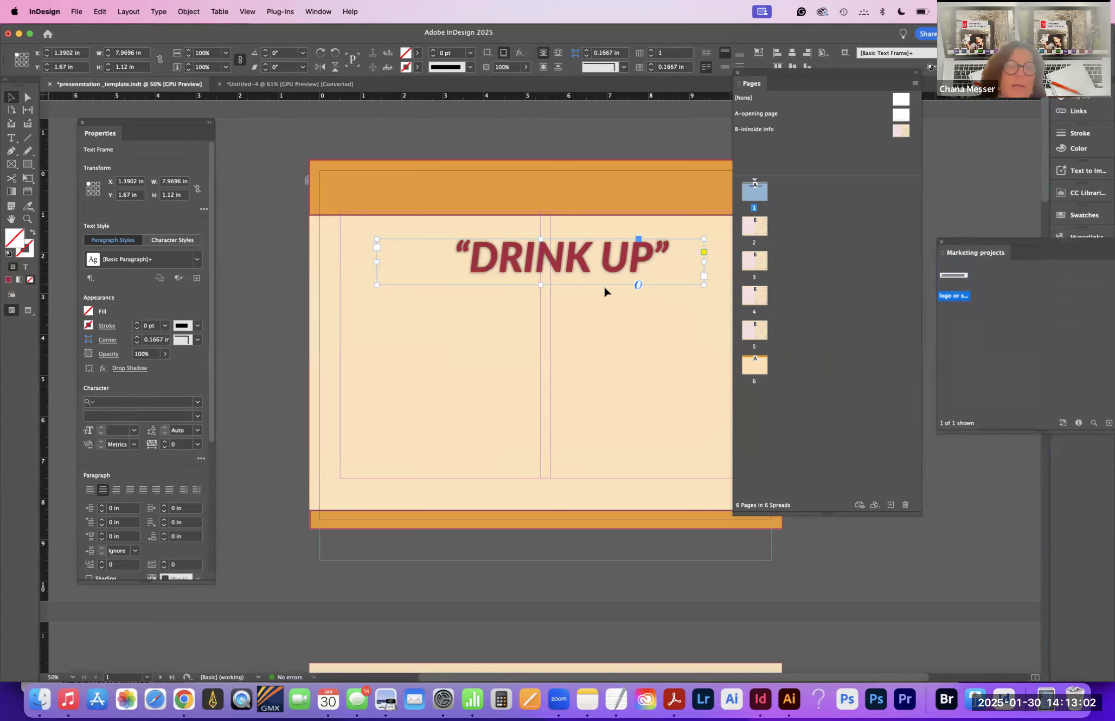
Step: Create a text frame of about 10.66 × 3.06 in below the headline, at about X 0.5 in, Y 3.57 in, filled with placeholder text
click(583, 322)
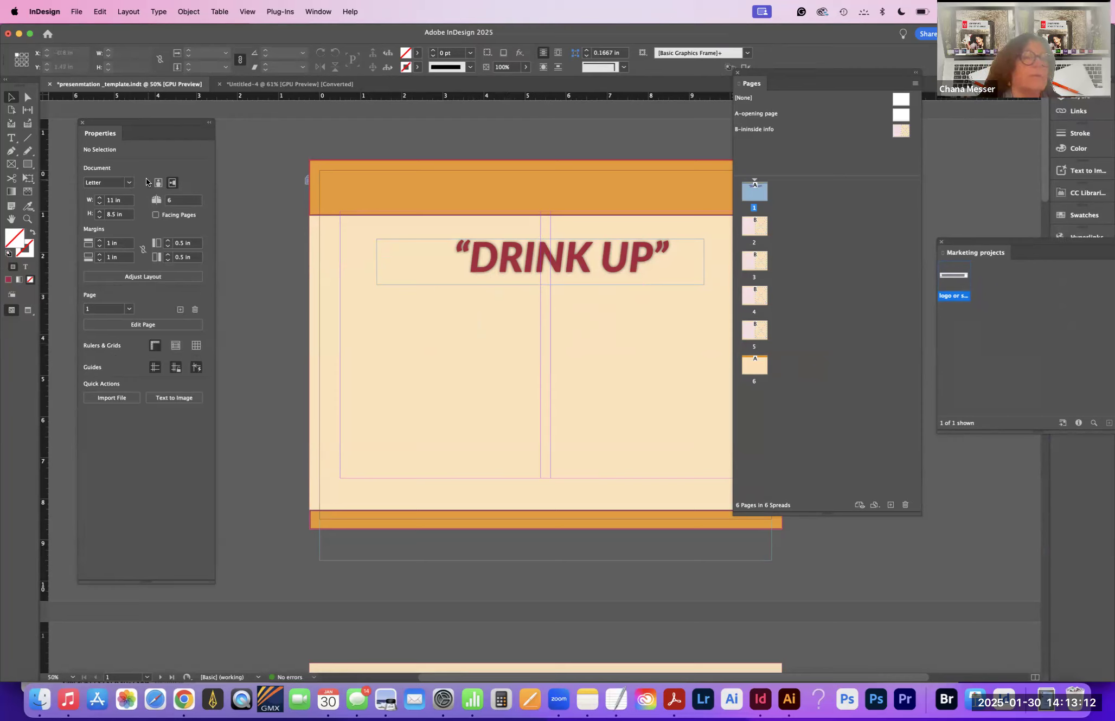
click(10, 138)
drag(339, 324, 763, 444)
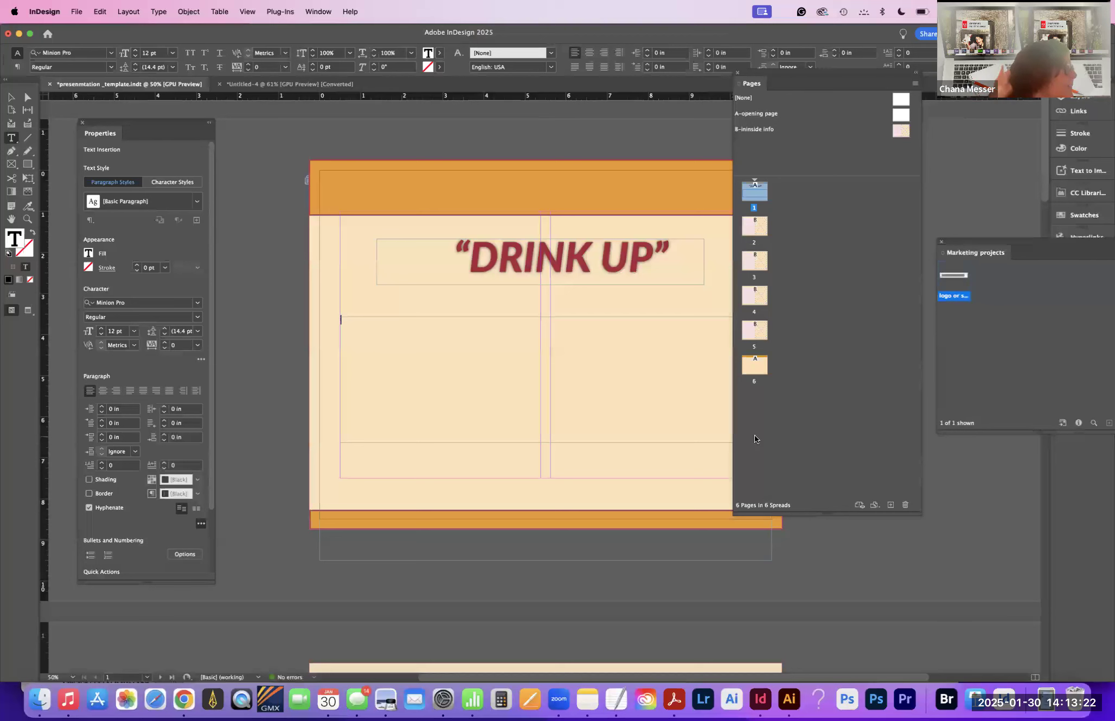
click(158, 12)
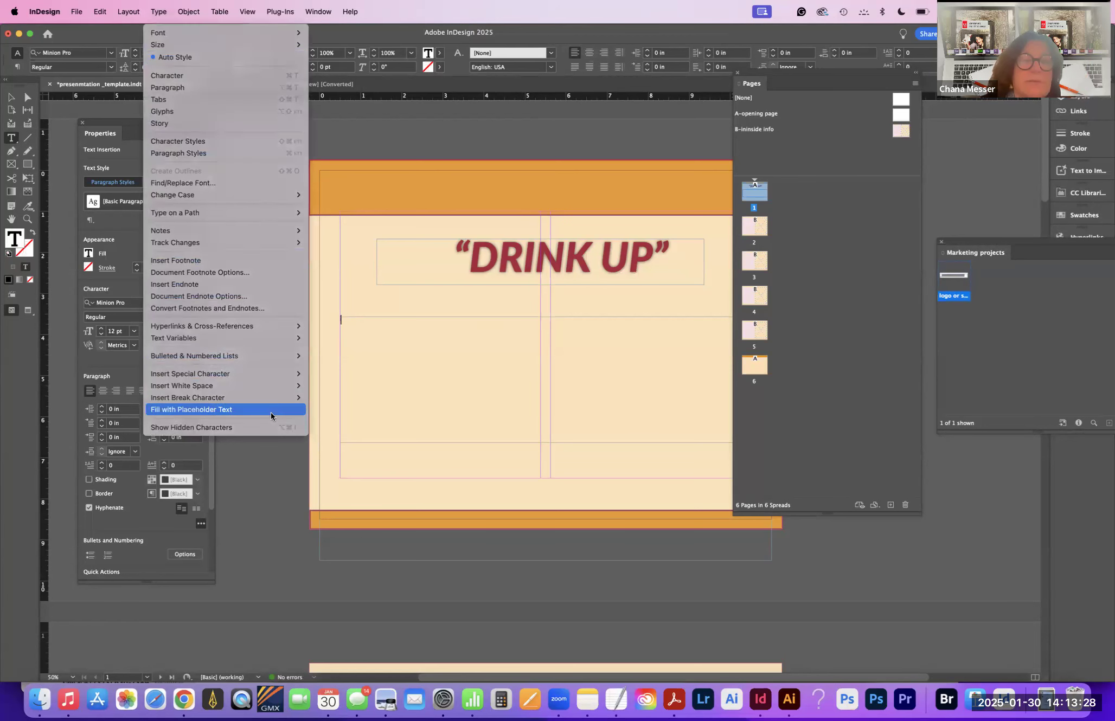
click(271, 410)
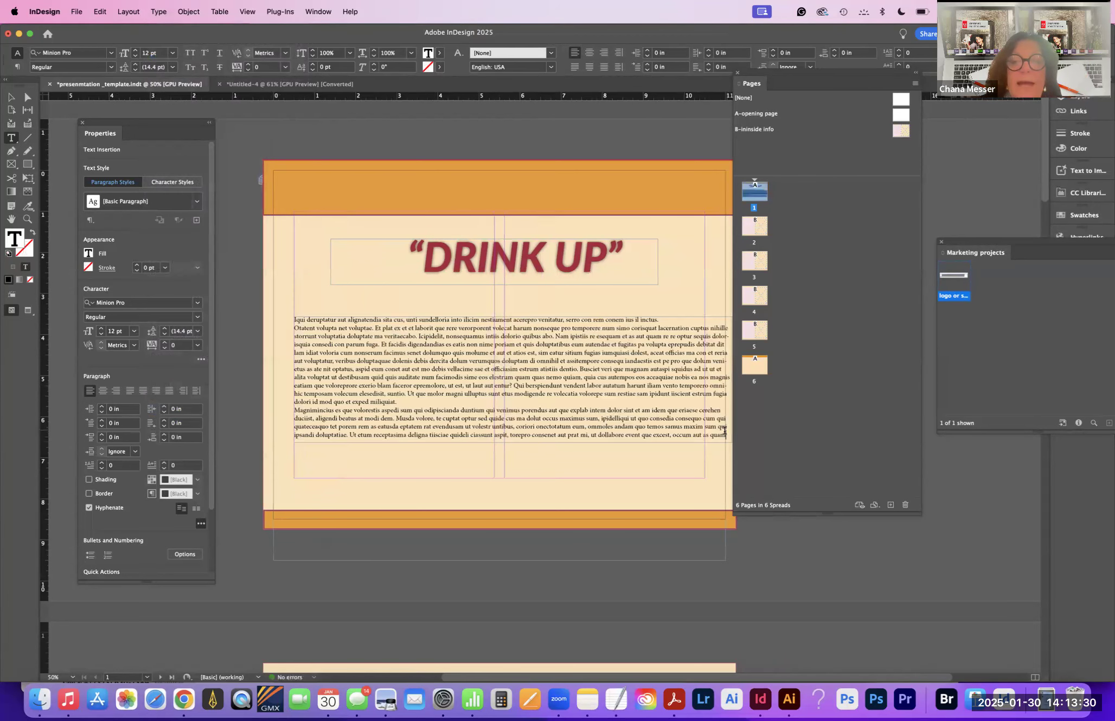
Step: Set the placeholder text to 48 pt and center-align it
drag(697, 424, 295, 317)
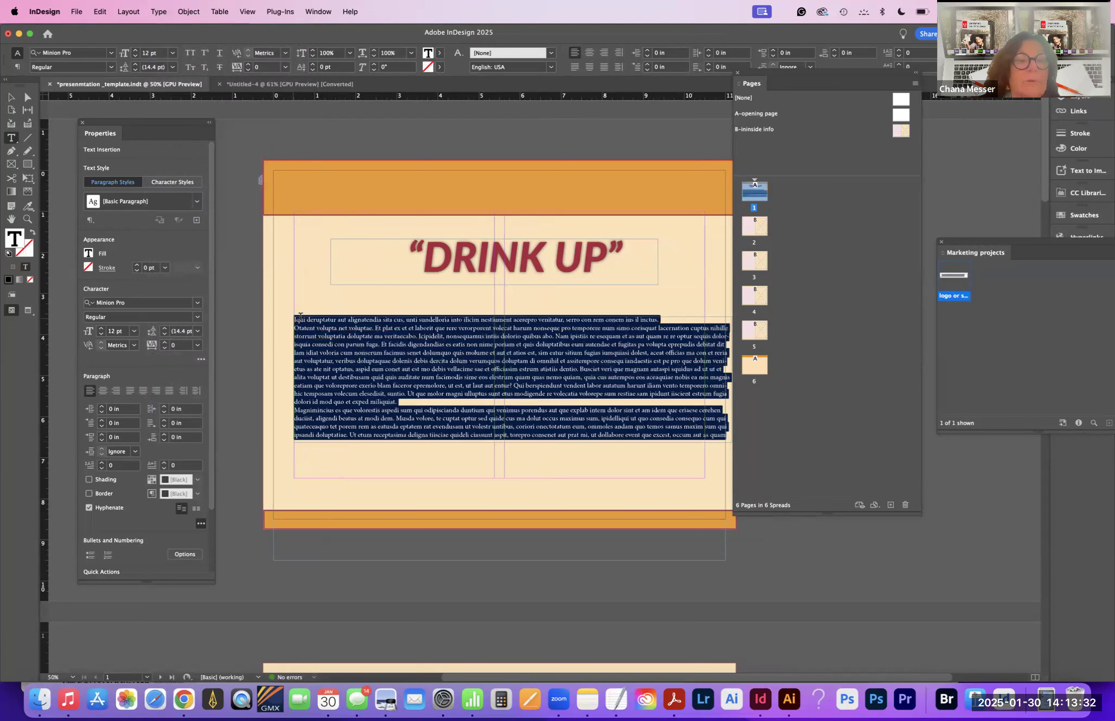
click(173, 53)
click(160, 204)
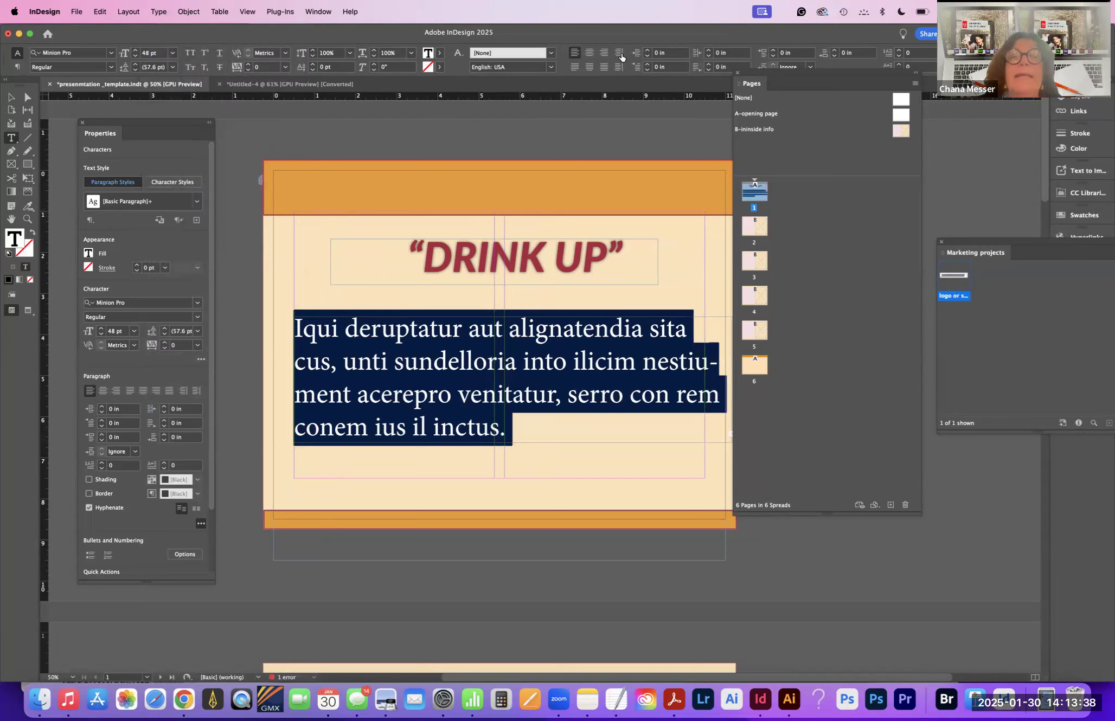
click(589, 53)
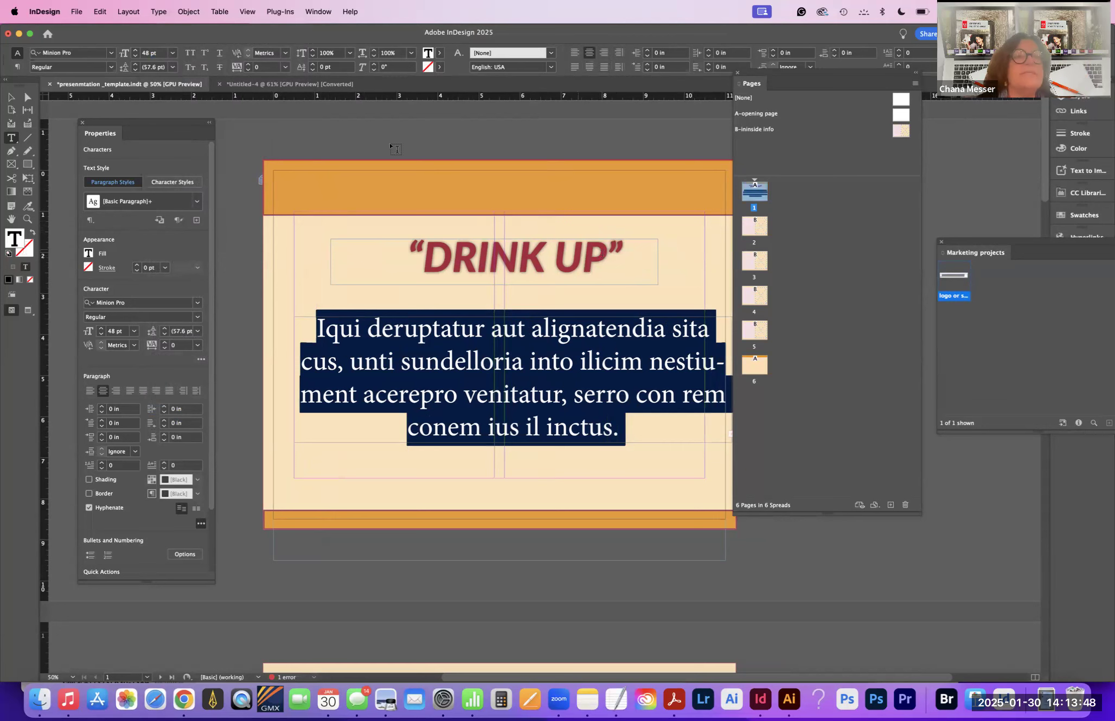
Step: Apply All Caps to the placeholder text, set its leading to 61 pt, and leave text editing with the frame selected
click(189, 53)
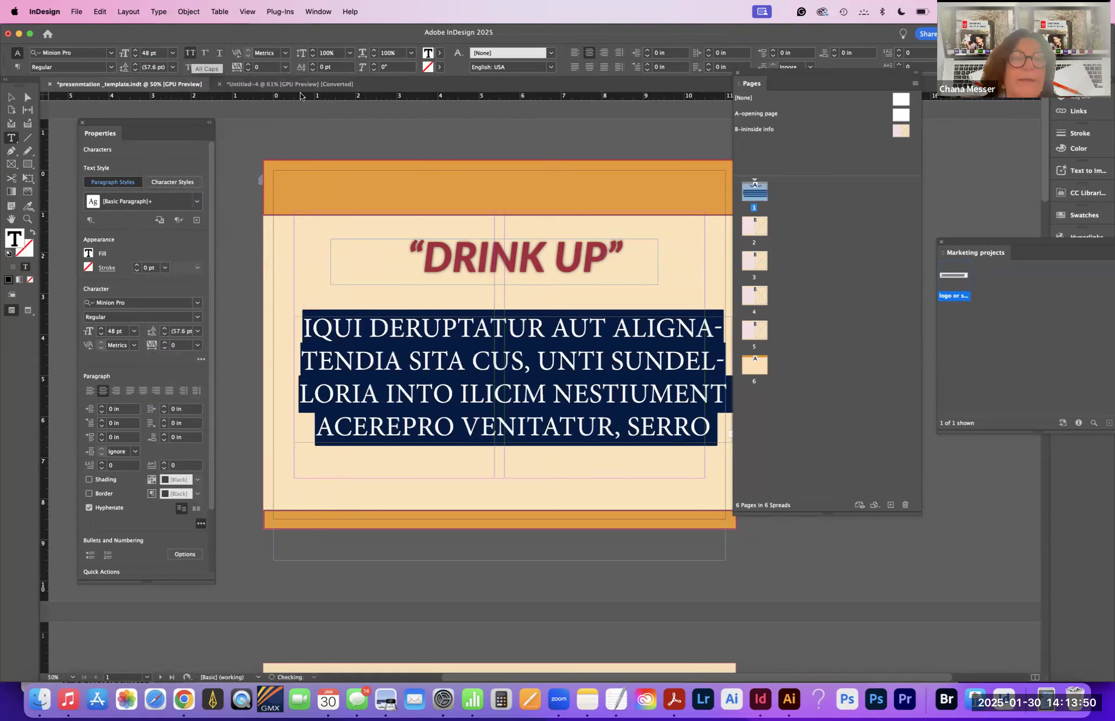
click(134, 64)
click(135, 63)
click(135, 64)
click(135, 64)
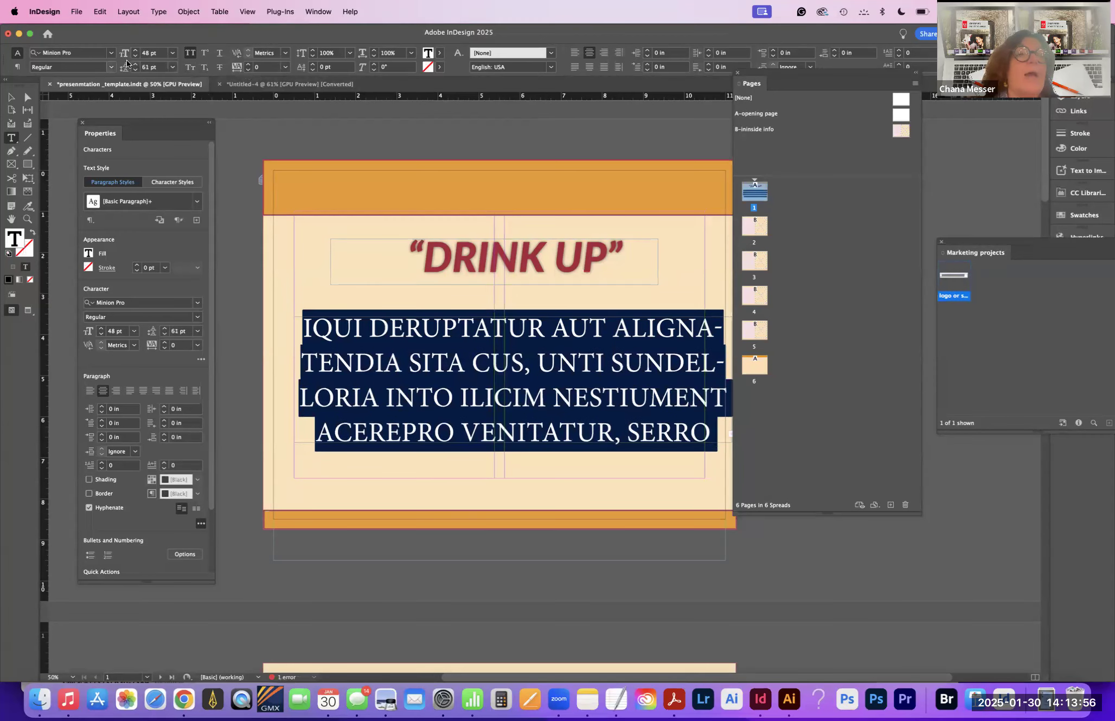
click(9, 97)
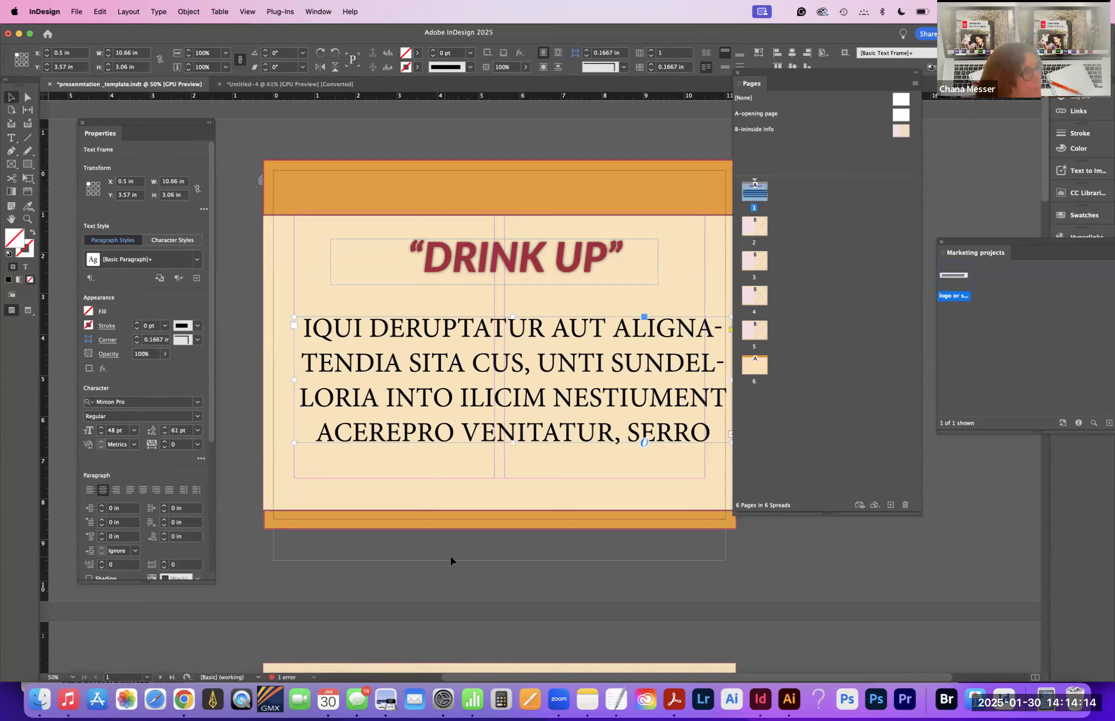
Step: Place water bottle 1.psd from the Assets folder at about 2.23 × 4.33 in, positioned near X 0.28 in, Y 2.30 in
click(76, 12)
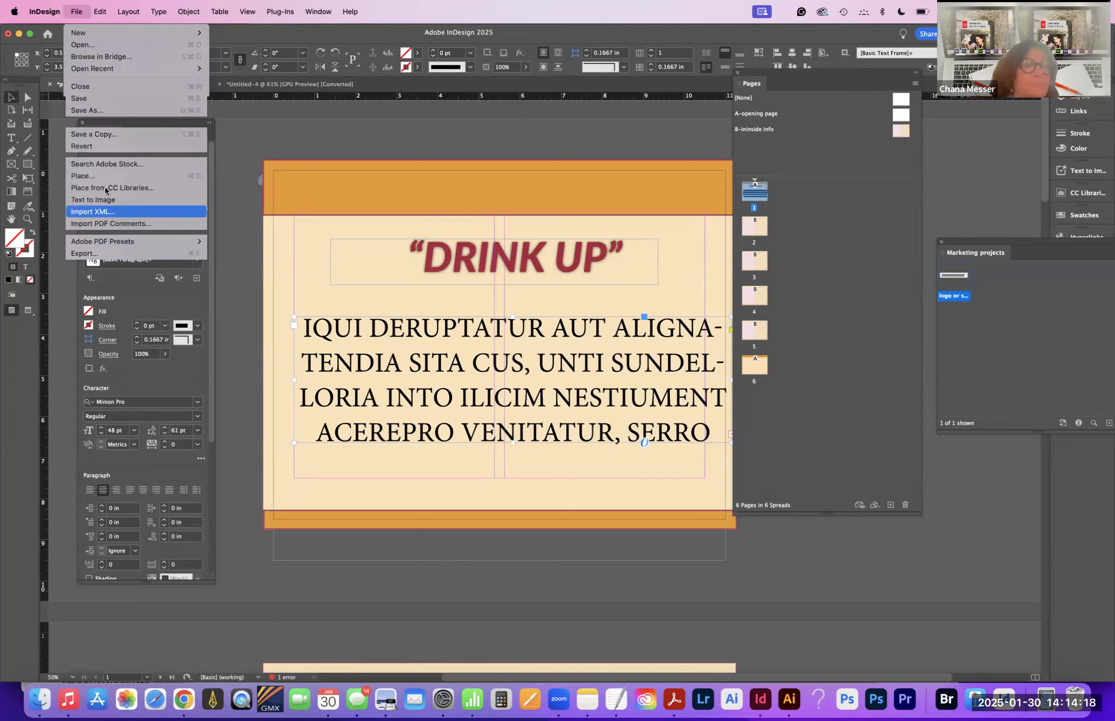
key(Return)
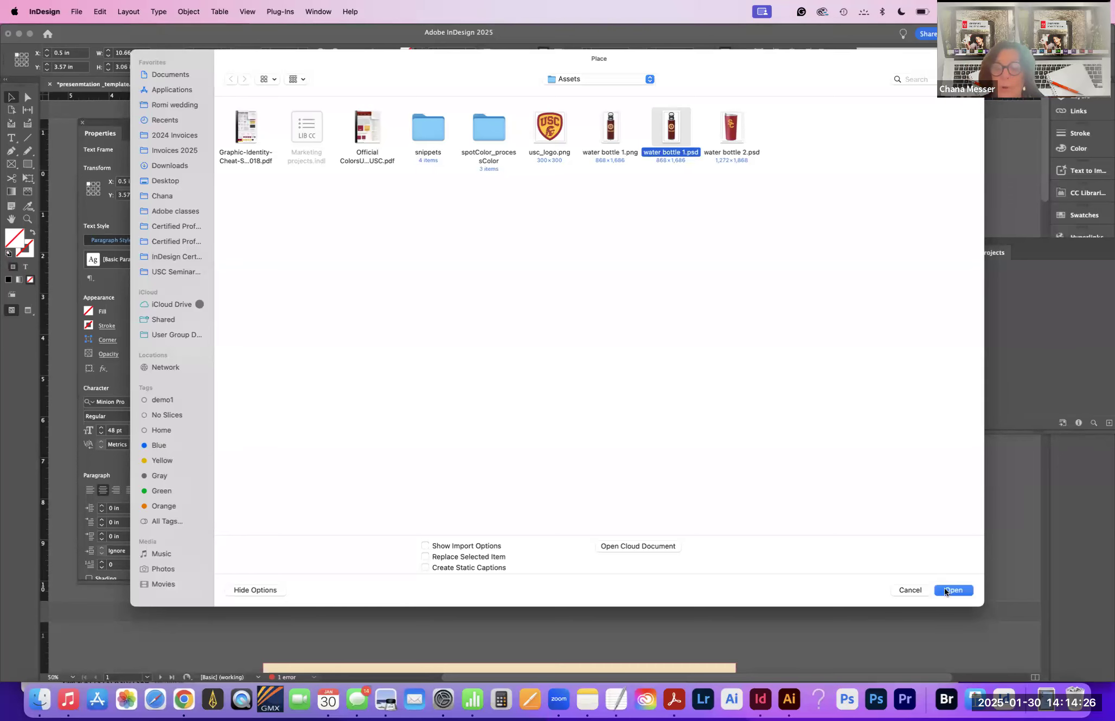
click(944, 588)
drag(296, 234, 386, 412)
mouse_move(336, 347)
mouse_down()
mouse_move(324, 351)
mouse_move(334, 371)
mouse_up()
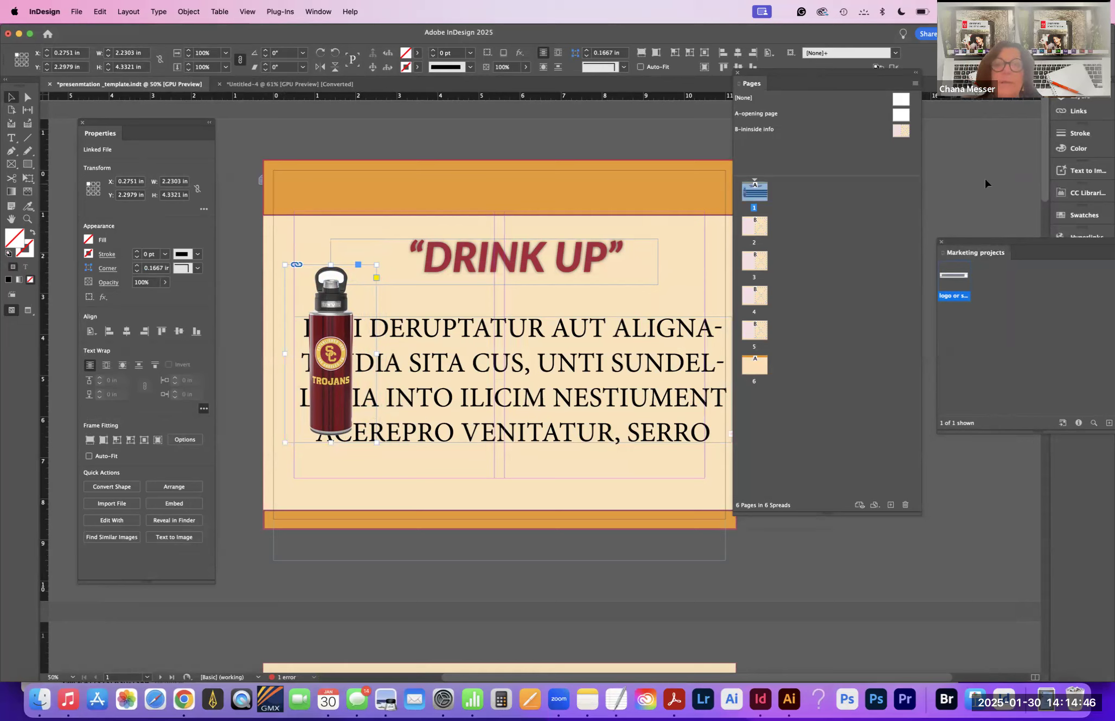
Step: Check the bottle image's link information and add the placed image to the Marketing projects library
click(1065, 111)
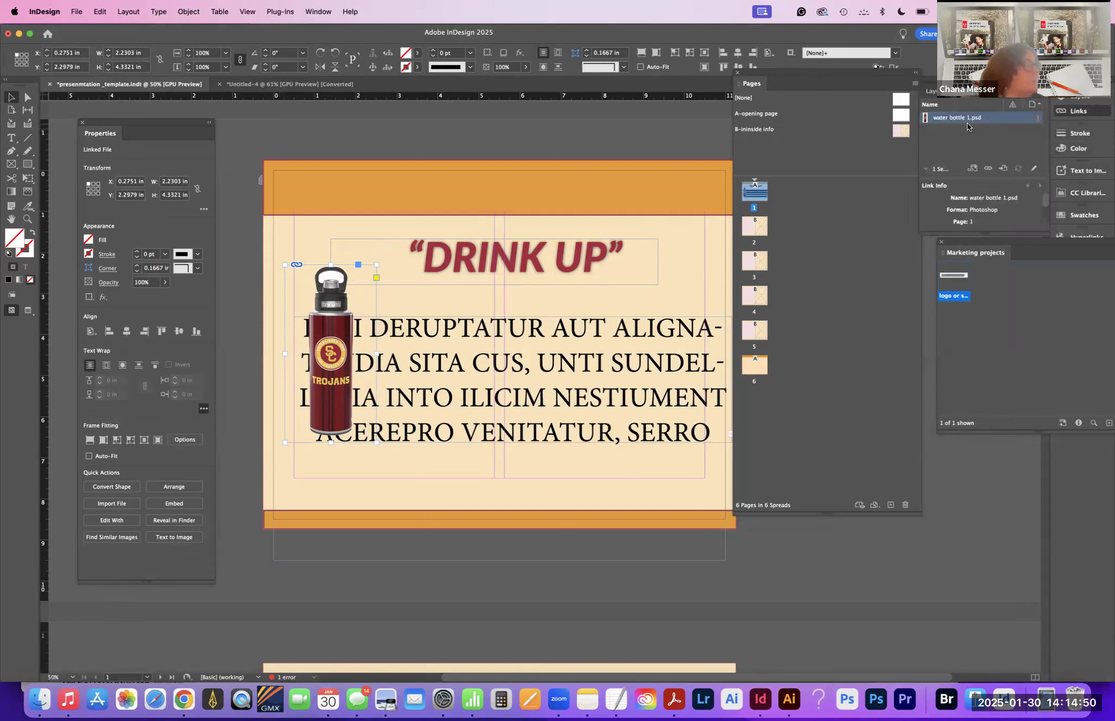
click(1032, 306)
drag(979, 243, 437, 116)
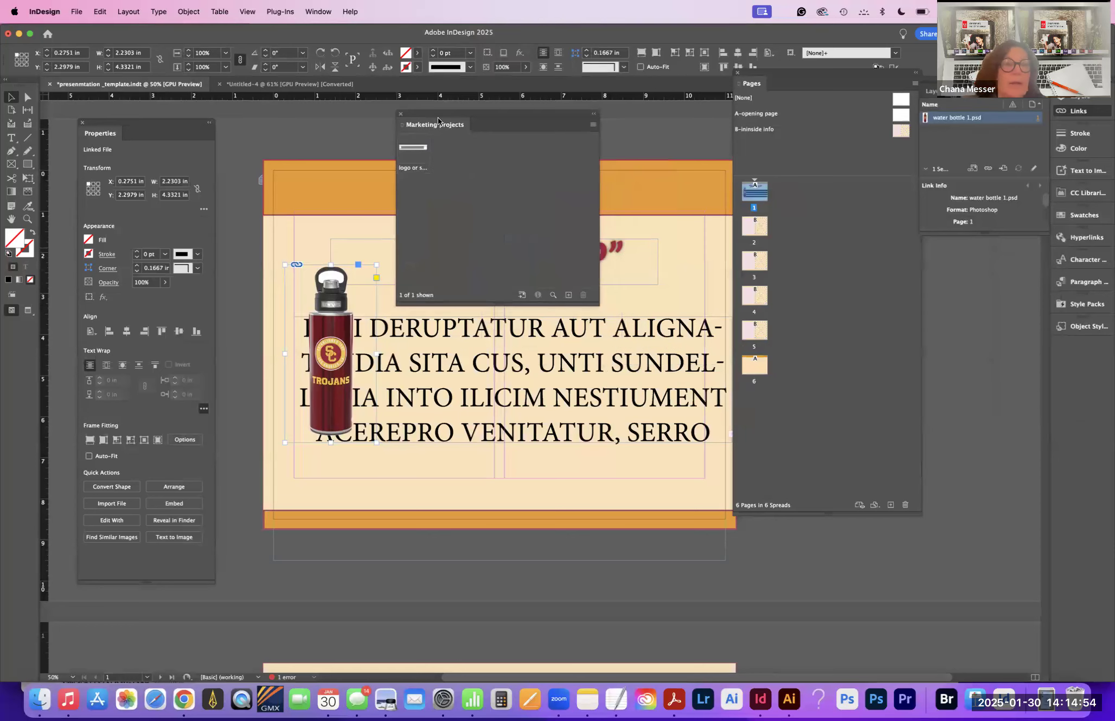
drag(310, 333, 452, 173)
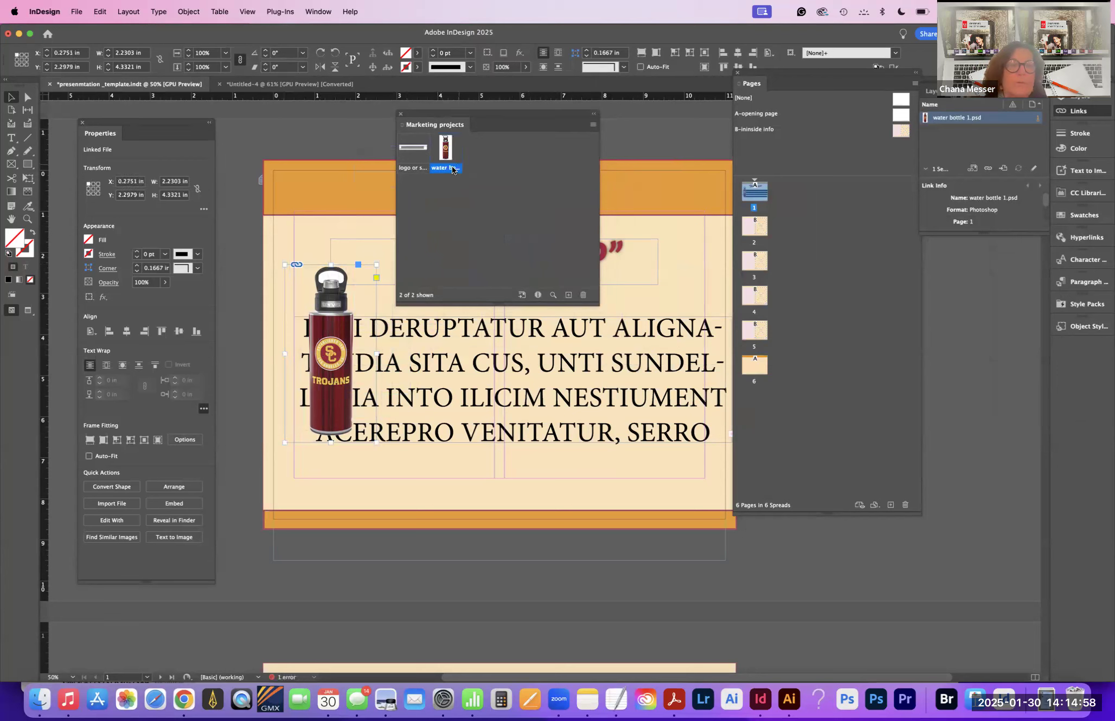
Step: Rename the bottle item in the Marketing projects library as water bottle and dock the library with the other panels
double_click(452, 171)
text(w)
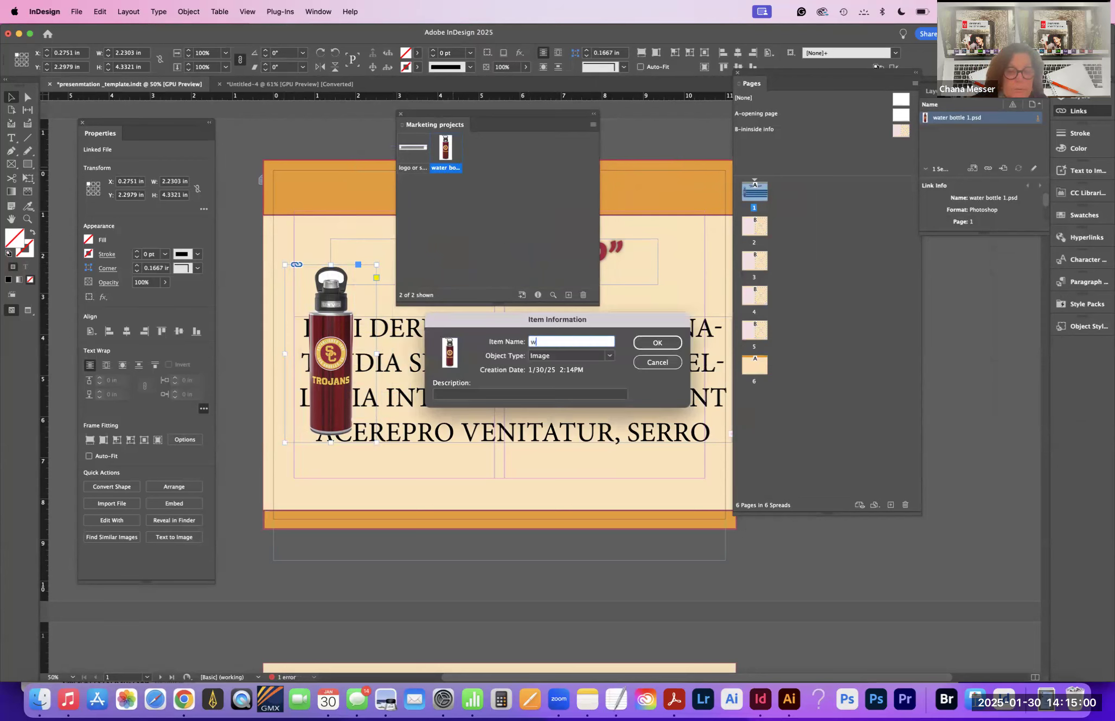
text(ater bottle)
key(Return)
drag(431, 118, 1077, 317)
Step: Add the selected bottle image to the marketing presentation Creative Cloud library as a graphic
click(1068, 193)
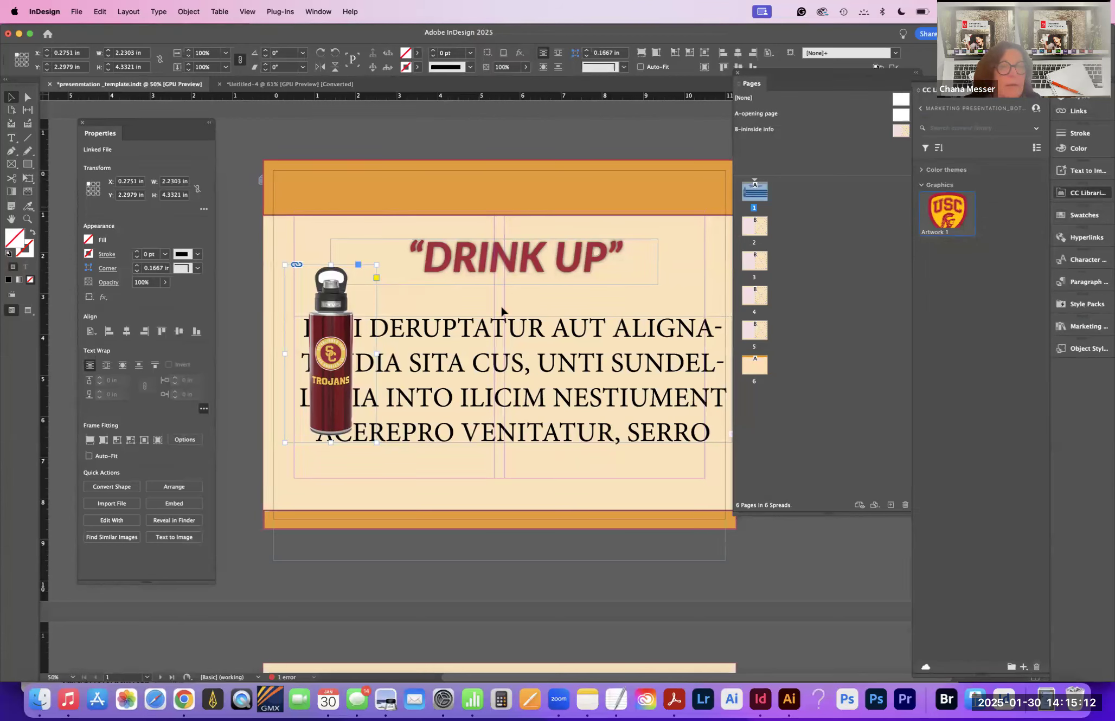
click(1022, 667)
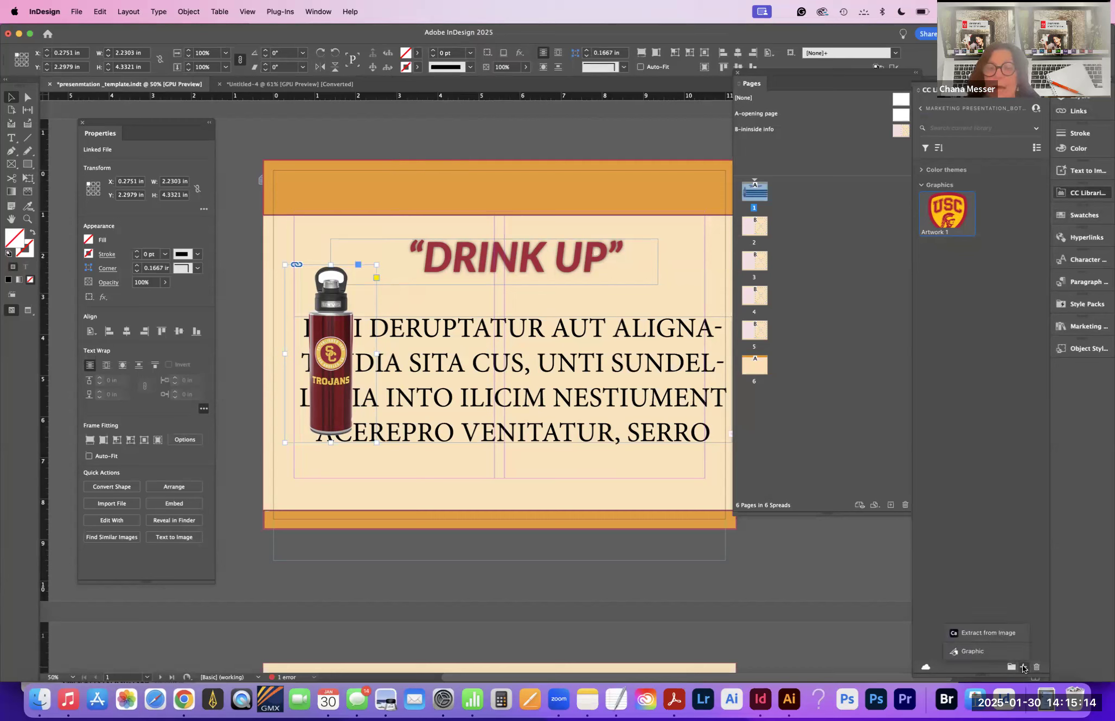
click(986, 649)
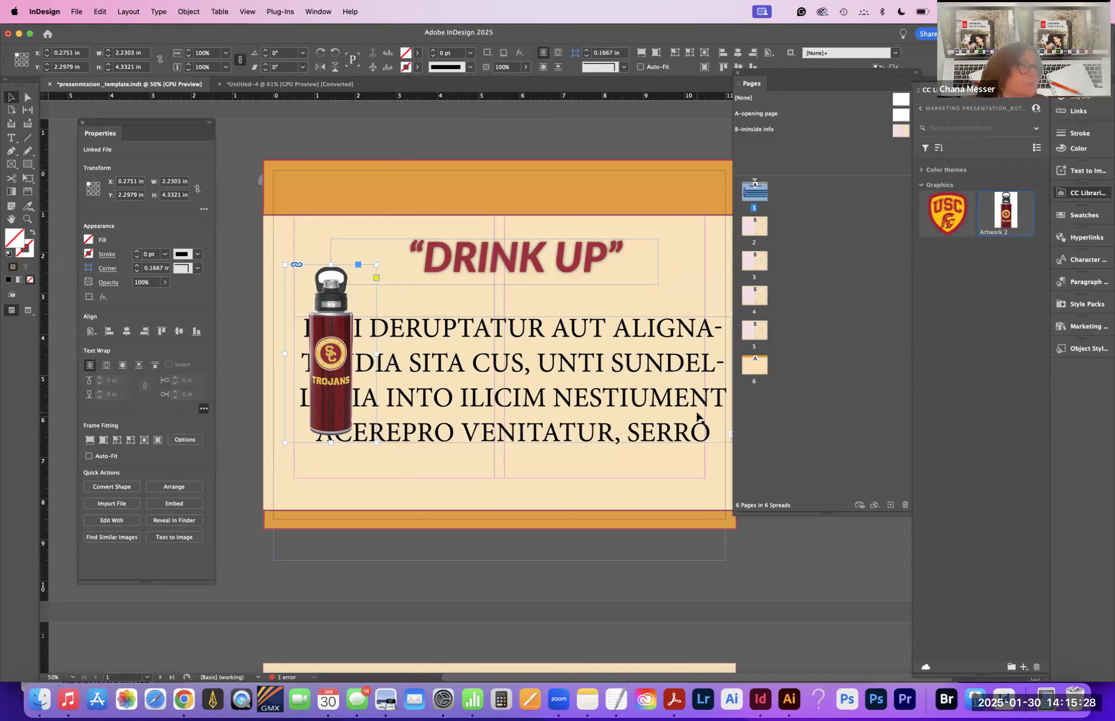
click(750, 84)
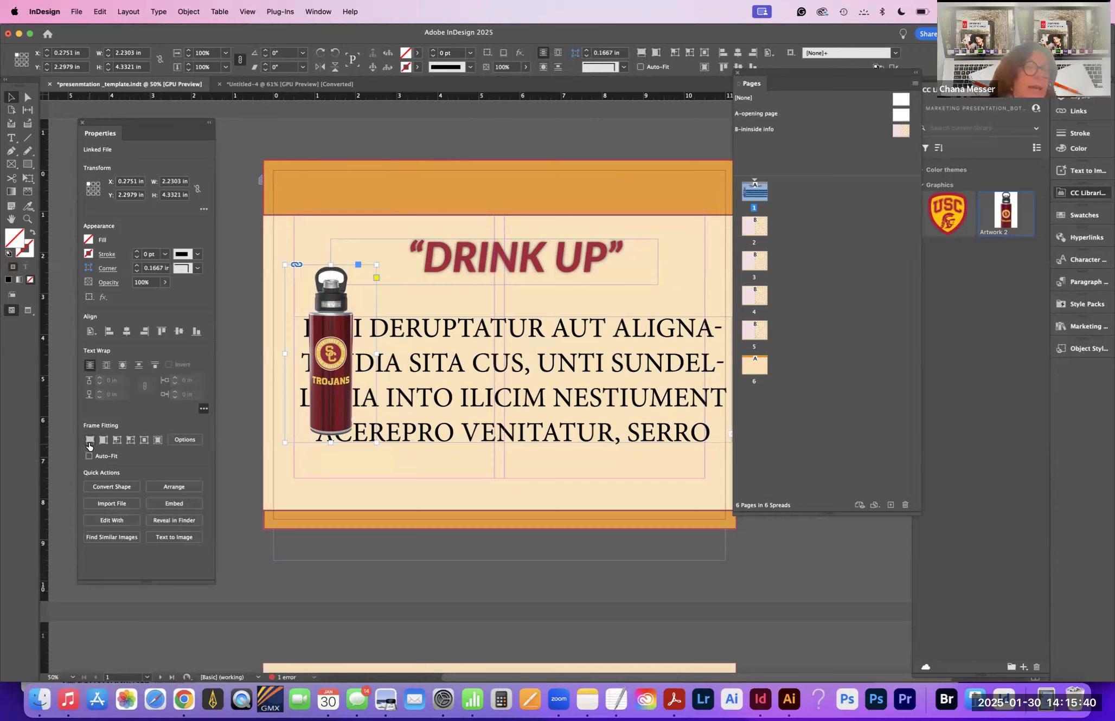
Step: Try wrapping the text around the bottle frame's bounding box and undo it
click(106, 367)
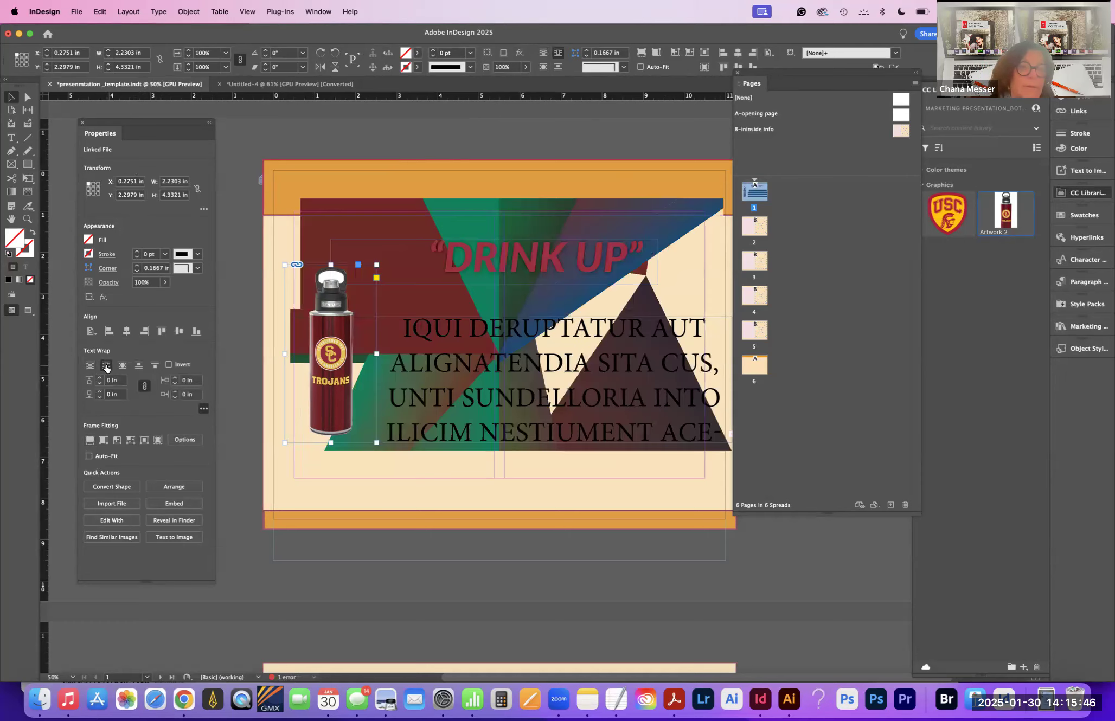
click(378, 500)
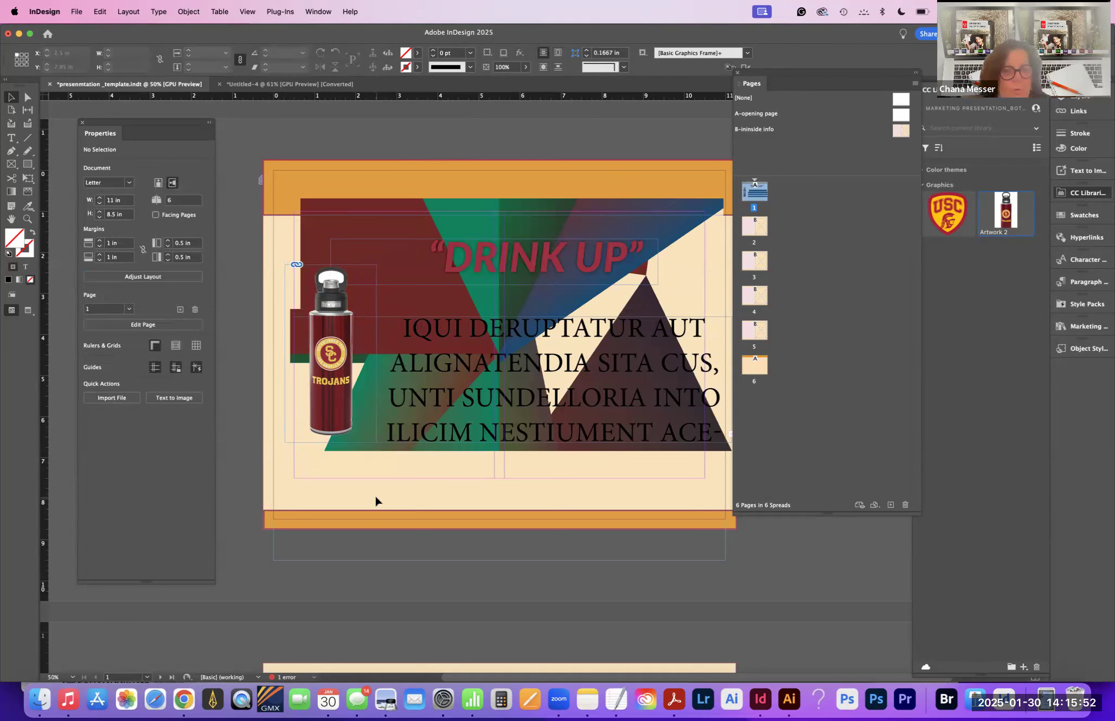
key(super+z)
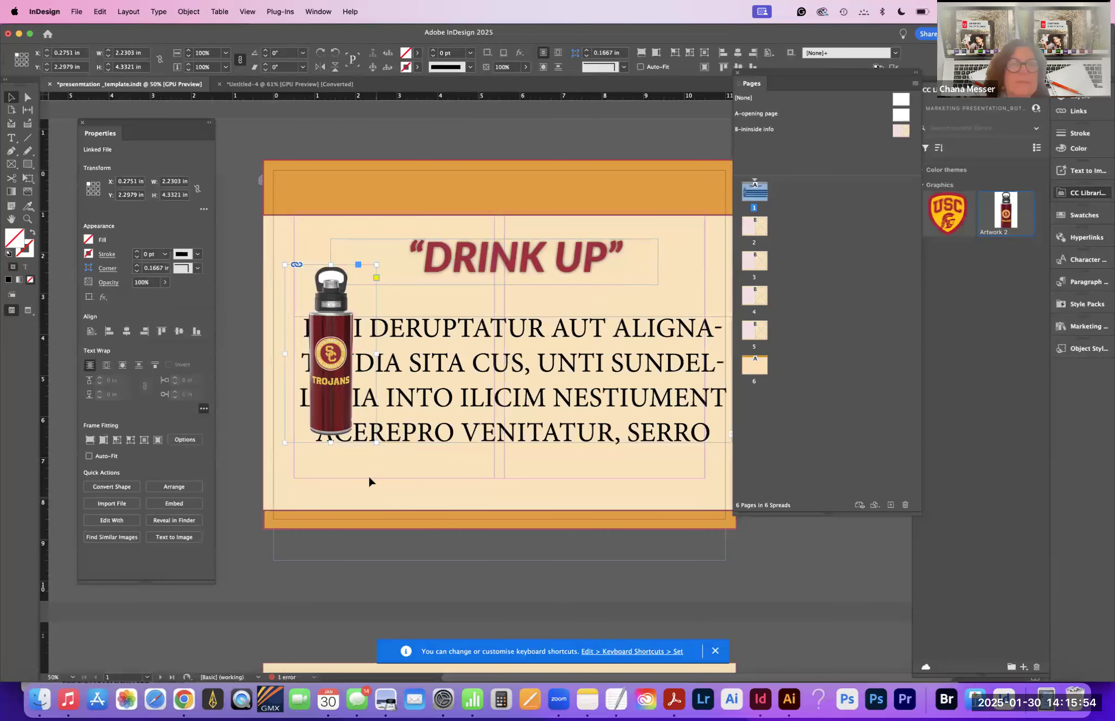
Step: Move the bottle to about X 0.125 in, Y 2.52 in and wrap the text around its bounding box
drag(341, 429, 335, 439)
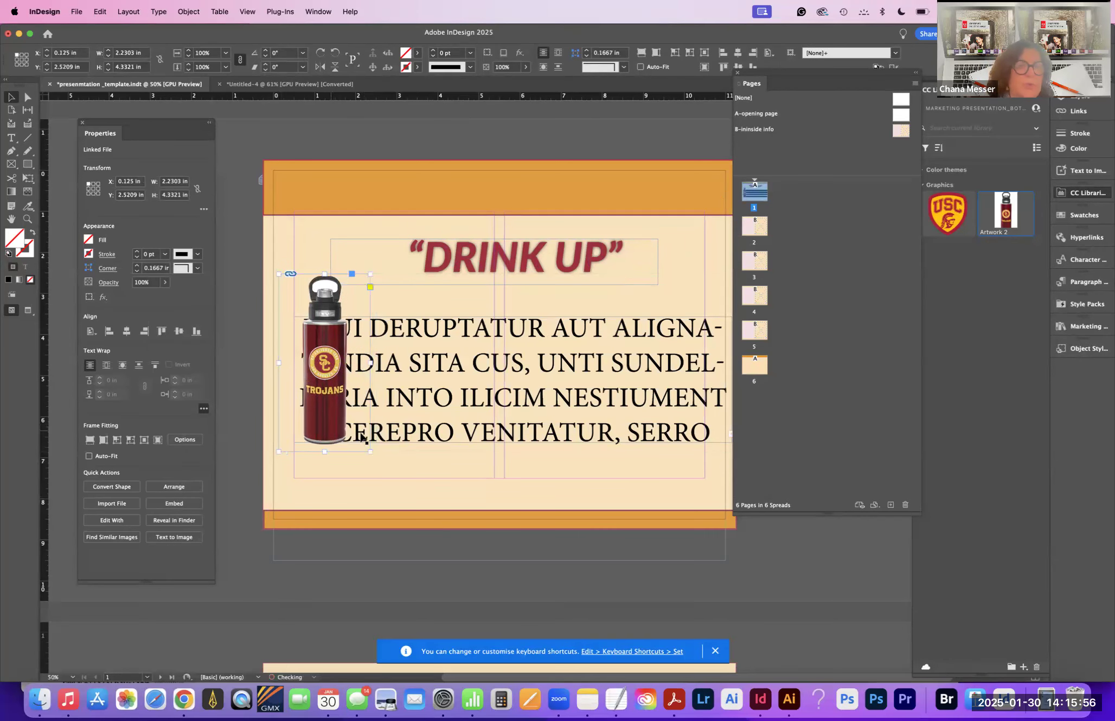
click(123, 366)
click(106, 323)
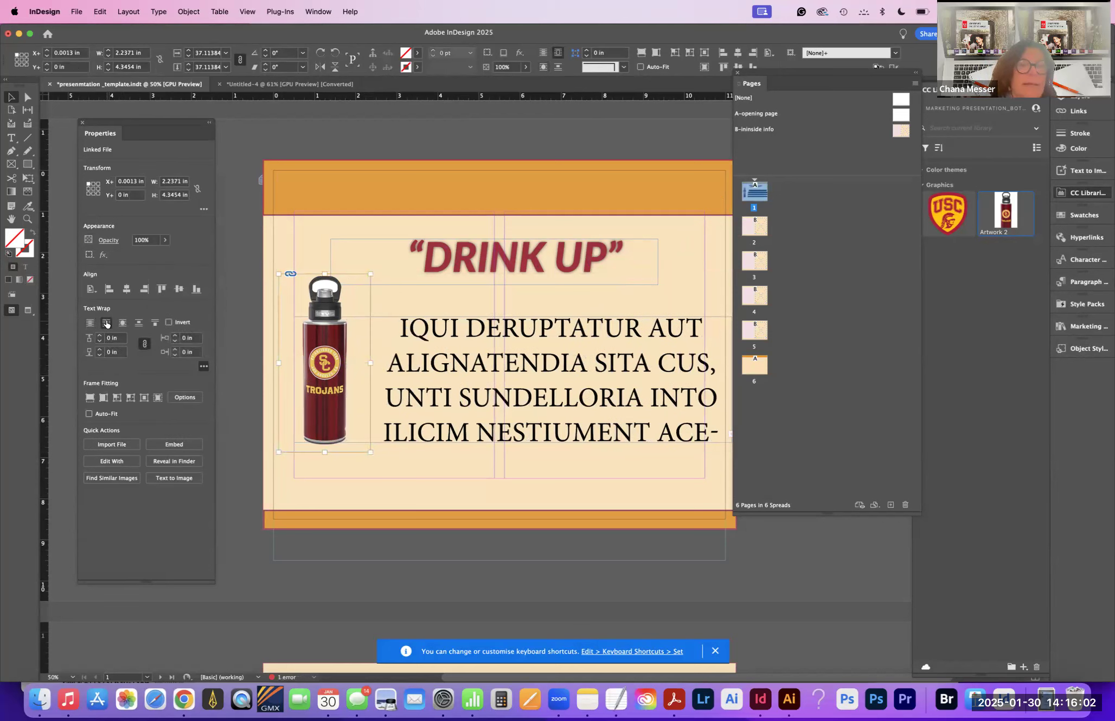
Step: Move the placeholder text frame to about X 1.54 in, Y 3.36 in
click(336, 405)
drag(336, 406, 432, 387)
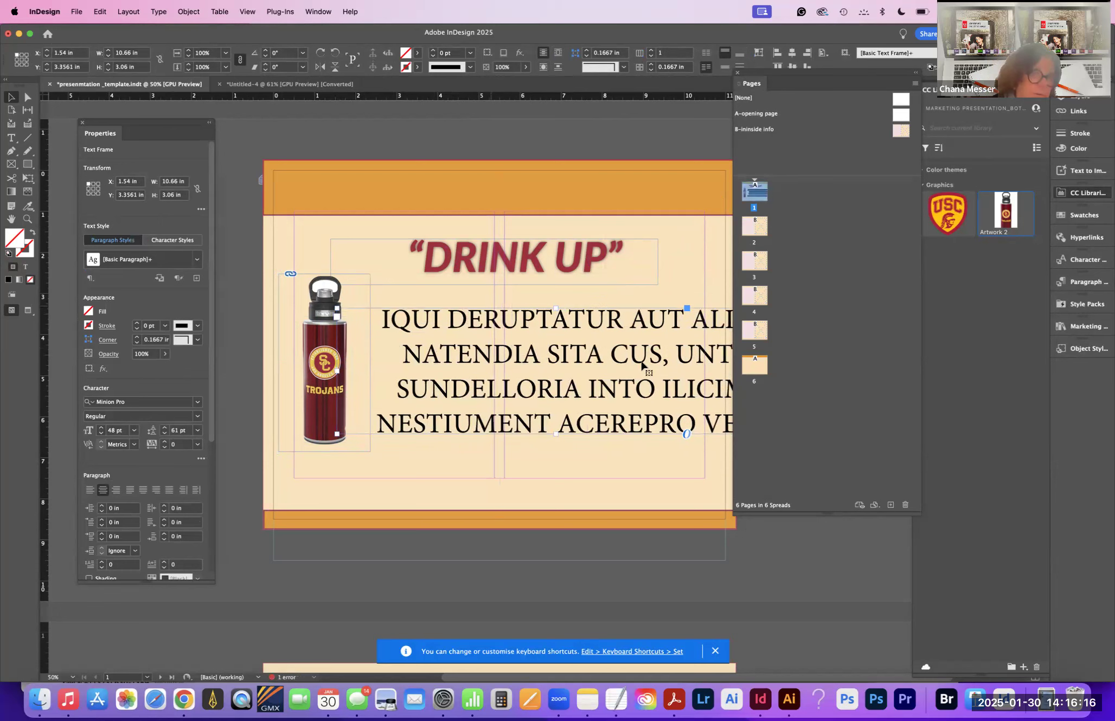
Step: Set the bottle frame's text wrap to follow the object shape and move the bottle to about X 0.58 in
click(317, 401)
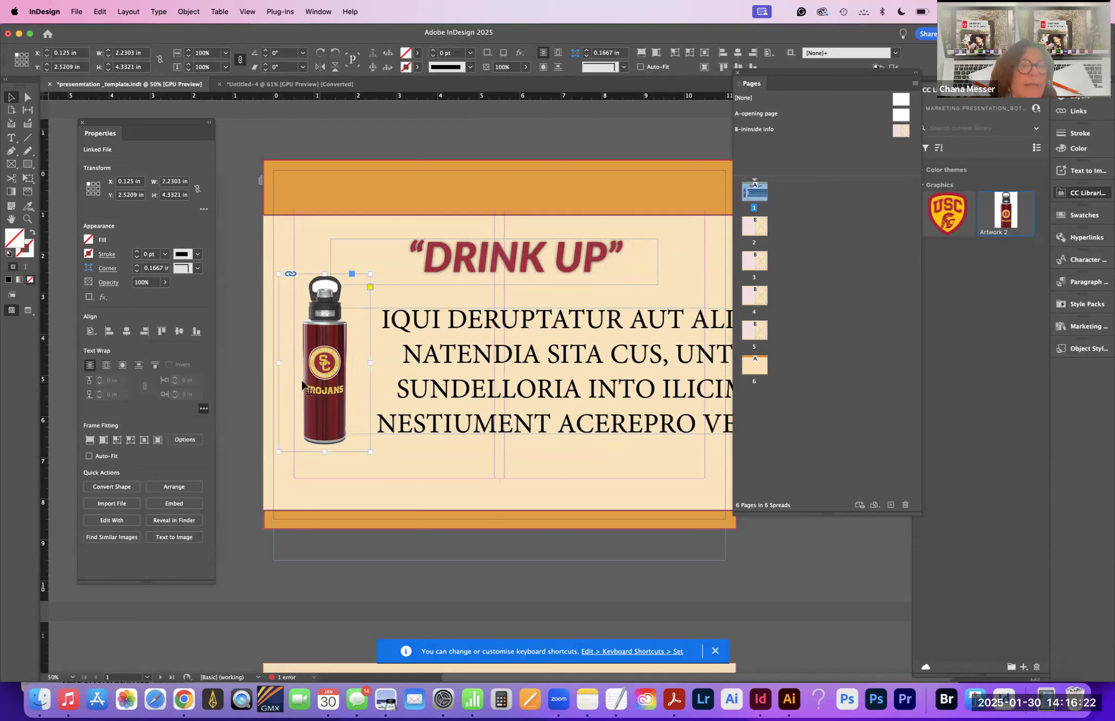
click(123, 366)
click(328, 376)
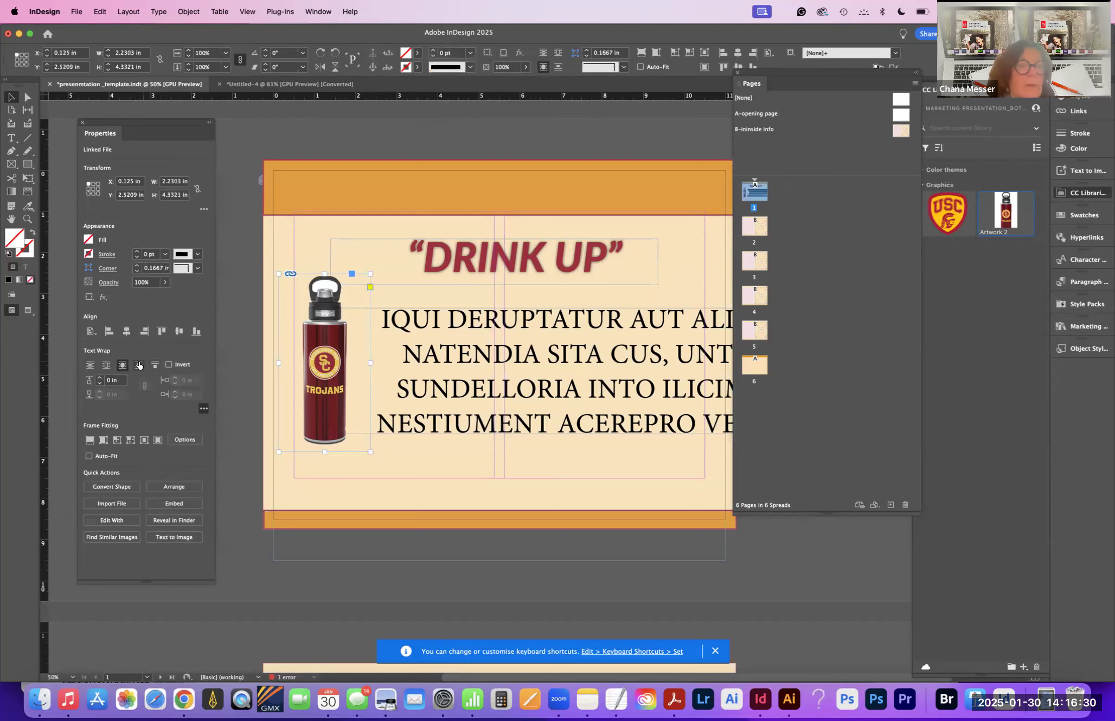
mouse_move(327, 369)
mouse_down()
mouse_move(387, 381)
mouse_move(347, 373)
mouse_up()
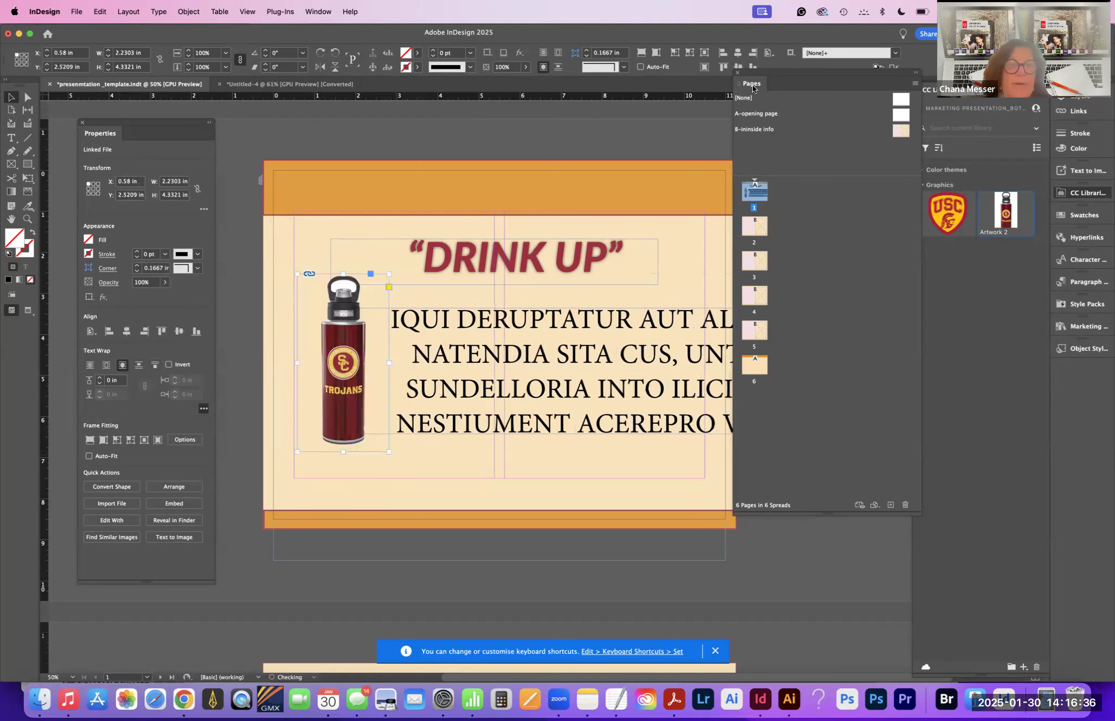
Step: Select the first four lines of placeholder text up to the middle of the last line and reduce them to 42 pt
double_click(493, 324)
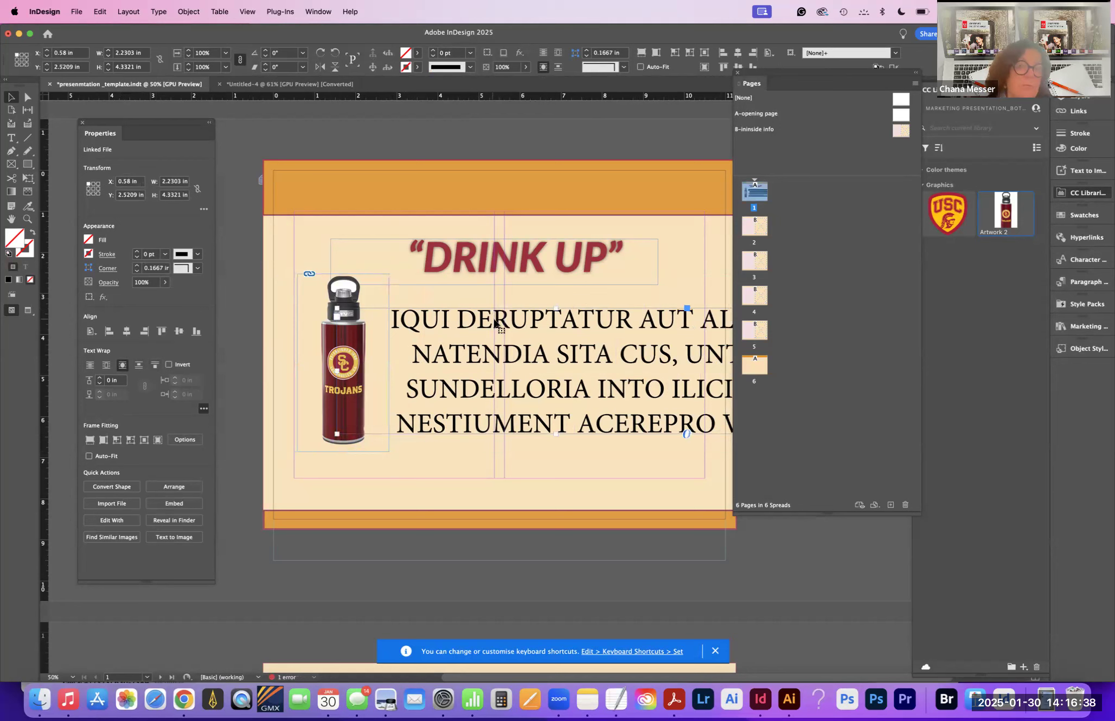
drag(393, 321, 543, 428)
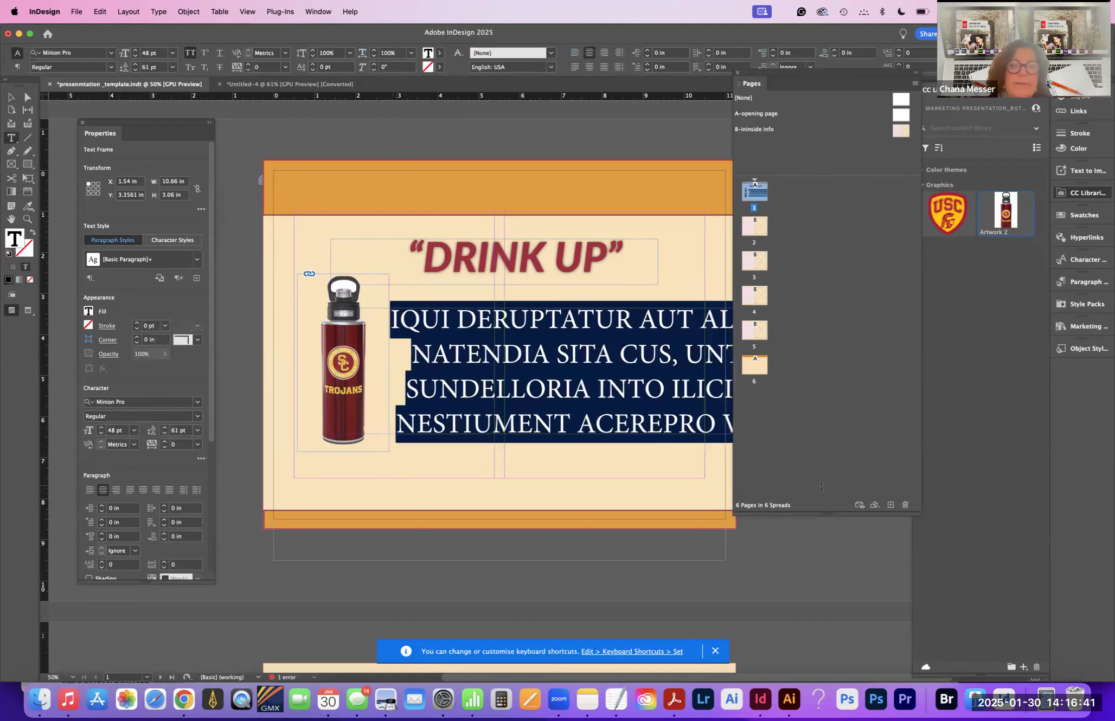
click(136, 57)
click(135, 58)
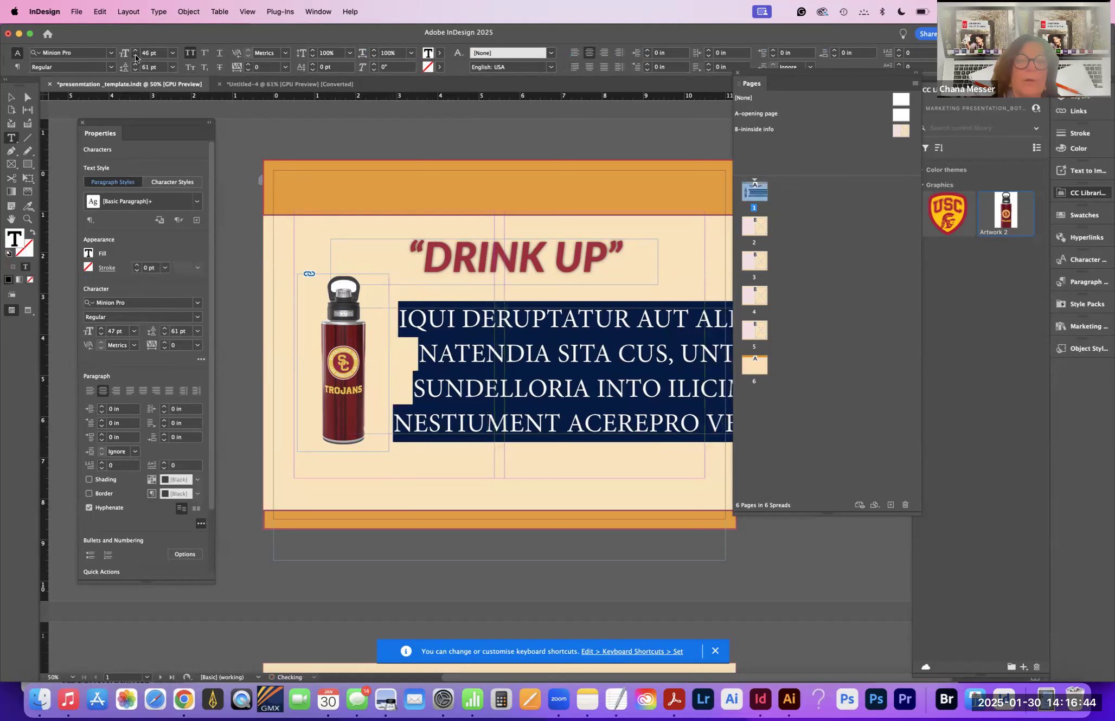
click(135, 57)
click(135, 58)
click(136, 58)
click(135, 57)
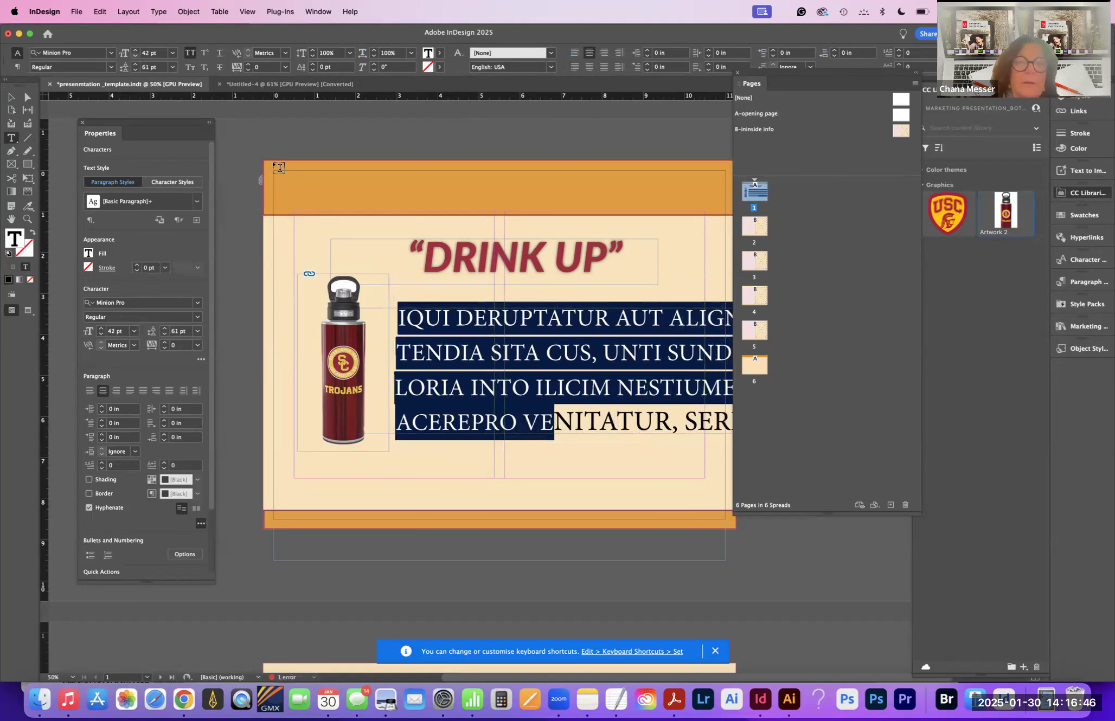
Step: Set all of the placeholder text to 36 pt and turn off All Caps
click(571, 427)
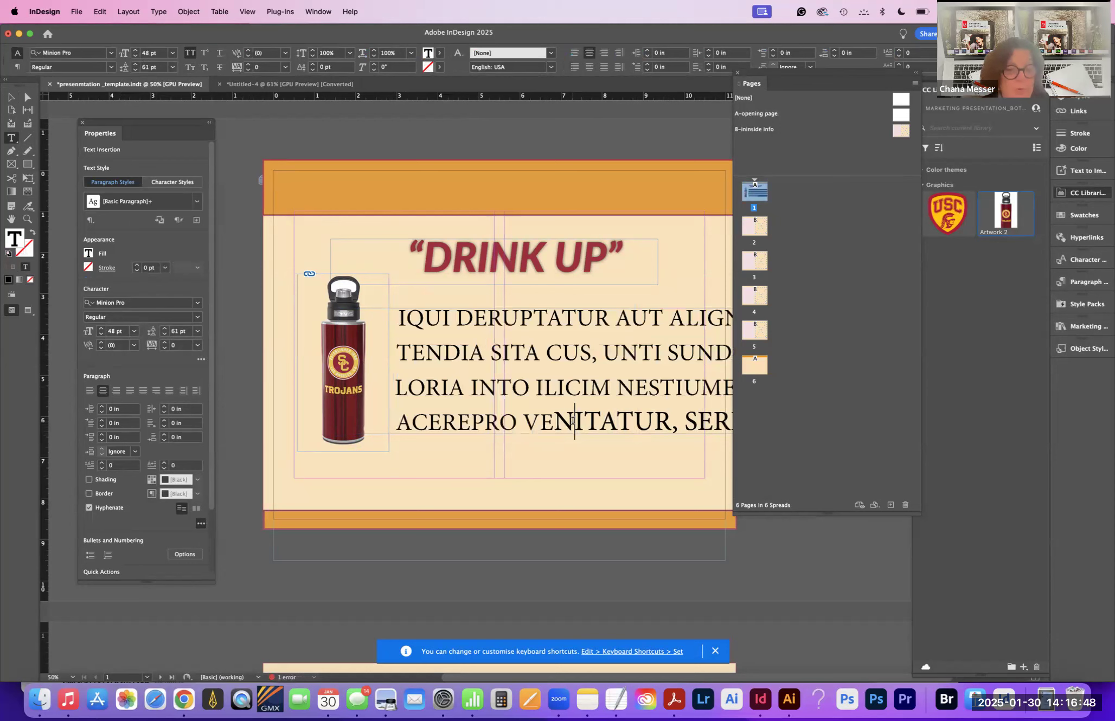
key(super+a)
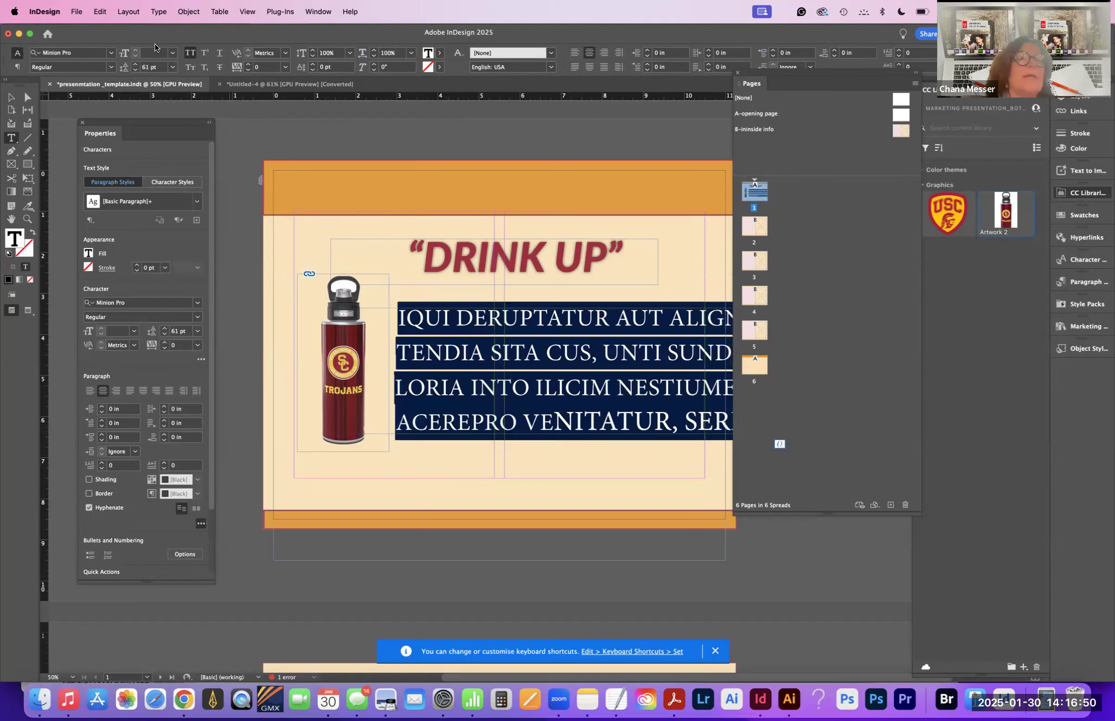
click(174, 54)
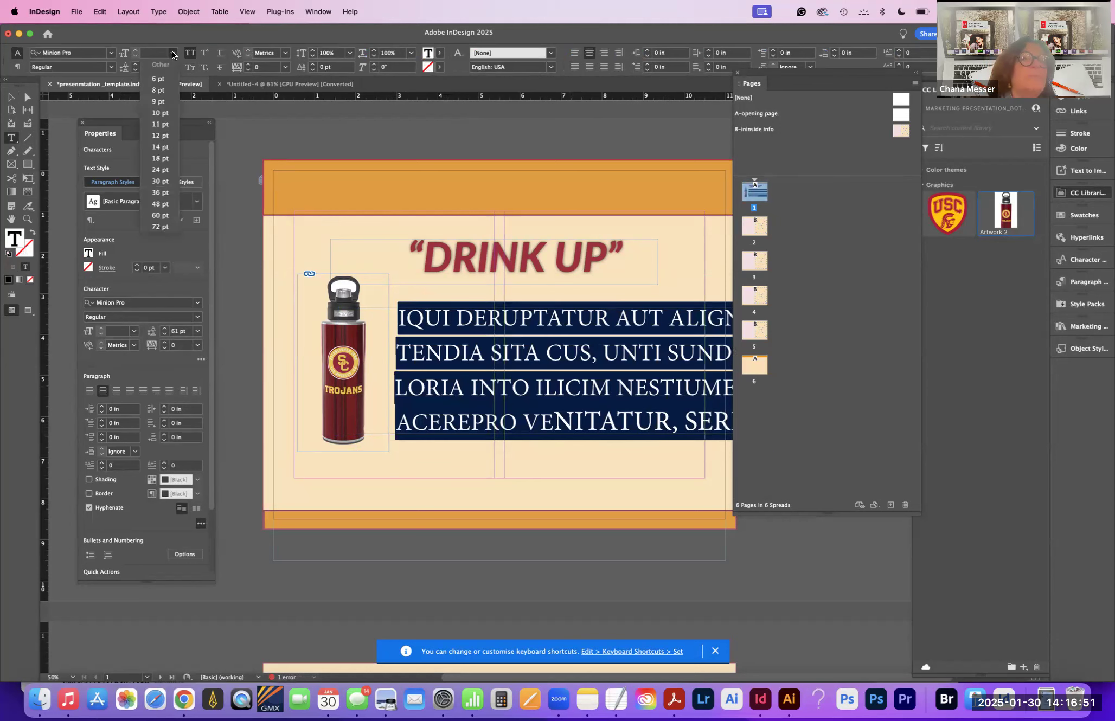
click(160, 193)
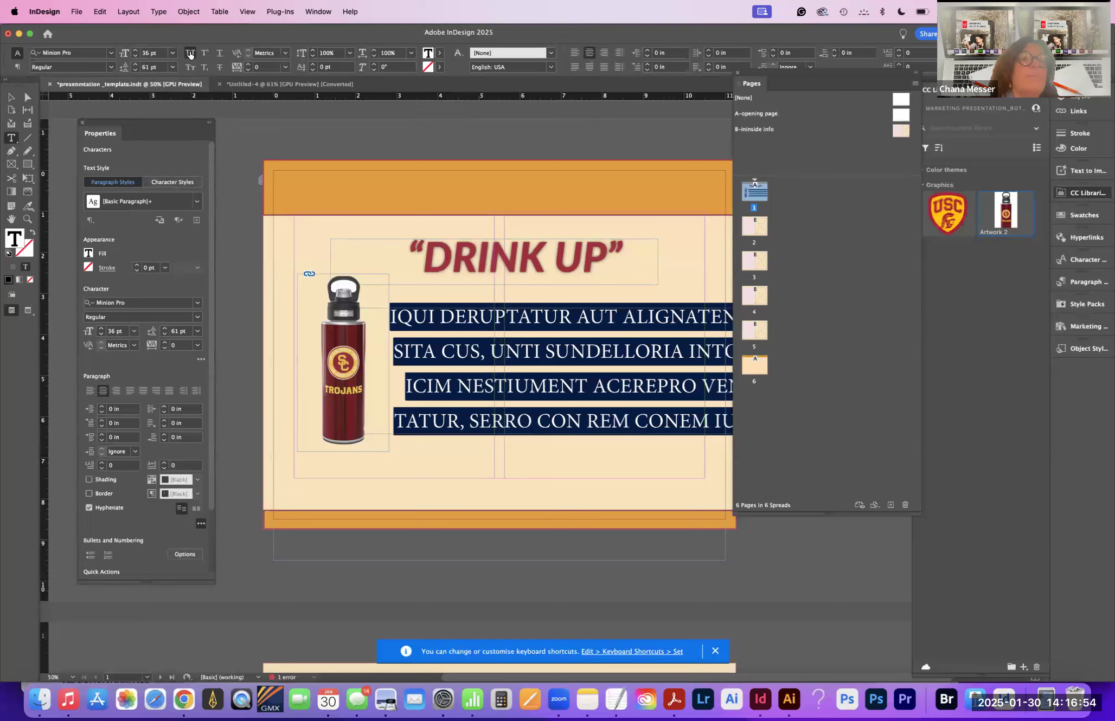
click(189, 53)
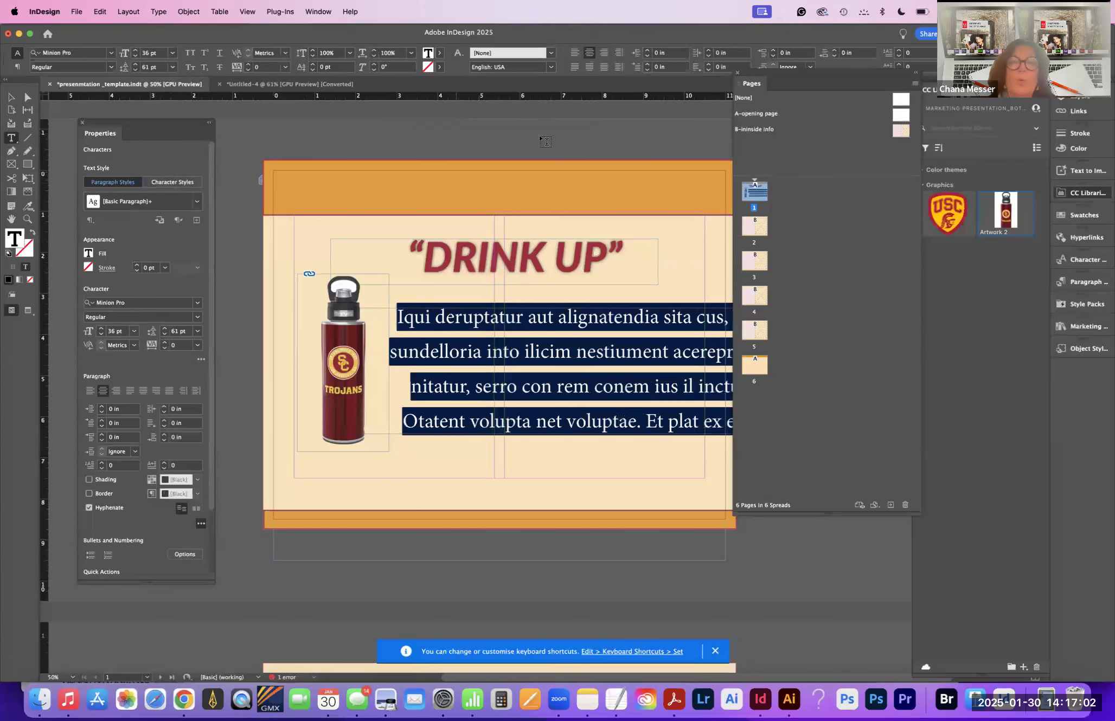
Step: Dock the Pages panel and resize the placeholder text frame to about 7.97 × 3.83 in to fit within the page
drag(764, 84, 1077, 186)
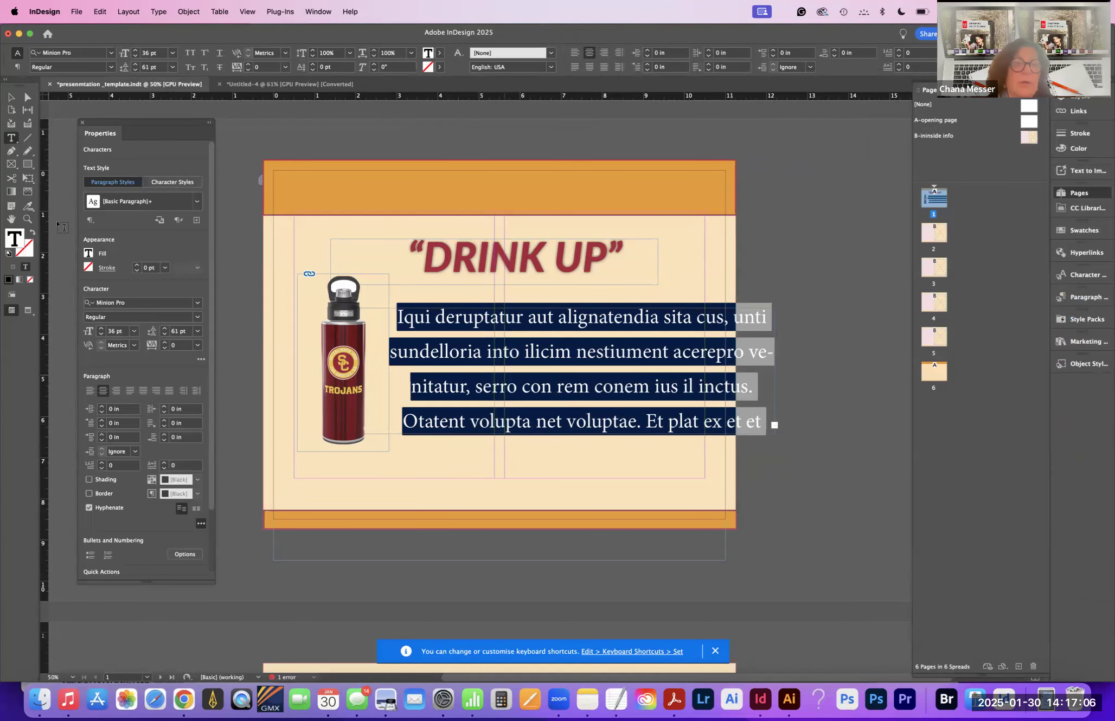
click(11, 98)
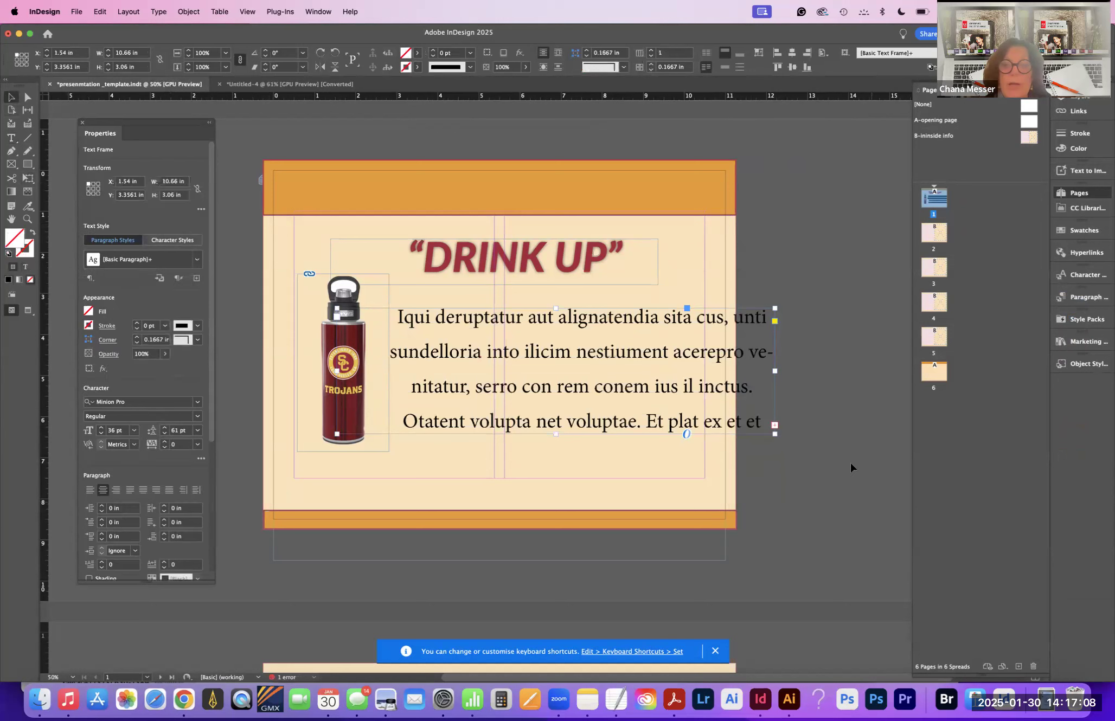
drag(775, 434, 665, 465)
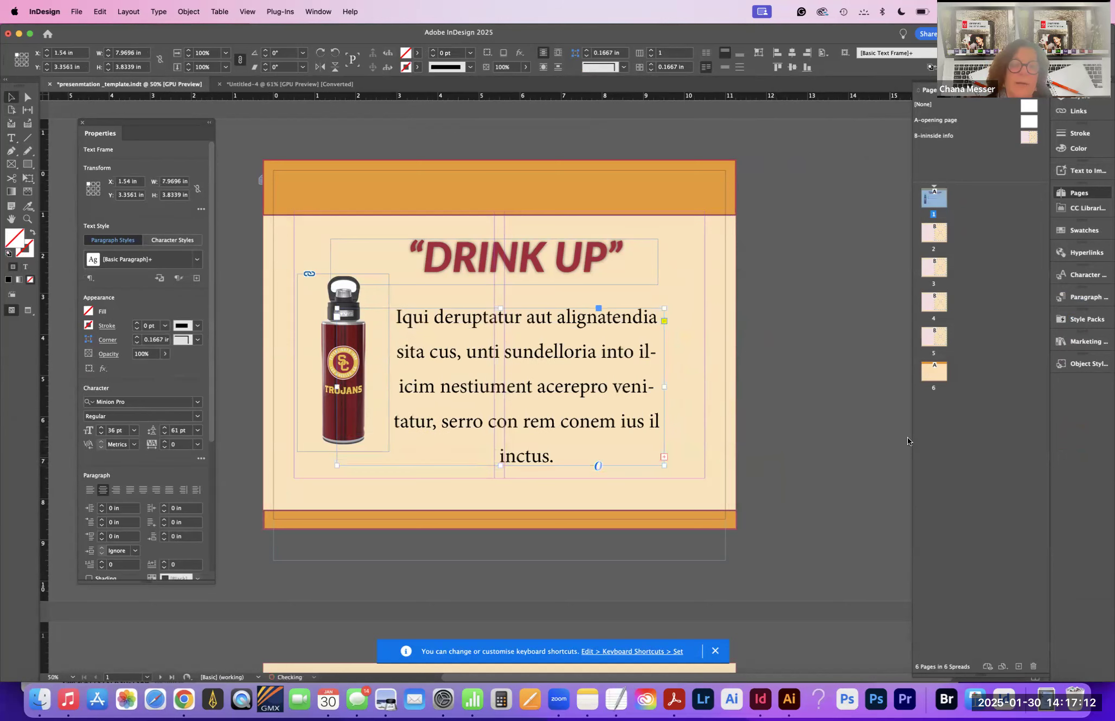
drag(912, 437, 909, 437)
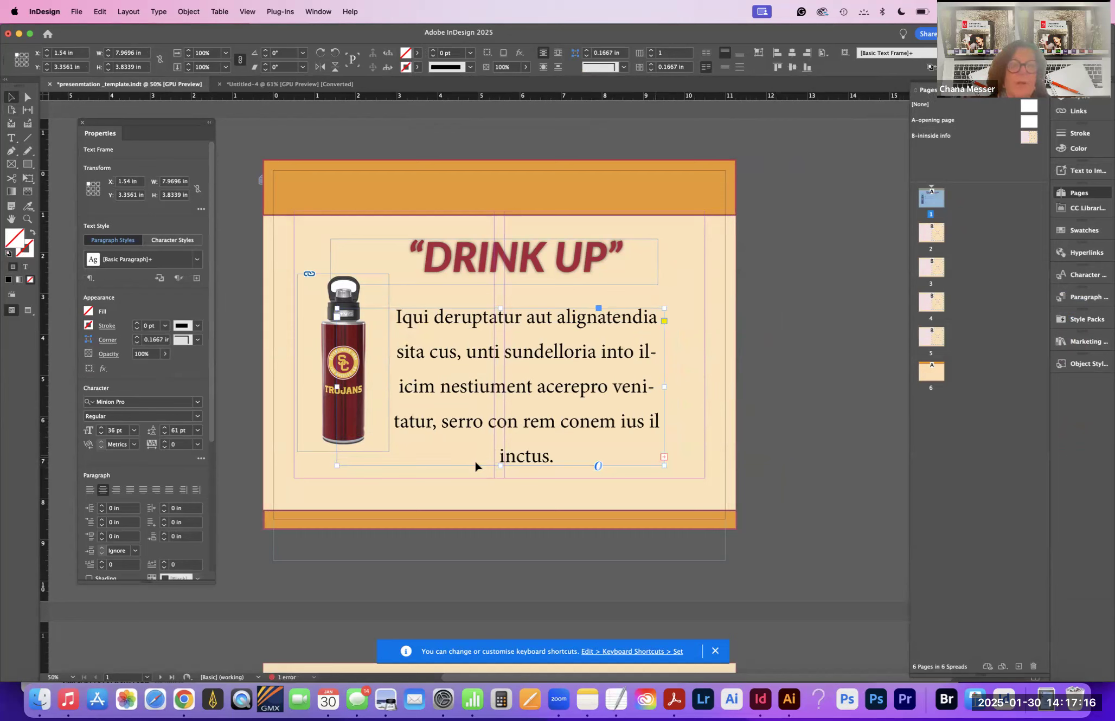
Step: Insert a forced line break before "il" so that the last line of the placeholder text reads "il inctus."
double_click(509, 460)
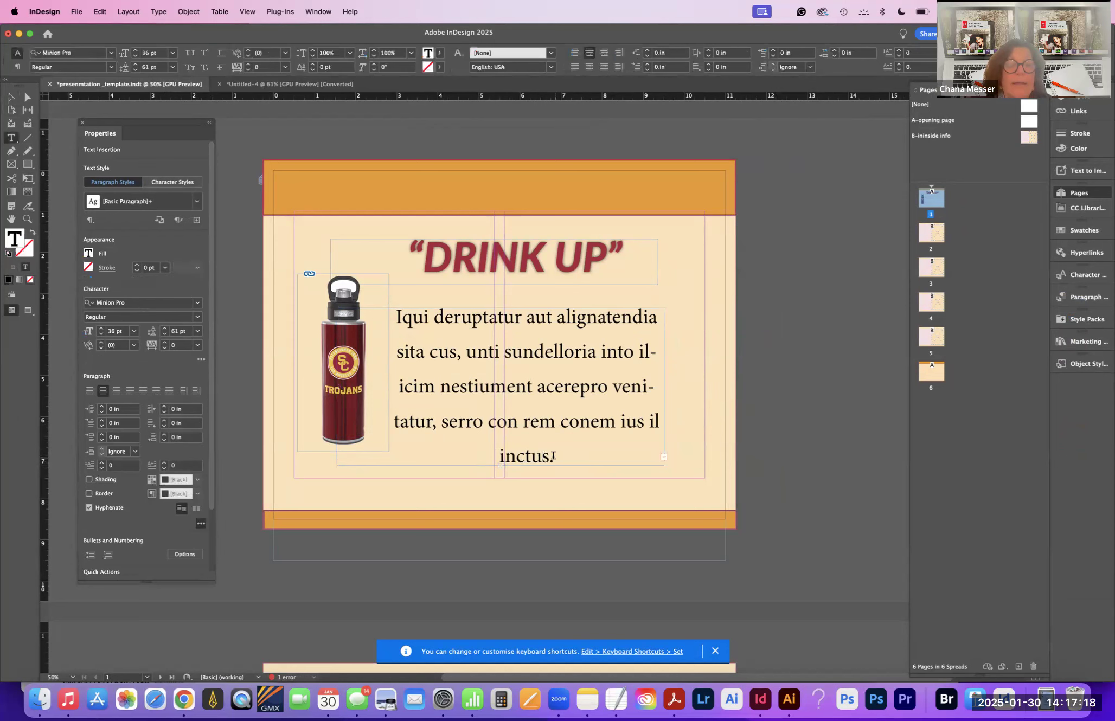
key(super+a)
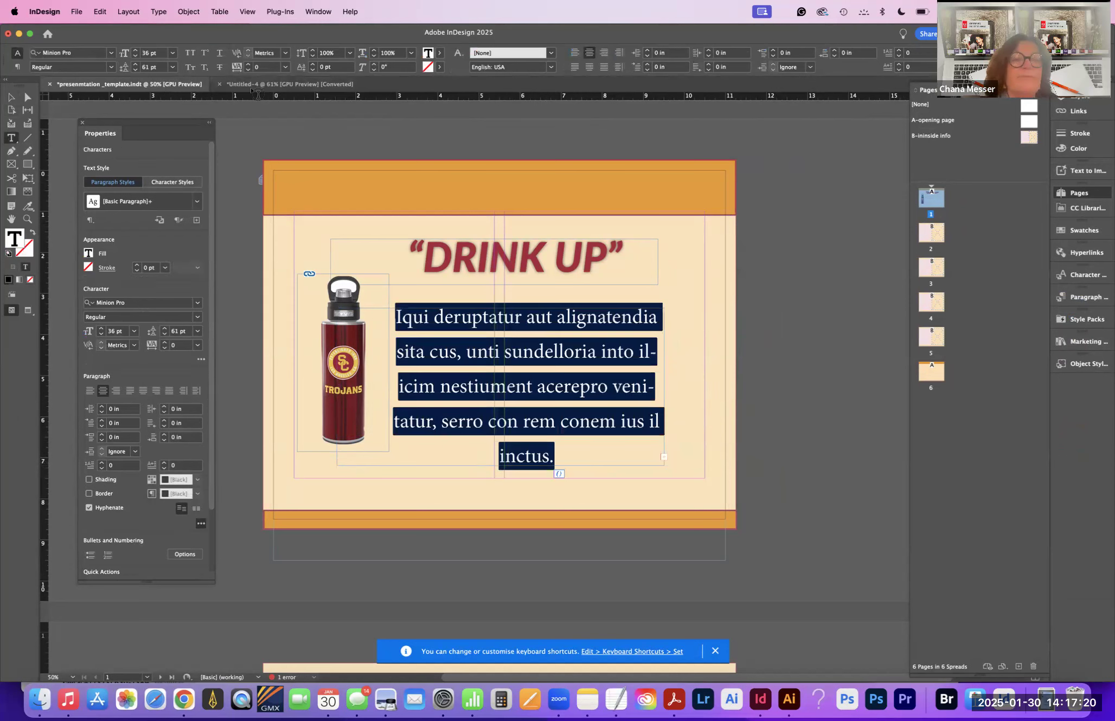
click(648, 425)
key(shift+Return)
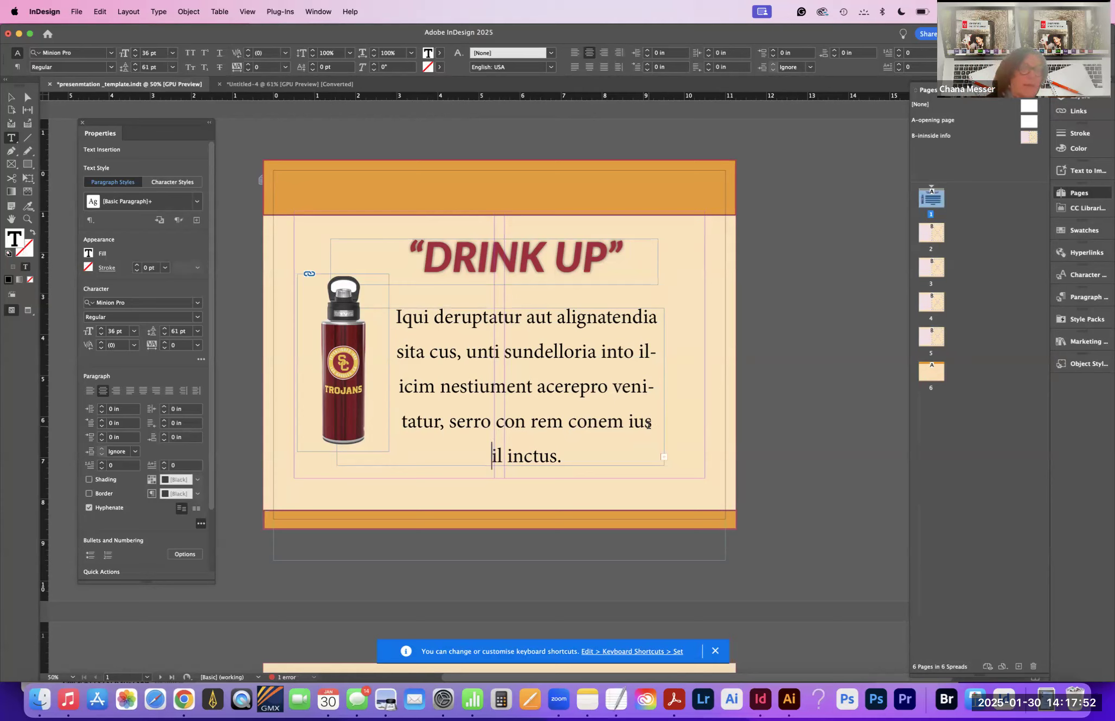
Step: Check the A-opening page parent and create a new parent page from the designed page 1
scroll(337, 361, down, 2)
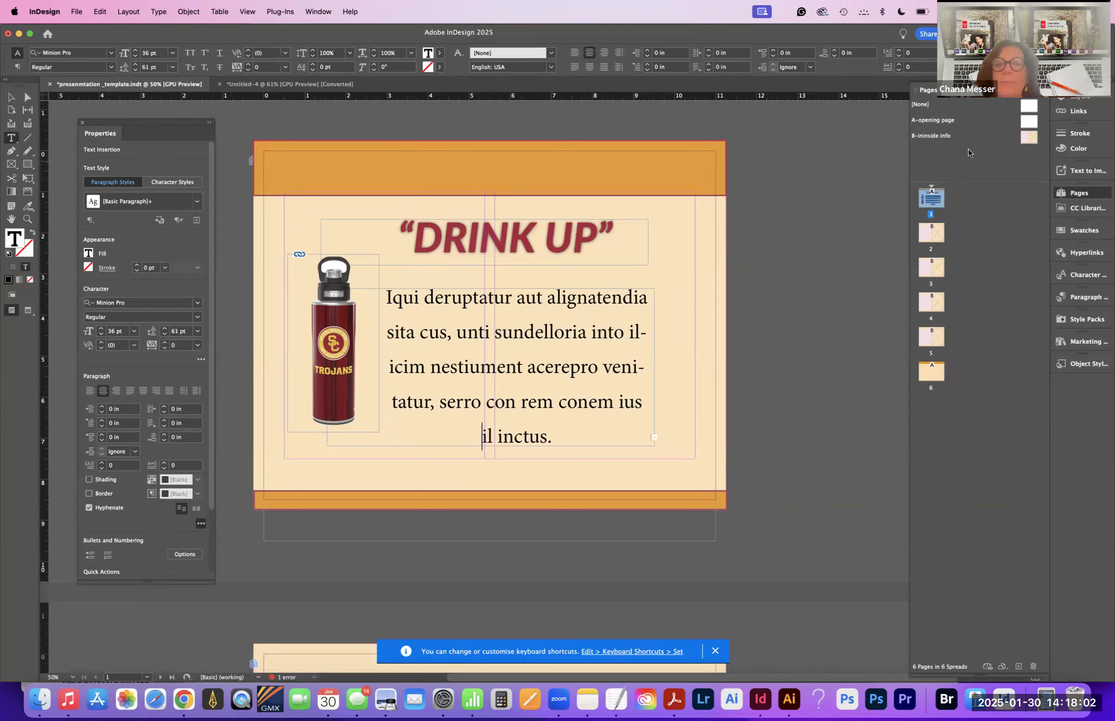
double_click(1033, 123)
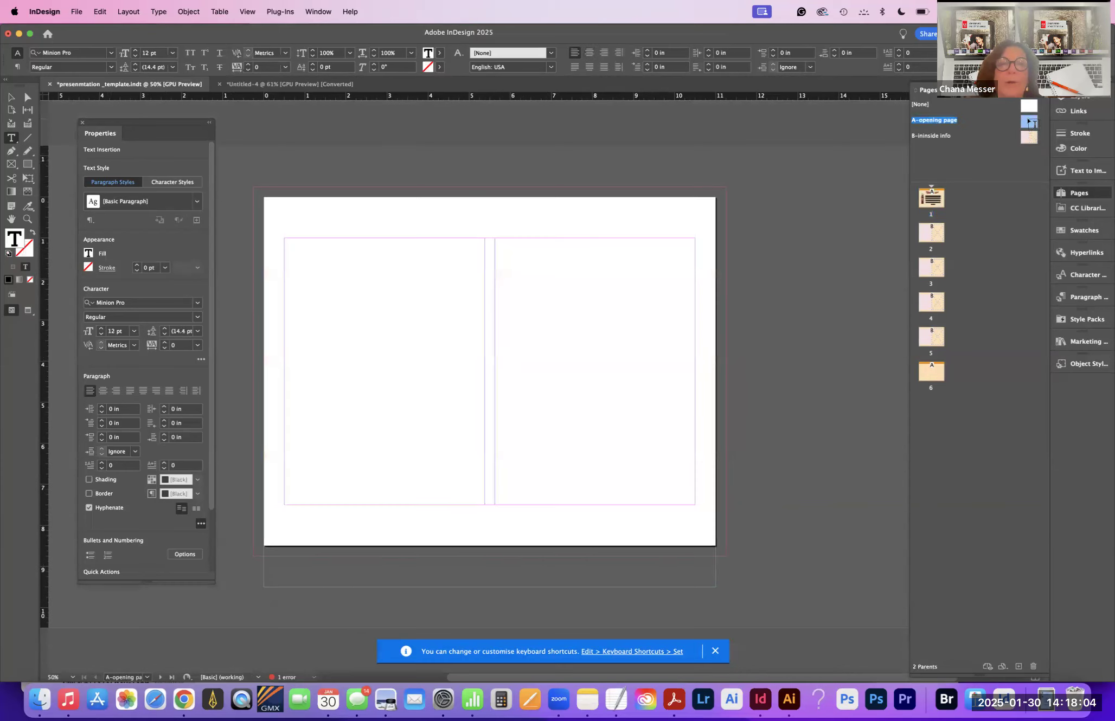
key(super+0)
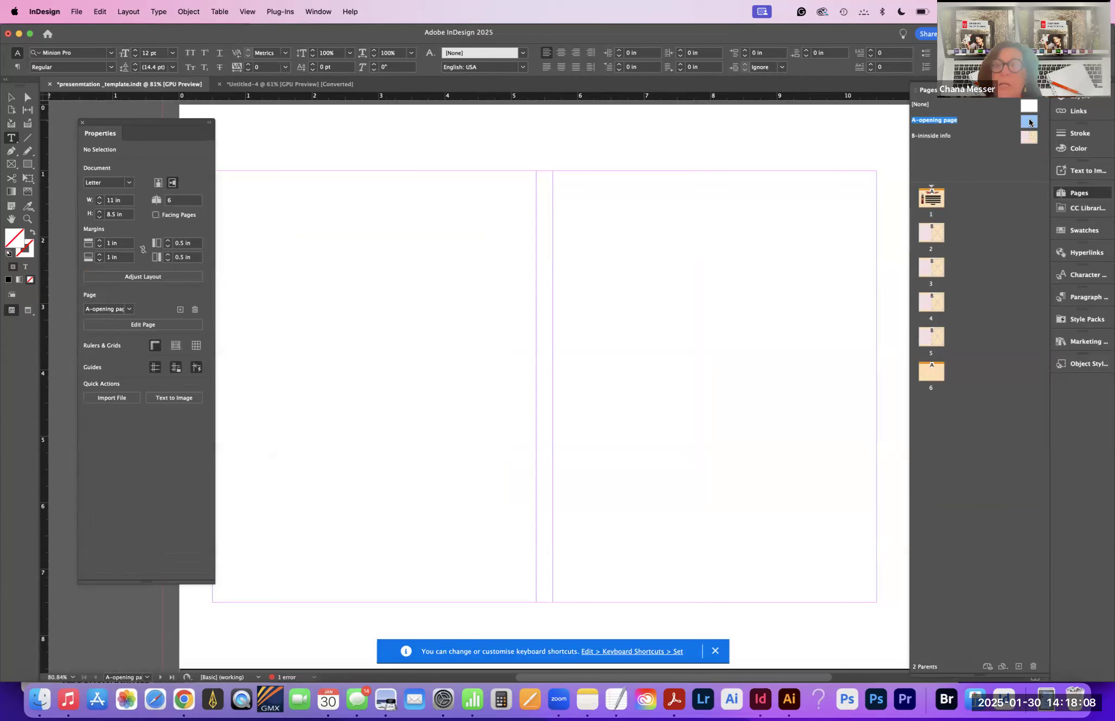
click(927, 196)
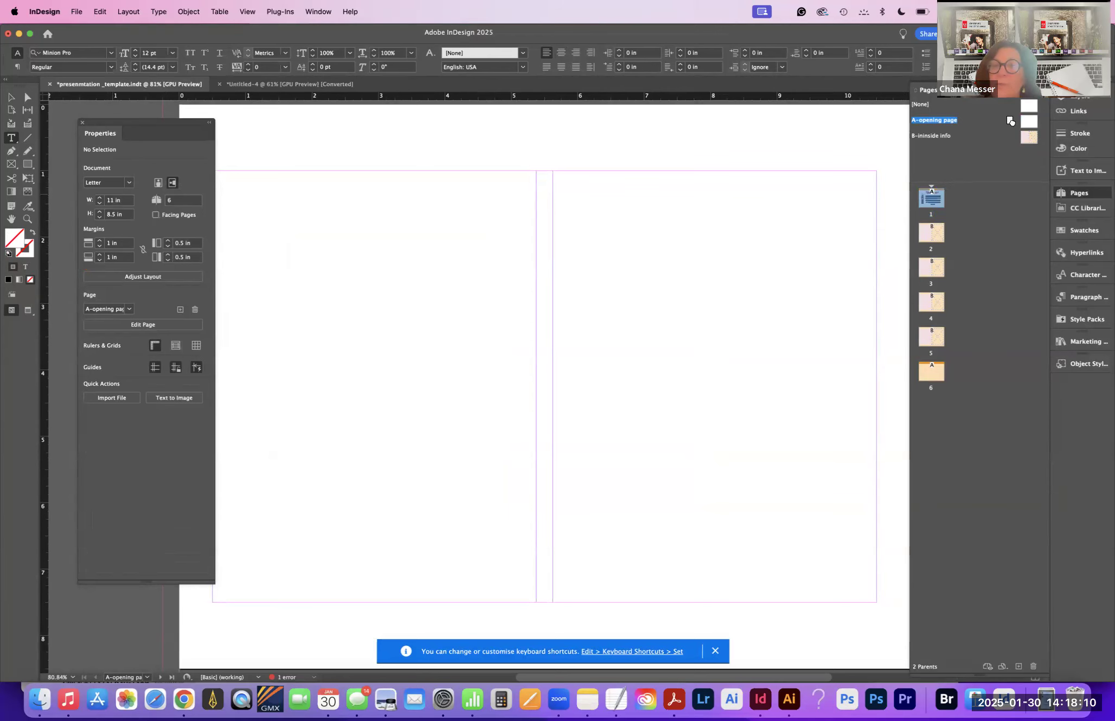
drag(1029, 127, 1029, 124)
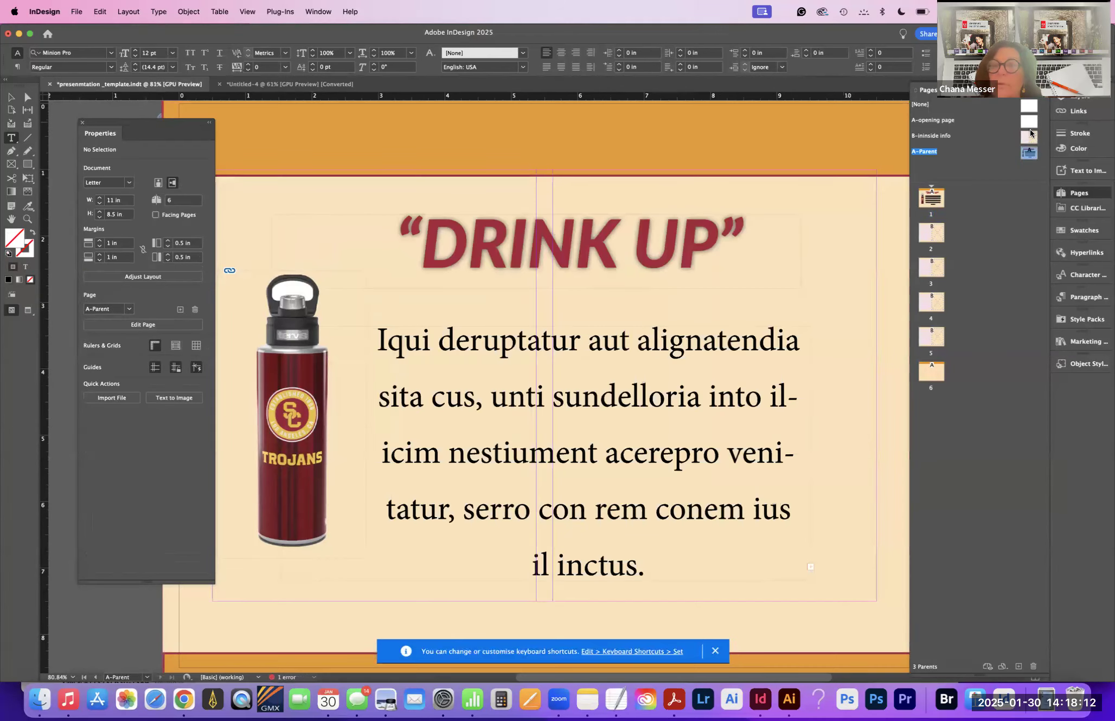
Step: Delete the "DRINK UP" heading, the placeholder text frame and the bottle image from the new A-Parent page
click(1030, 136)
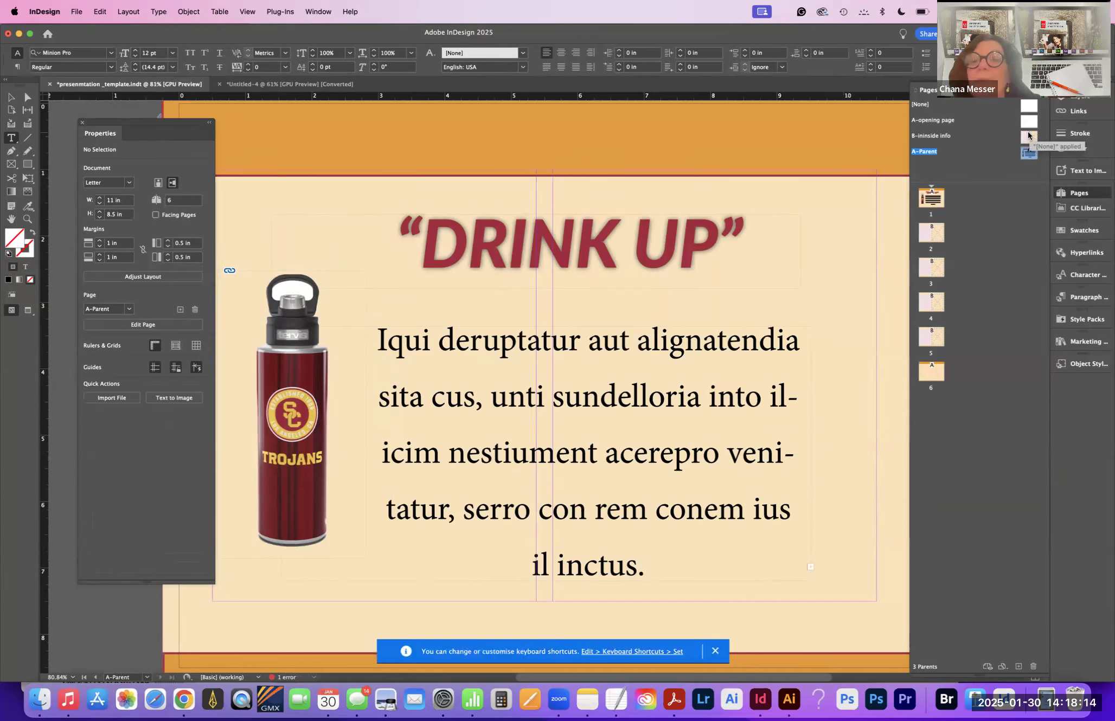
double_click(1029, 135)
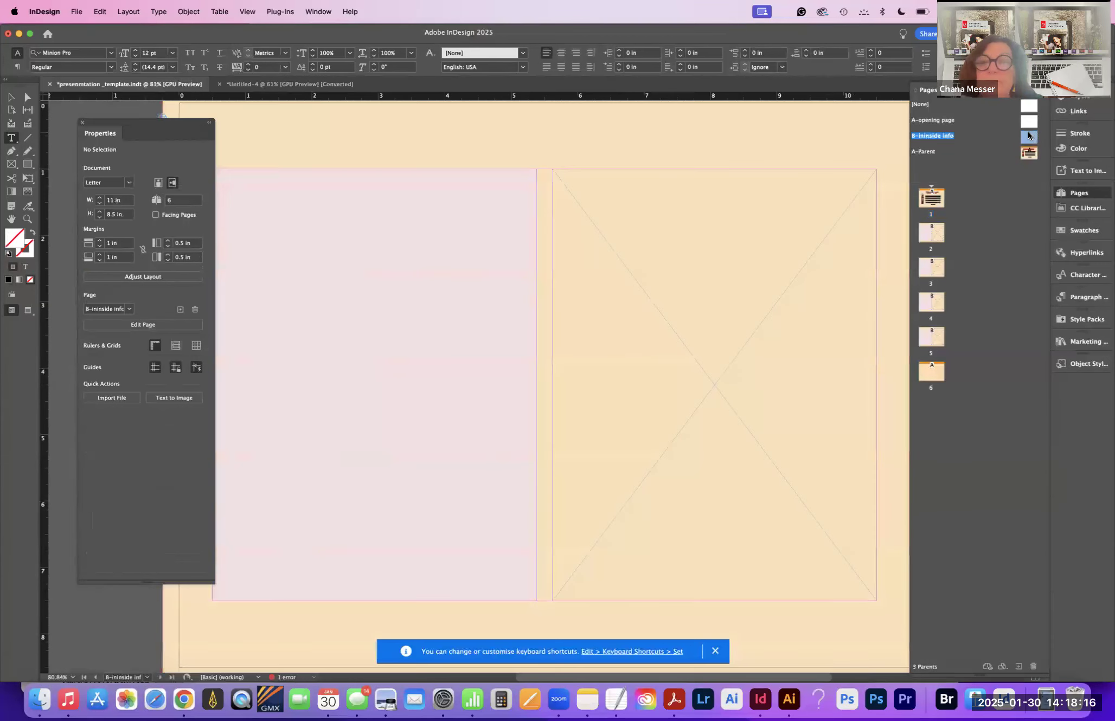
double_click(1029, 152)
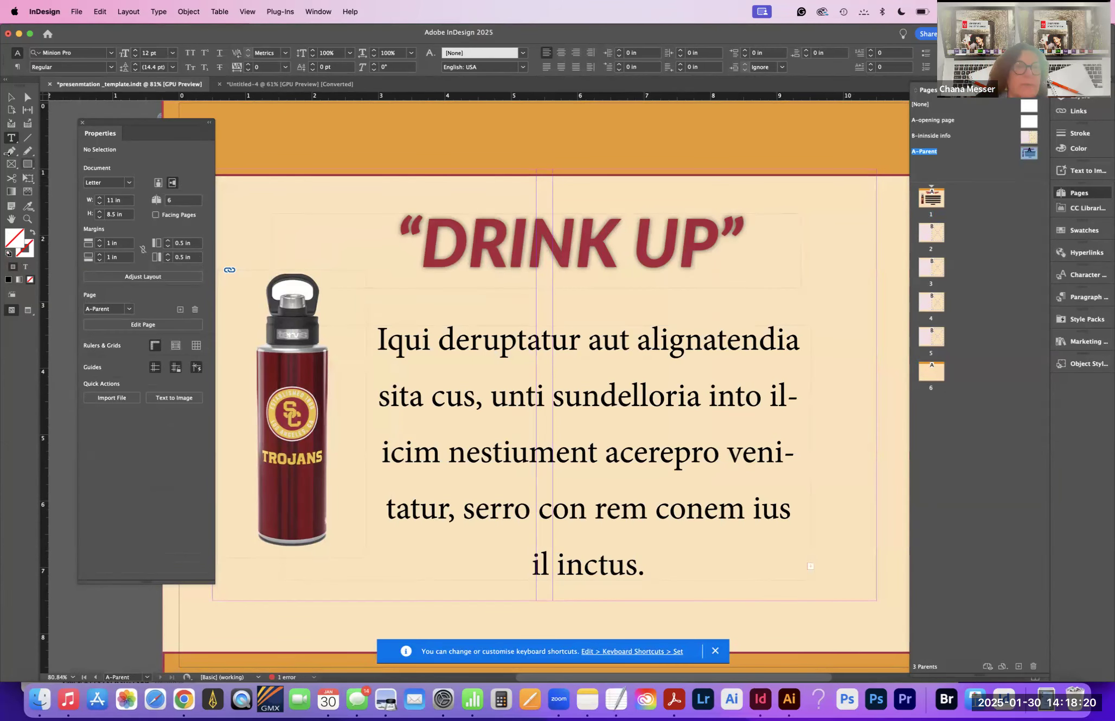
click(12, 98)
click(553, 259)
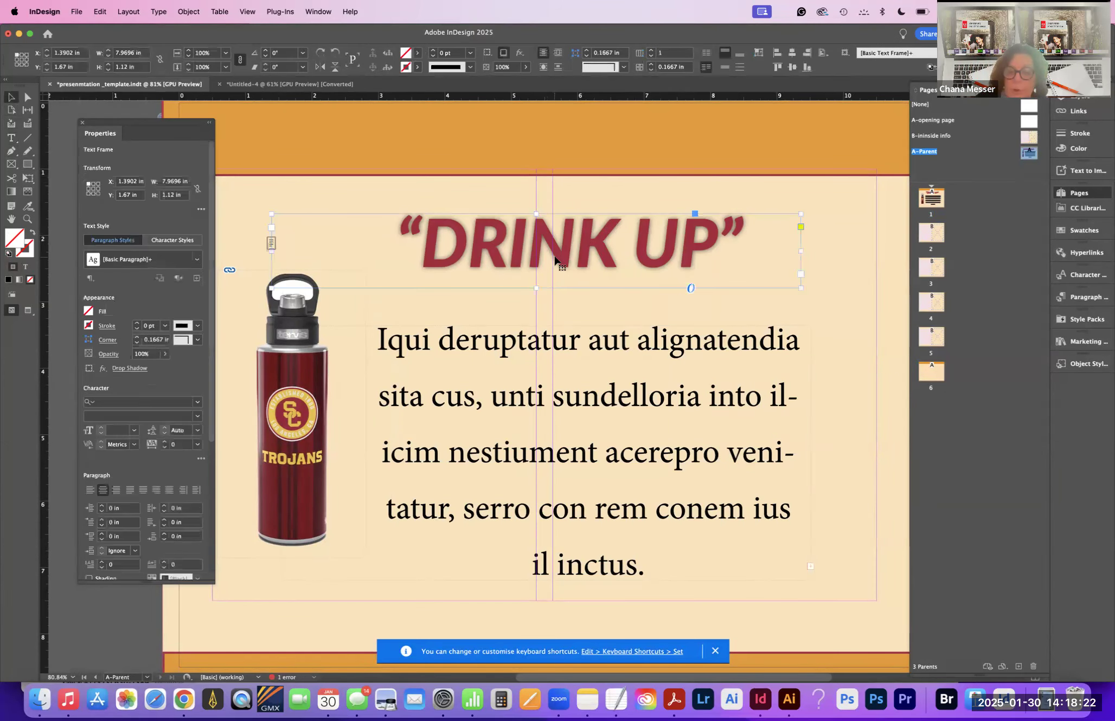
key(Delete)
key(Delete)
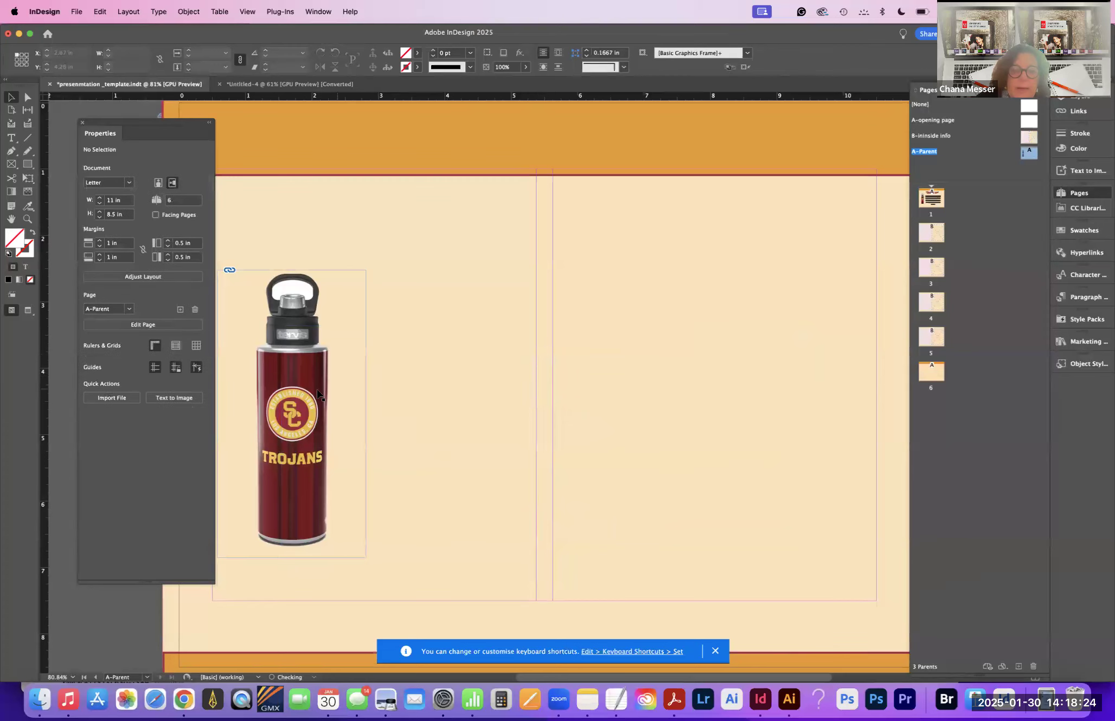
click(319, 395)
key(Delete)
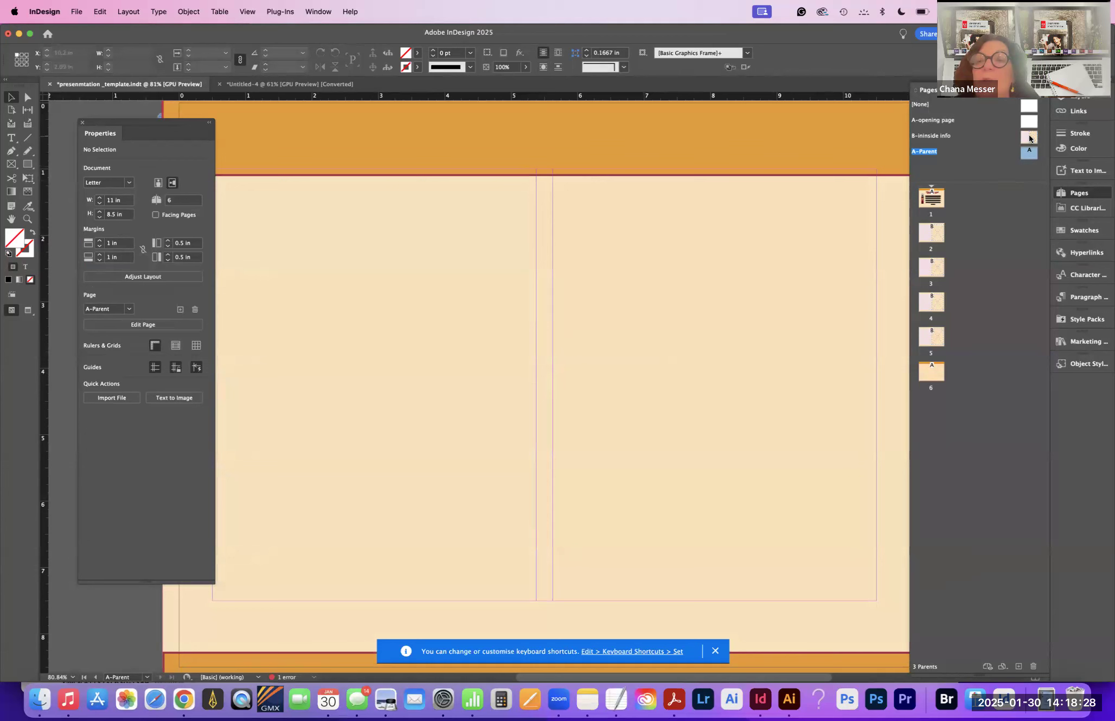
Step: Compare page 1 with the A-Parent page and place the library's USC shield graphic on A-Parent at about 4.17 in square
click(930, 196)
double_click(931, 197)
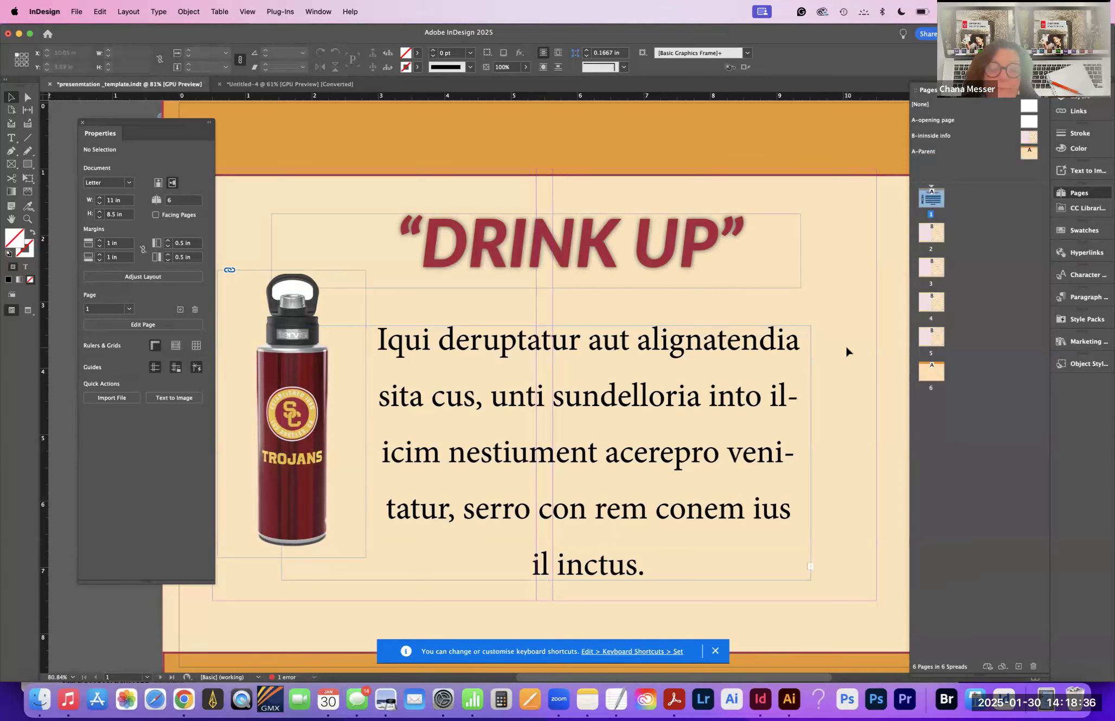
double_click(1027, 154)
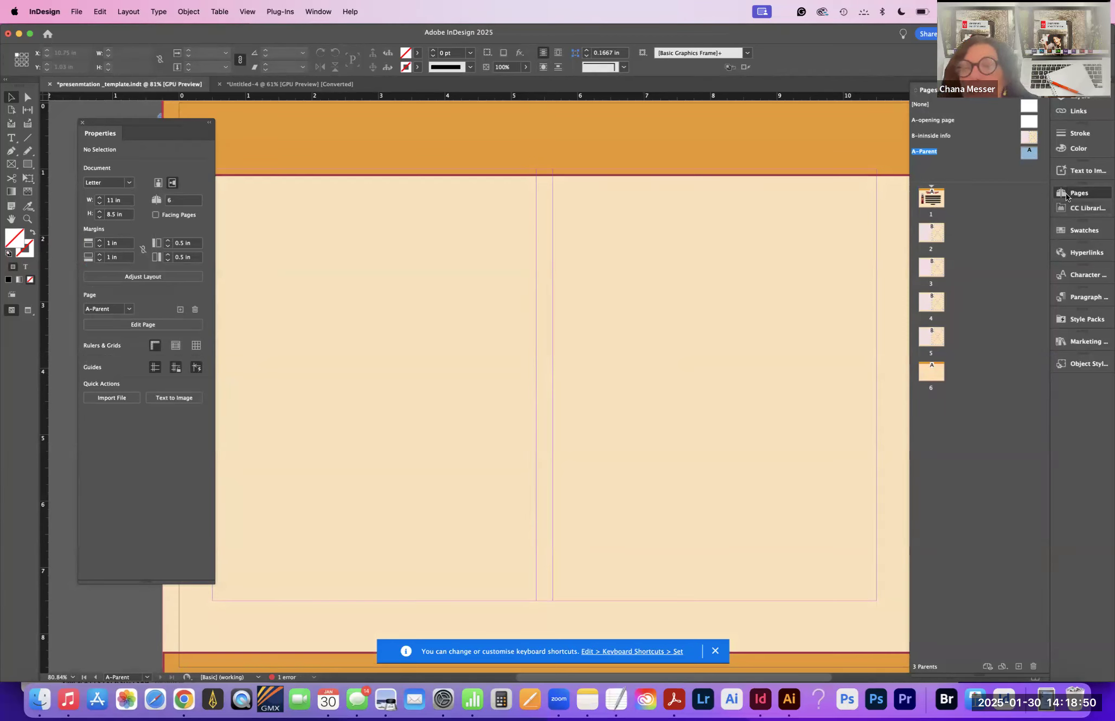
click(1071, 208)
drag(951, 237, 386, 231)
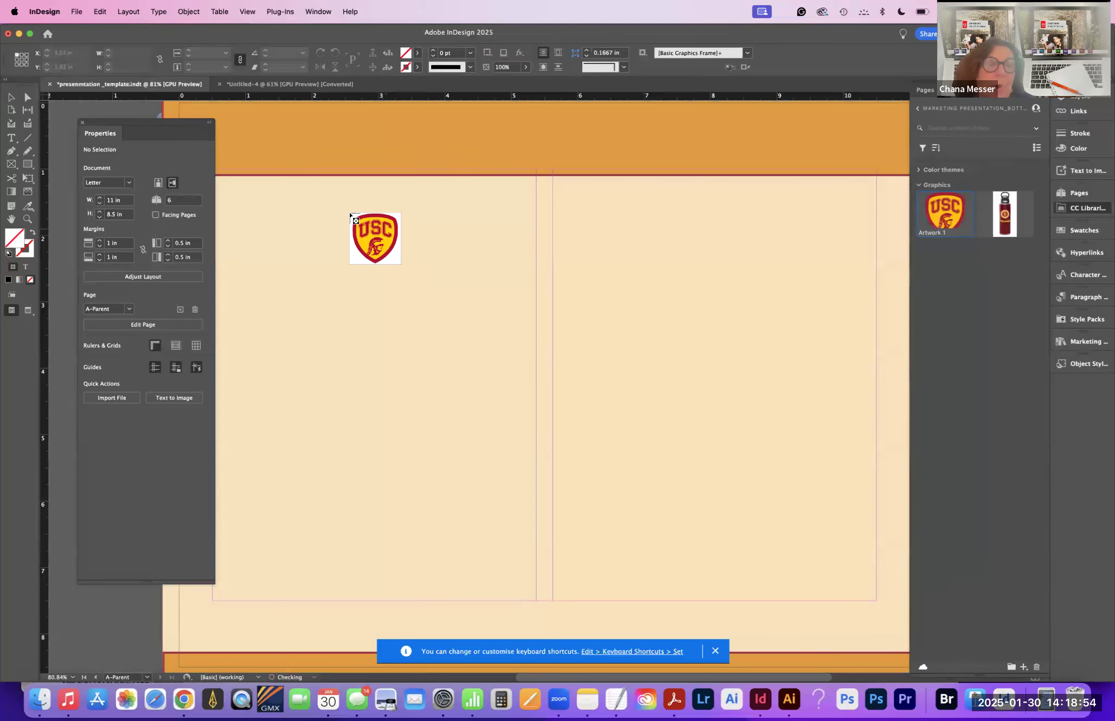
drag(275, 115, 343, 168)
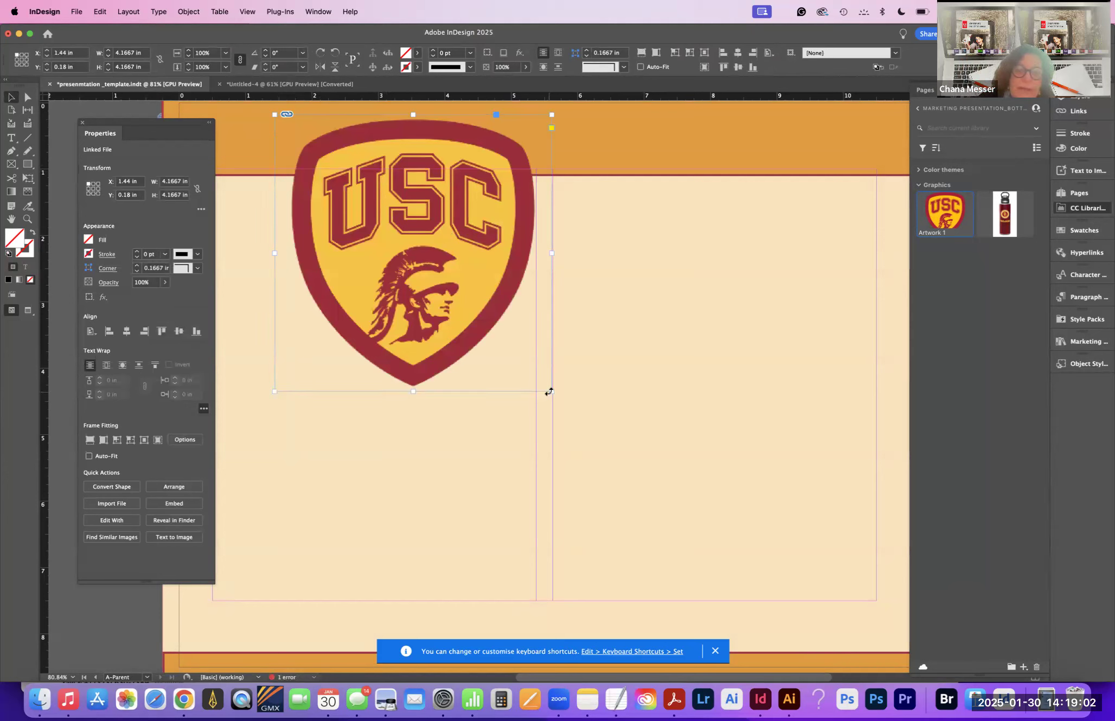
Step: Scale the USC shield down to about 1.29 in square and move it to the upper-left corner of the header band
drag(552, 392, 360, 201)
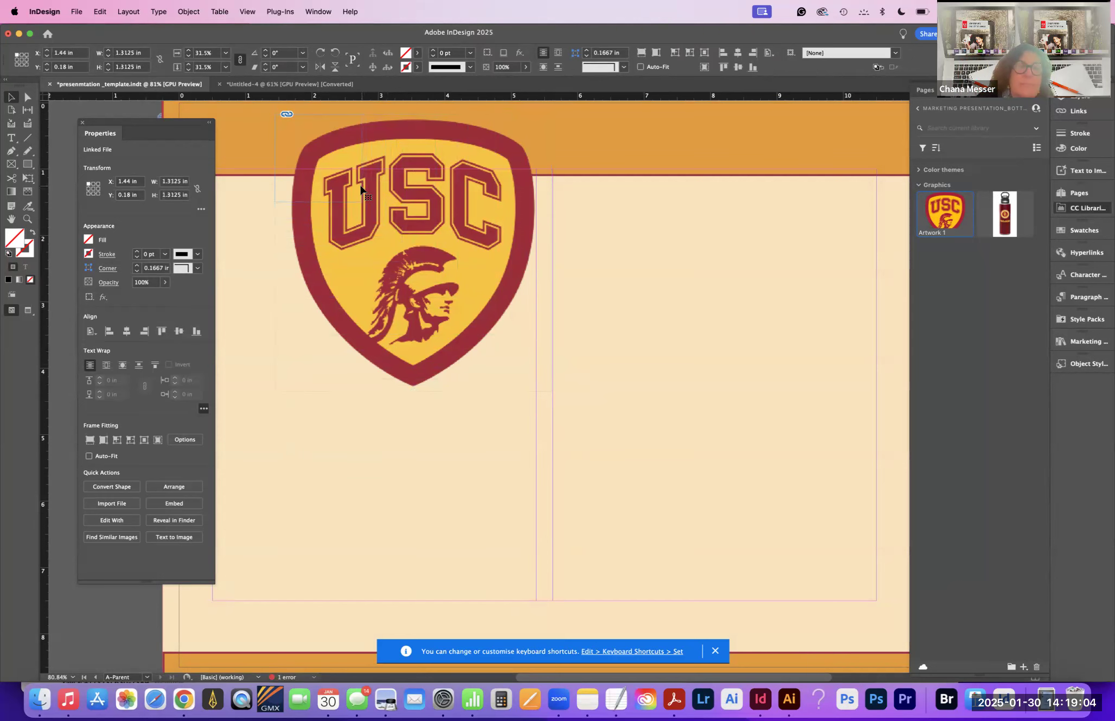
drag(146, 122, 128, 347)
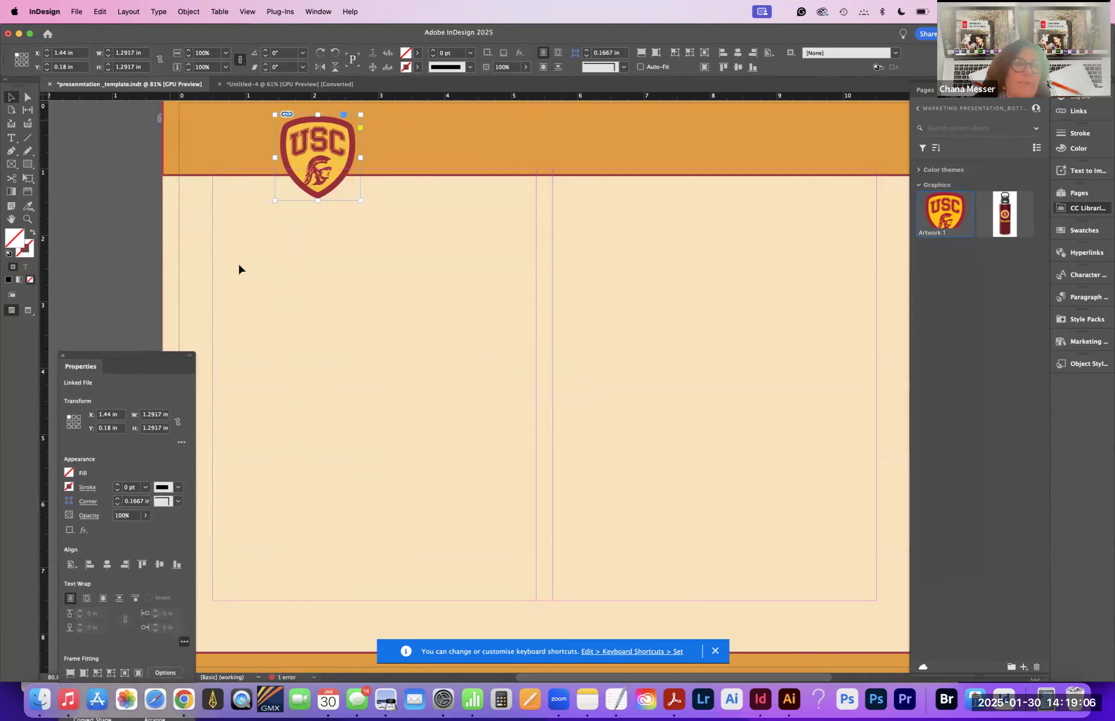
drag(316, 168, 223, 160)
click(376, 249)
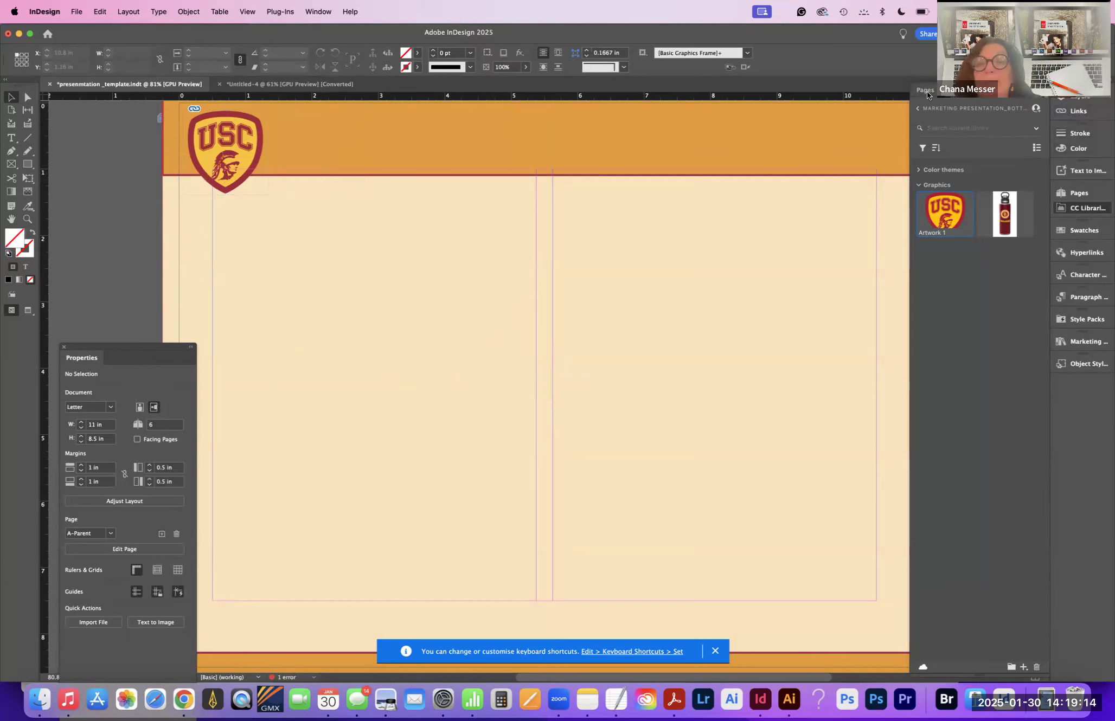
Step: Copy the USC shield from A-Parent, paste it in place on page 1 and save the template
click(1079, 193)
double_click(925, 199)
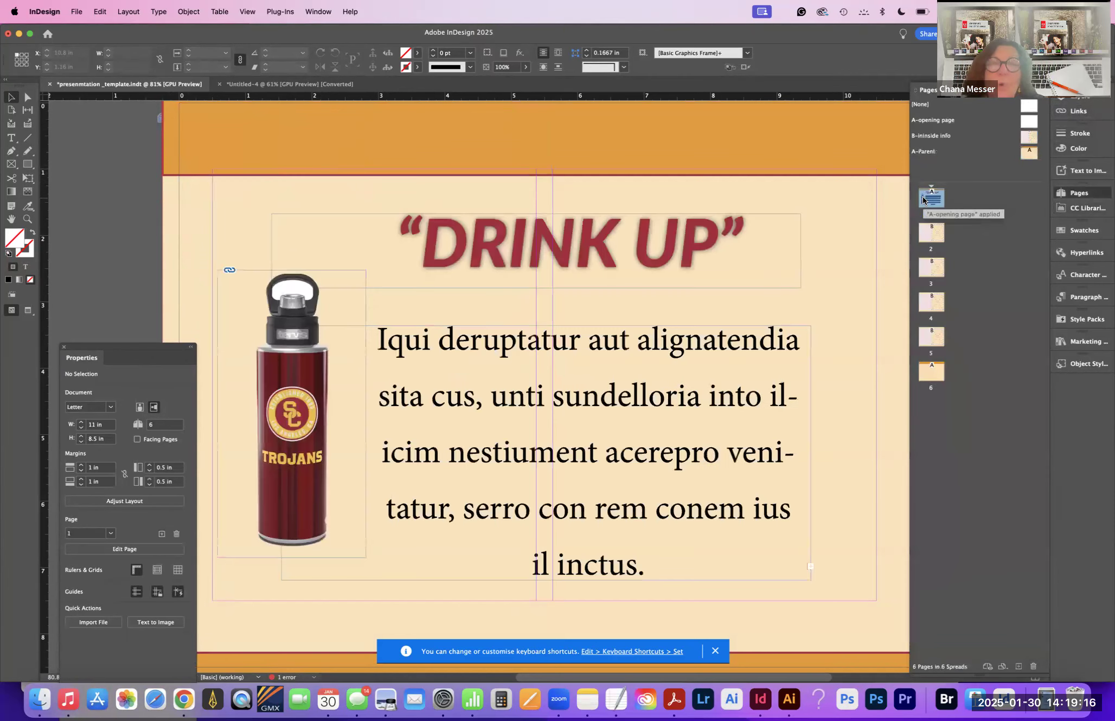
click(1029, 152)
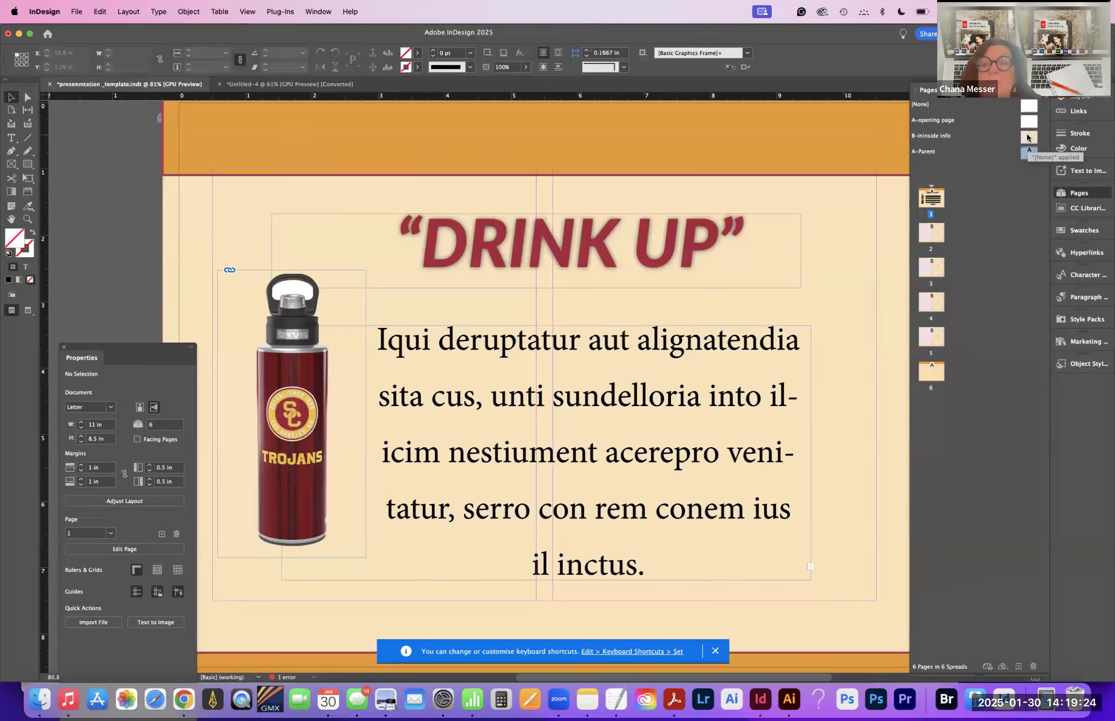
double_click(1028, 137)
double_click(1029, 153)
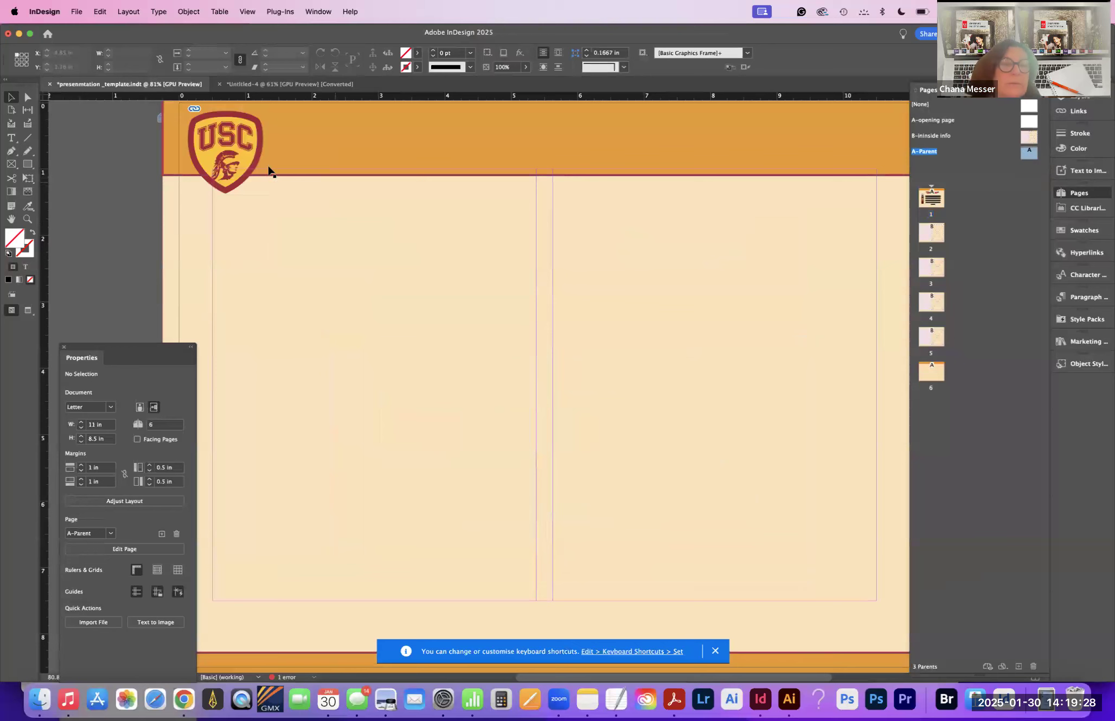
click(240, 172)
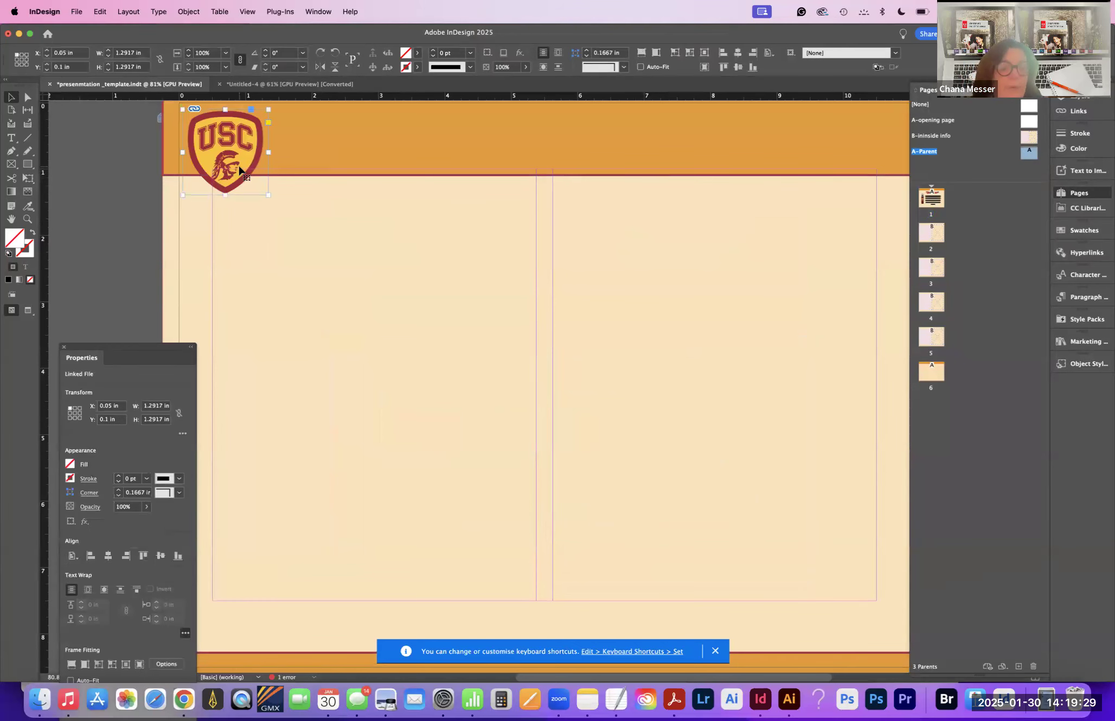
double_click(928, 199)
click(97, 11)
click(147, 138)
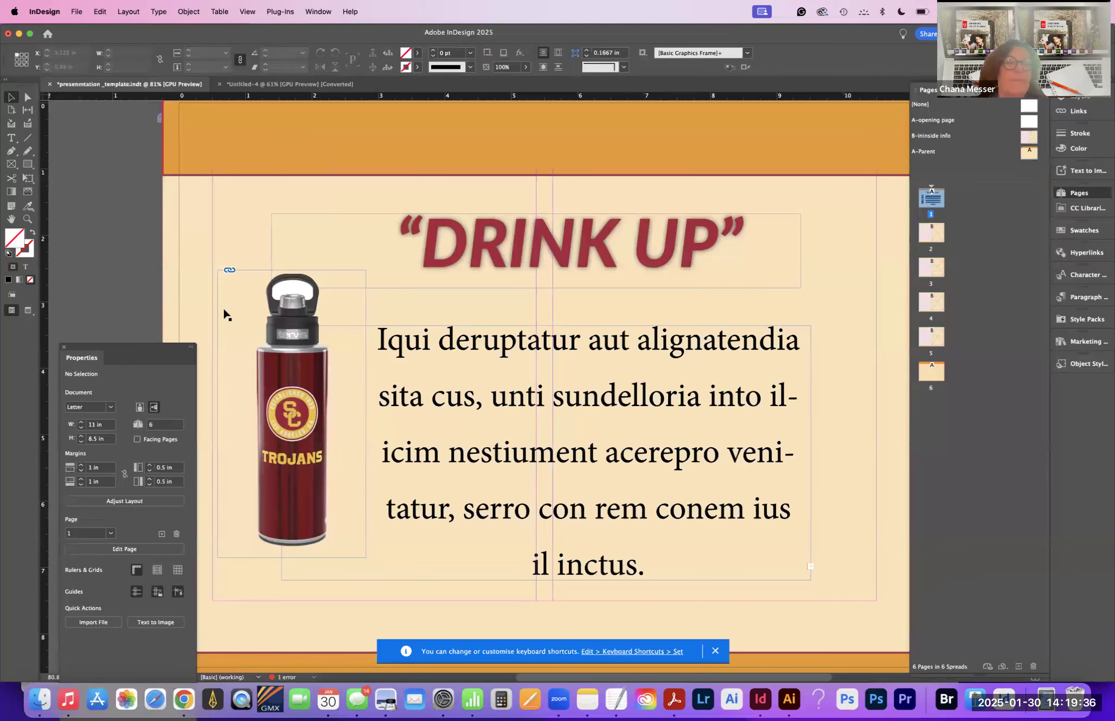
click(655, 540)
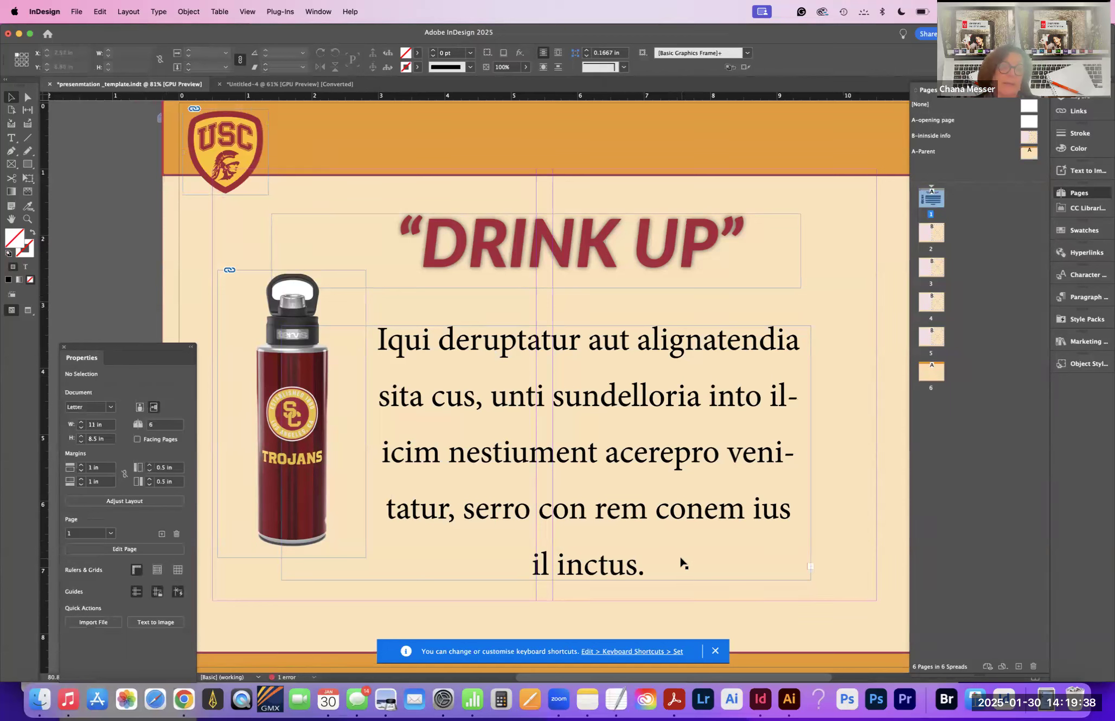
key(super+s)
Step: Select all of the placeholder text on page 1 and undock the Paragraph Styles panel
scroll(667, 565, up, 1)
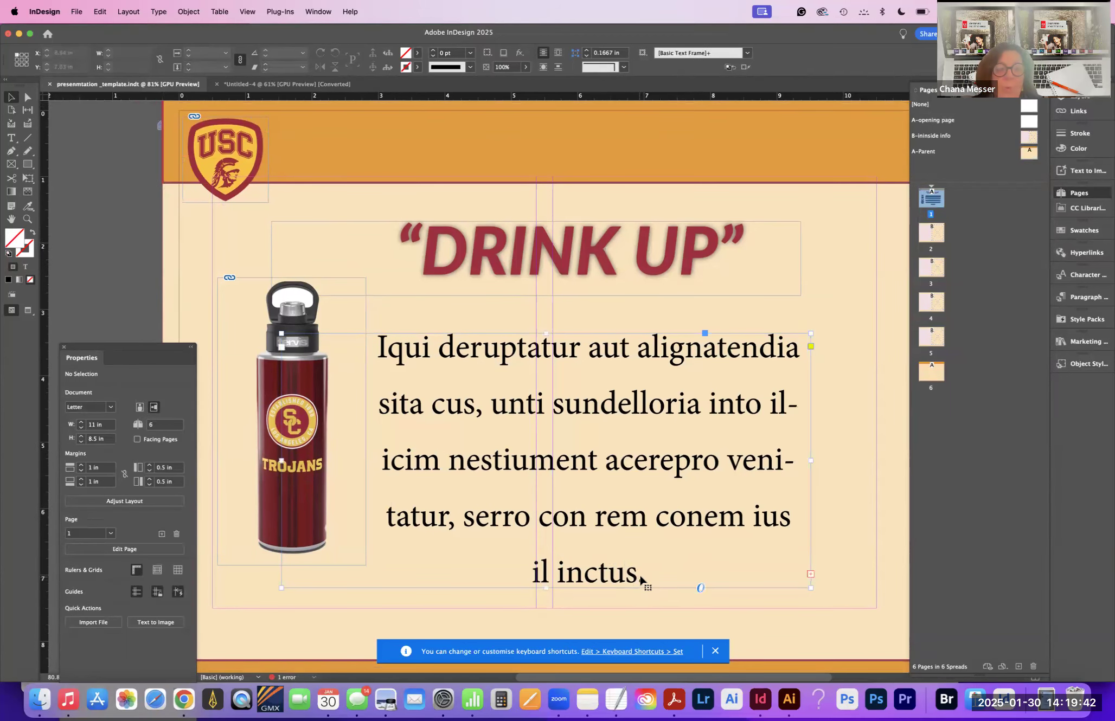
click(641, 580)
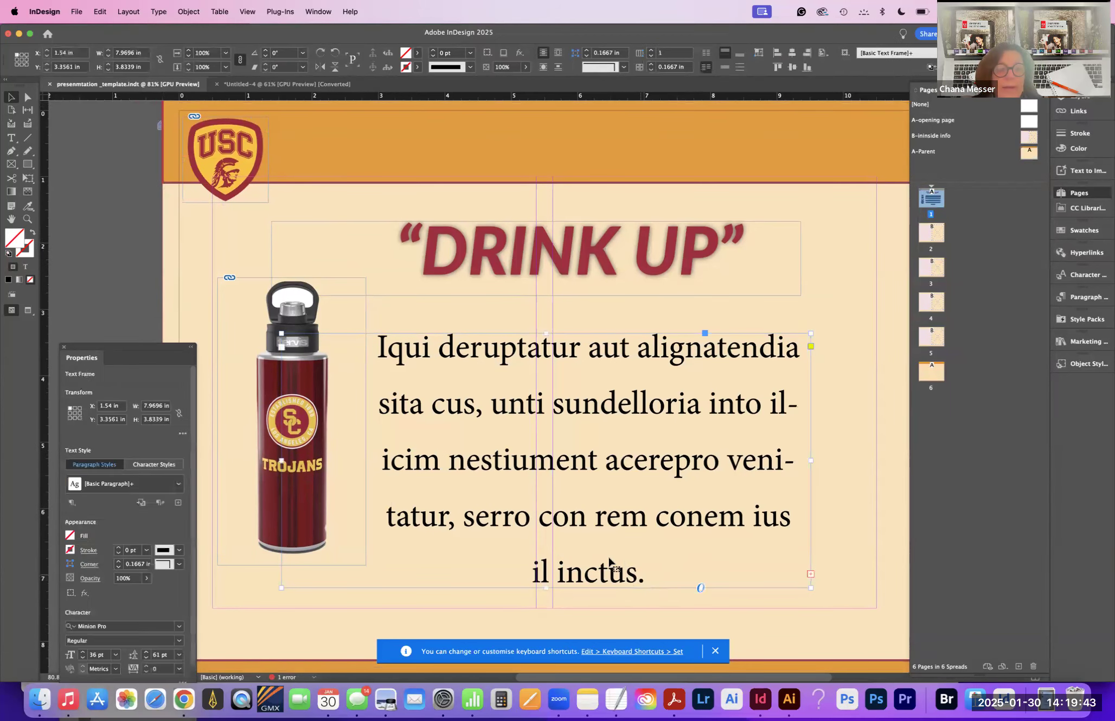
click(11, 138)
drag(644, 576, 375, 346)
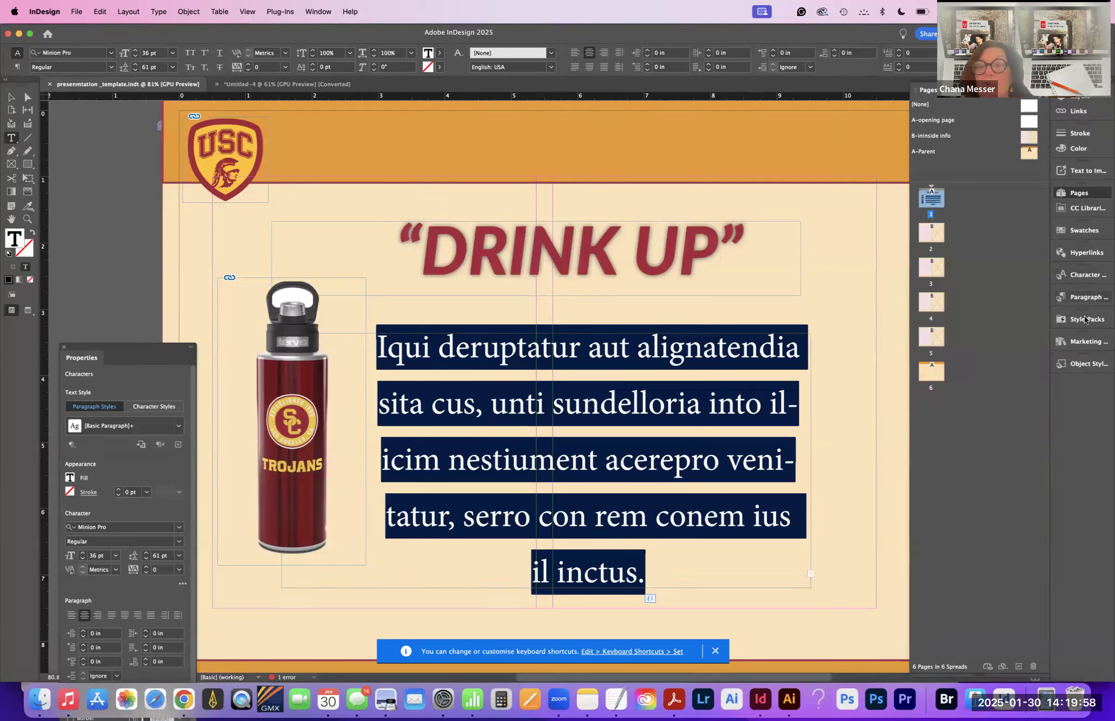
click(1086, 297)
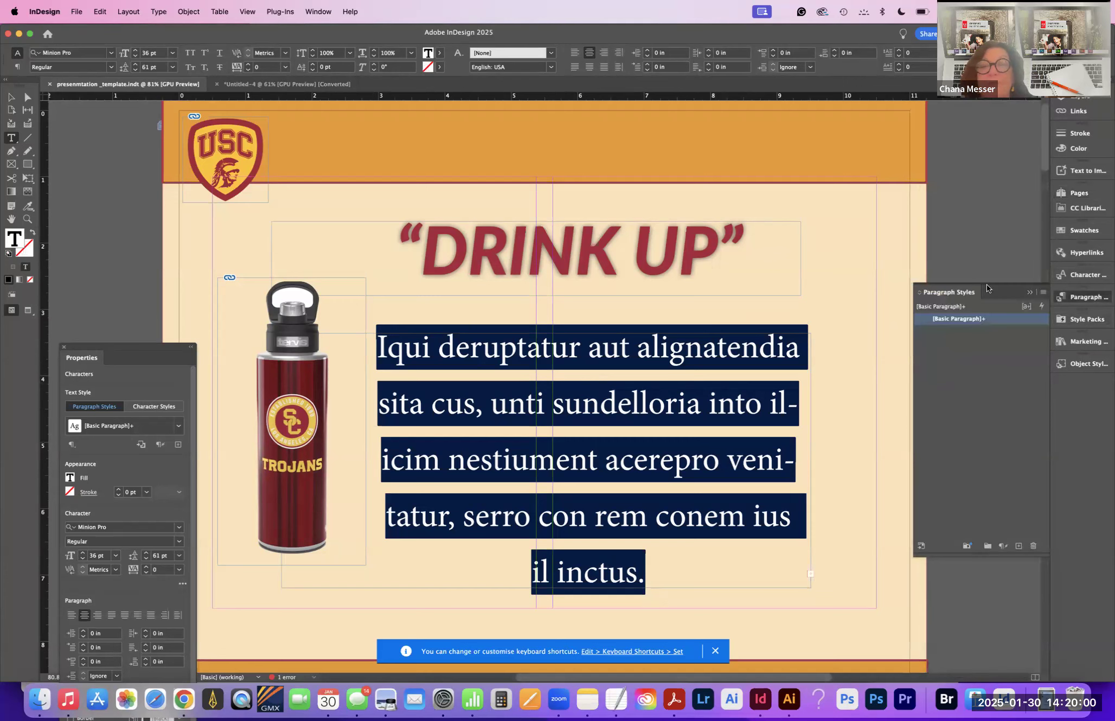
drag(987, 288, 776, 130)
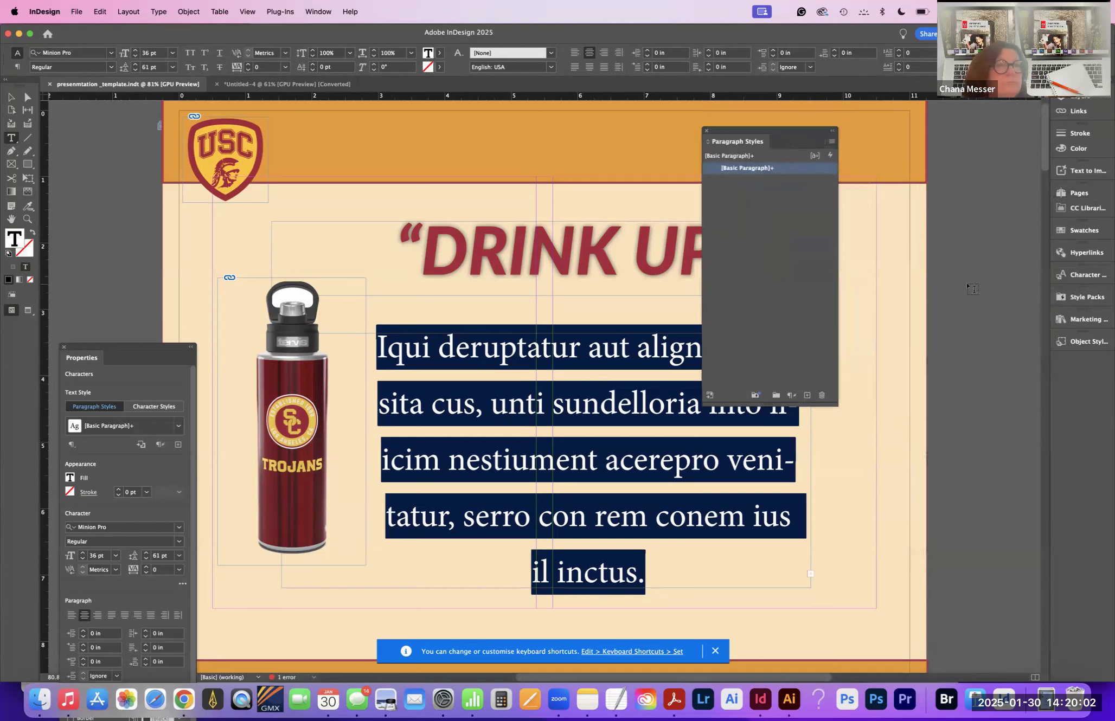
Step: Define a new paragraph style named "opening page style" from the selected text, adding it to the CC Library with Preview enabled
click(832, 141)
click(855, 145)
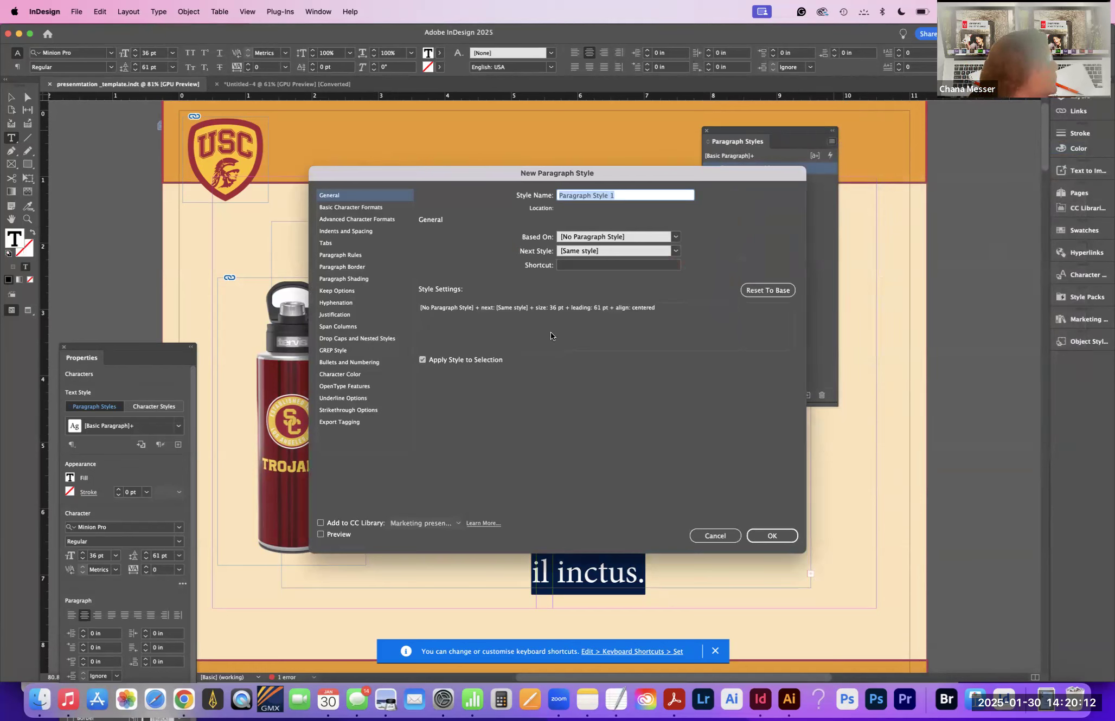
text(opening )
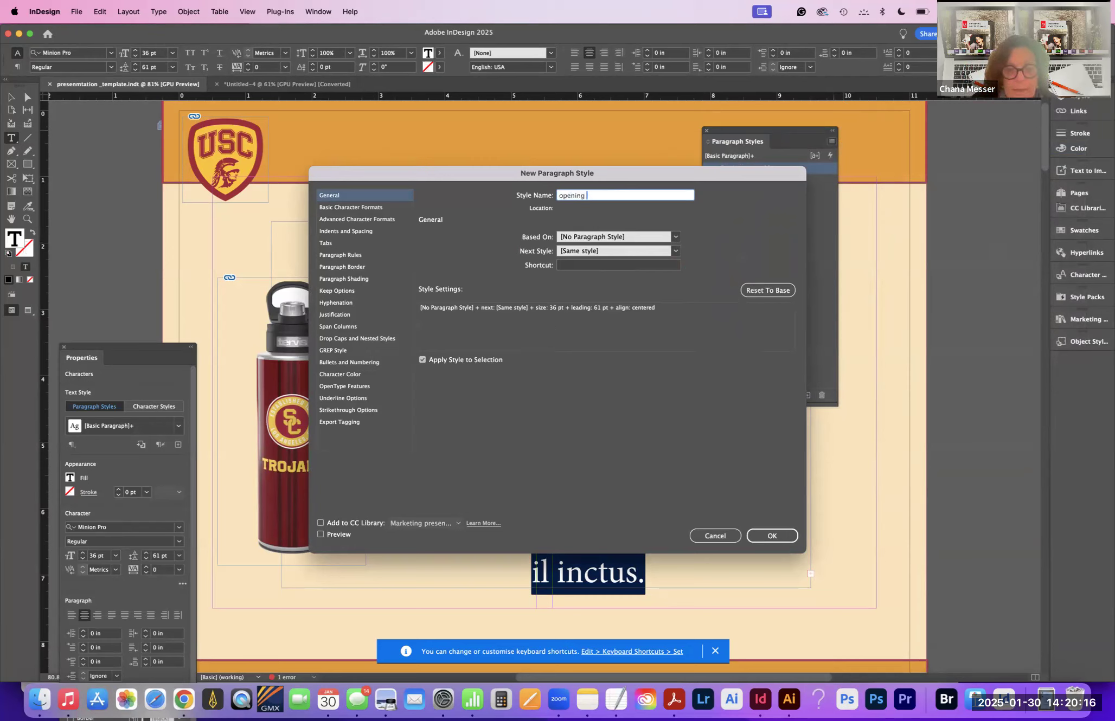
text(page style)
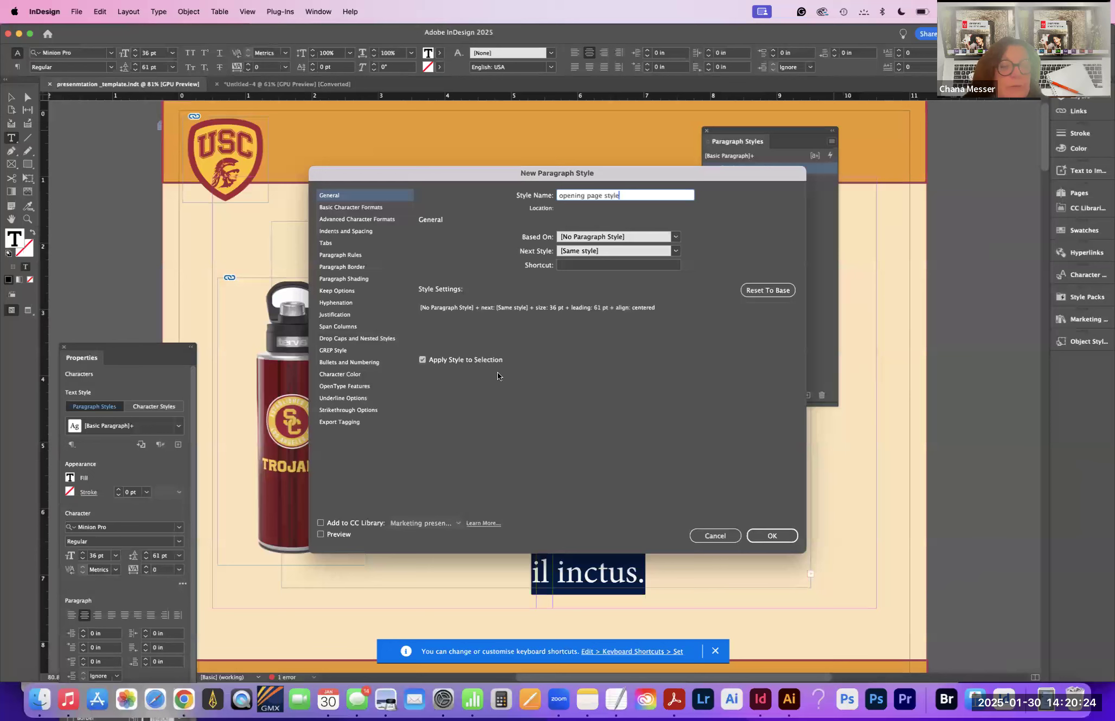
click(320, 523)
click(321, 534)
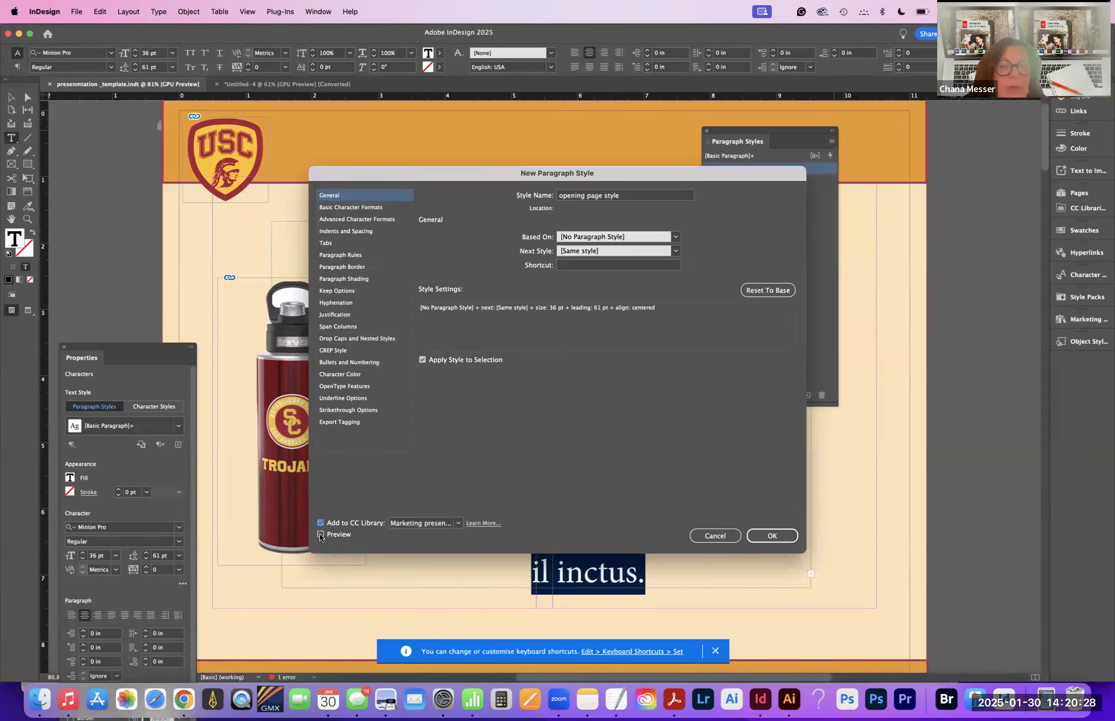
Step: Set the new paragraph style's kerning to Optical and its leading to 56 pt in the basic character formats
drag(431, 171, 749, 171)
drag(665, 136, 653, 140)
click(596, 159)
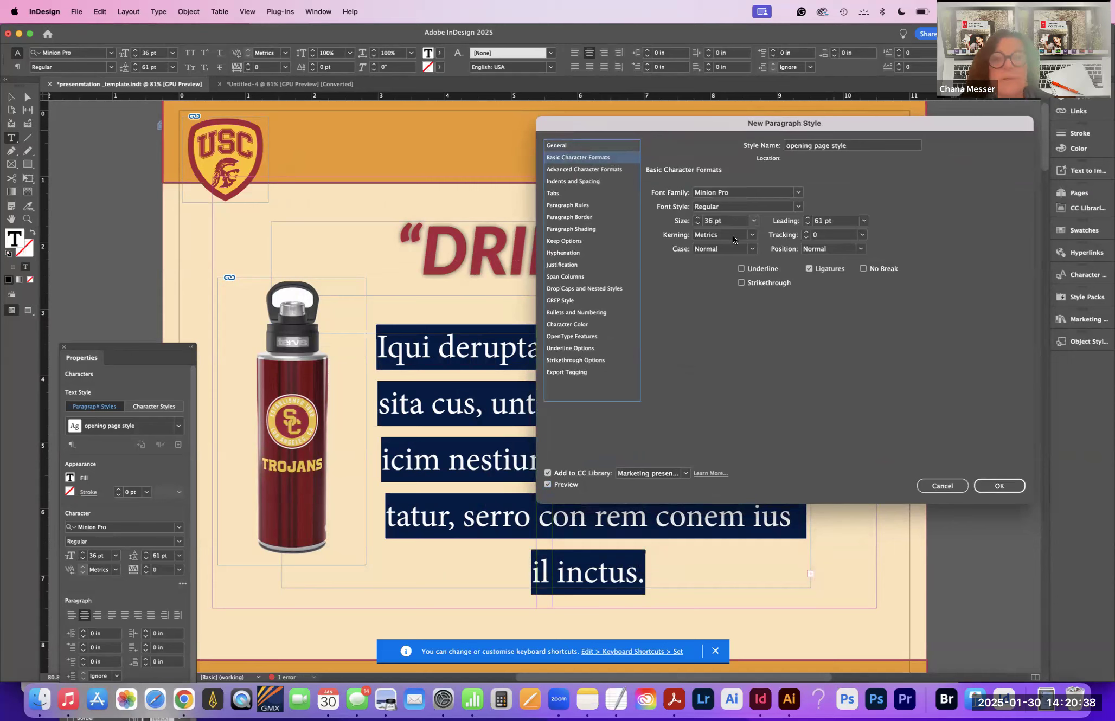
click(750, 235)
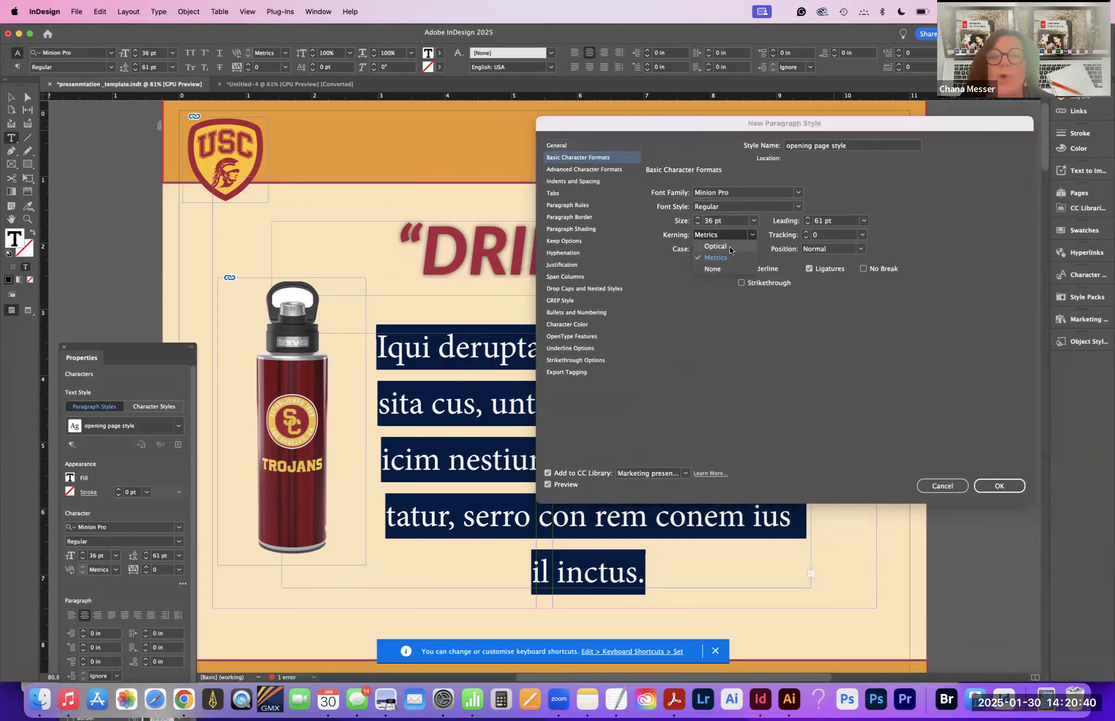
click(729, 246)
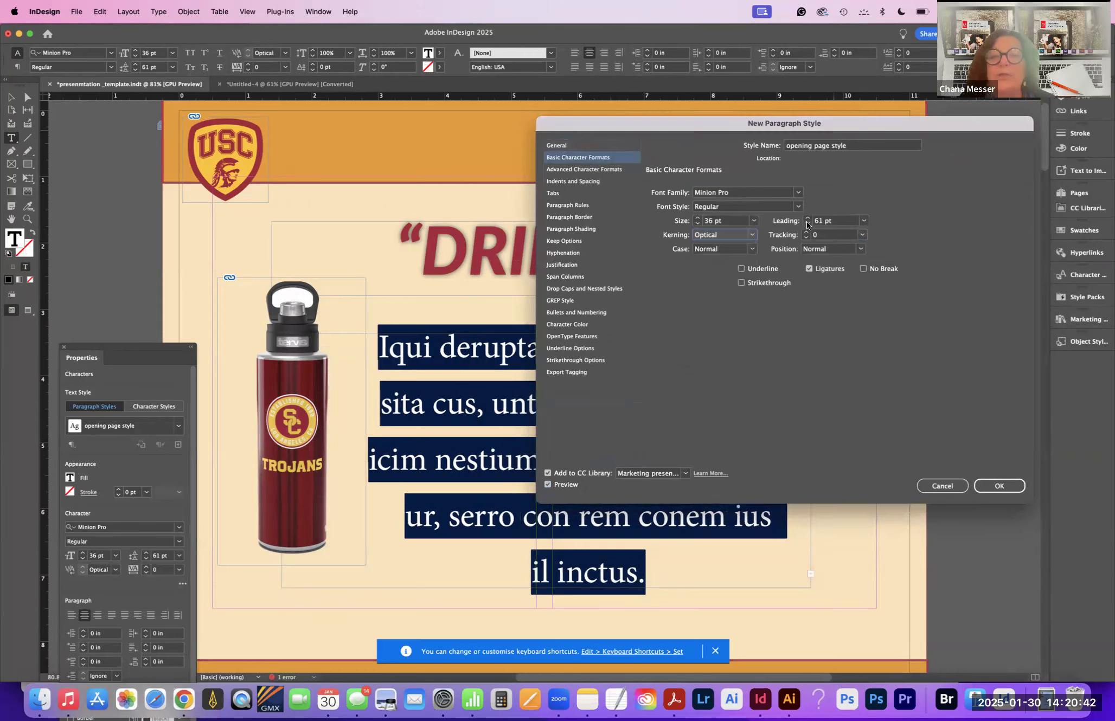
click(807, 224)
click(807, 224)
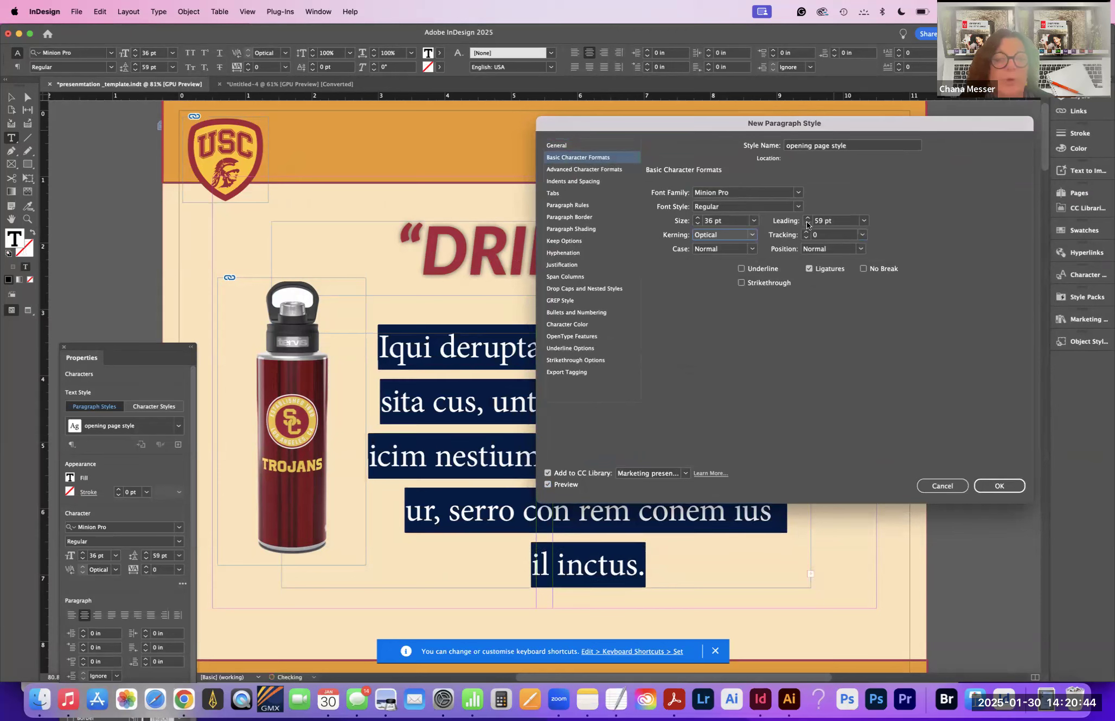
click(807, 224)
click(807, 224)
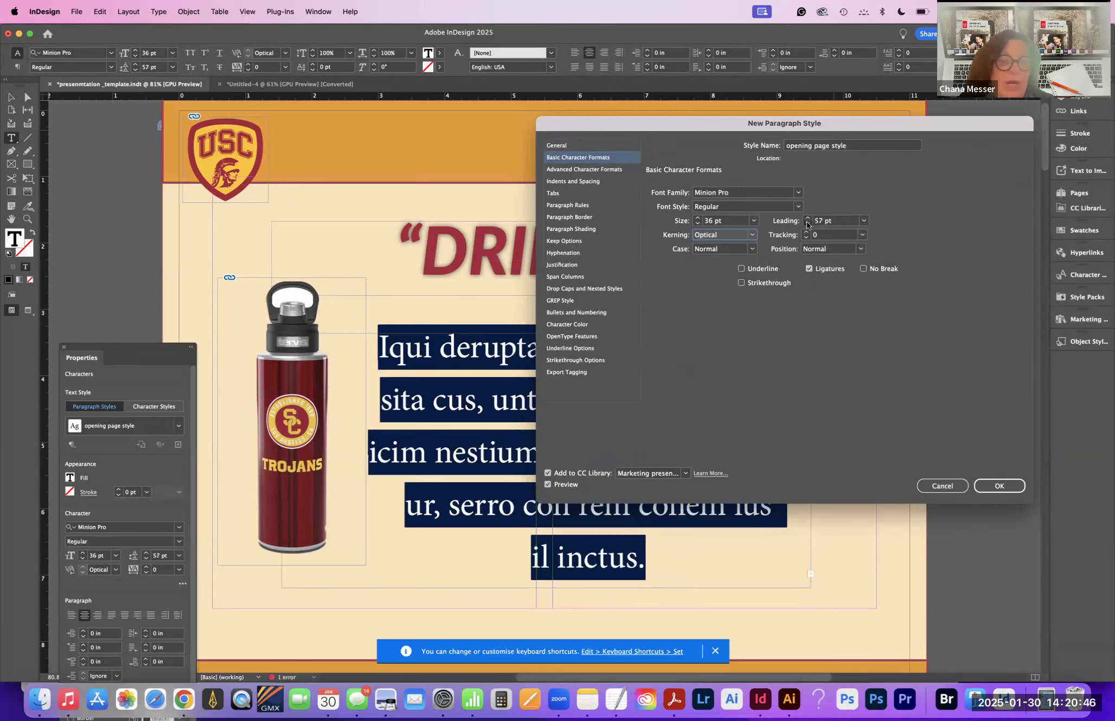
click(807, 224)
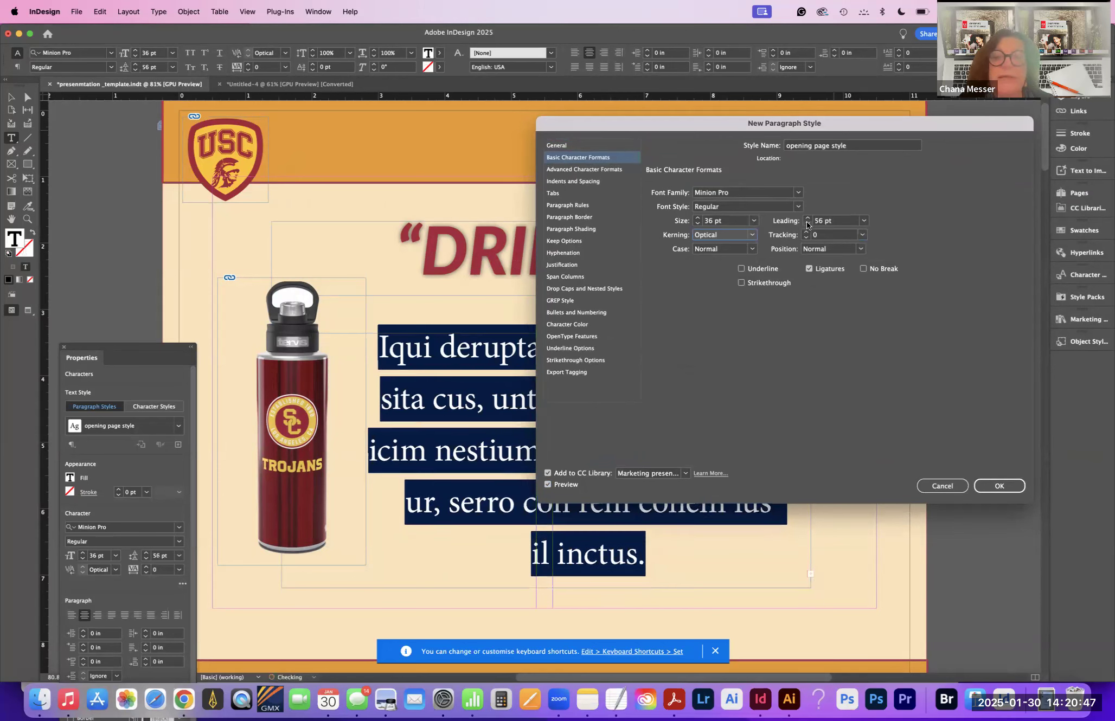
Step: Review the style's case and position options, advanced character formats, and indent and spacing settings
click(699, 251)
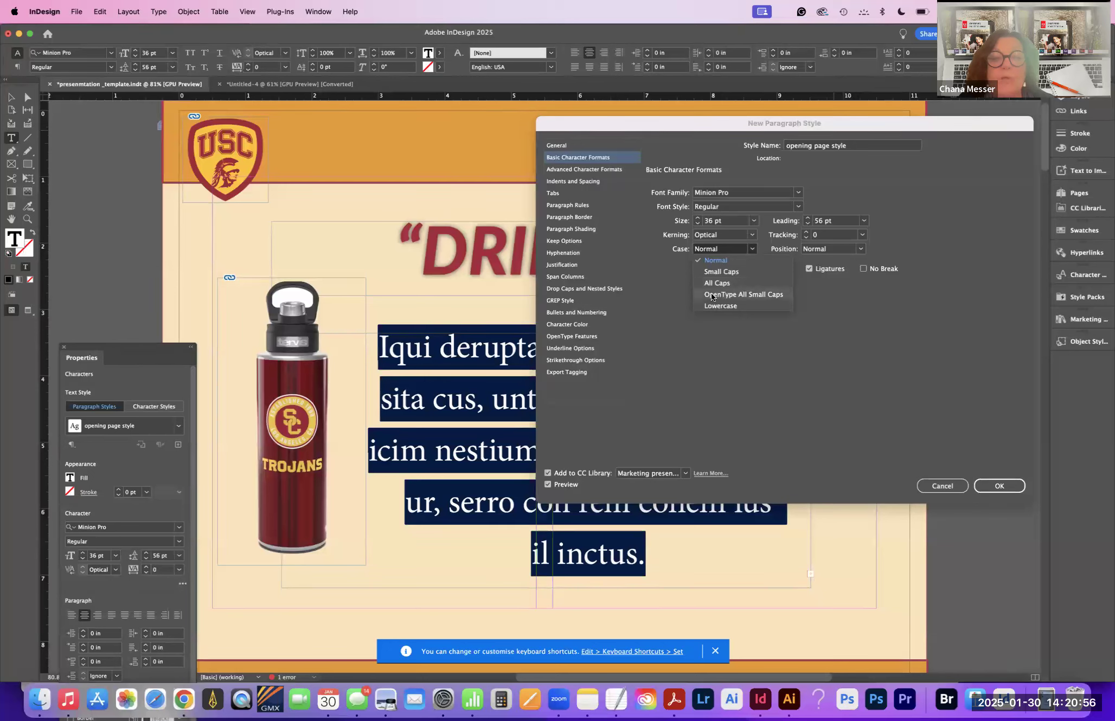
click(896, 336)
click(860, 250)
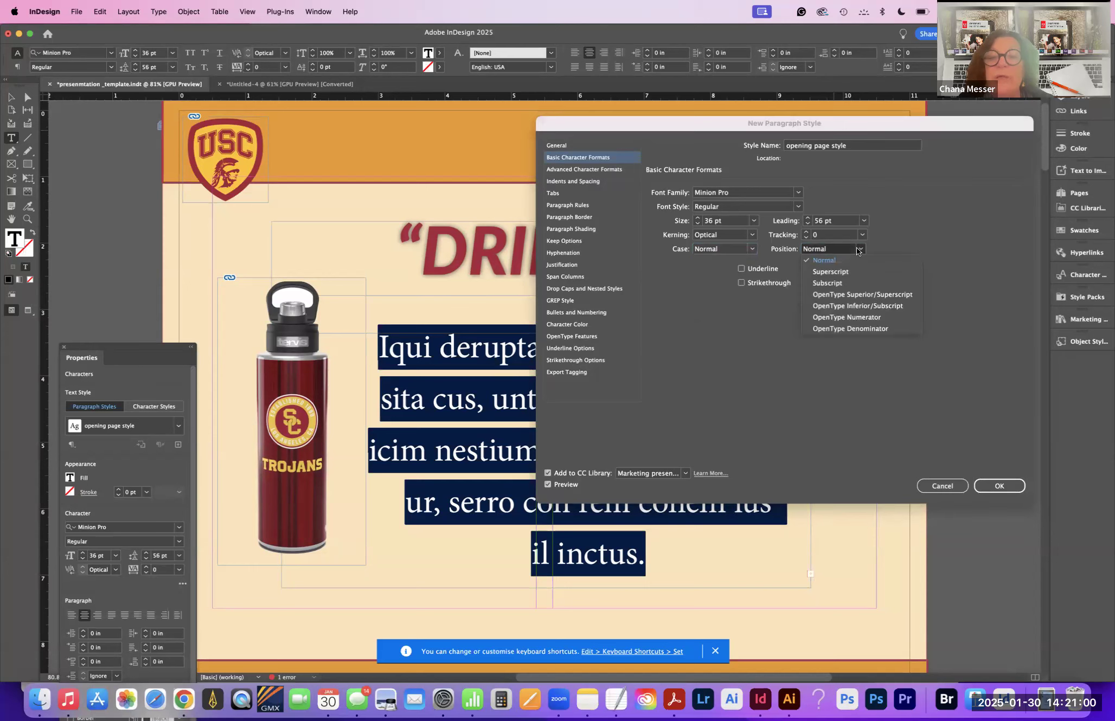
click(859, 249)
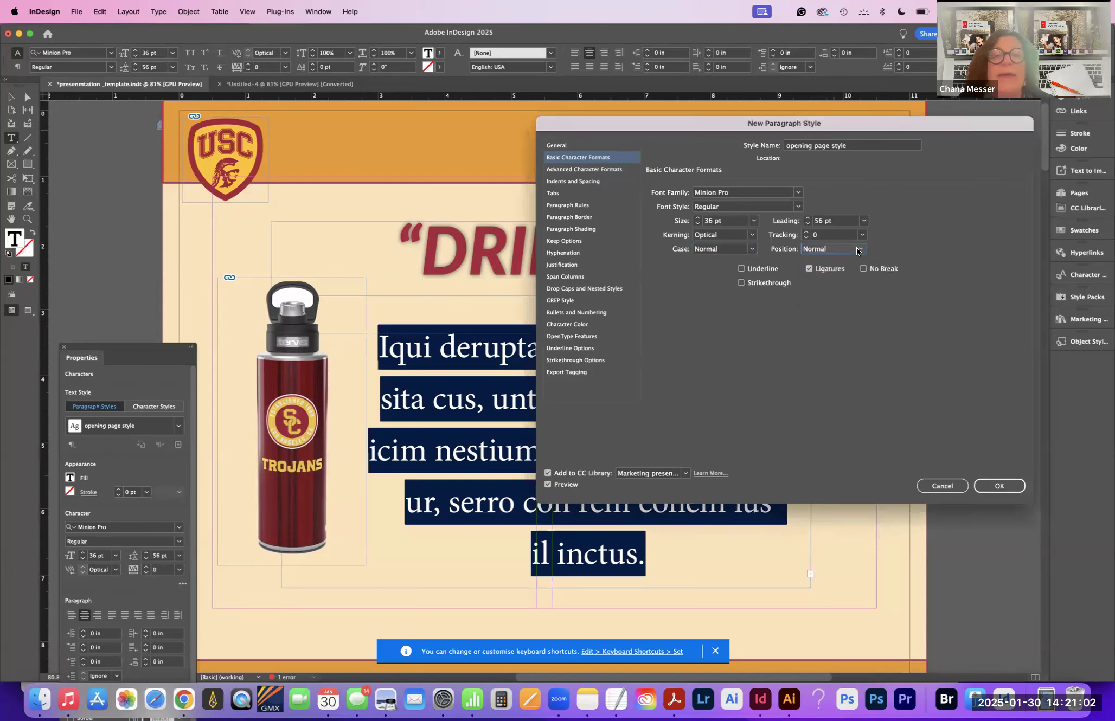
click(564, 168)
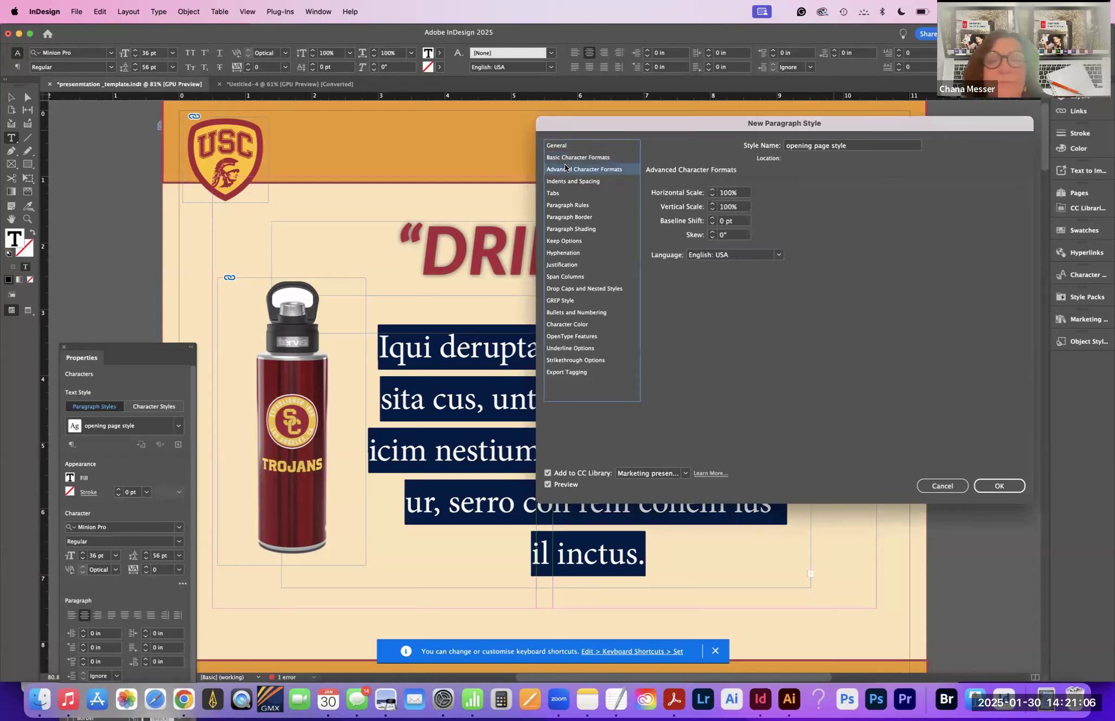
click(567, 183)
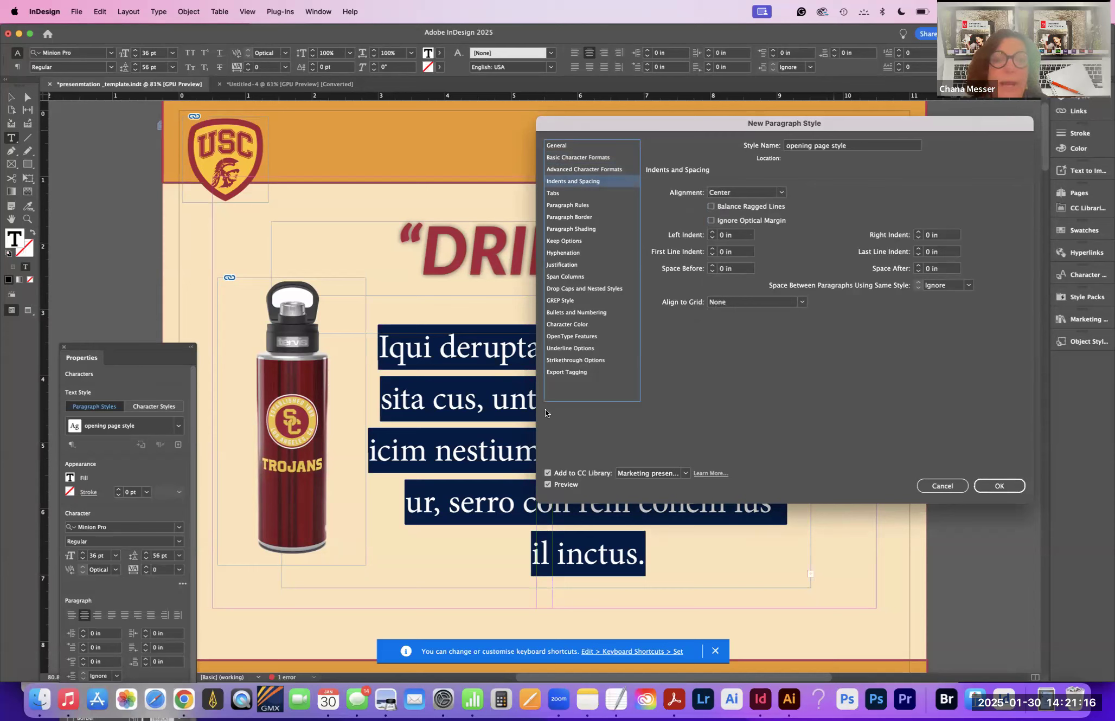
Step: Set the style's character color to the orange C=13 M=68 Y=100 K=2 swatch from Muted_Theme and create the style
click(567, 325)
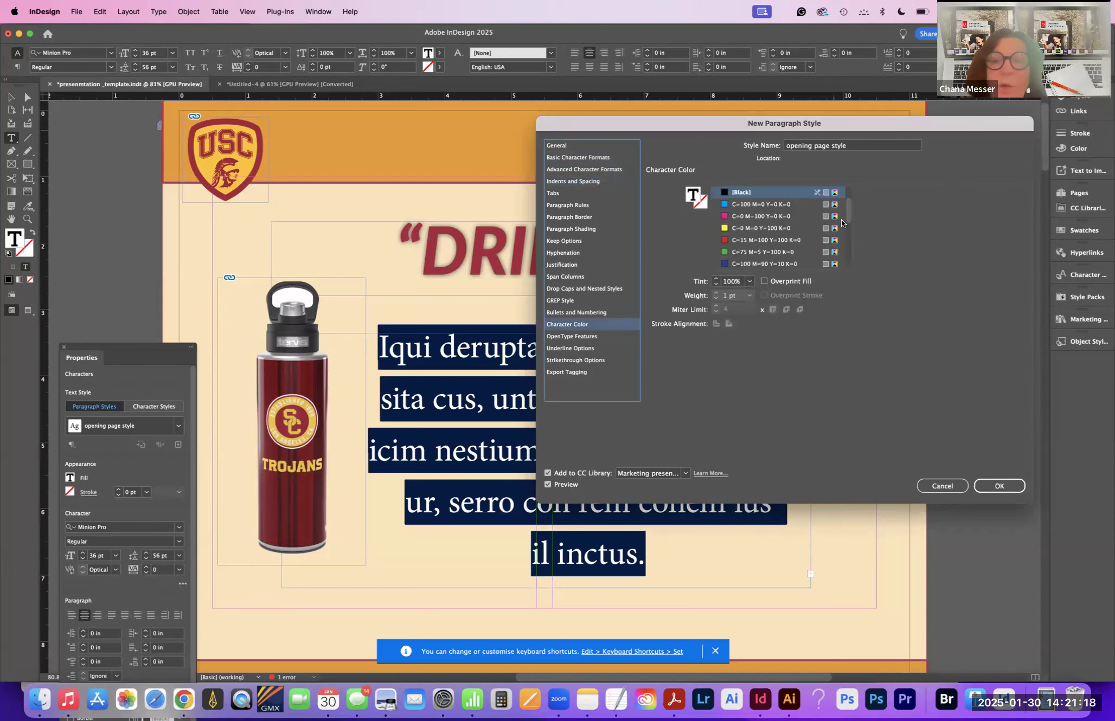
drag(848, 220, 851, 292)
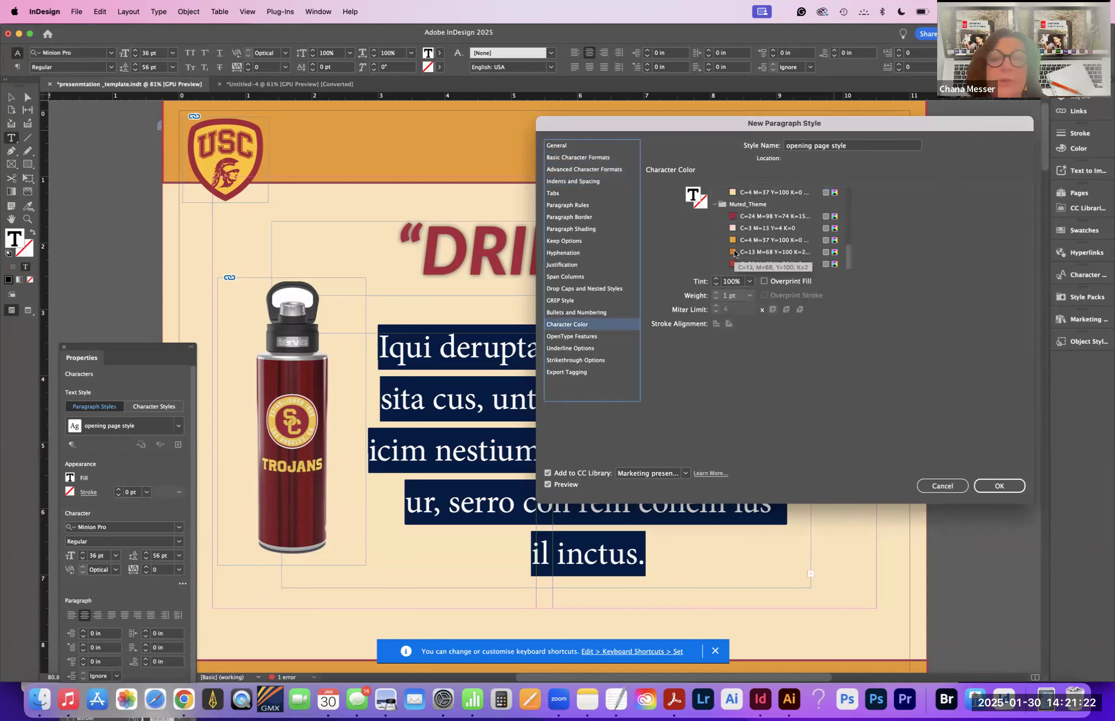
scroll(749, 261, up, 5)
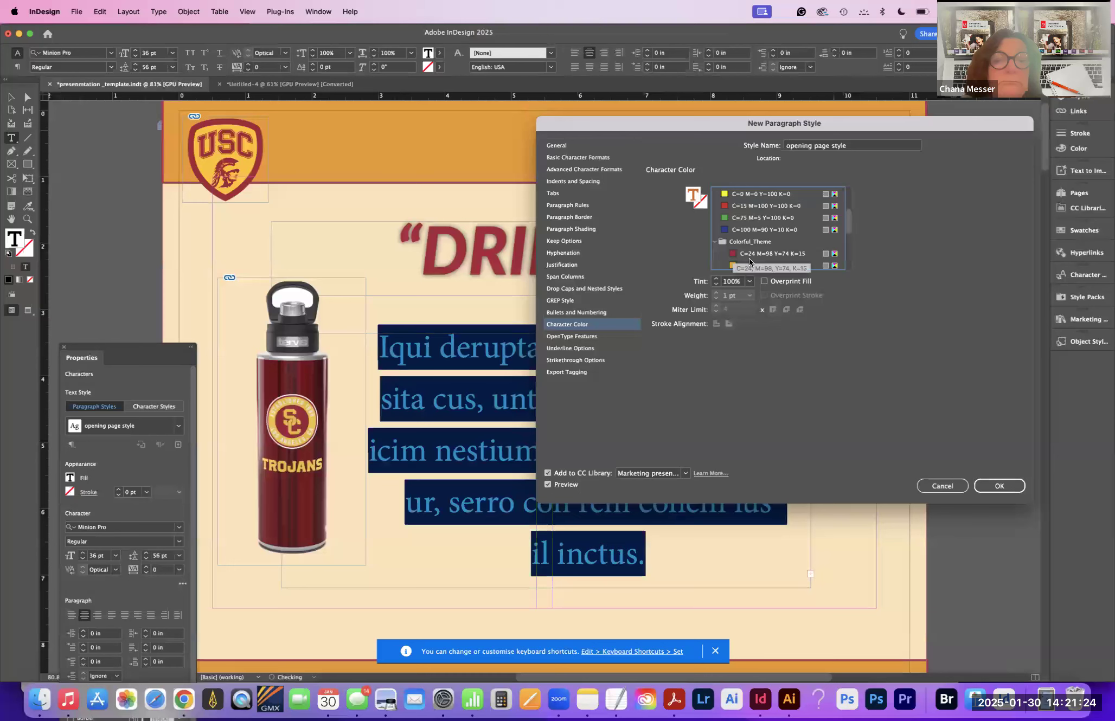
click(983, 486)
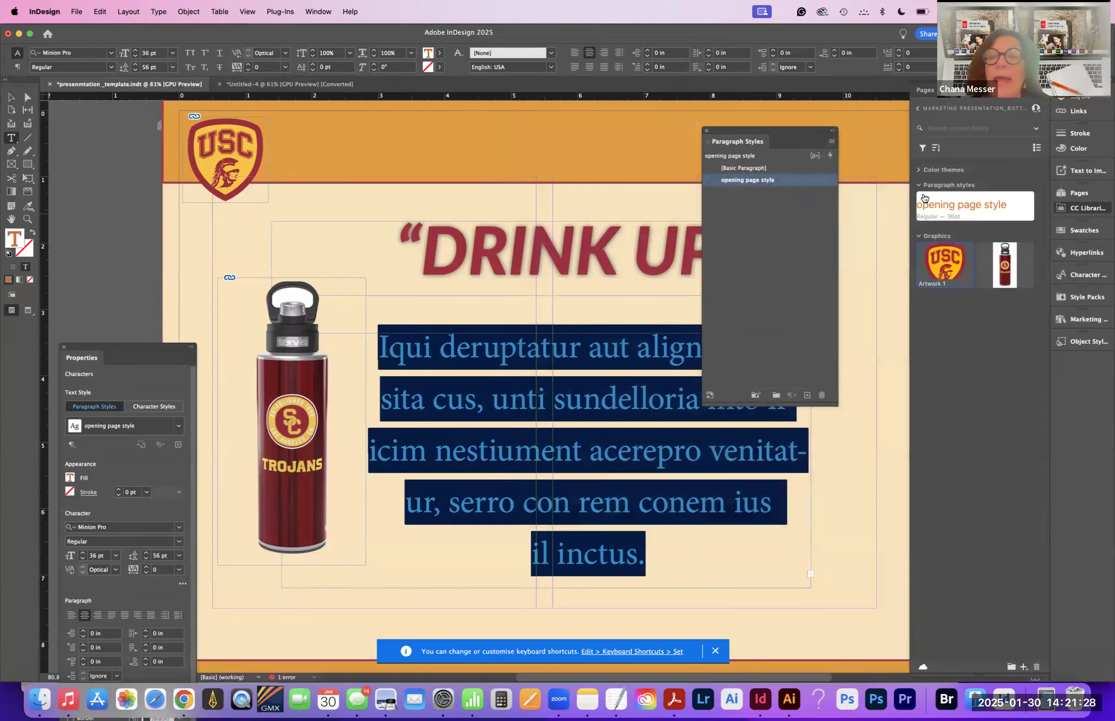
mouse_move(957, 218)
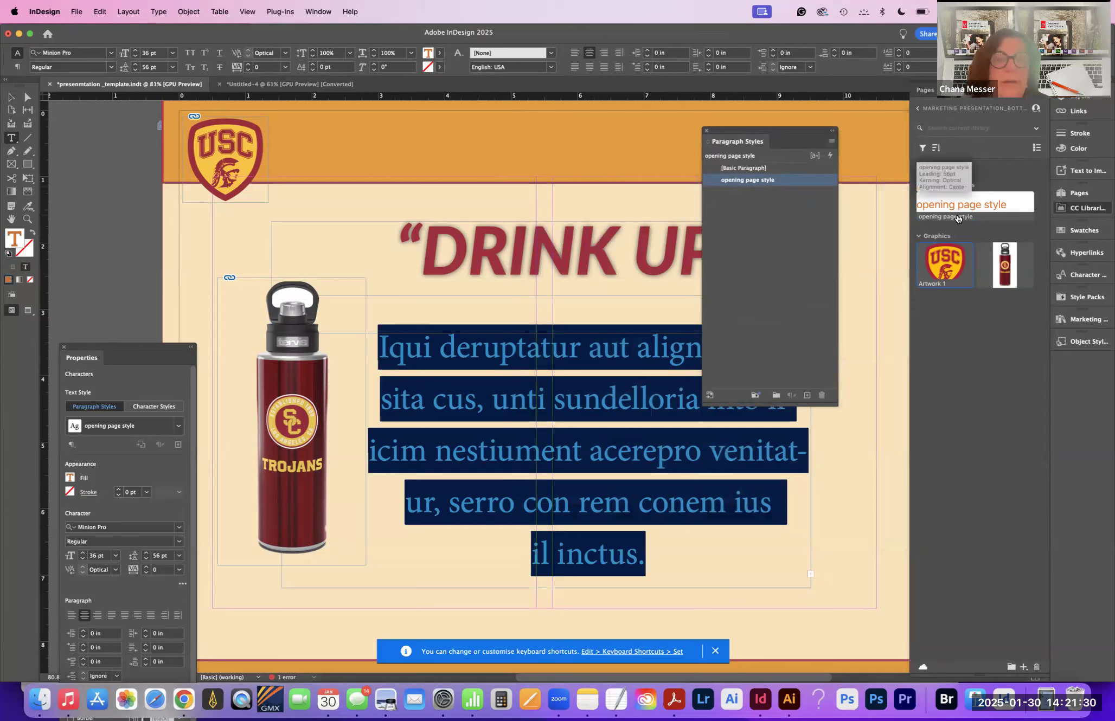
Step: Dock the Paragraph Styles panel back among the collapsed panels and save the template
click(11, 97)
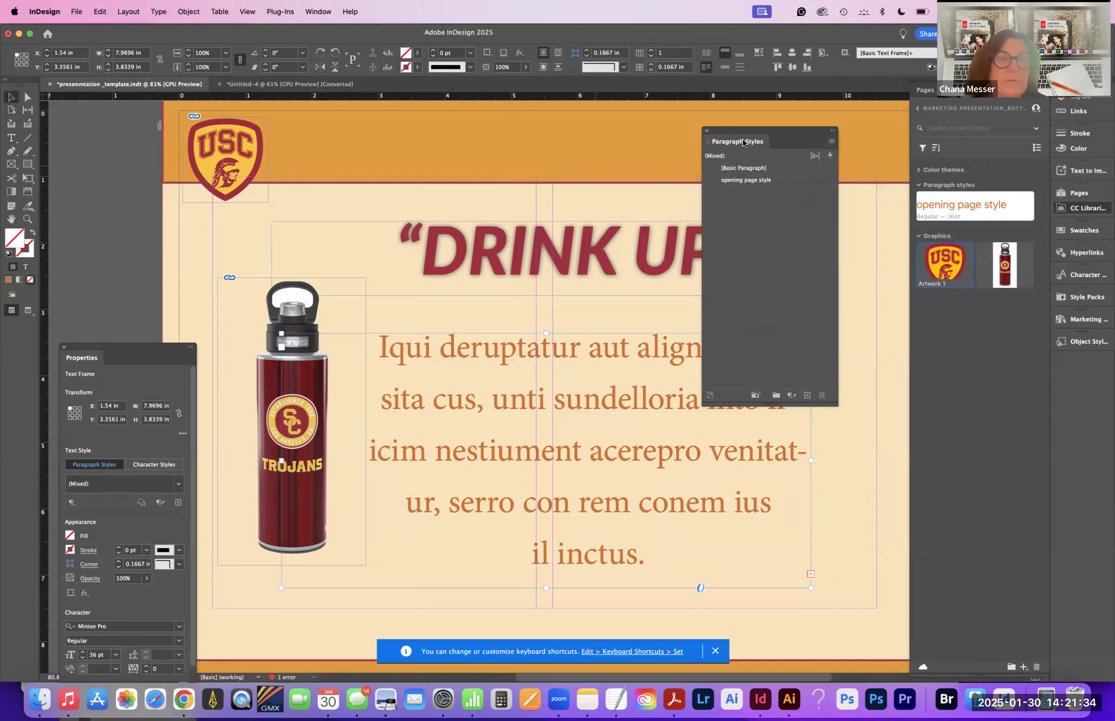
drag(730, 130, 835, 184)
drag(1011, 284, 1075, 330)
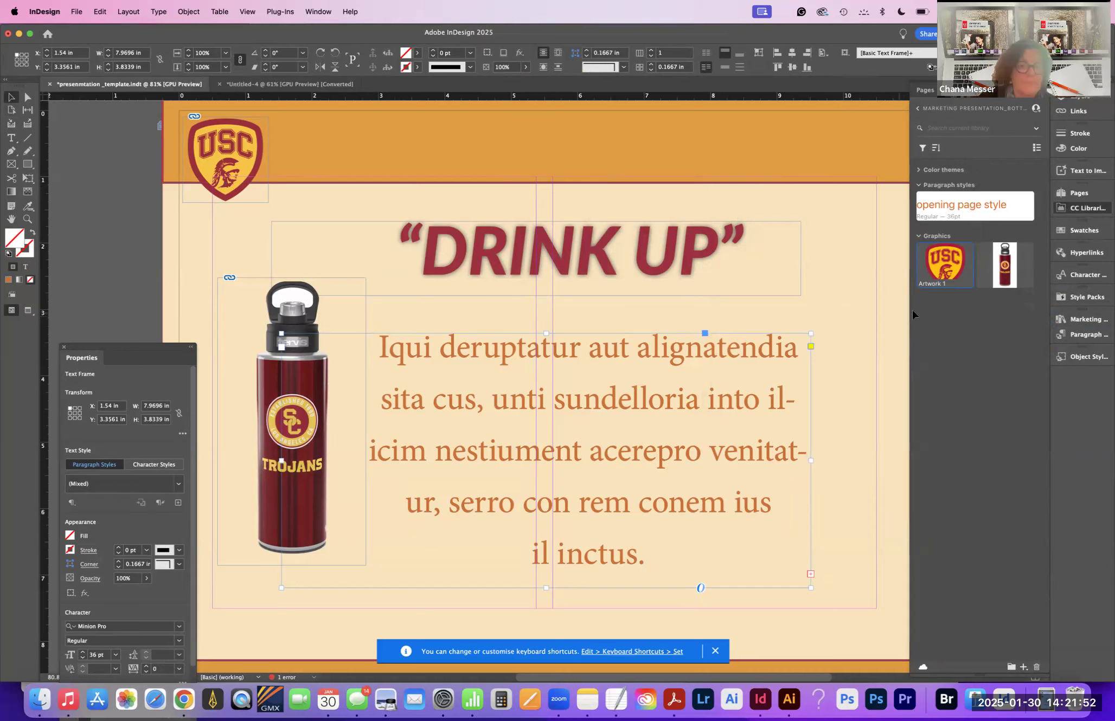
key(super+s)
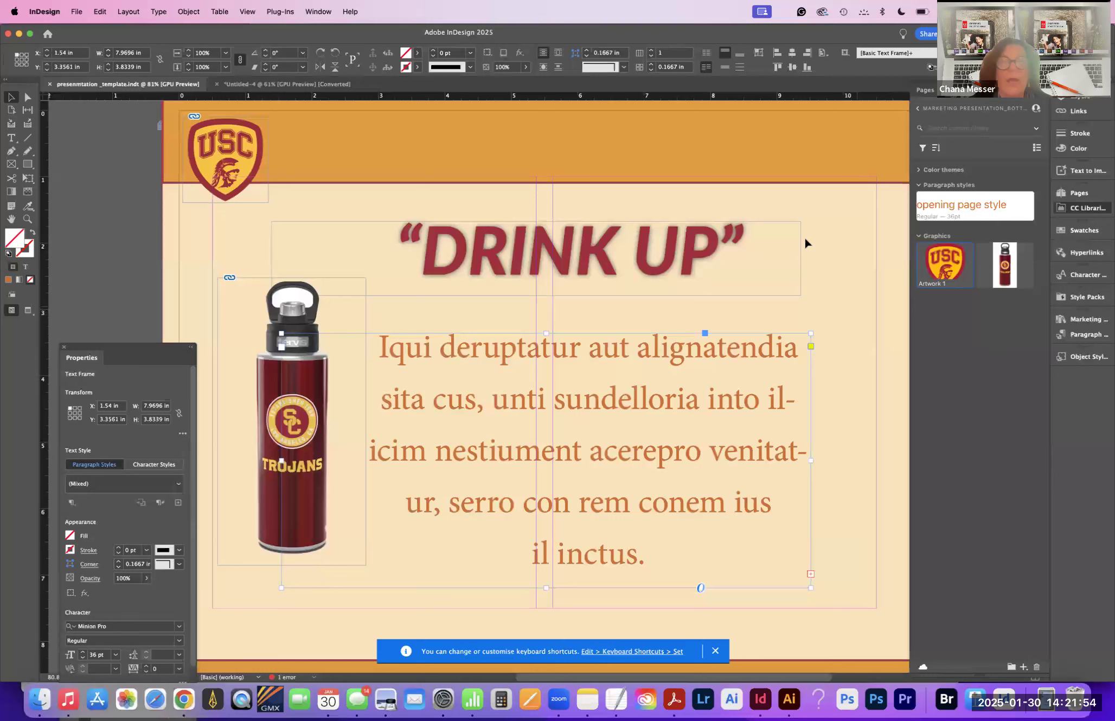
Step: Dock the floating Properties panel at the outer edge of the workspace beside the tools
click(1077, 97)
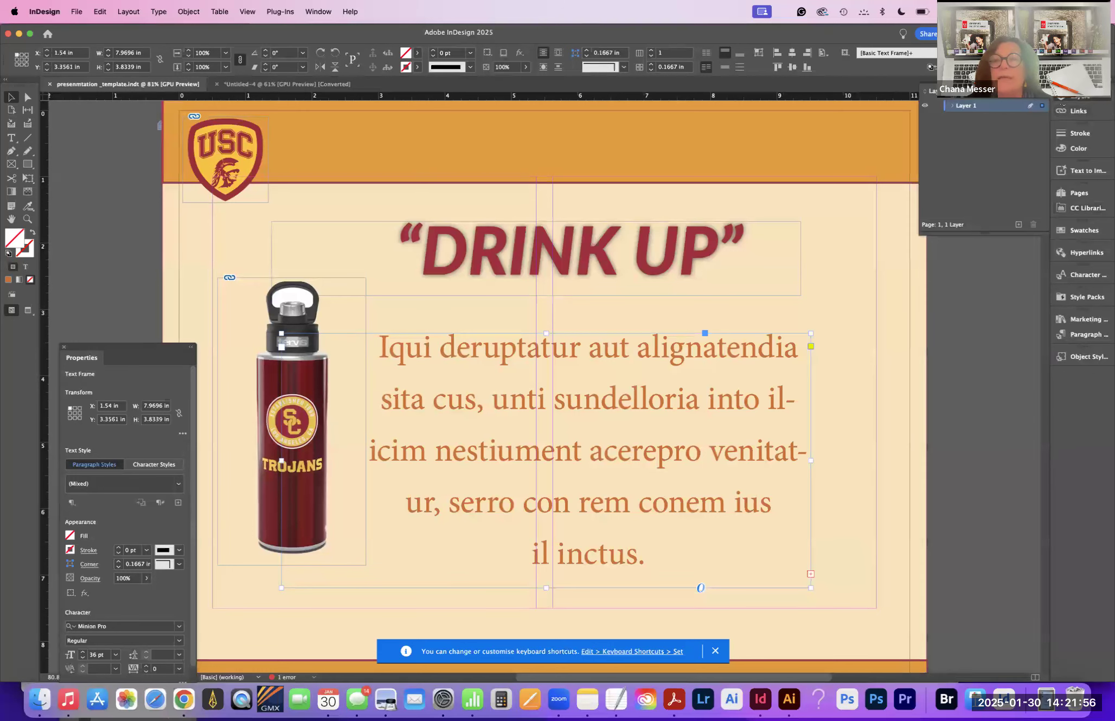
click(1063, 103)
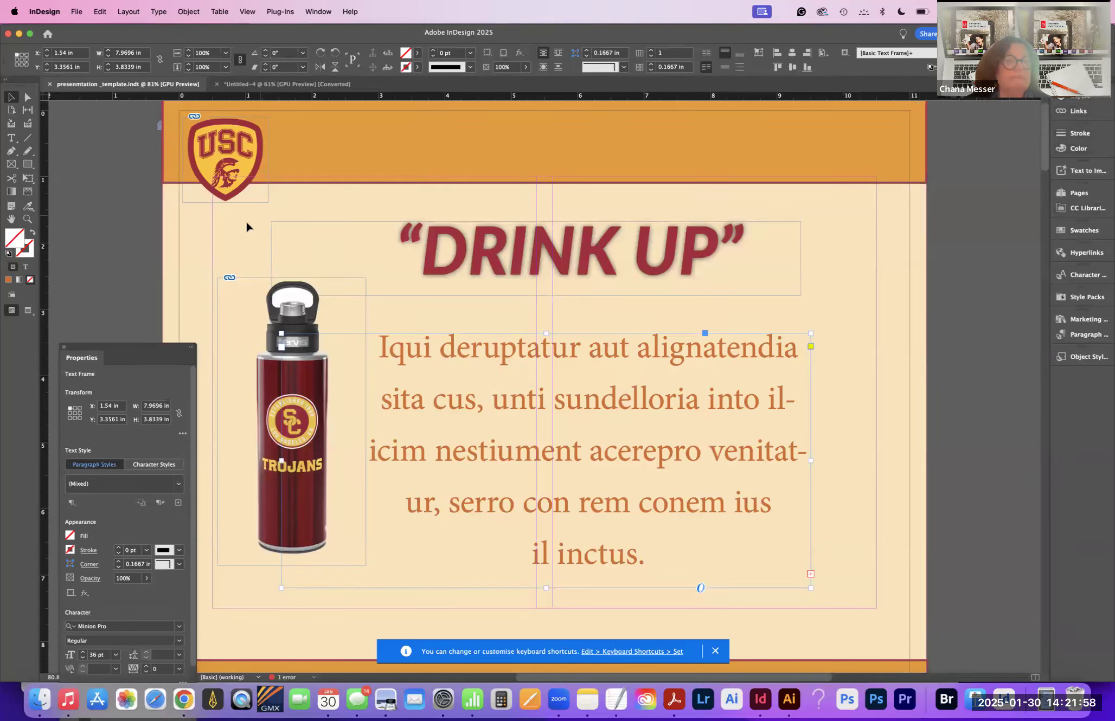
drag(65, 346, 6, 326)
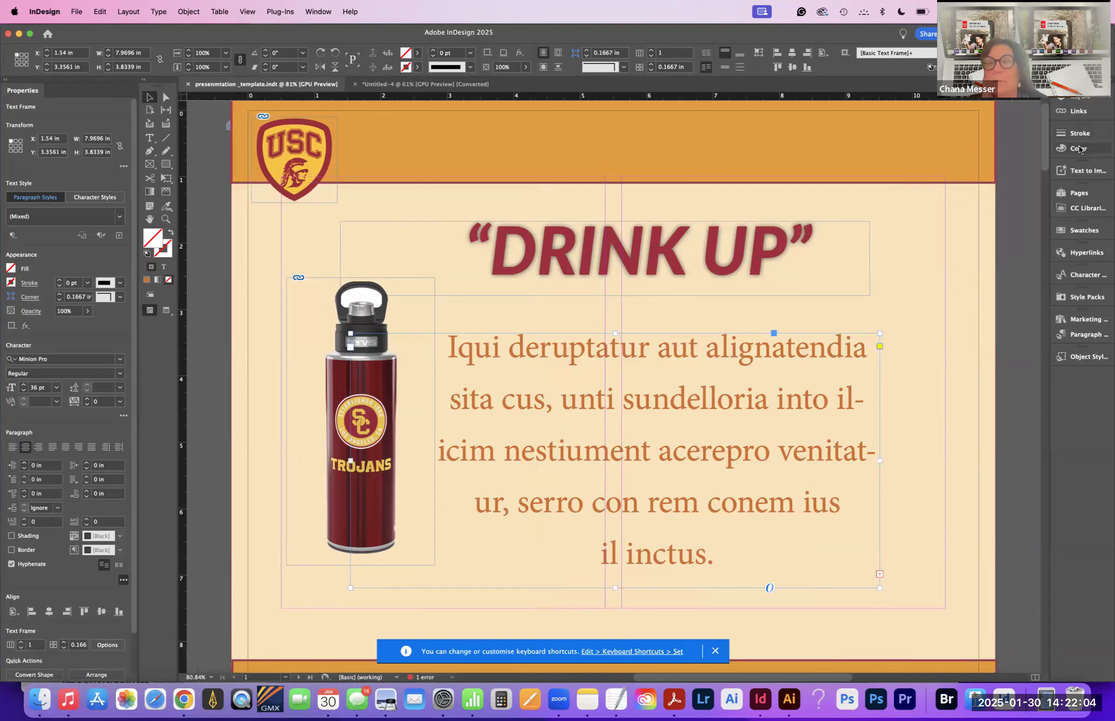
Step: Go to page 2 and zoom out to 50% to show the whole page
click(1079, 193)
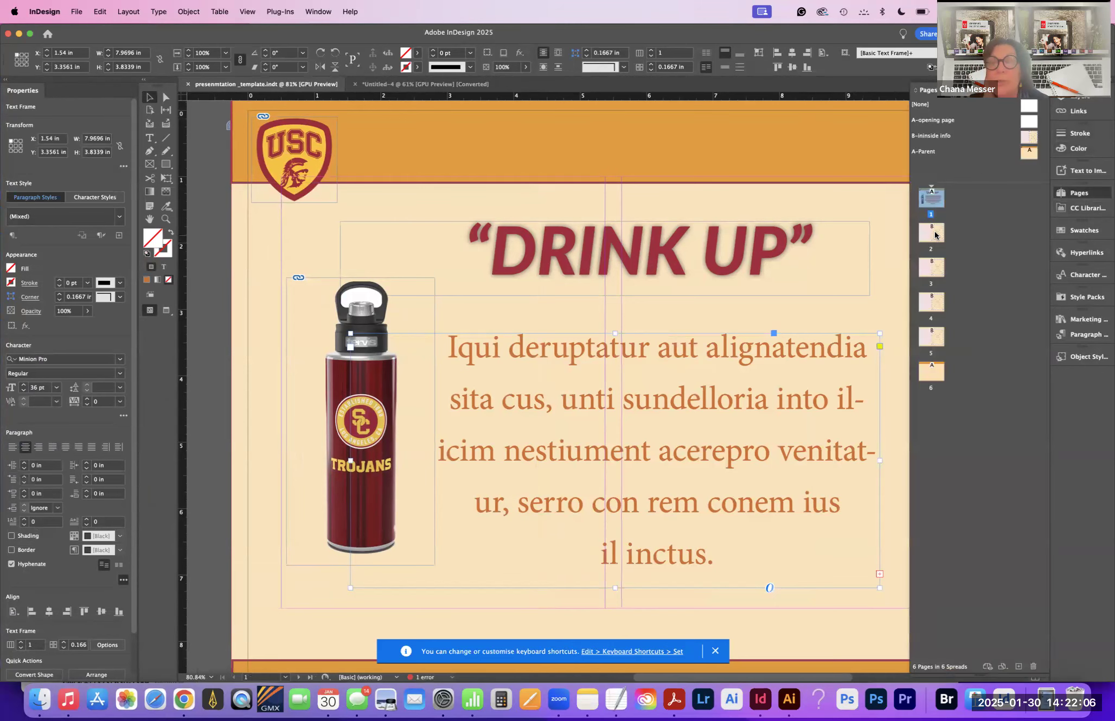
double_click(935, 233)
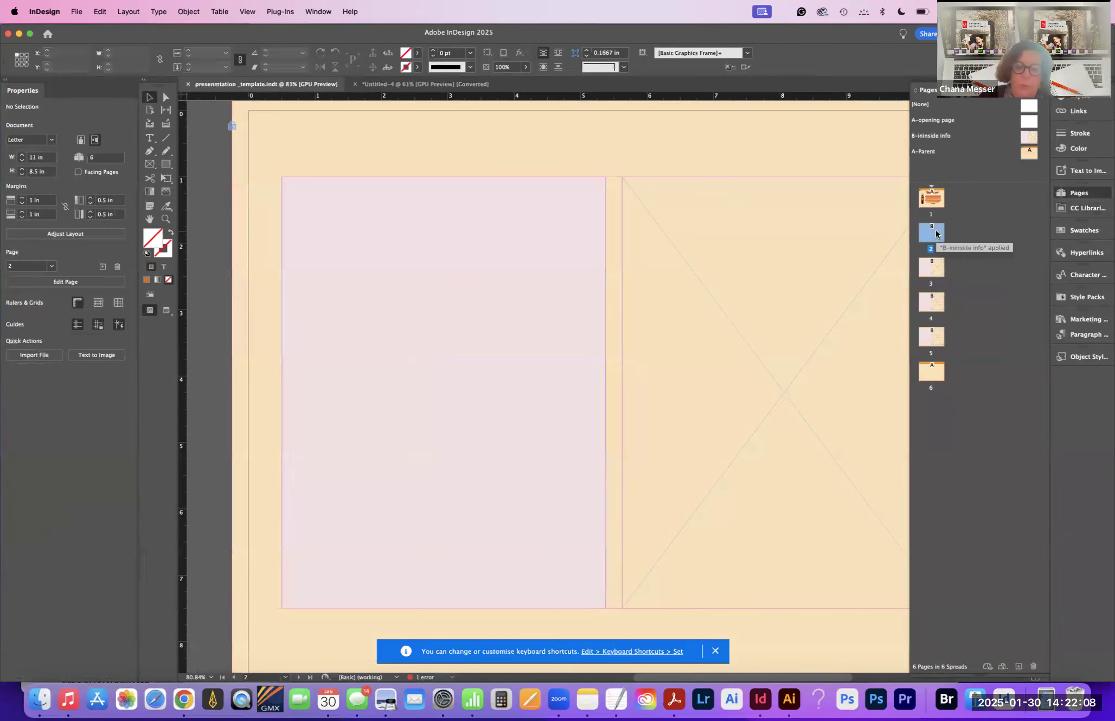
key(super+minus)
key(super+minus)
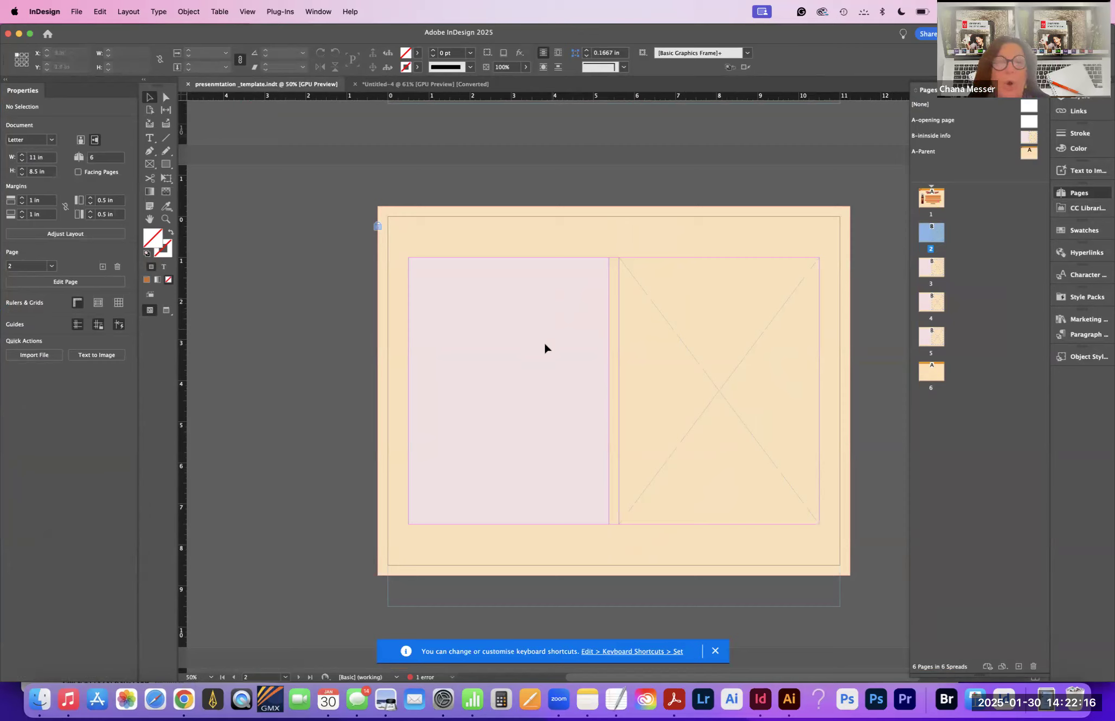
Step: Try to override all parent page items with the "B-ininside info" parent selected
click(152, 138)
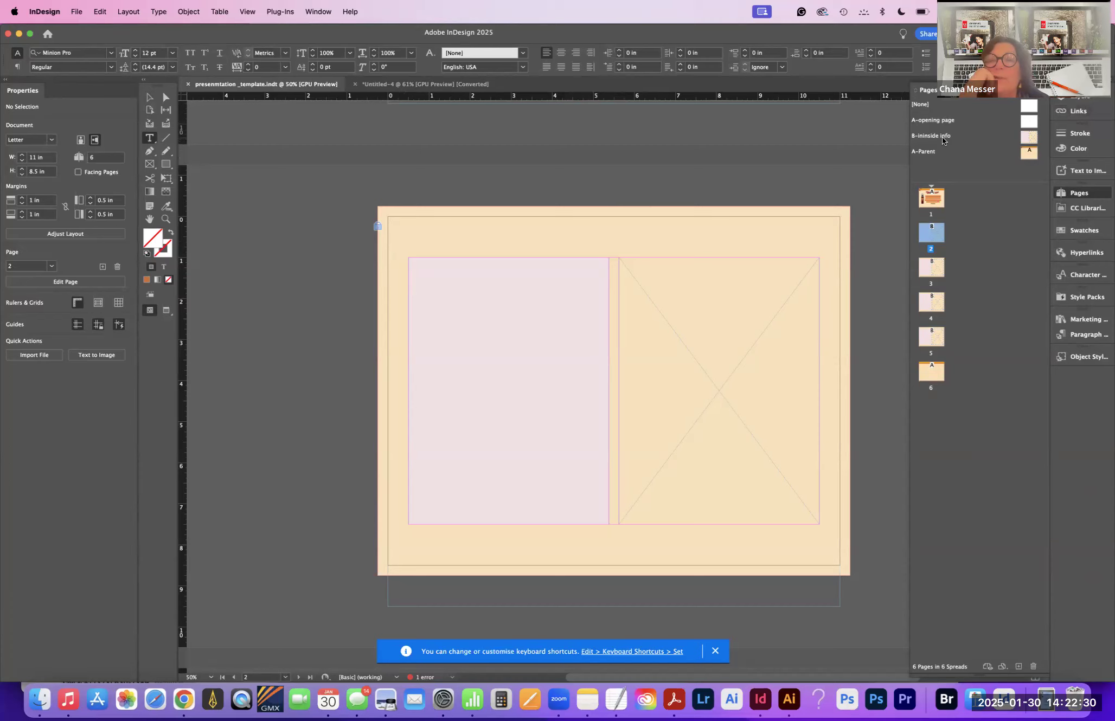
click(1029, 137)
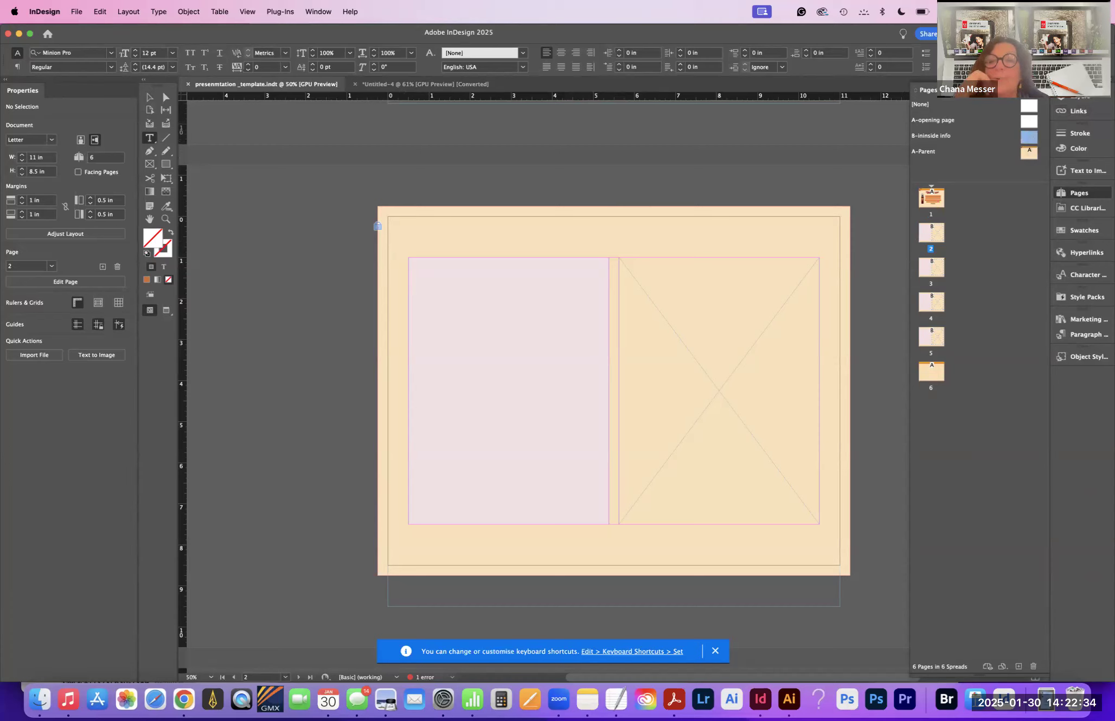
click(1041, 90)
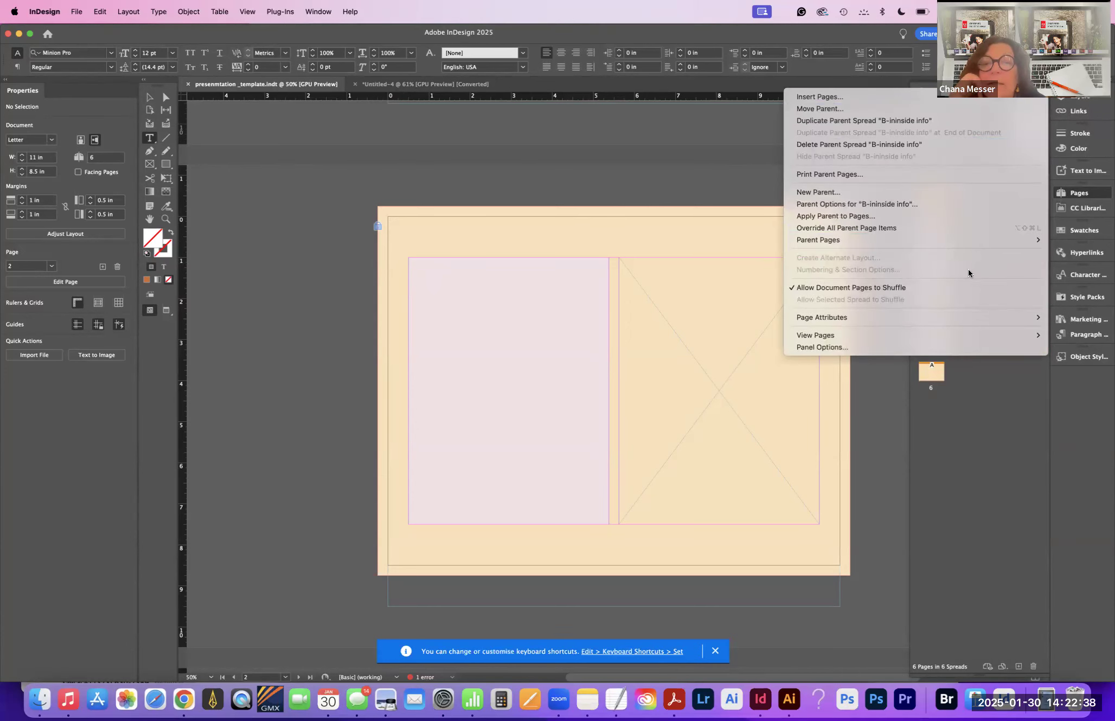
click(923, 227)
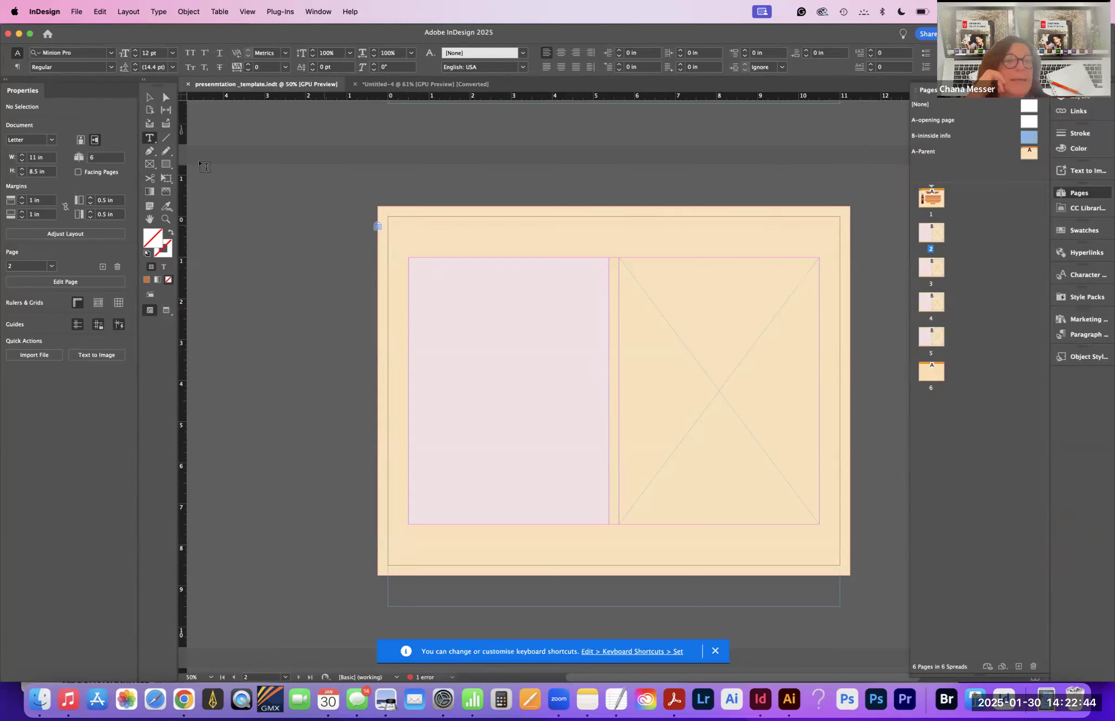
Step: Override the parent's text frame and the adjacent picture frame on page 2 so both are editable
click(149, 97)
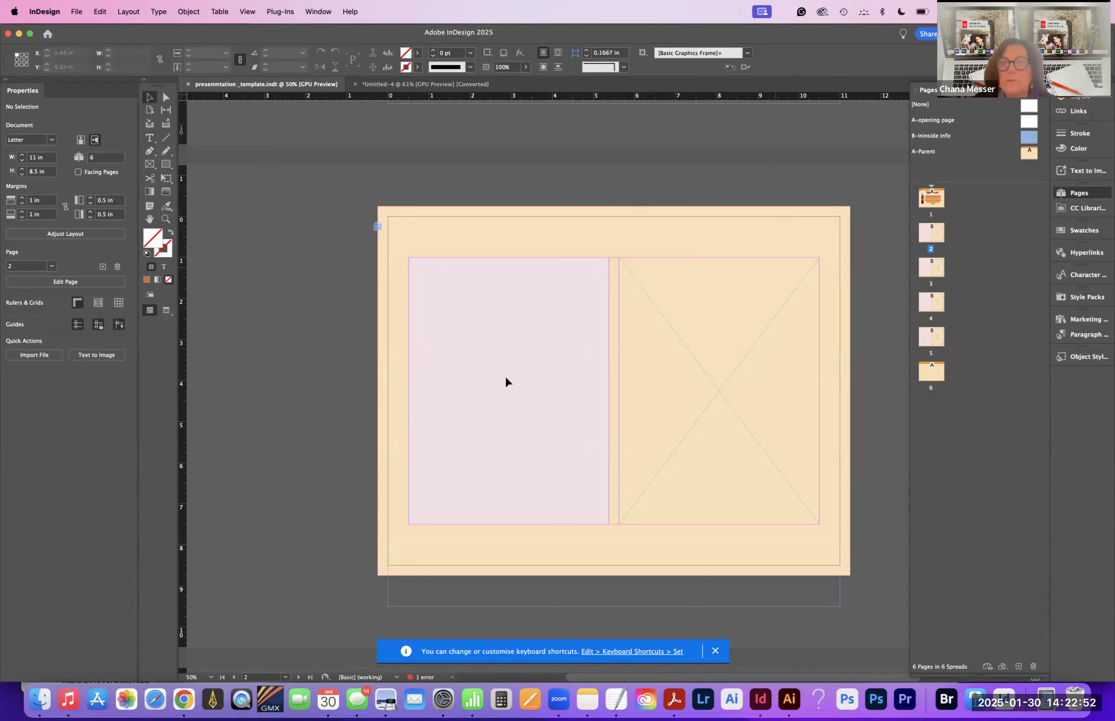
click(519, 442)
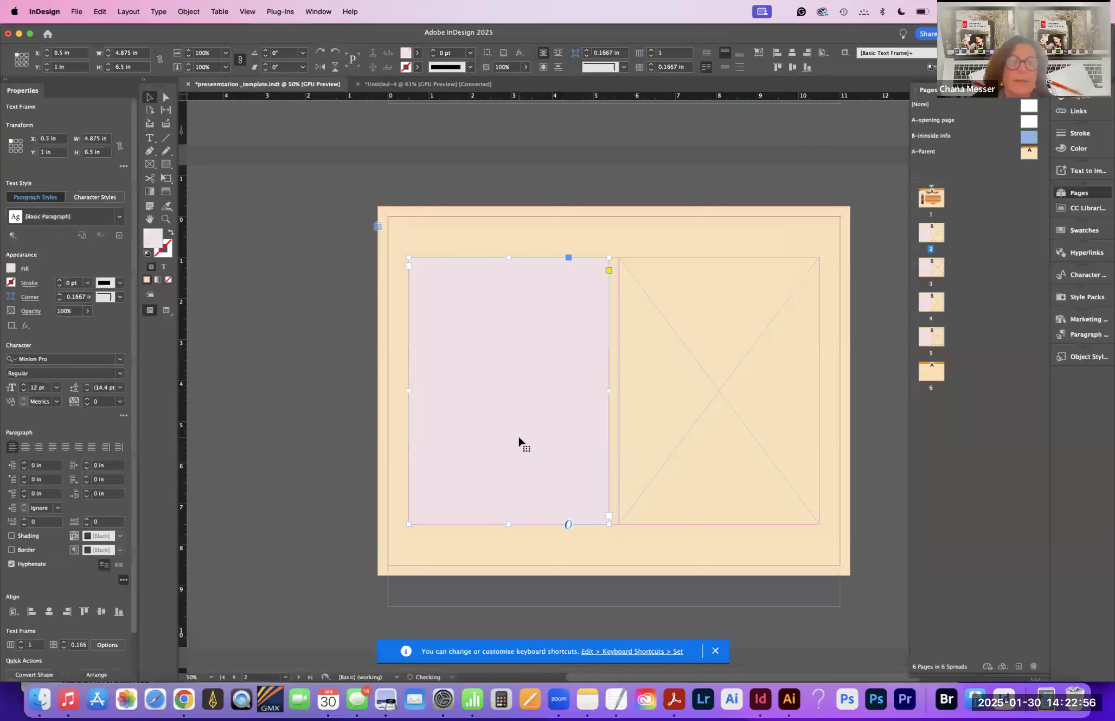
shift+click(690, 456)
click(461, 448)
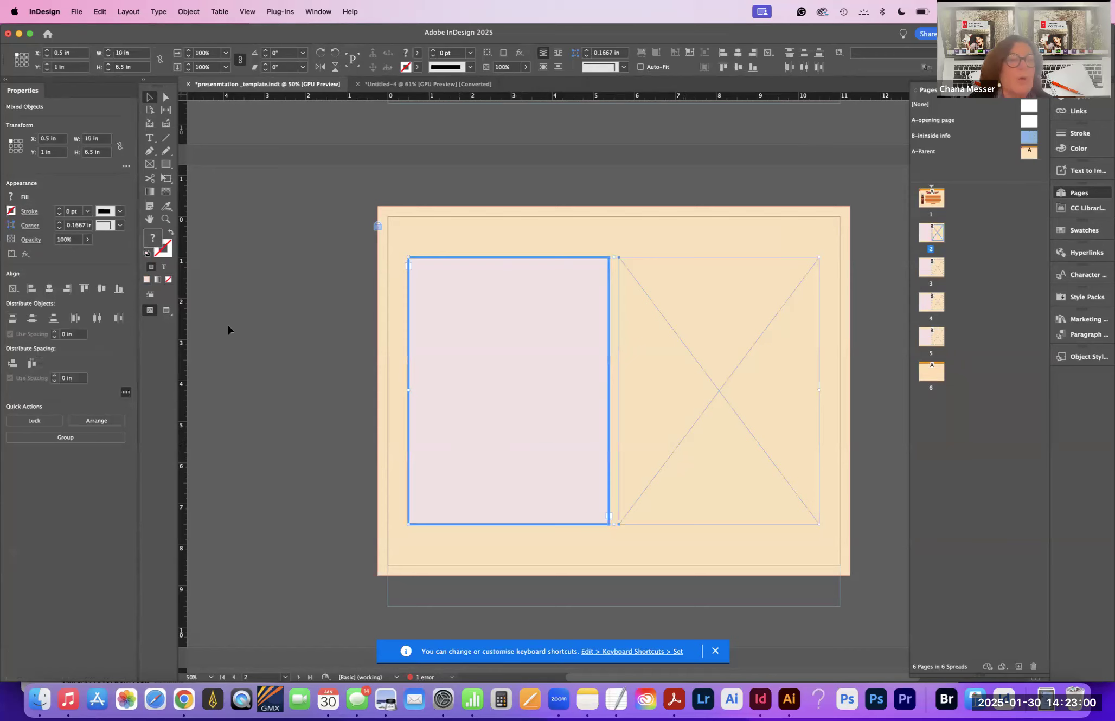
Step: Fill the text frame on page 2 with placeholder text
click(426, 267)
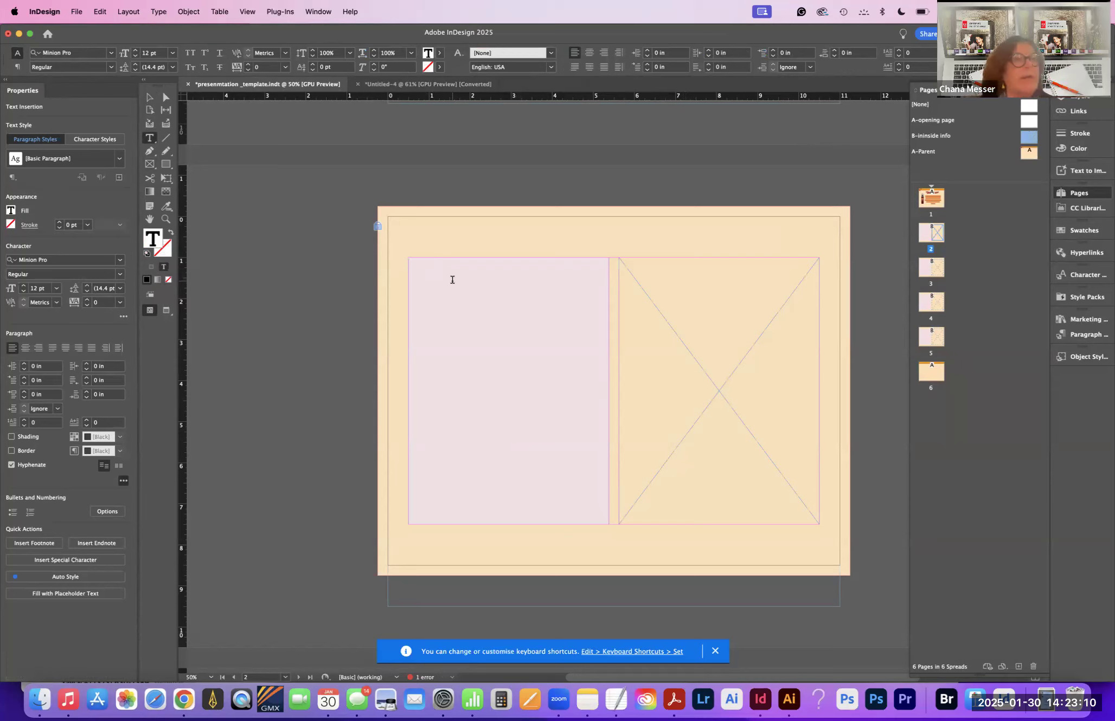
click(158, 12)
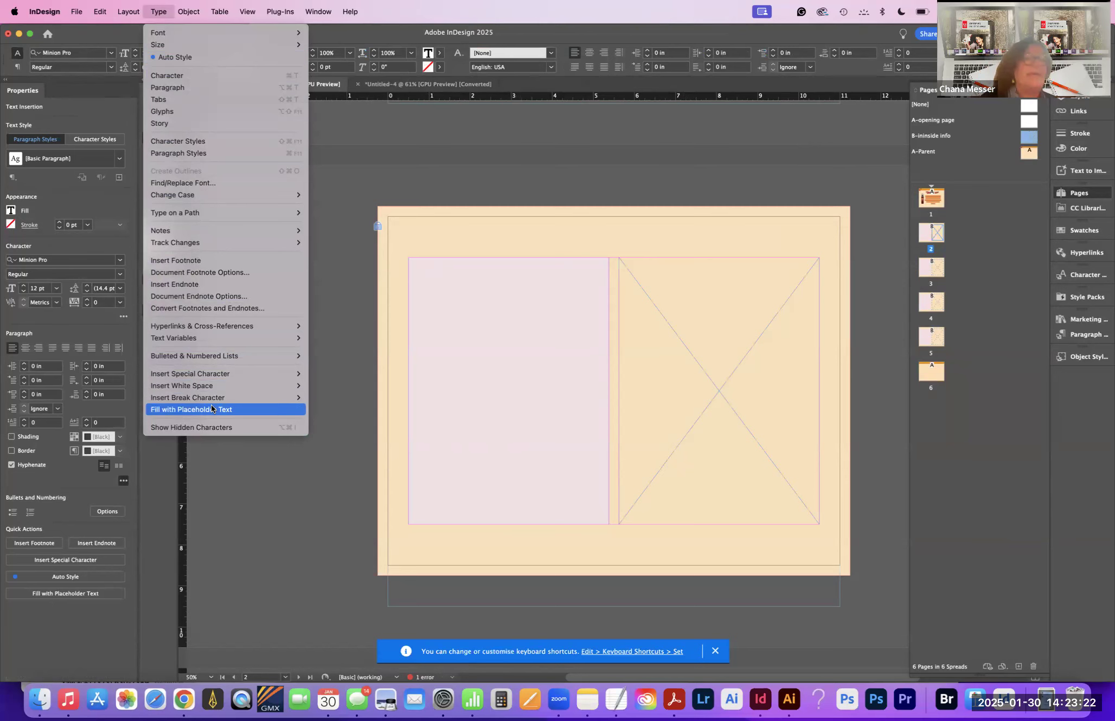
click(212, 409)
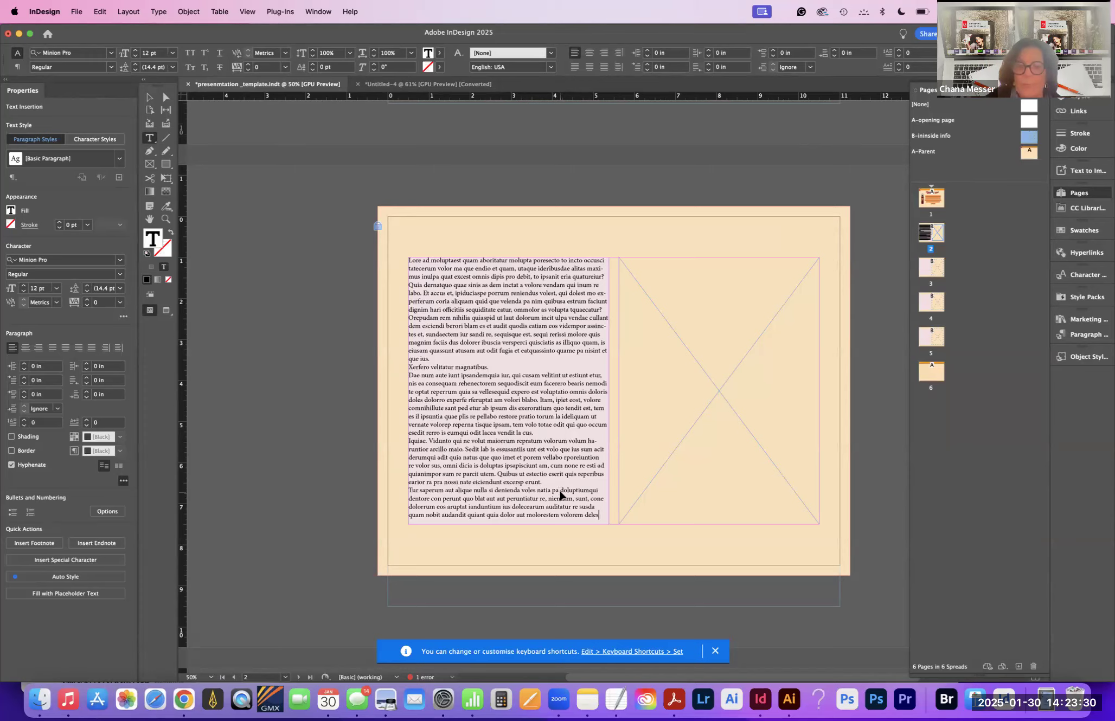
Step: Set all the placeholder text in page 2's text frame to 16 pt Semibold
key(super+equal)
click(149, 98)
scroll(452, 302, up, 6)
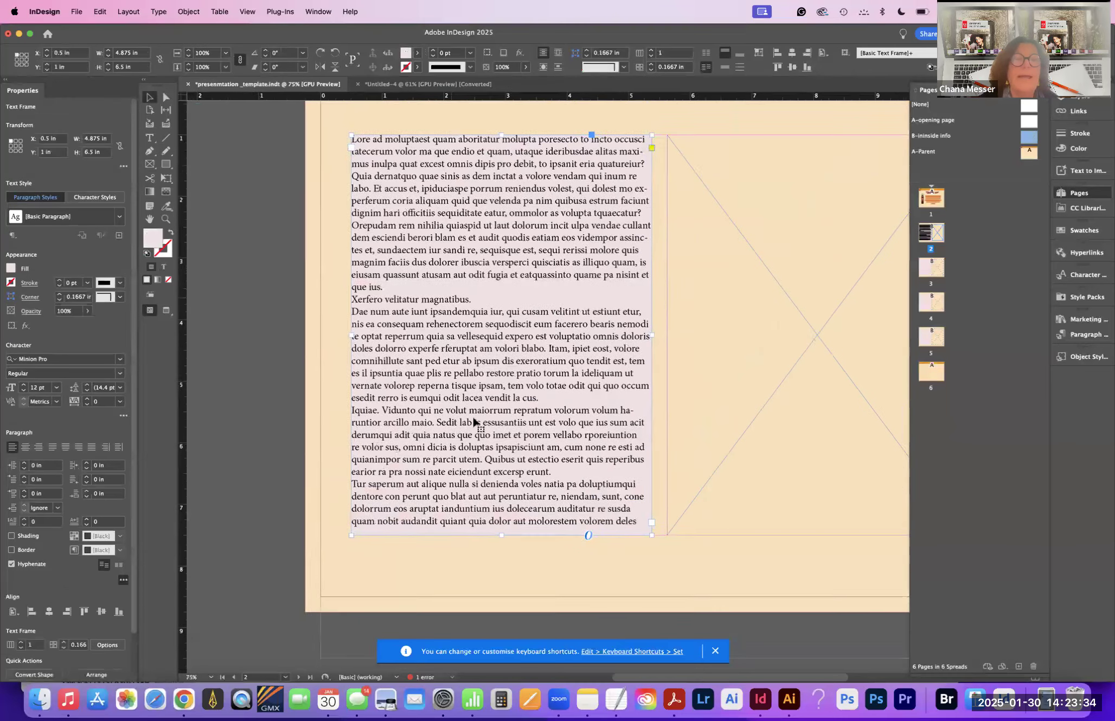
click(150, 138)
click(386, 207)
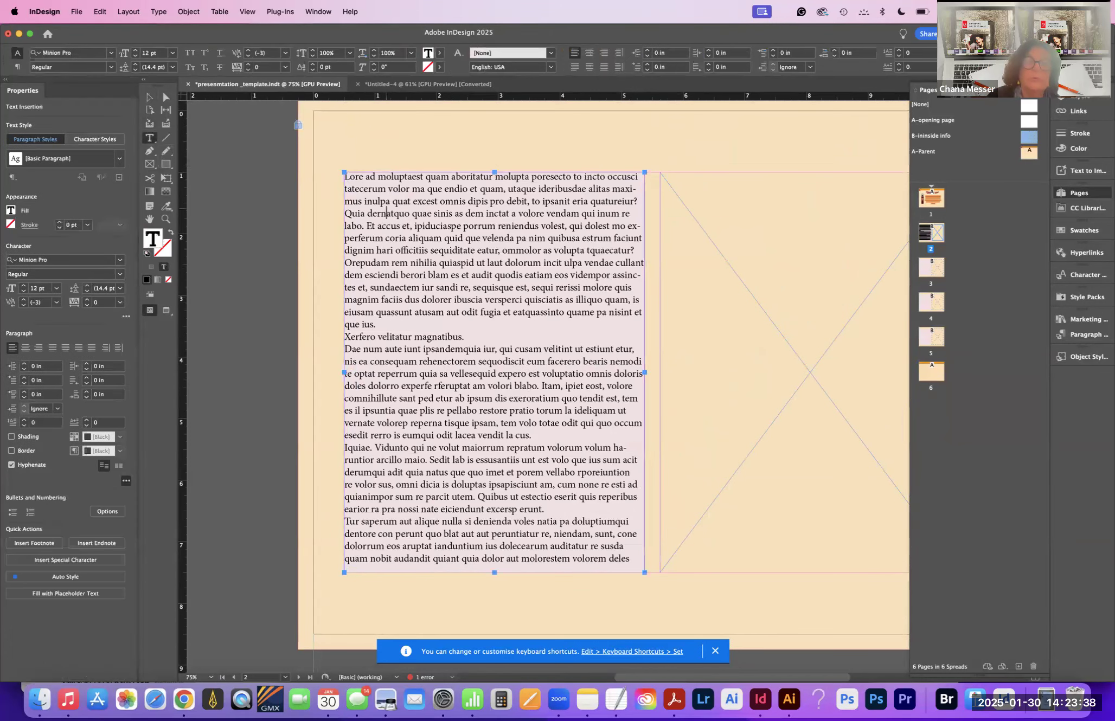
key(super+a)
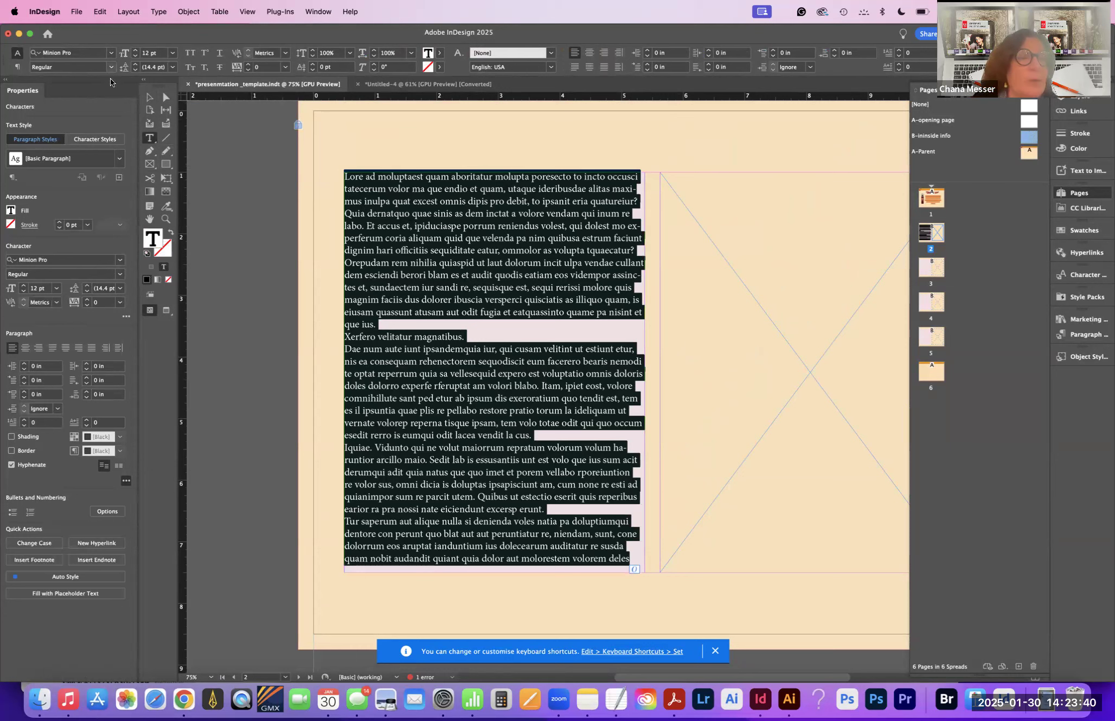
click(135, 56)
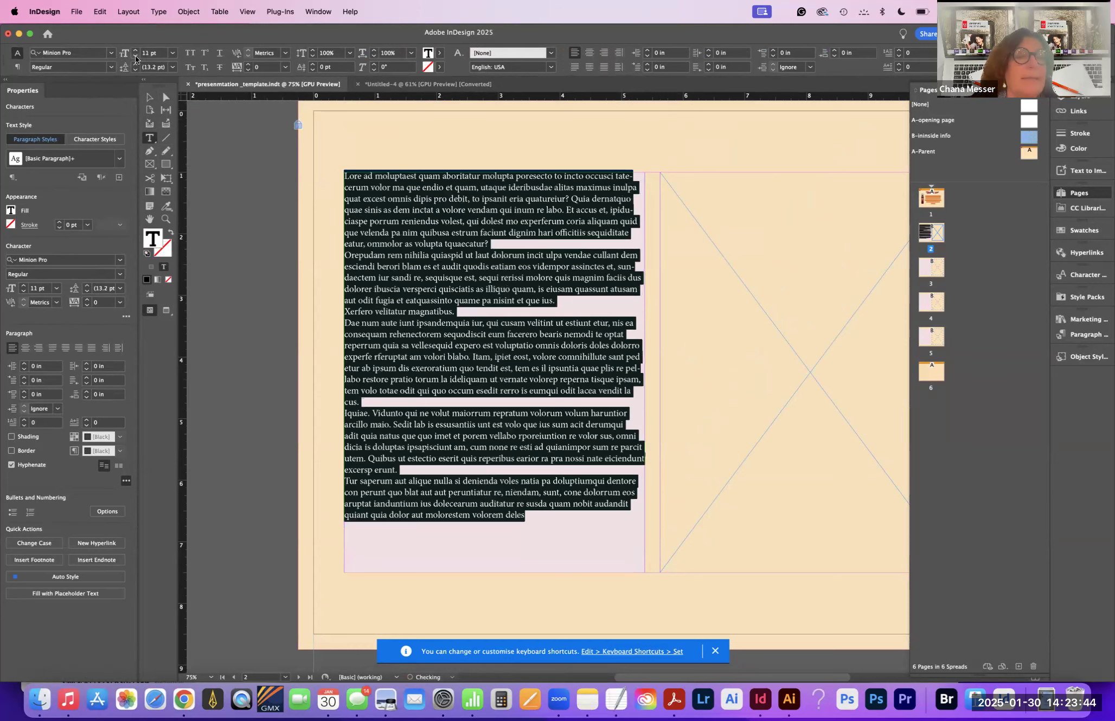
click(135, 50)
click(135, 50)
click(135, 50)
click(135, 50)
click(135, 50)
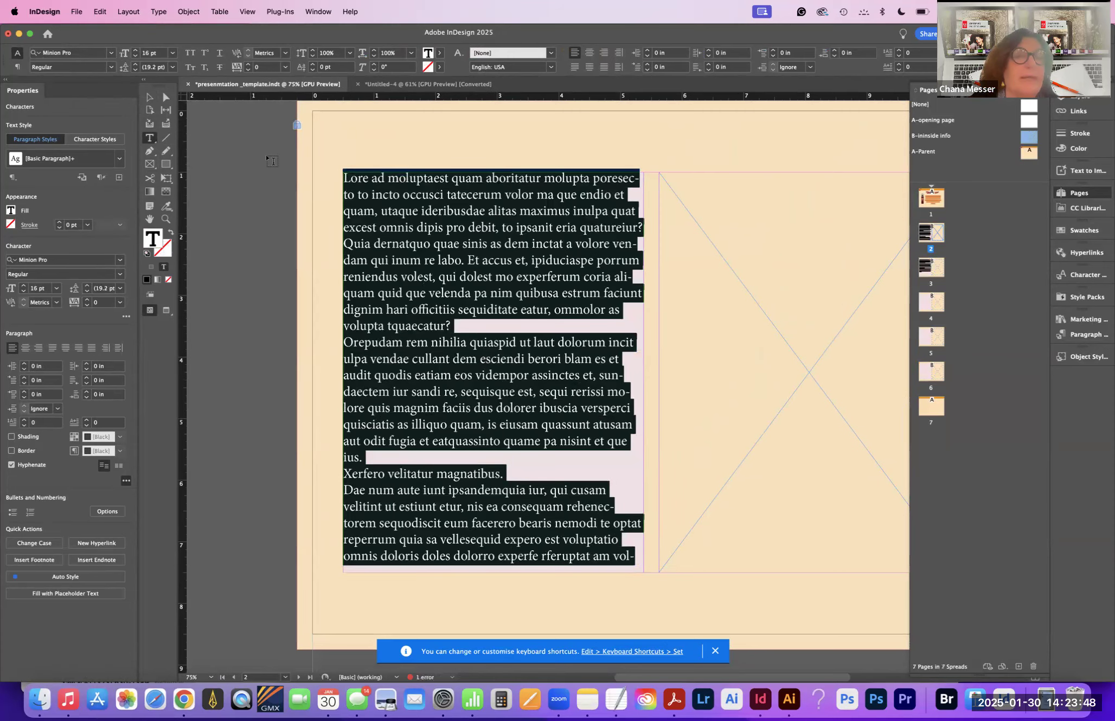
click(110, 67)
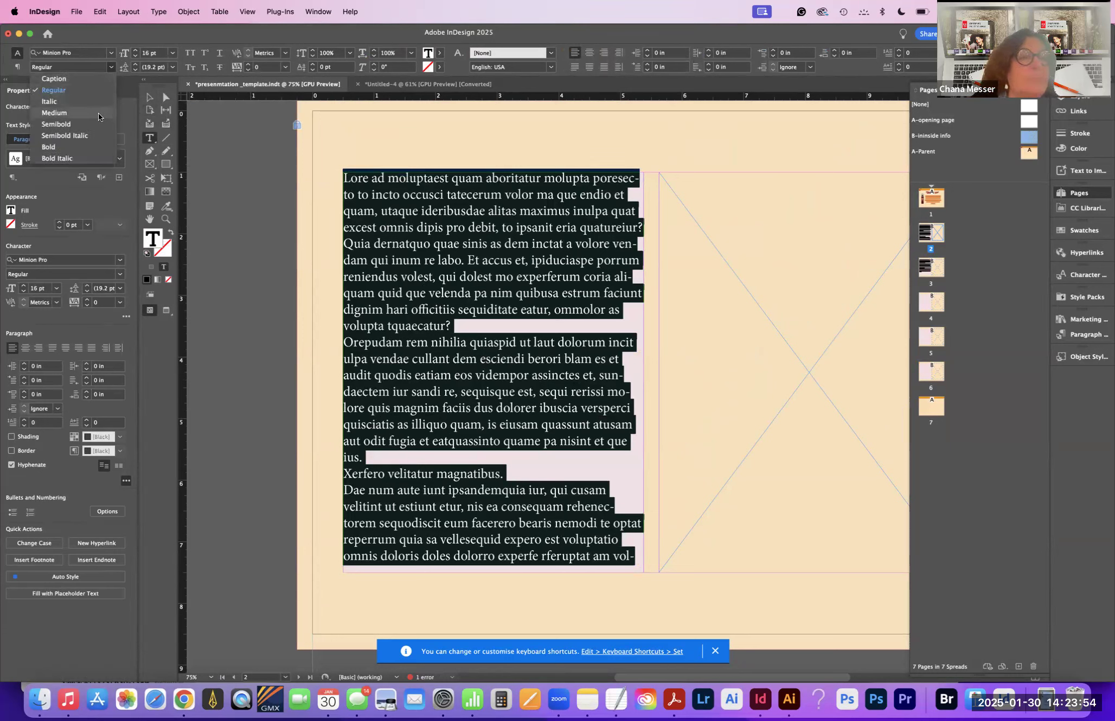
click(89, 122)
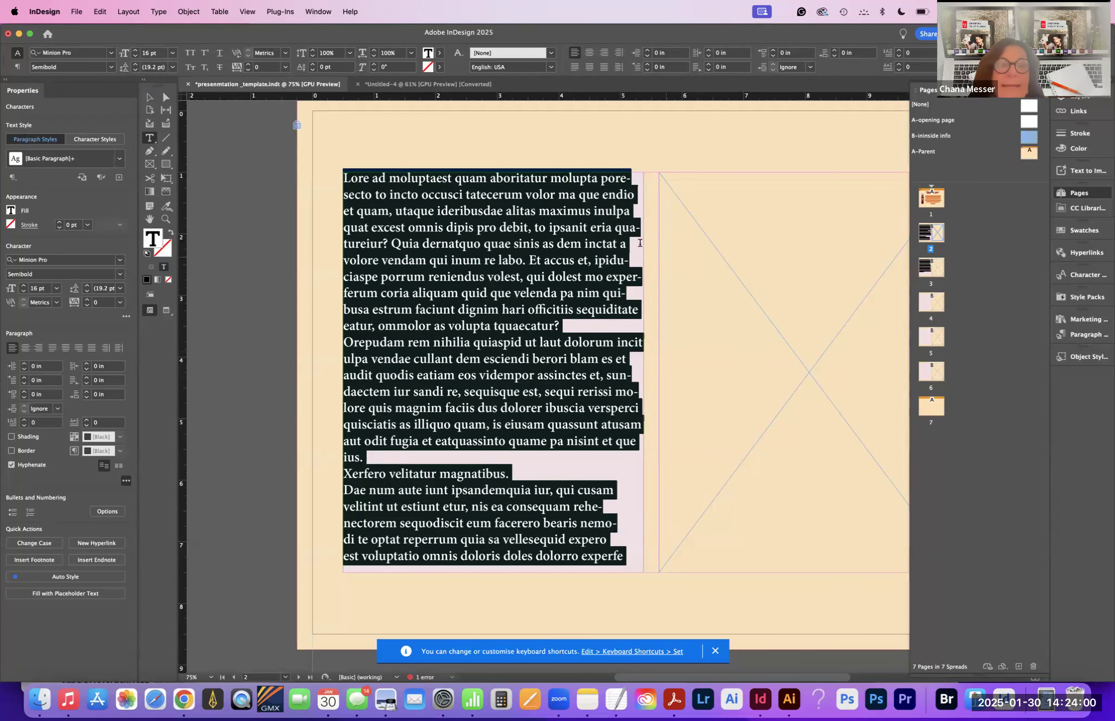
Step: Split the placeholder text into more paragraphs with breaks after "dem inctat a" and "assinctes et, sun"
click(630, 245)
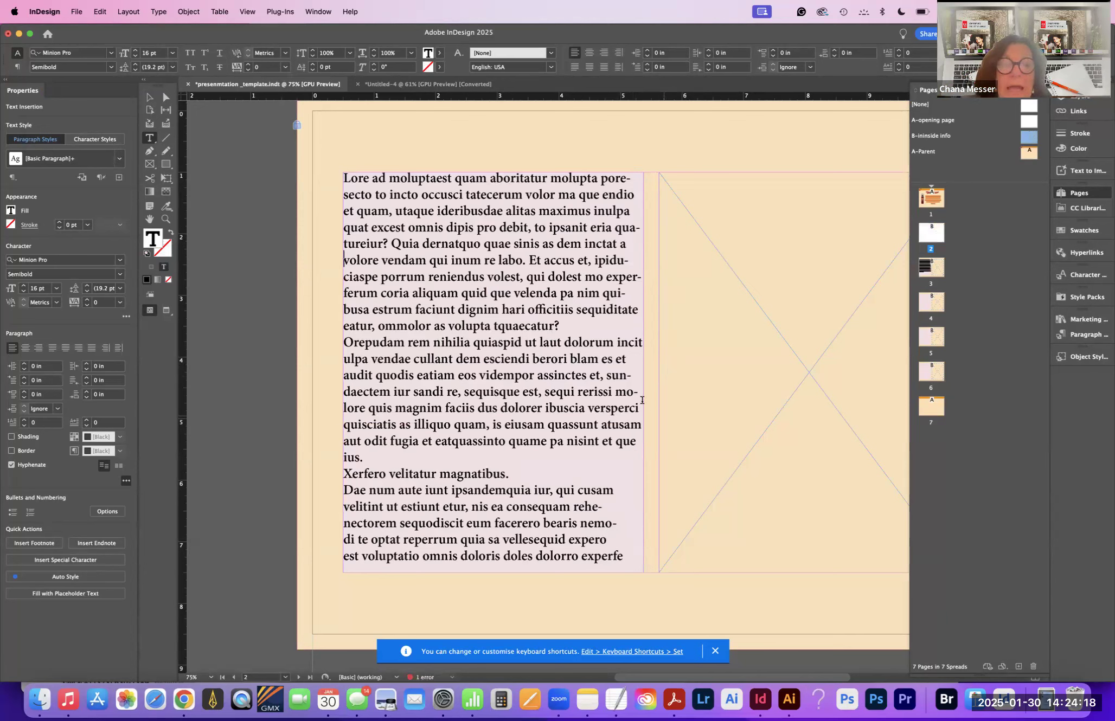
click(631, 374)
key(Return)
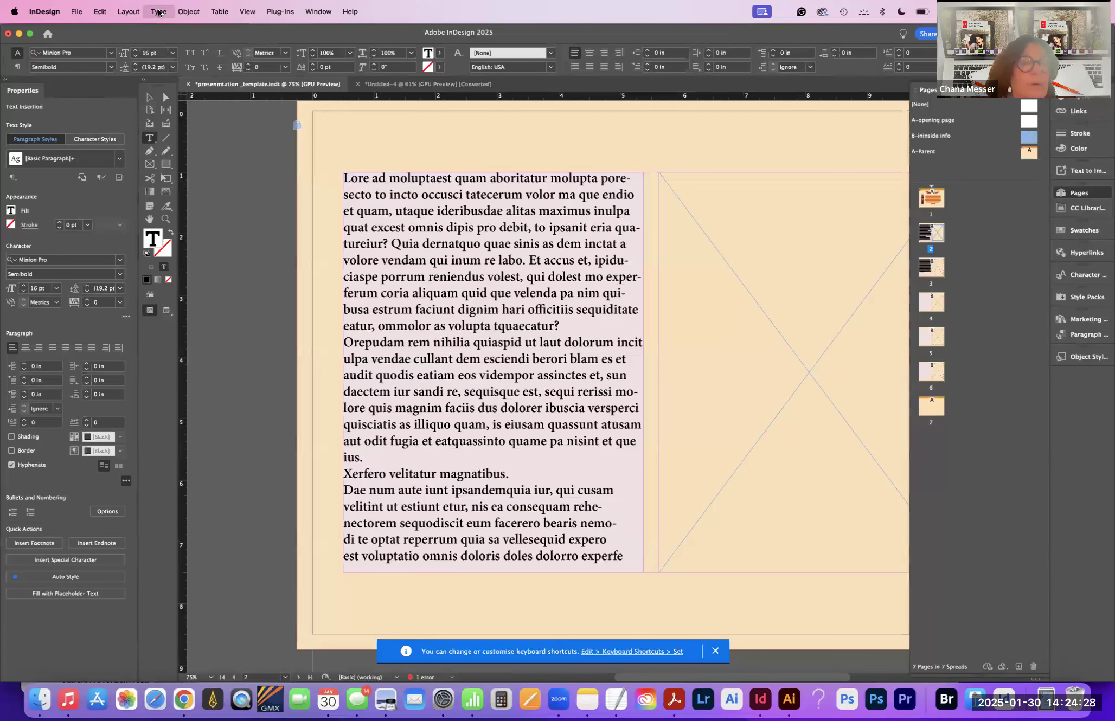
Step: Show the hidden characters and merge the line "Xerfero velitatur magnatibus." into the paragraph above it
click(158, 11)
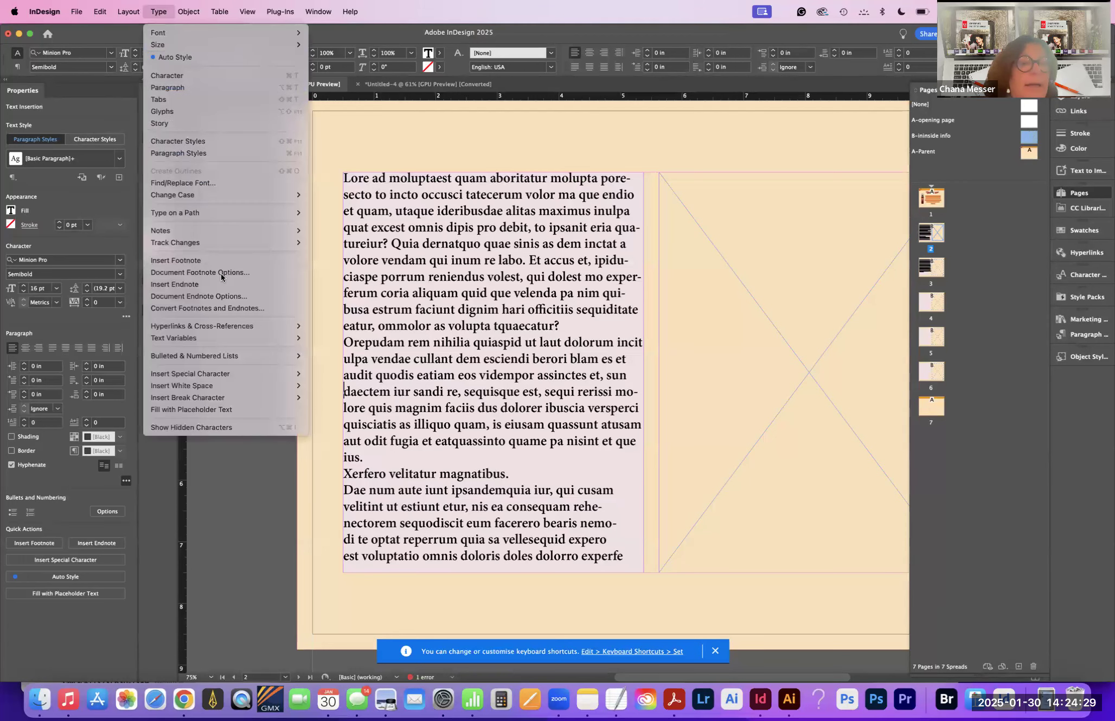
click(240, 428)
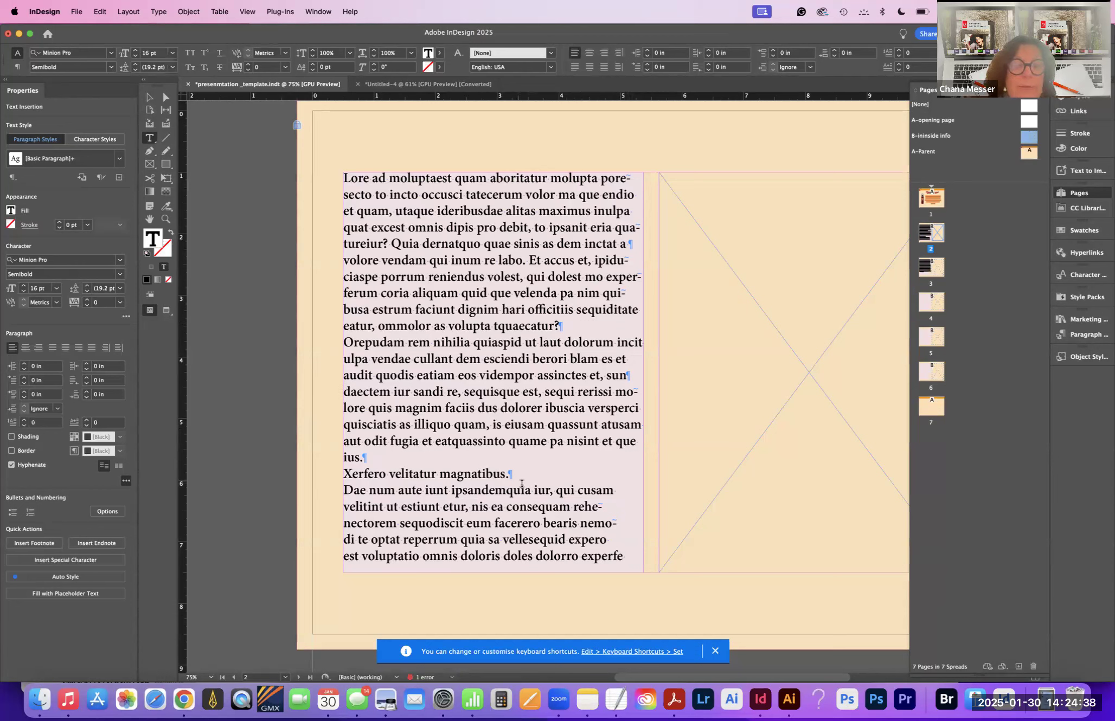
click(343, 474)
key(BackSpace)
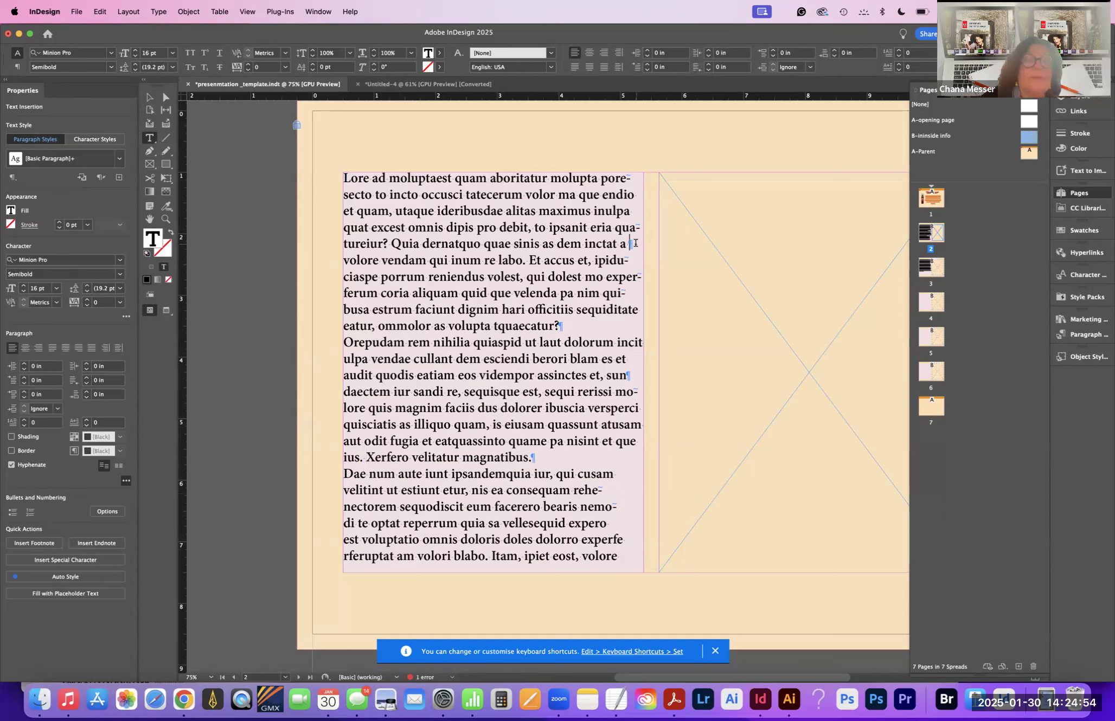
key(Return)
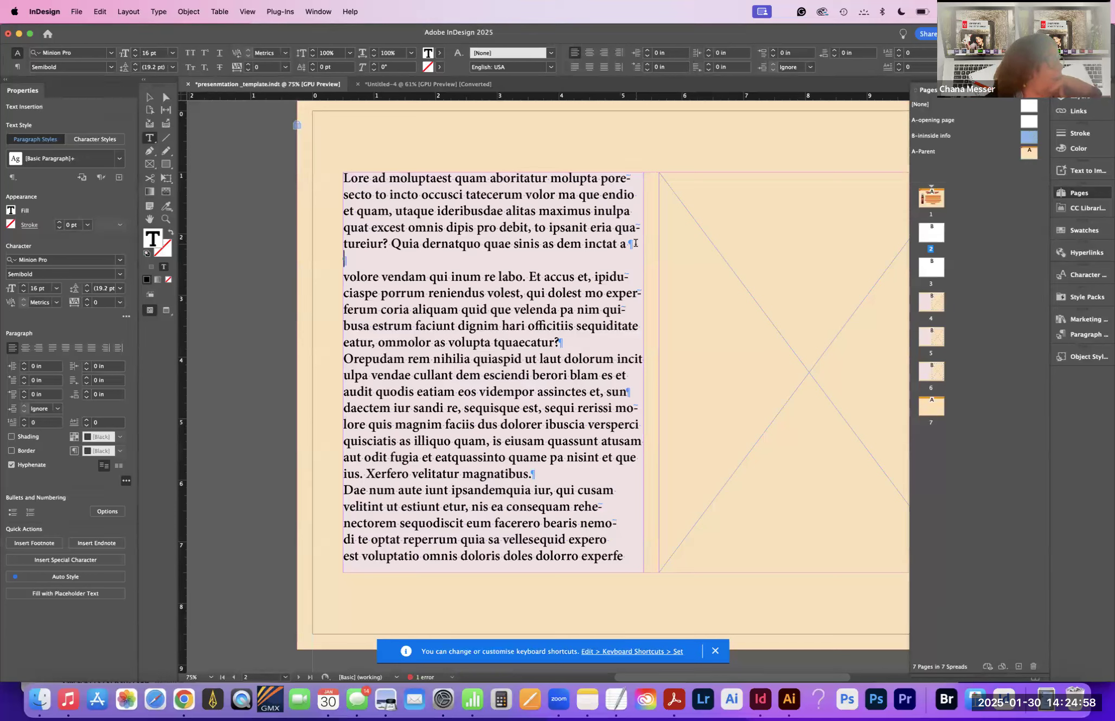
key(BackSpace)
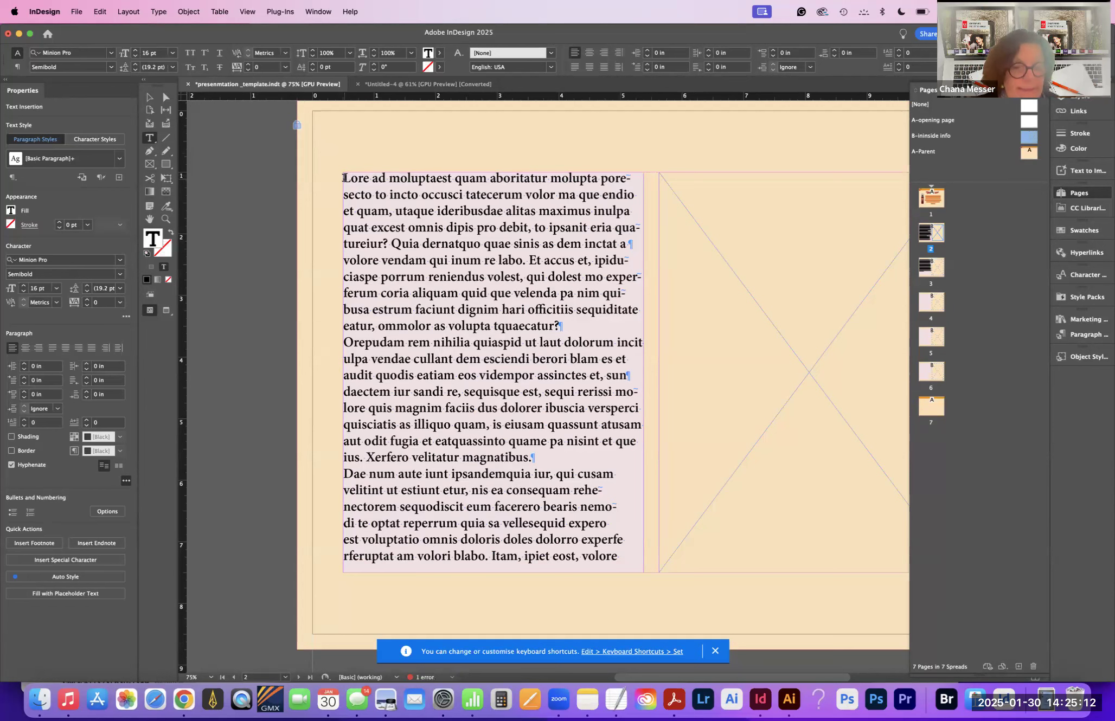
Step: Give all the placeholder paragraphs a 0.25 in first-line indent and 0.125 in of space after
key(super+a)
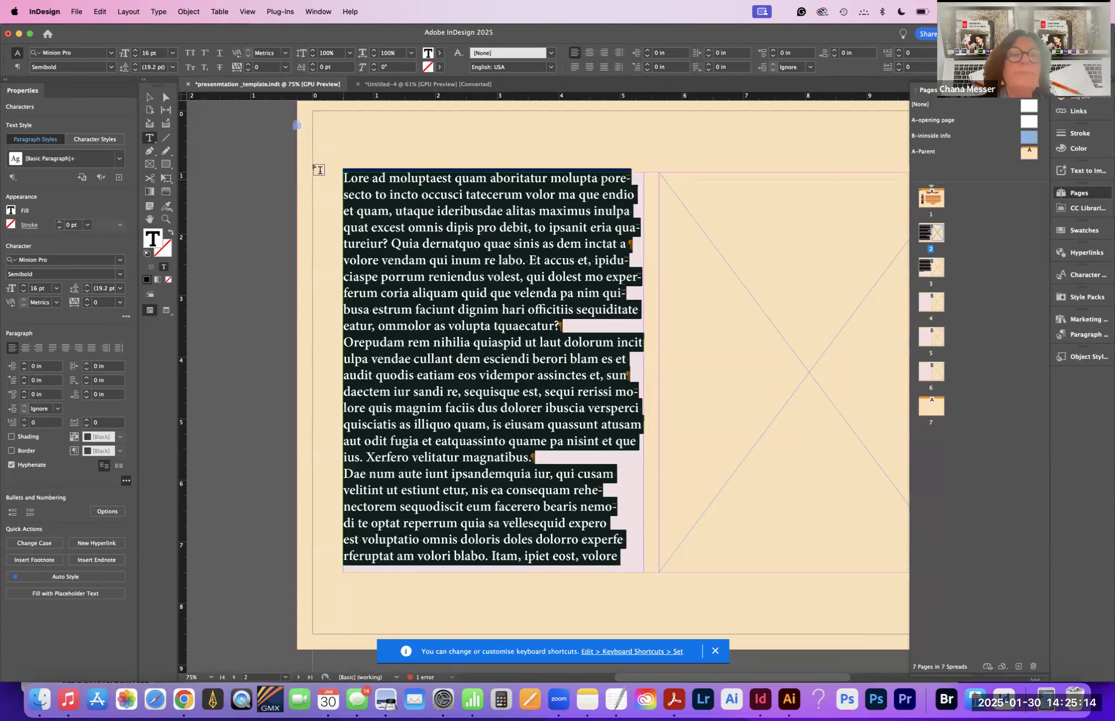
click(17, 67)
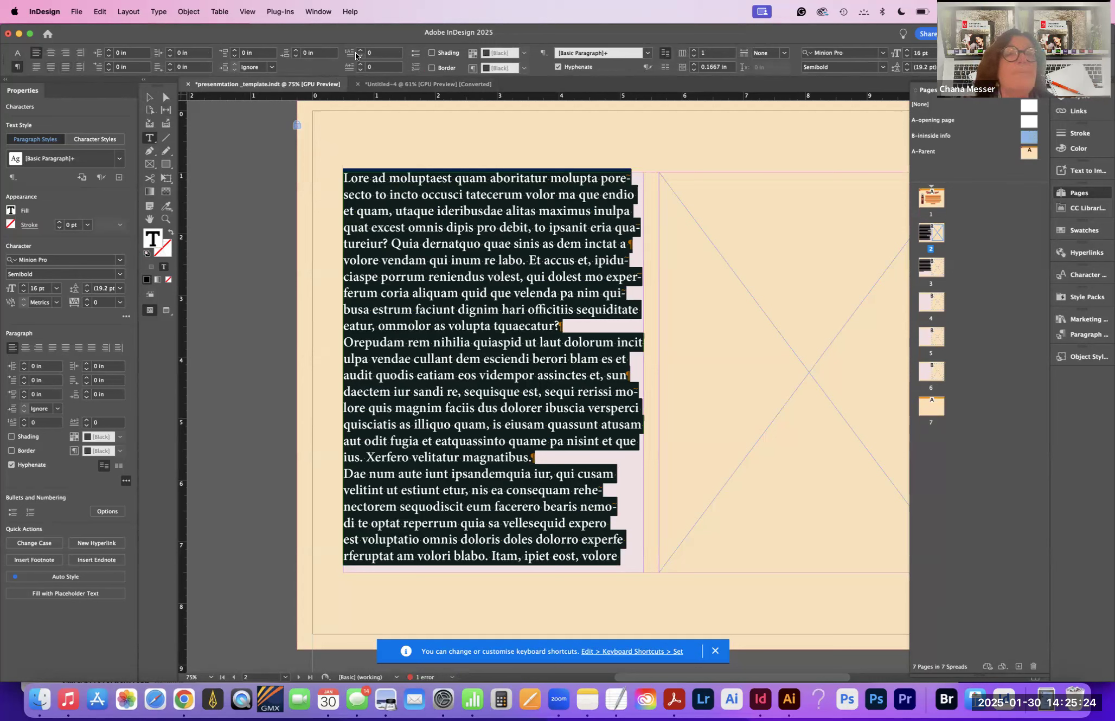
click(108, 64)
click(109, 64)
click(108, 64)
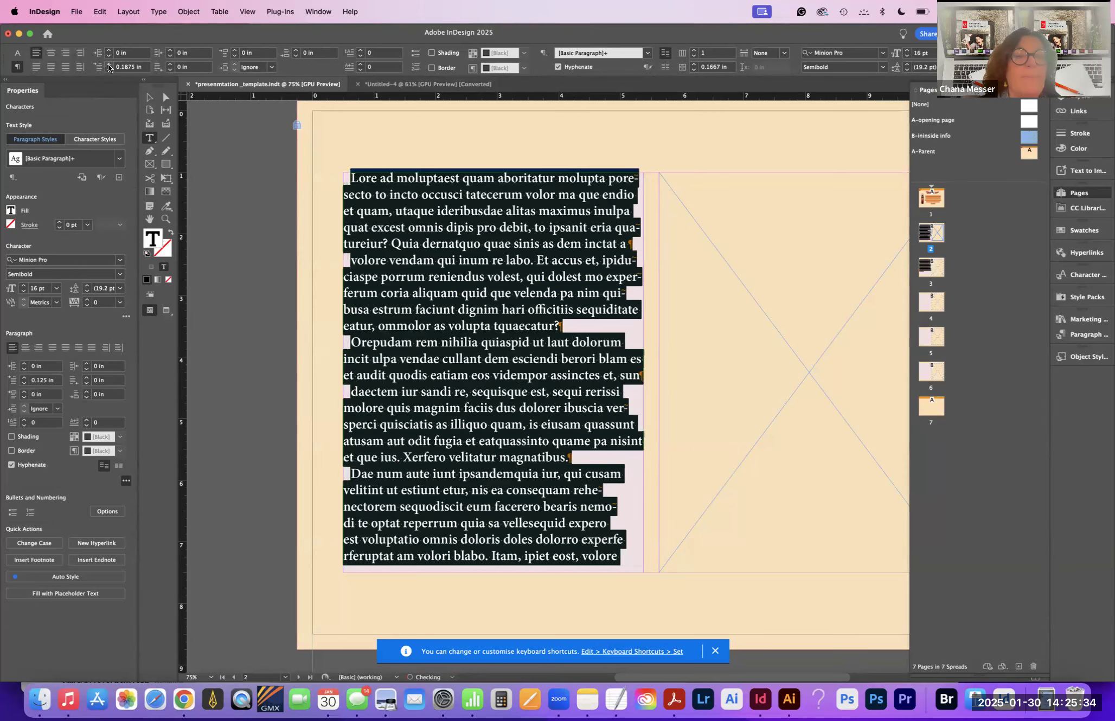
click(109, 64)
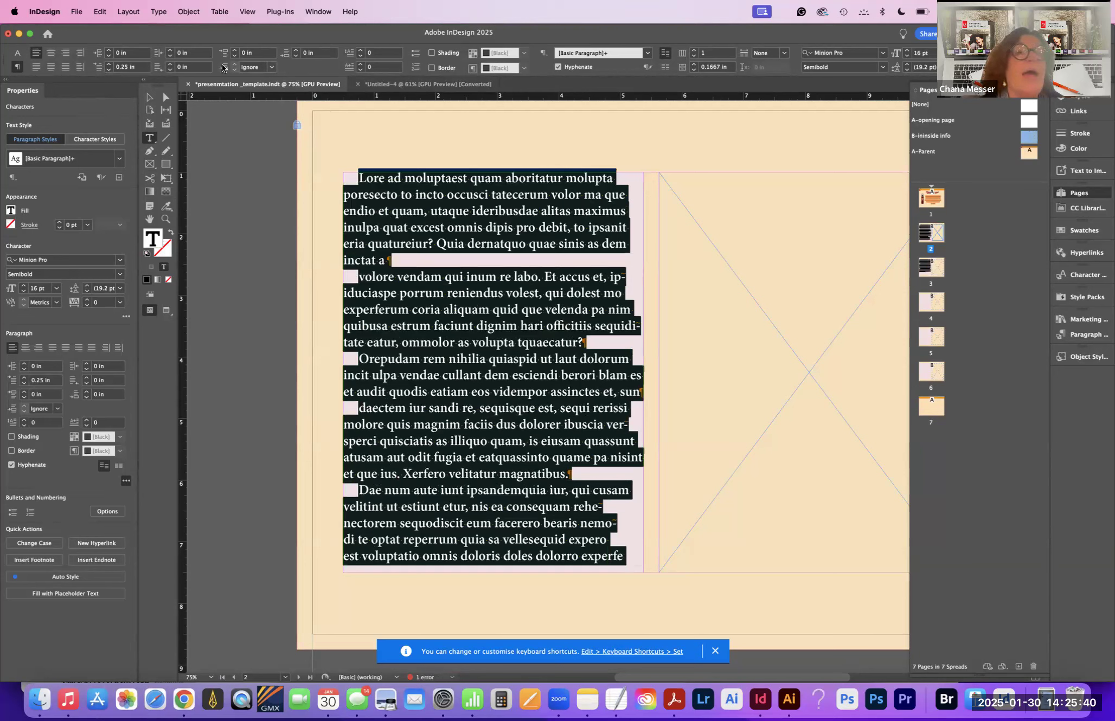
click(294, 50)
click(293, 50)
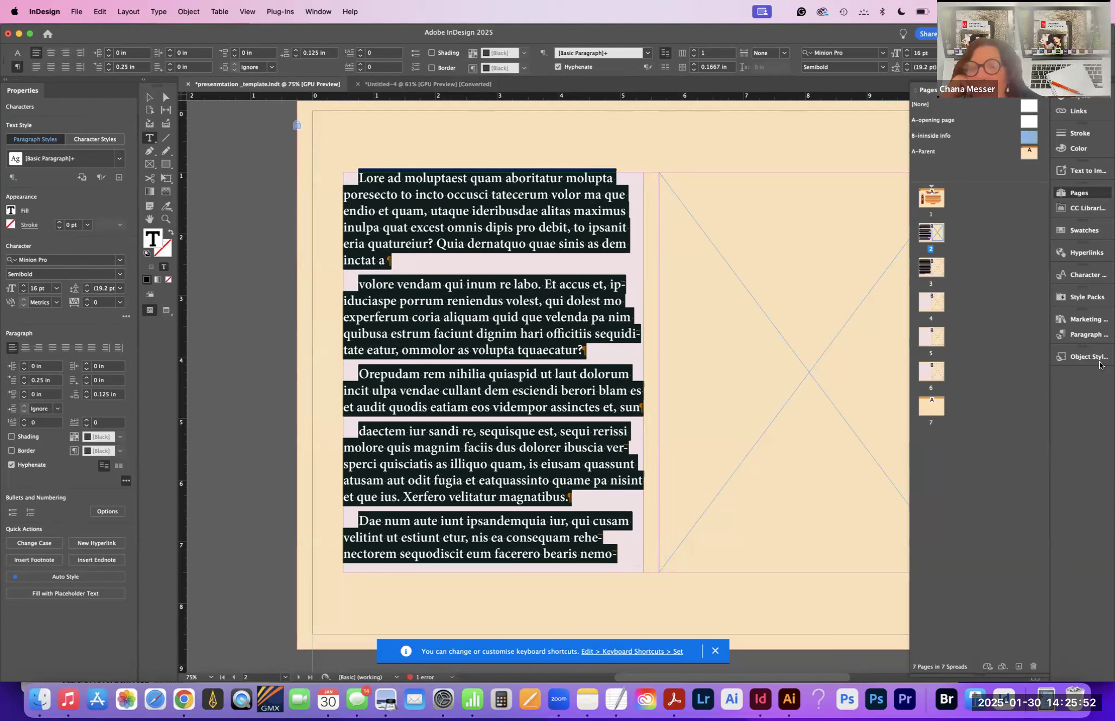
click(1087, 336)
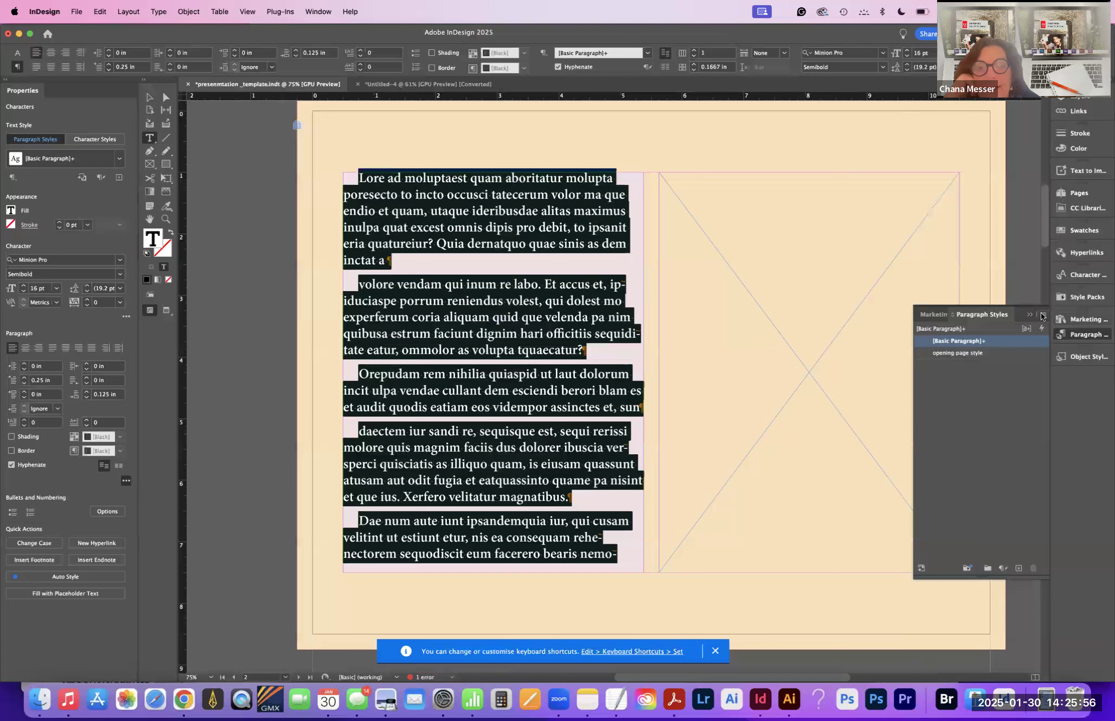
click(969, 316)
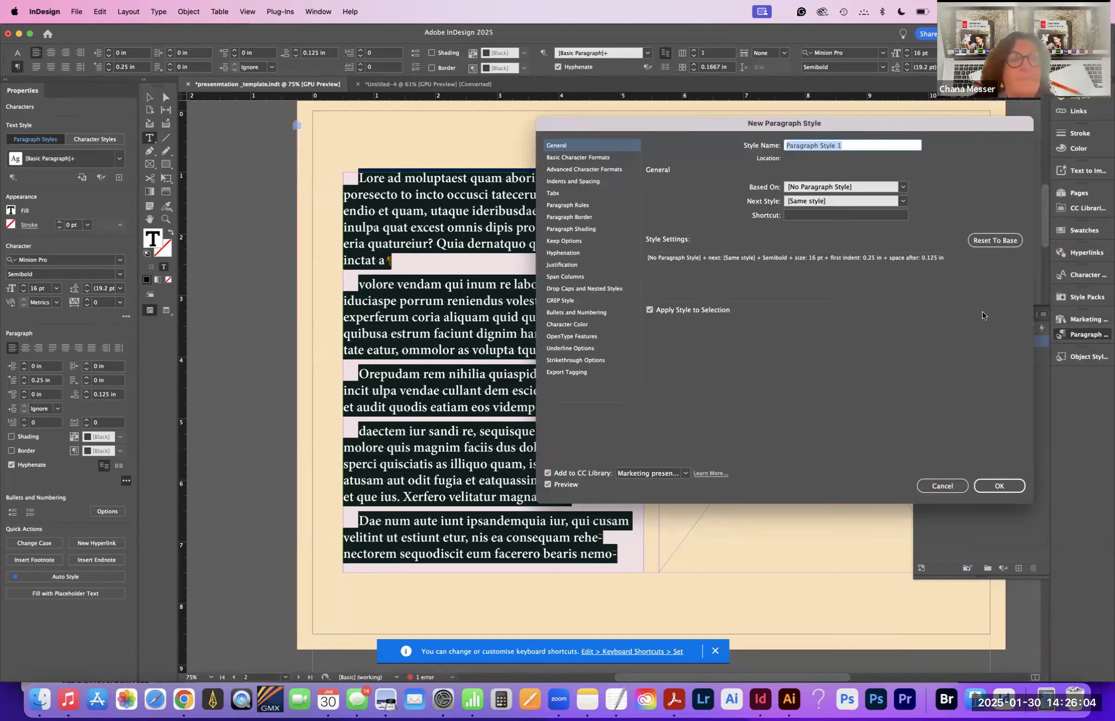
click(942, 486)
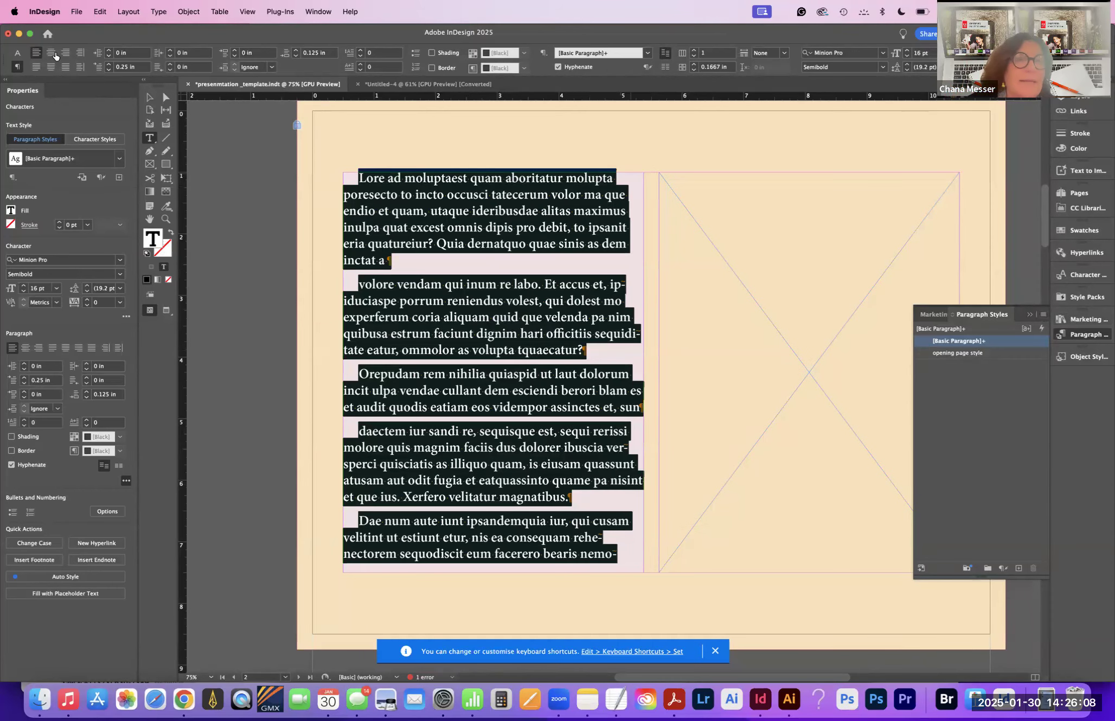
Step: Round all four corners of the text frame on page 2 to about 0.48 in
click(149, 97)
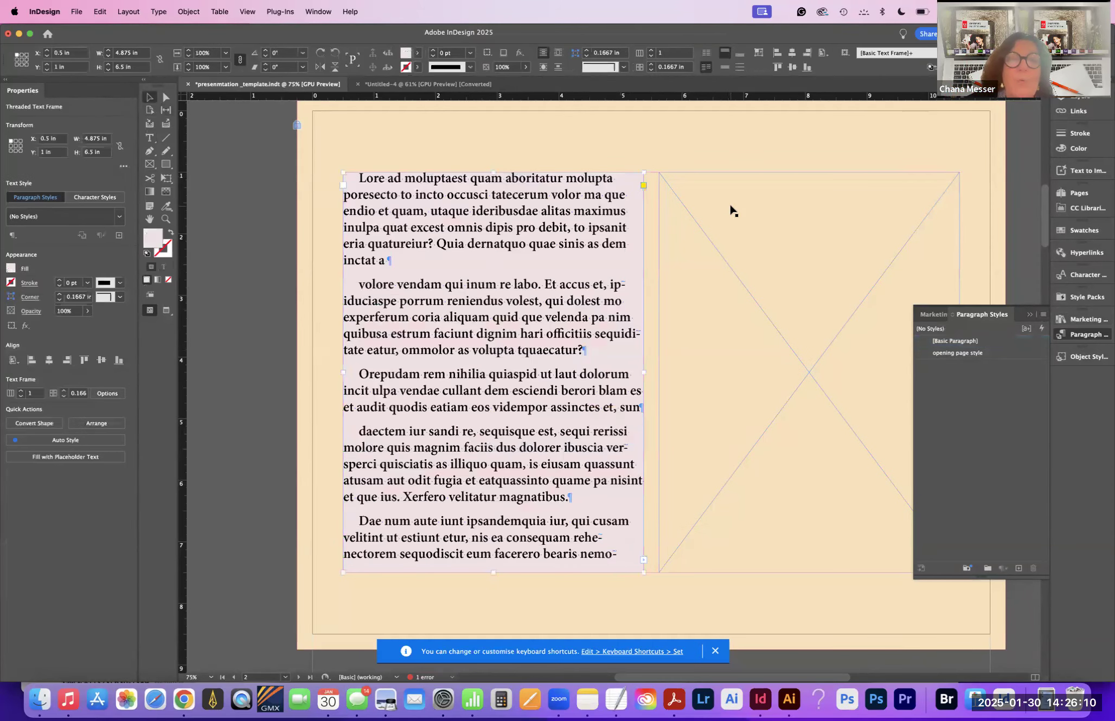
click(632, 163)
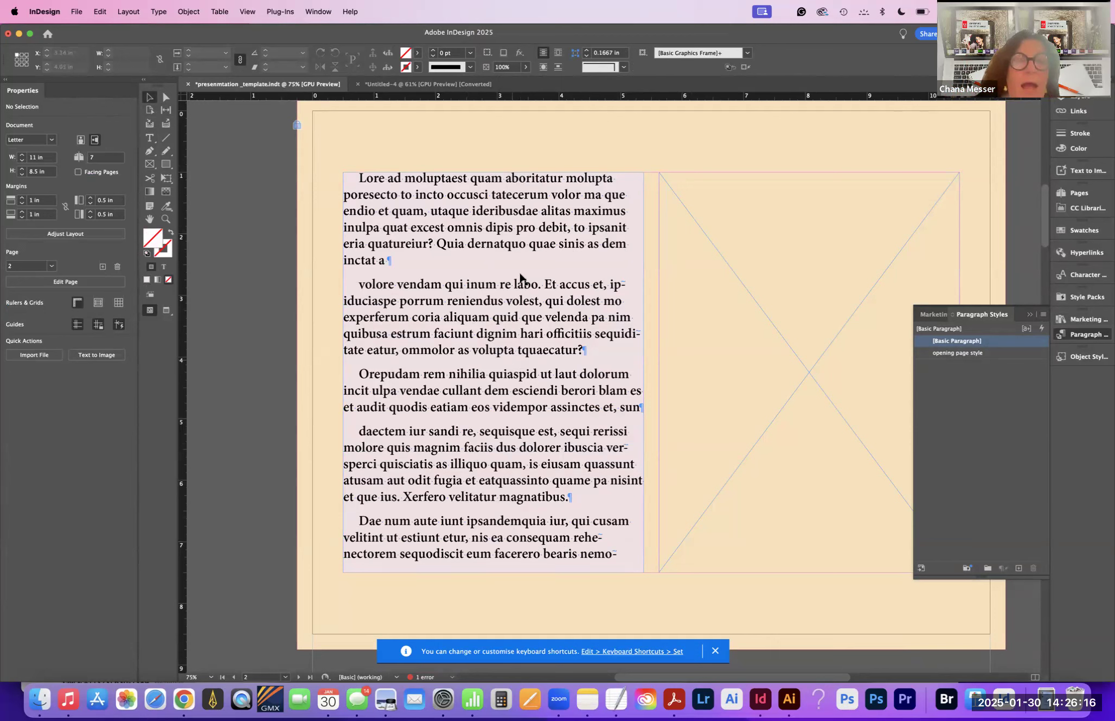
click(630, 272)
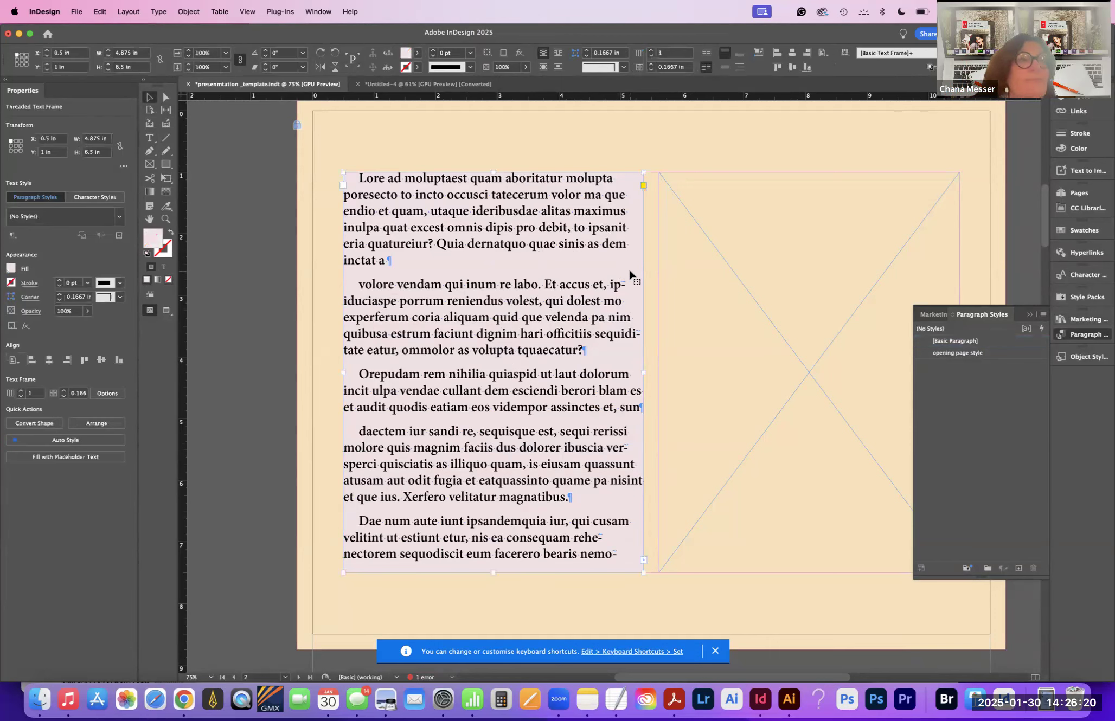
click(643, 186)
drag(644, 173, 614, 173)
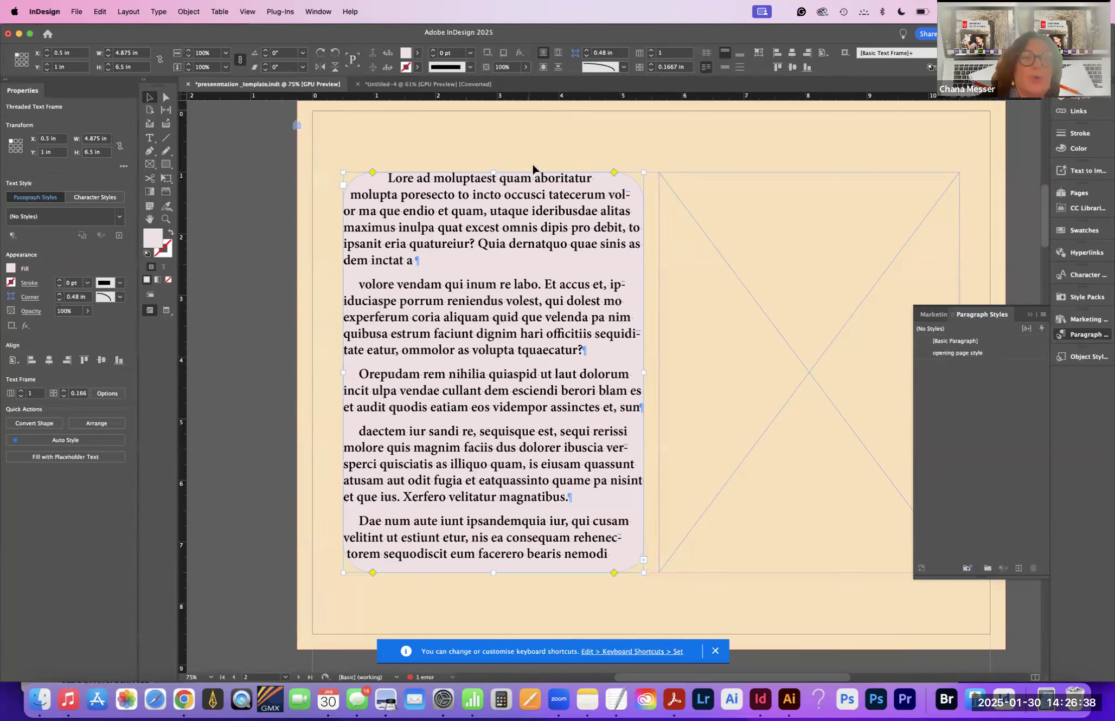
Step: Set the text frame's inset spacing to 0.1875 in on all sides, with the preview on
click(189, 10)
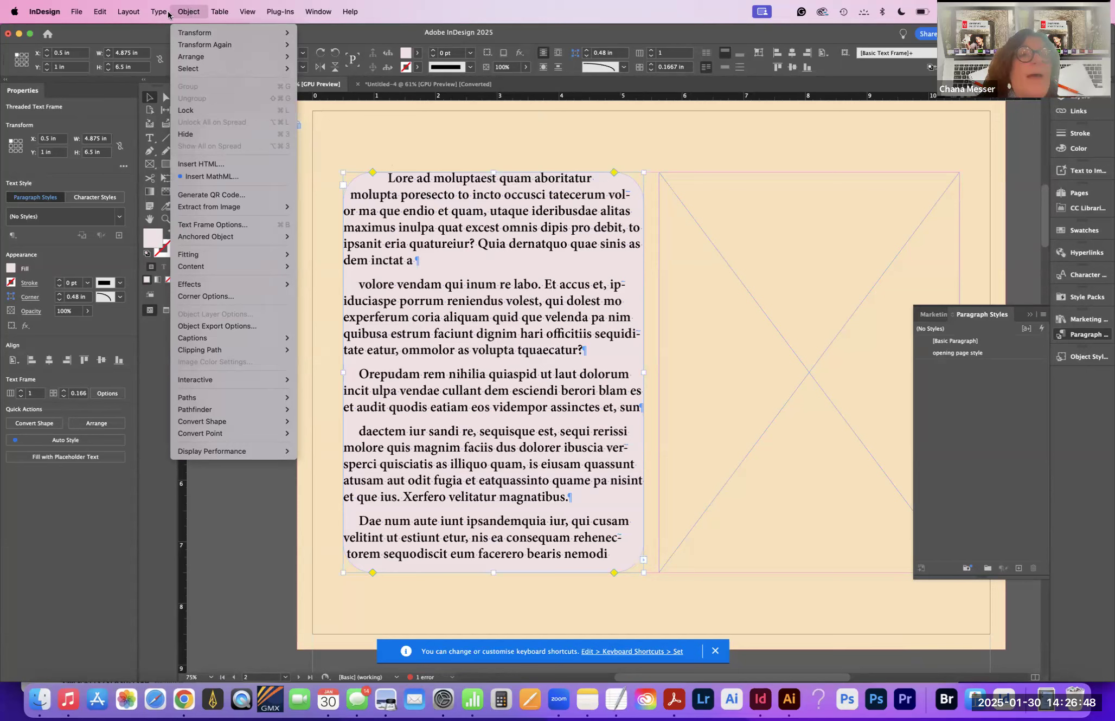
mouse_move(166, 13)
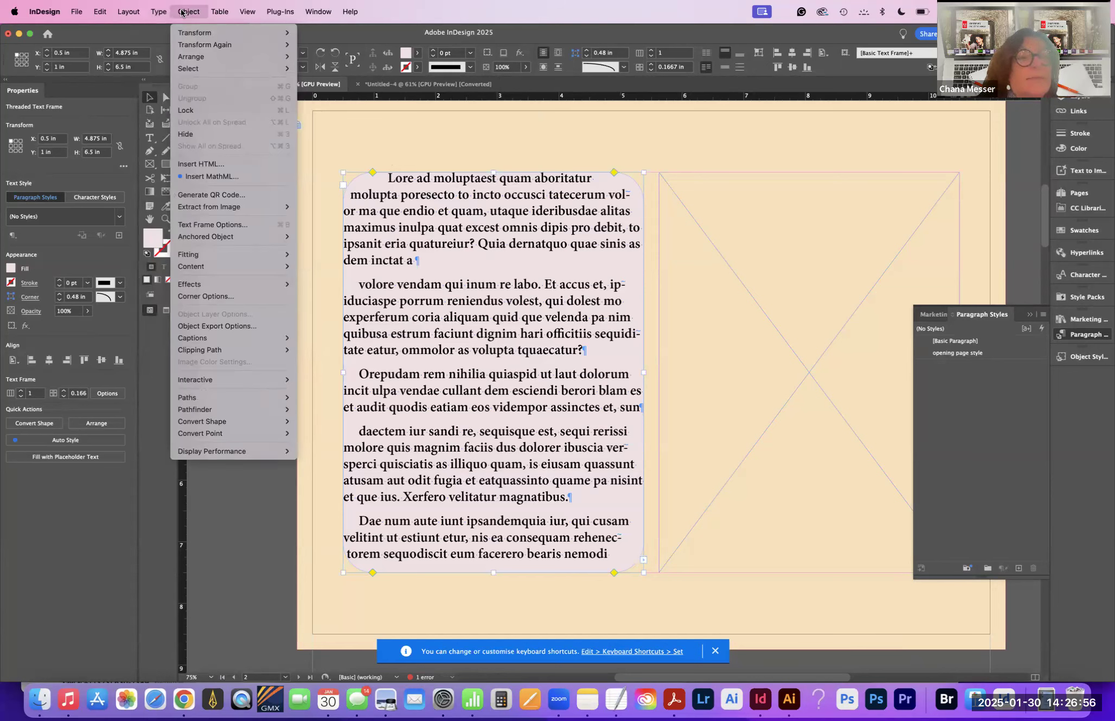
click(238, 225)
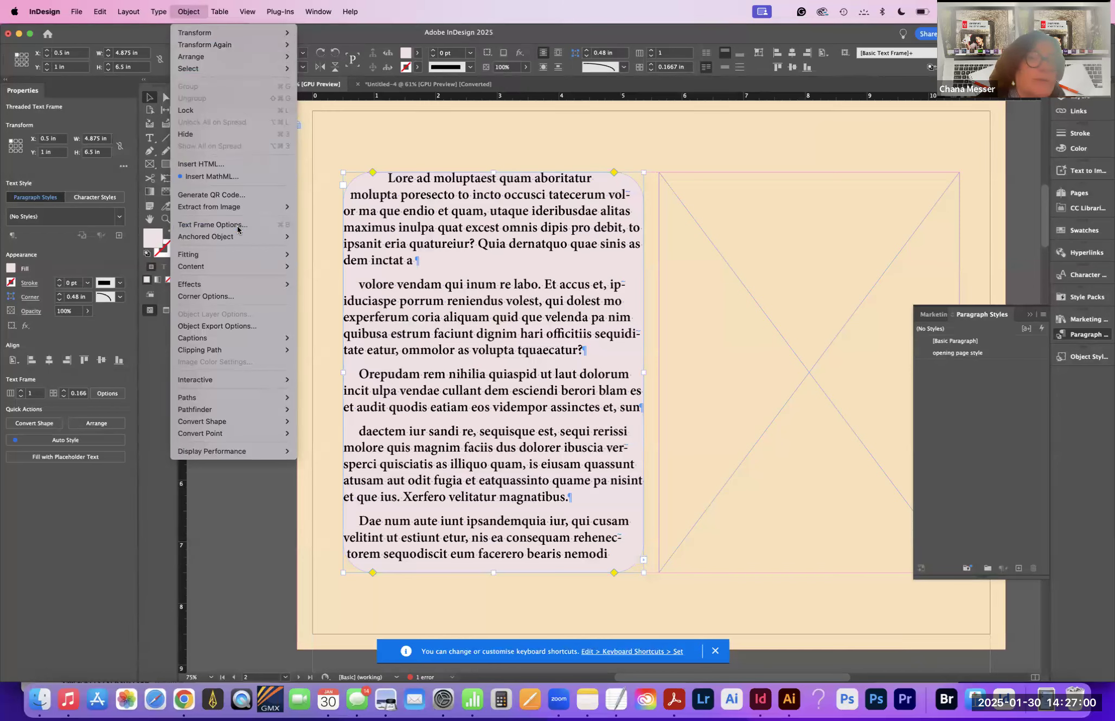
drag(646, 240, 901, 108)
click(674, 346)
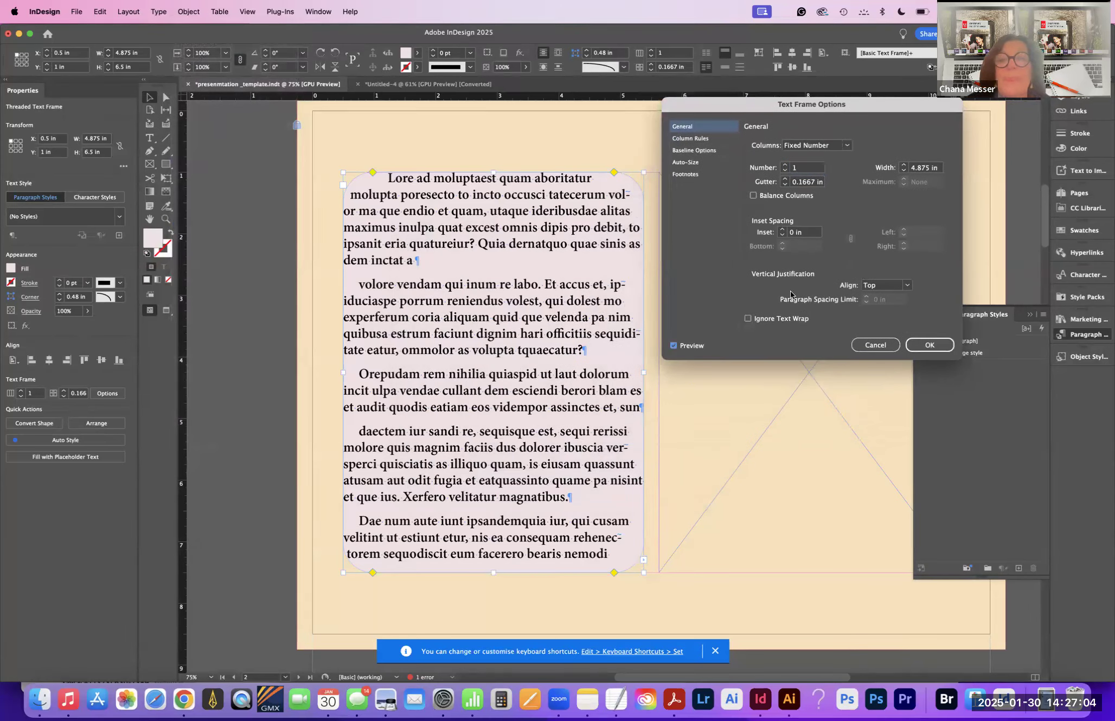
click(781, 231)
click(781, 230)
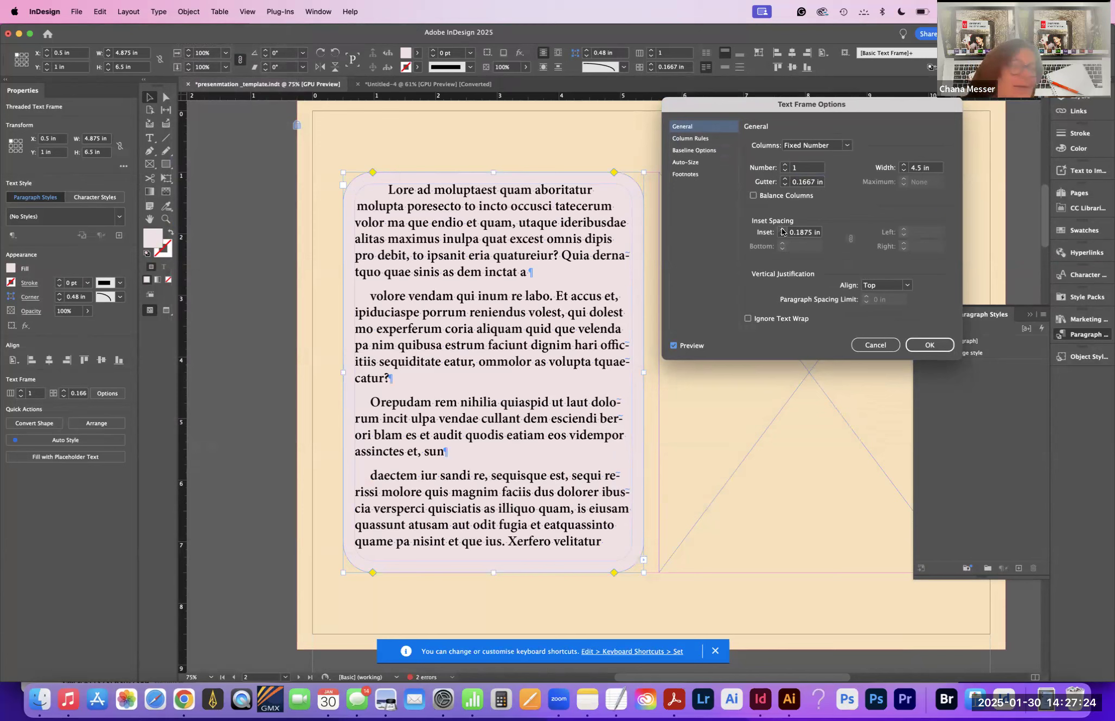
click(930, 346)
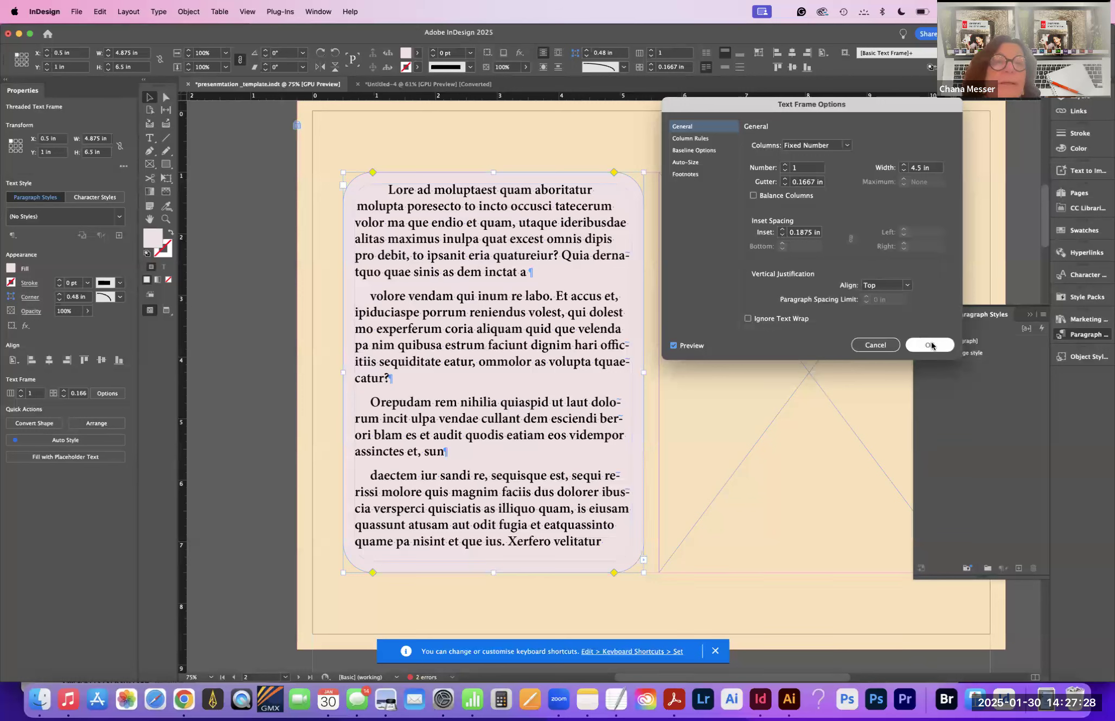
click(931, 346)
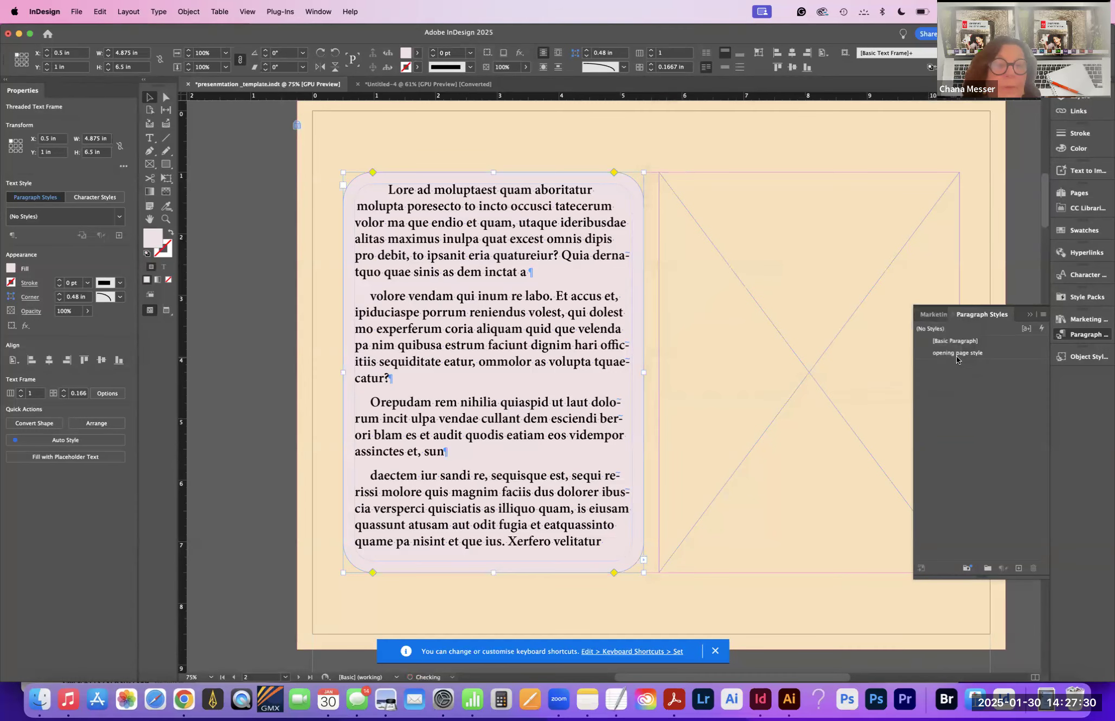
Step: Create an object style named "text frame with type" from the rounded text frame and apply it to that frame
click(1080, 361)
drag(957, 348, 790, 204)
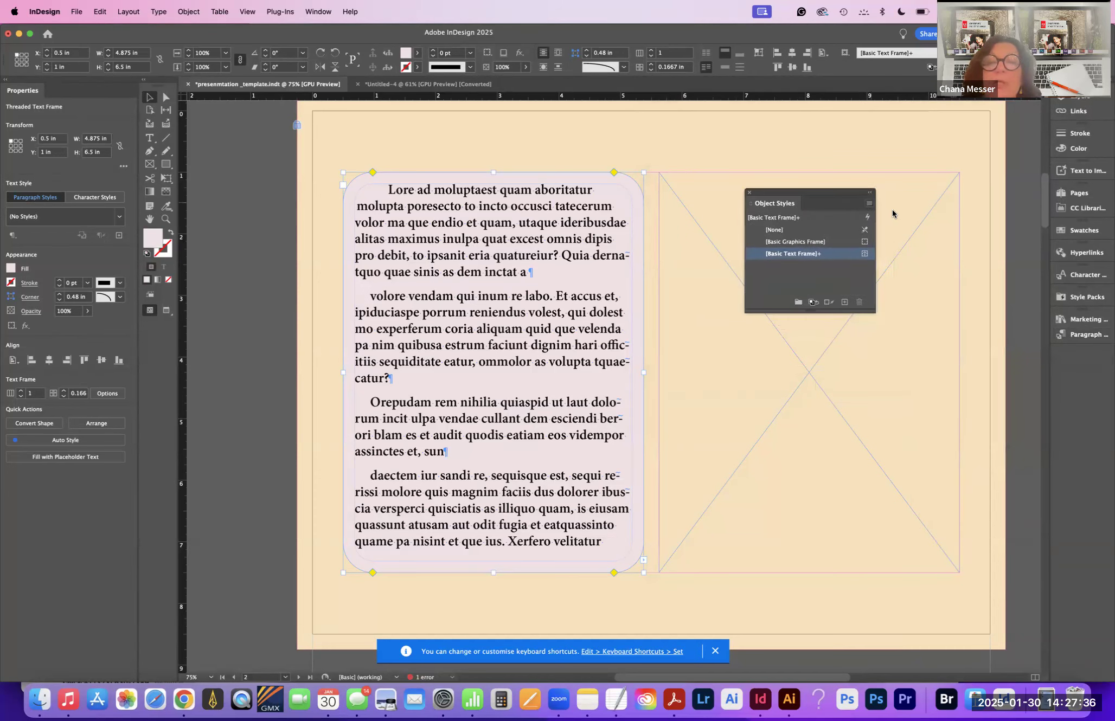
click(869, 203)
click(893, 211)
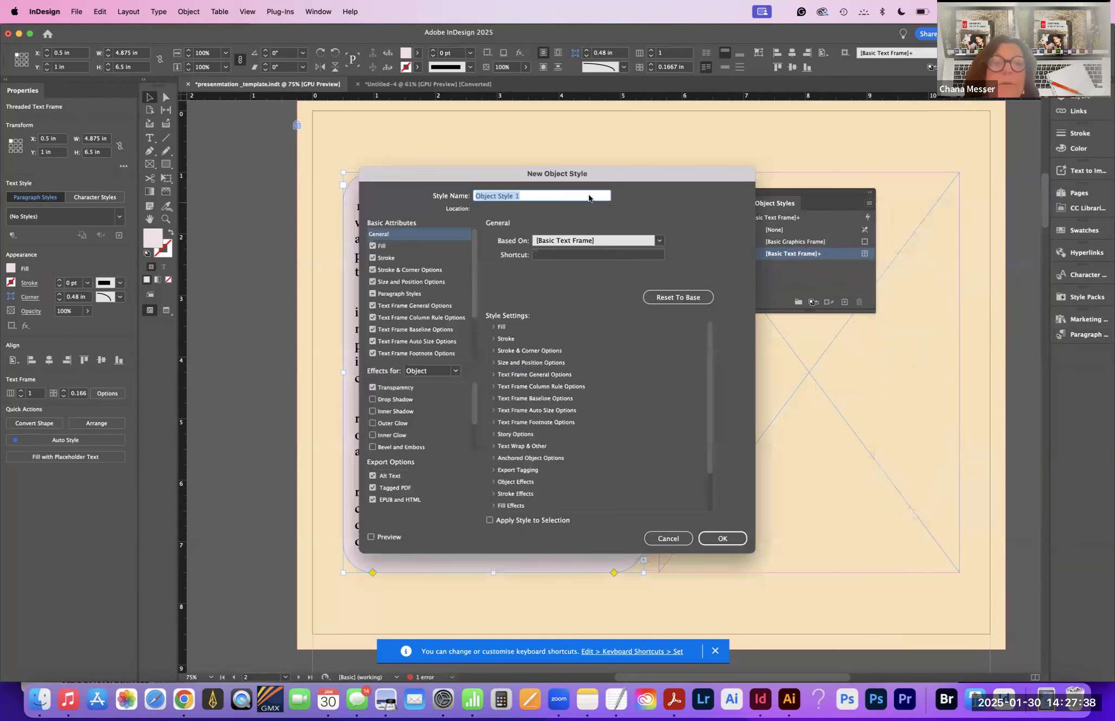
text(text fr)
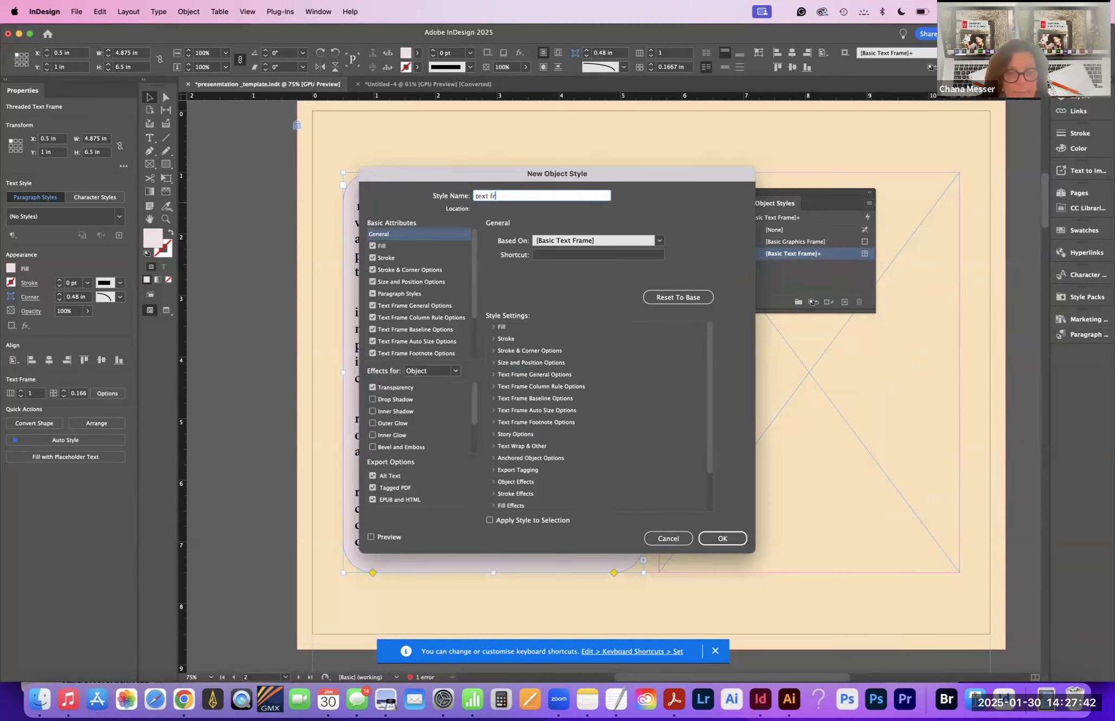
text(ame with type)
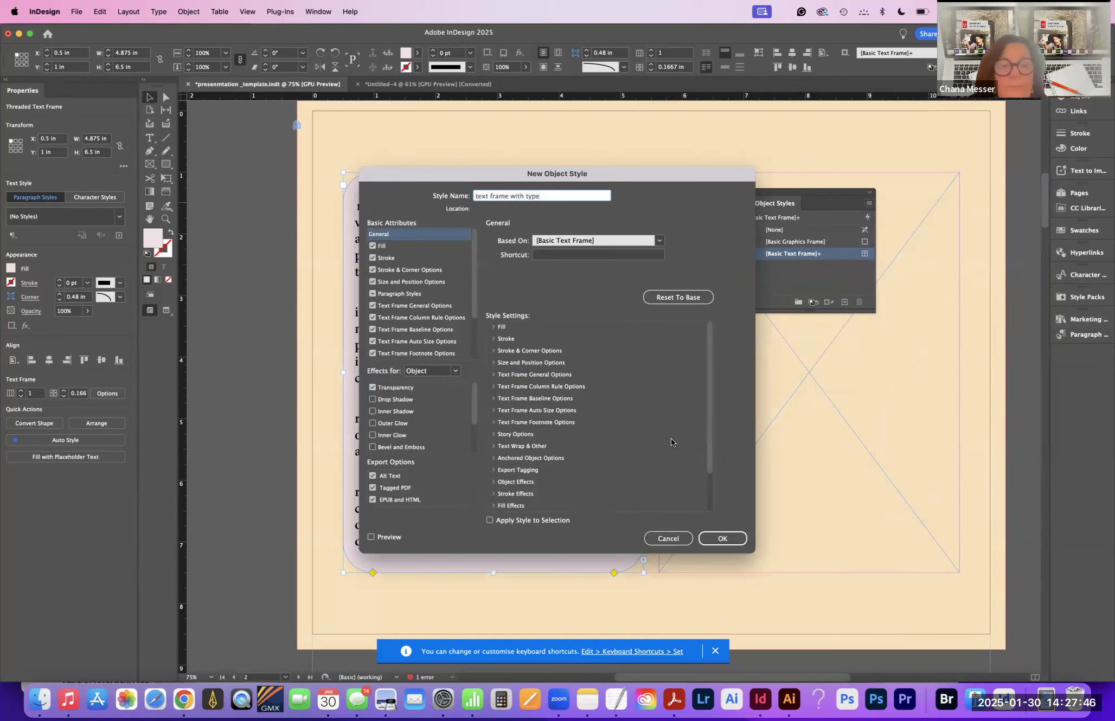
click(371, 537)
click(723, 536)
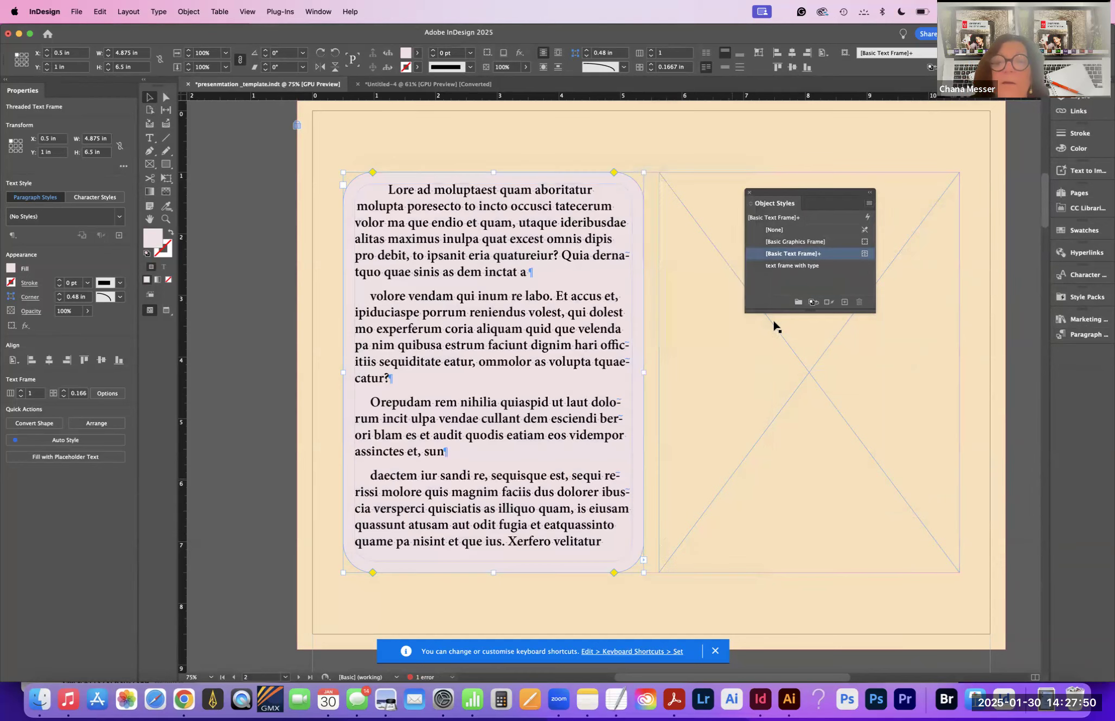
click(784, 266)
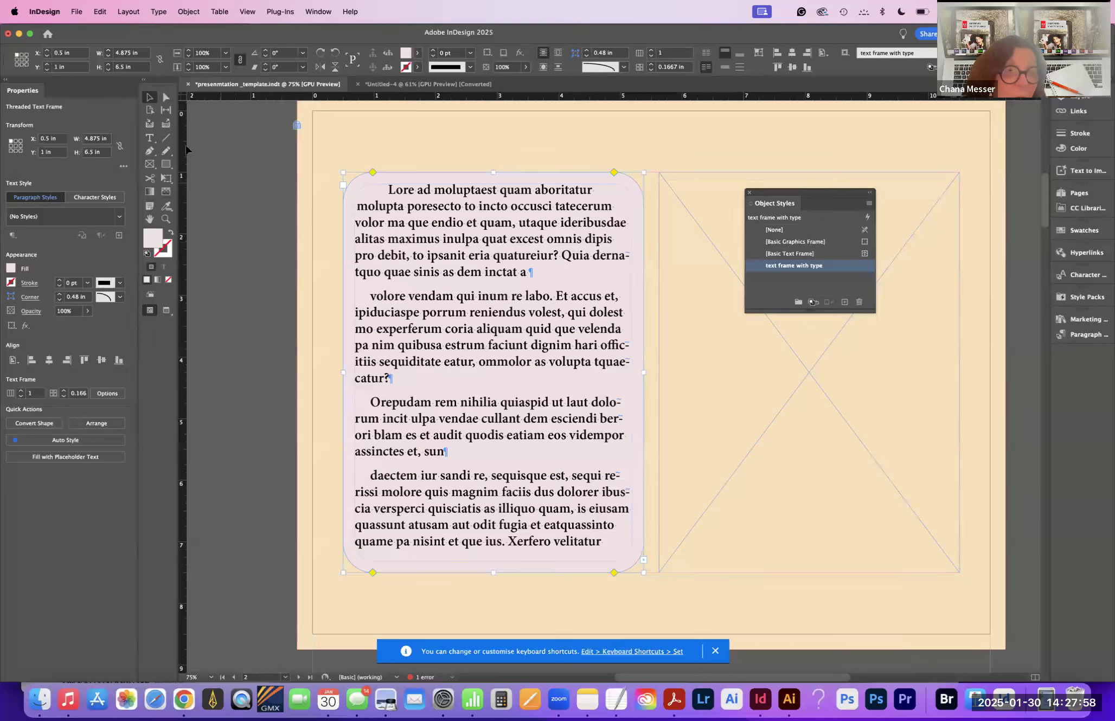
Step: Create a paragraph style named "product in formation" from the frame's last paragraph, also adding it to the Marketing presentation CC library
click(149, 139)
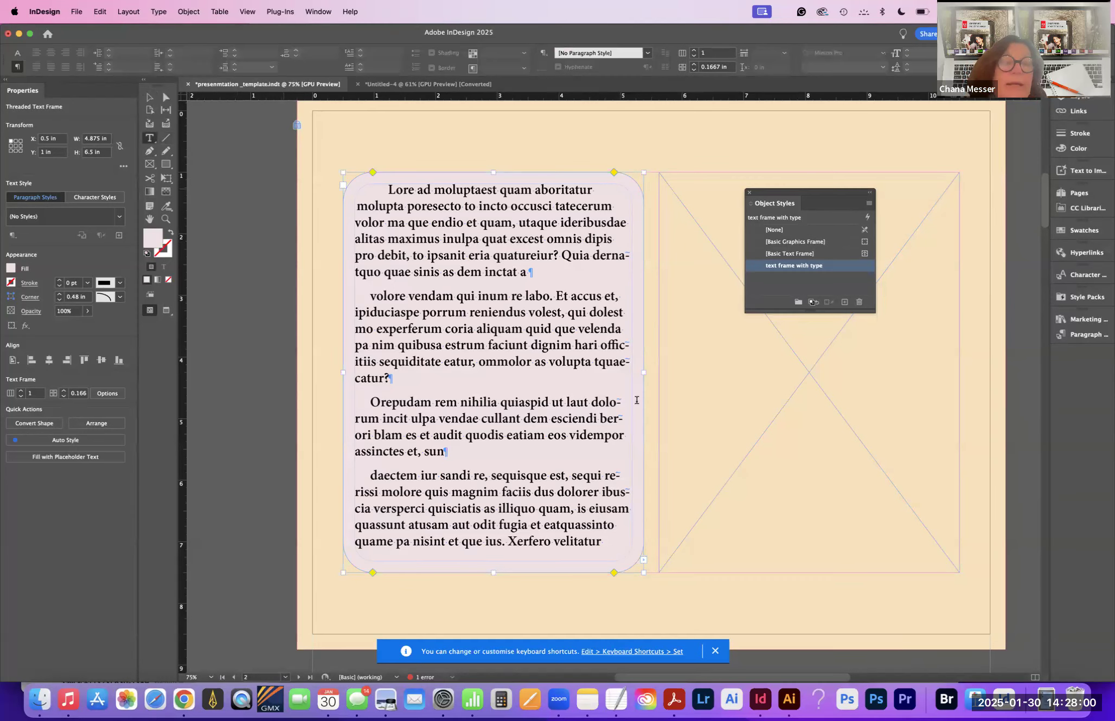
drag(604, 540, 361, 474)
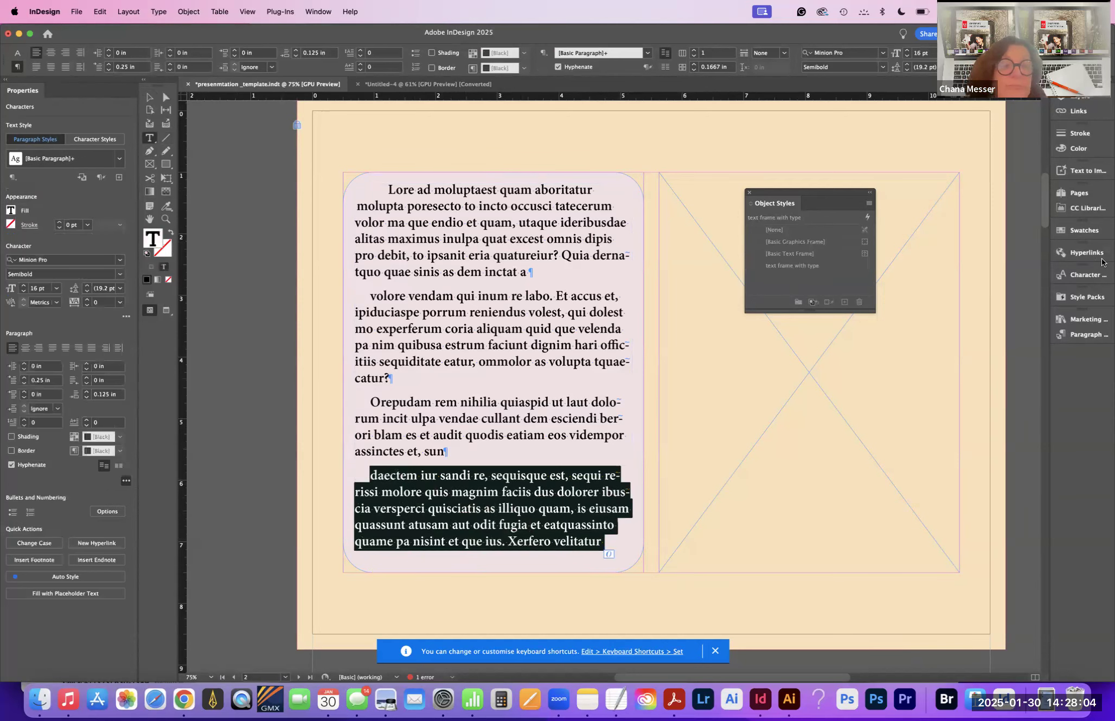
click(1081, 334)
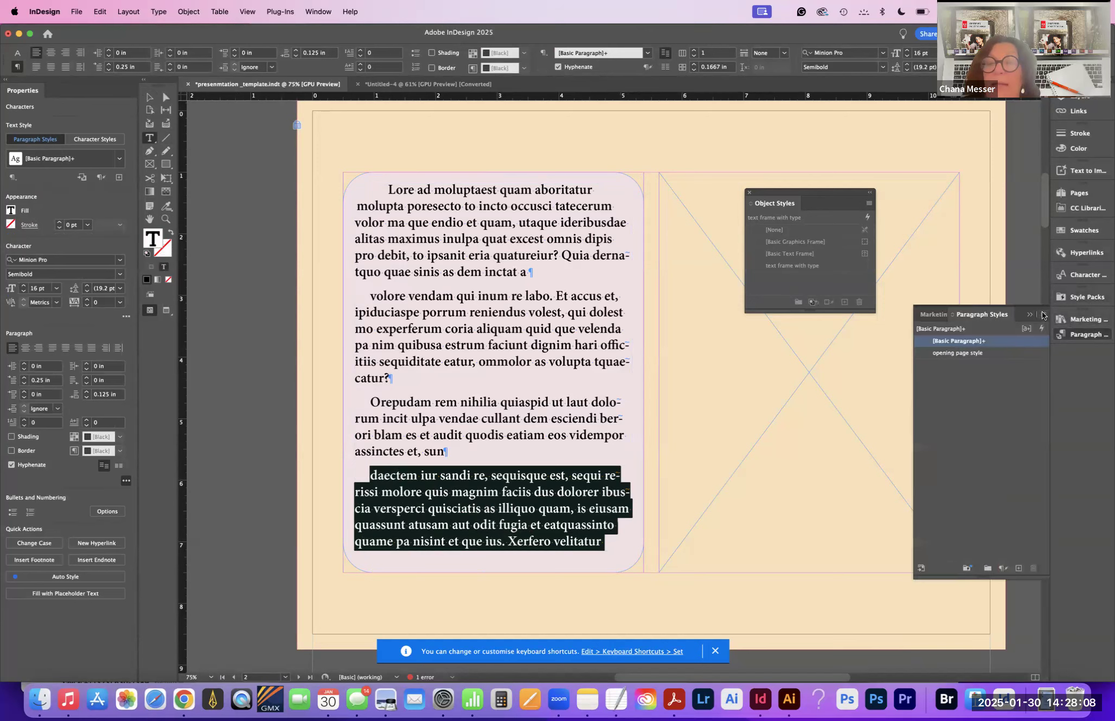
click(1042, 315)
click(924, 318)
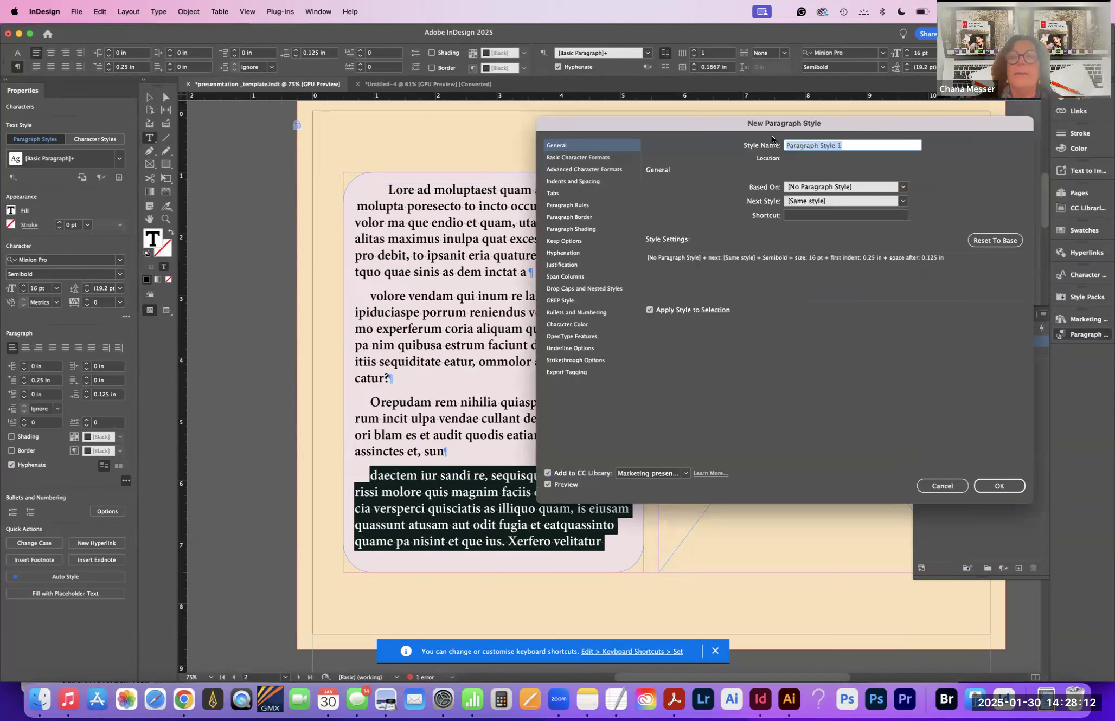
text(product in for)
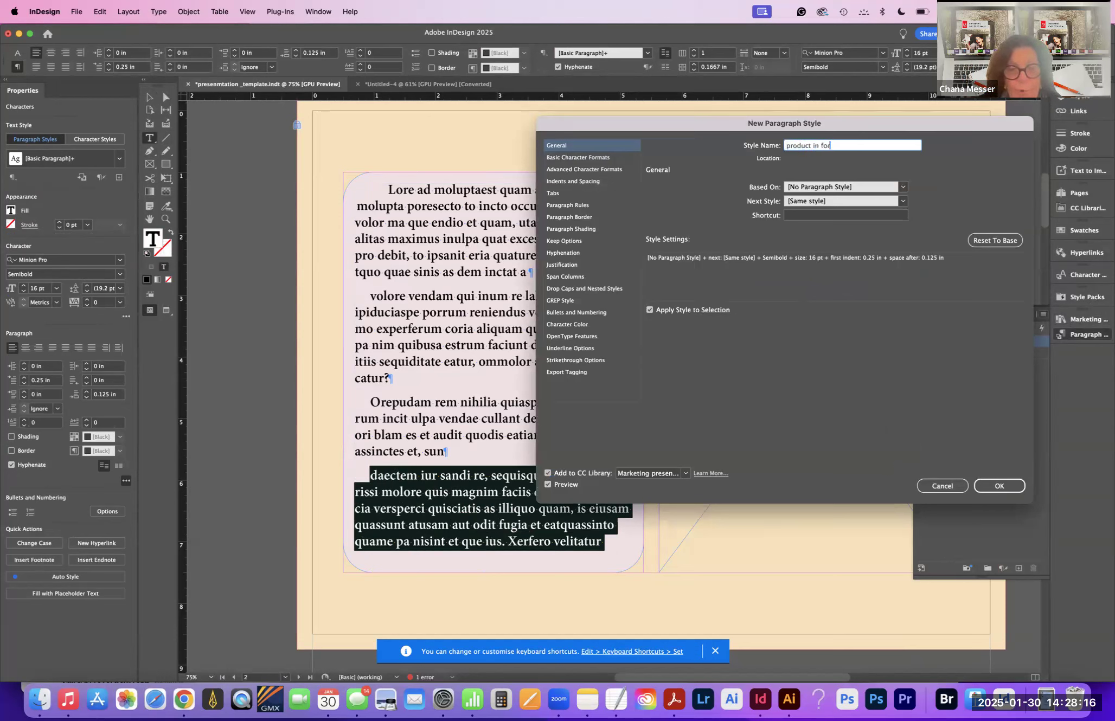
text(mation)
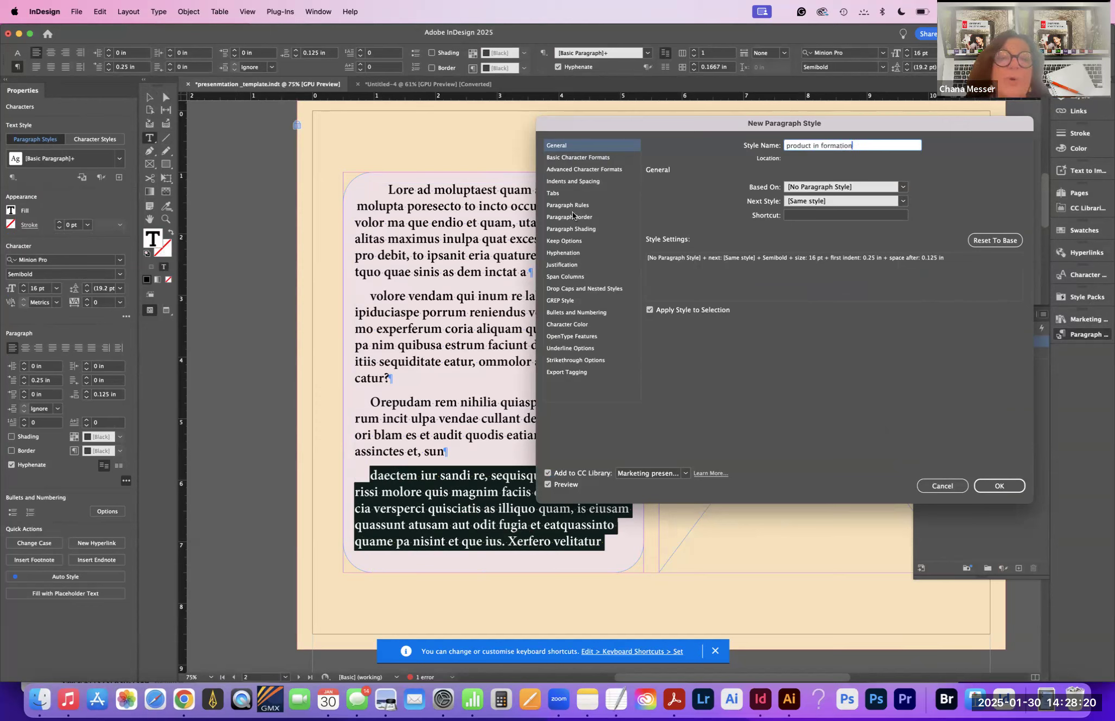
click(1001, 486)
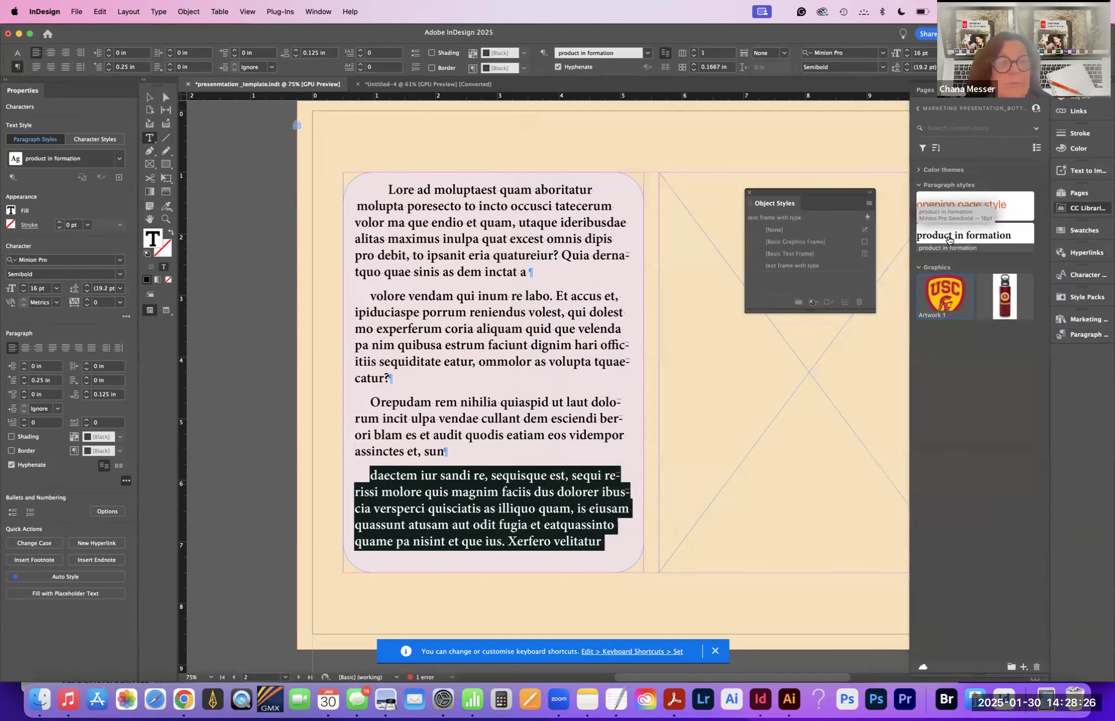
Step: Apply the "product in formation" paragraph style to the first three paragraphs and save the document
click(1079, 334)
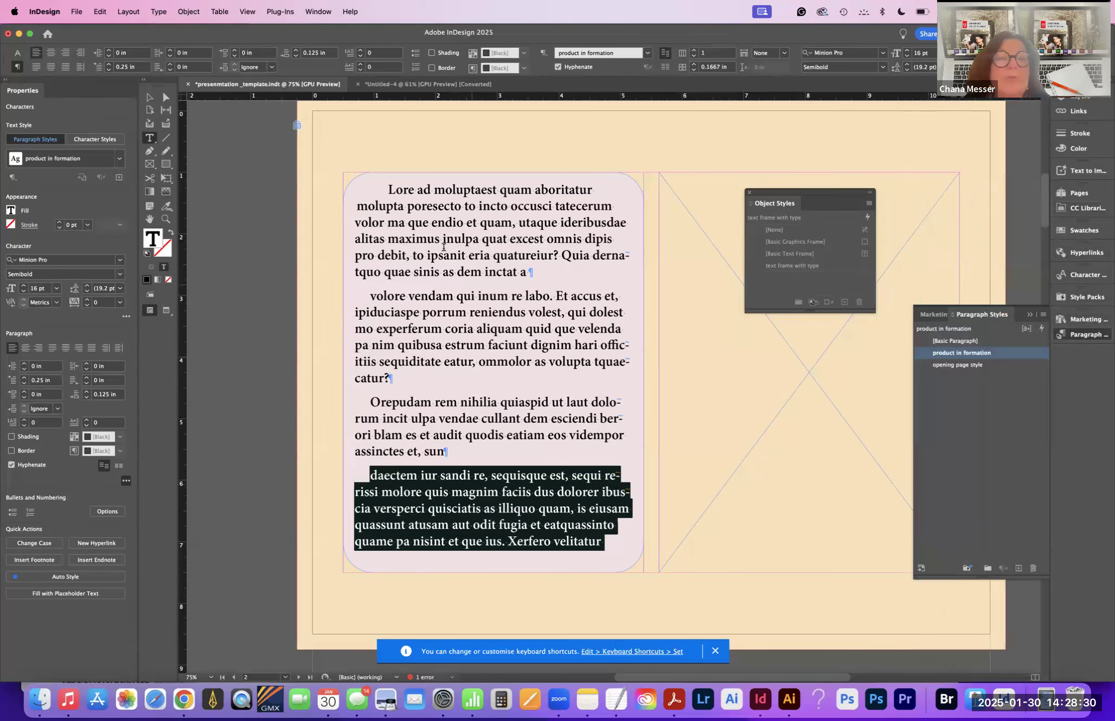
drag(387, 190, 450, 459)
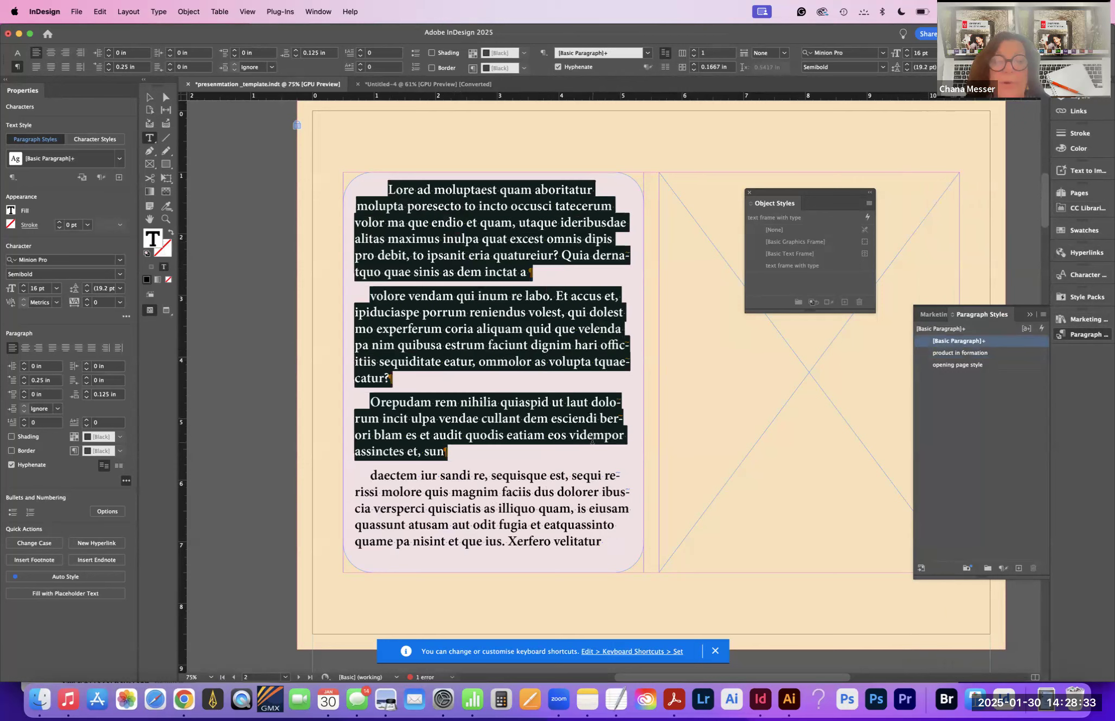
click(958, 353)
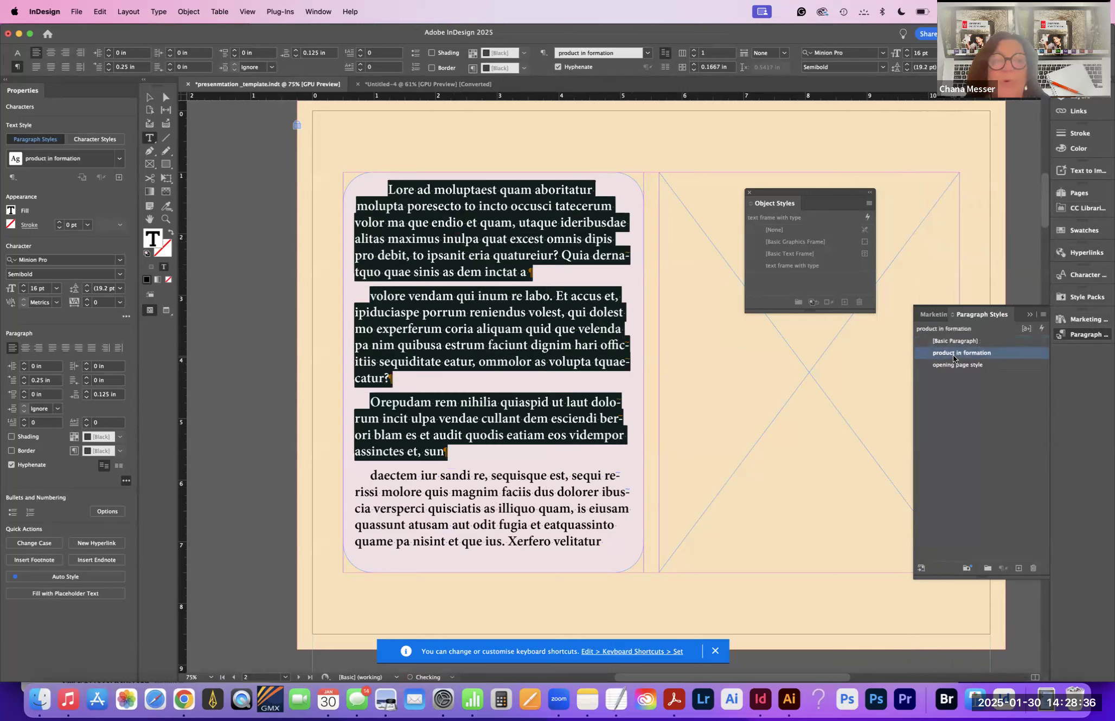
click(491, 328)
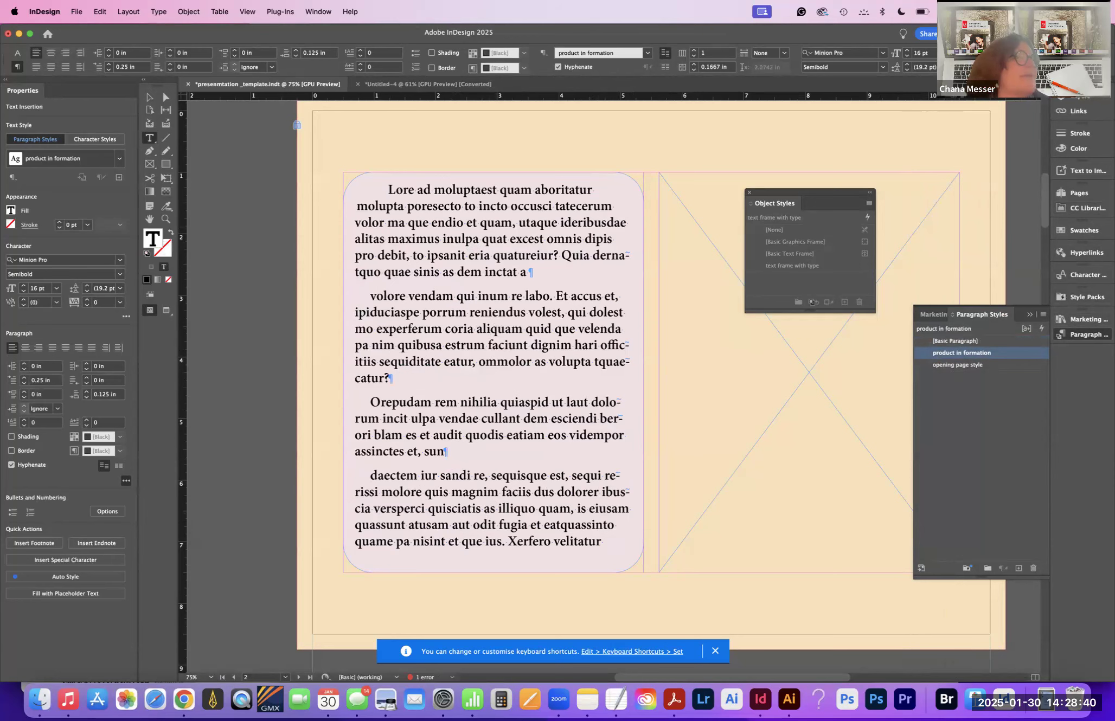
click(481, 206)
key(super+s)
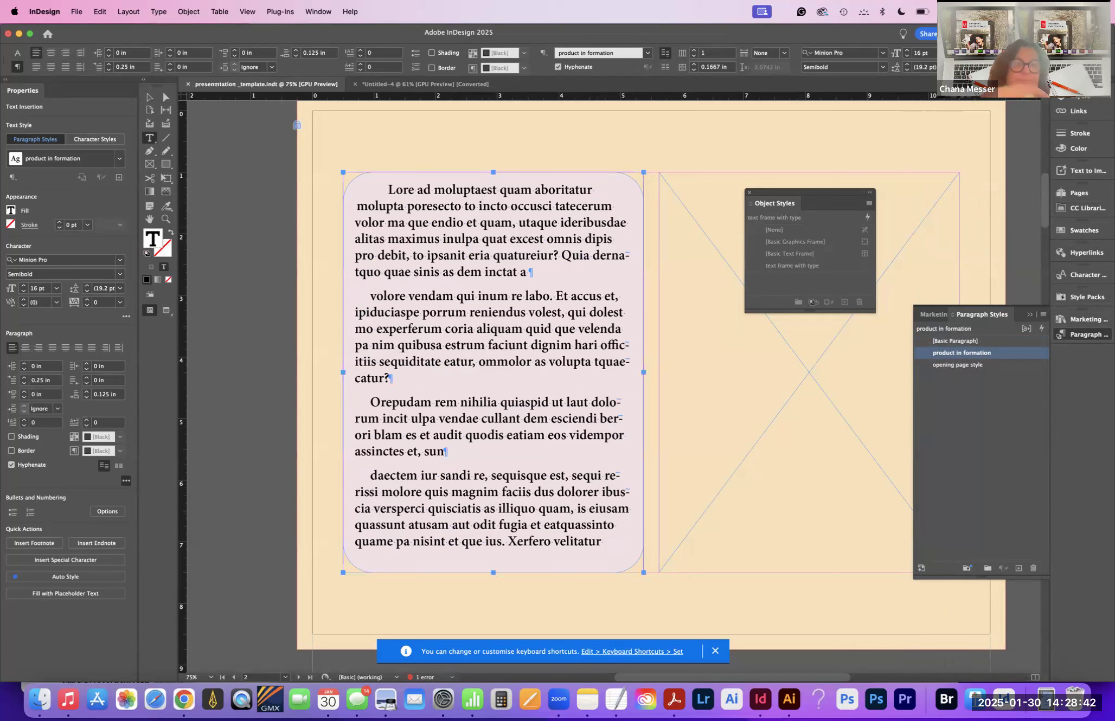
drag(813, 195, 250, 117)
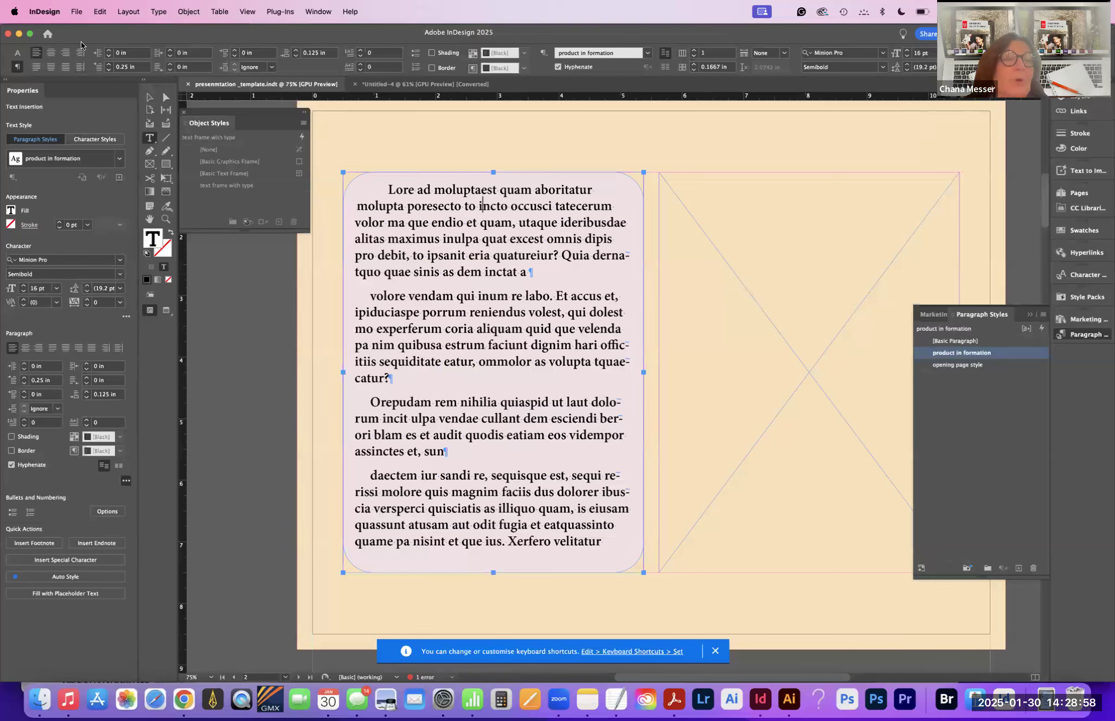
Step: Try placing Snippet_31DAB7EF8.idms from the snippets folder over the empty graphic frame on page 2, and undo the placement
click(77, 12)
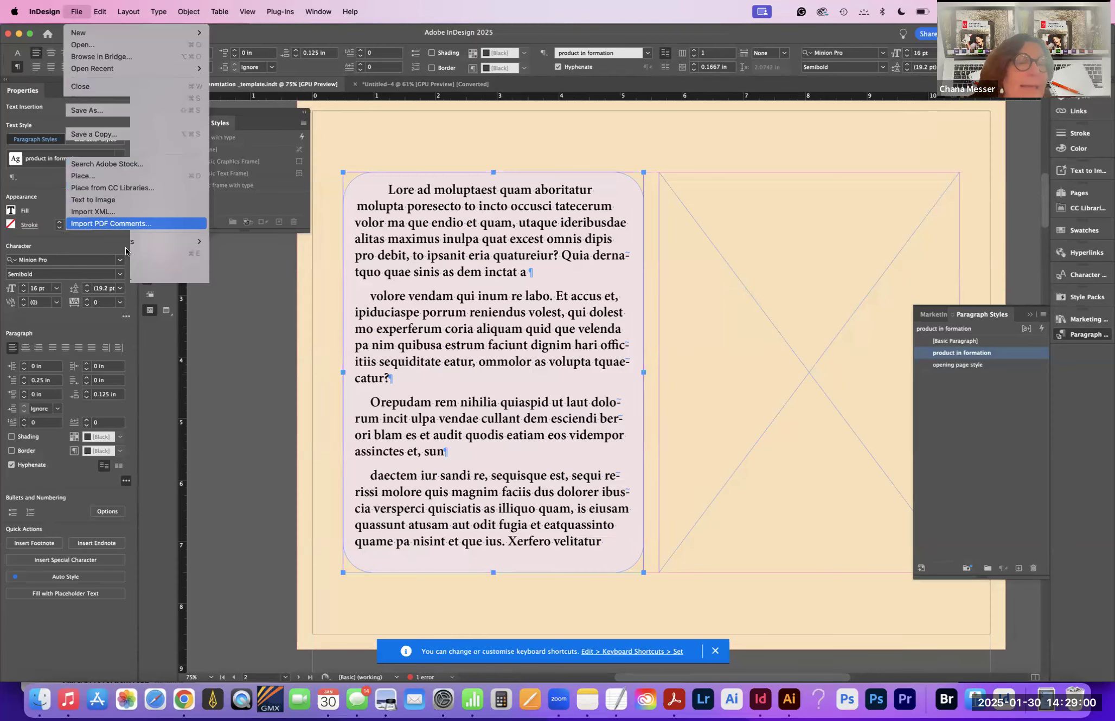
click(104, 177)
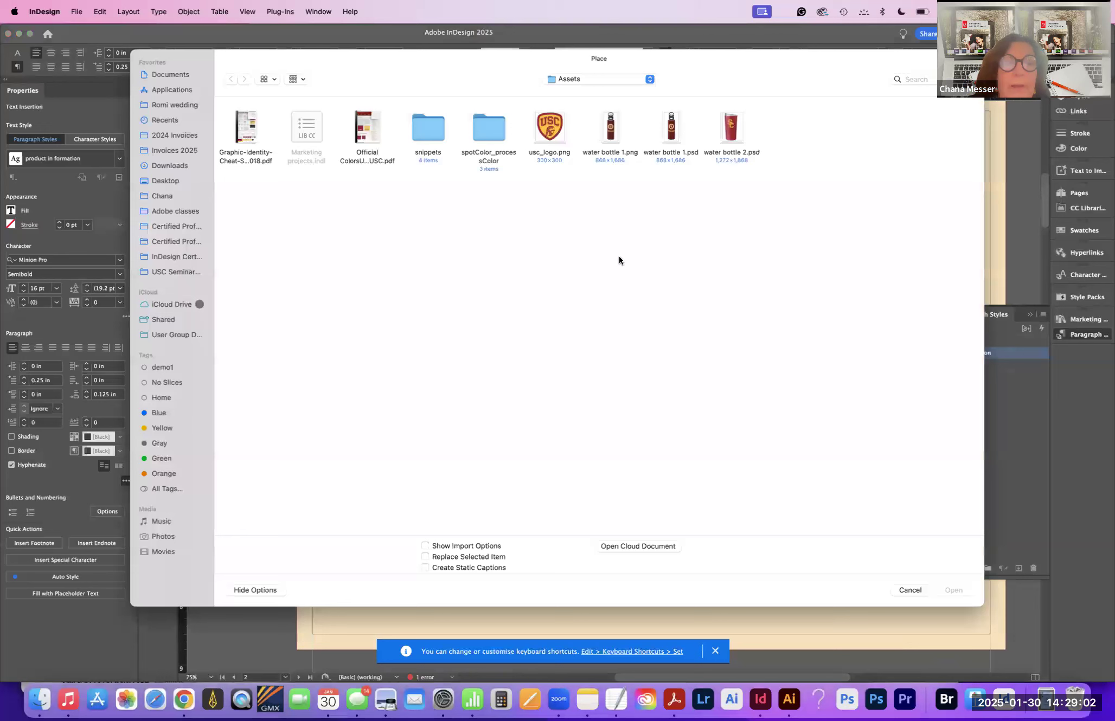
click(731, 138)
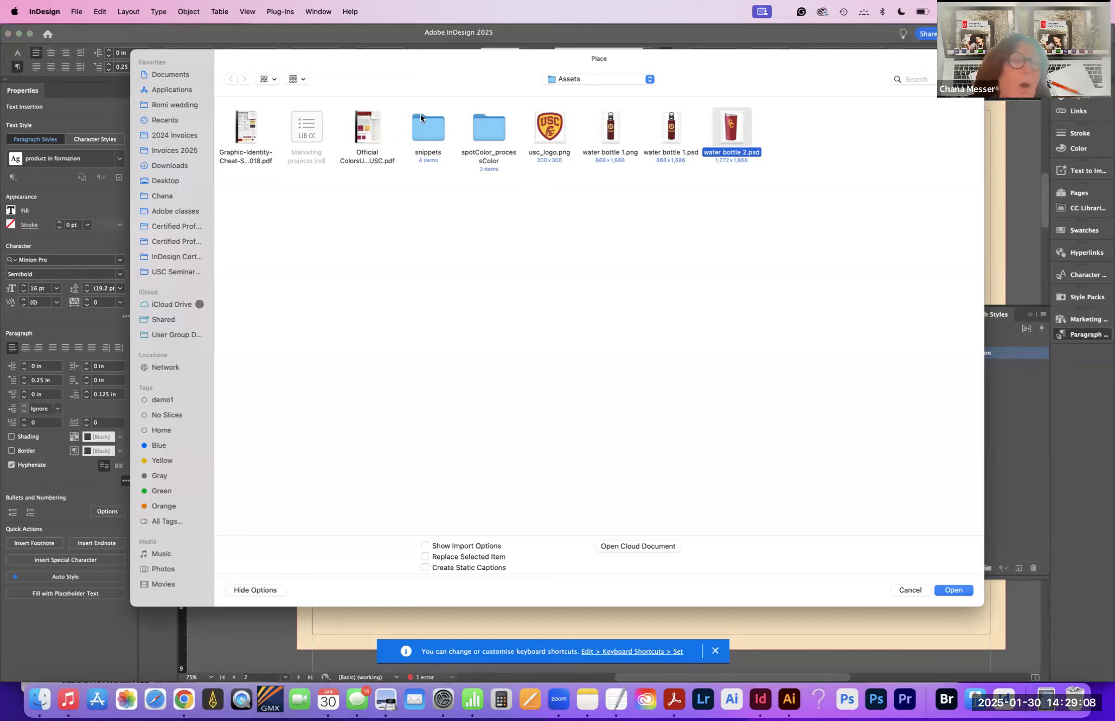
double_click(430, 128)
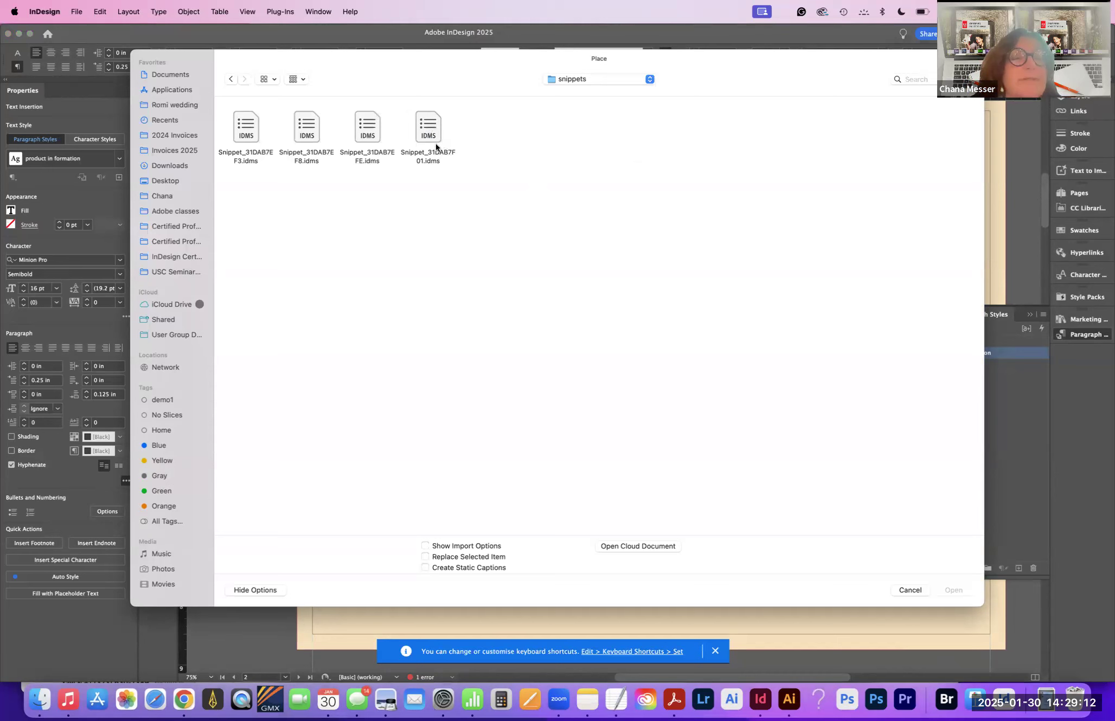
click(308, 130)
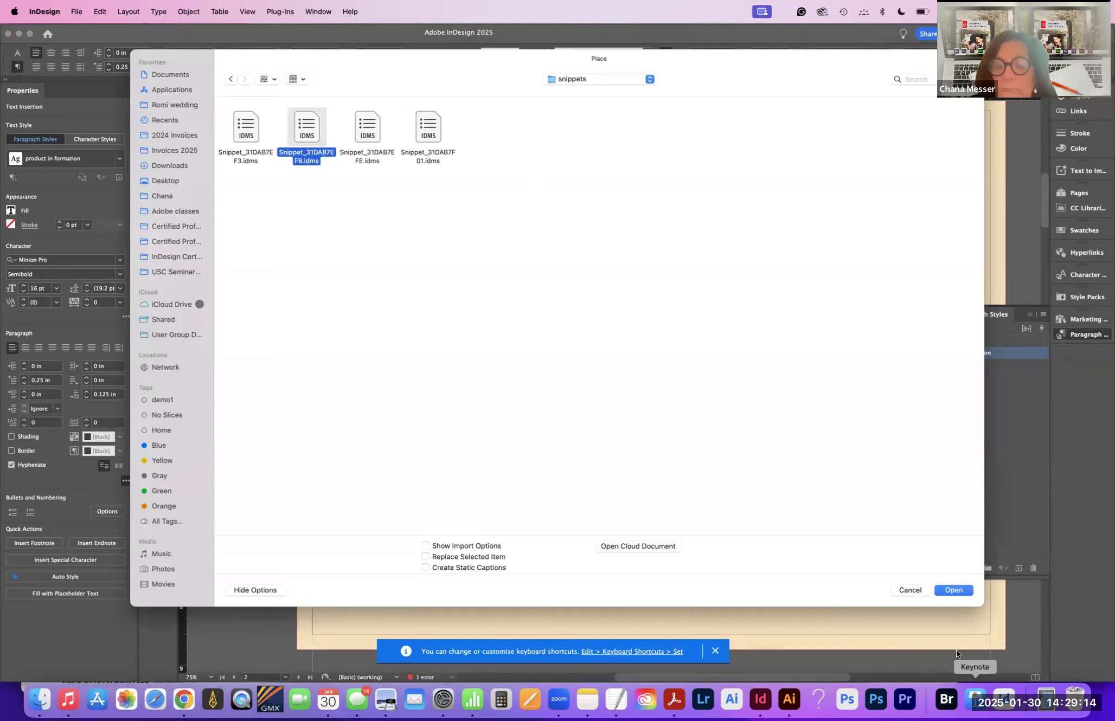
click(953, 590)
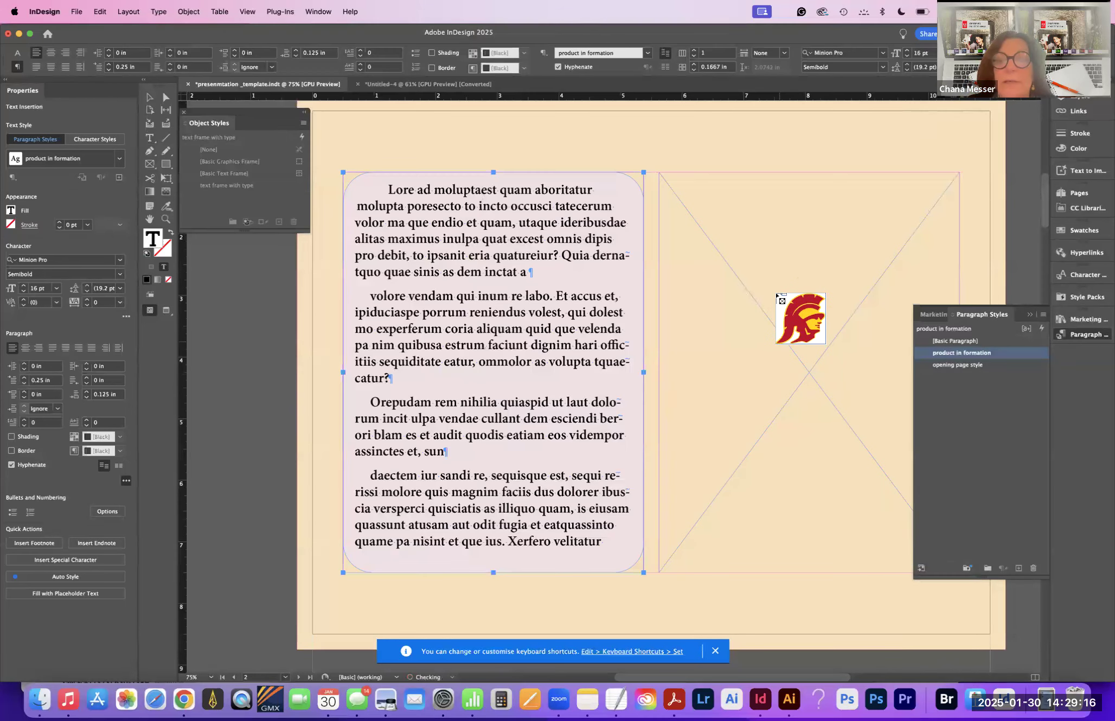
click(763, 280)
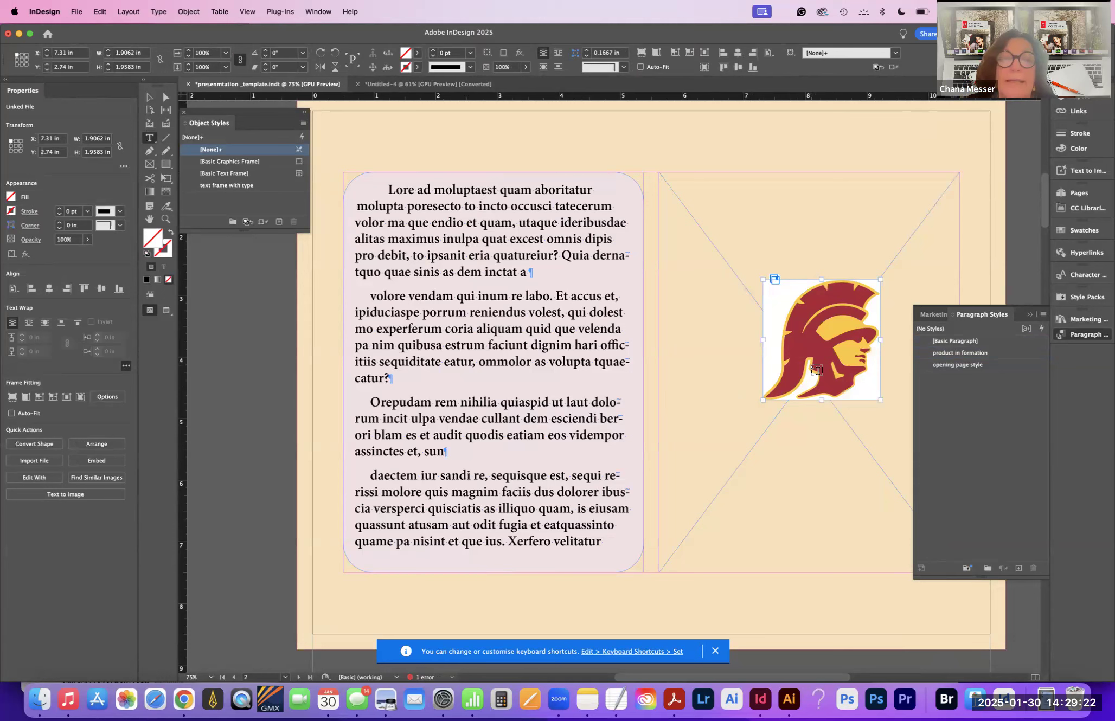
click(816, 370)
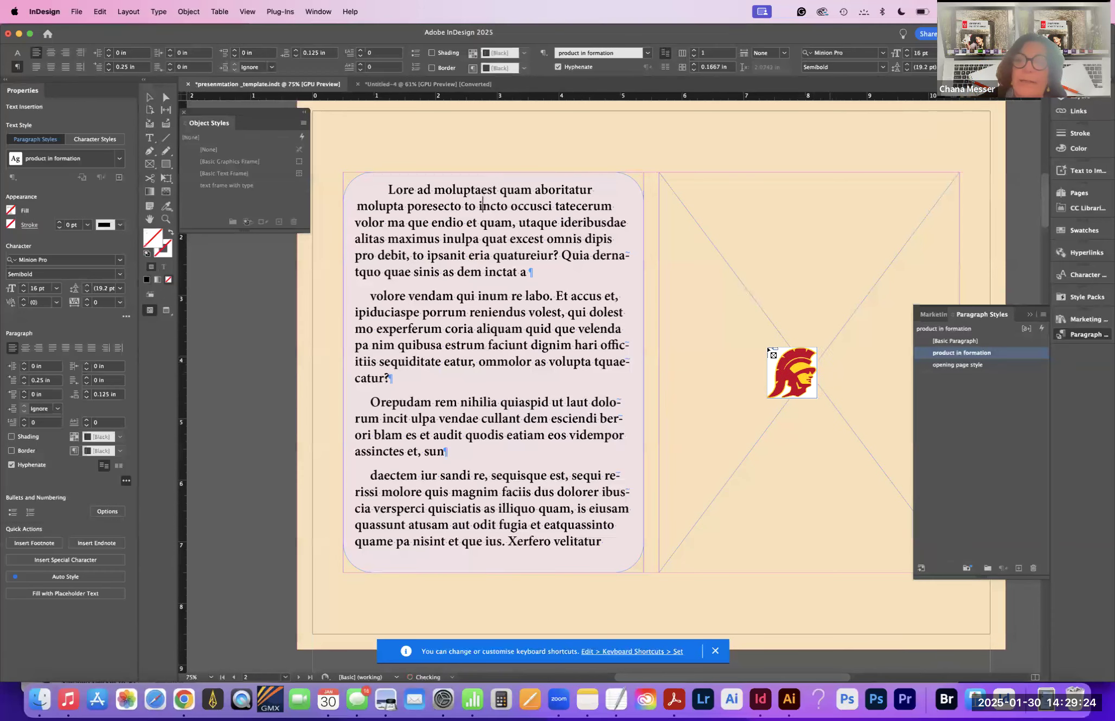
Step: Discard the loaded snippet and select the empty graphic frame beside the text frame
click(149, 98)
click(705, 204)
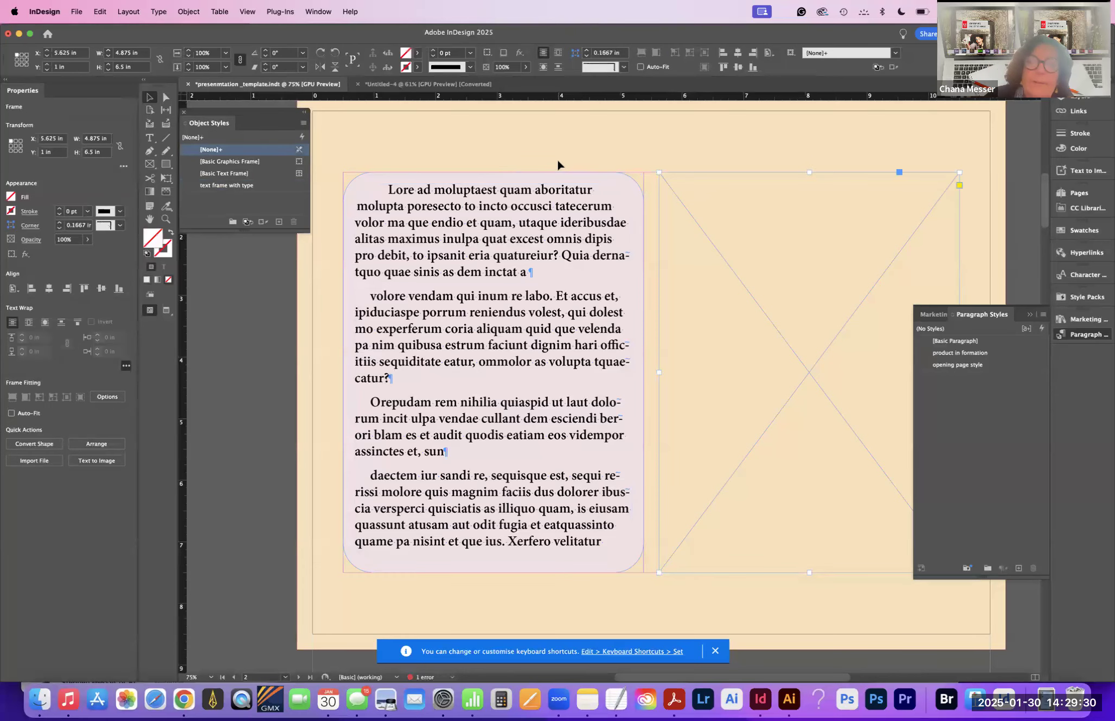
Step: Try placing the football photo from Snippet_31DAB7F01.idms over the empty frame beside the text
key(super+d)
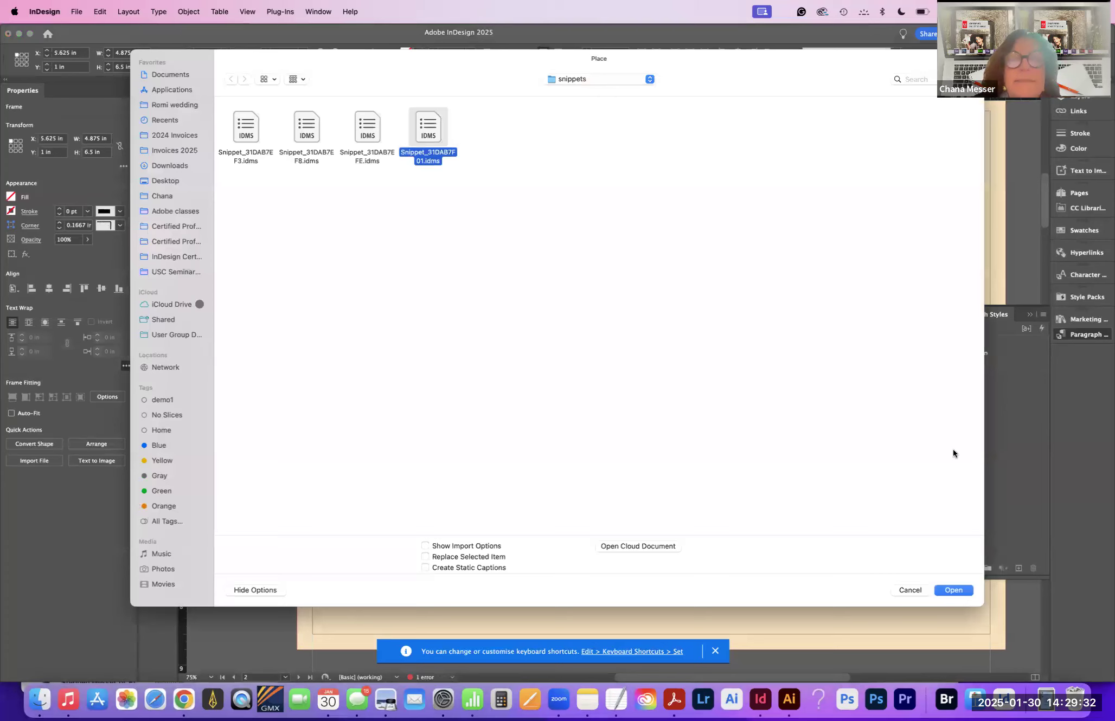
click(958, 588)
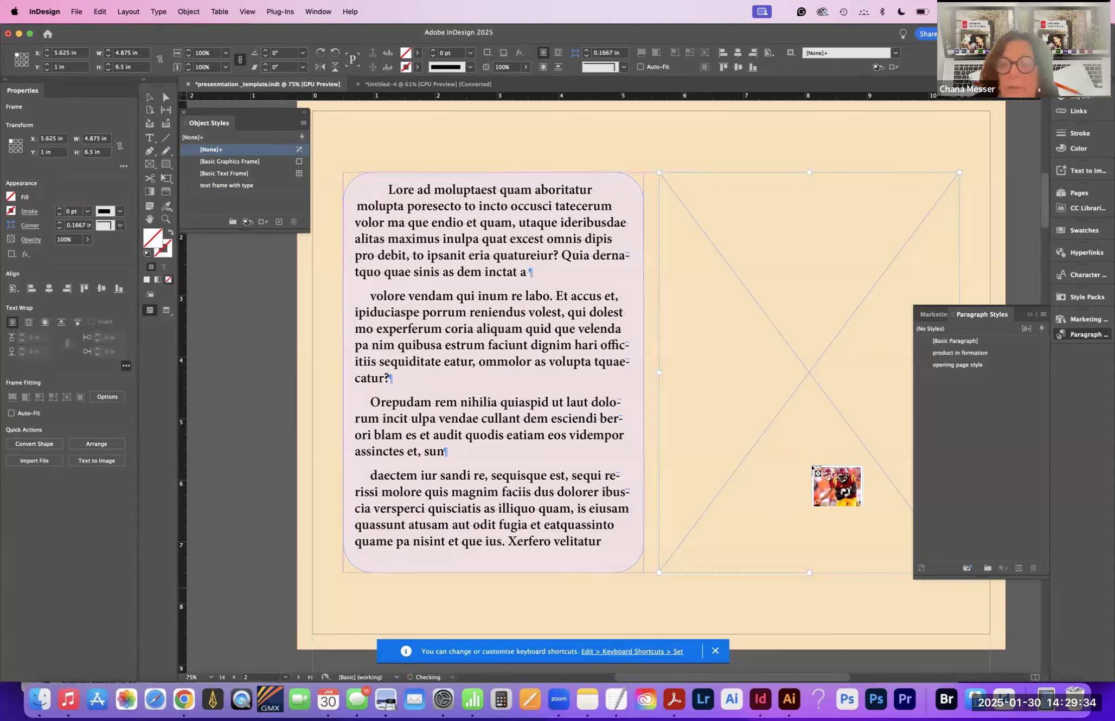
click(693, 176)
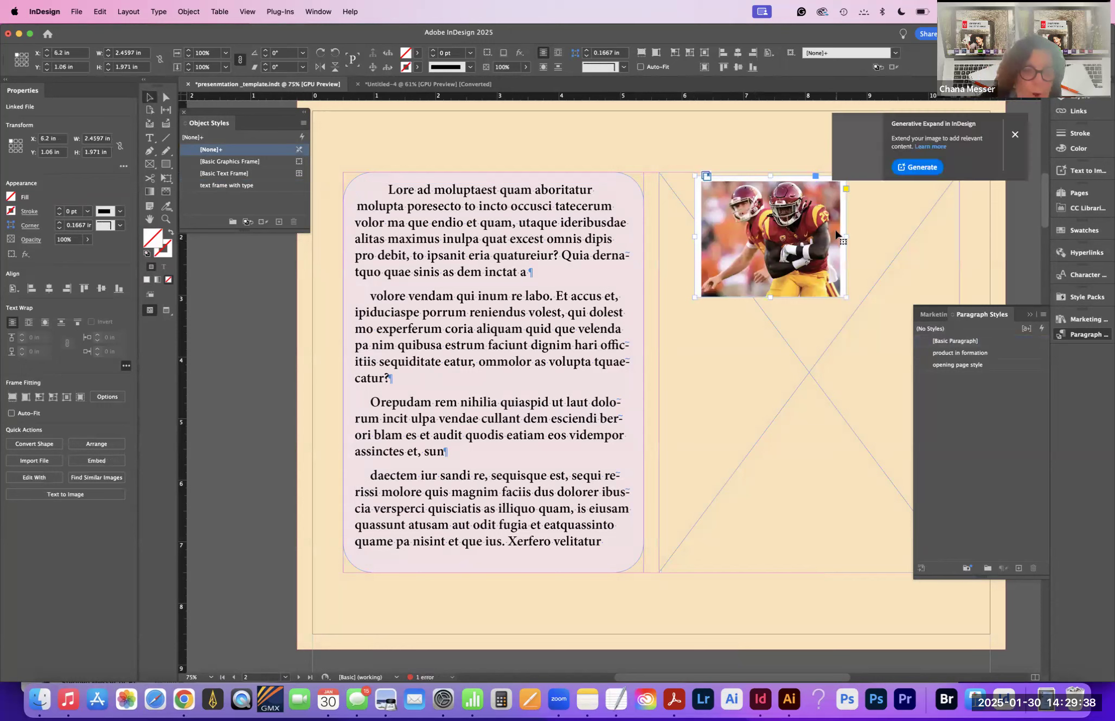
key(super+z)
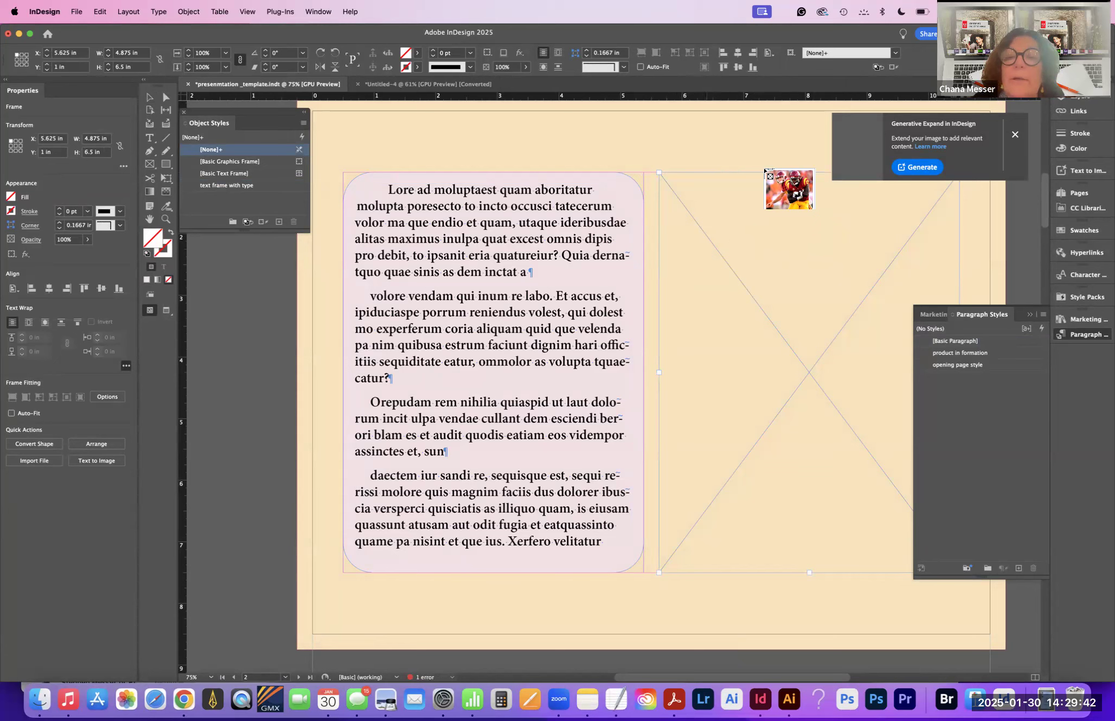
click(1015, 136)
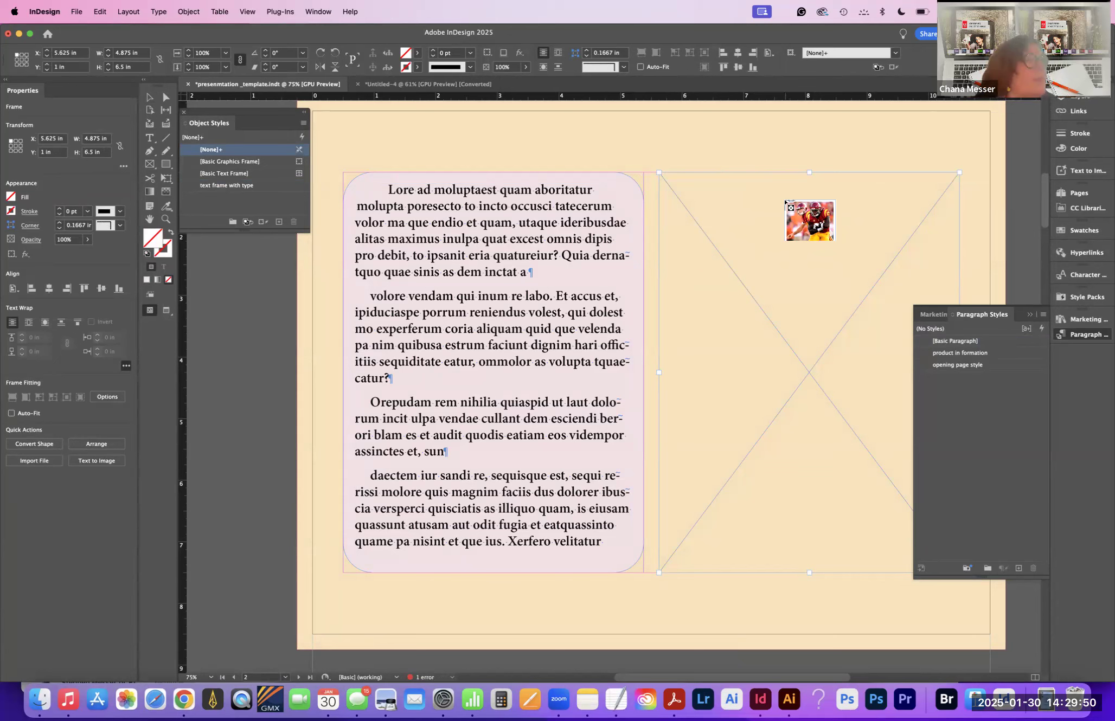
key(Escape)
key(v)
Step: Display the Marketing projects library, turn on the Contextual Task Bar and dismiss its Text to Image tip
click(941, 315)
drag(884, 335, 804, 267)
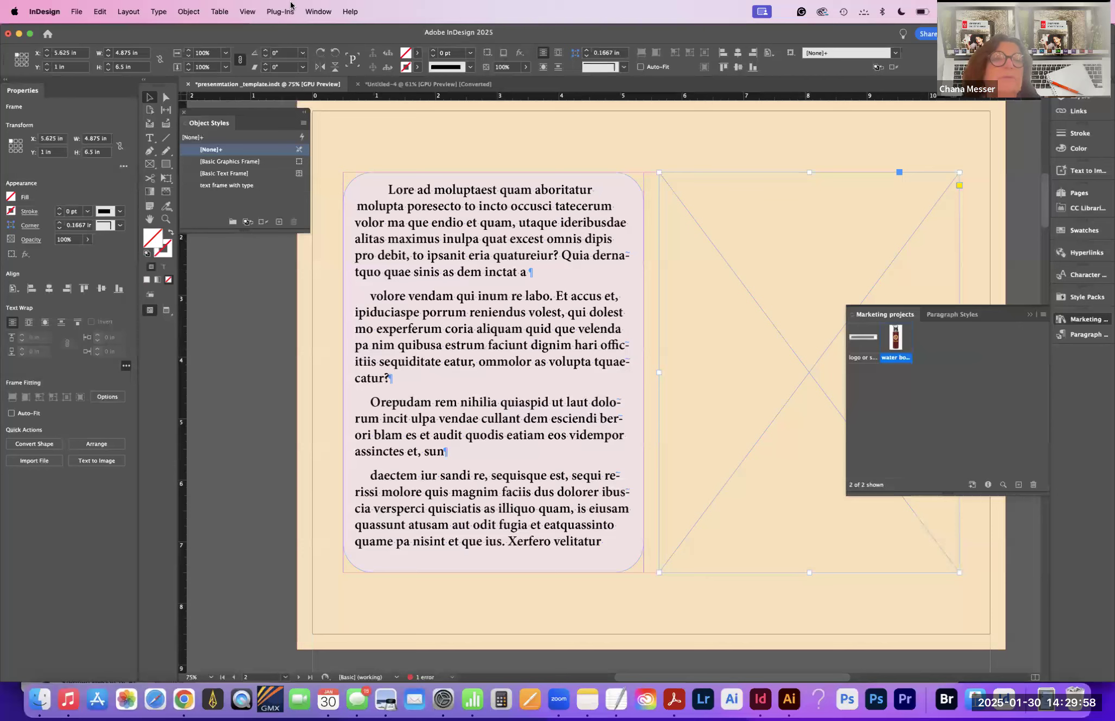
click(319, 10)
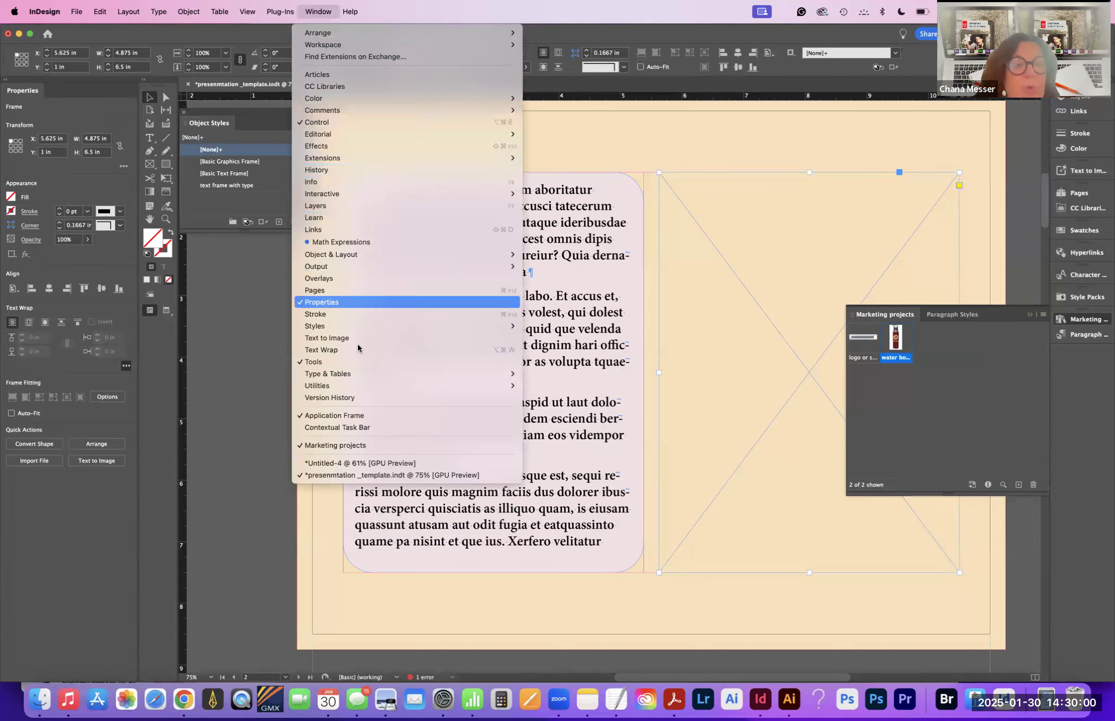
click(358, 428)
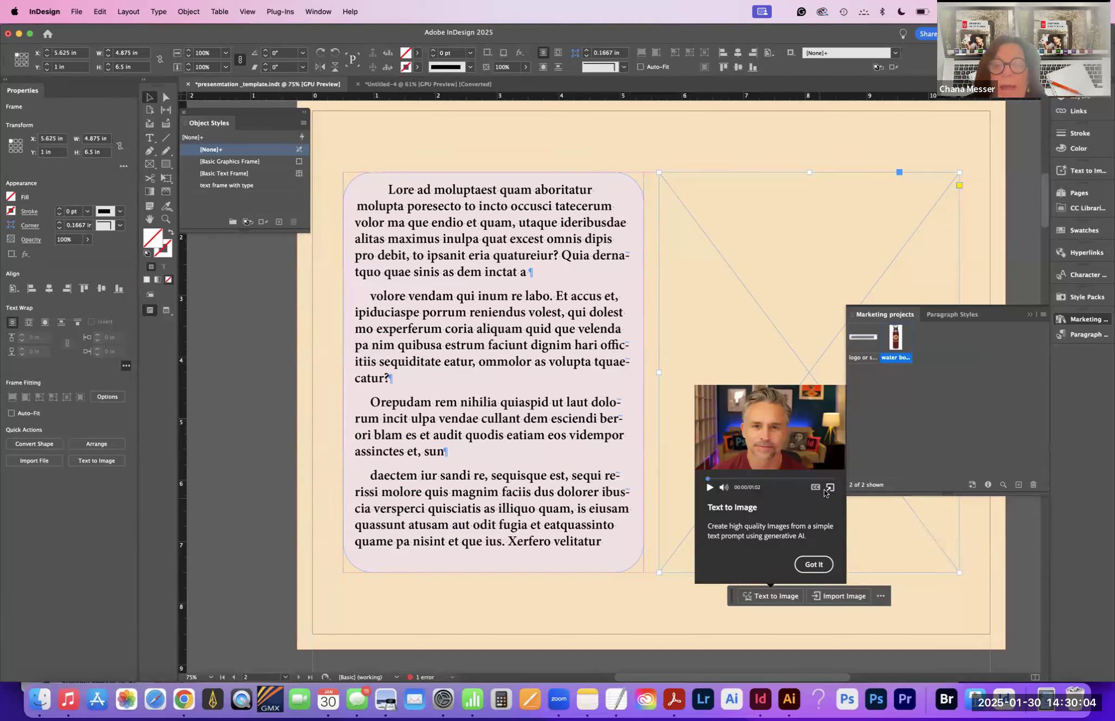
click(814, 565)
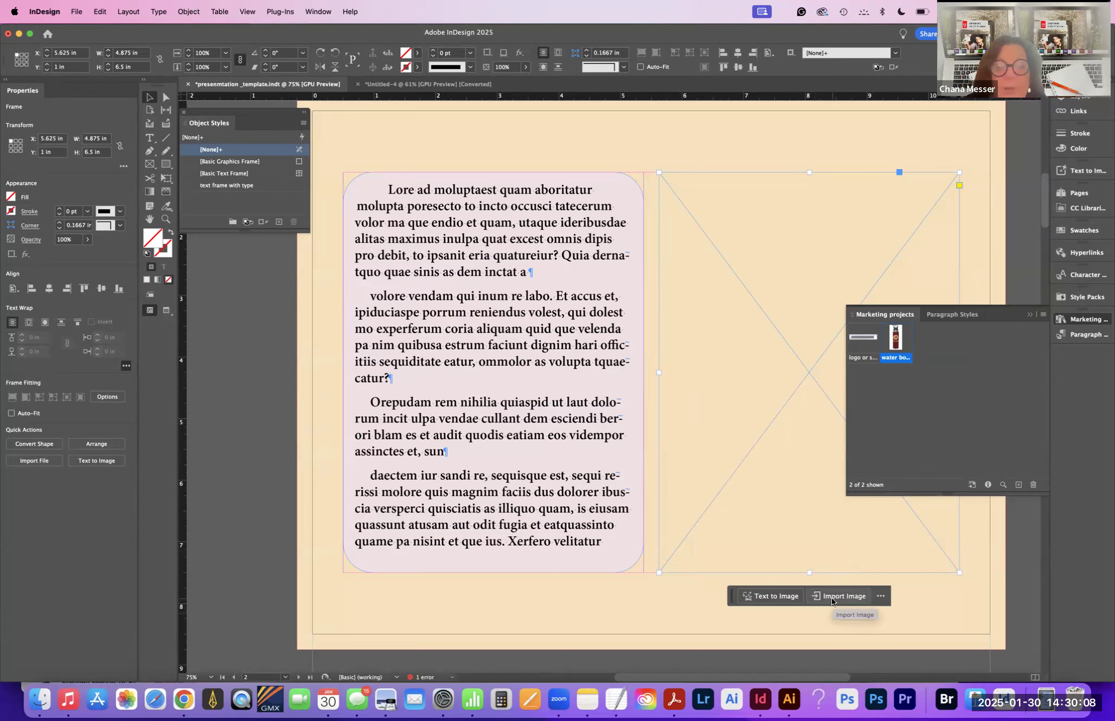
Step: Generate a Text to Image picture in the empty frame with the prompt "sports bottle with orange colors and an athleteholding it", agreeing to the user guidelines
click(759, 596)
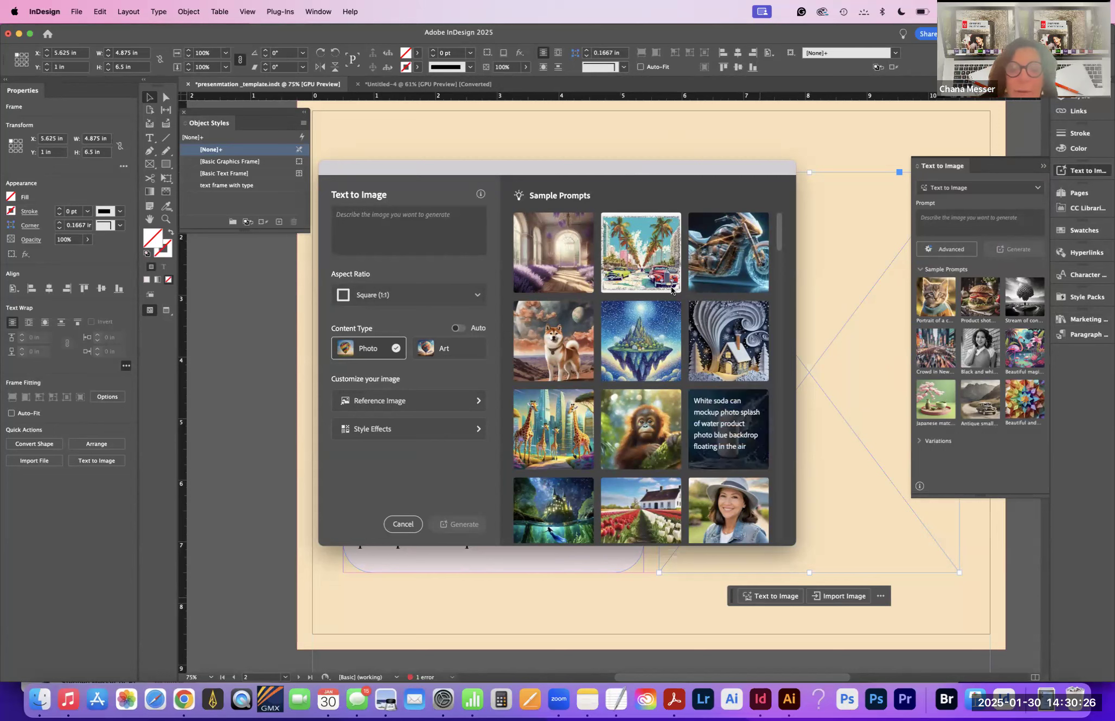
drag(781, 234, 813, 521)
scroll(685, 462, up, 15)
scroll(686, 462, down, 5)
click(376, 217)
text(spor)
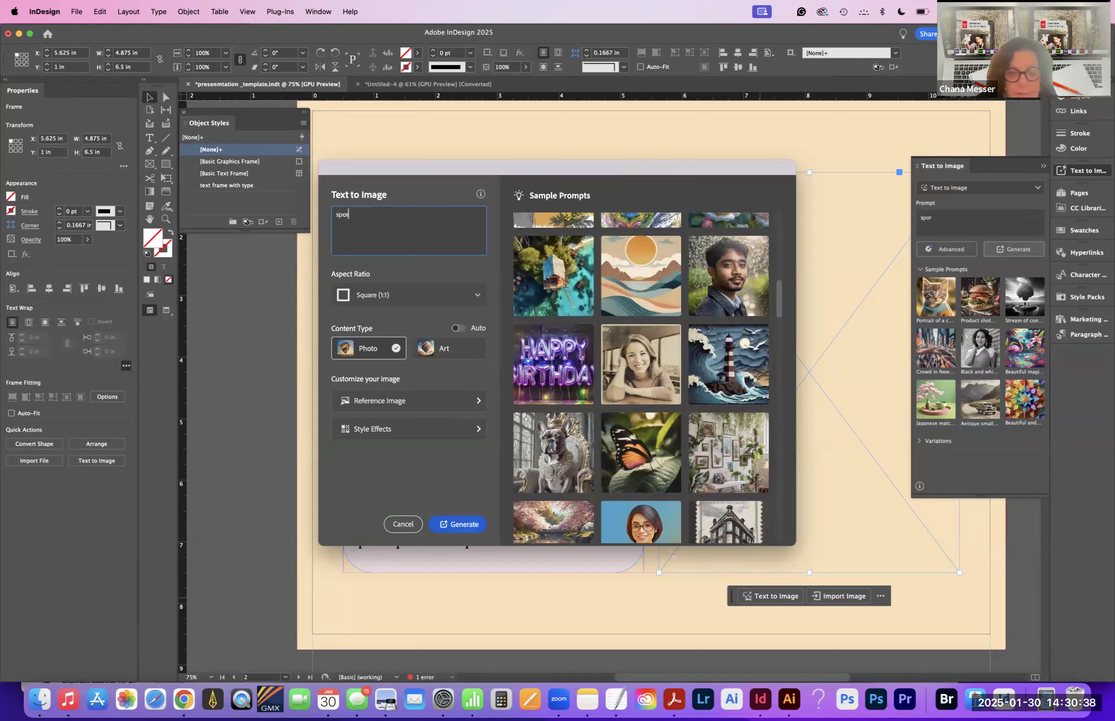
text(ts bottle with)
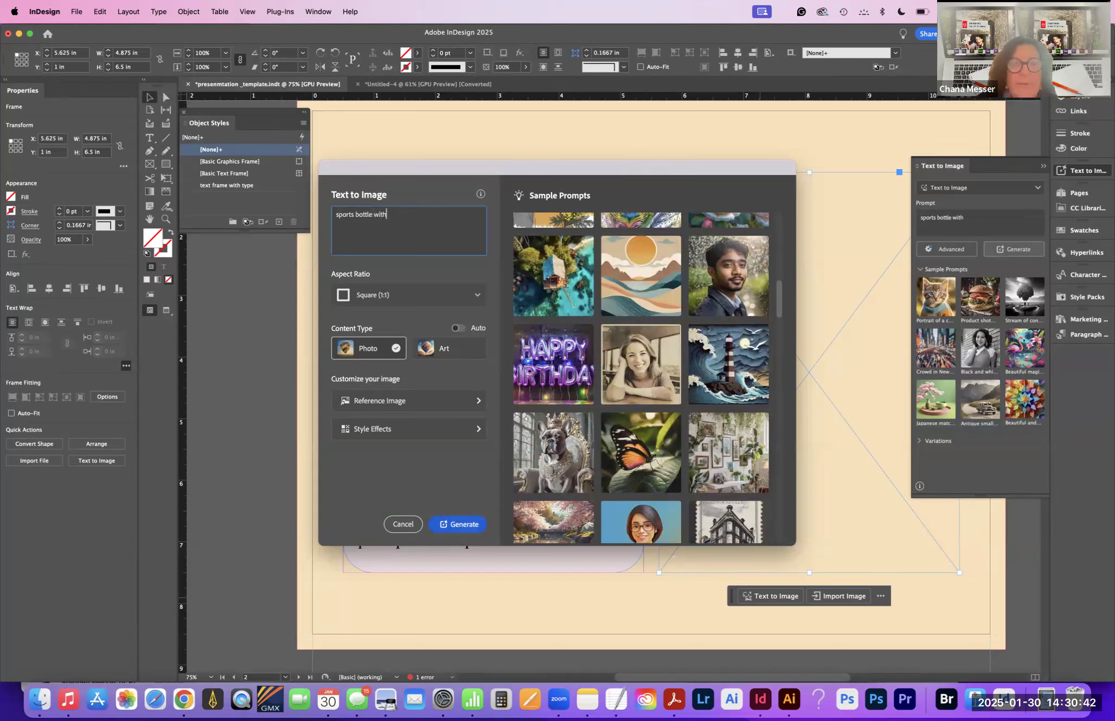
text( orange colo)
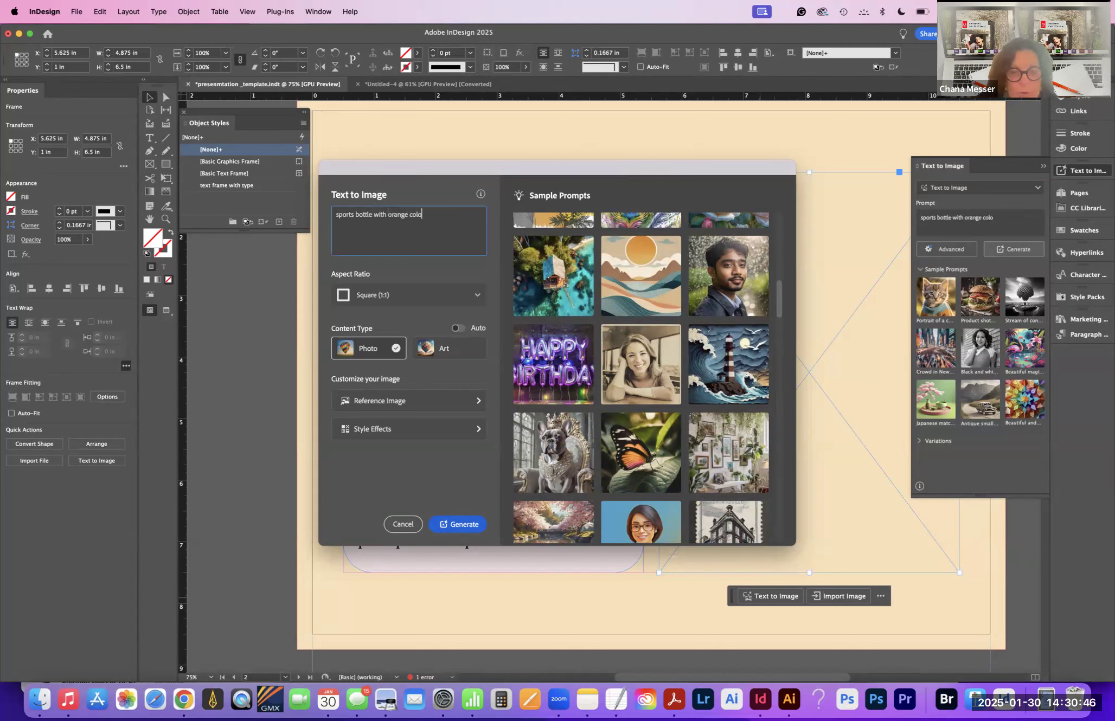
text(rs and an athlete holding it)
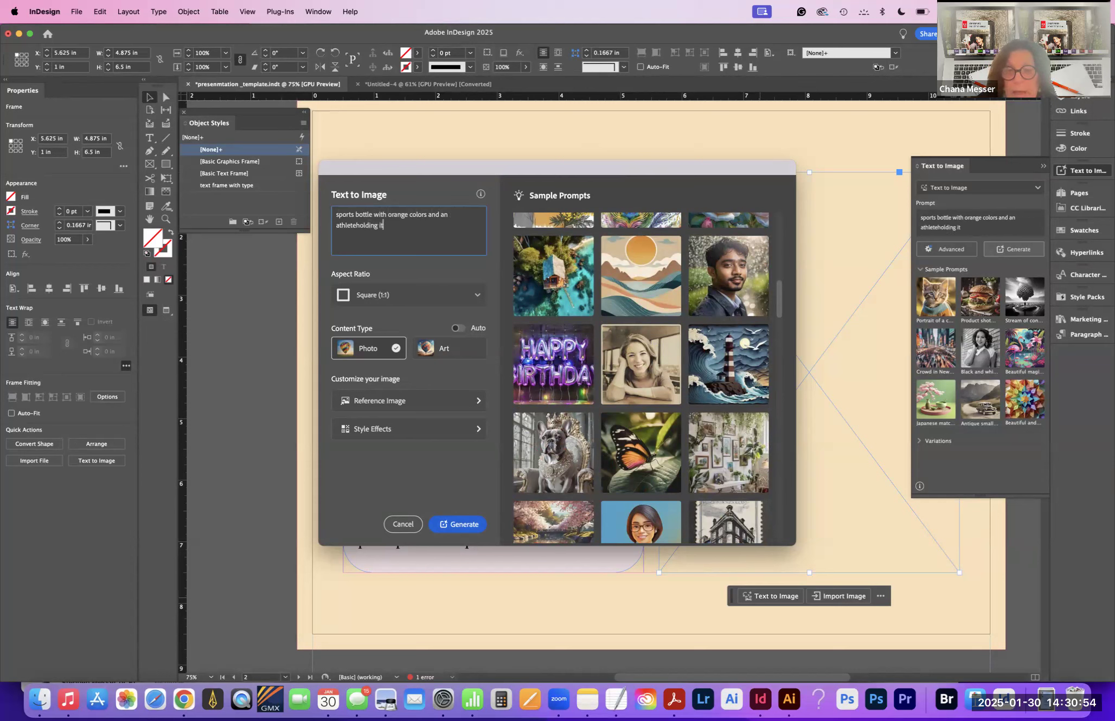
click(454, 526)
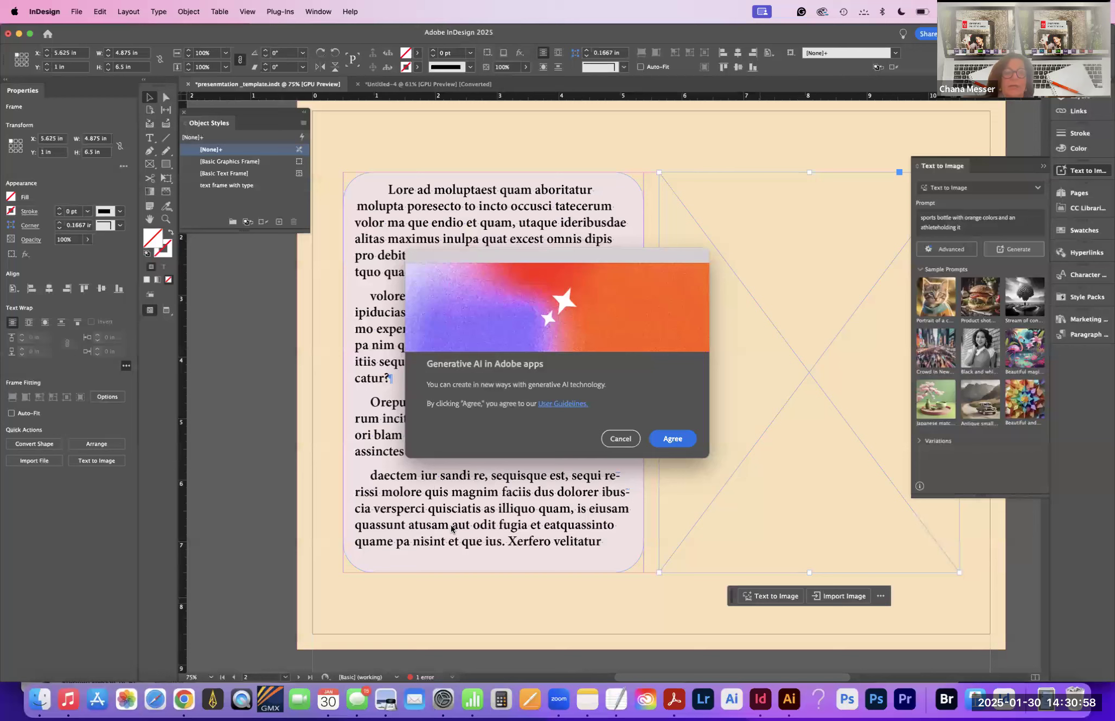
click(671, 438)
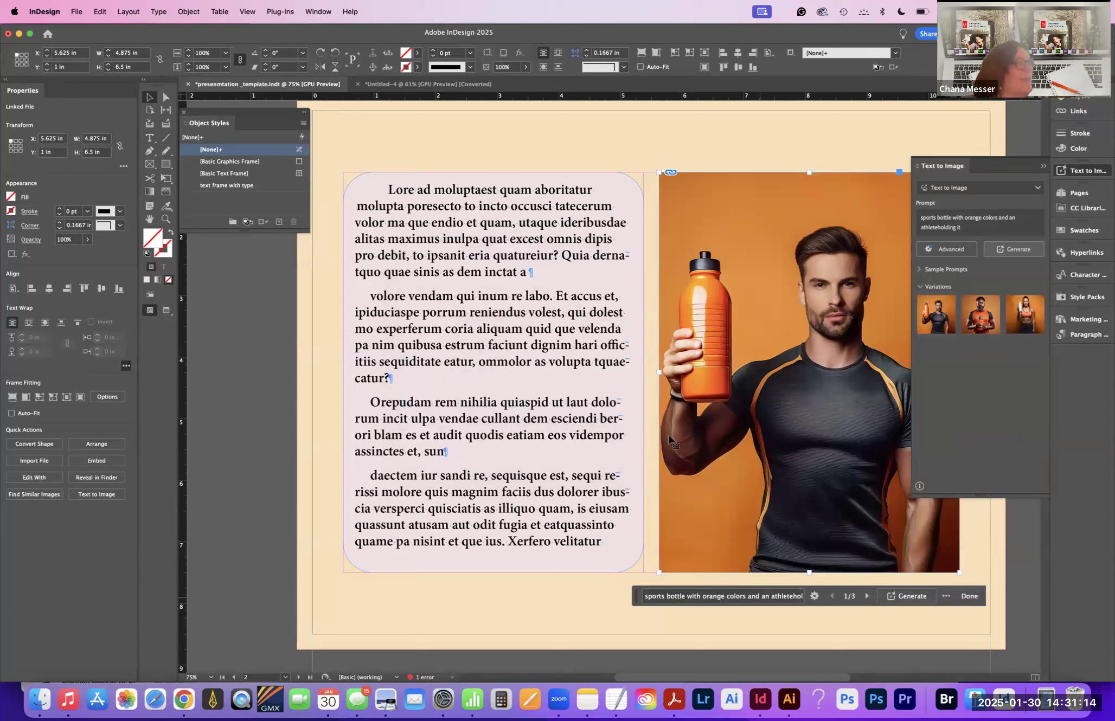
Step: Move the Text to Image panel off the picture and try the second and third generated variations in the frame
drag(934, 167, 406, 116)
mouse_move(459, 269)
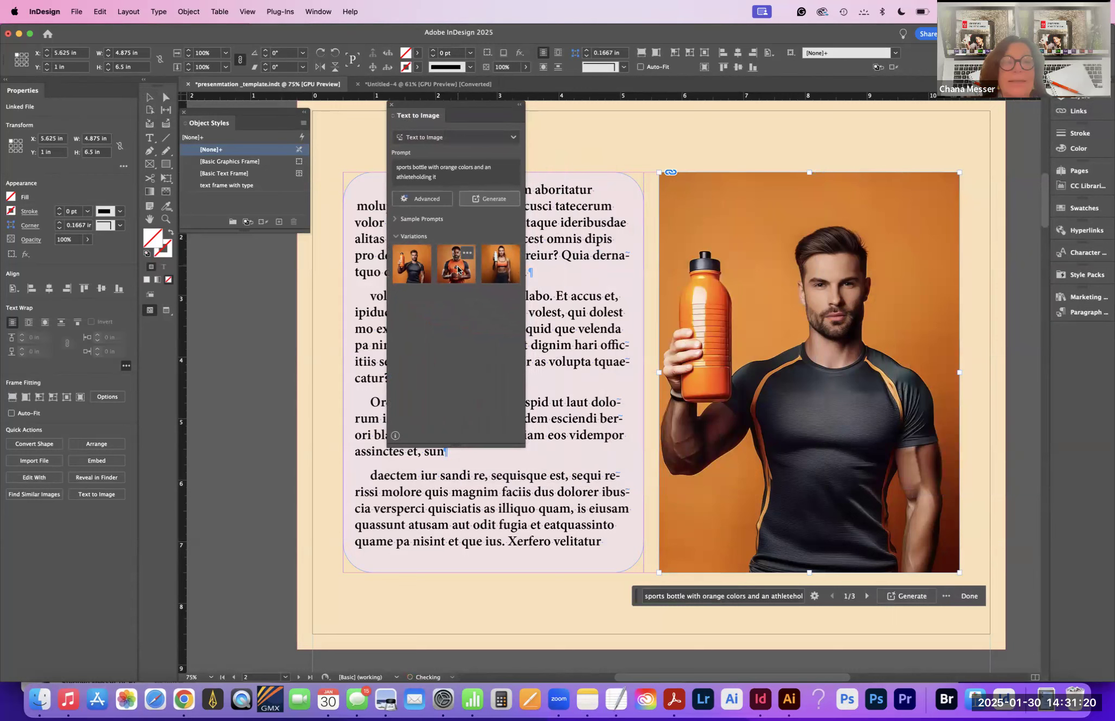
click(458, 269)
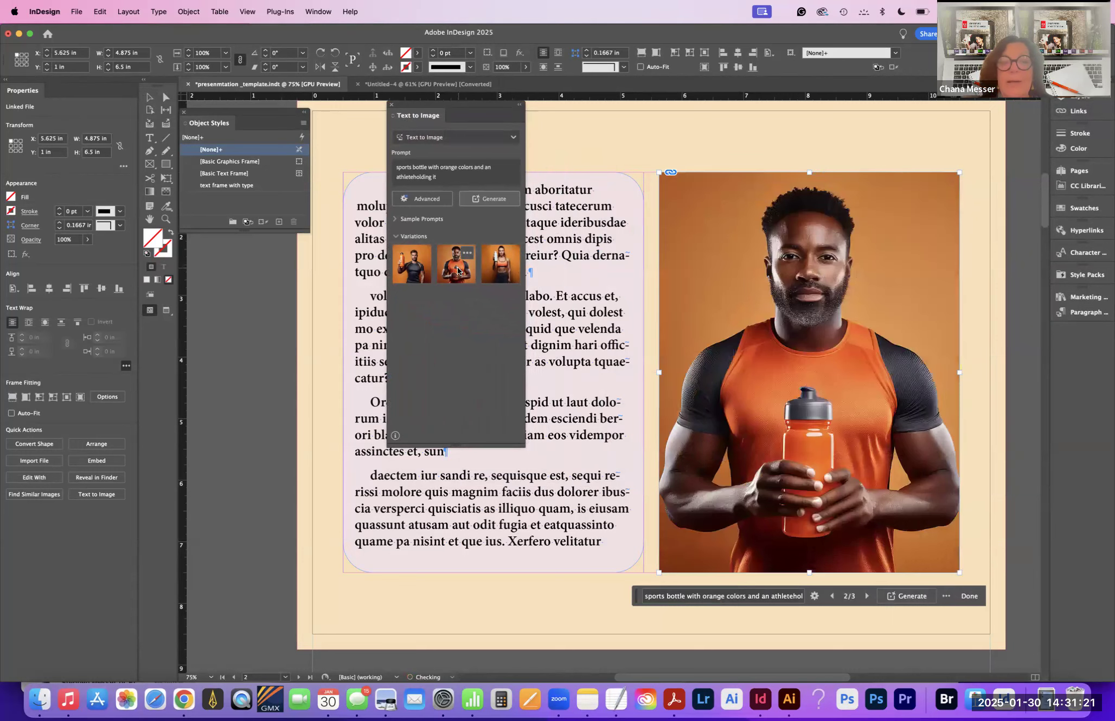
click(499, 267)
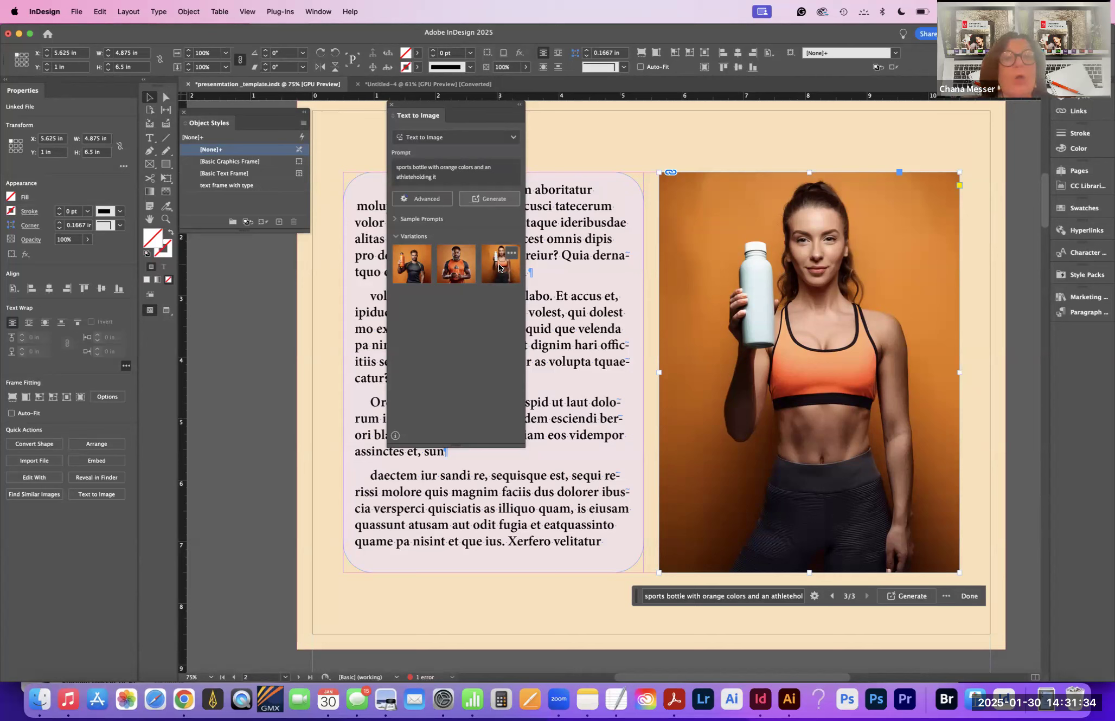
Step: Generate new variations from the same prompt using the Art content type and the last style effect in the fourth row
click(427, 199)
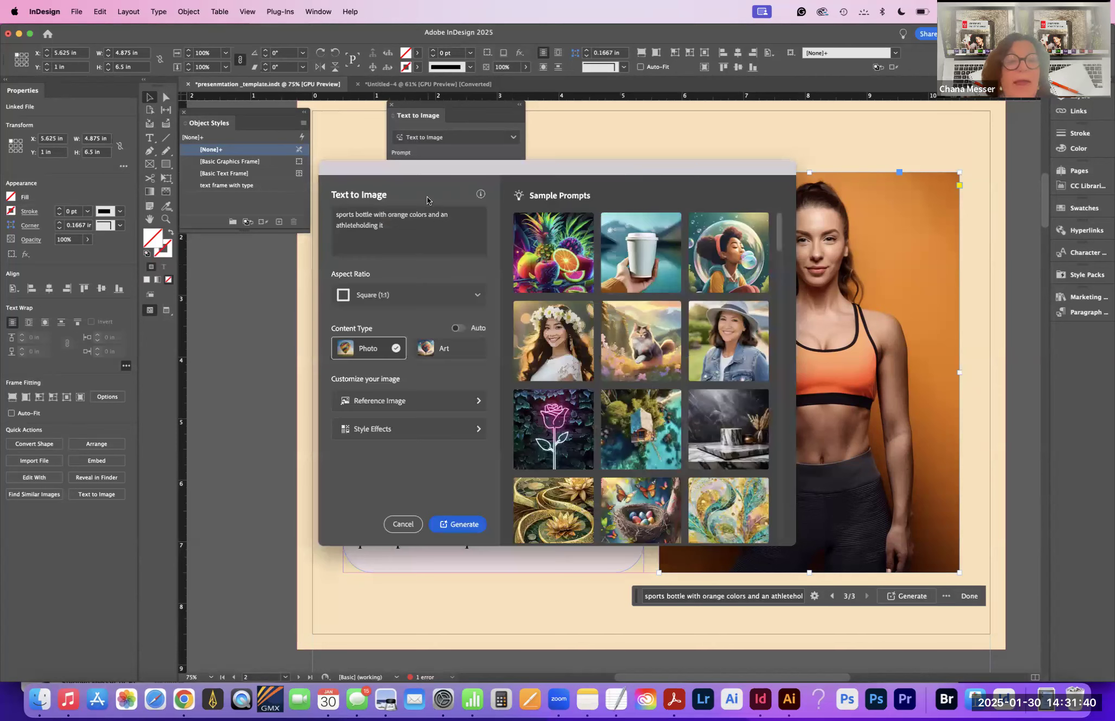
click(444, 352)
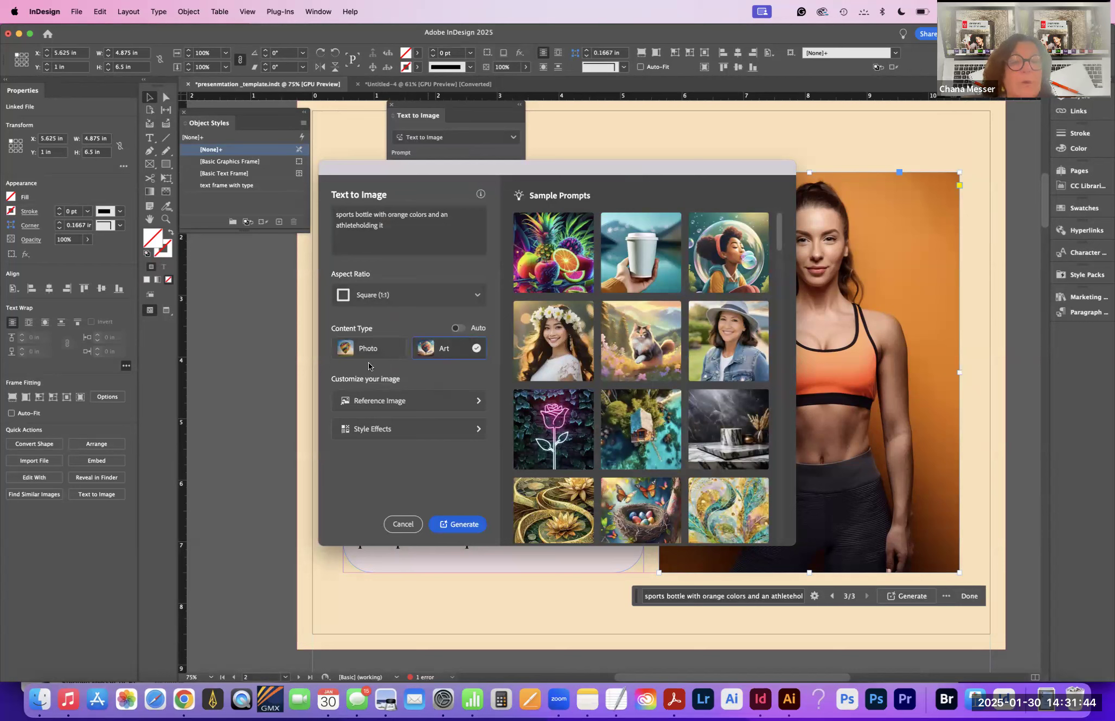
click(404, 429)
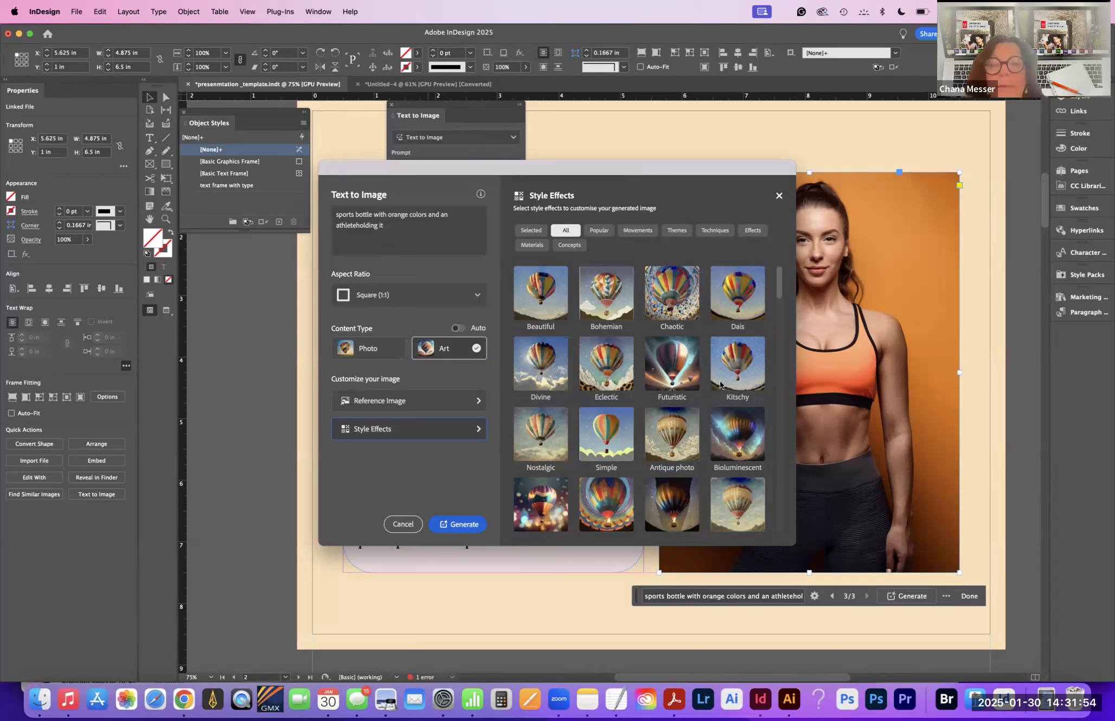
click(739, 492)
click(458, 524)
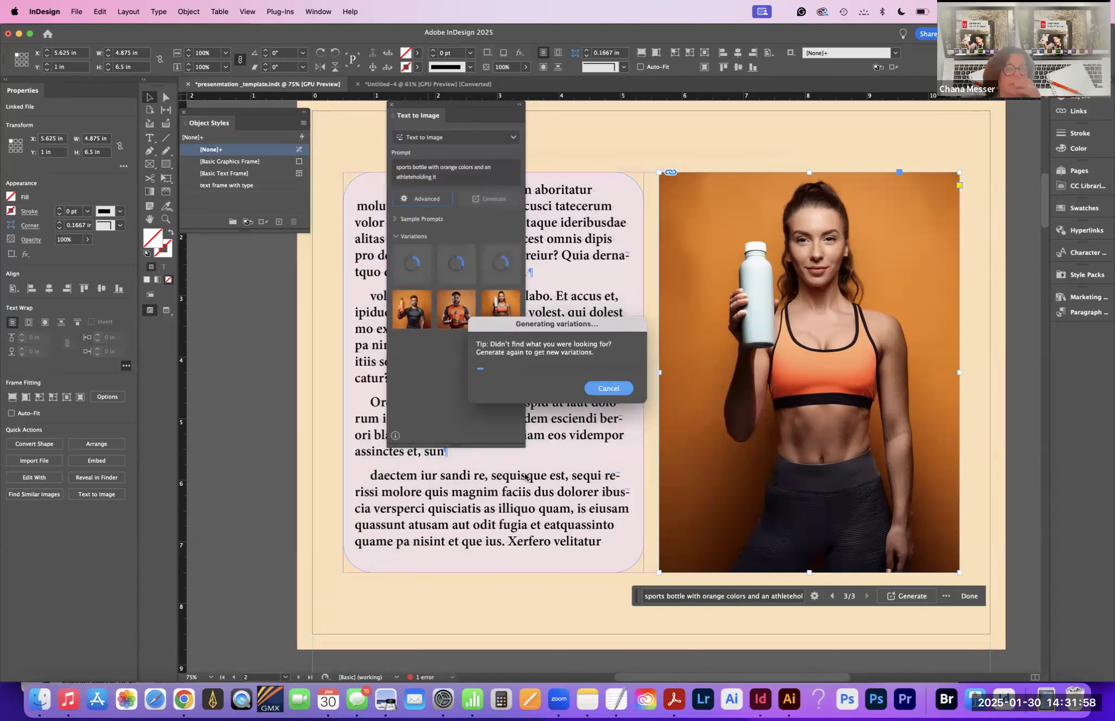
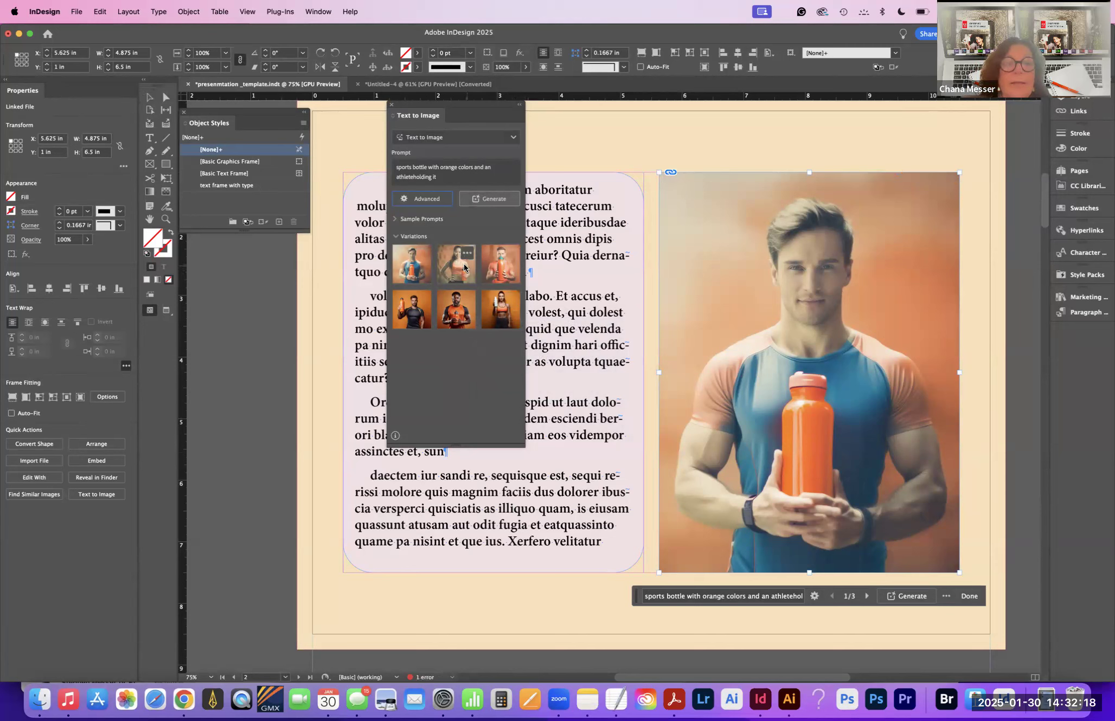
Step: Show the third art variation in the large frame and place the second one, about 1.42 in square, over the text frame's bottom-left corner
click(459, 274)
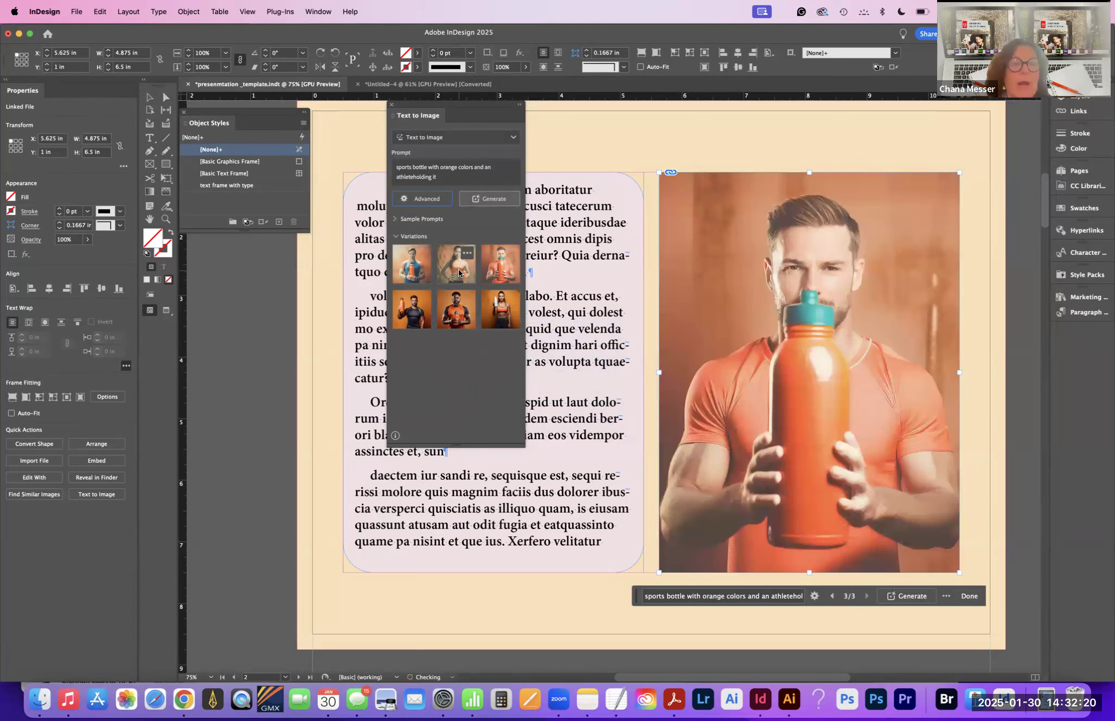
drag(459, 274, 434, 554)
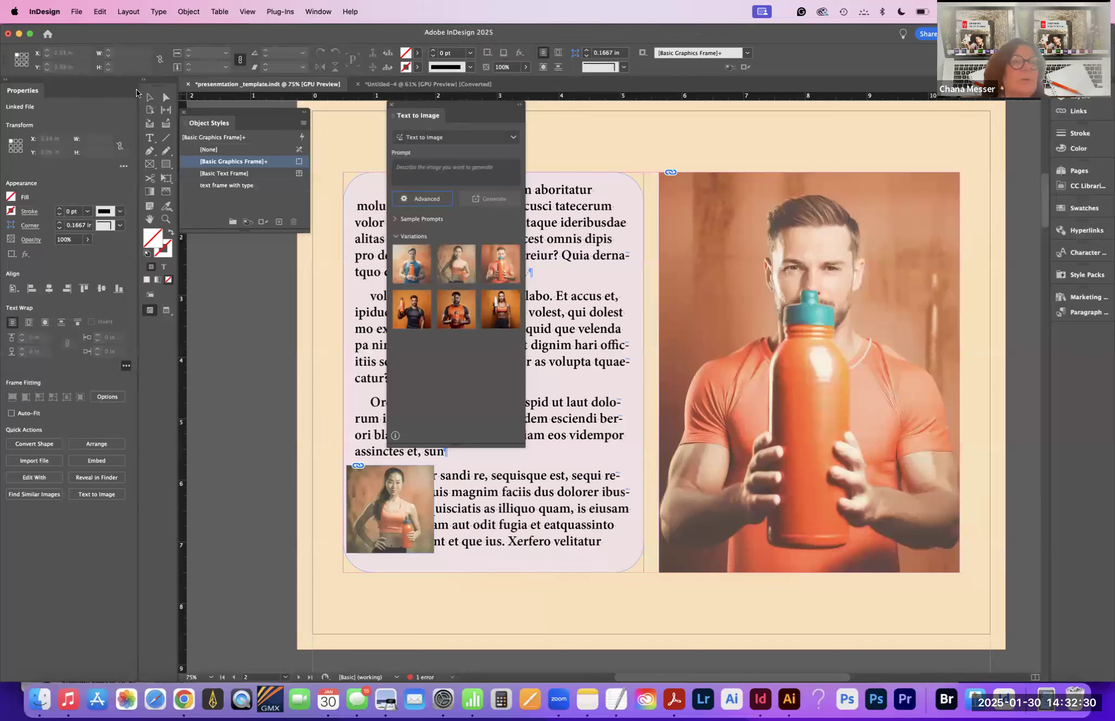
Step: Round all corners of the small image placed over the text to about 0.14 in
click(150, 97)
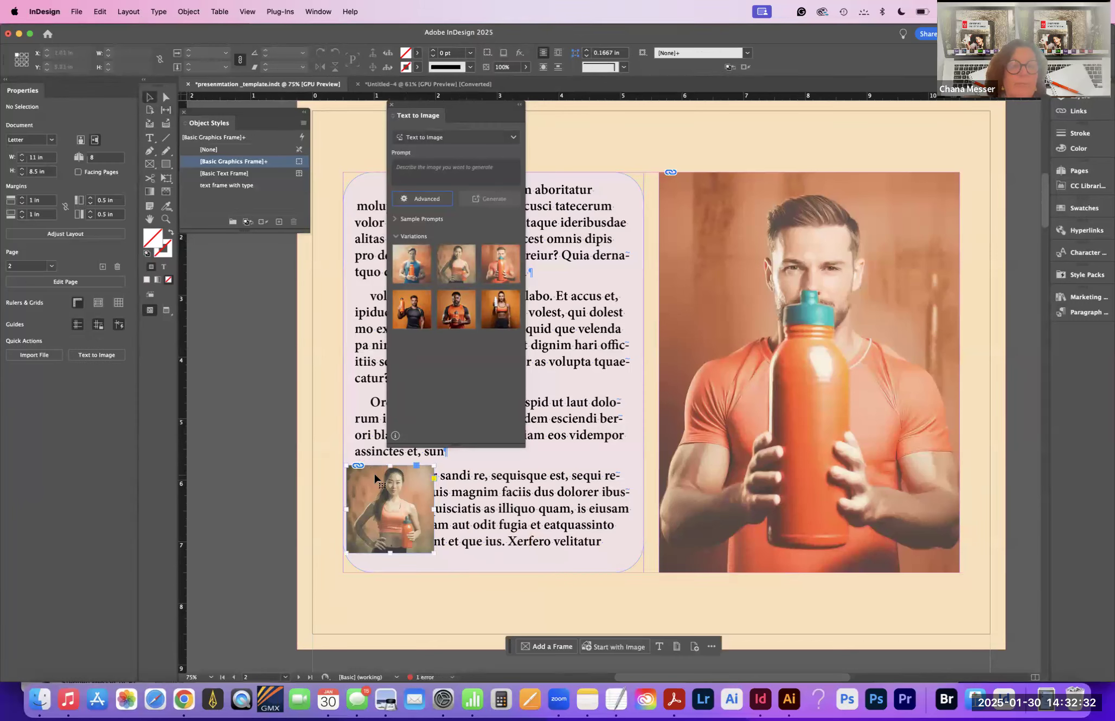
click(374, 478)
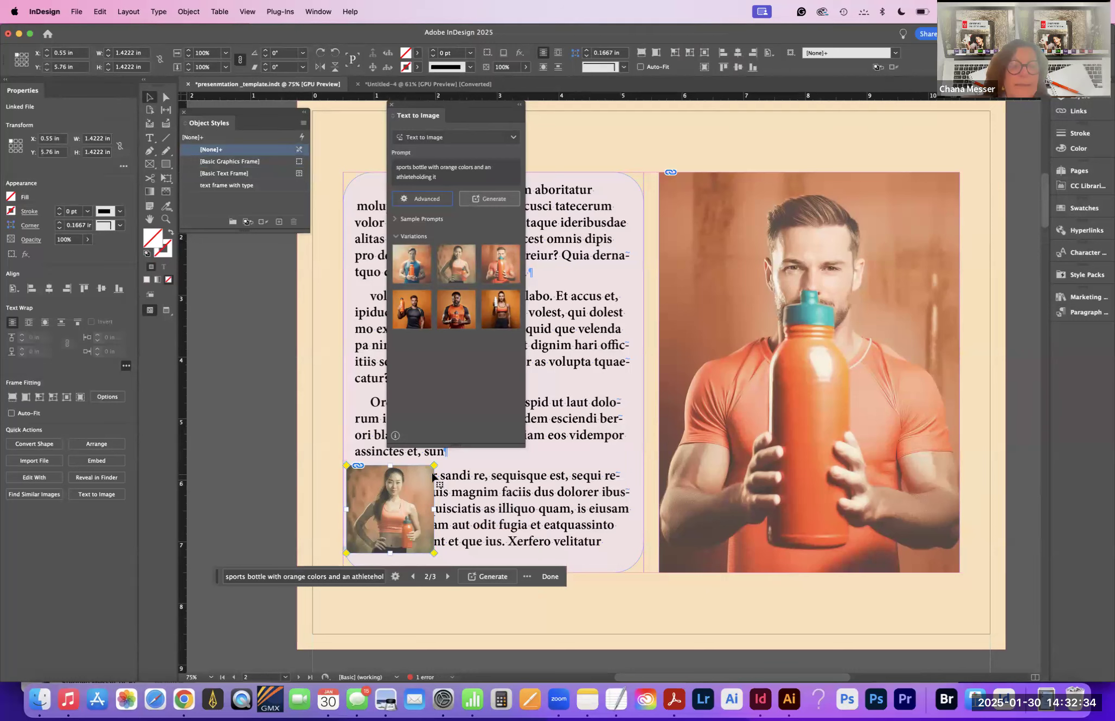
drag(434, 466, 425, 465)
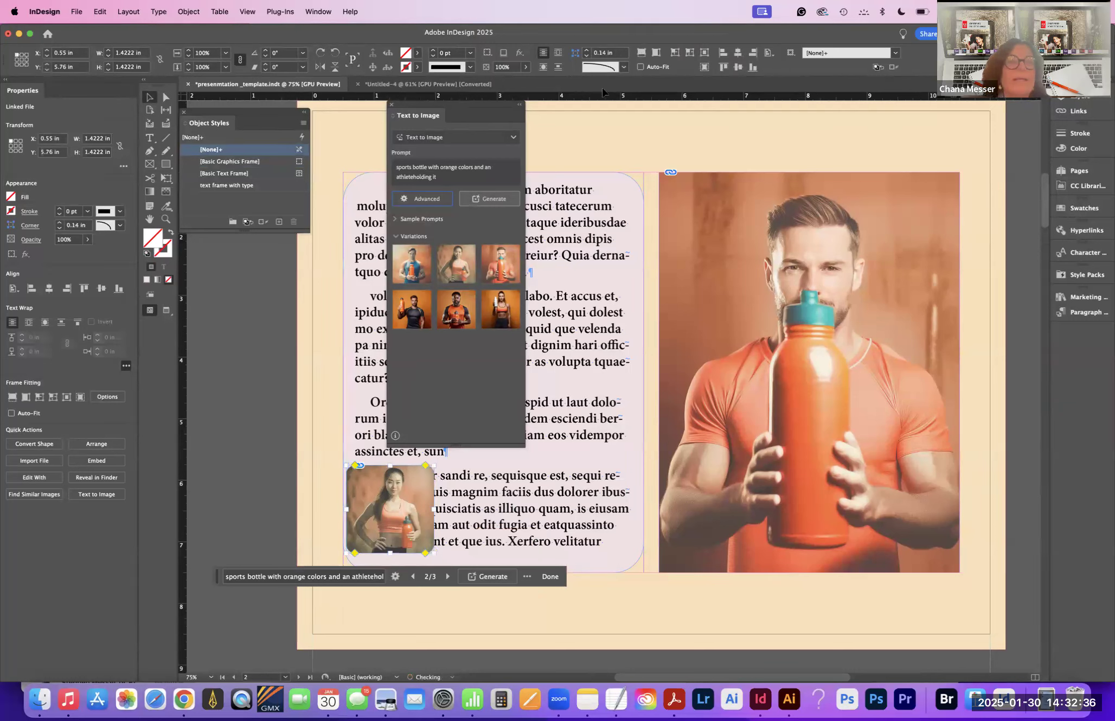
Step: Wrap the text around the small image's object shape and move the image to the text frame's top-left corner
click(45, 323)
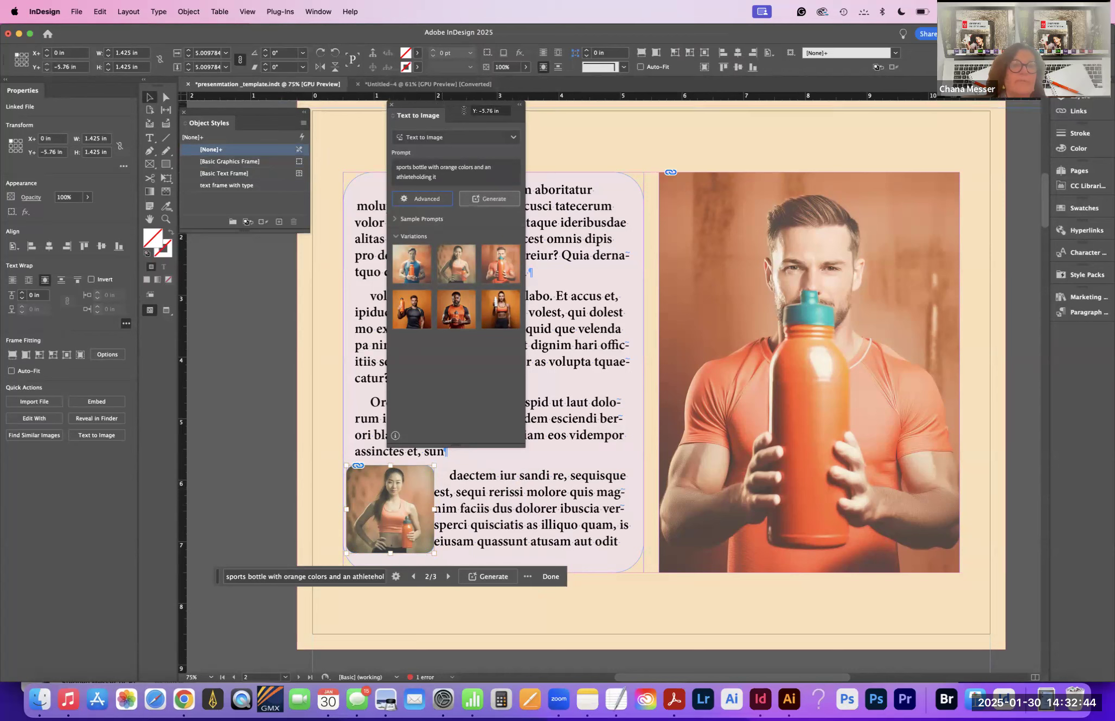
drag(404, 108, 77, 323)
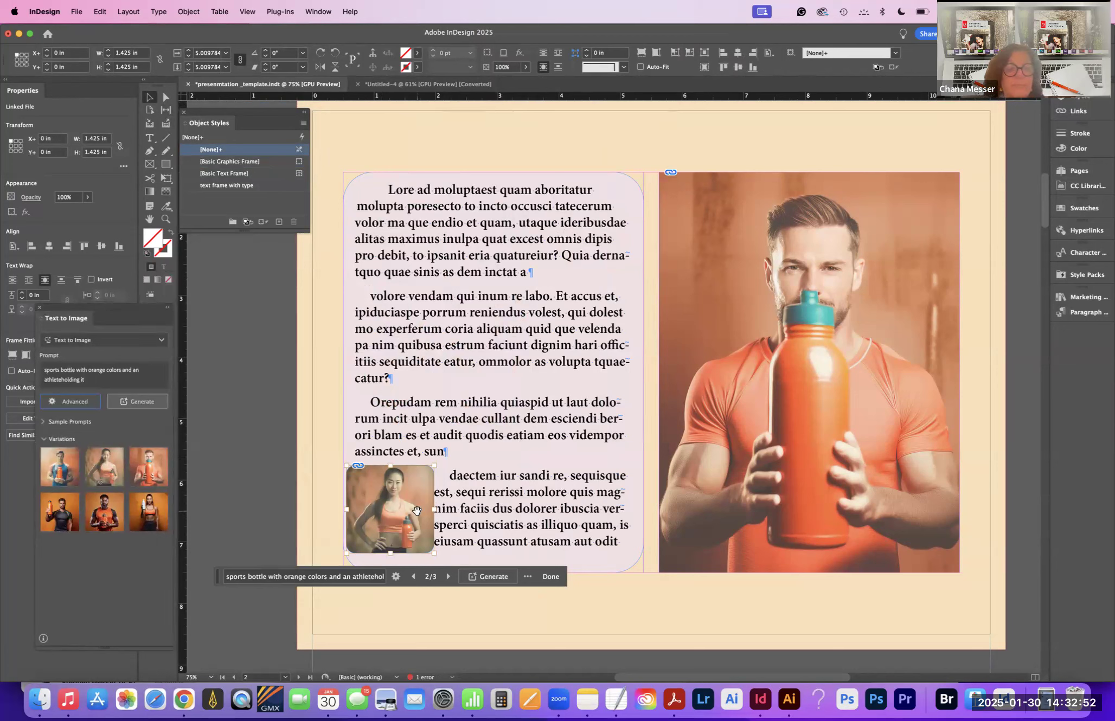
mouse_move(387, 510)
mouse_down()
mouse_move(376, 227)
mouse_move(398, 225)
mouse_up()
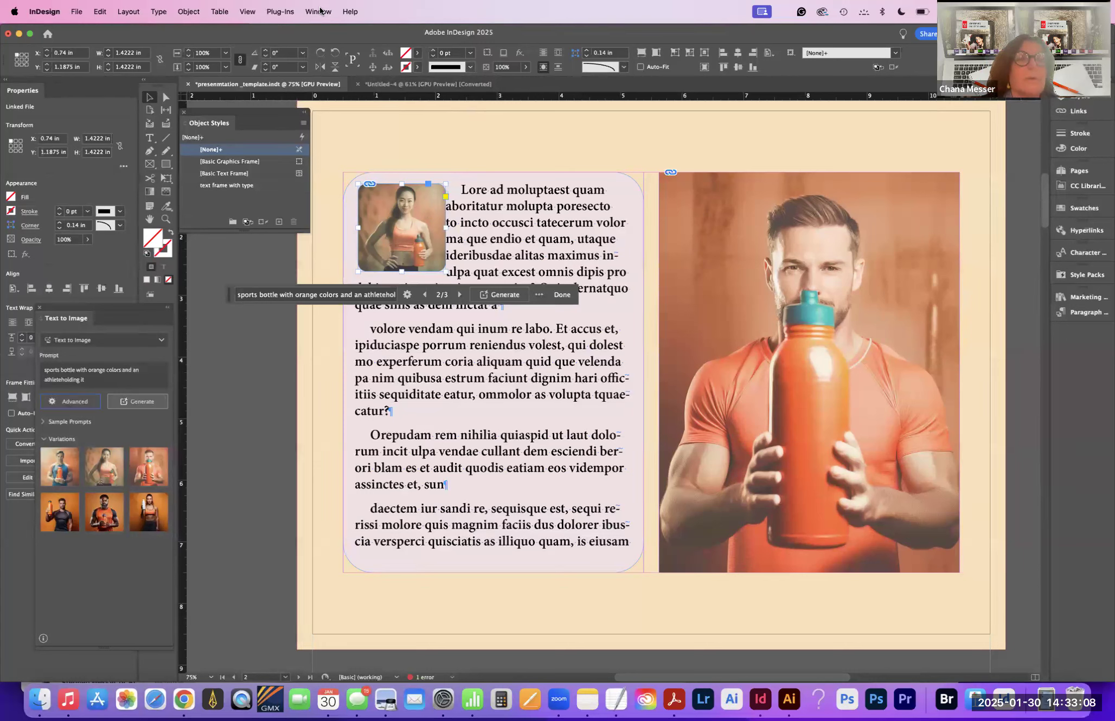
Step: Set the small image's text wrap offset to 0.125 in and move the Text Wrap panel clear of the page
click(159, 11)
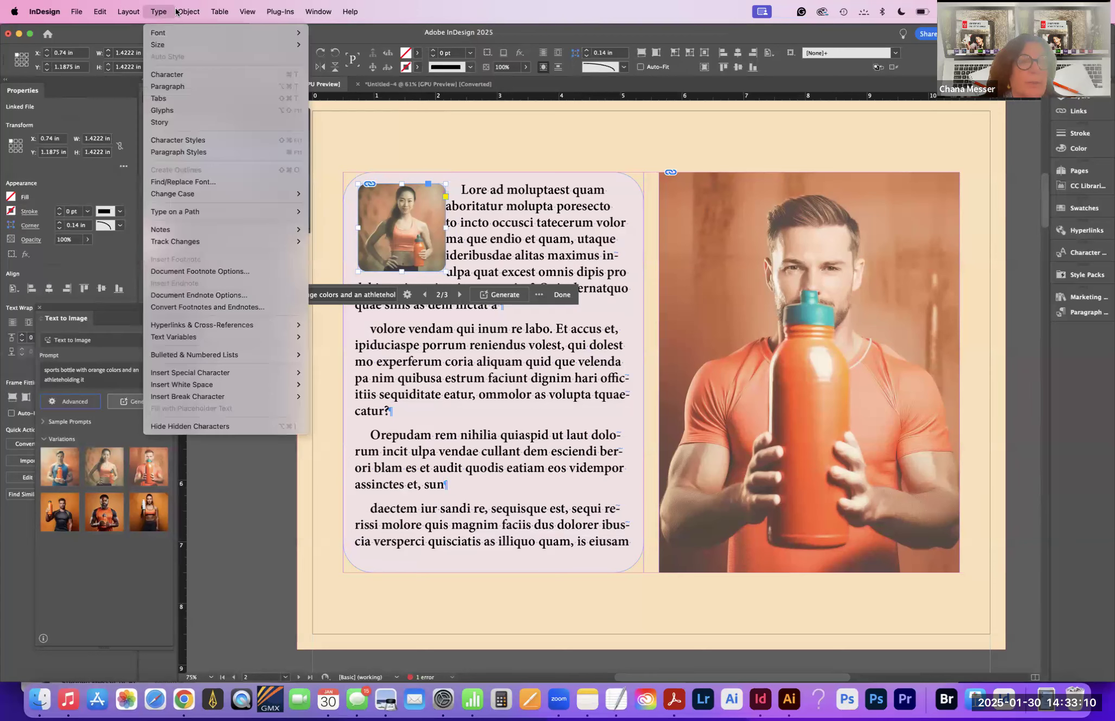
mouse_move(309, 12)
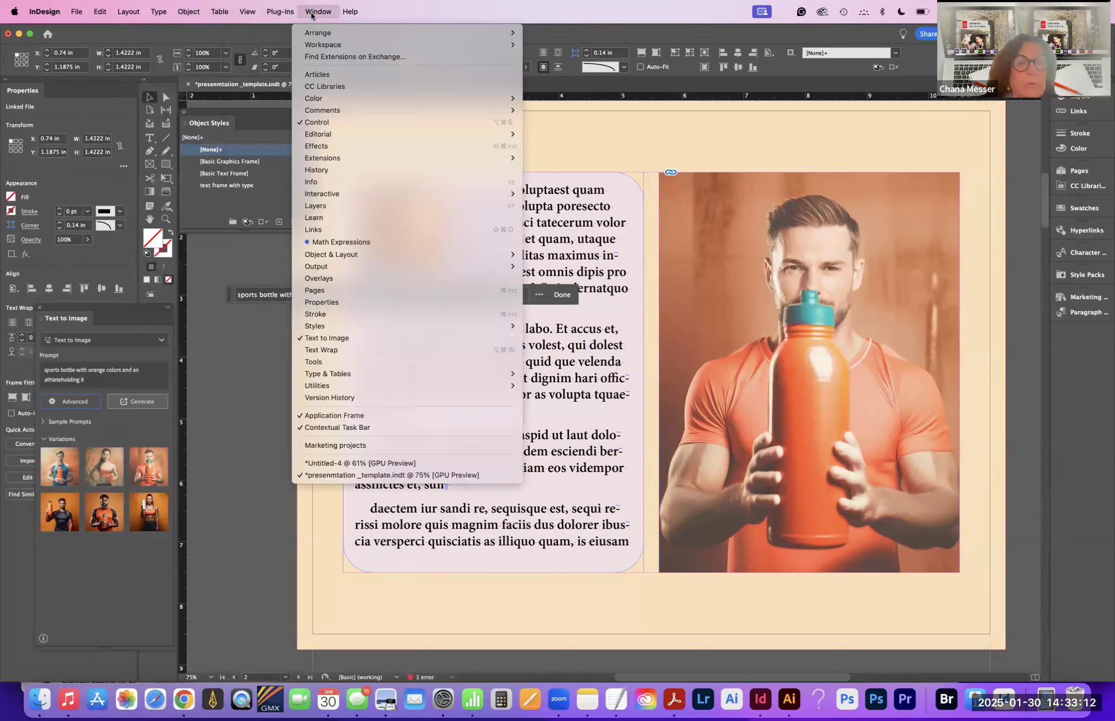
click(388, 350)
drag(387, 189, 706, 149)
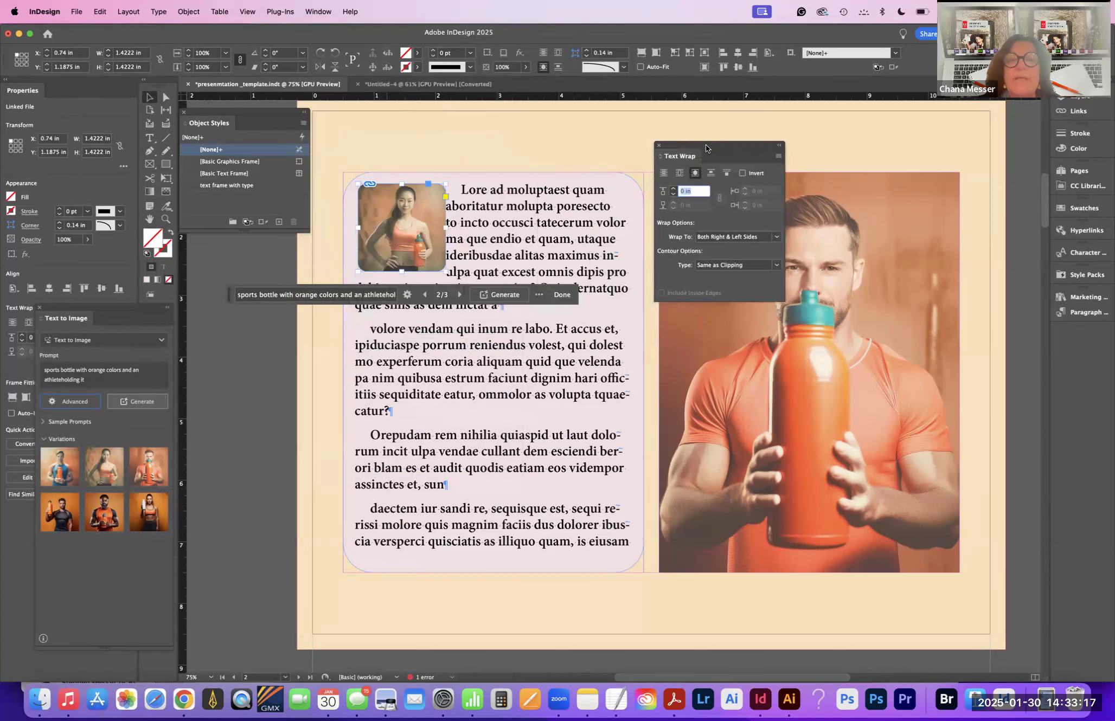
click(673, 189)
click(673, 188)
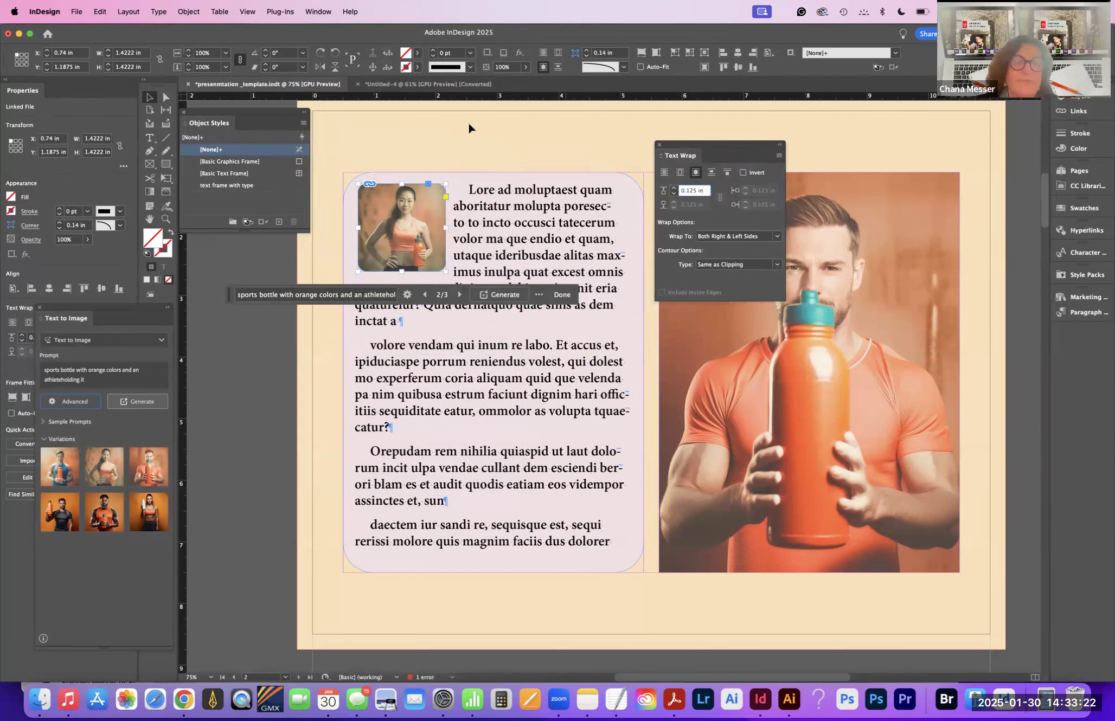
click(242, 395)
drag(678, 143, 715, 183)
drag(959, 415, 1039, 537)
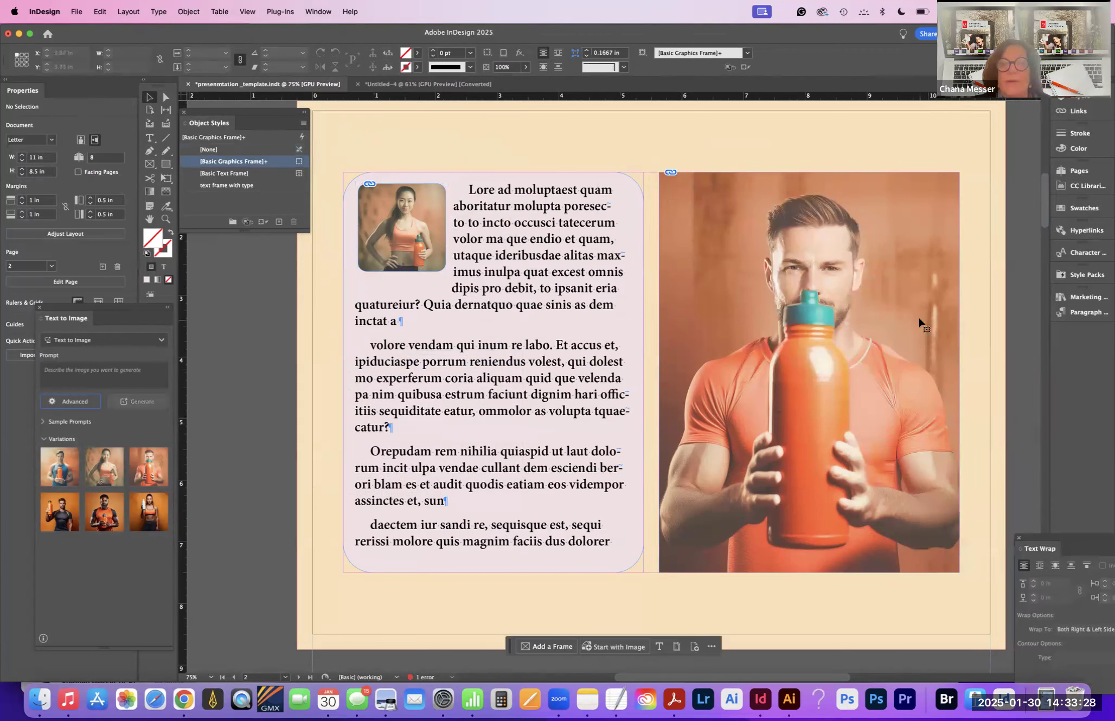
Step: Round all corners of the large athlete image to about 0.45 in and save the document
click(952, 220)
drag(959, 174, 931, 172)
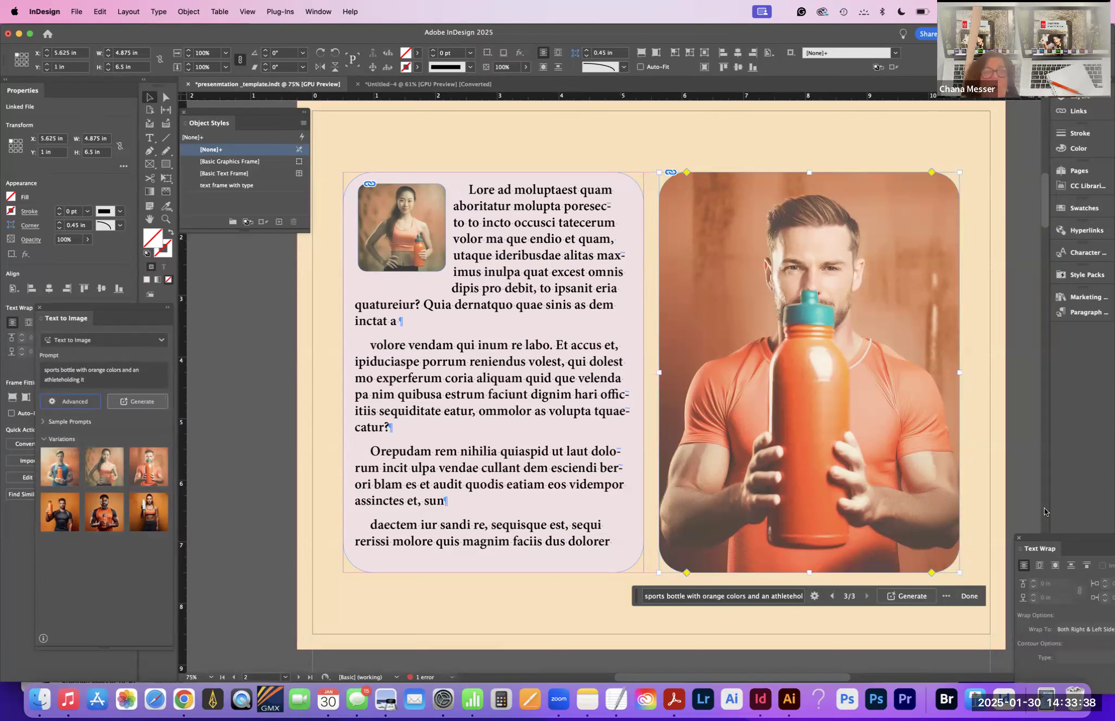
key(super+s)
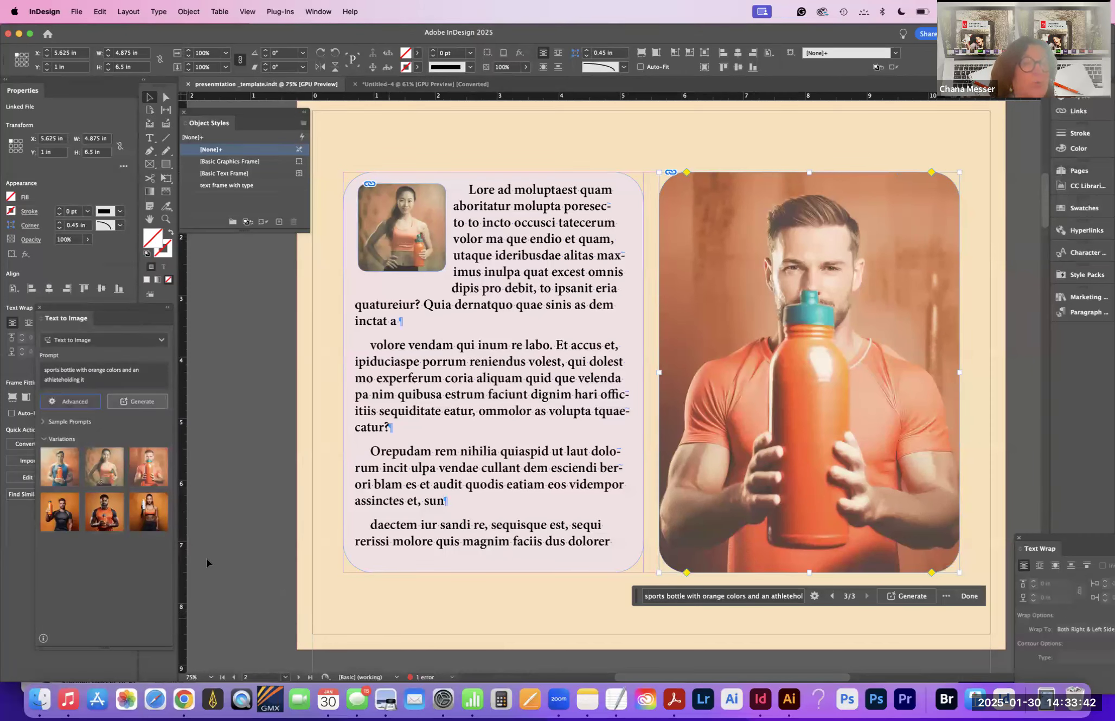
Step: Float the Tools panel over the page, collapse Properties into the dock, clear Text to Image away and dock Object Styles
drag(165, 85, 858, 182)
drag(721, 192, 1047, 228)
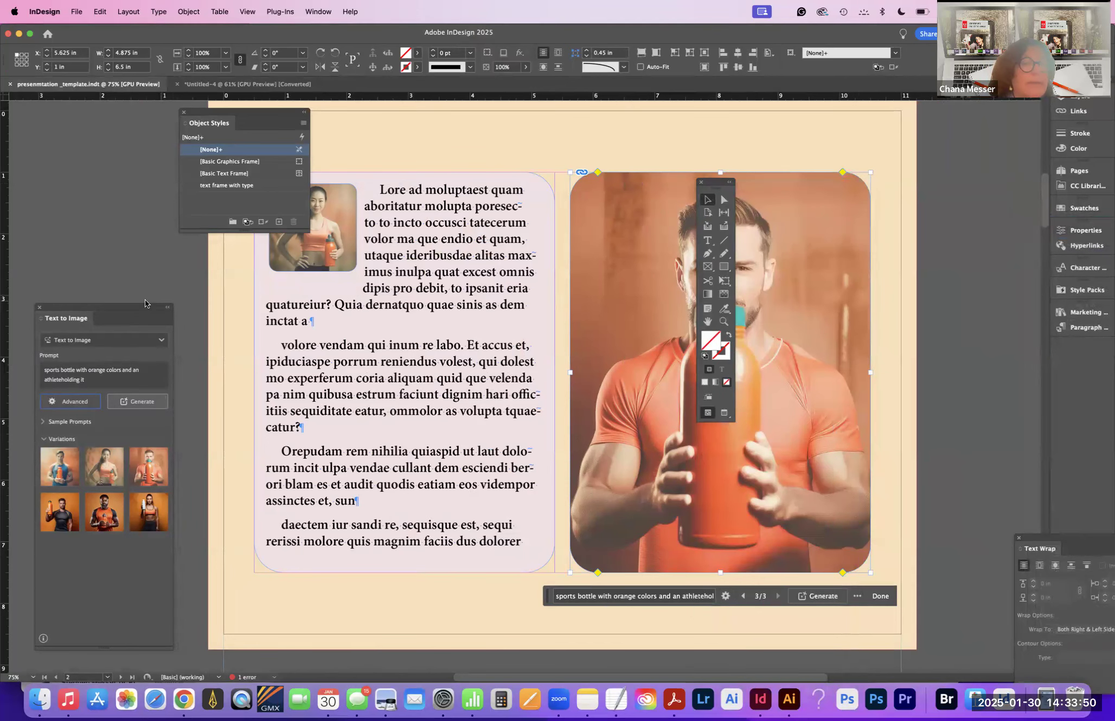
drag(136, 307, 1020, 265)
drag(216, 128, 1016, 98)
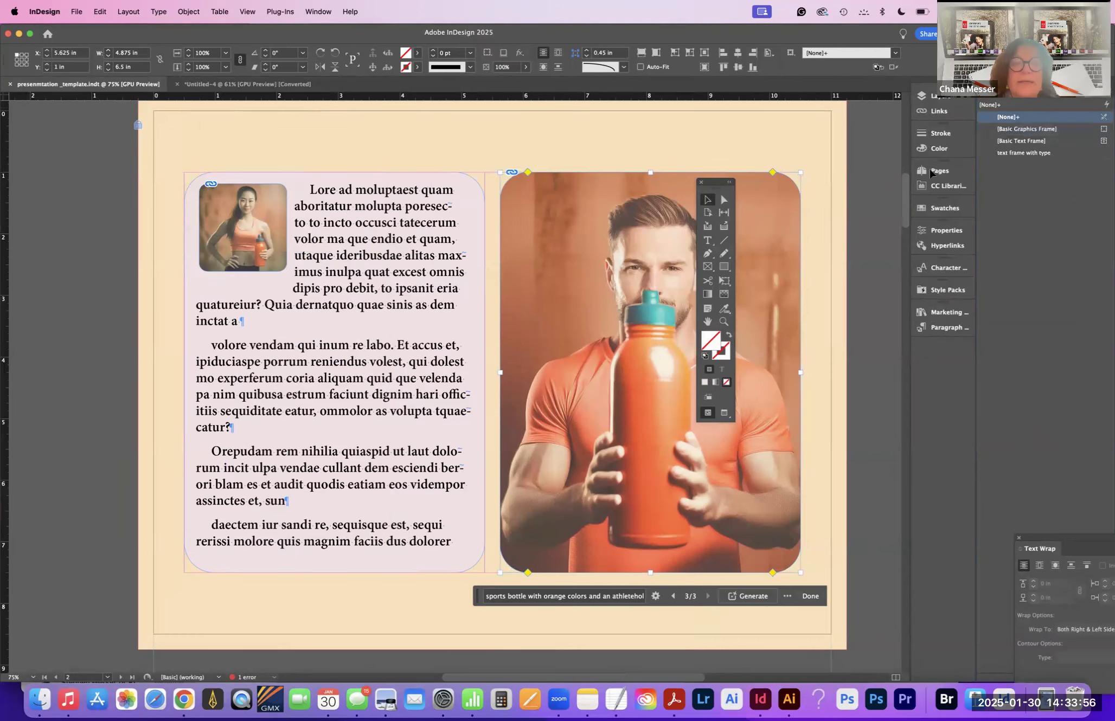
click(91, 396)
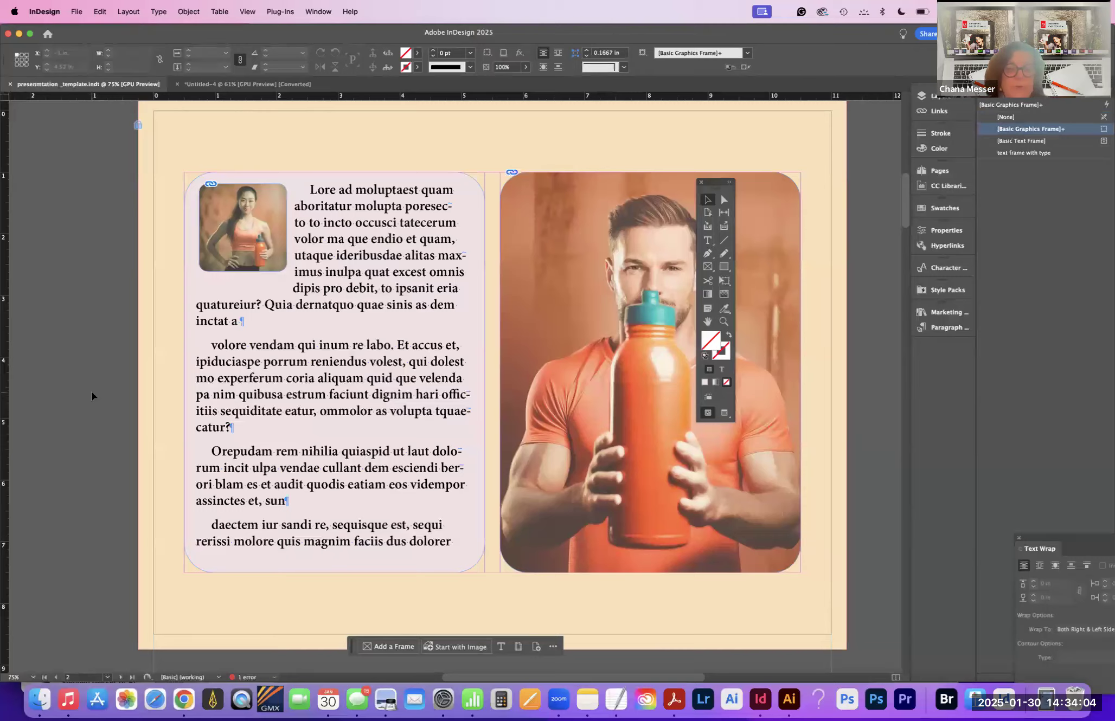
Step: Preview the document in Presentation mode, page through it to the last page and exit the preview
key(Tab)
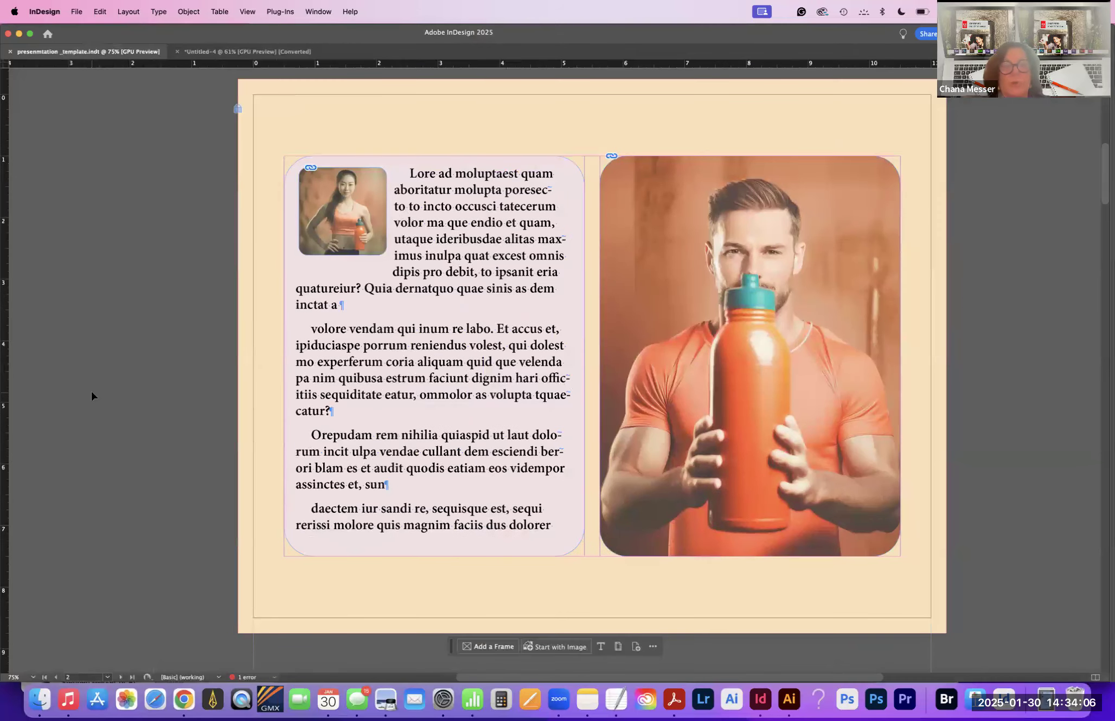
key(Tab)
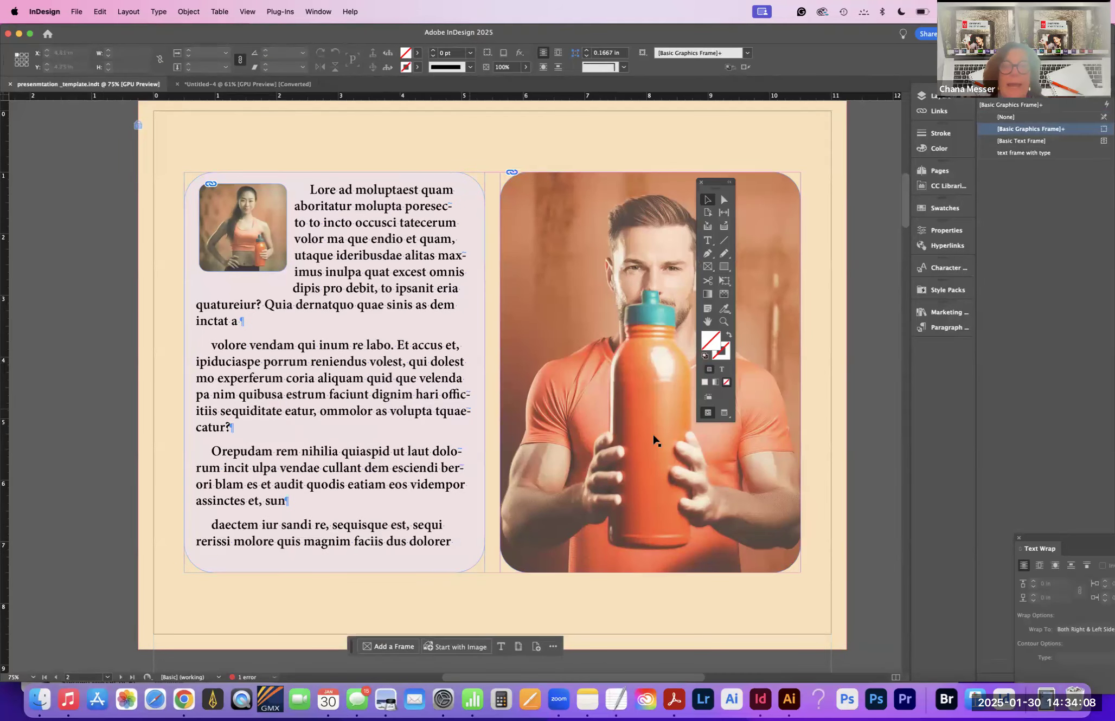
click(723, 413)
drag(722, 412, 753, 466)
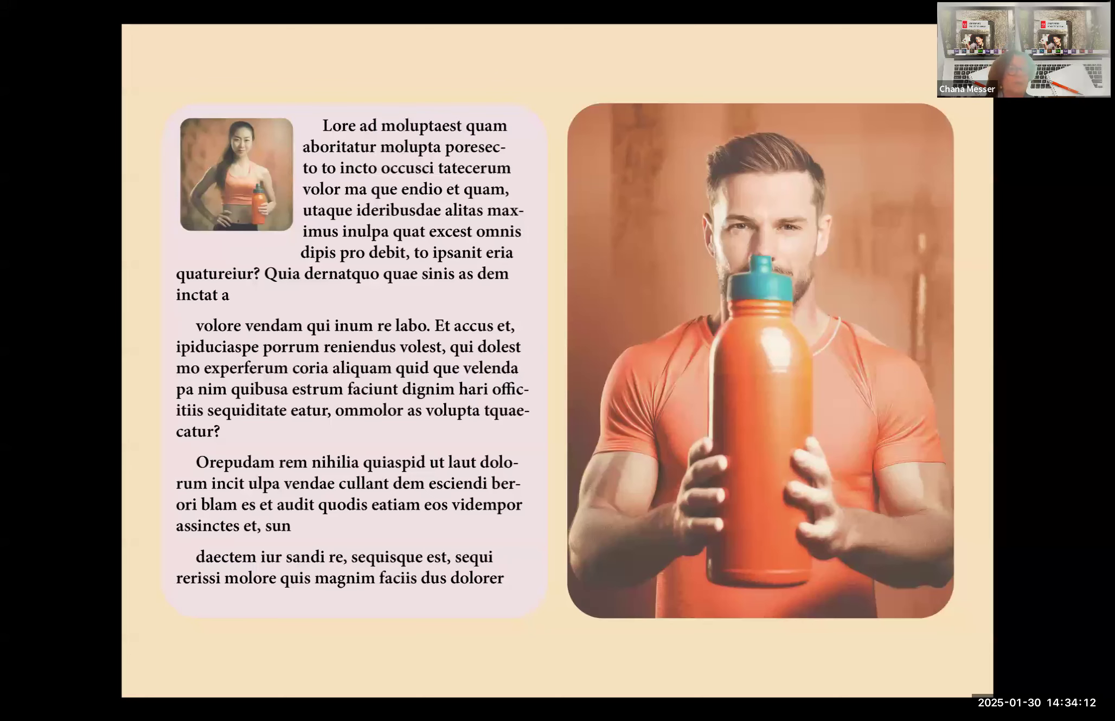
key(Right)
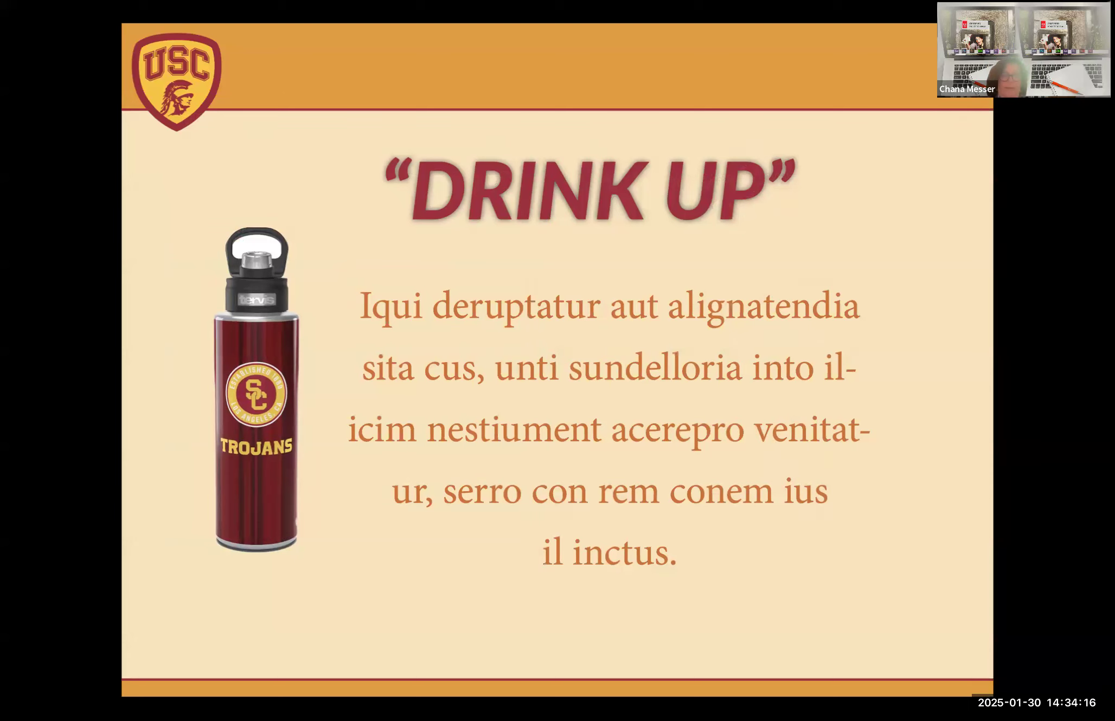
key(Right)
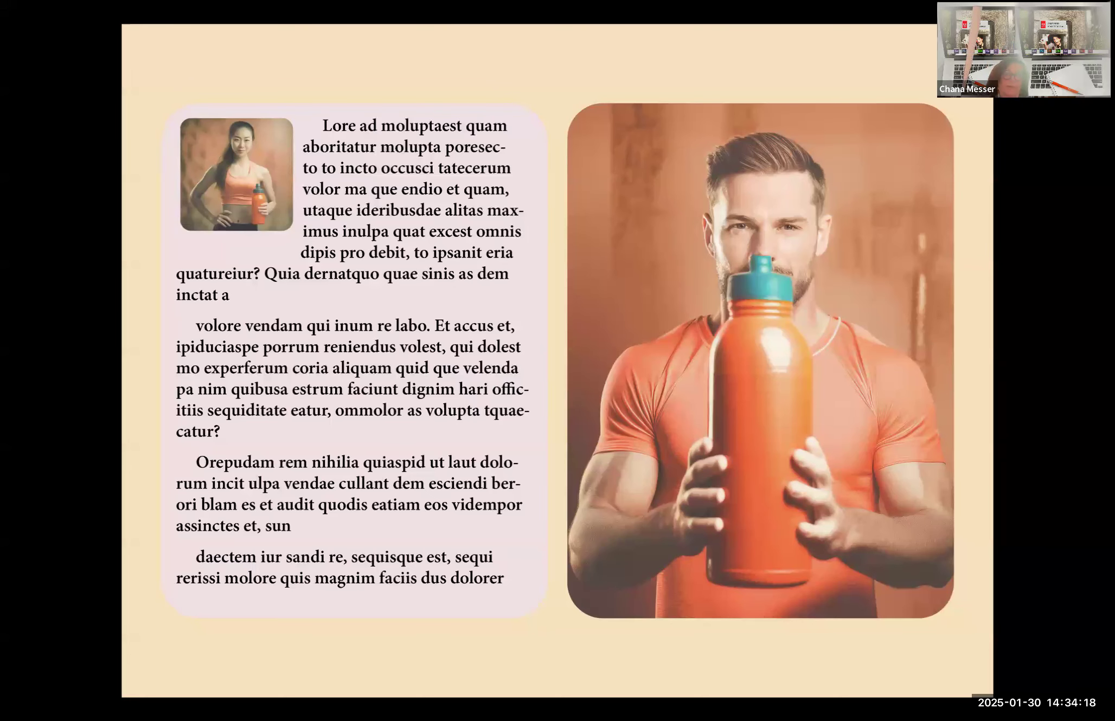
key(Right)
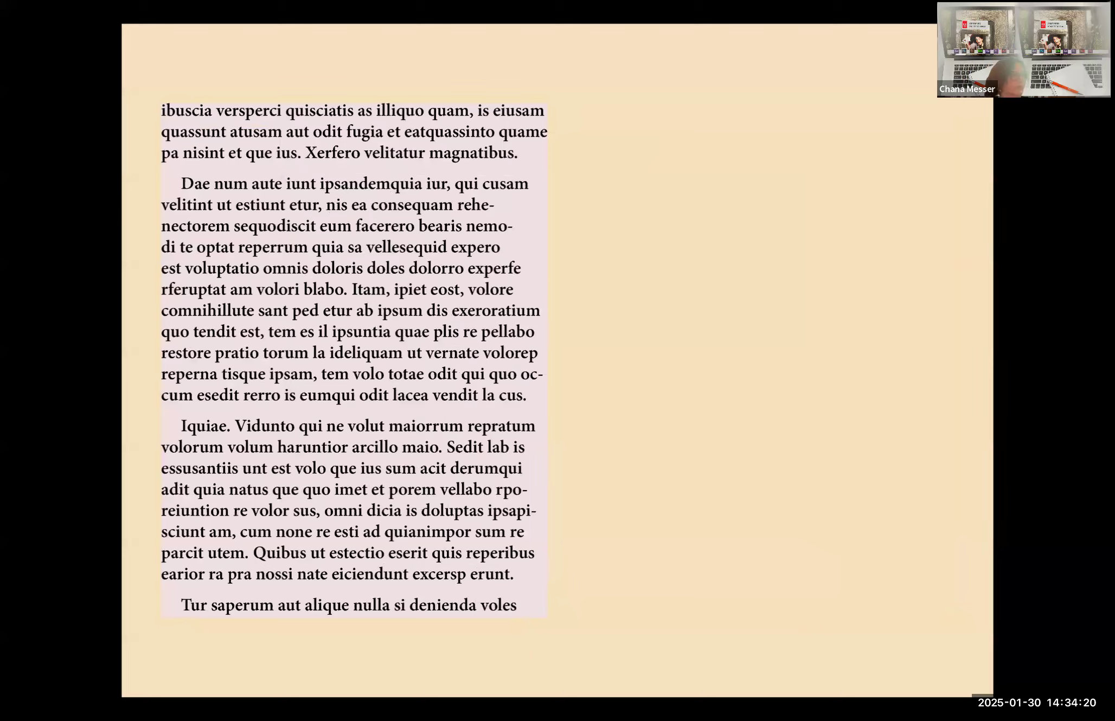
key(Right)
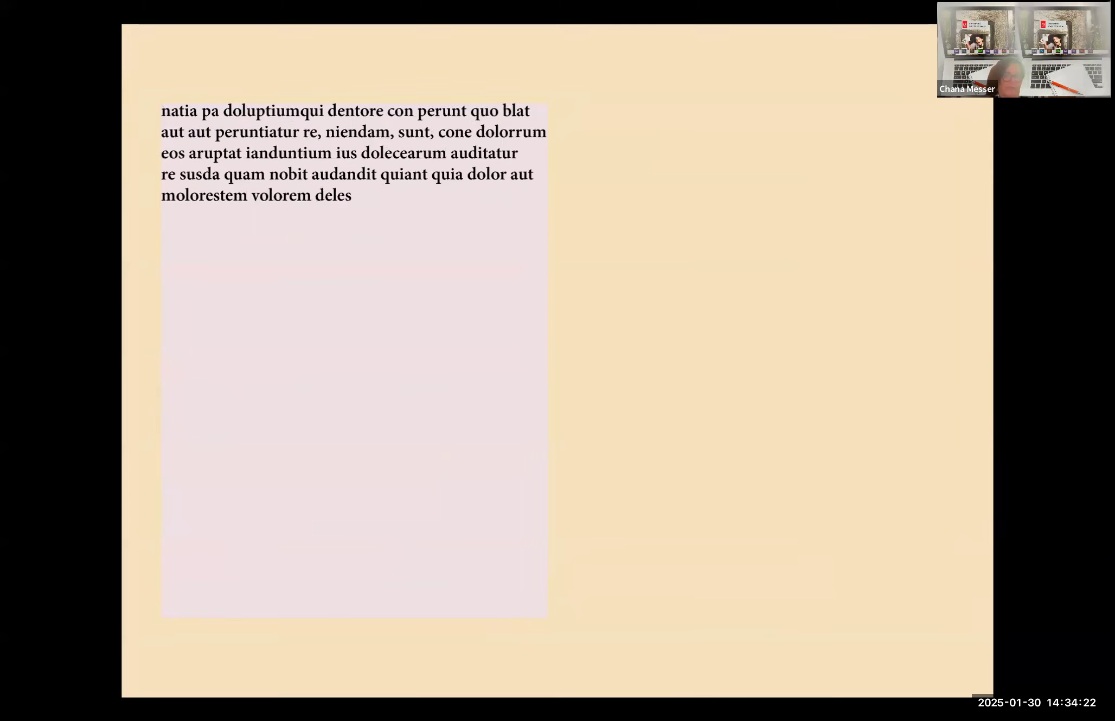
key(Right)
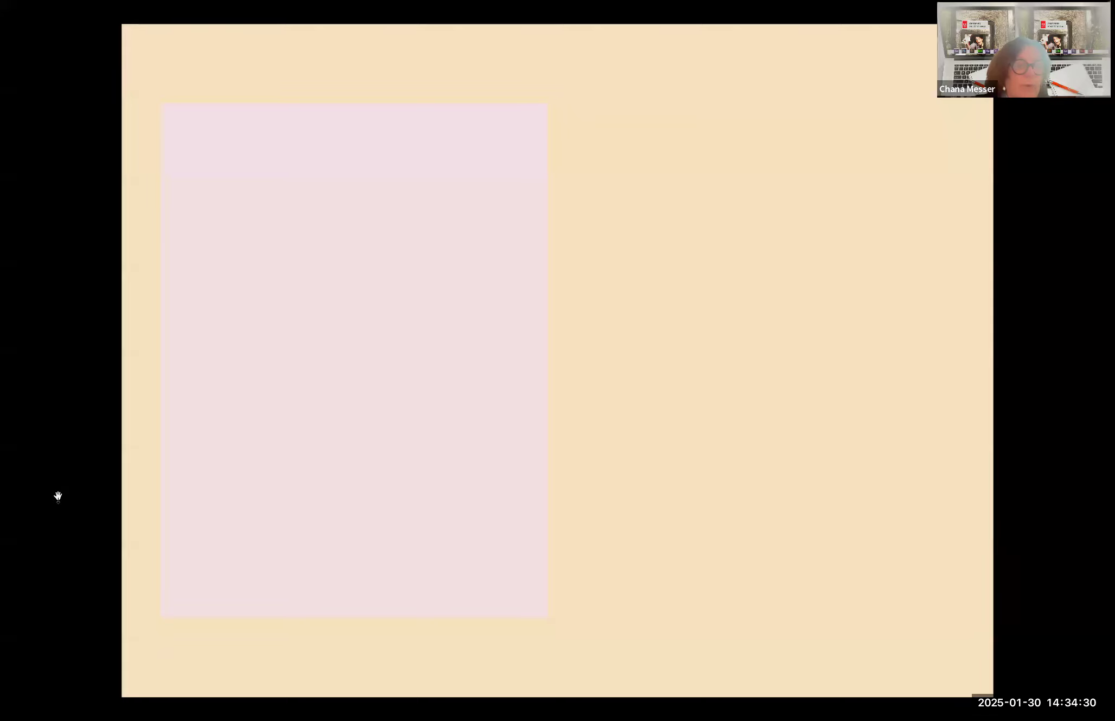
click(82, 496)
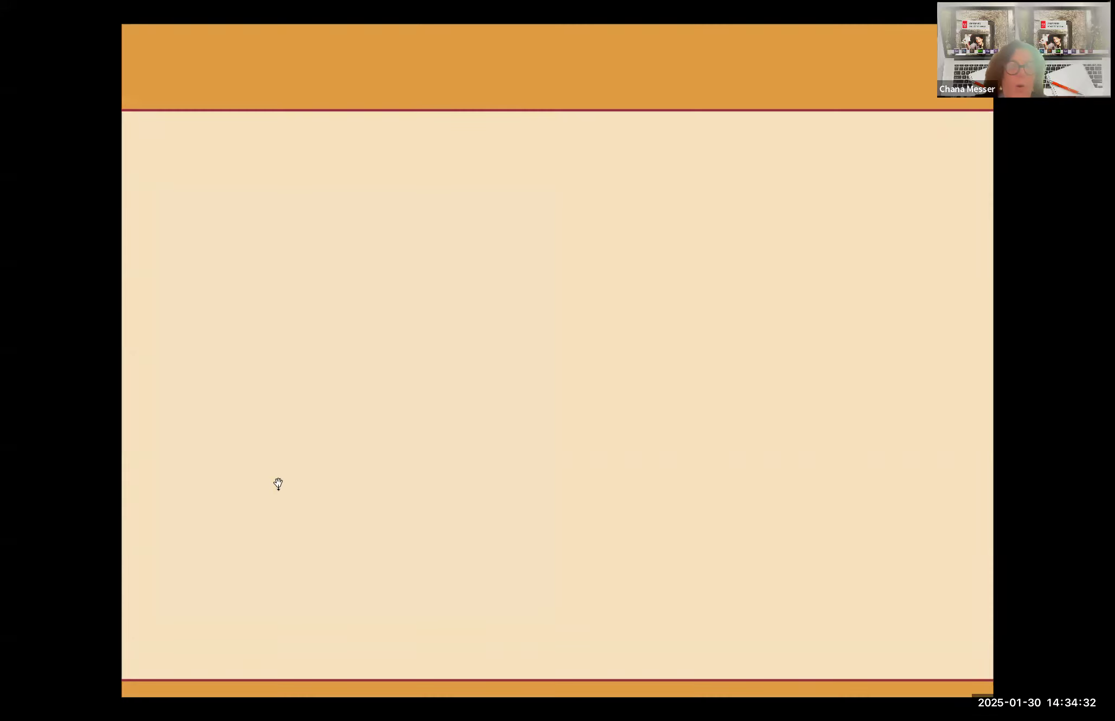
key(Escape)
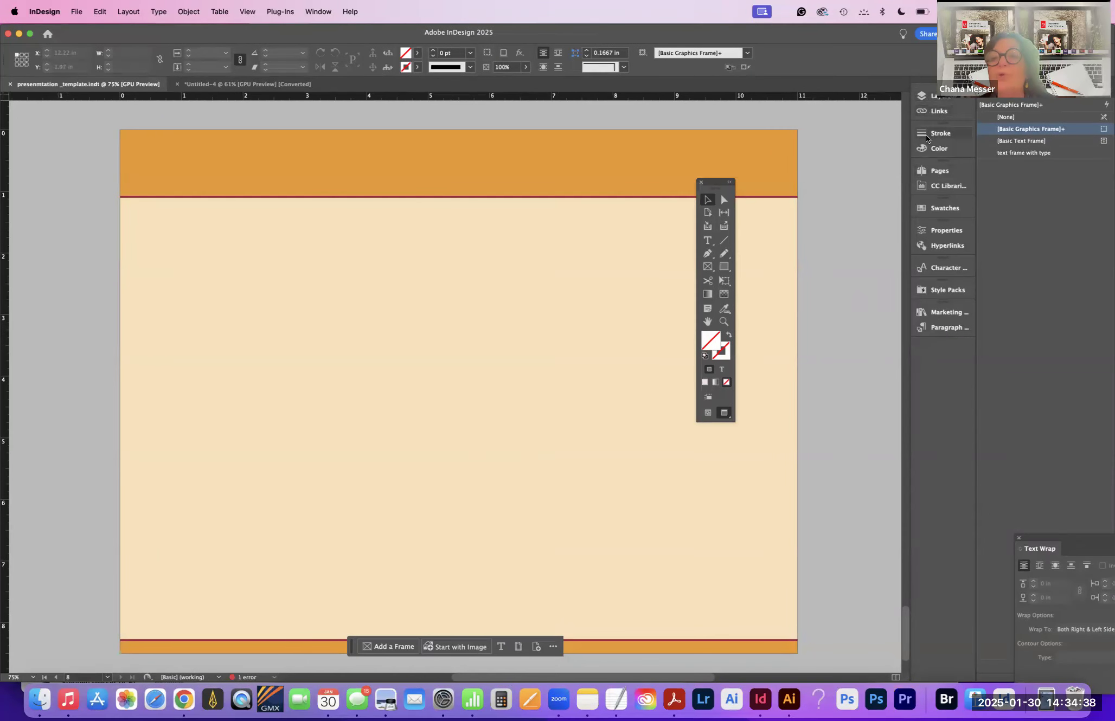
Step: Dock the Text Wrap panel with the collapsed panels, go through pages 1 and 2, and select the text frame on page 2
drag(1031, 536, 917, 347)
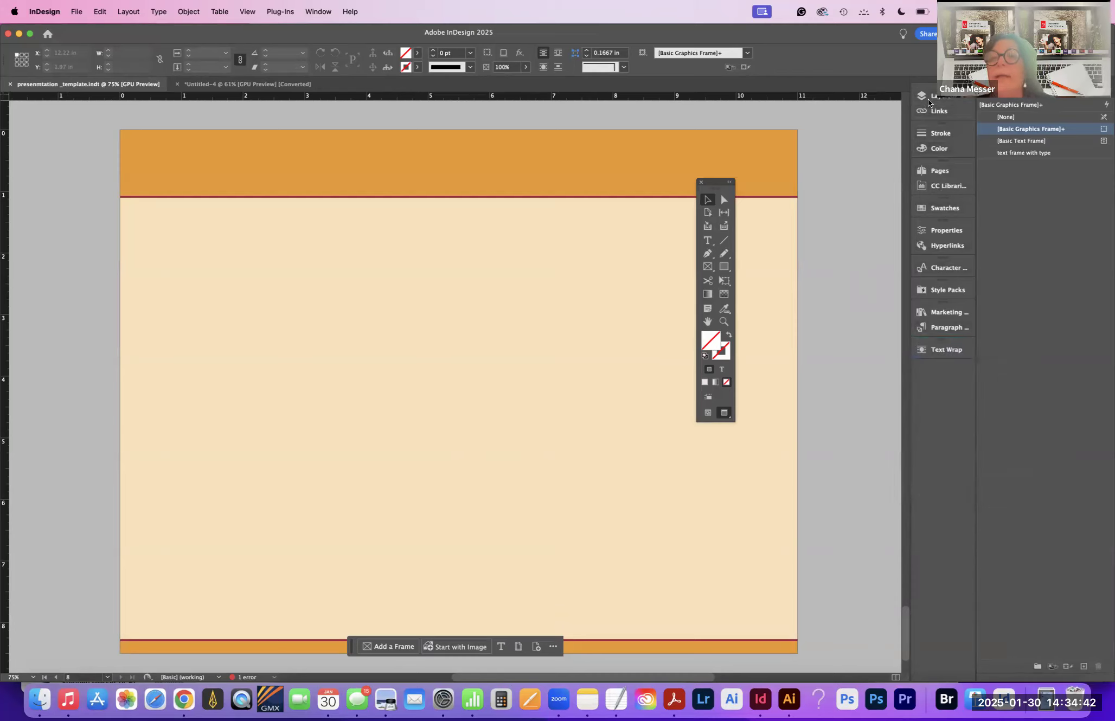
click(923, 169)
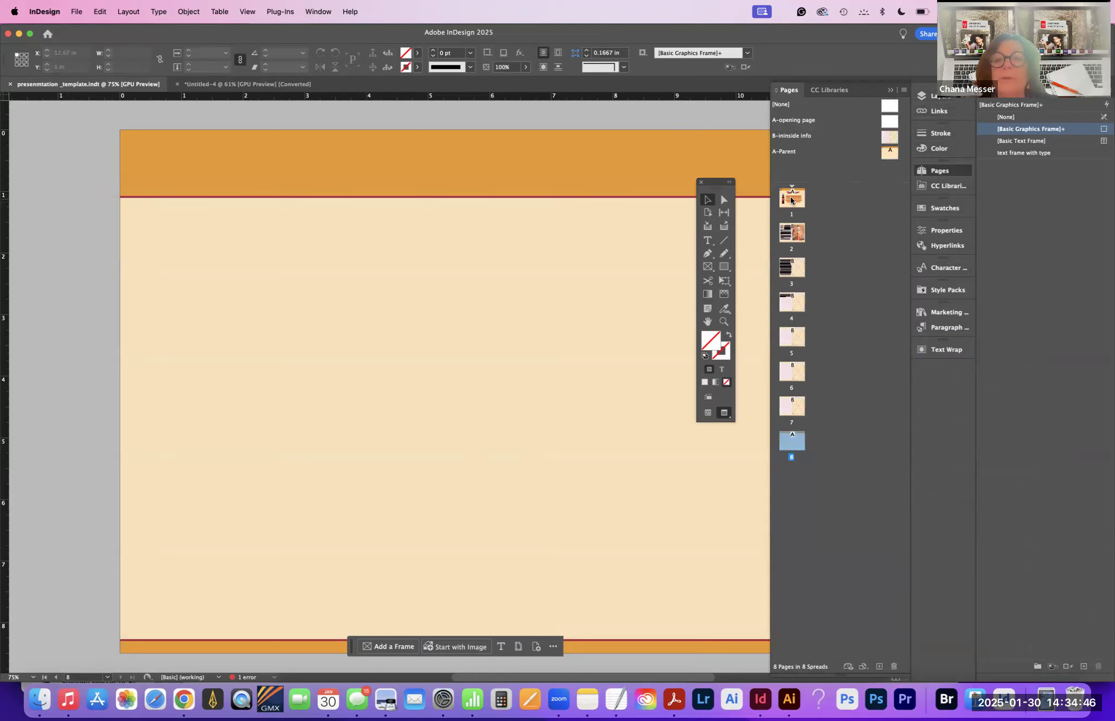
double_click(790, 200)
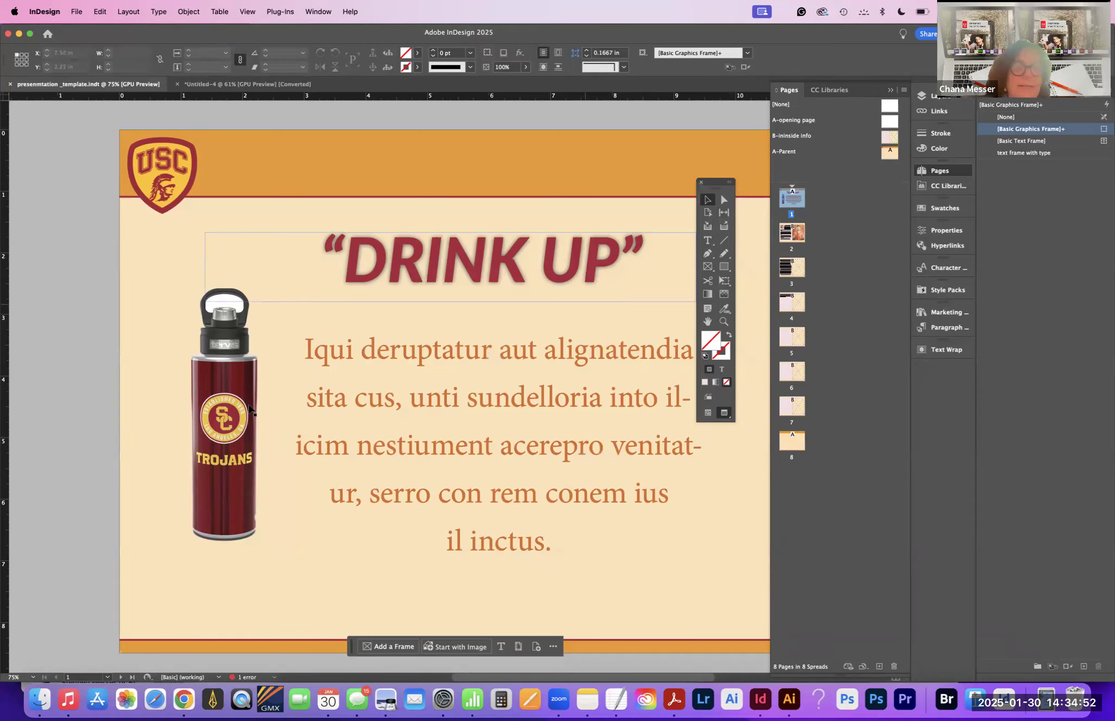
double_click(791, 234)
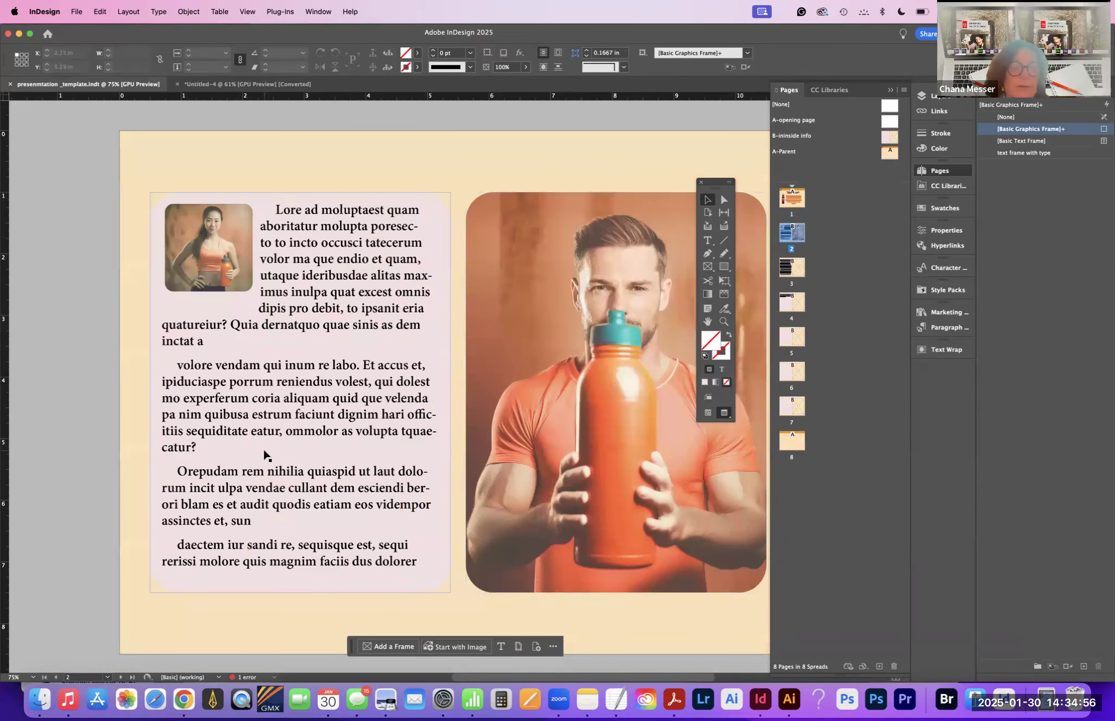
click(264, 455)
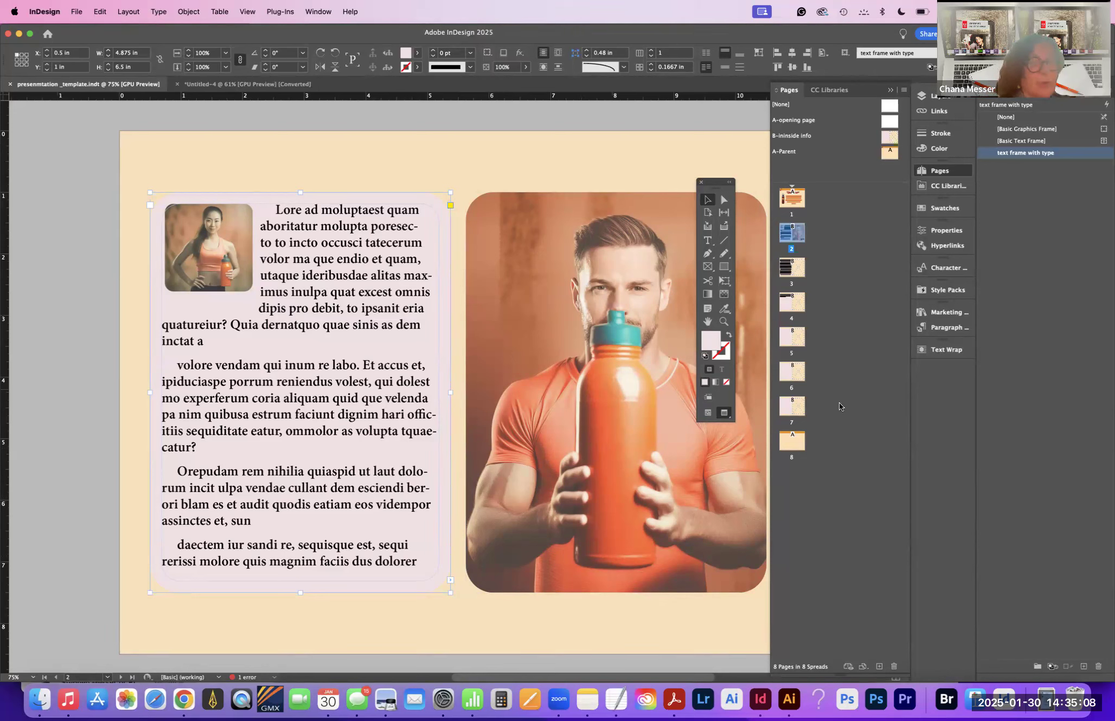
Step: Apply the "product in formation" paragraph style to the entire text story from the text frame on page 3
double_click(792, 269)
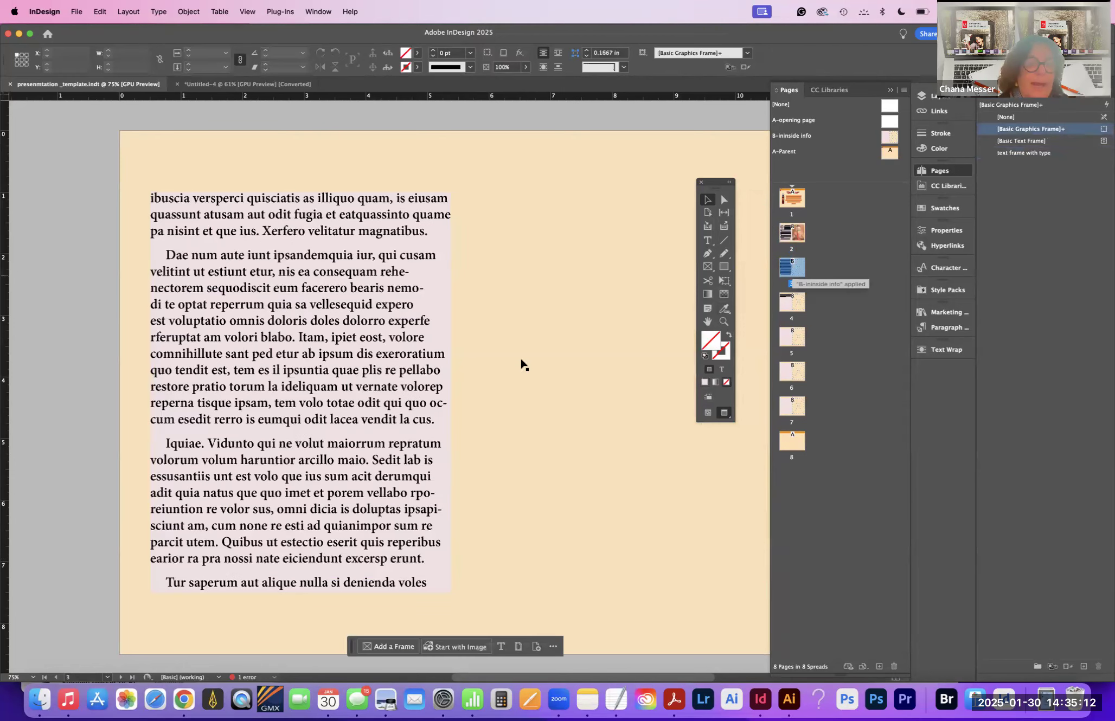
click(296, 377)
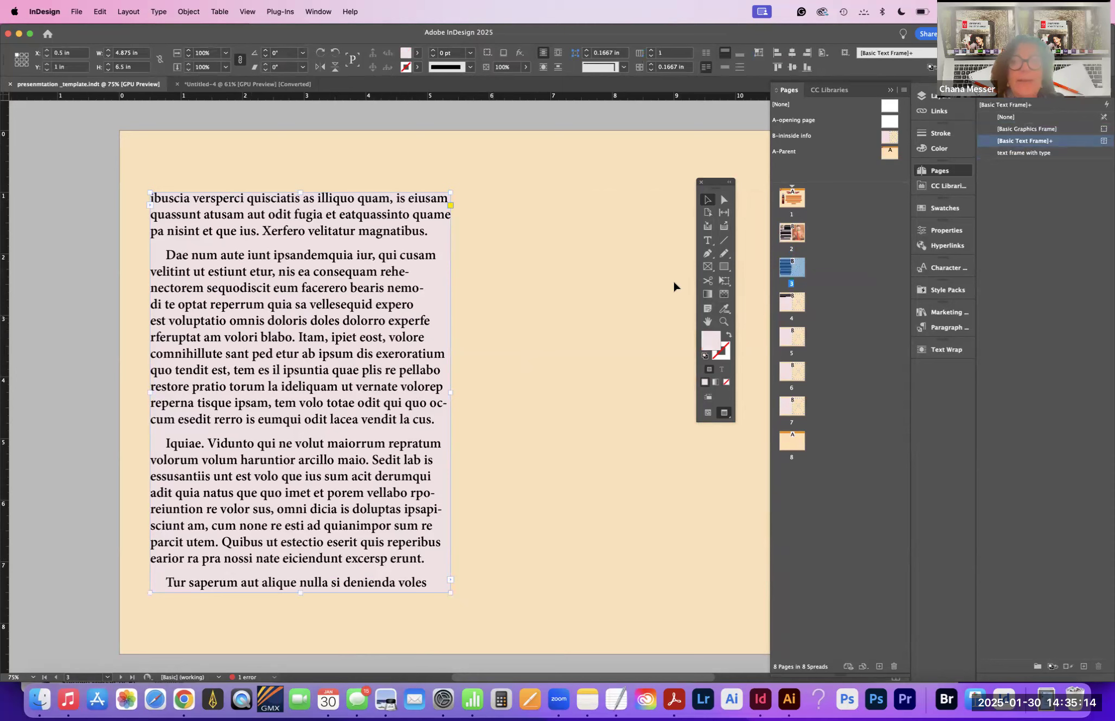
click(707, 240)
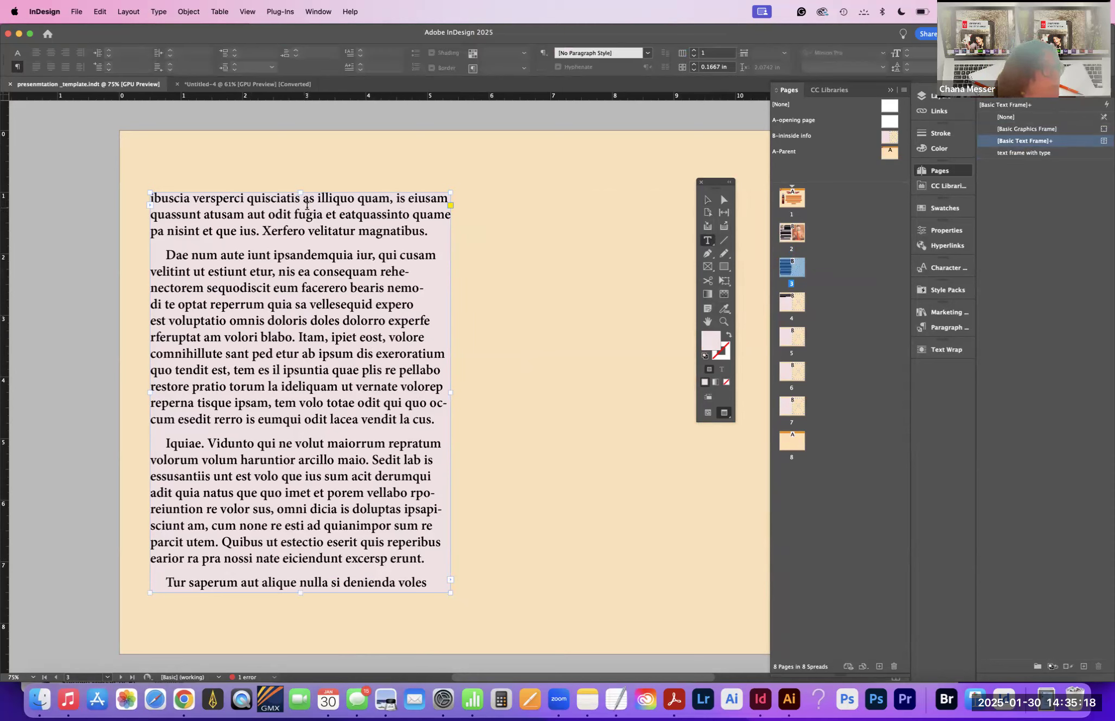
click(307, 213)
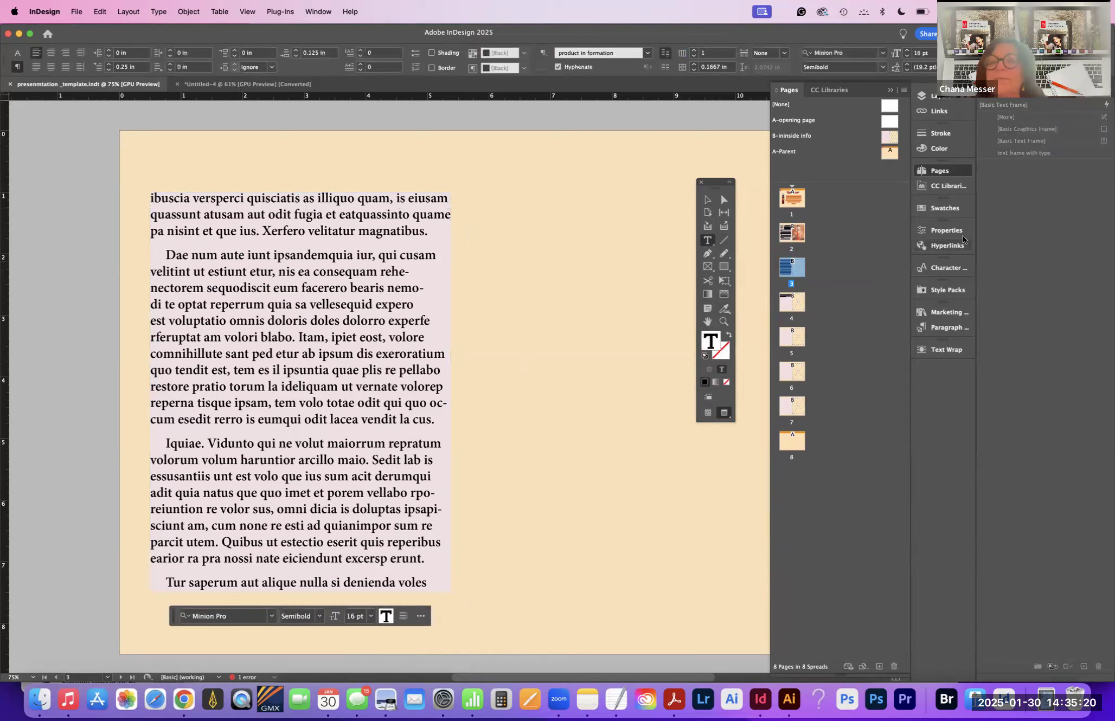
click(939, 328)
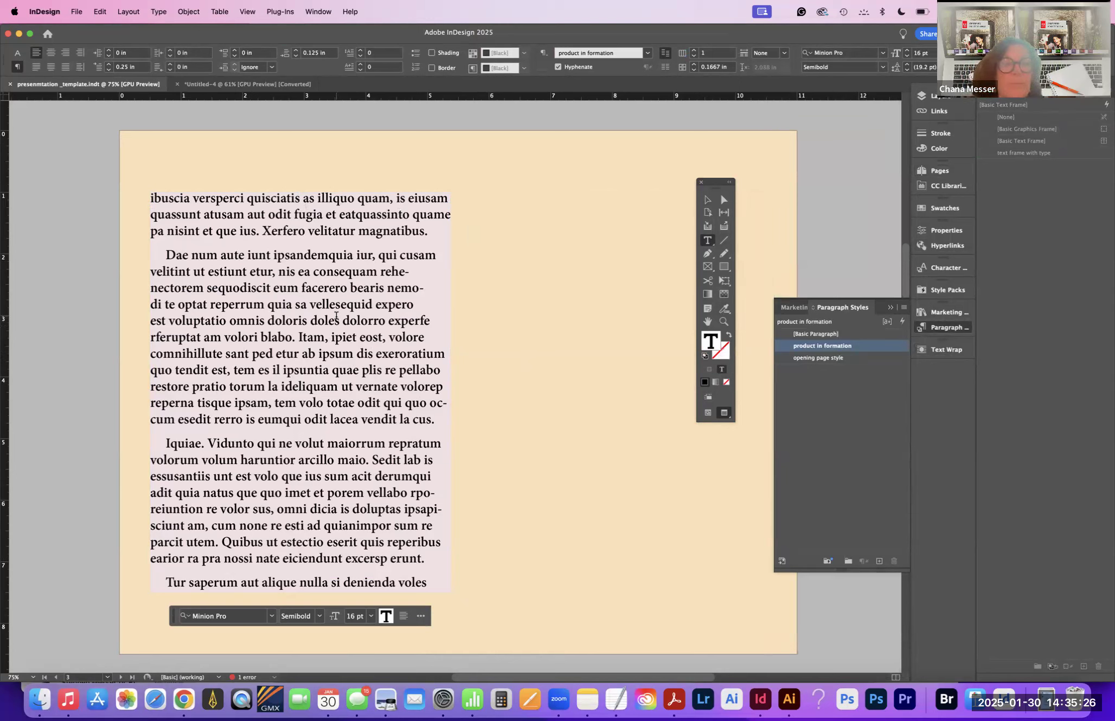
click(336, 315)
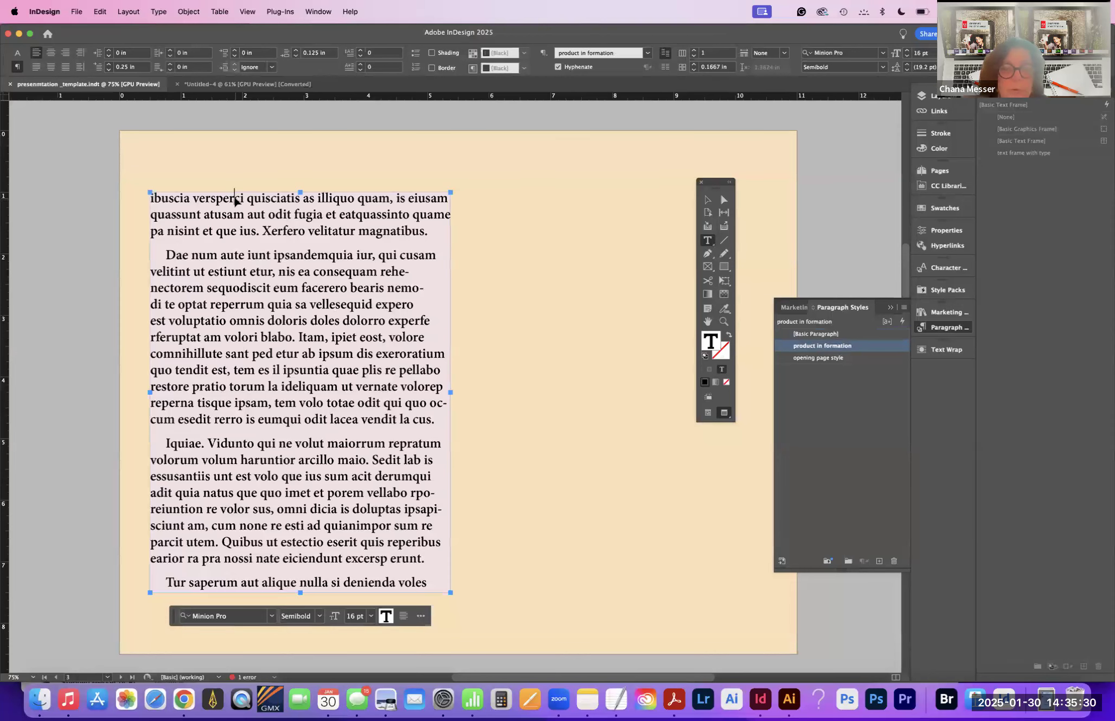
key(super+a)
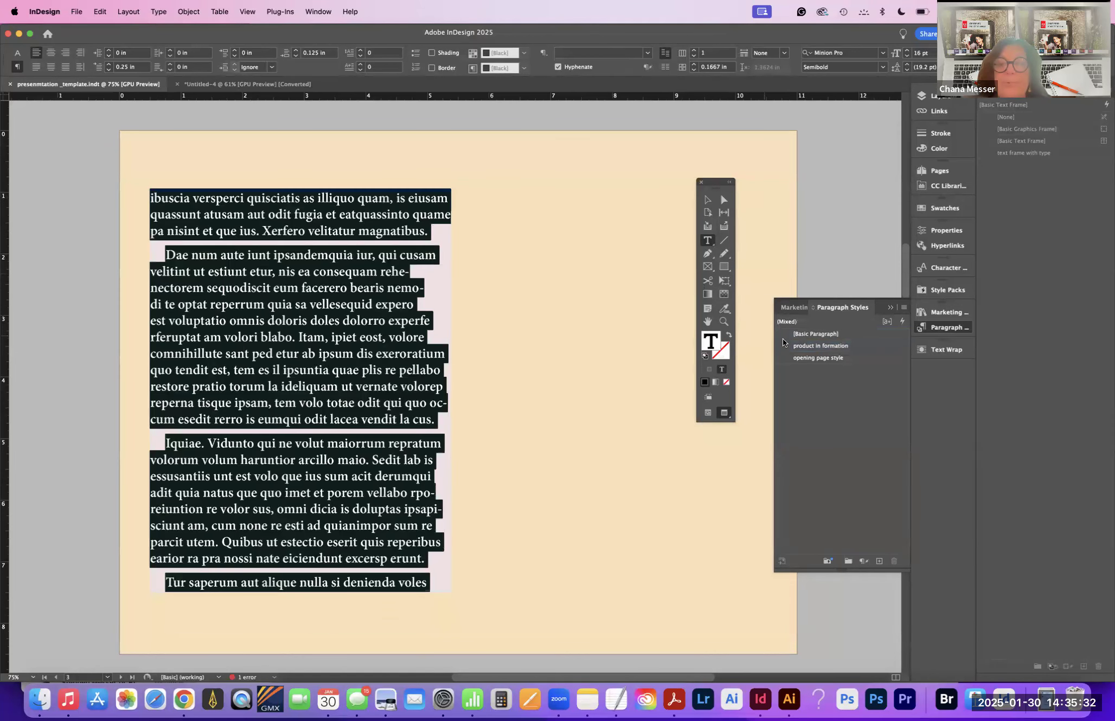
click(801, 349)
click(801, 347)
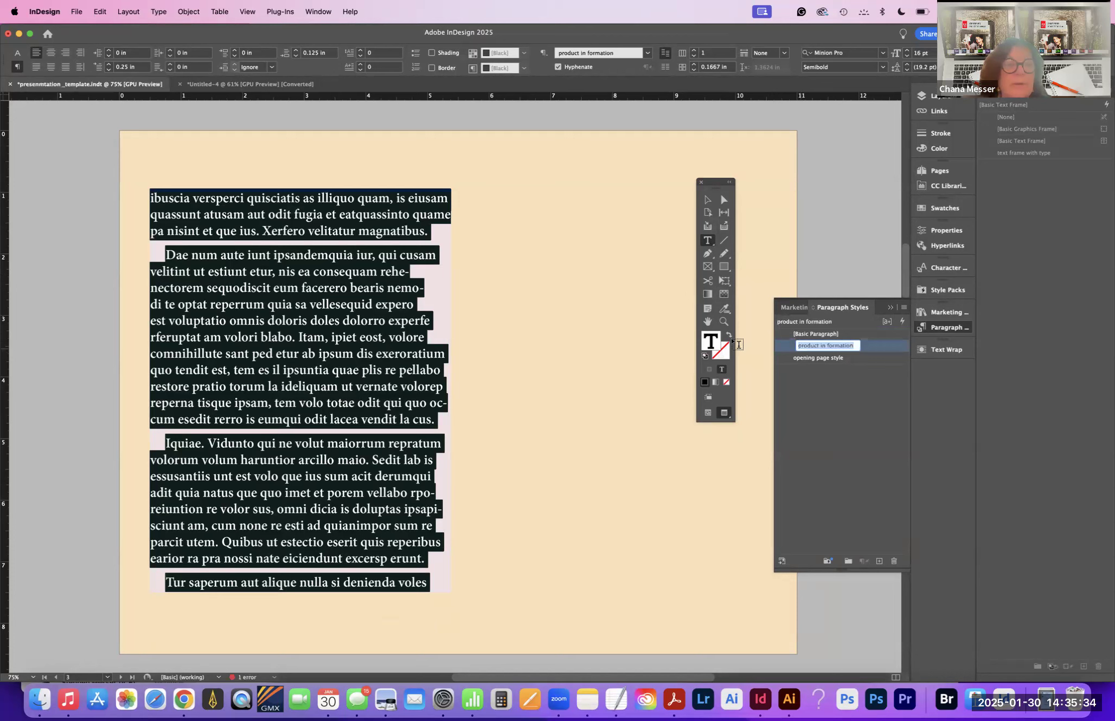
Step: Apply the "text frame with type" object style to the text frame on page 3
click(707, 199)
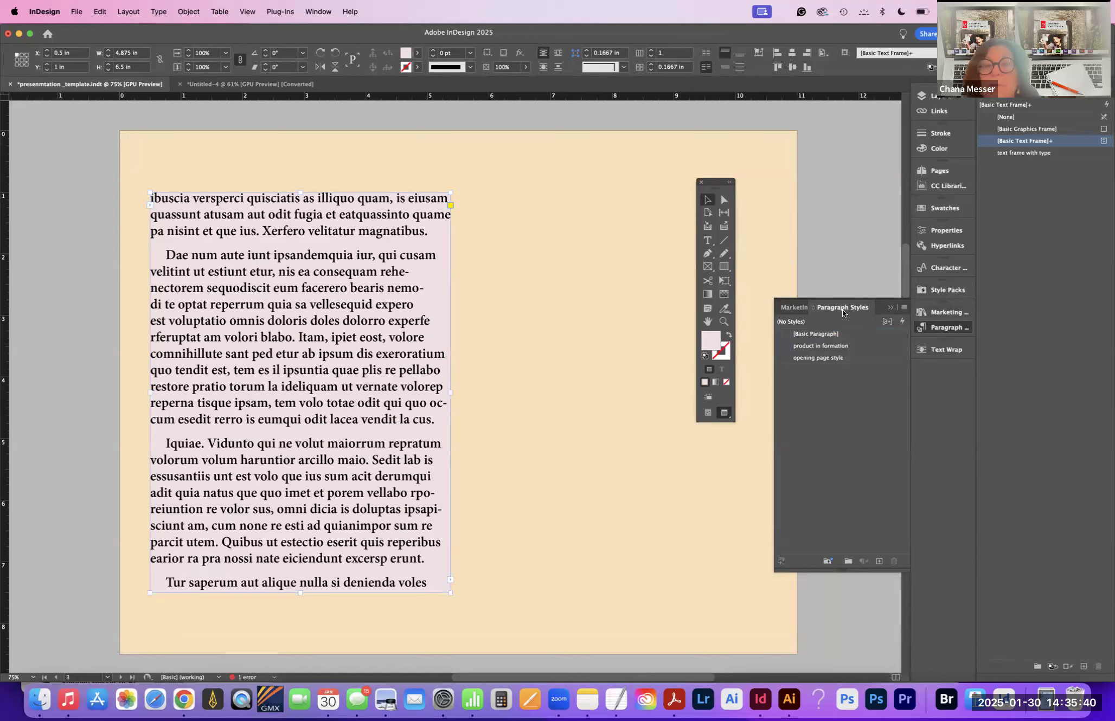
click(789, 309)
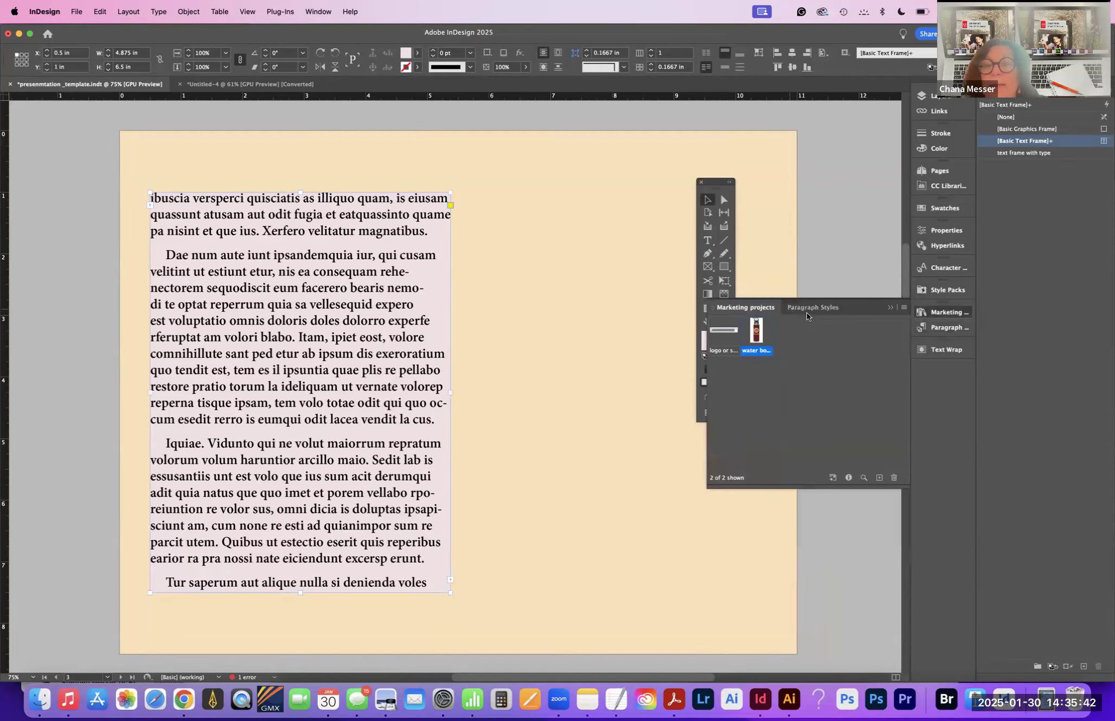
click(1020, 166)
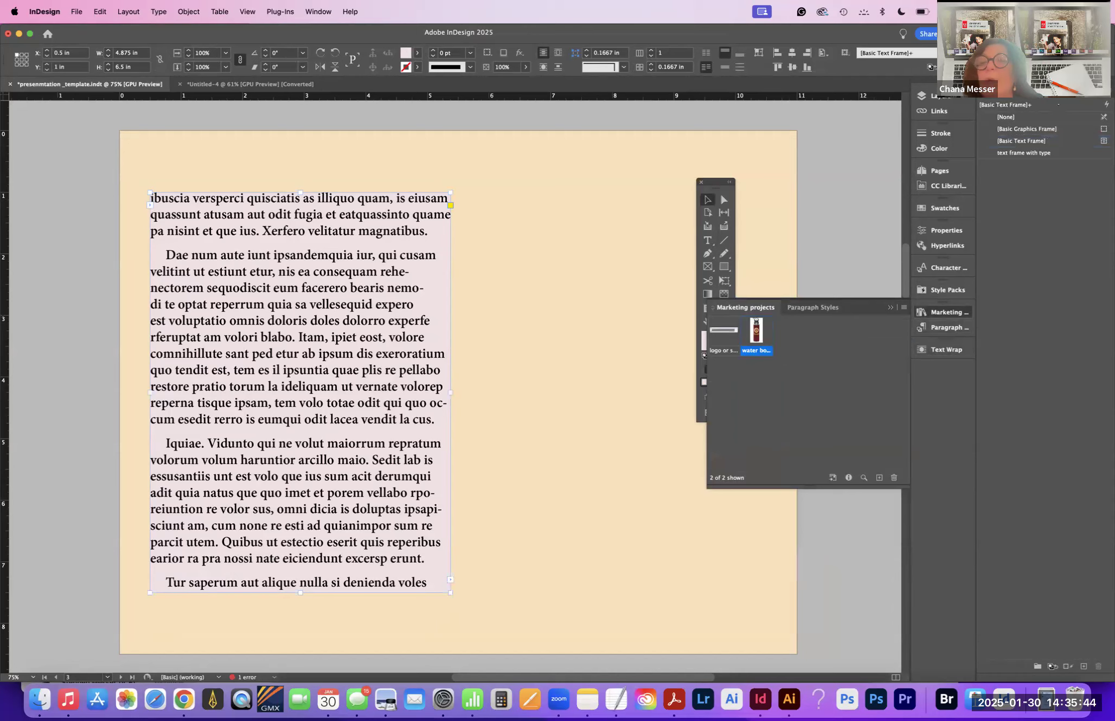
click(1032, 152)
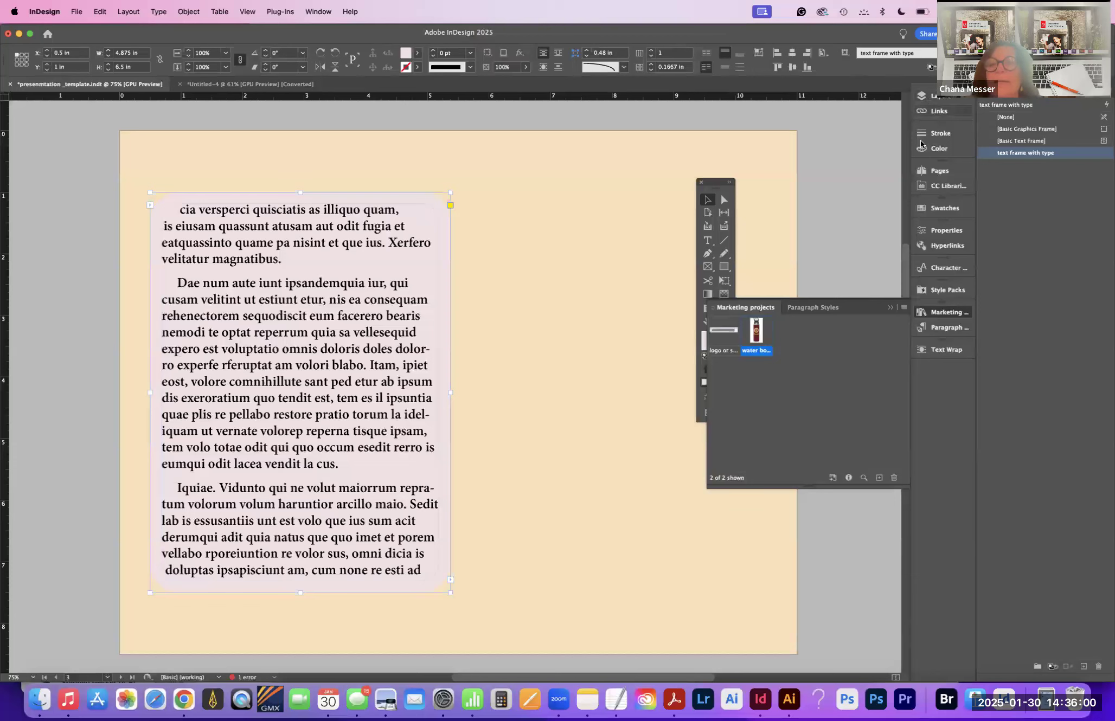
Step: Go to page 4 and apply the "text frame with type" object style to its text frame
click(923, 171)
double_click(792, 302)
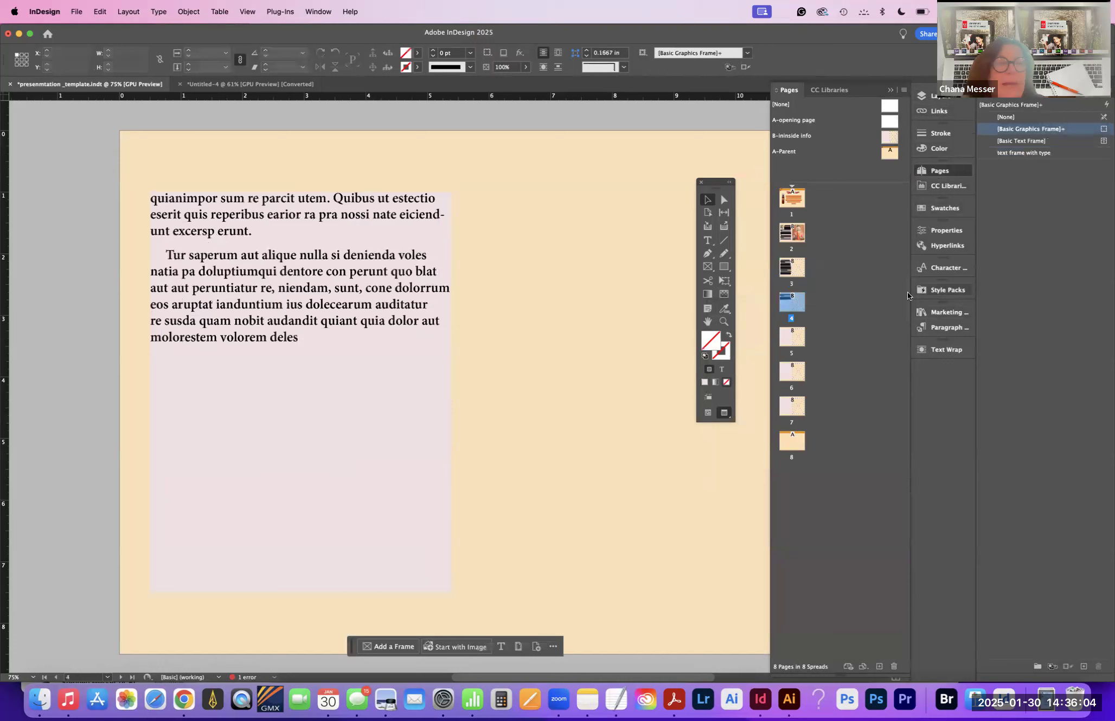
click(270, 341)
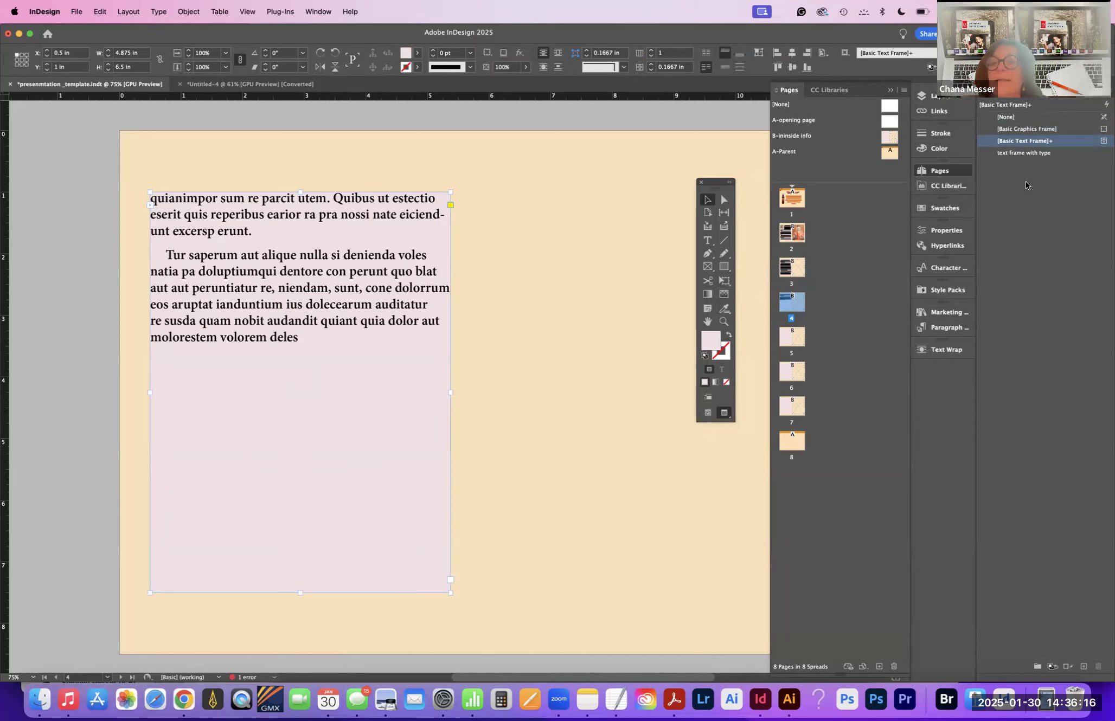
click(1023, 154)
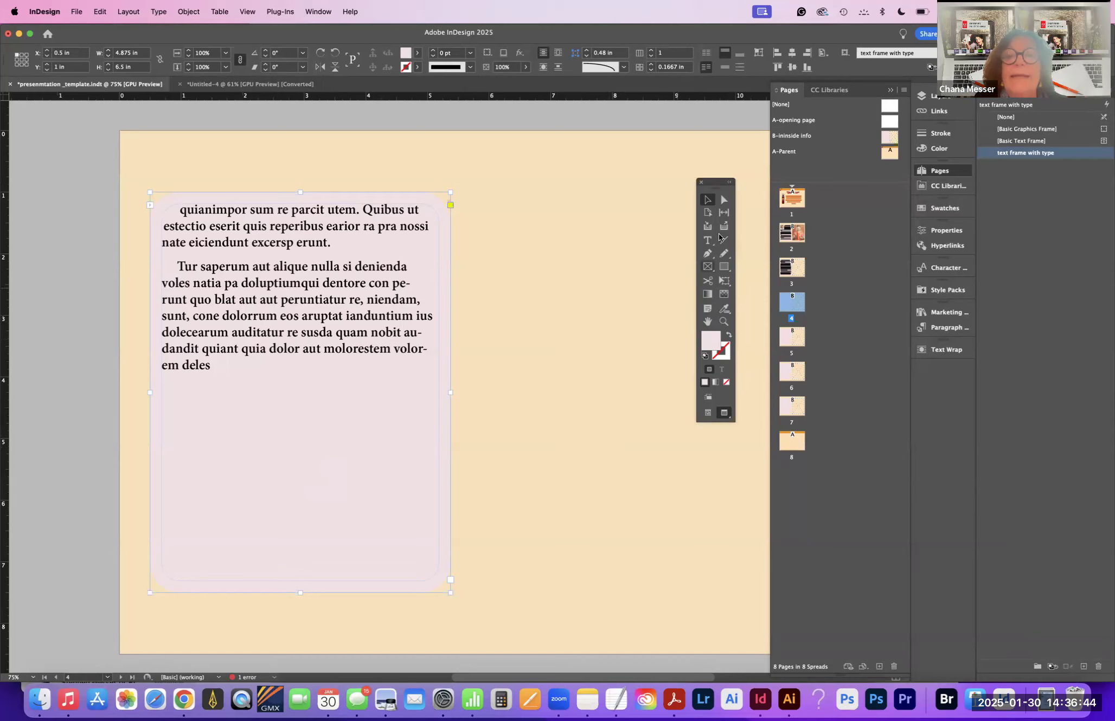
Step: Draw a picture frame about 2.93 by 2.69 in below the text on page 4 and place Snippet_31DAB7F01.idms over it
click(708, 266)
drag(211, 404, 388, 571)
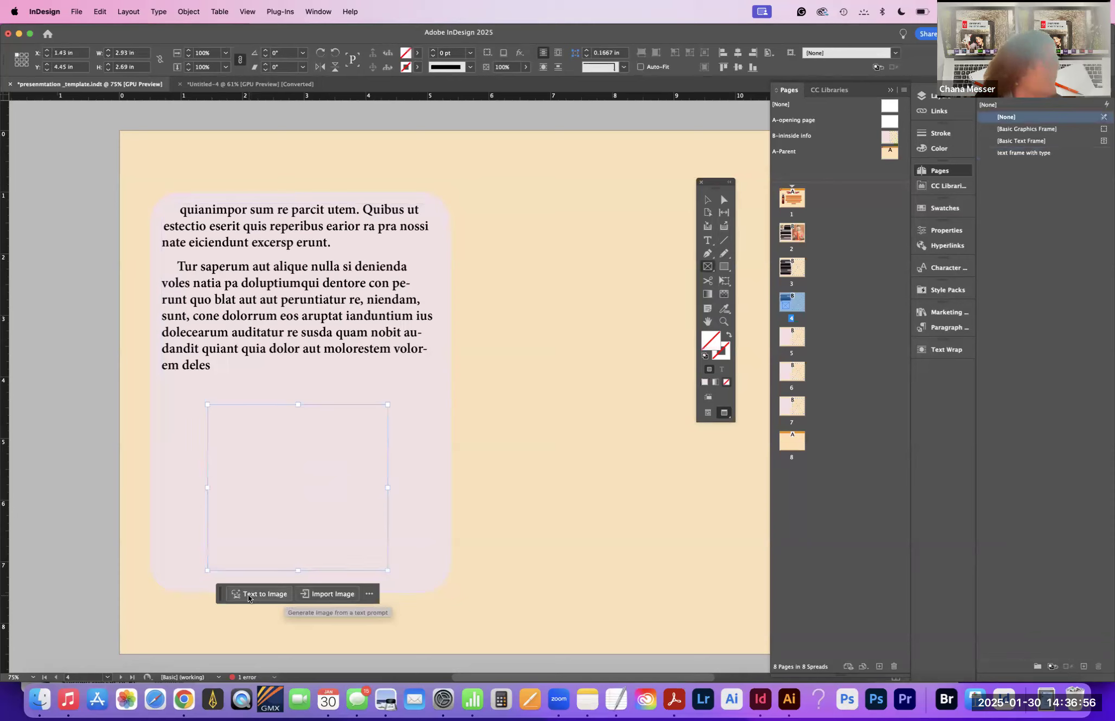
click(328, 594)
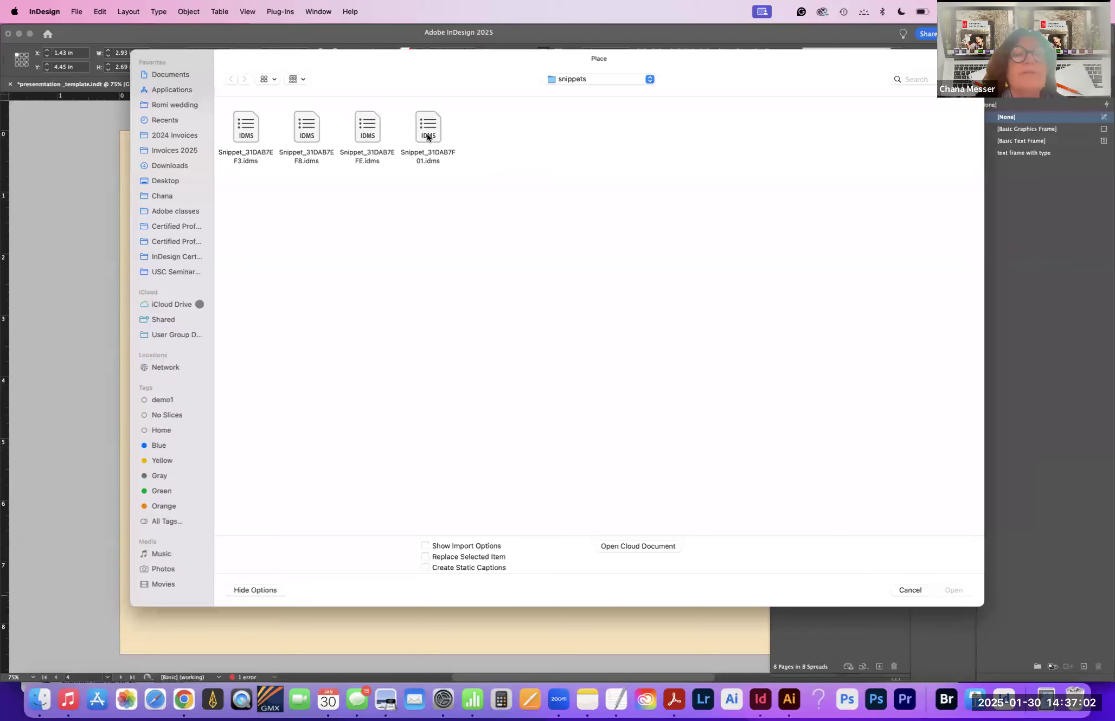
click(427, 136)
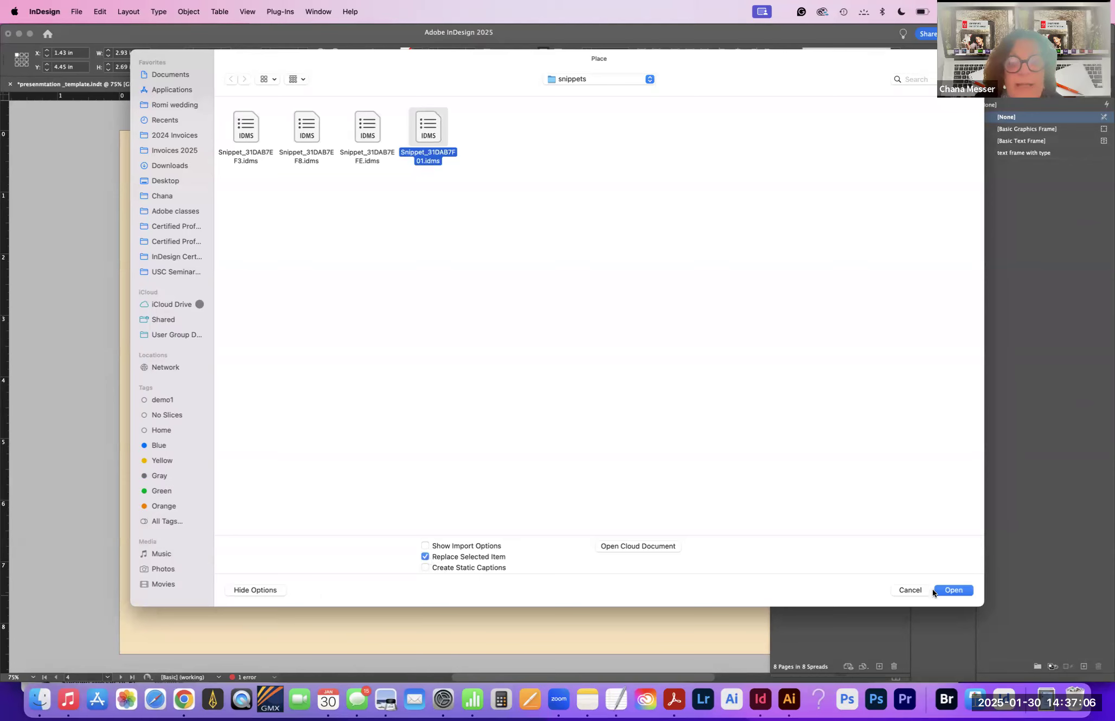
click(951, 590)
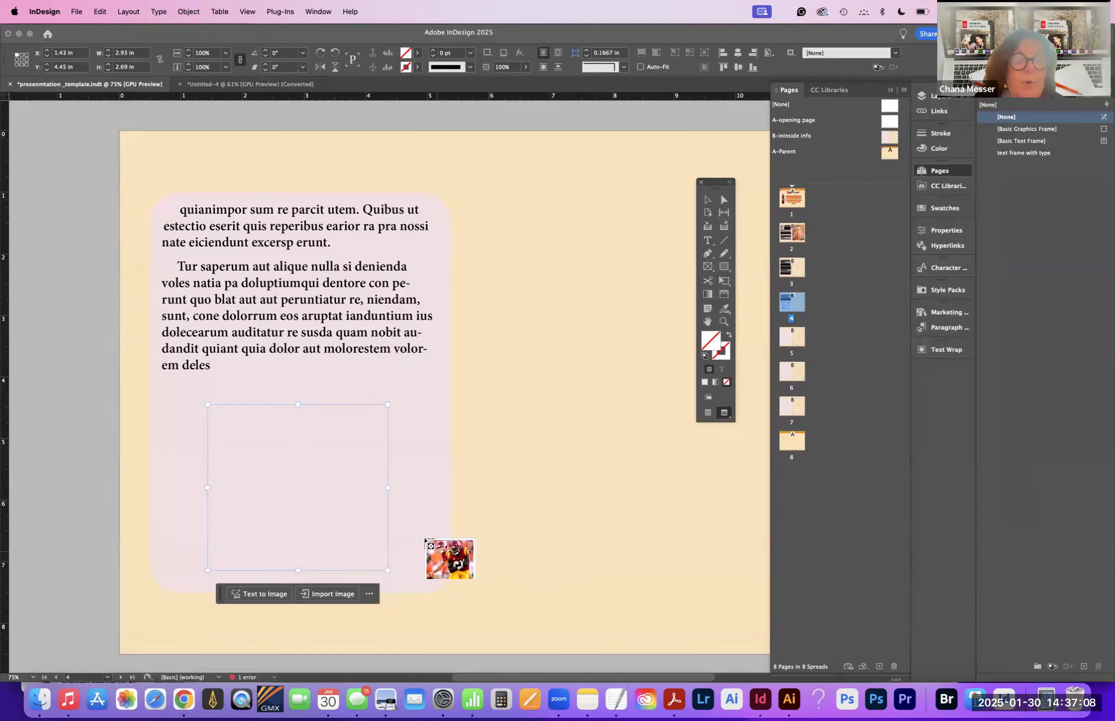
click(280, 441)
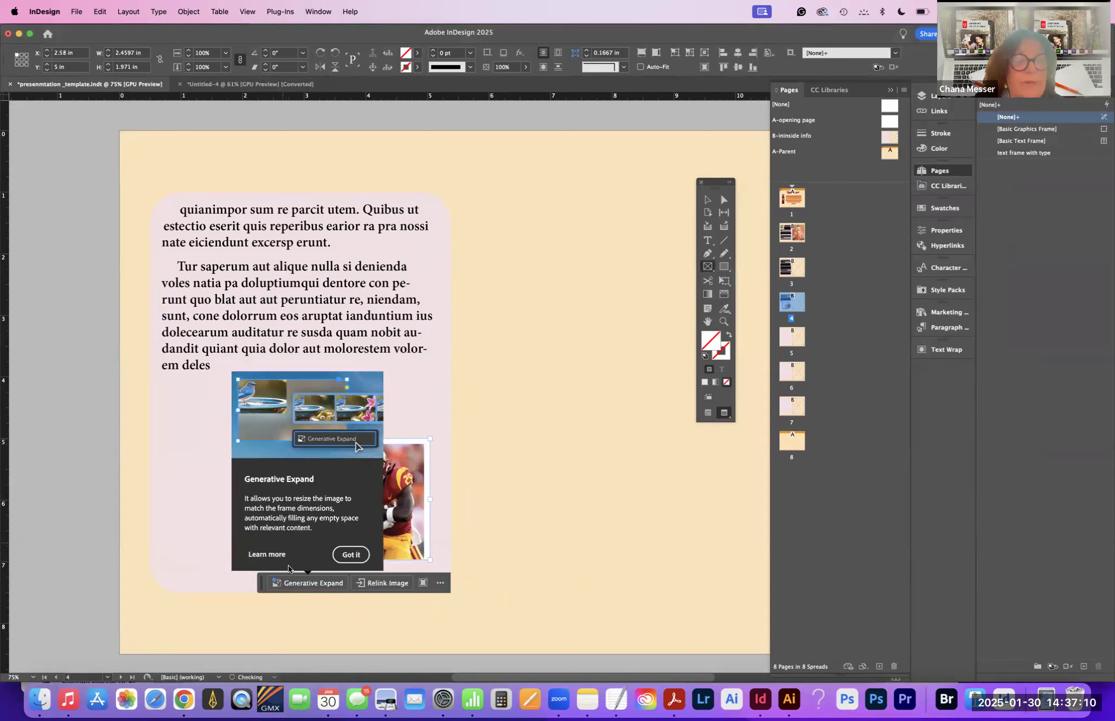
click(346, 559)
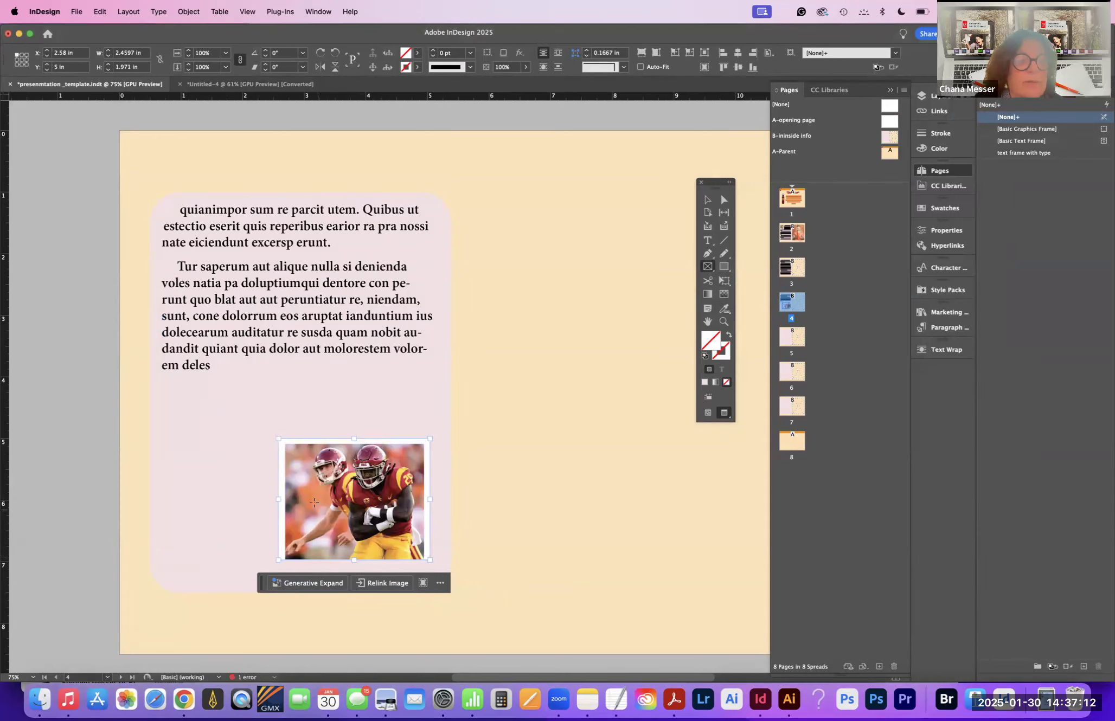
Step: Move the football photo up under the page 4 text and crop its white border to about 2.18 by 1.89 in
click(708, 200)
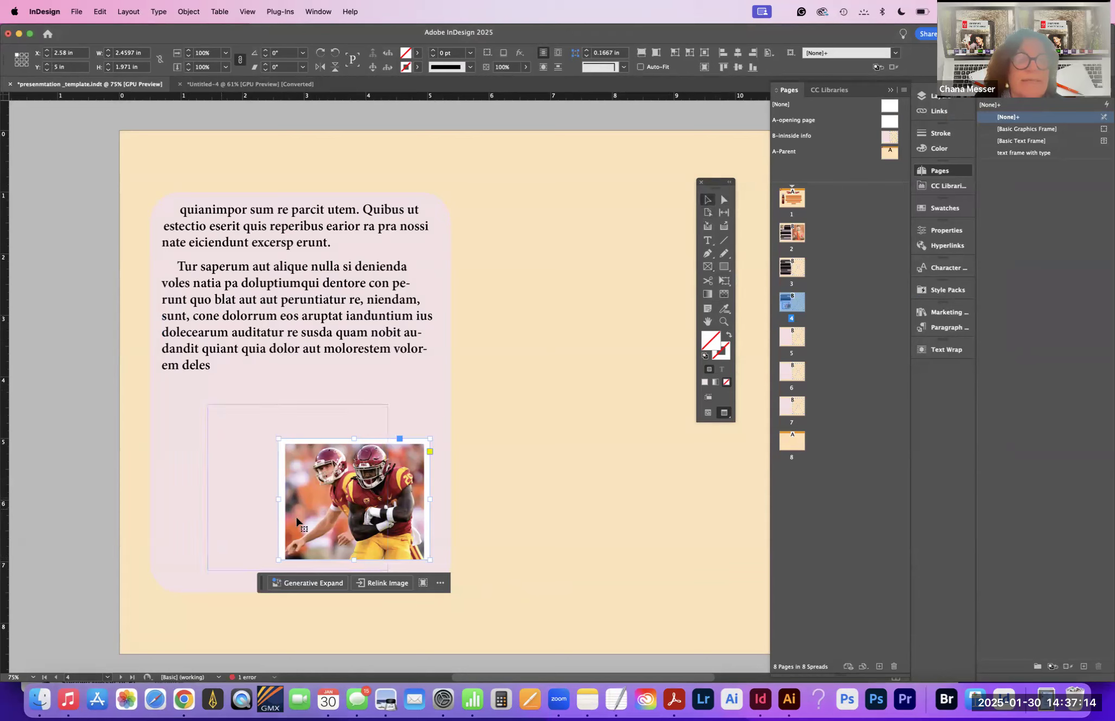
drag(290, 513, 239, 492)
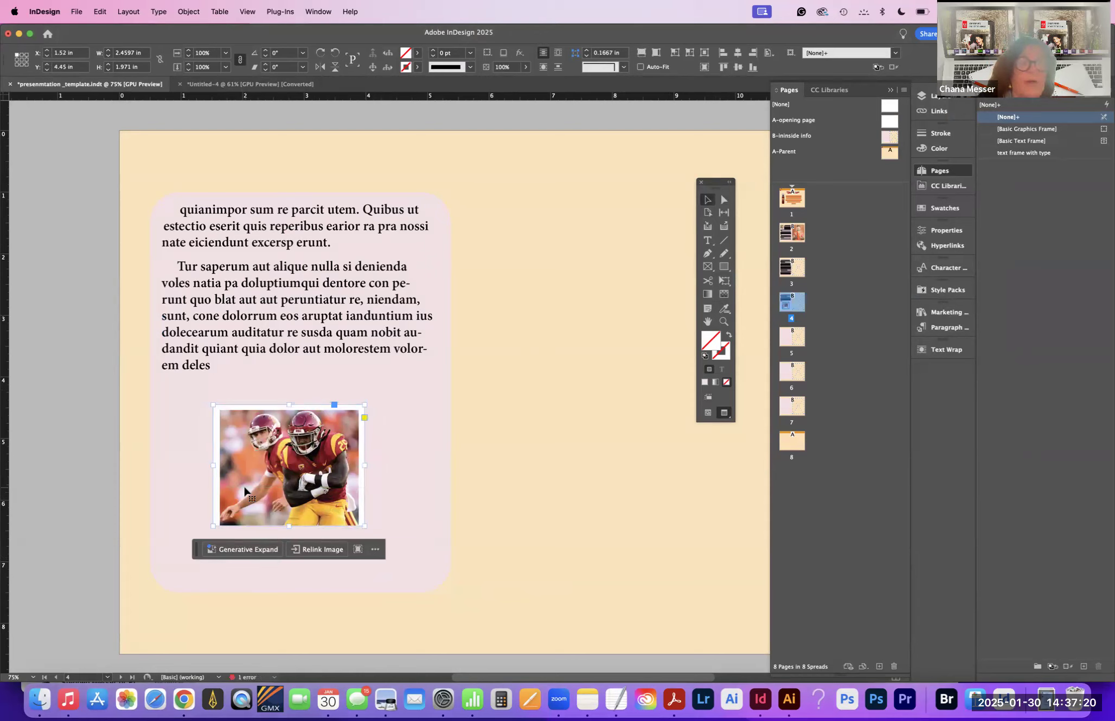
drag(364, 465, 356, 463)
drag(283, 404, 284, 410)
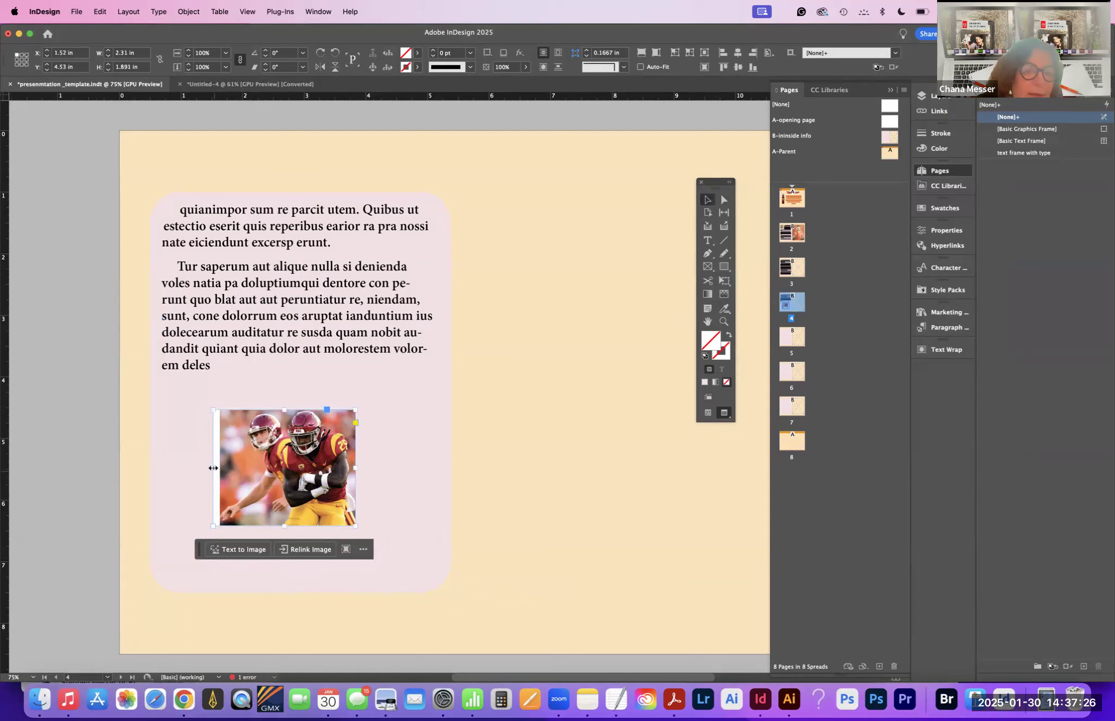
drag(214, 469, 221, 468)
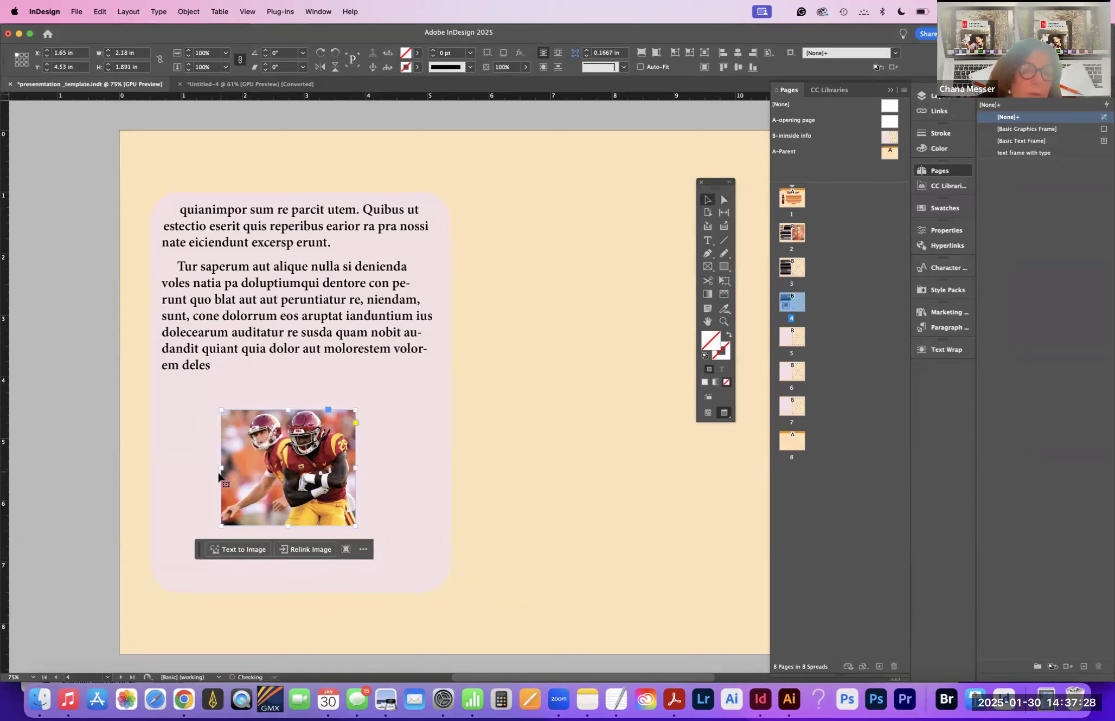
Step: Deselect everything and switch from Preview to Normal screen mode to show the frame edges on page 4
click(421, 565)
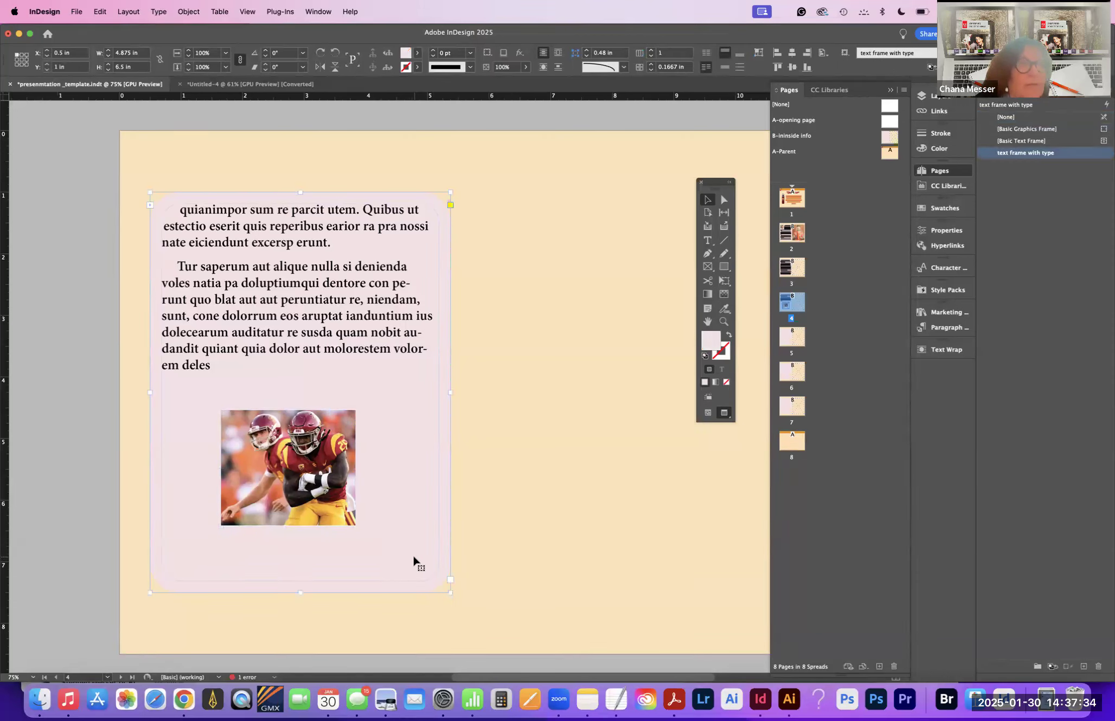
click(537, 534)
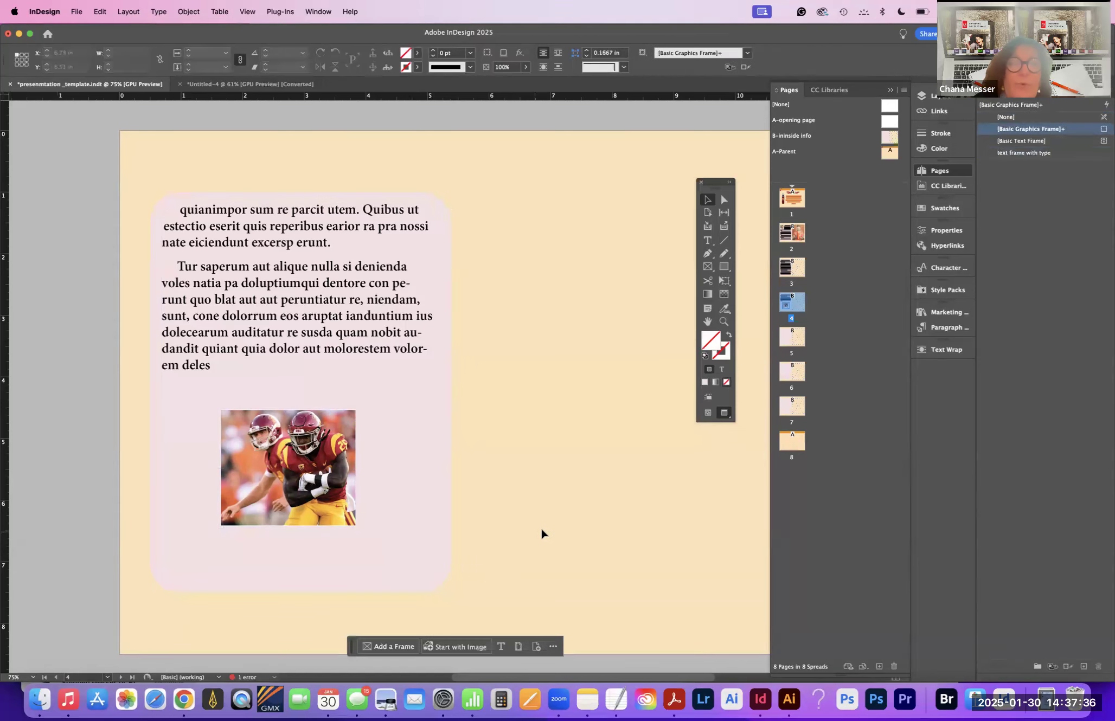
key(w)
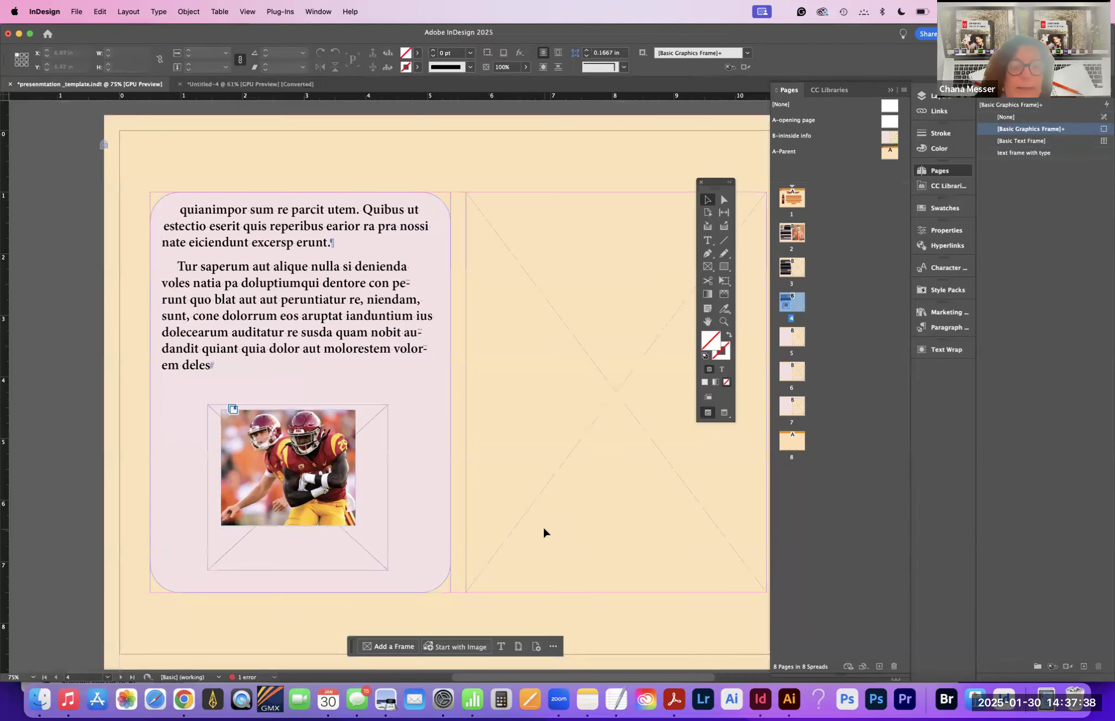
Step: Try placing Snippet_31DAB7EF3.idms in the large empty picture frame on page 4, and delete the placed logo
click(587, 392)
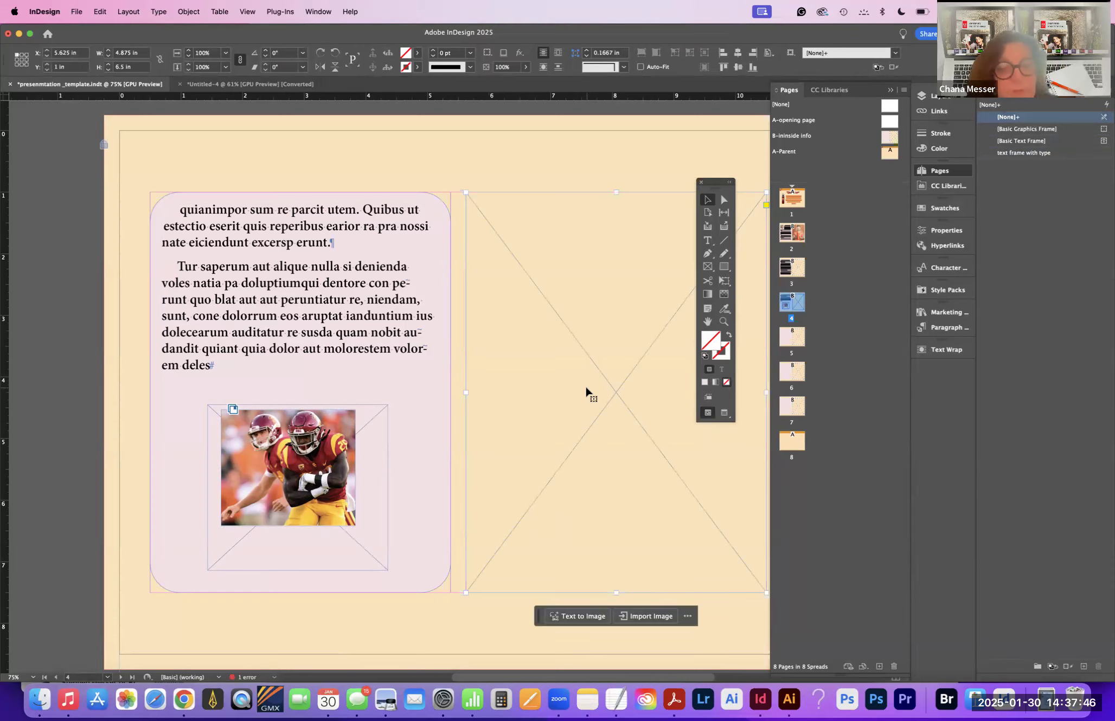
key(super+d)
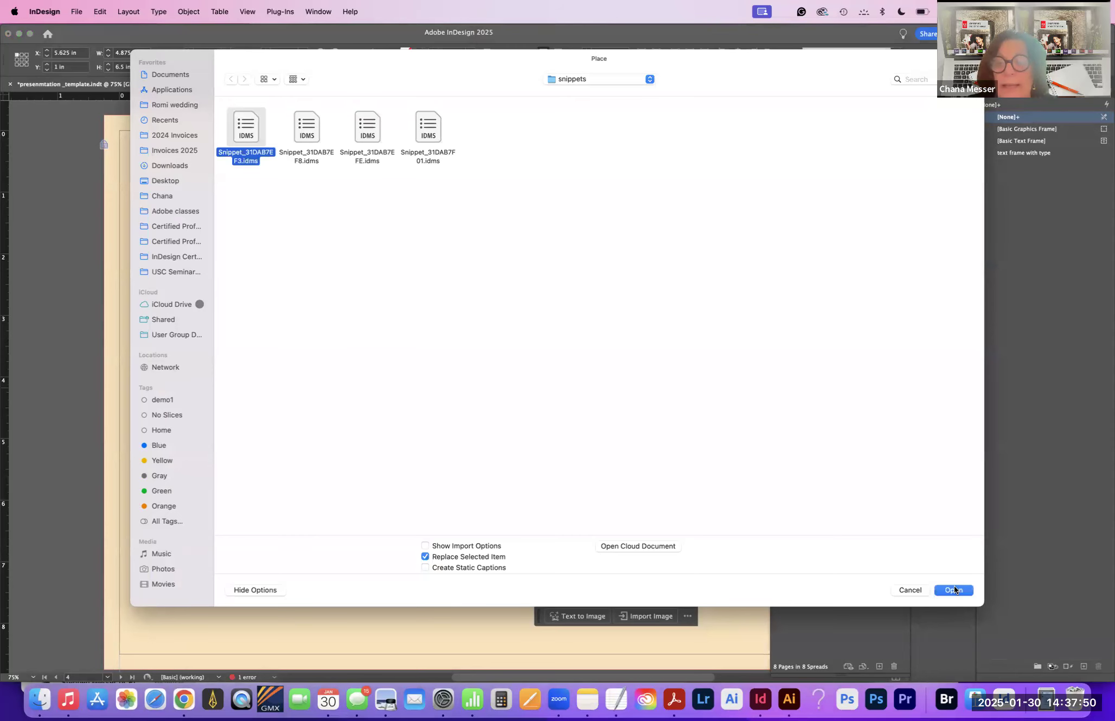
click(954, 590)
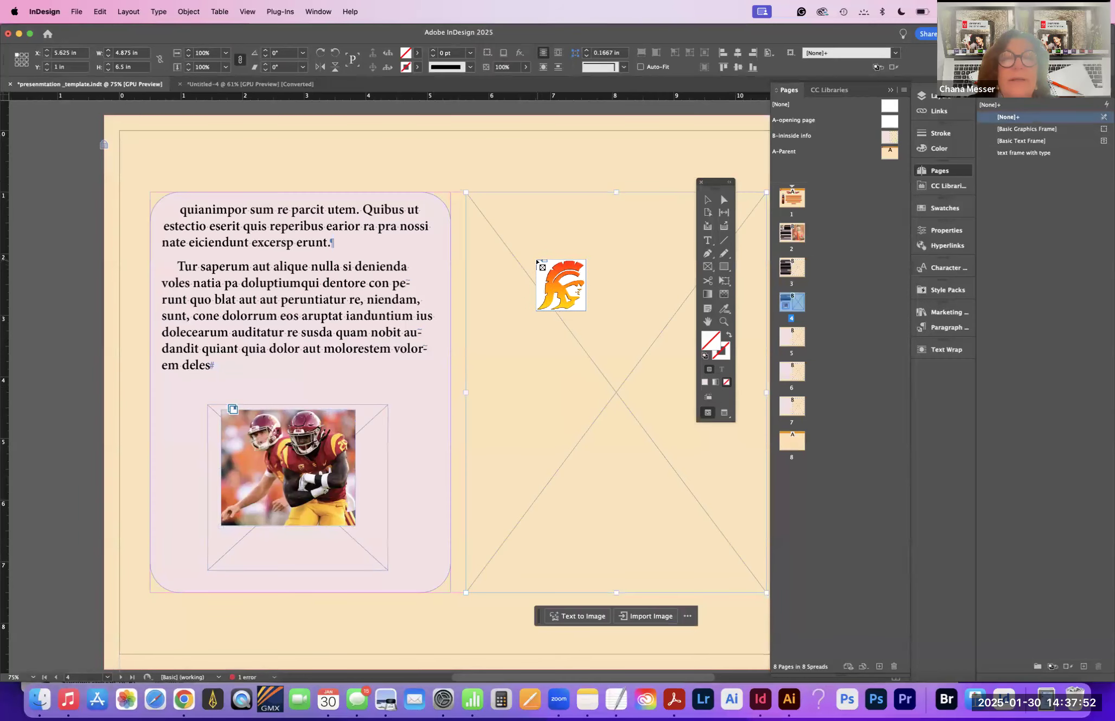
click(509, 192)
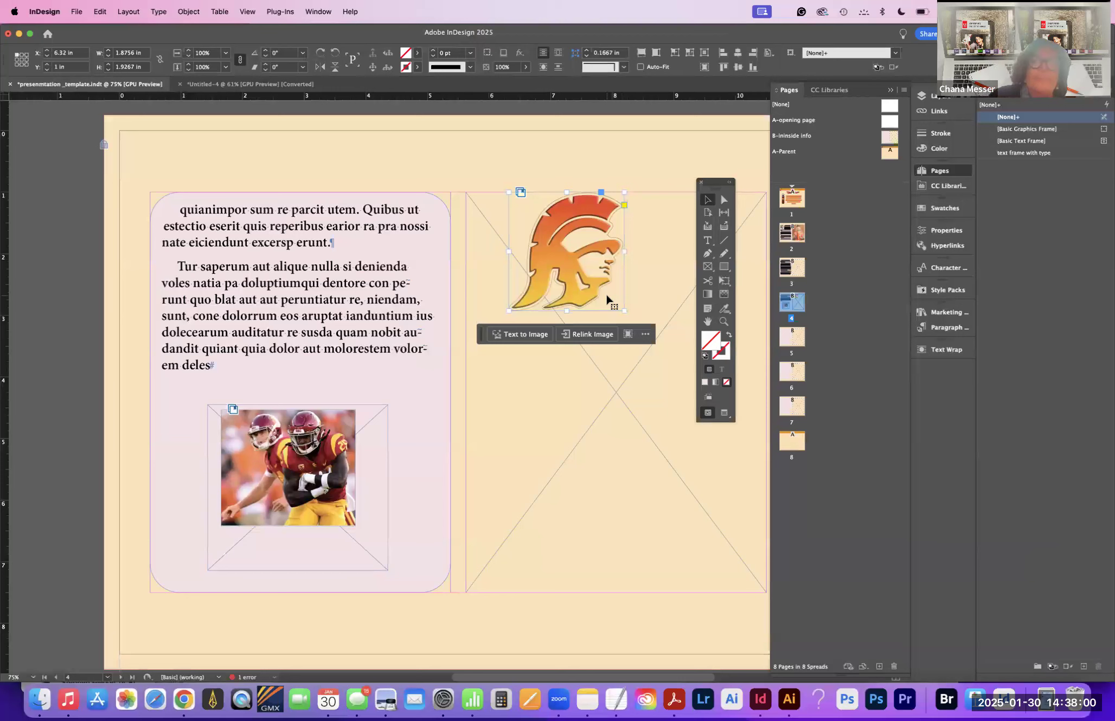
key(Delete)
Step: Place "water bottle 2.psd" from the Assets folder into the large empty picture frame on page 4
click(620, 321)
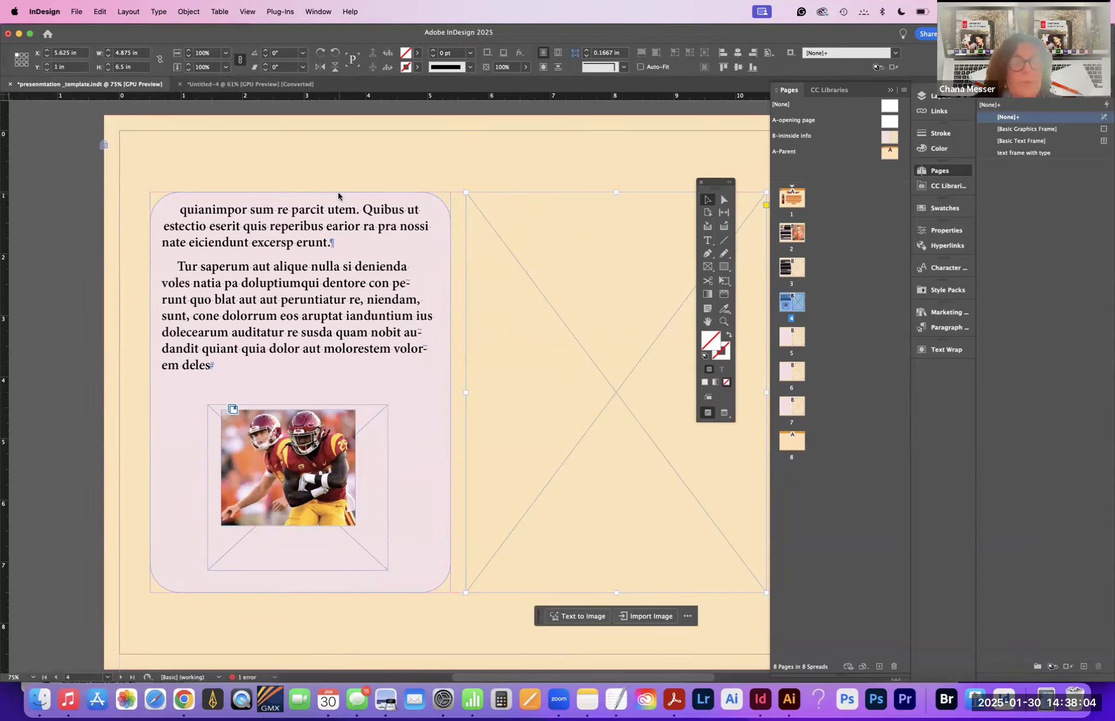
key(super+d)
click(587, 81)
click(625, 182)
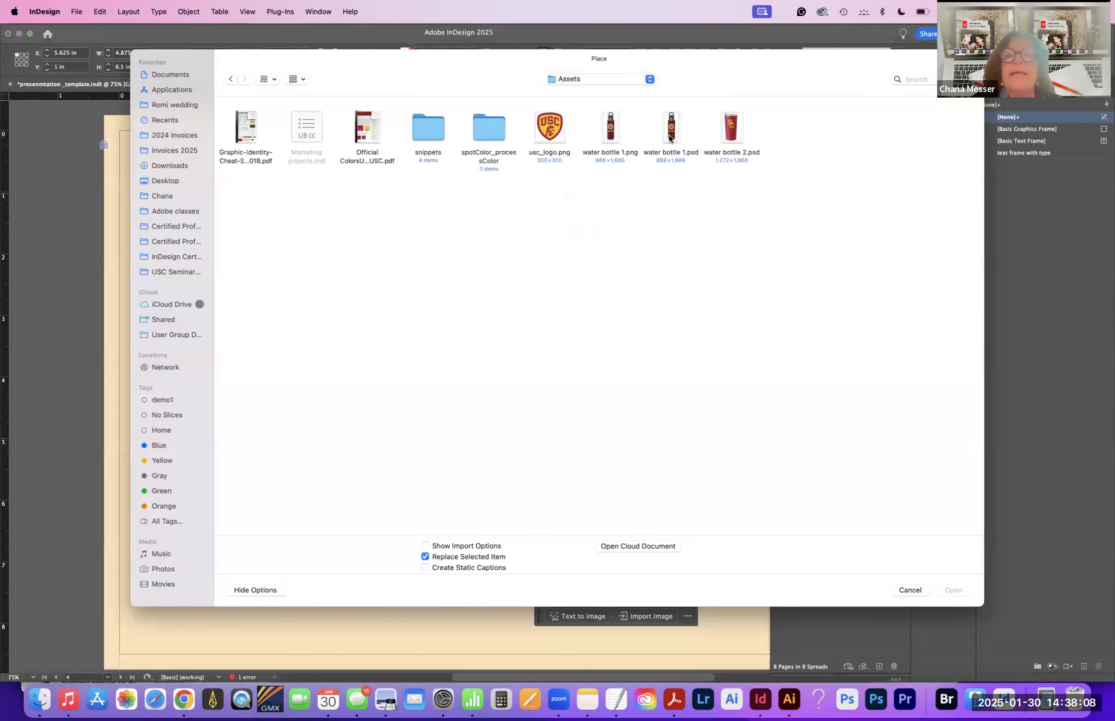
click(732, 133)
click(953, 591)
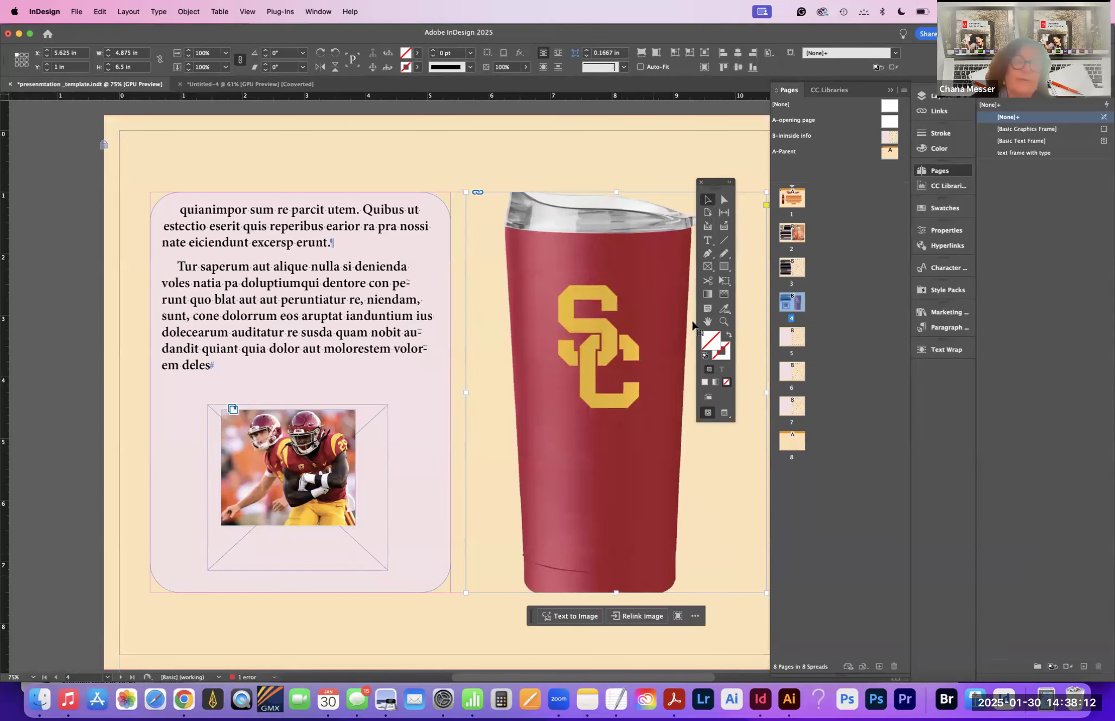
Step: Move the Tools panel clear of the page, and select the empty picture frame on page 3
drag(715, 182, 905, 328)
drag(945, 413, 937, 463)
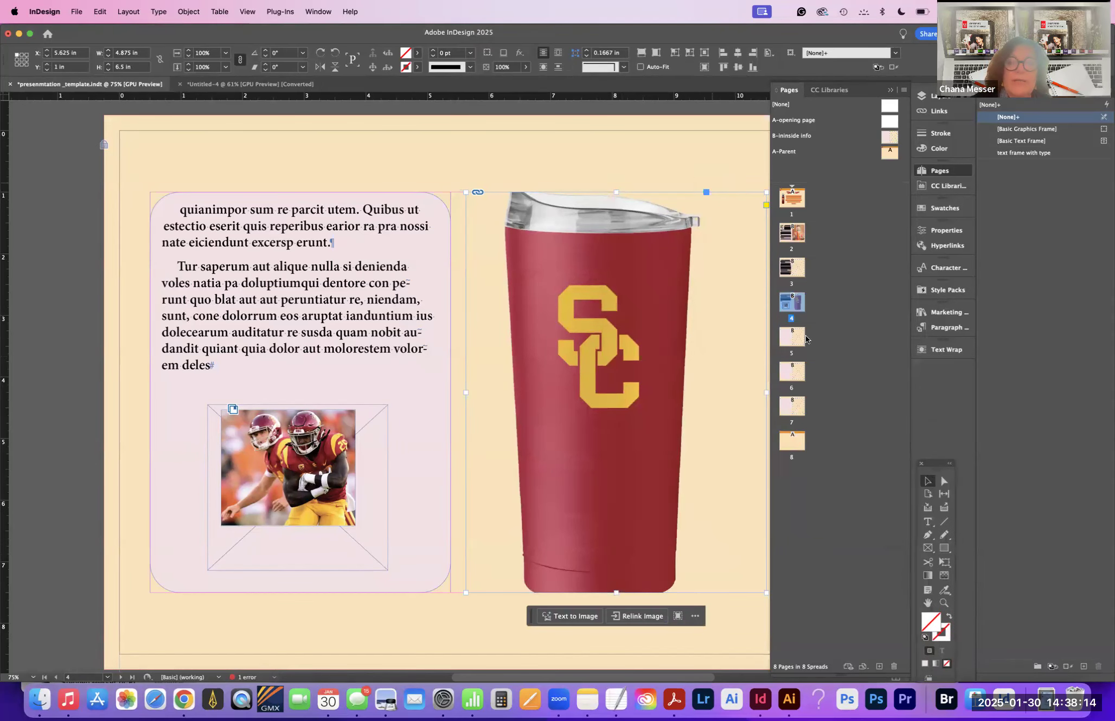
double_click(796, 268)
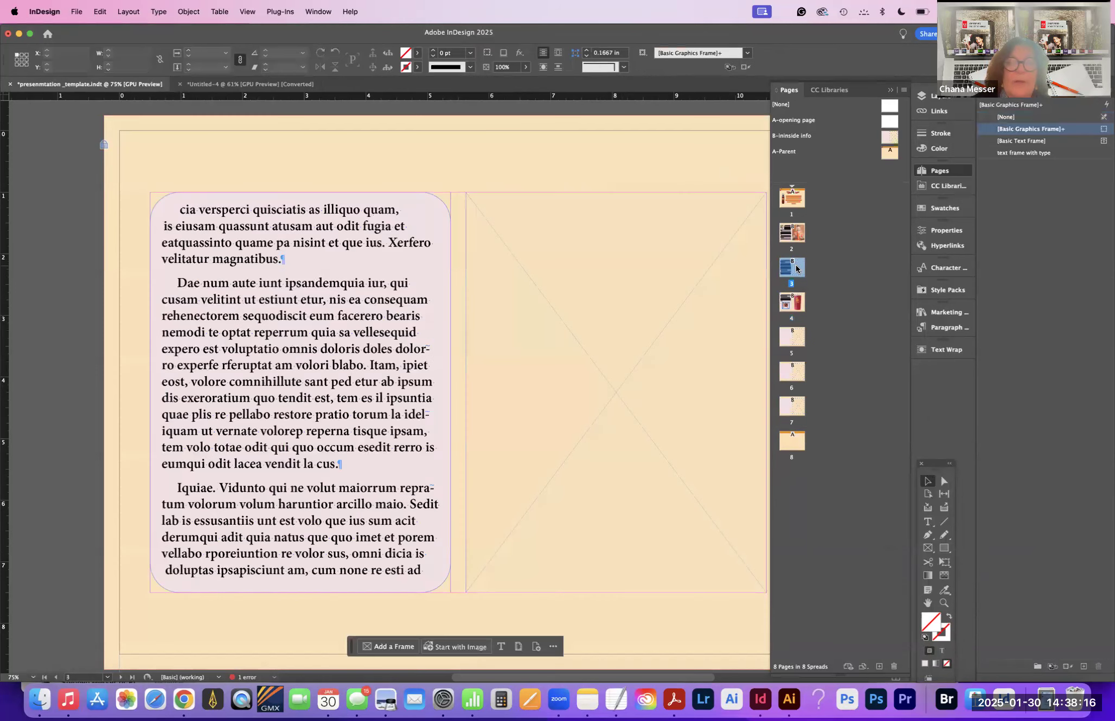
click(793, 302)
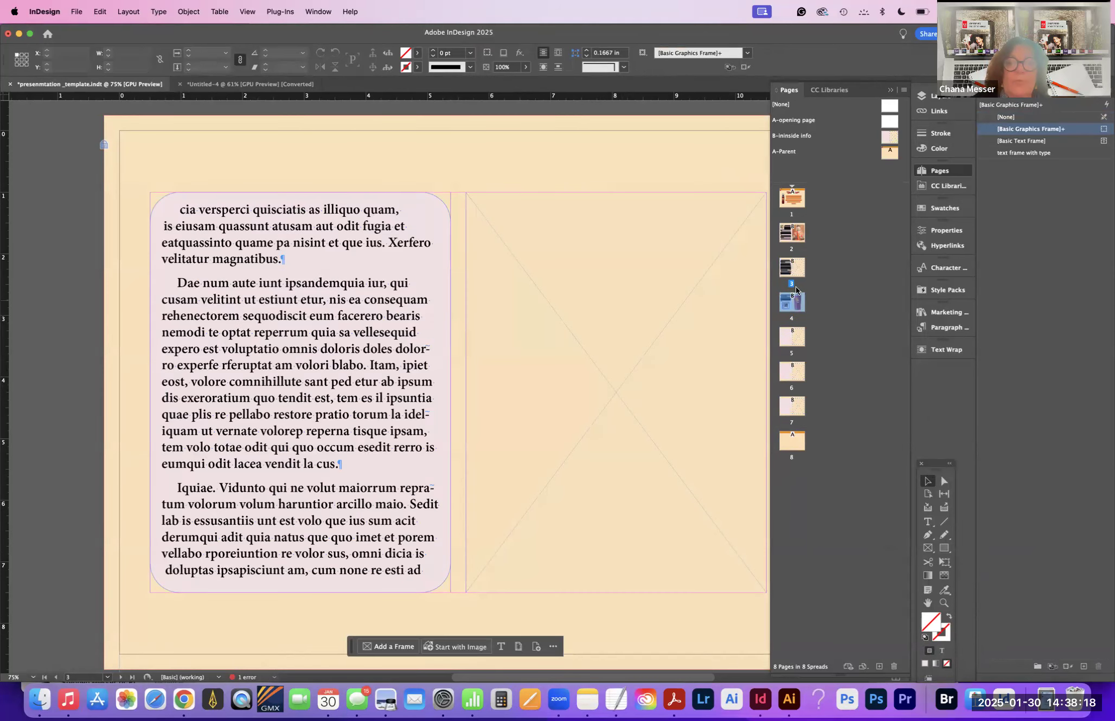
double_click(797, 274)
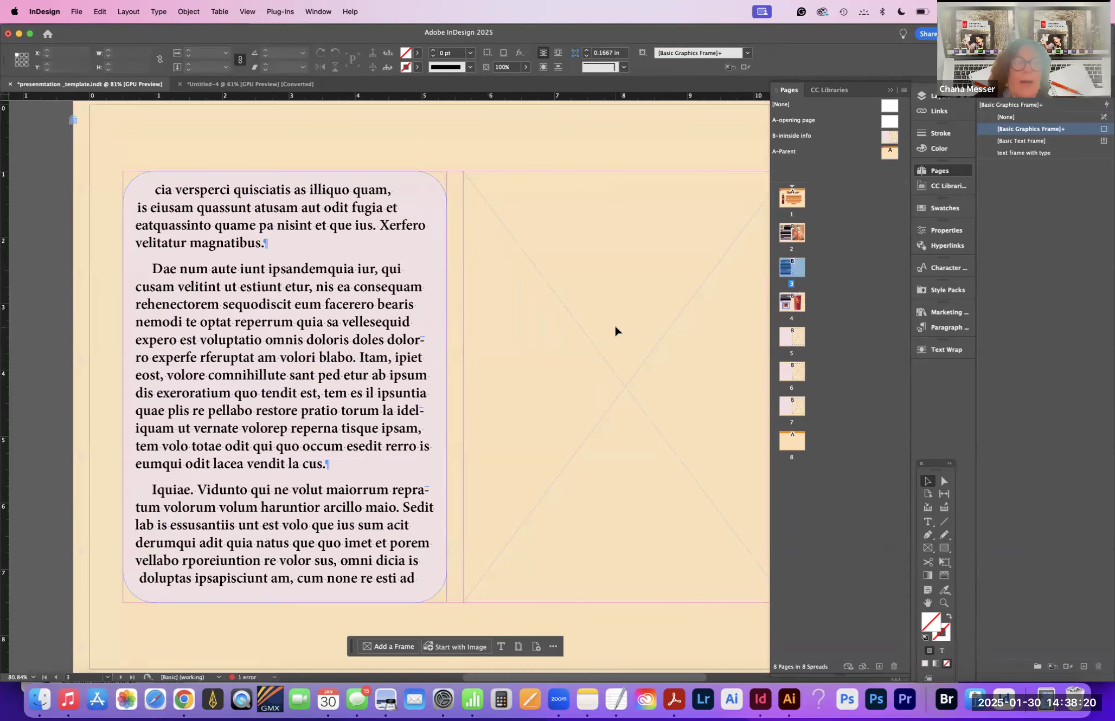
click(615, 331)
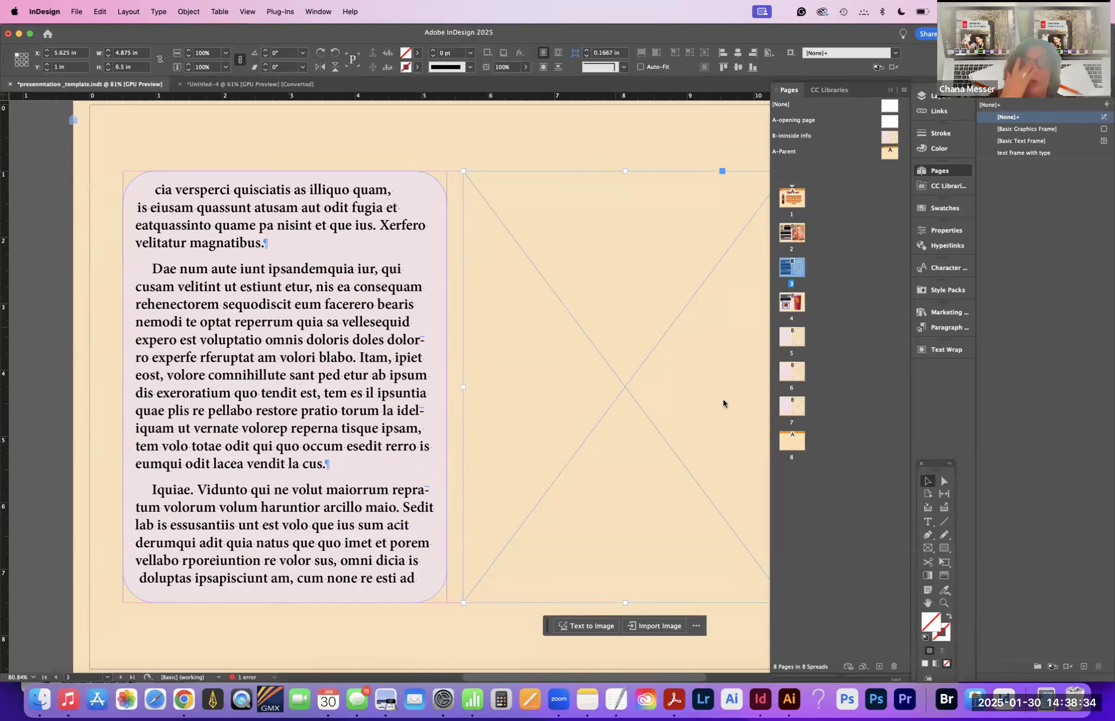
double_click(796, 448)
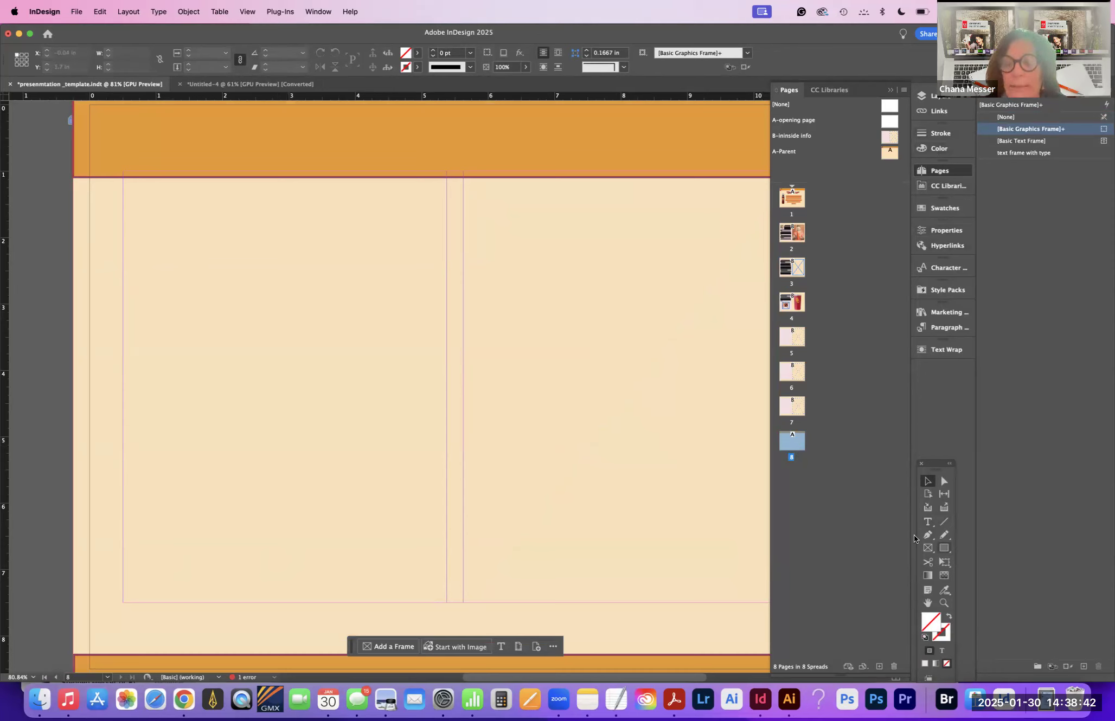
click(928, 522)
drag(124, 603, 449, 626)
text(www.)
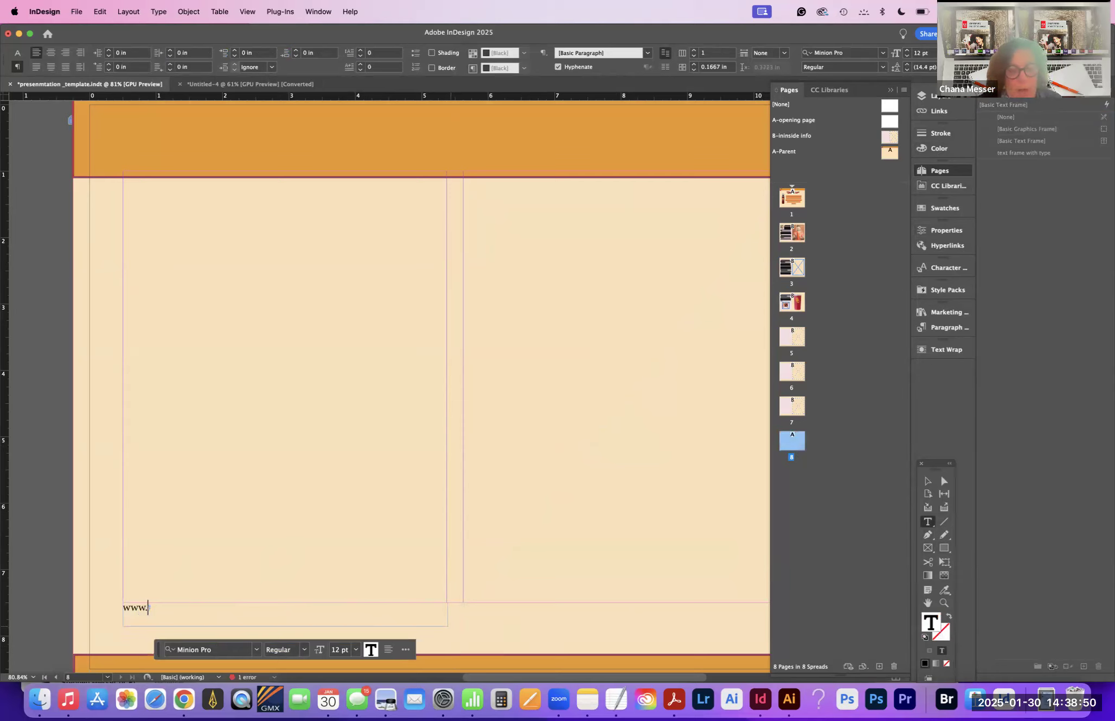
text(drinkandenjoy)
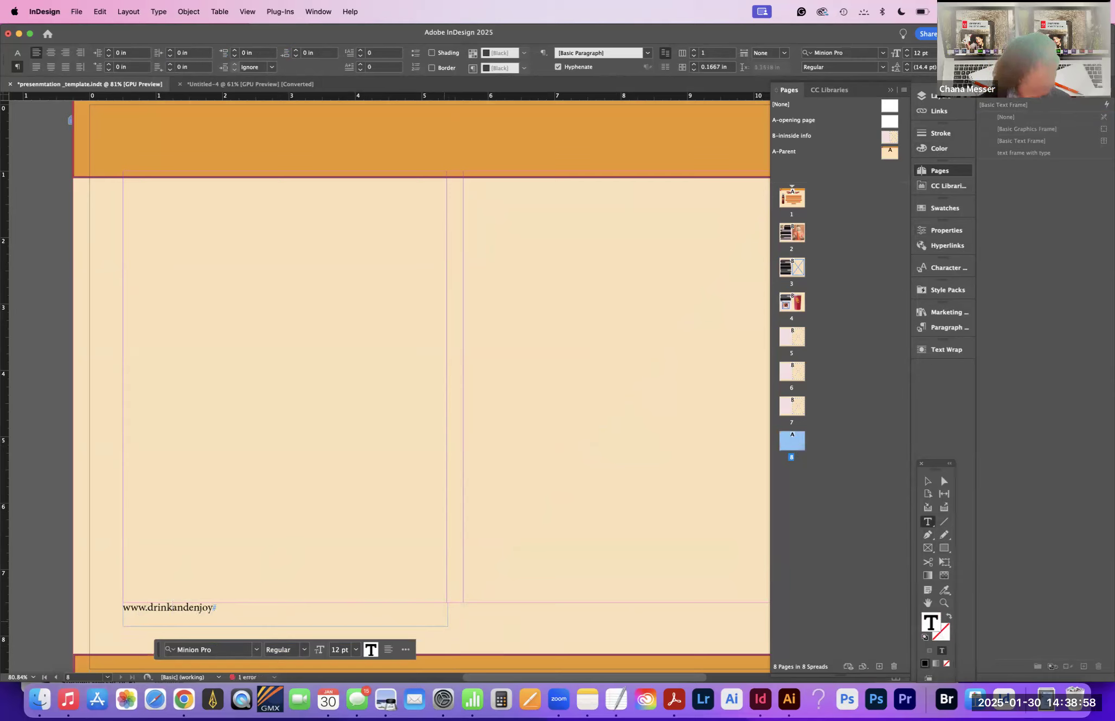
text(.com)
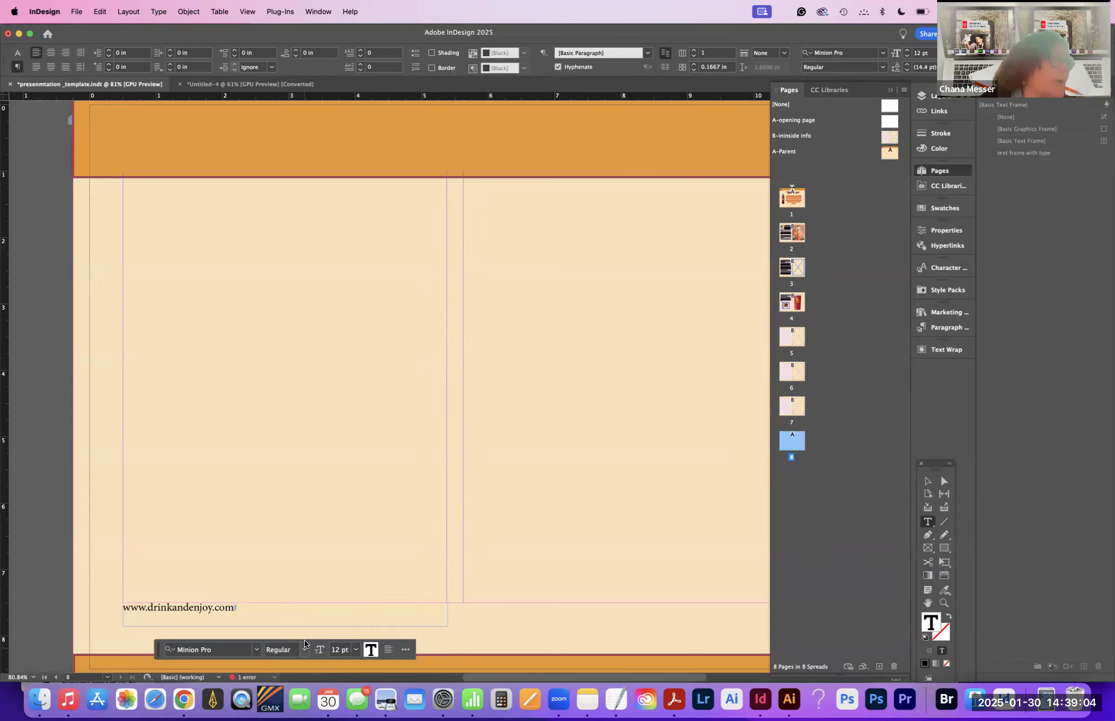
drag(236, 607, 114, 603)
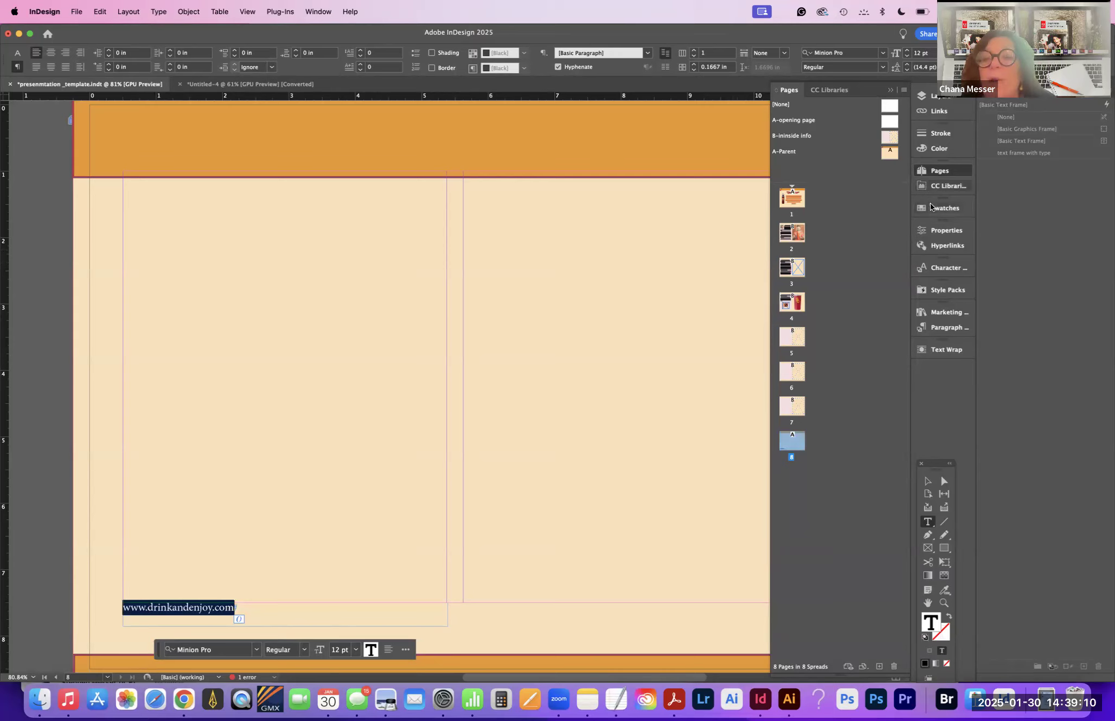
click(945, 247)
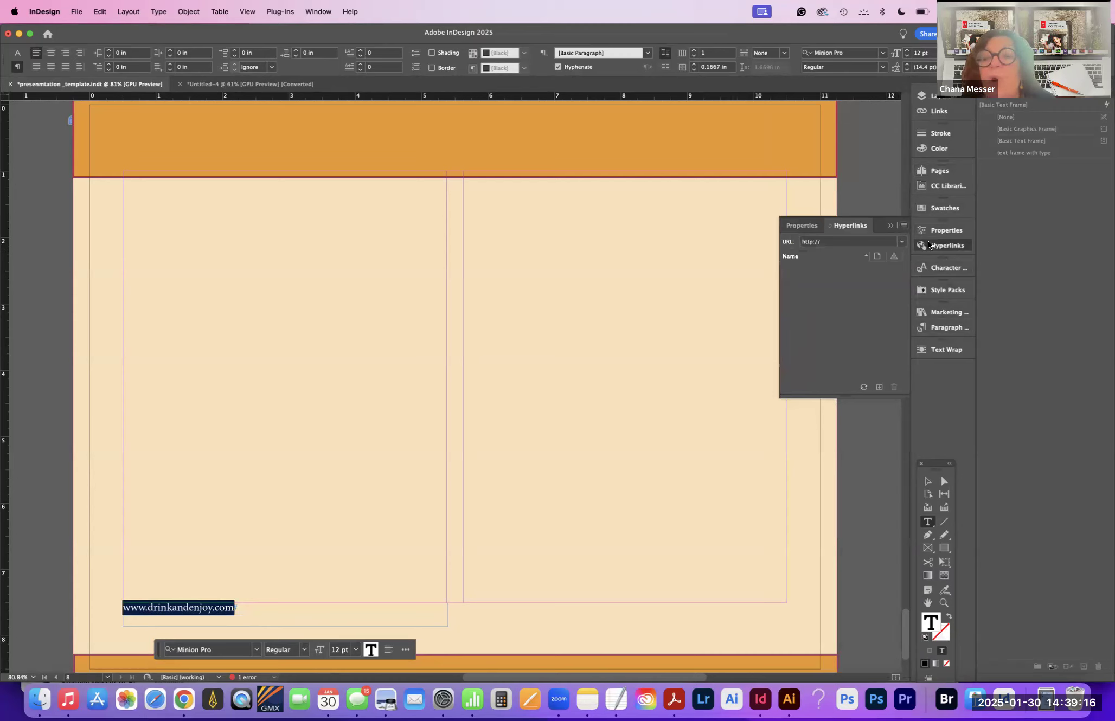
click(903, 225)
click(928, 245)
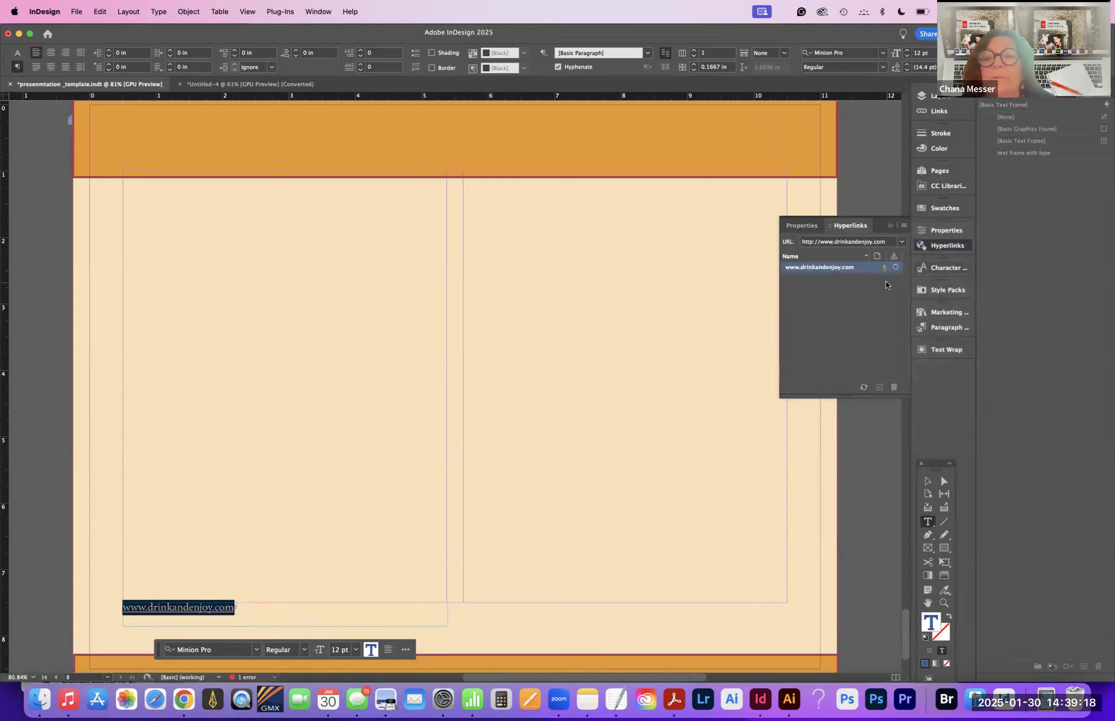
click(896, 270)
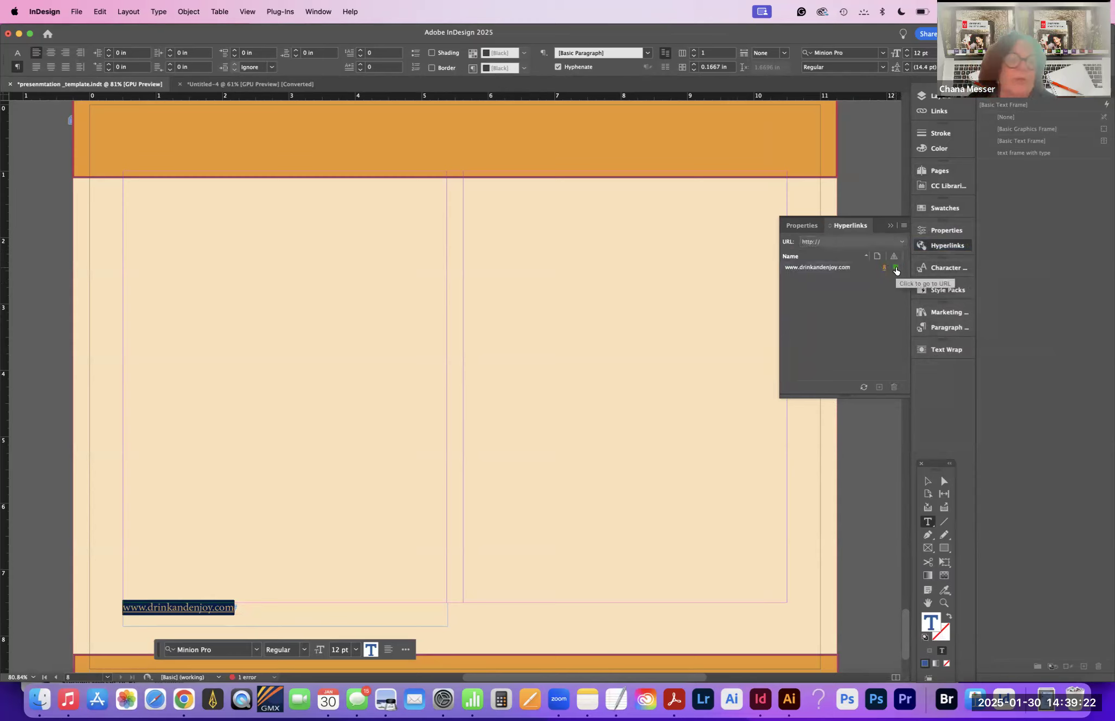
click(896, 270)
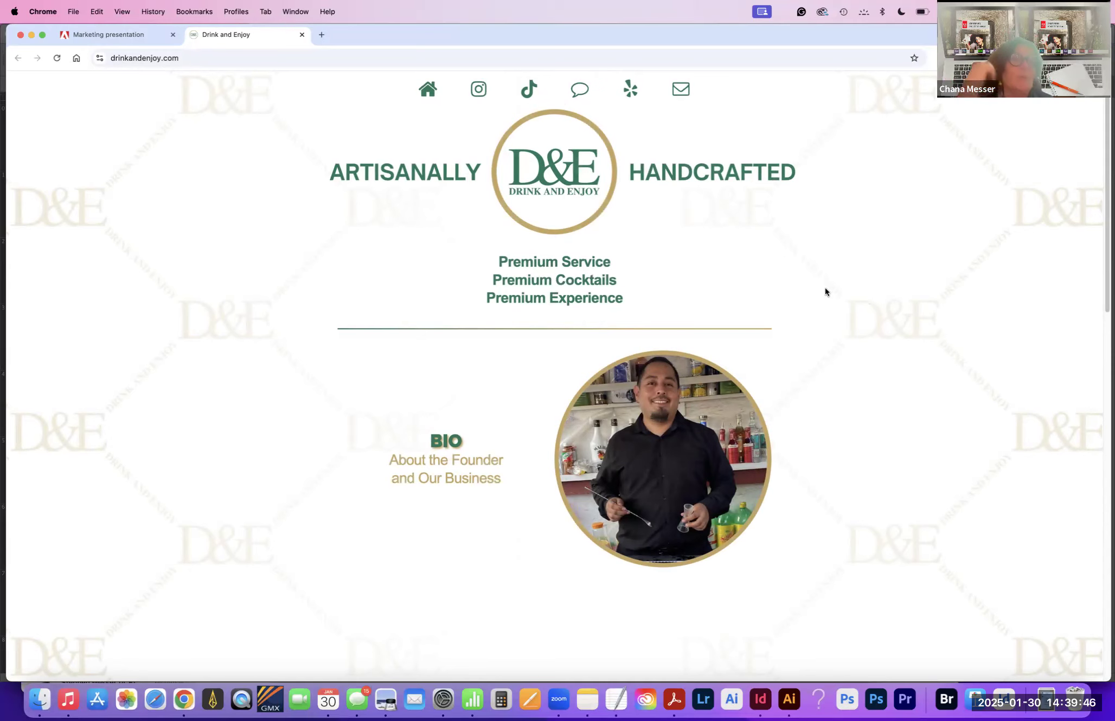
click(761, 700)
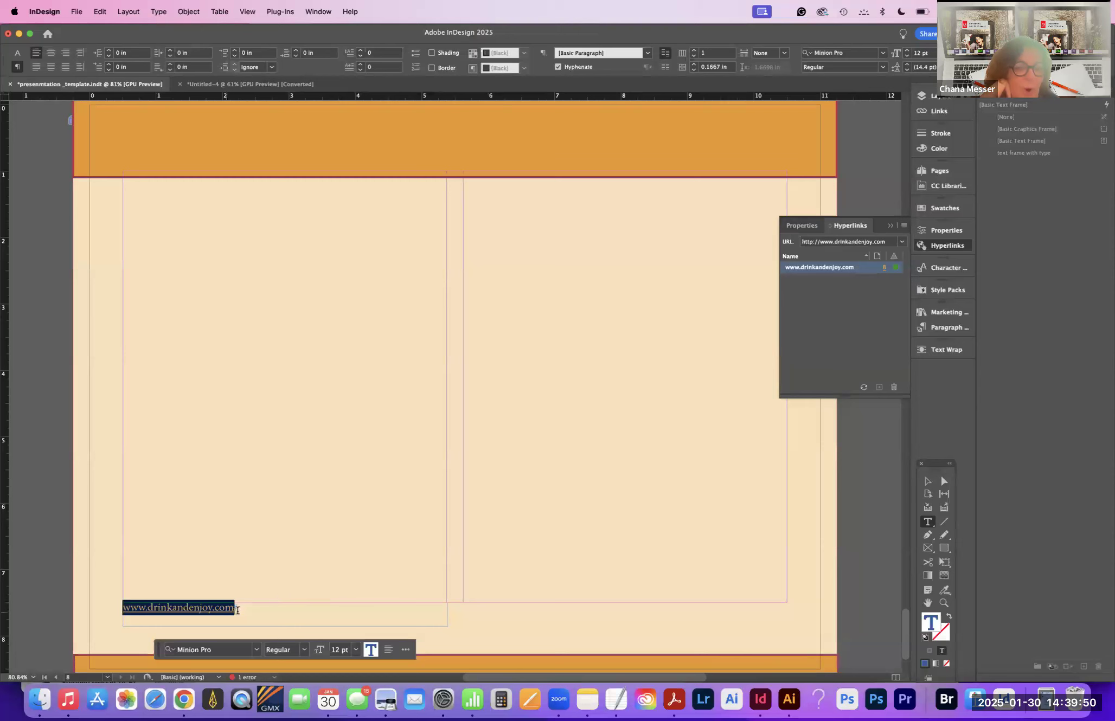
Step: Right-align the web address and move its text frame straight across to below the second column
click(237, 611)
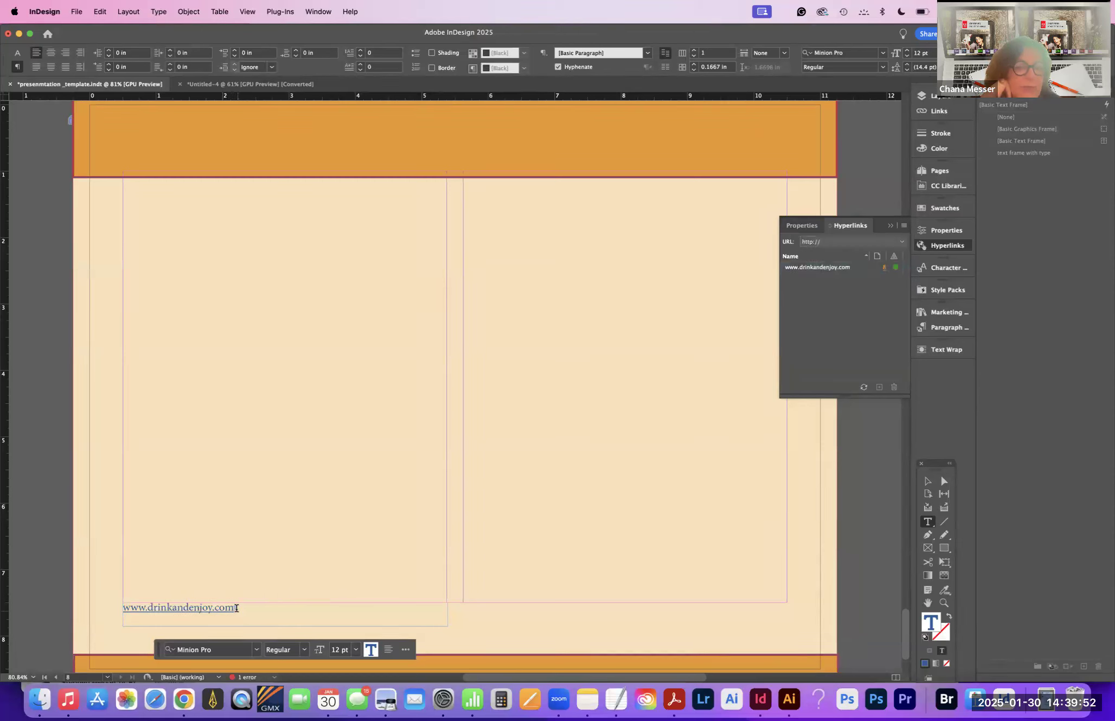
drag(237, 610, 116, 601)
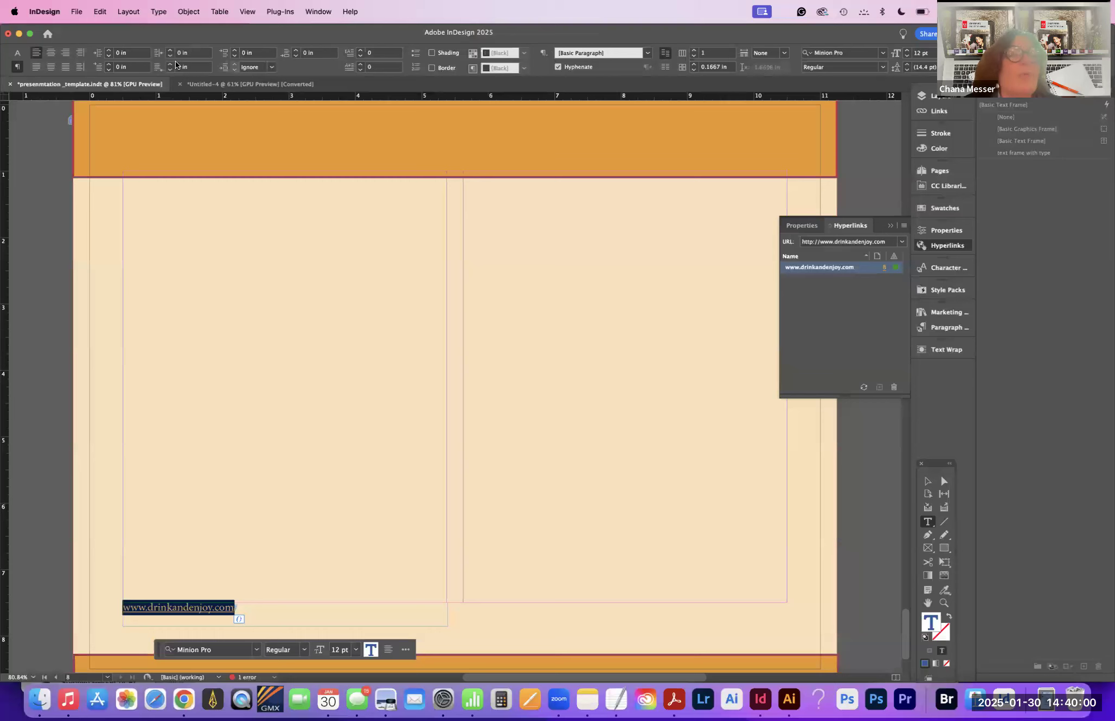
click(51, 54)
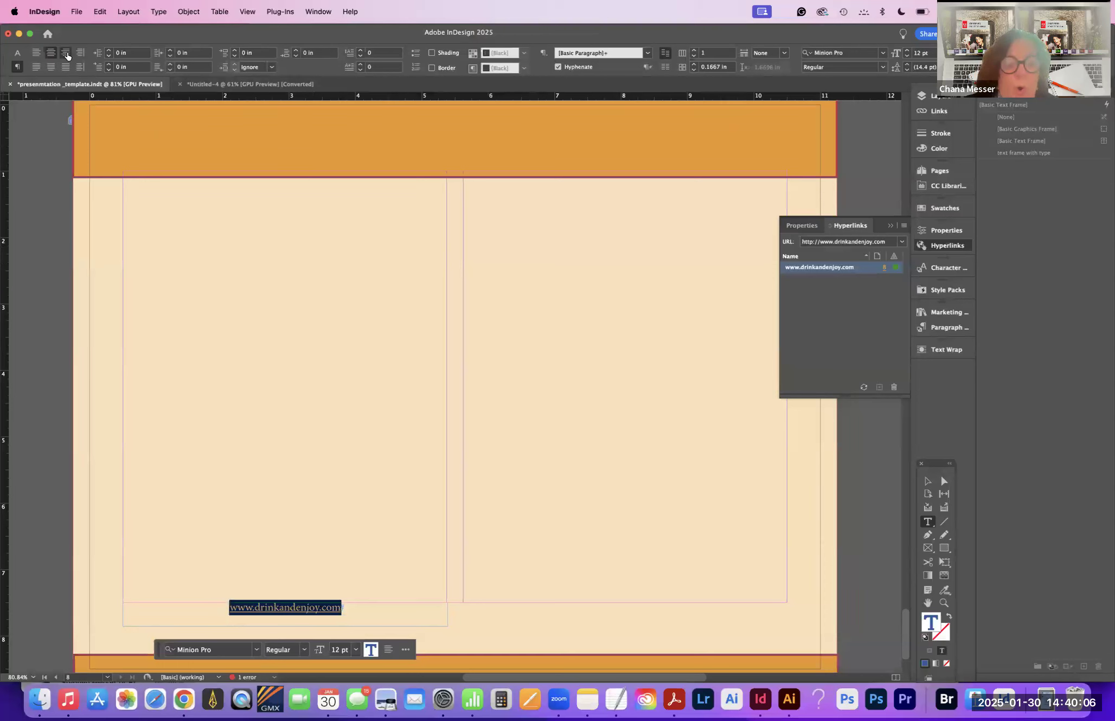
click(65, 54)
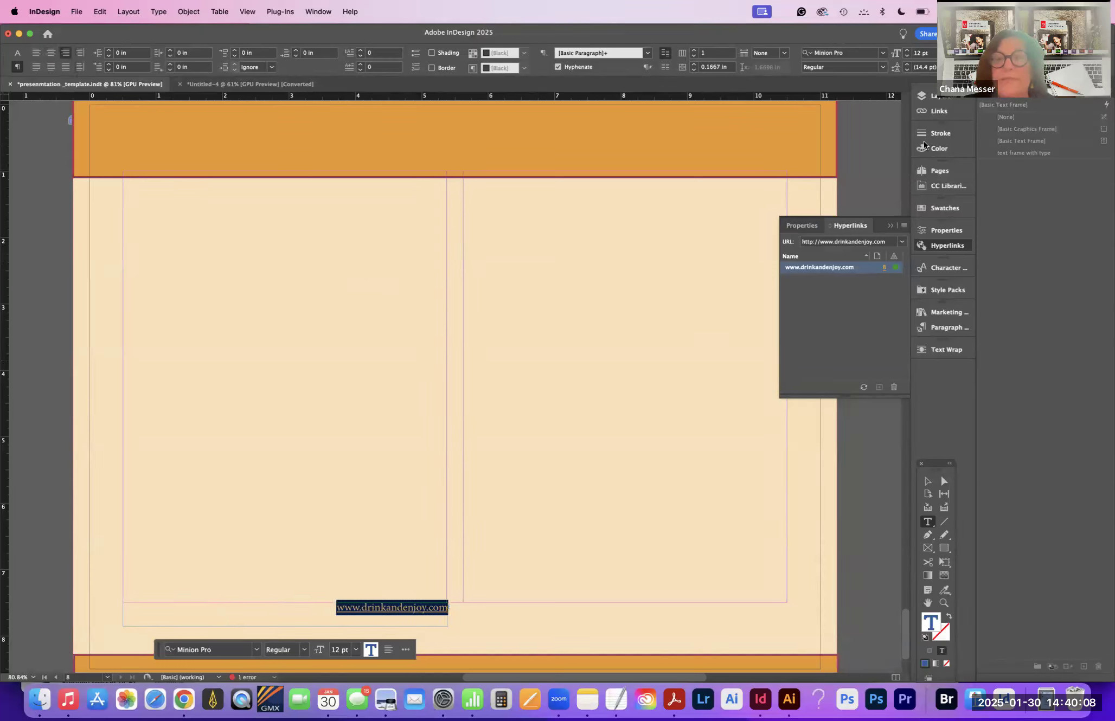
click(927, 481)
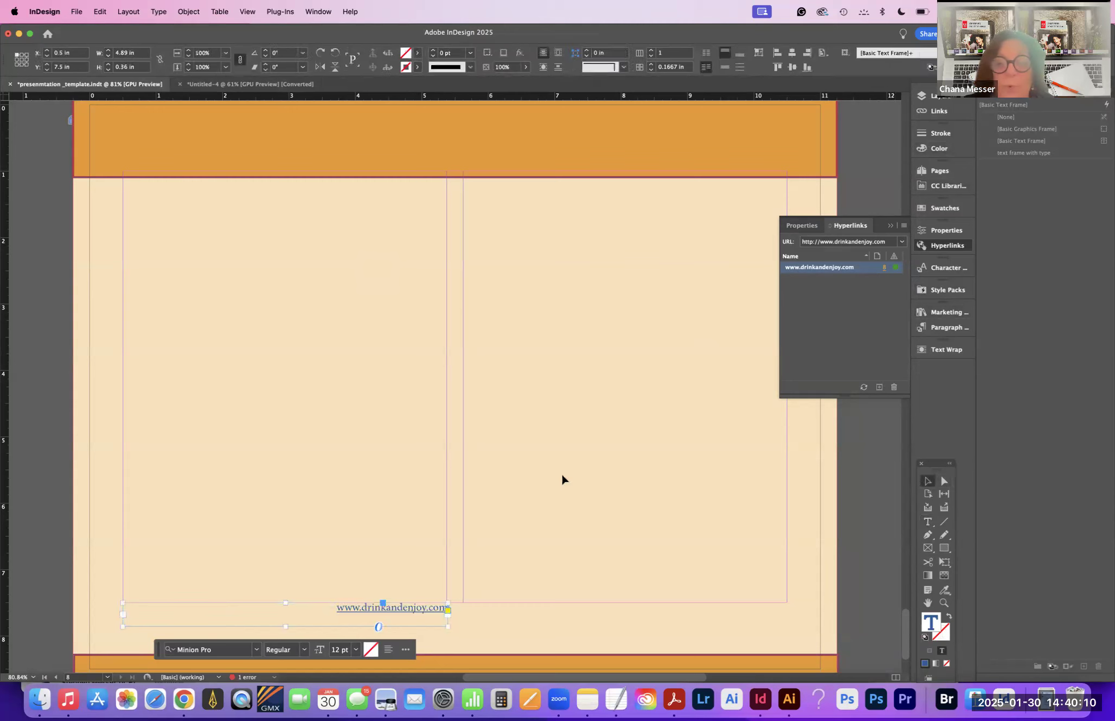
drag(428, 614, 758, 612)
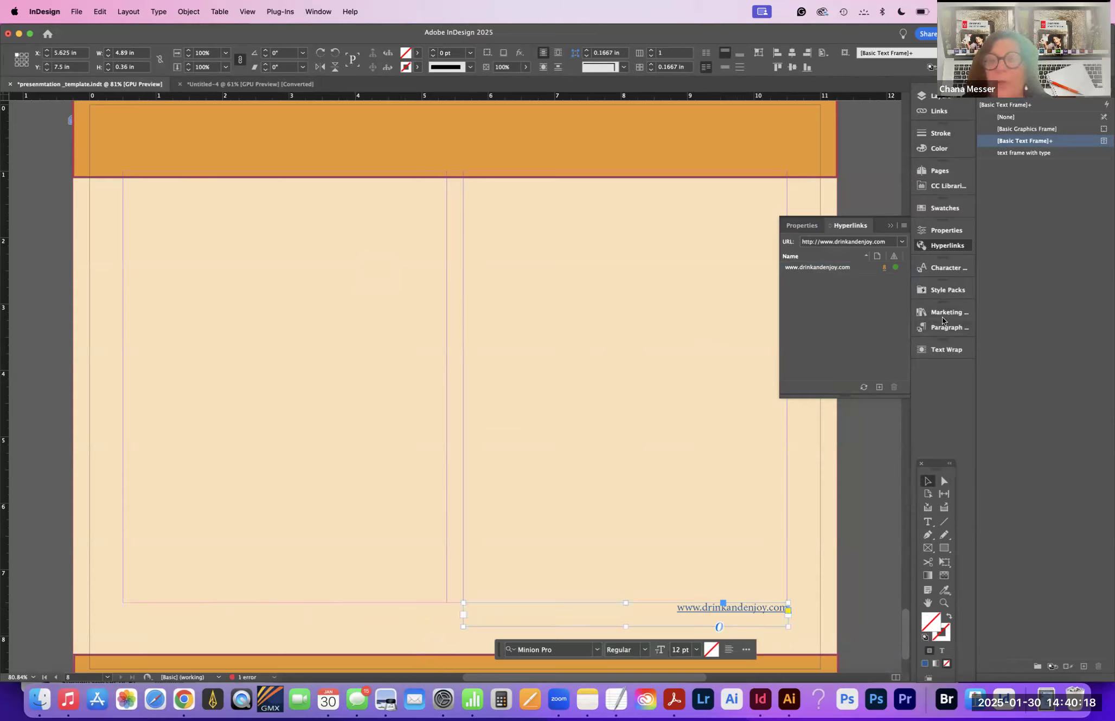
Step: Duplicate the Hyperlink character style as "Hyperlink ornage" and set its character color to the orange swatch
click(945, 267)
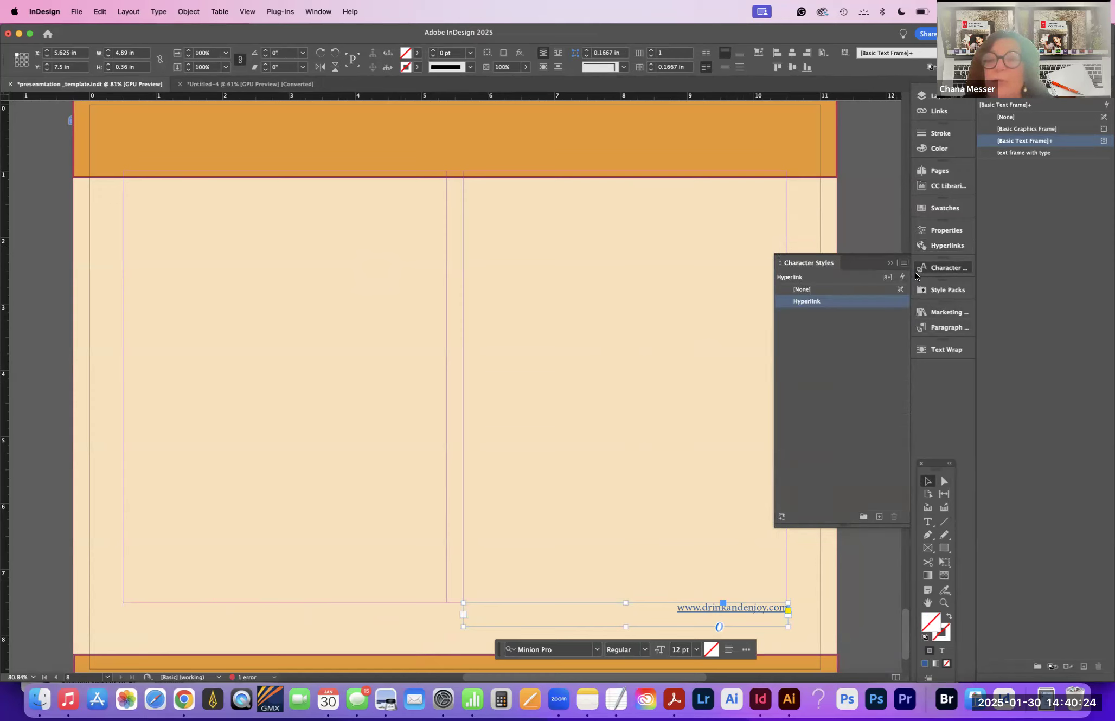
click(904, 262)
click(953, 283)
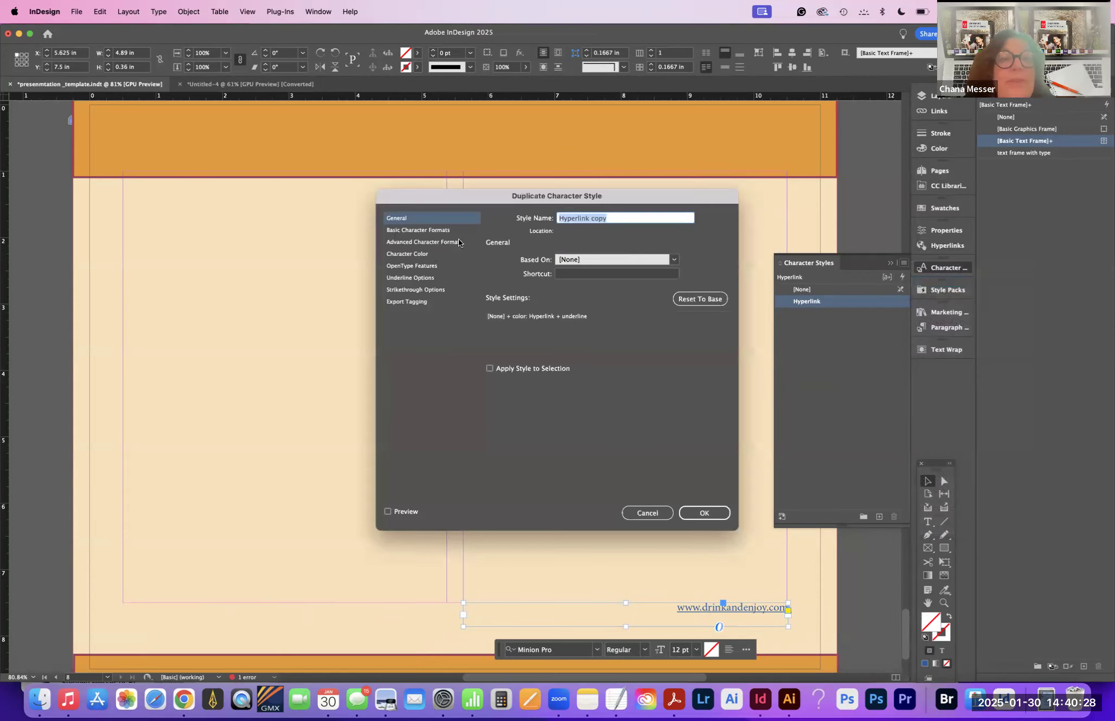
double_click(624, 222)
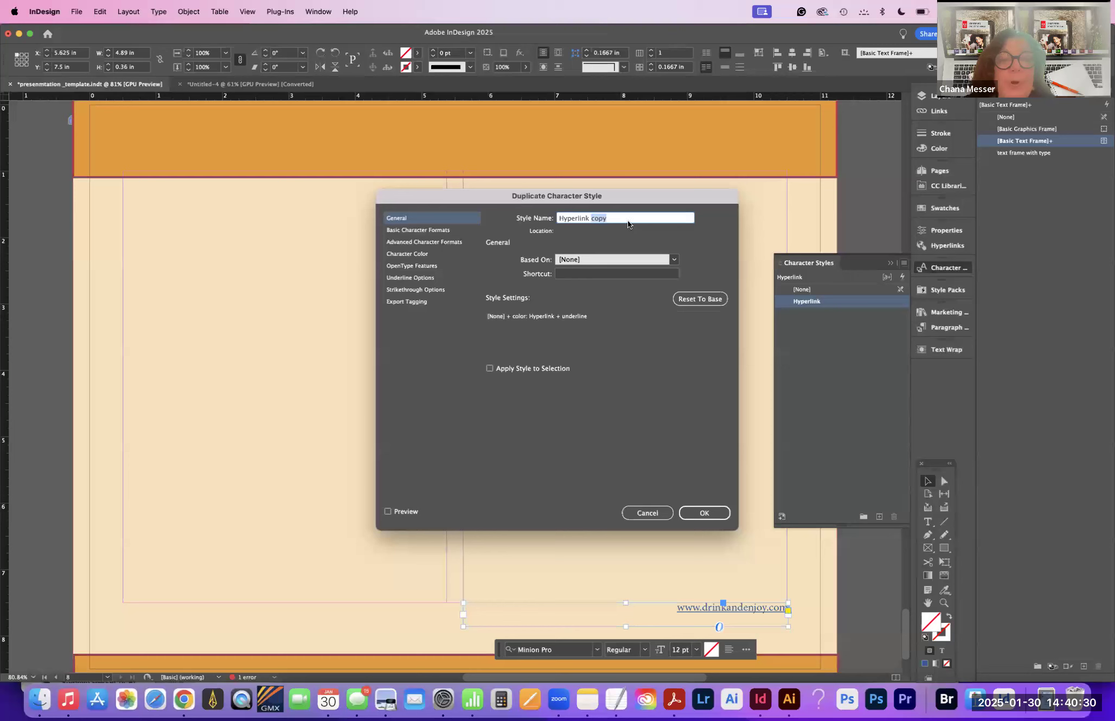
text(ornage)
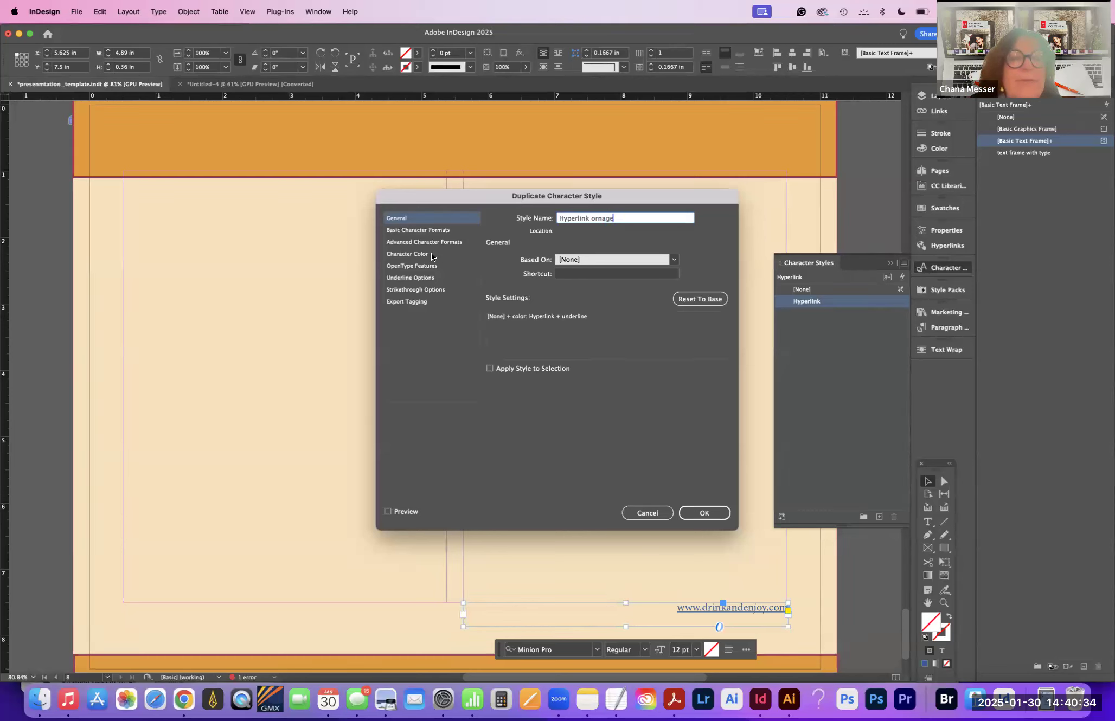
click(430, 255)
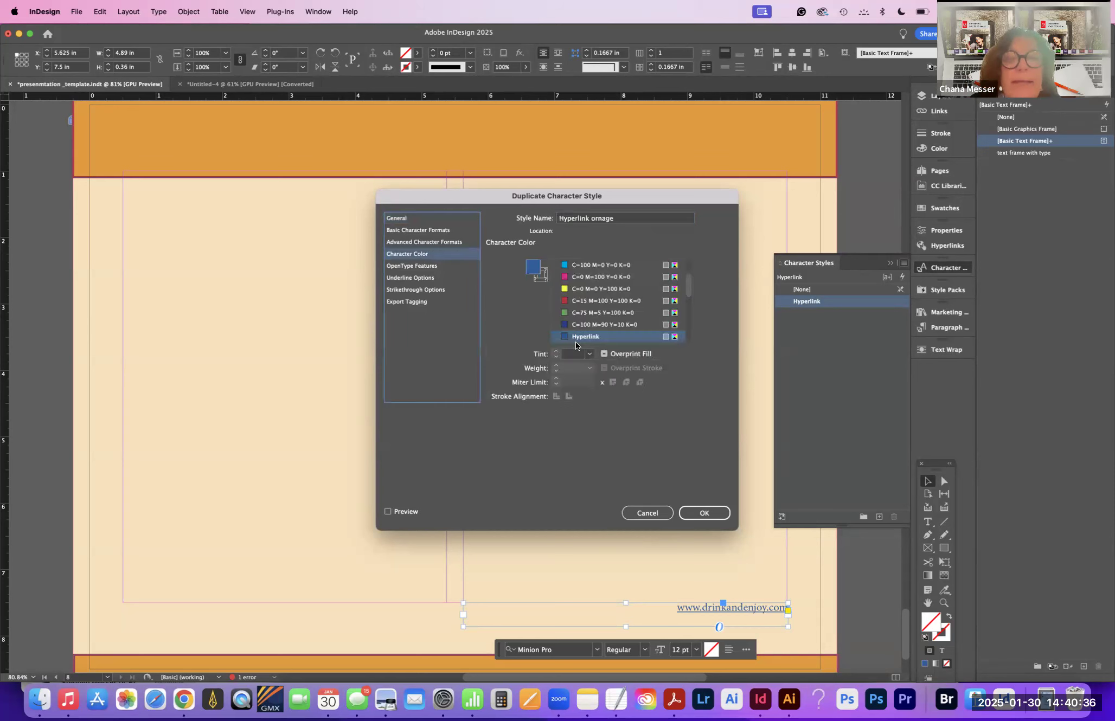
drag(688, 294, 694, 320)
click(574, 305)
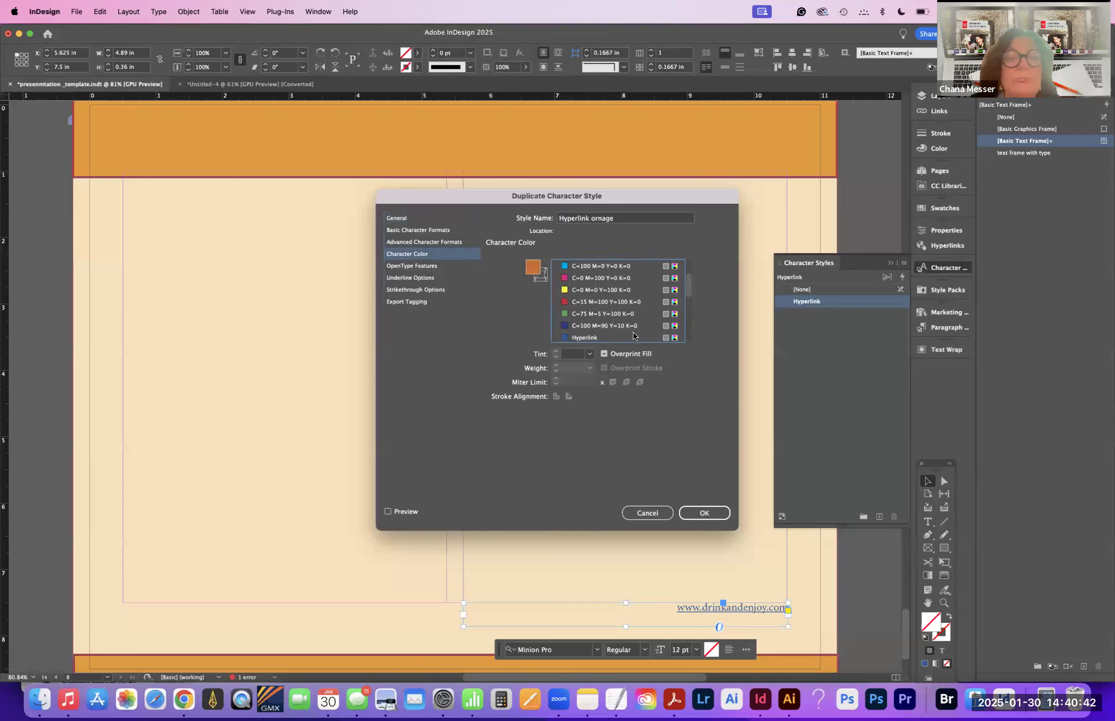
Step: Set the duplicated style's font style to Black, and apply "Hyperlink ornage" to the web address
click(438, 233)
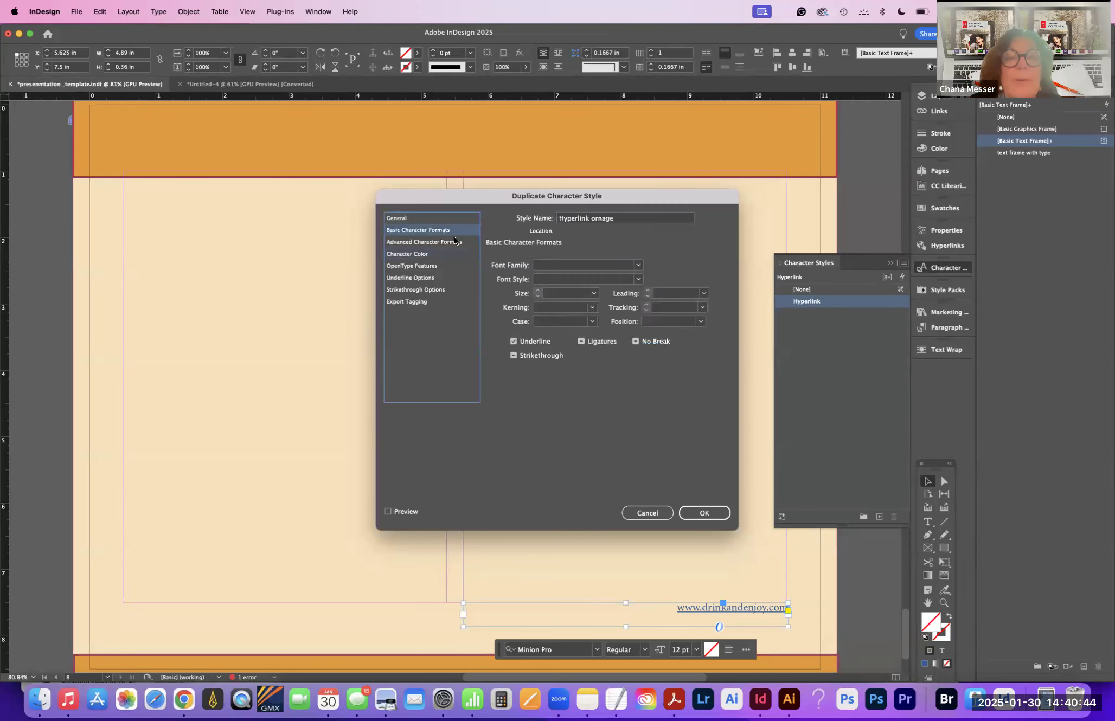
click(638, 279)
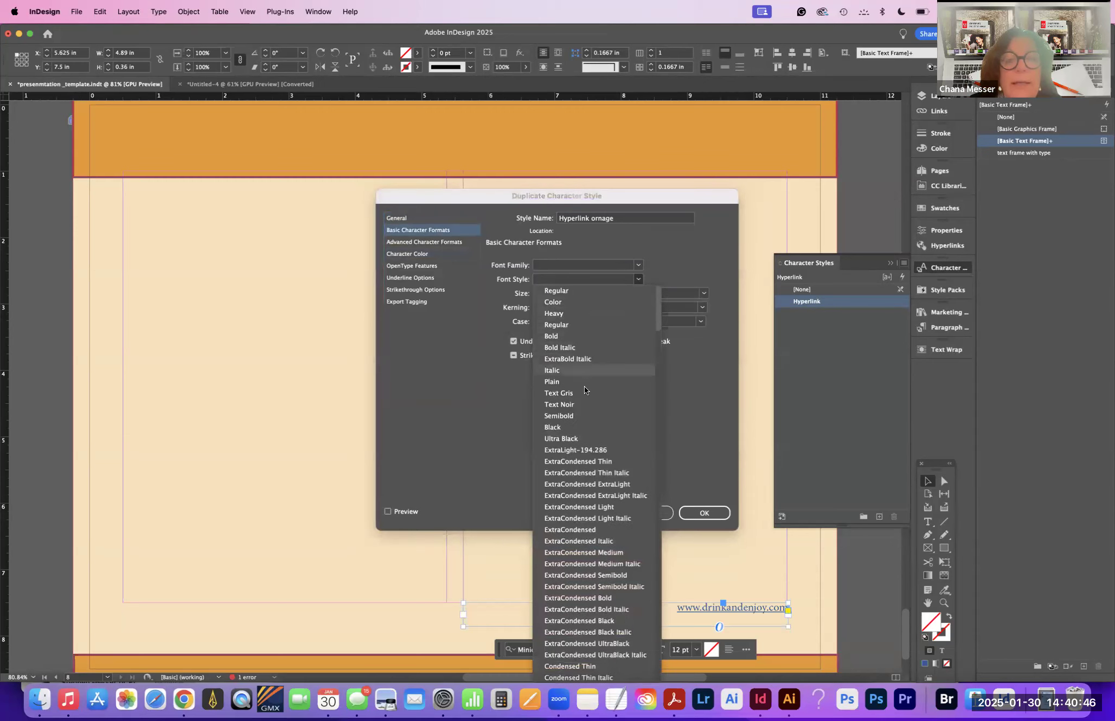
click(578, 428)
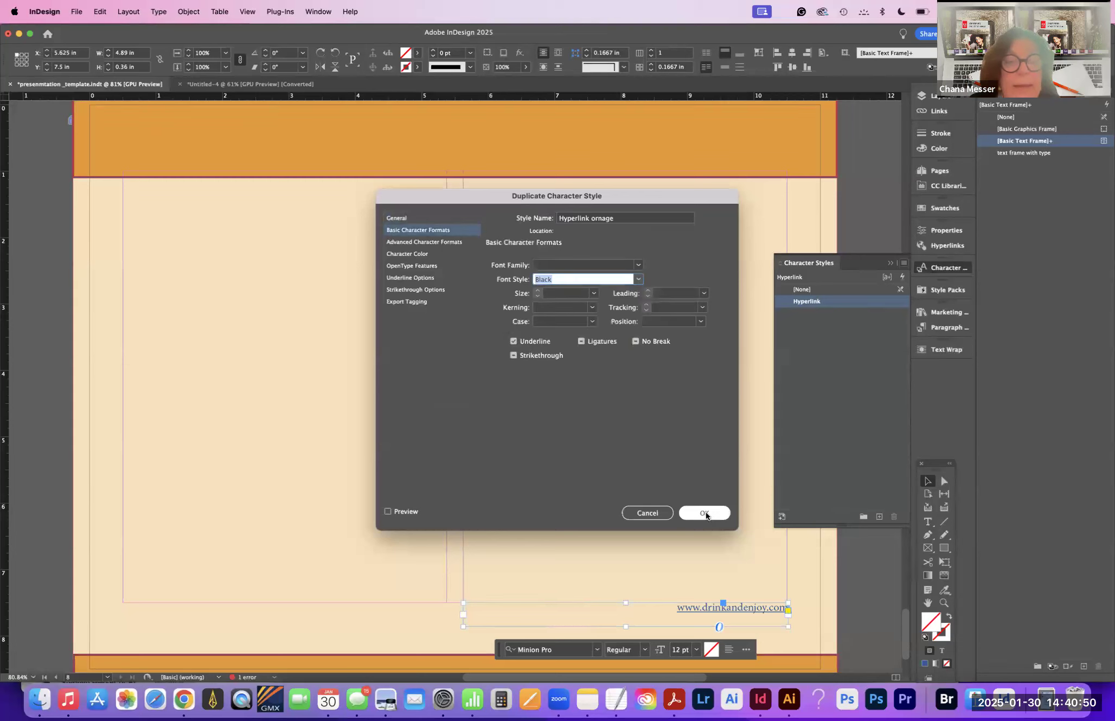
click(704, 513)
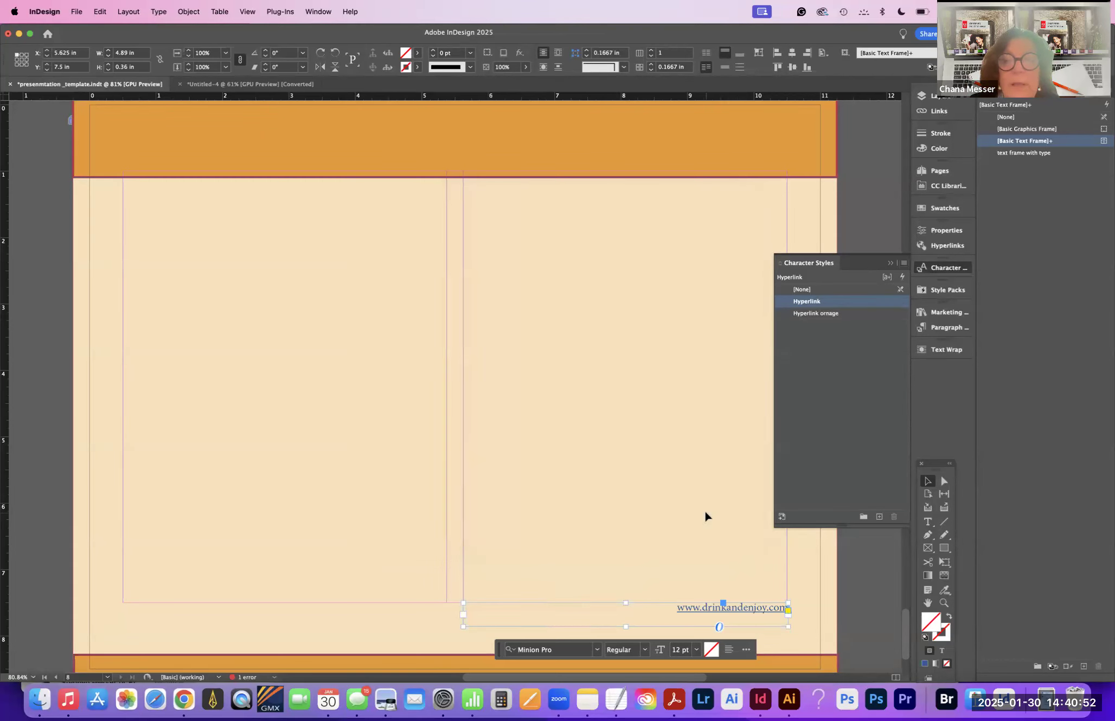
click(817, 313)
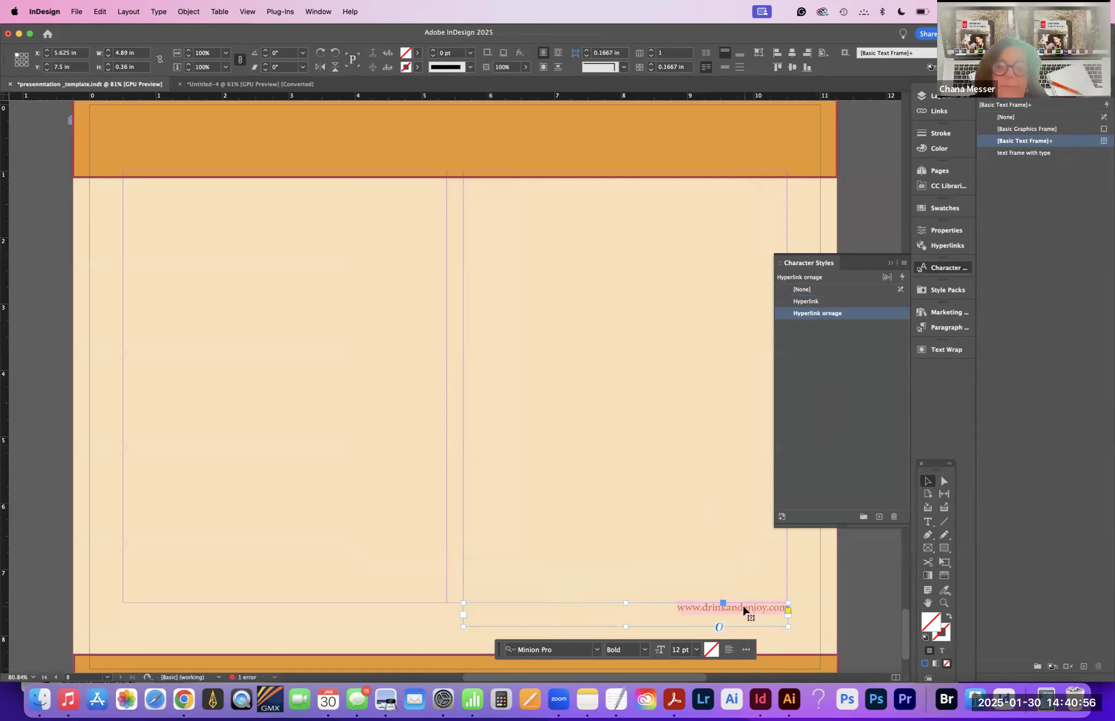
Step: Try the Medium font style on the web address text, and reapply the "Hyperlink ornage" character style
double_click(757, 607)
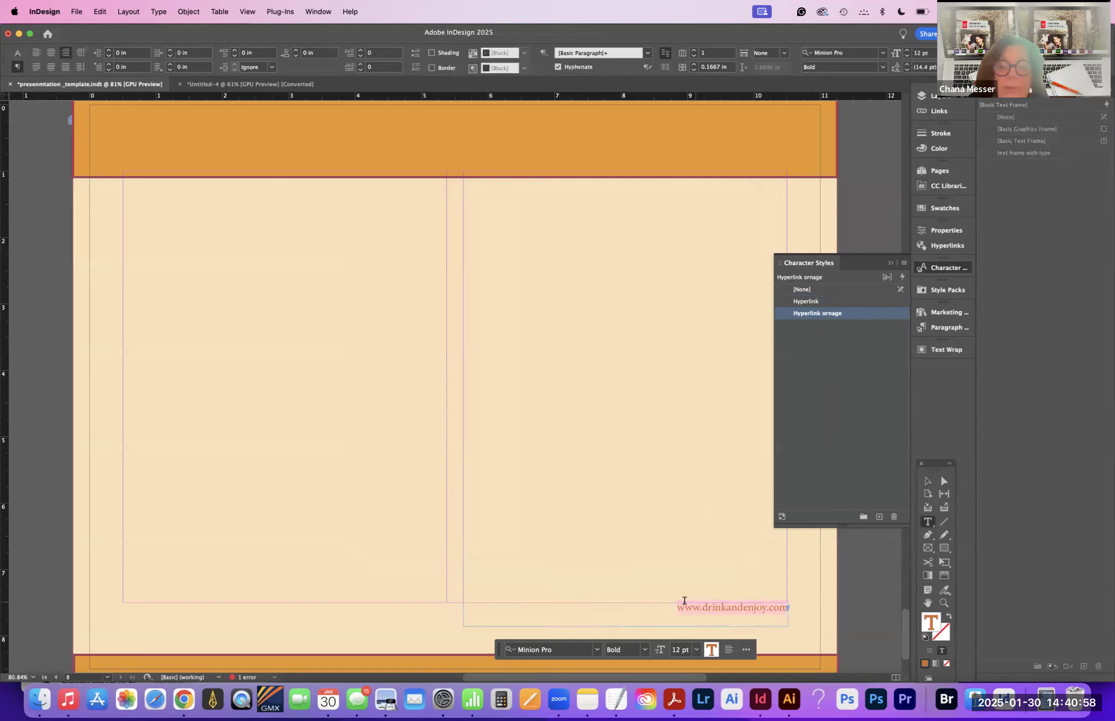
drag(675, 607, 811, 614)
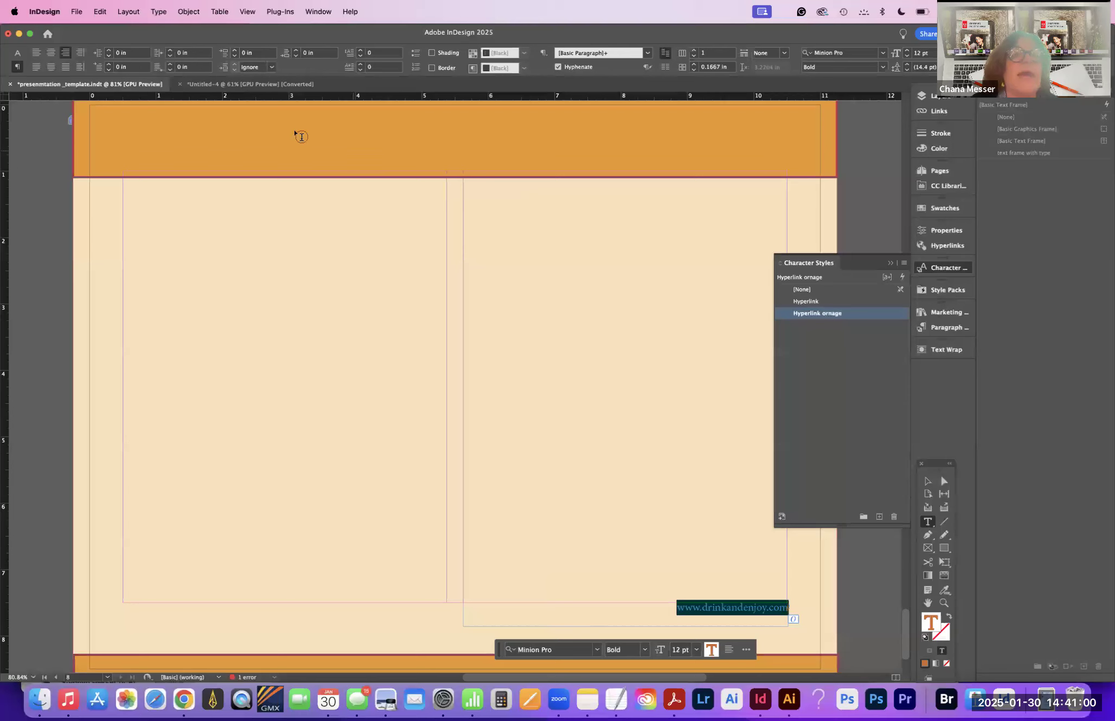
click(17, 53)
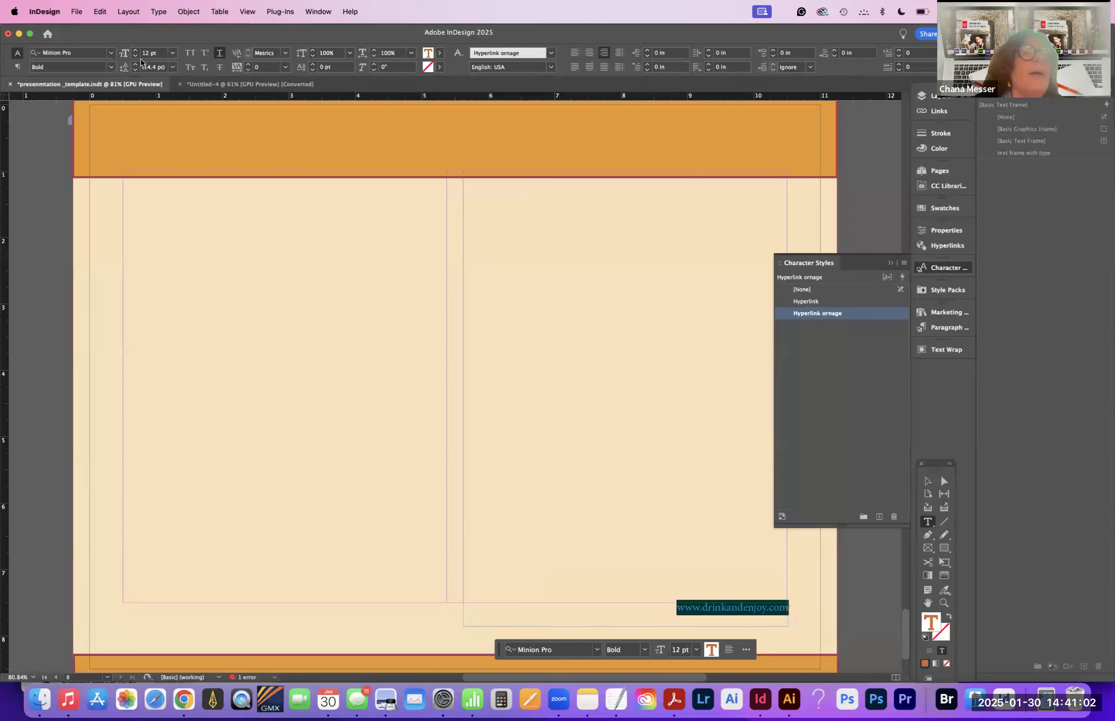
click(111, 66)
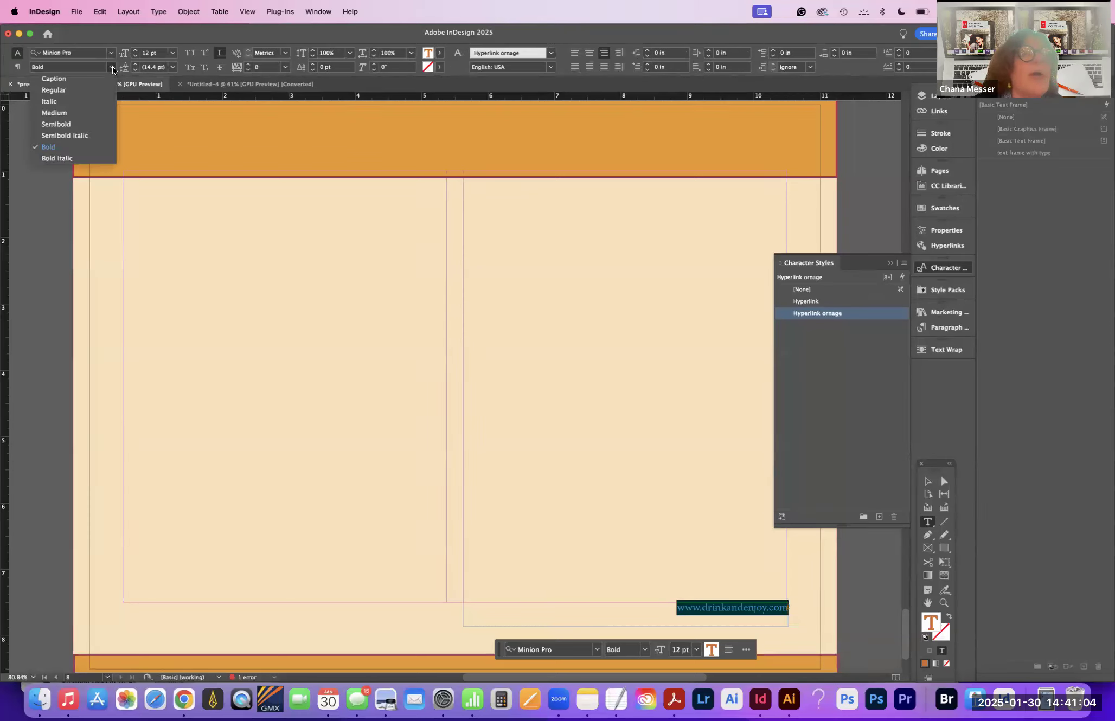
click(54, 113)
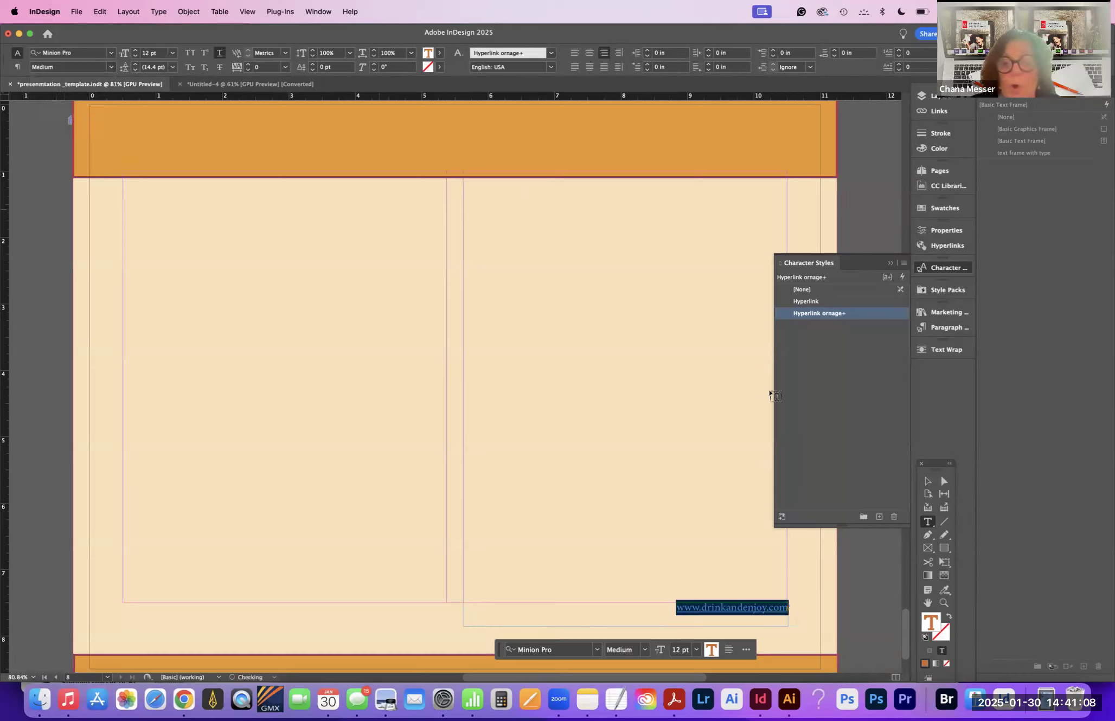
click(863, 409)
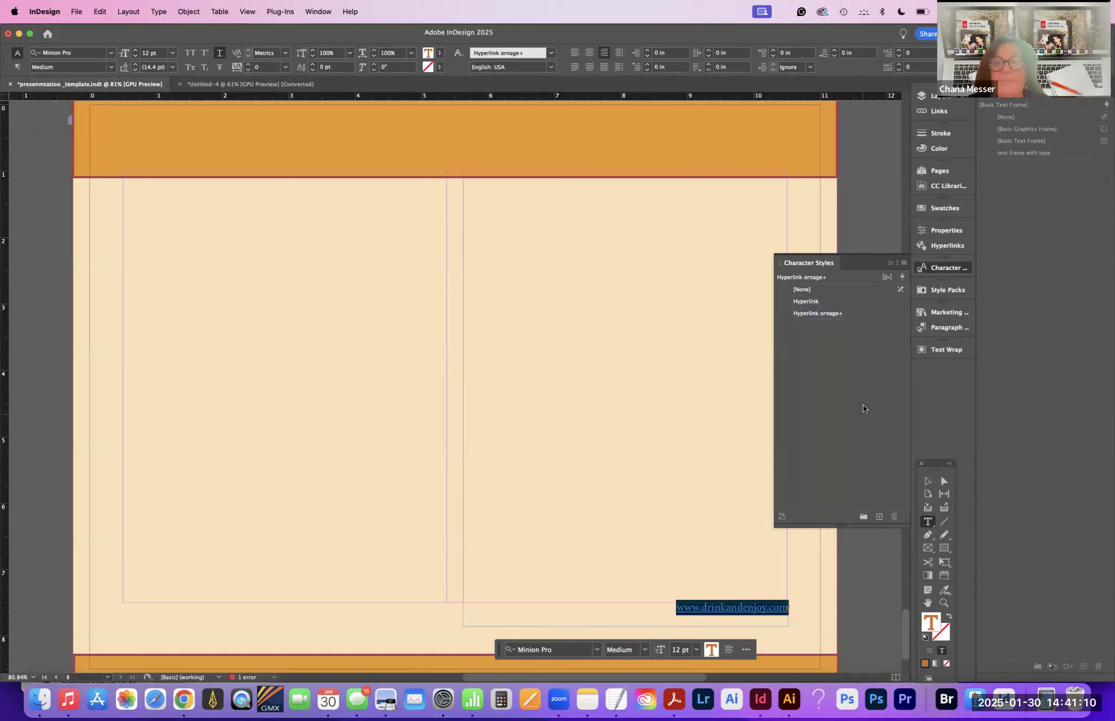
click(833, 315)
Step: Reselect the web address and set it in Bold under the Hyperlink ornage character style, without overrides
click(759, 598)
click(765, 604)
triple_click(754, 604)
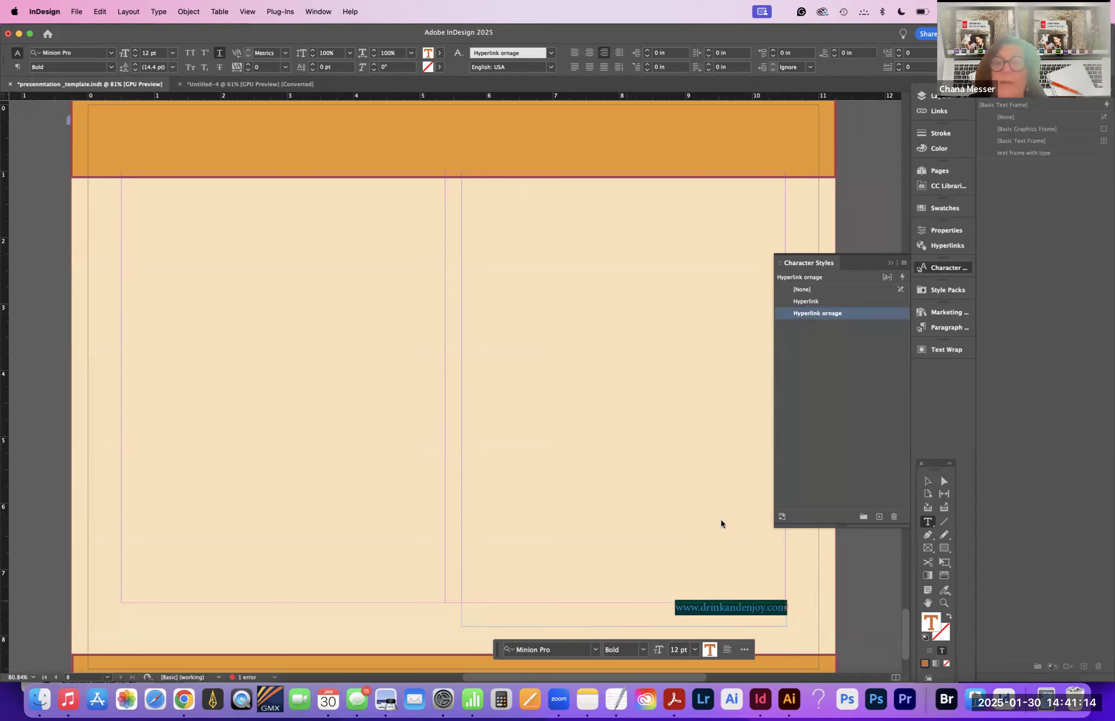
click(903, 277)
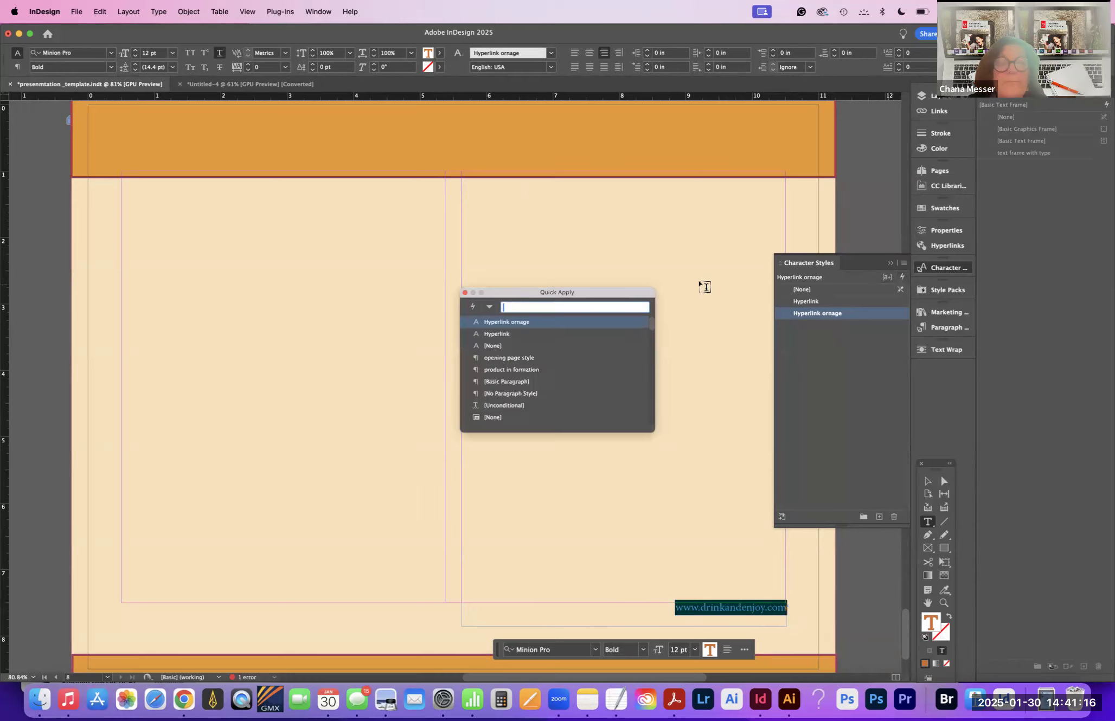
key(Escape)
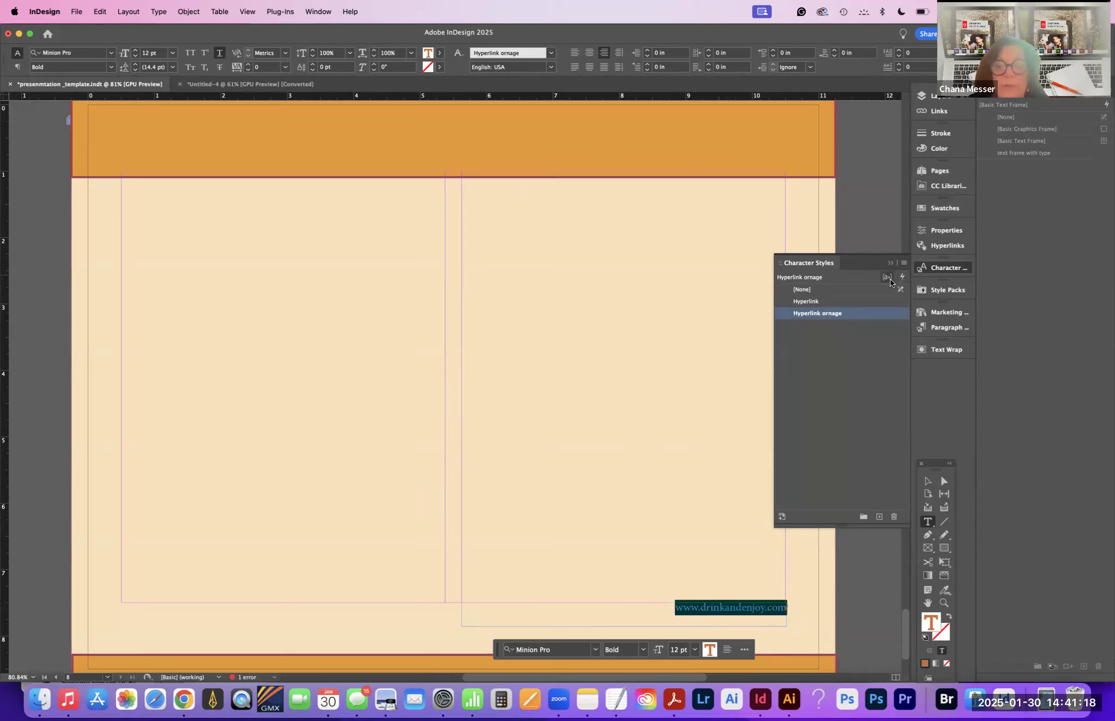
click(927, 482)
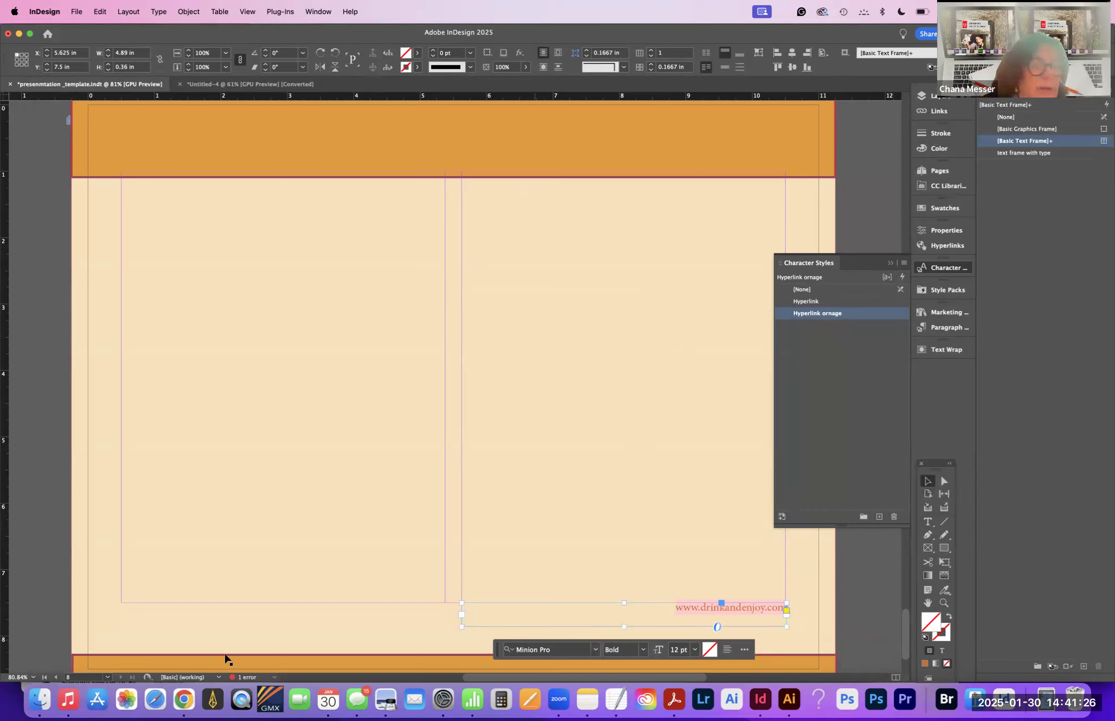
Step: Switch the document view to Preview and start the full-screen Presentation mode
drag(938, 464, 121, 174)
click(128, 406)
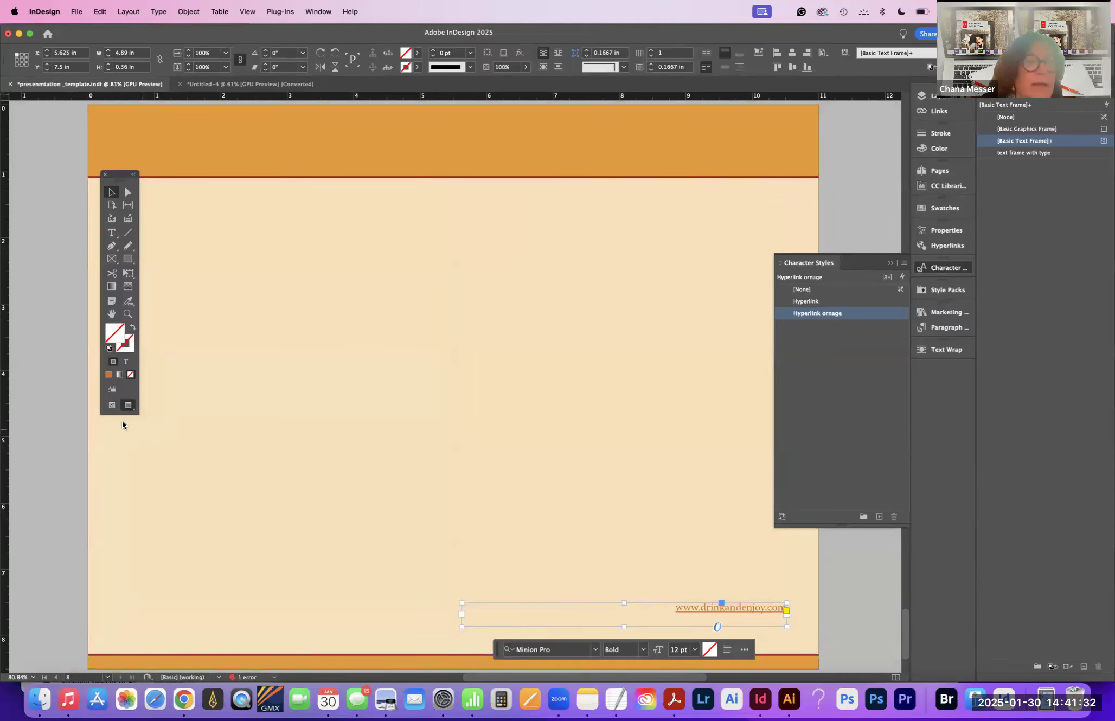
click(123, 408)
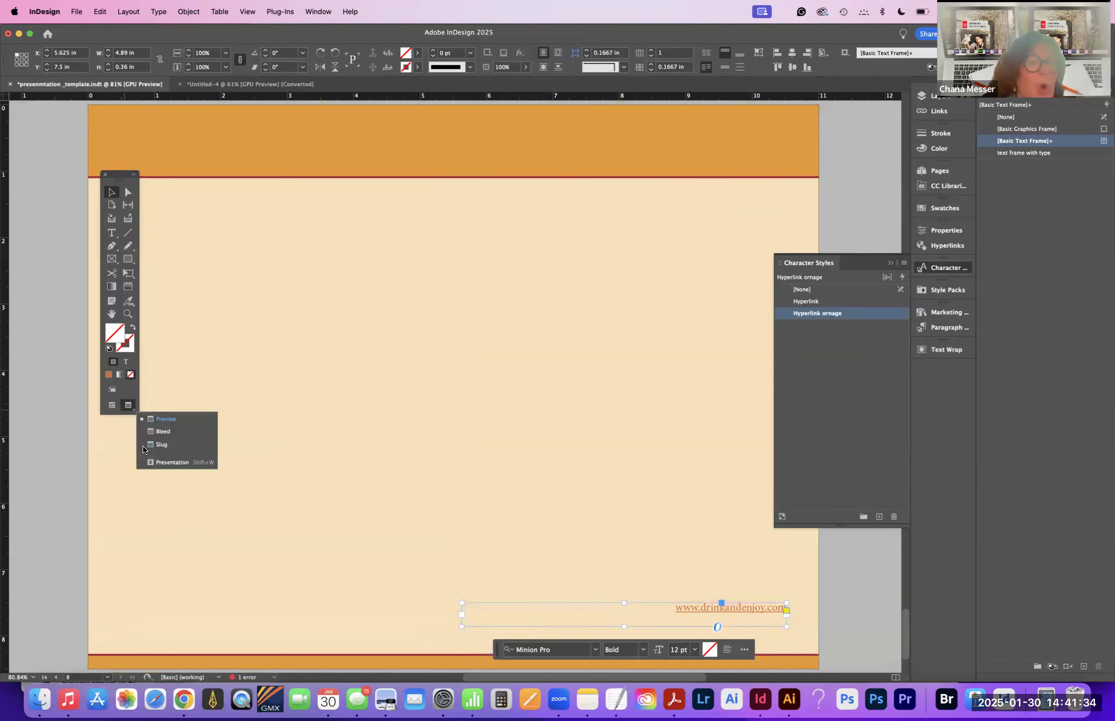
click(160, 459)
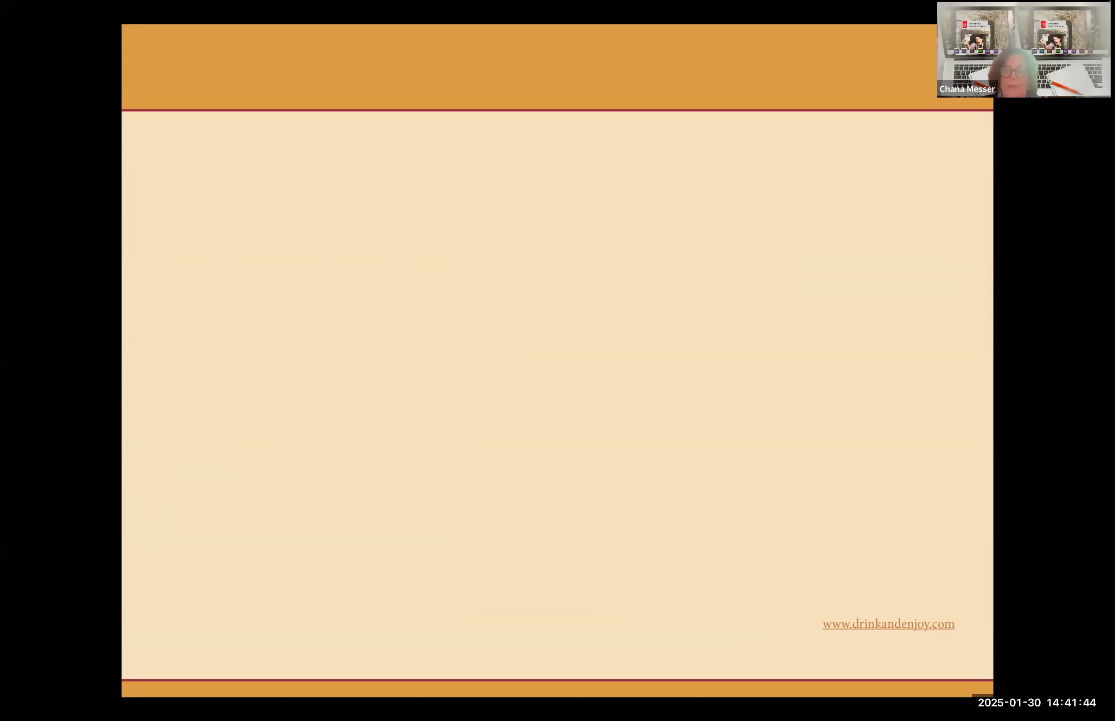
Step: Page through the slides in Presentation mode to check the layouts, and exit back to the document
key(Right)
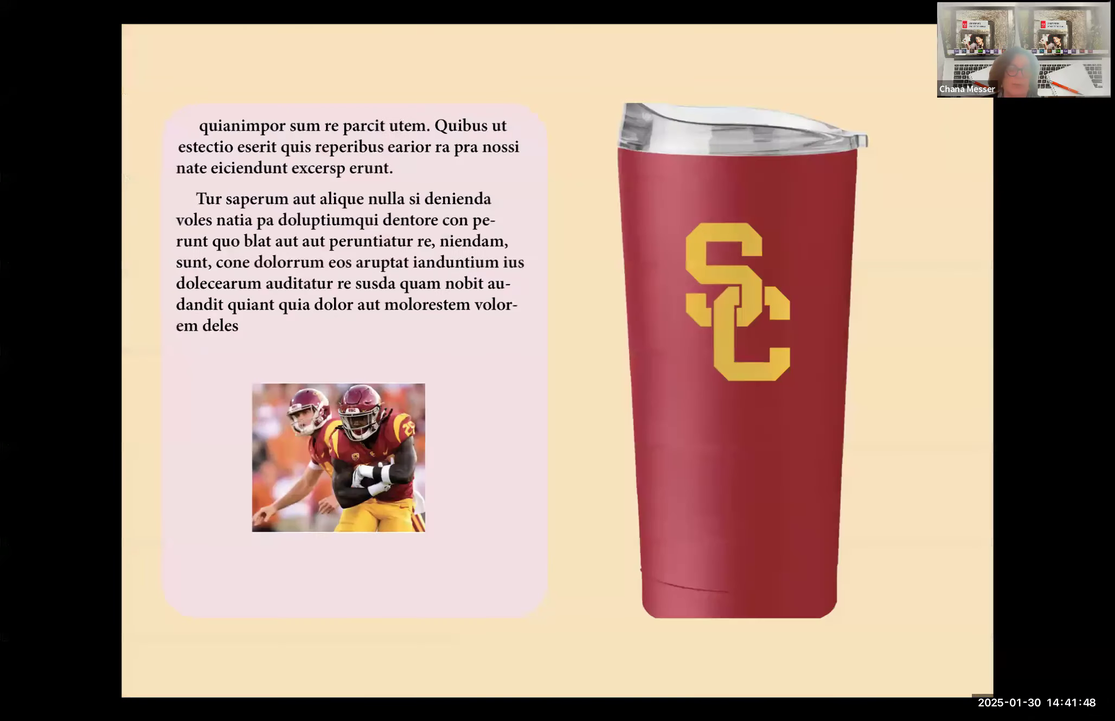
key(Right)
key(Right)
key(Right)
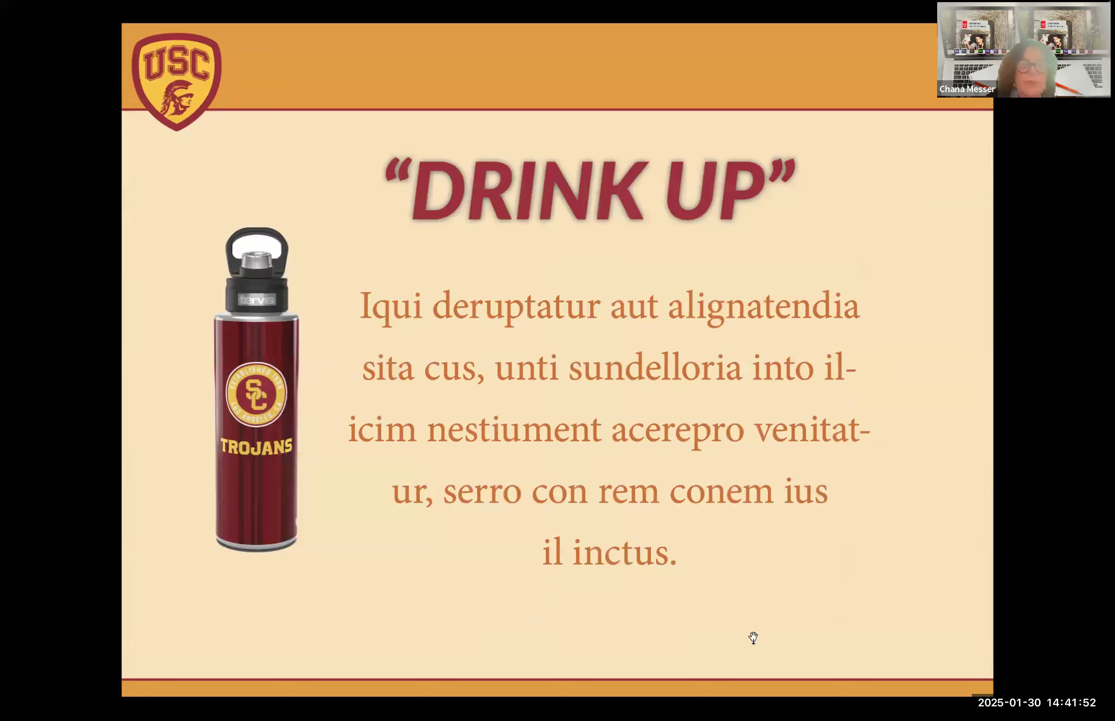
key(Right)
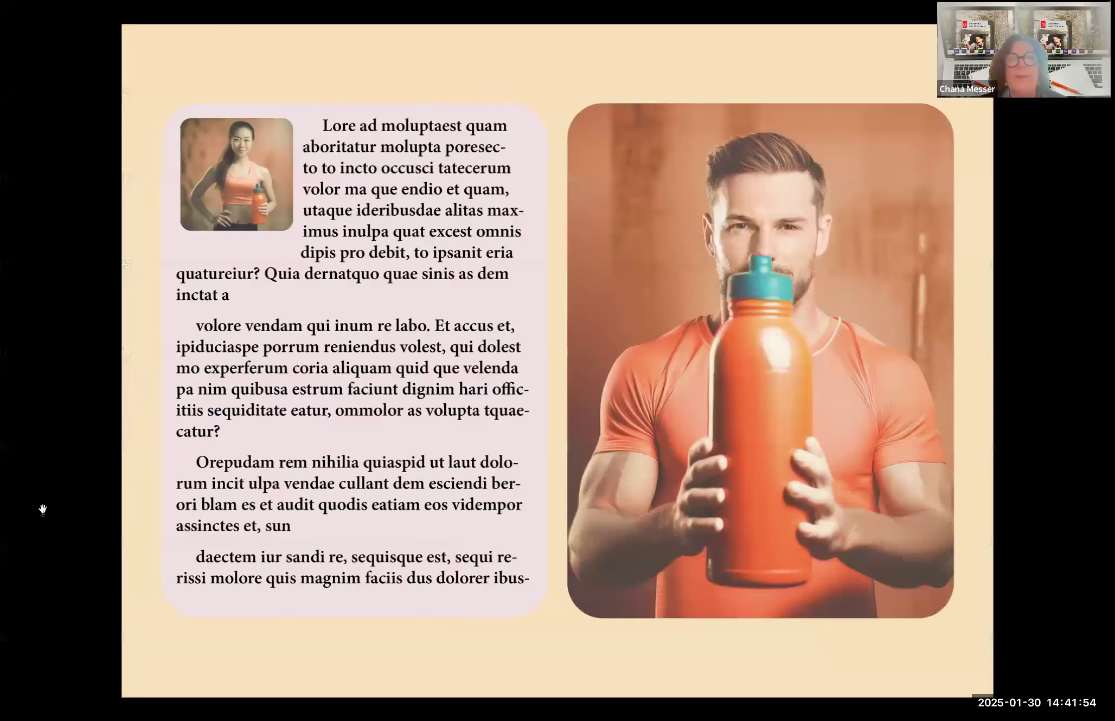
key(Right)
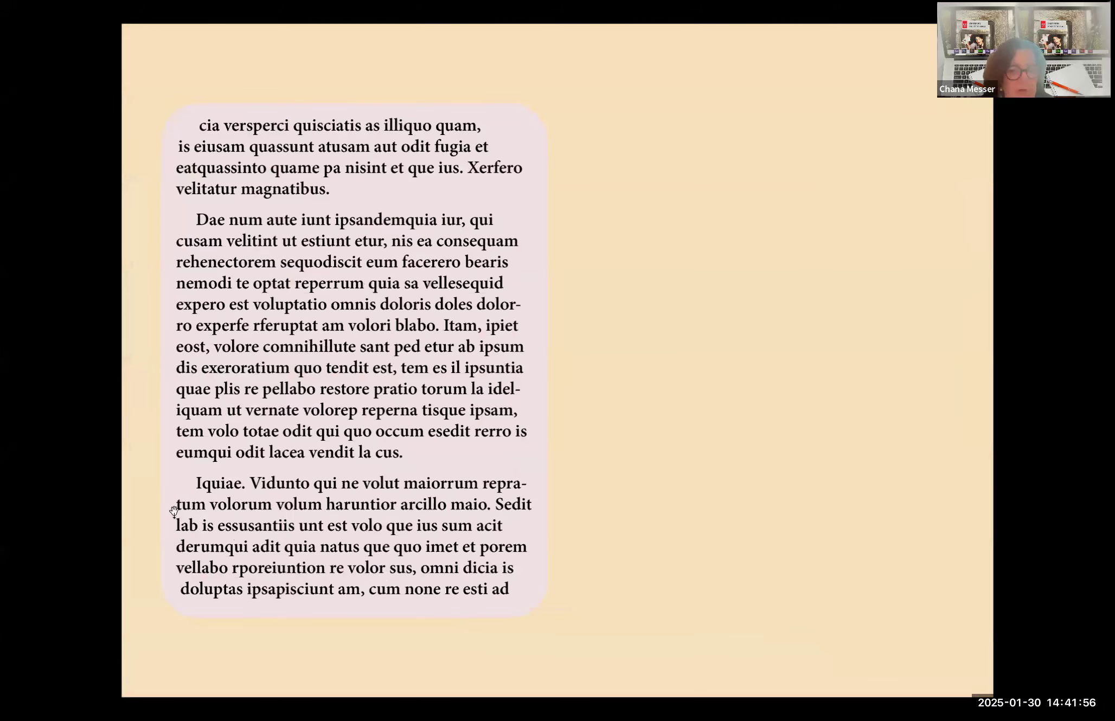
key(Right)
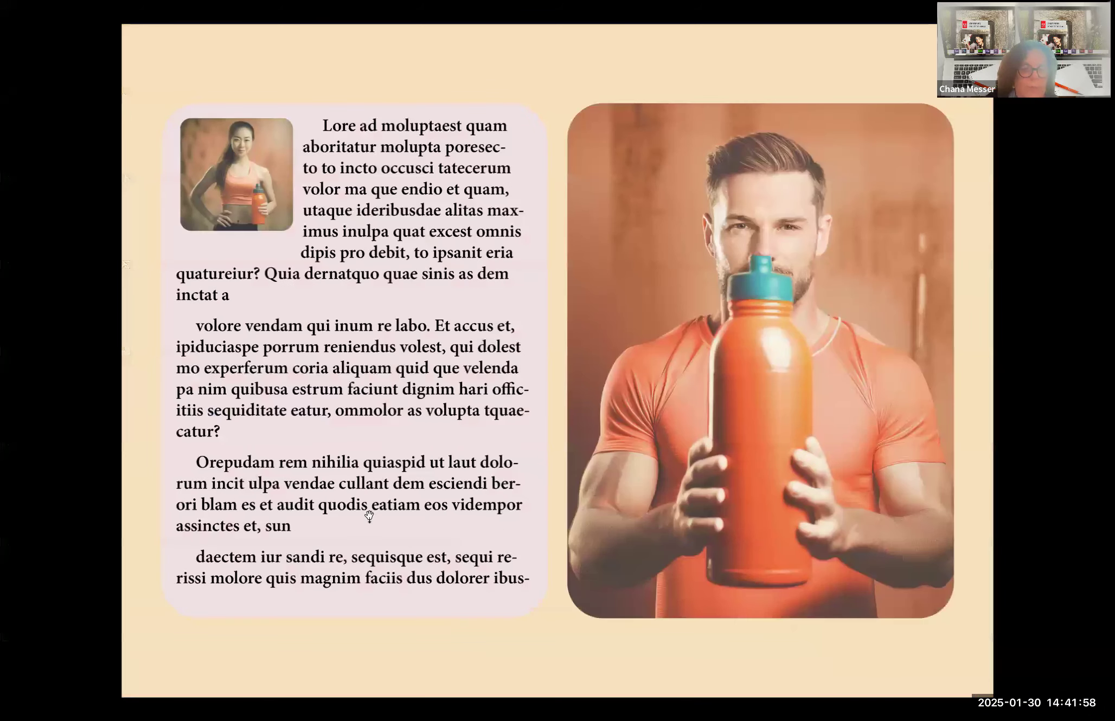
key(Escape)
Step: Copy the large athlete image from page 2 and paste it in place on page 3
click(515, 460)
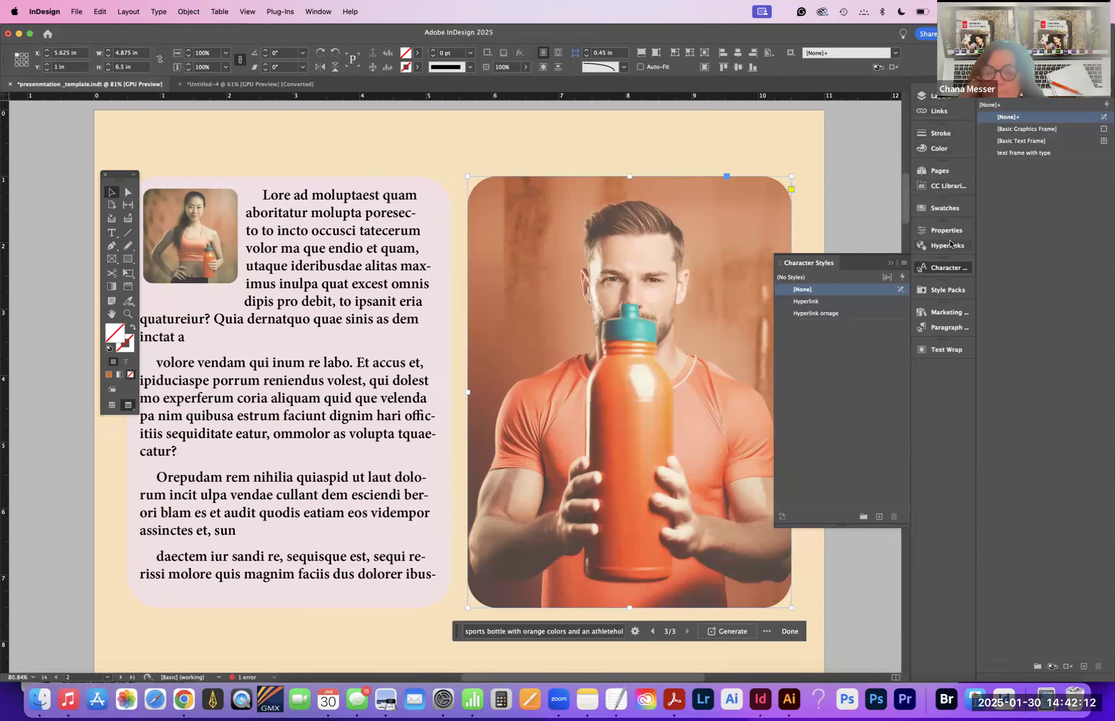
click(940, 170)
double_click(797, 267)
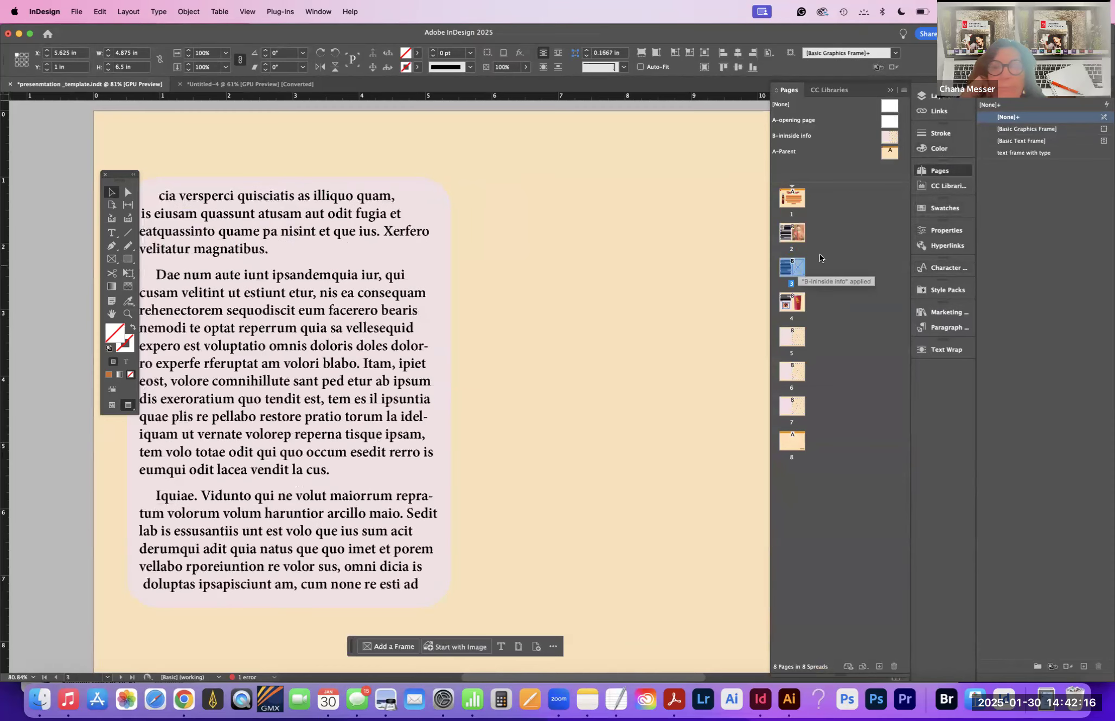
click(100, 11)
click(116, 122)
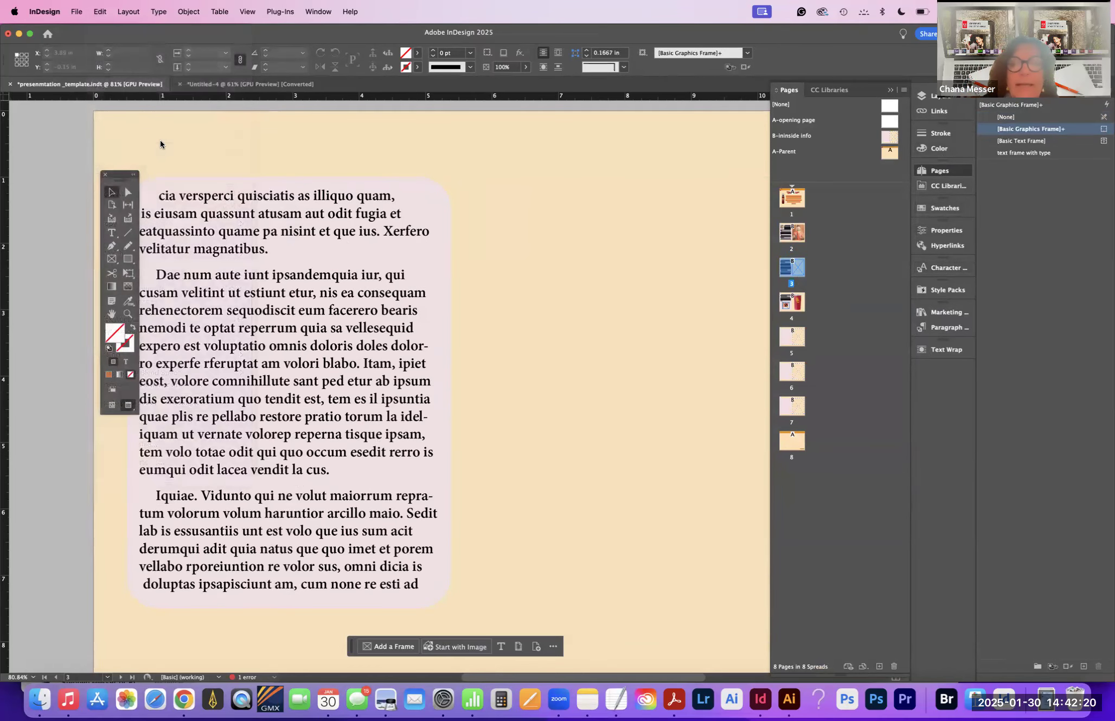
scroll(619, 310, down, 1)
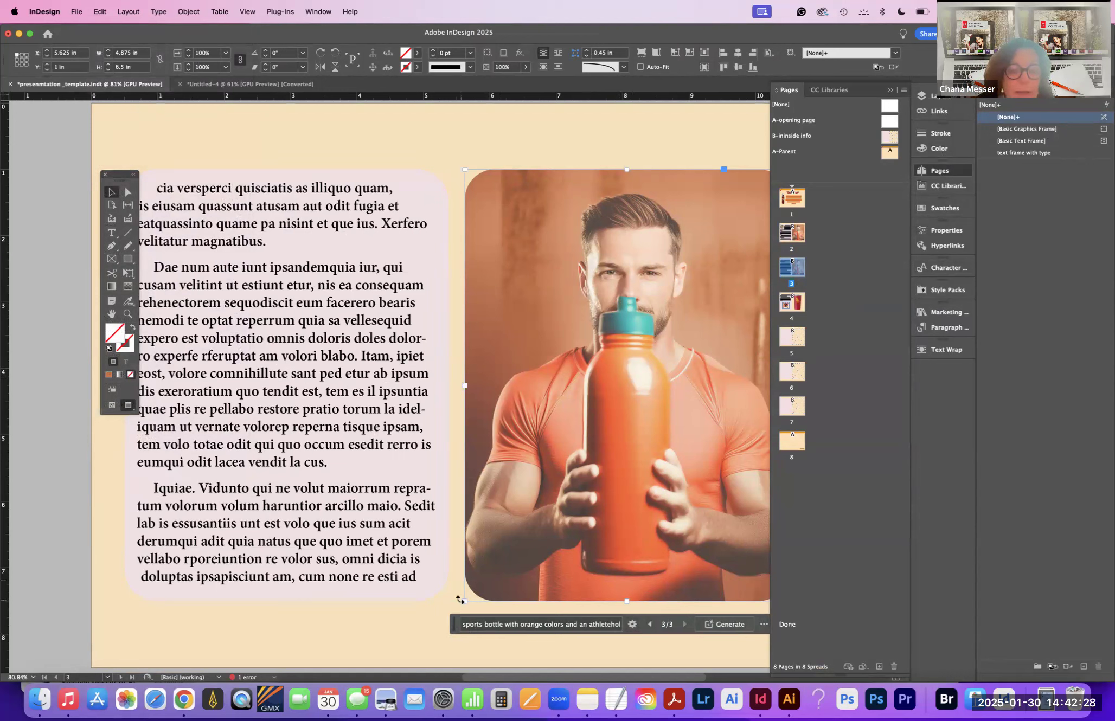
Step: Browse the generated variations of the page 3 image and choose variation 2, the woman with the orange bottle
drag(455, 631, 193, 137)
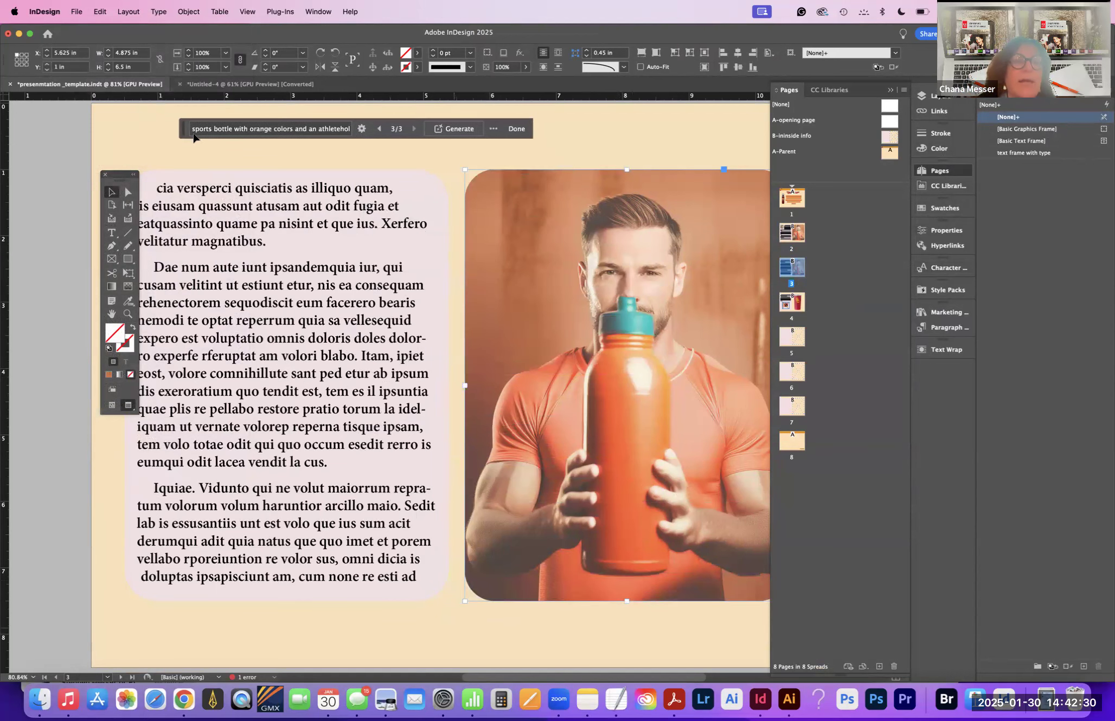
click(380, 129)
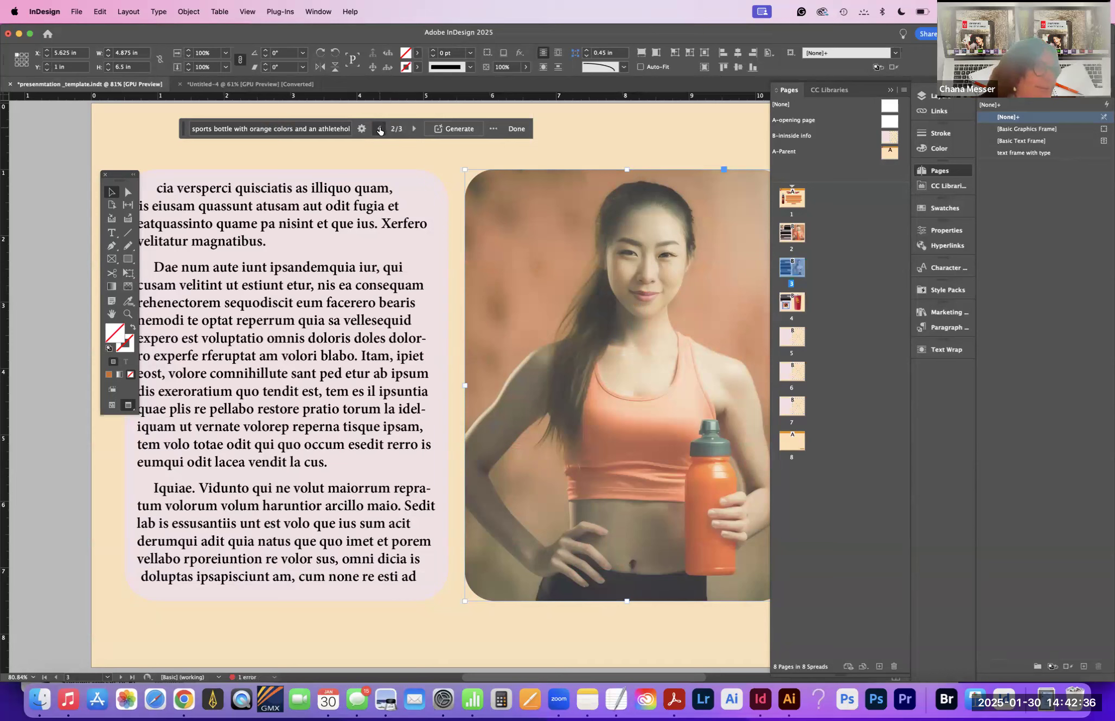
click(379, 129)
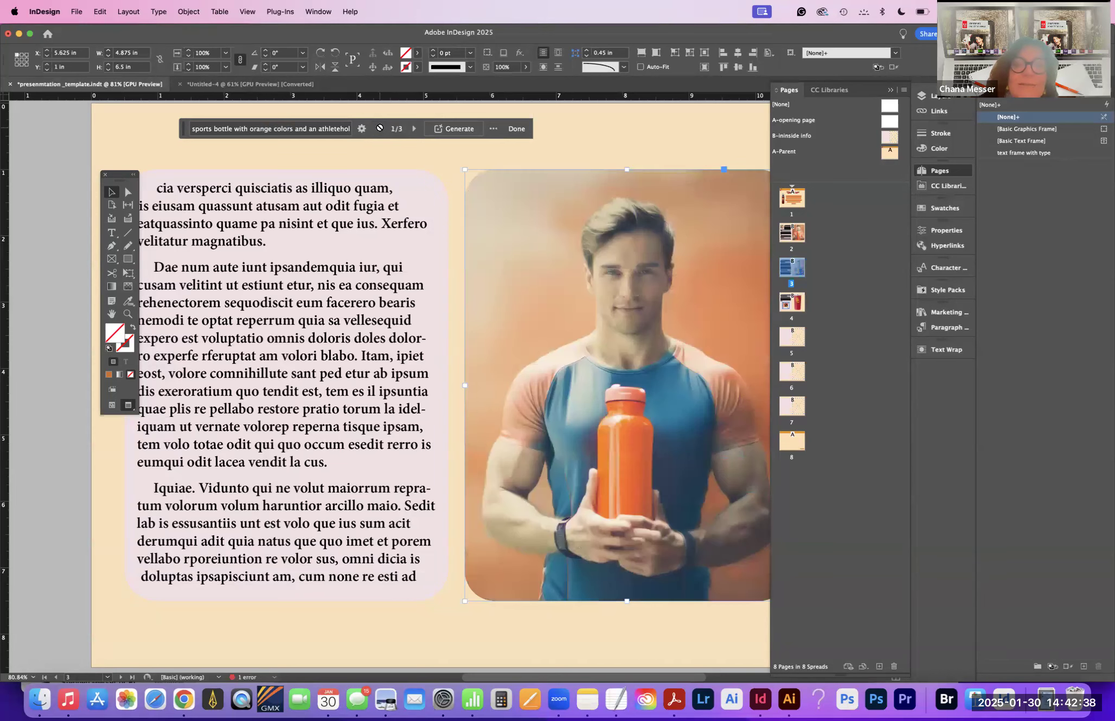
click(413, 130)
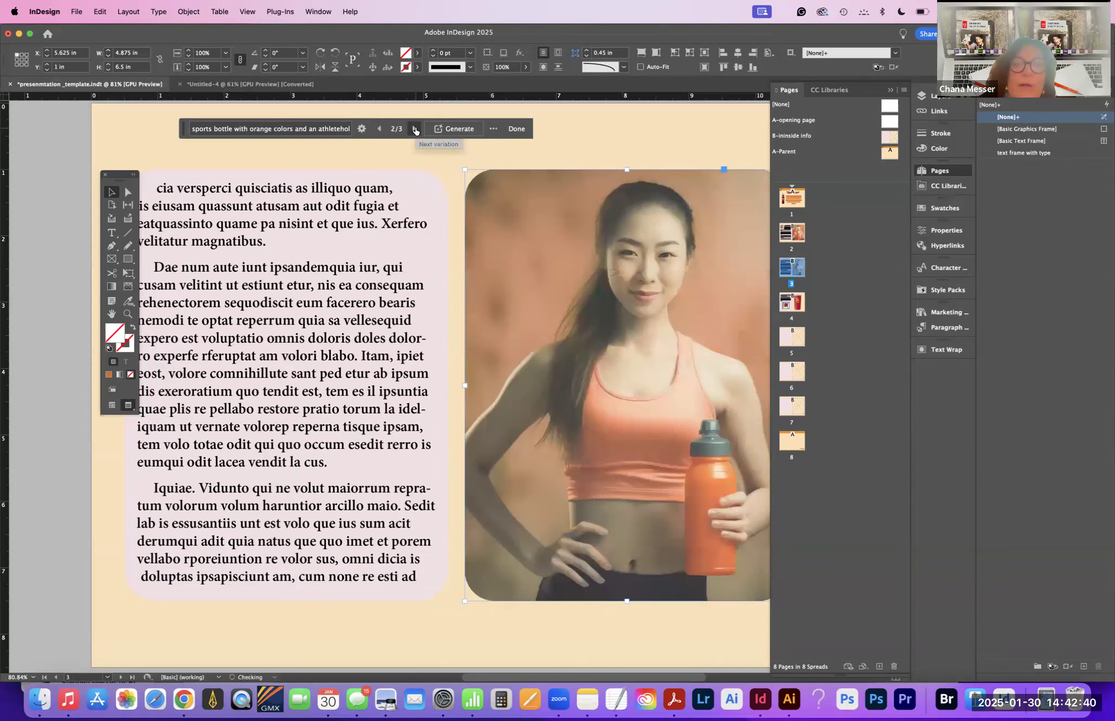
Step: Paste the copied athlete image in place on page 5 and deselect it
double_click(793, 336)
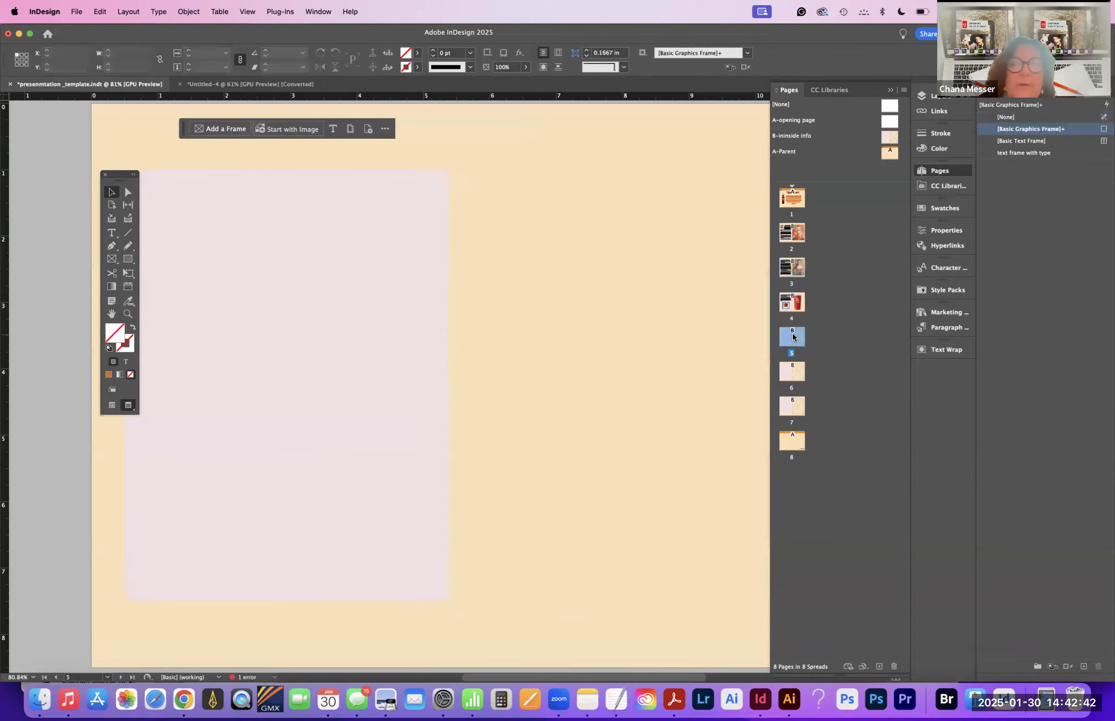
click(99, 12)
click(105, 118)
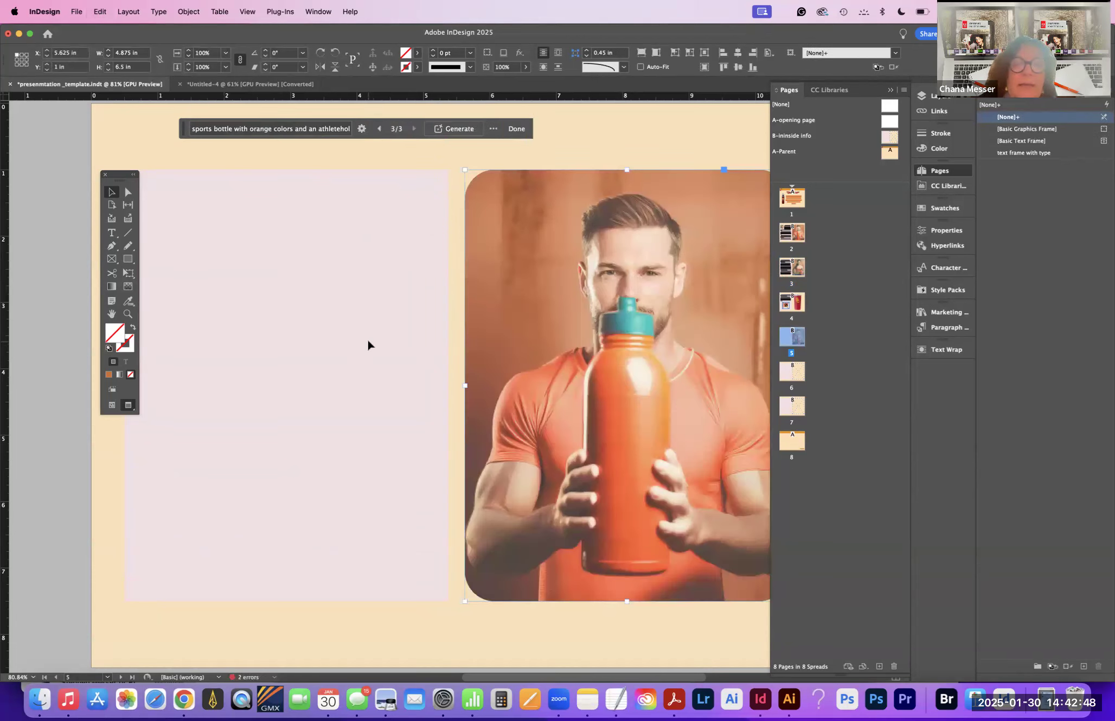
click(419, 350)
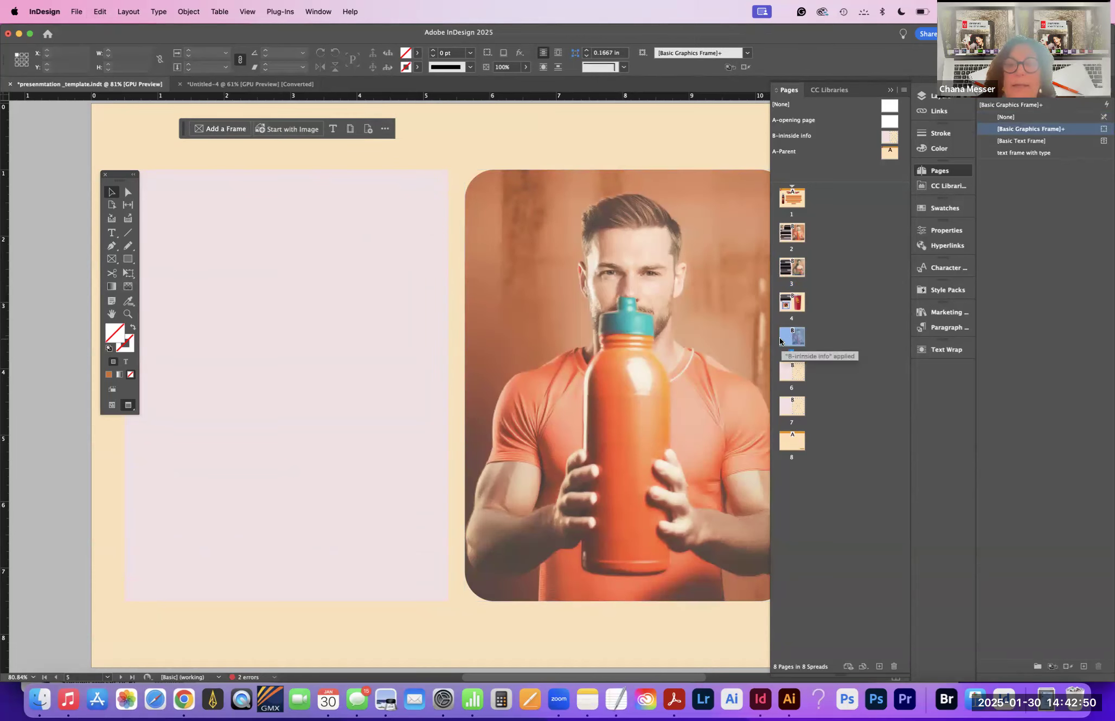
Step: Delete the two empty inside pages between page 5 and the last page
click(788, 374)
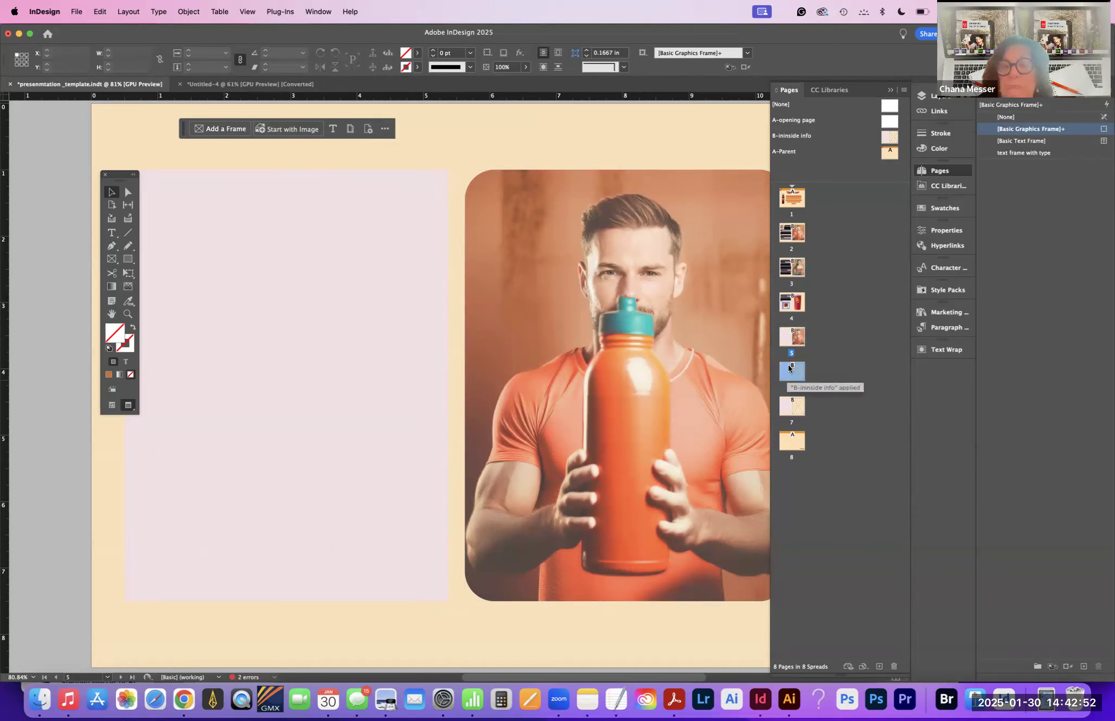
click(894, 666)
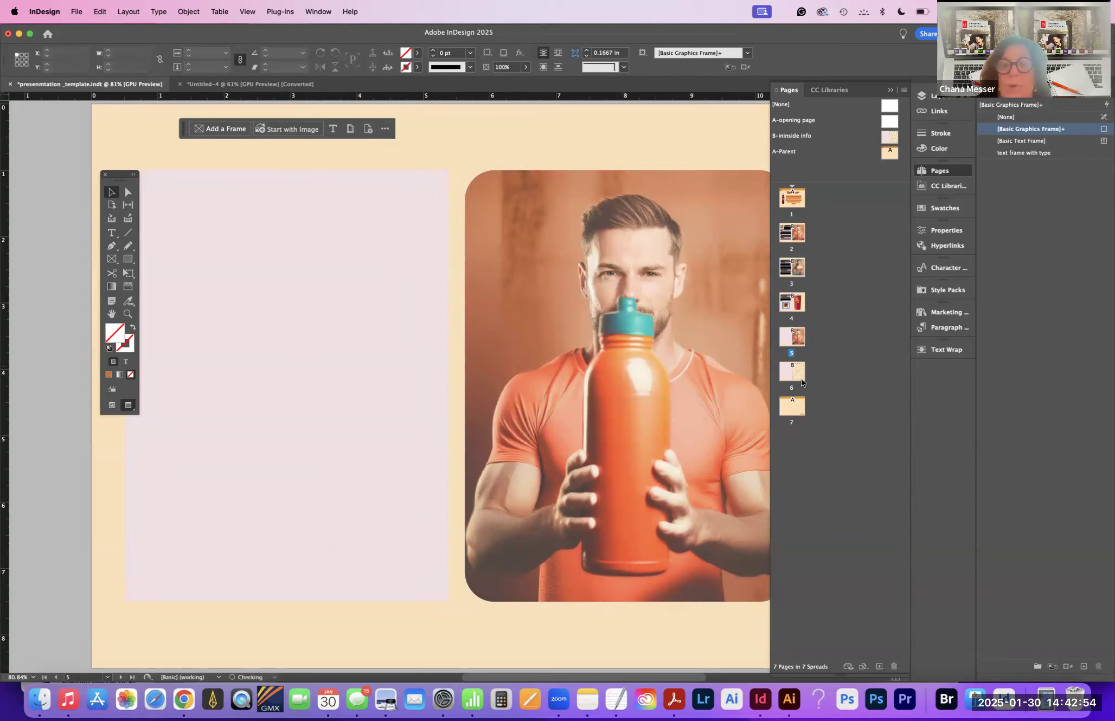
click(894, 666)
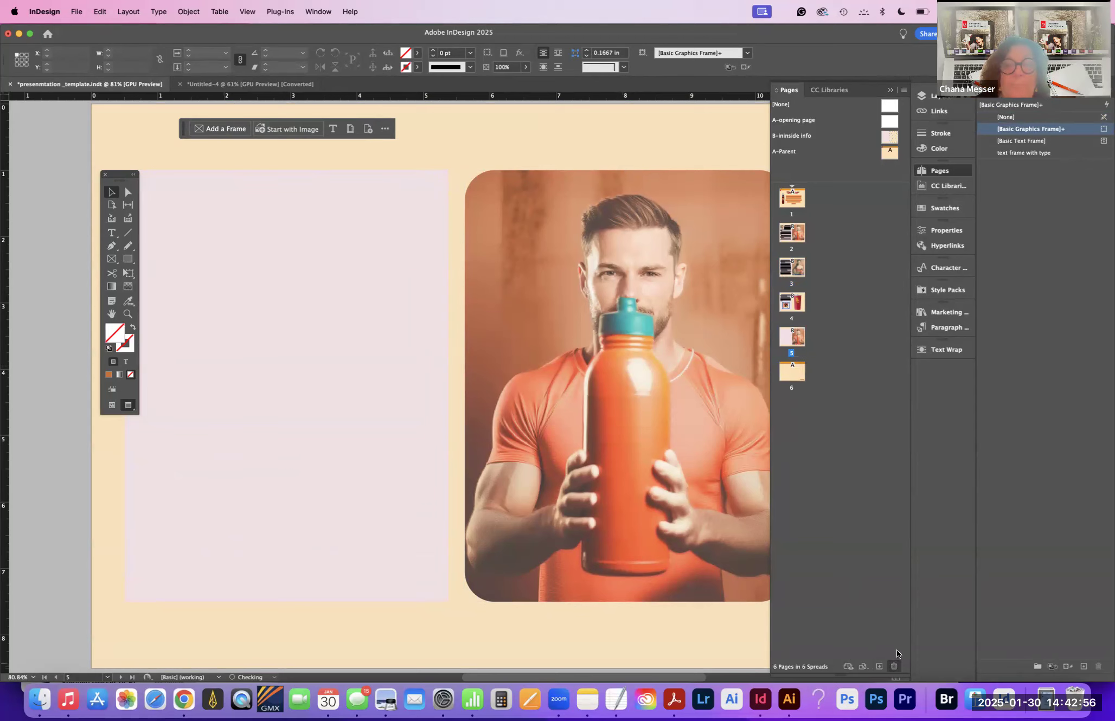
Step: Copy the text frame from page 3 and paste its text in place on page 5
double_click(791, 267)
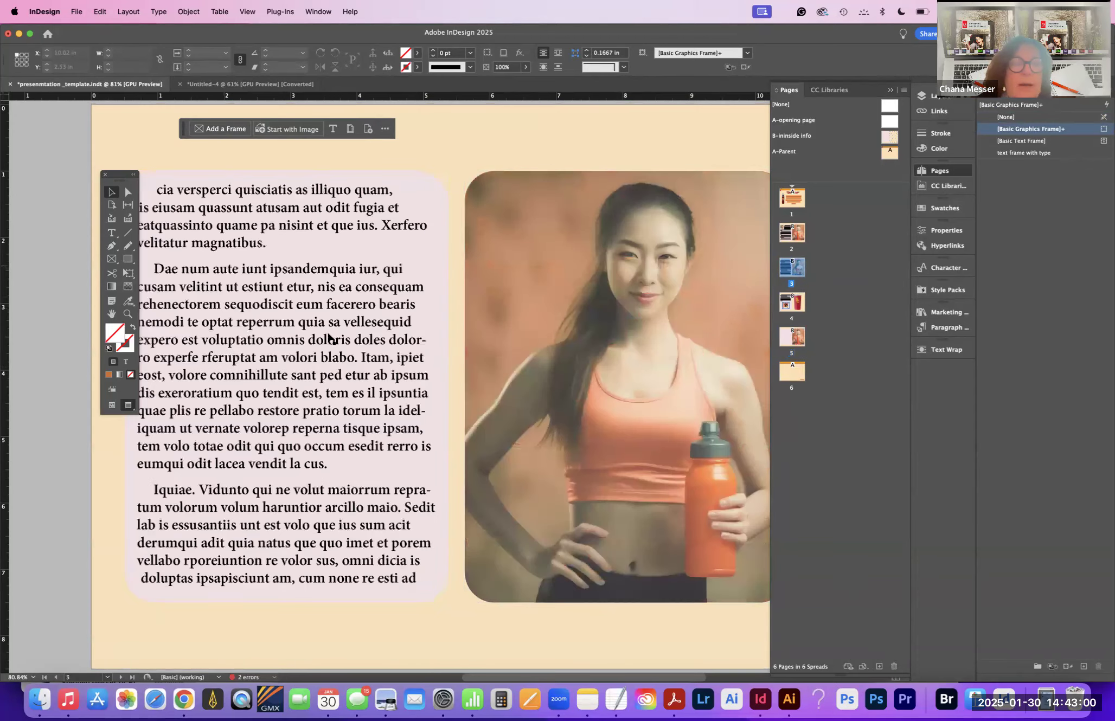
click(328, 339)
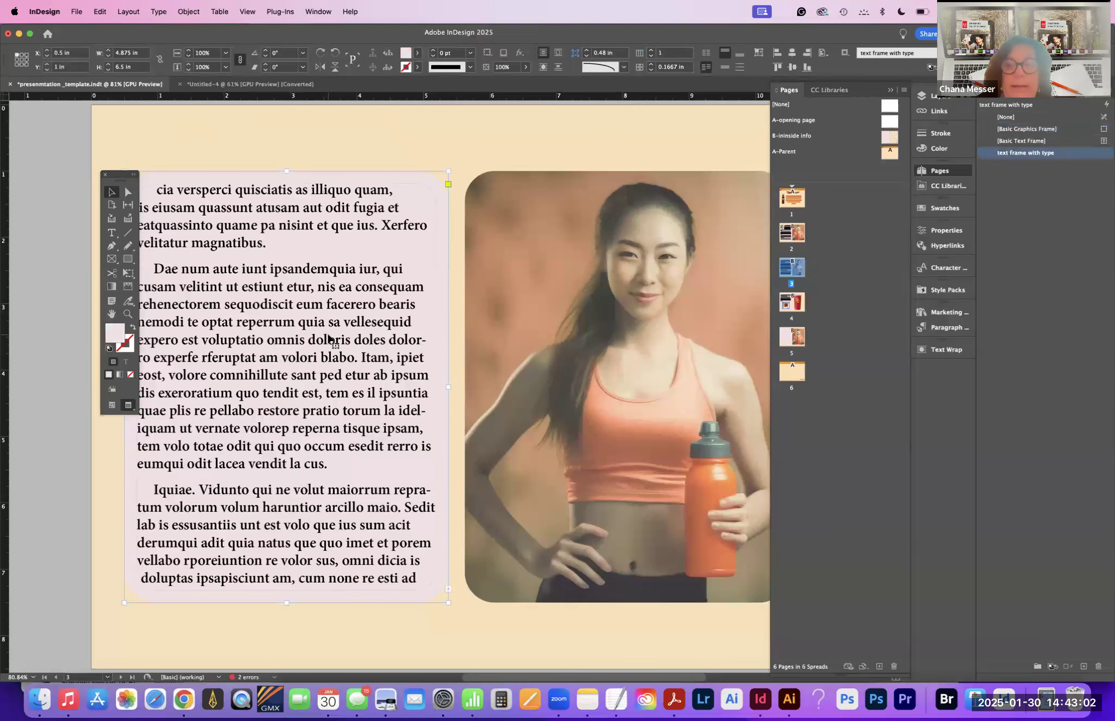
click(782, 342)
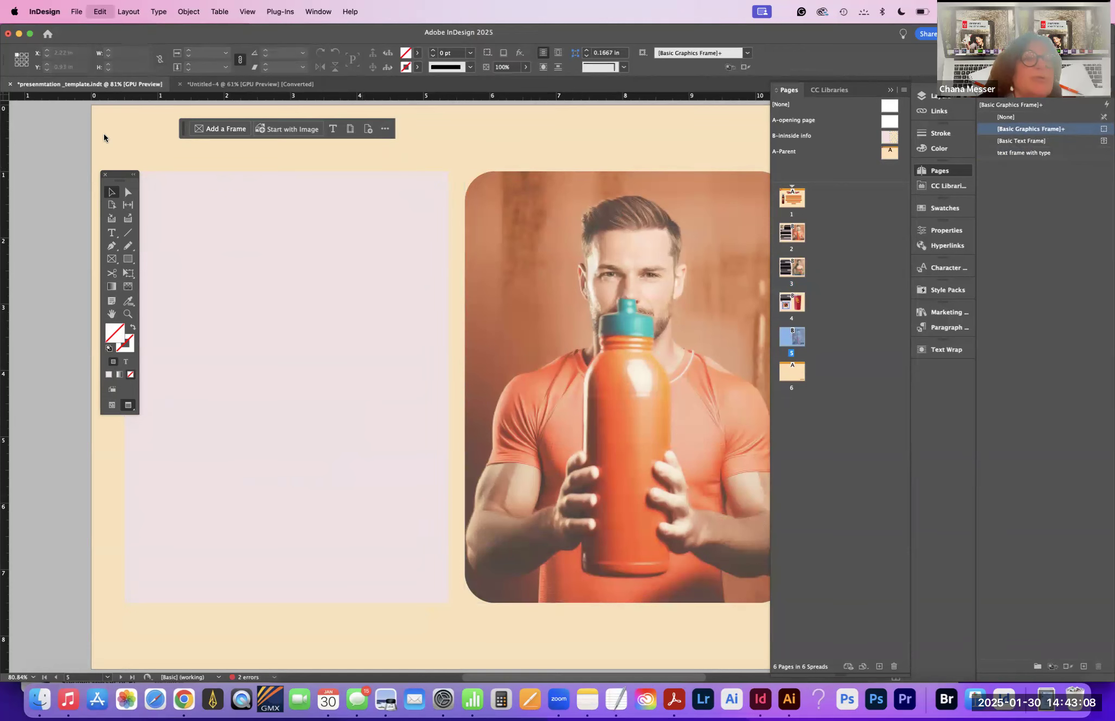
click(489, 150)
Step: Go through pages 1 to 5 and compare their text frames and images
double_click(793, 205)
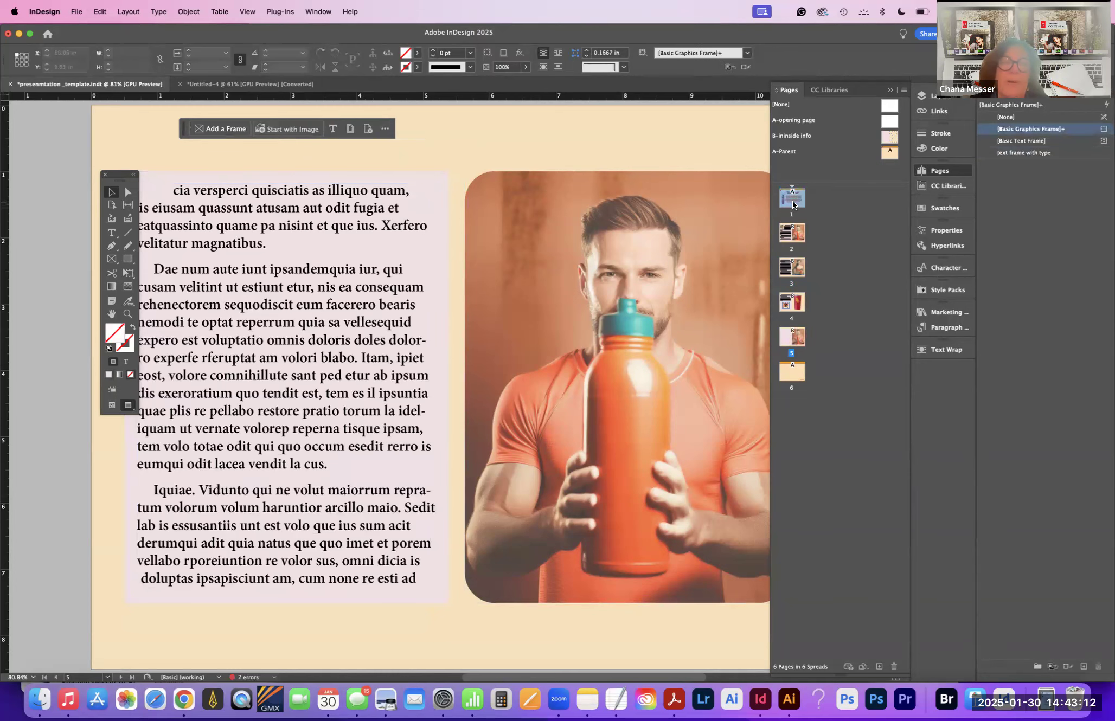
double_click(797, 232)
click(796, 269)
double_click(796, 270)
double_click(790, 302)
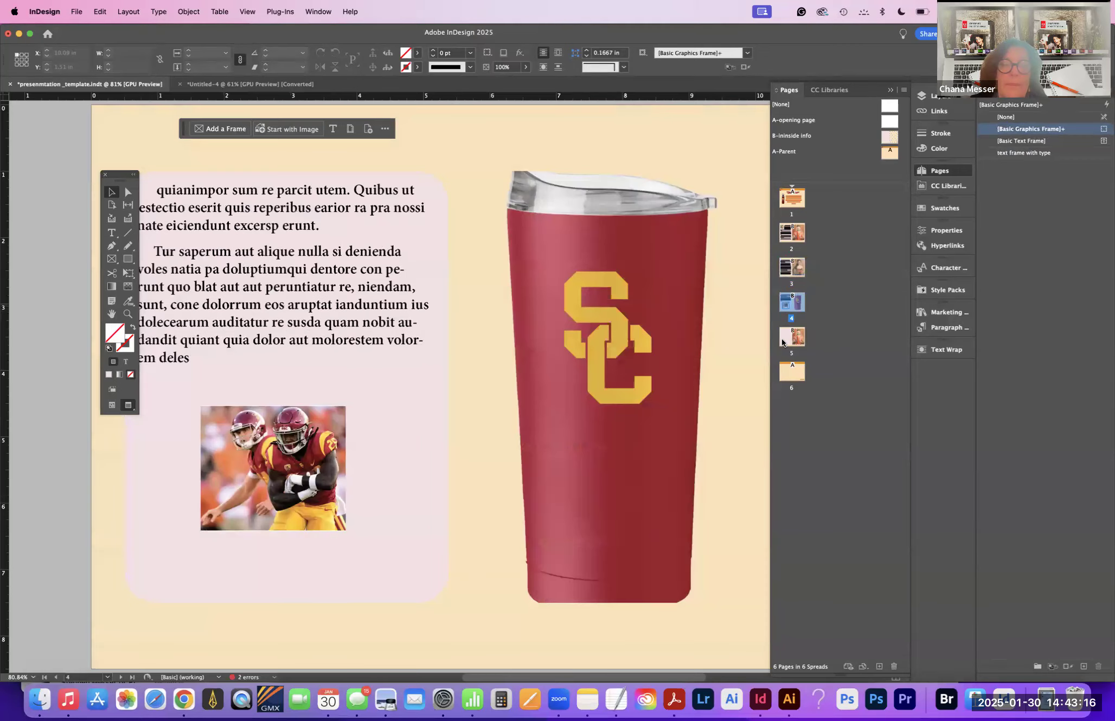
double_click(785, 340)
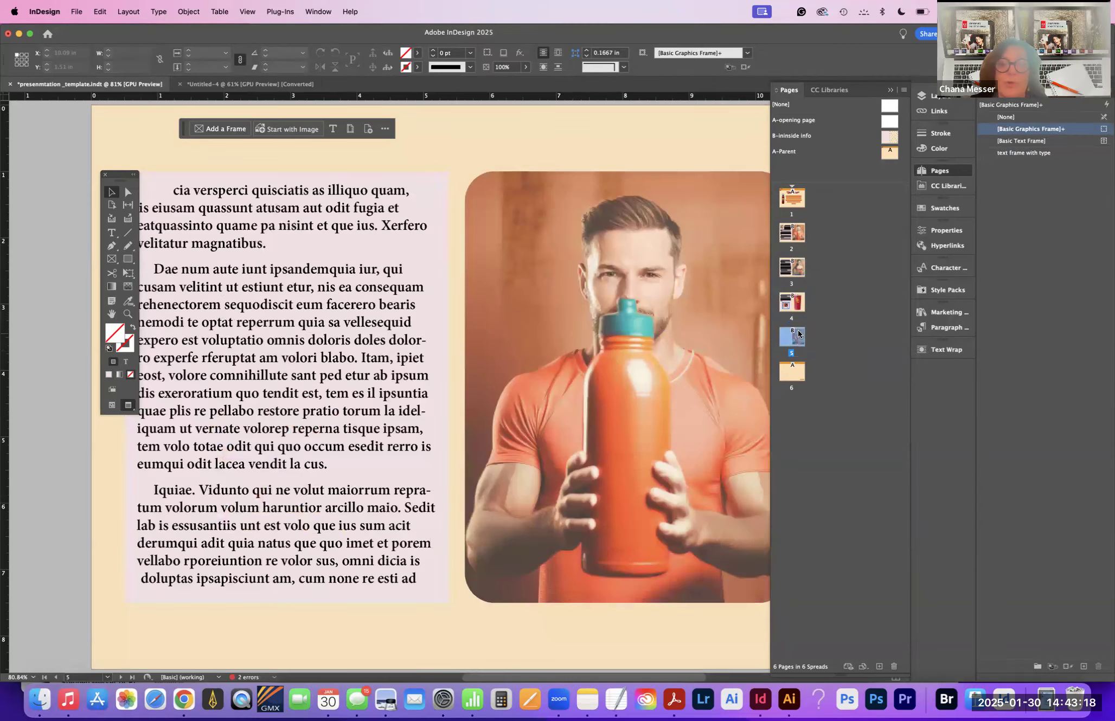
double_click(790, 238)
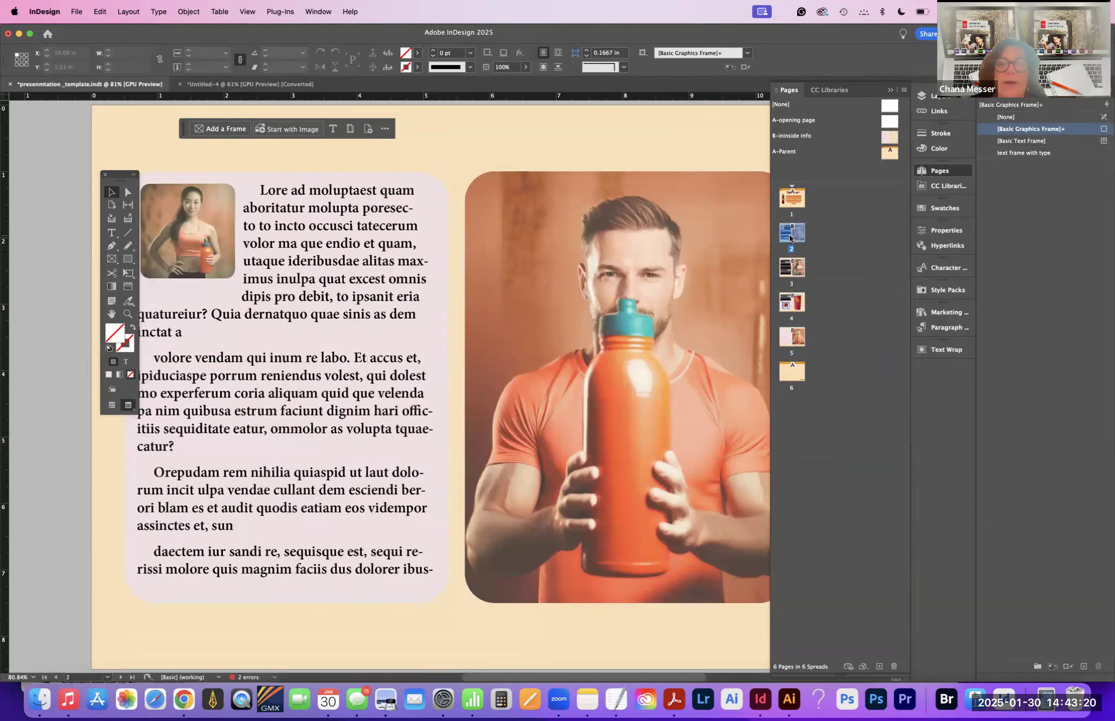
click(795, 268)
Step: Switch the large athlete image on page 5 to generated variation 2 of 3, deselect it and save the document
double_click(794, 339)
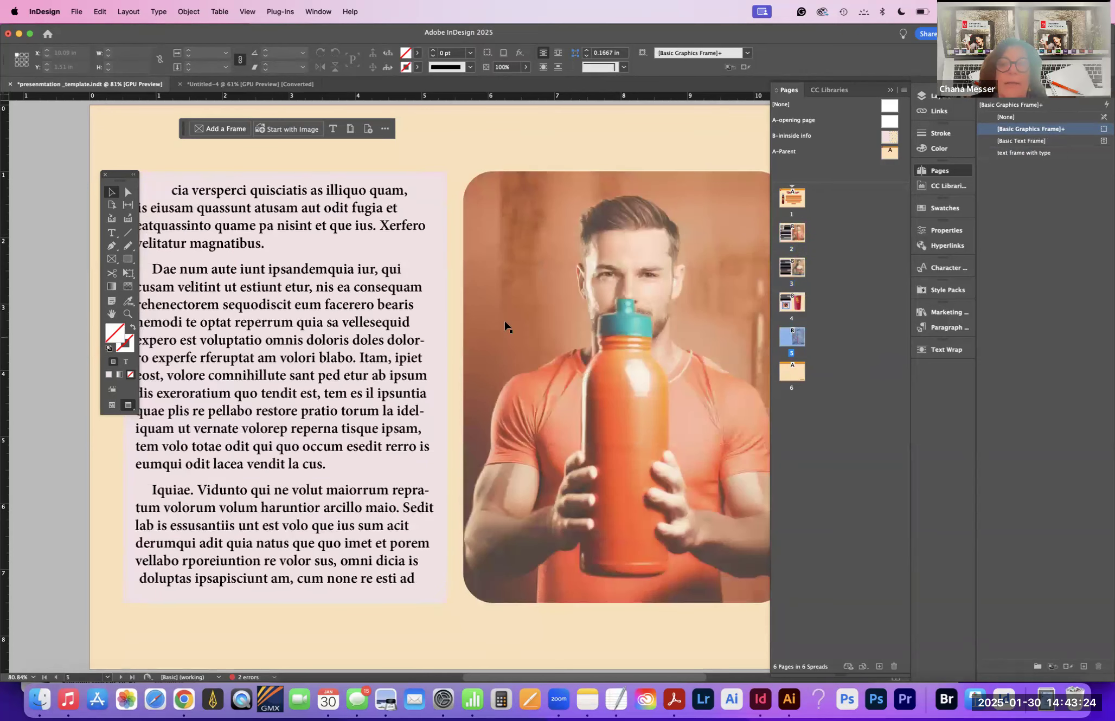
click(491, 233)
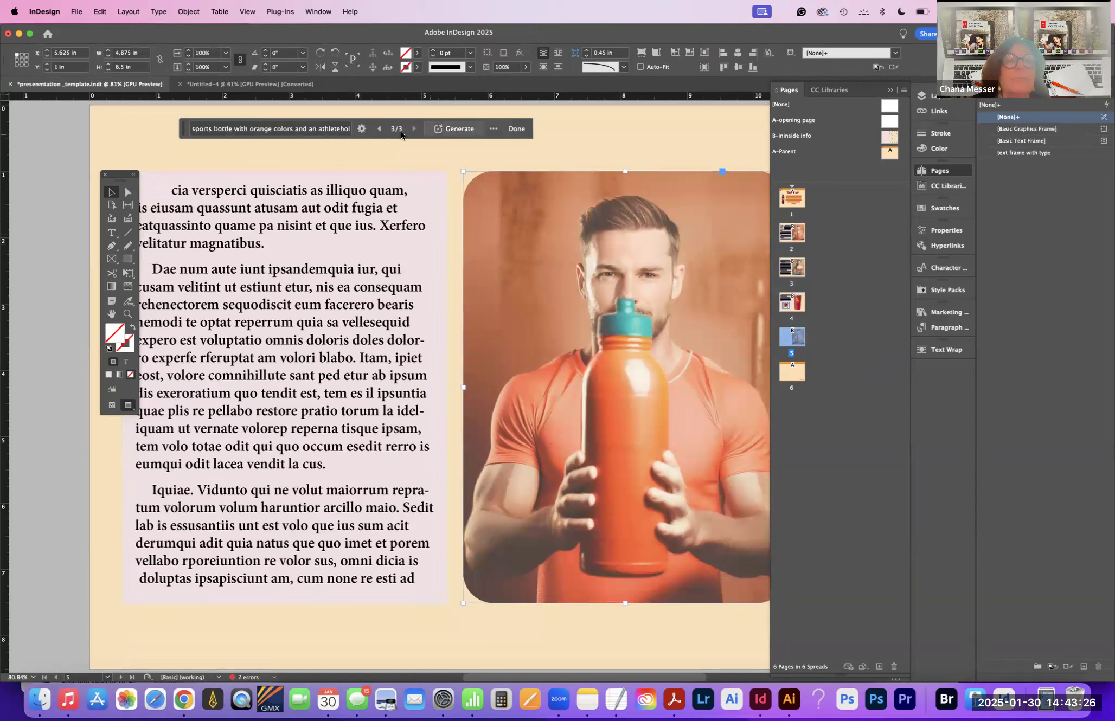
click(381, 129)
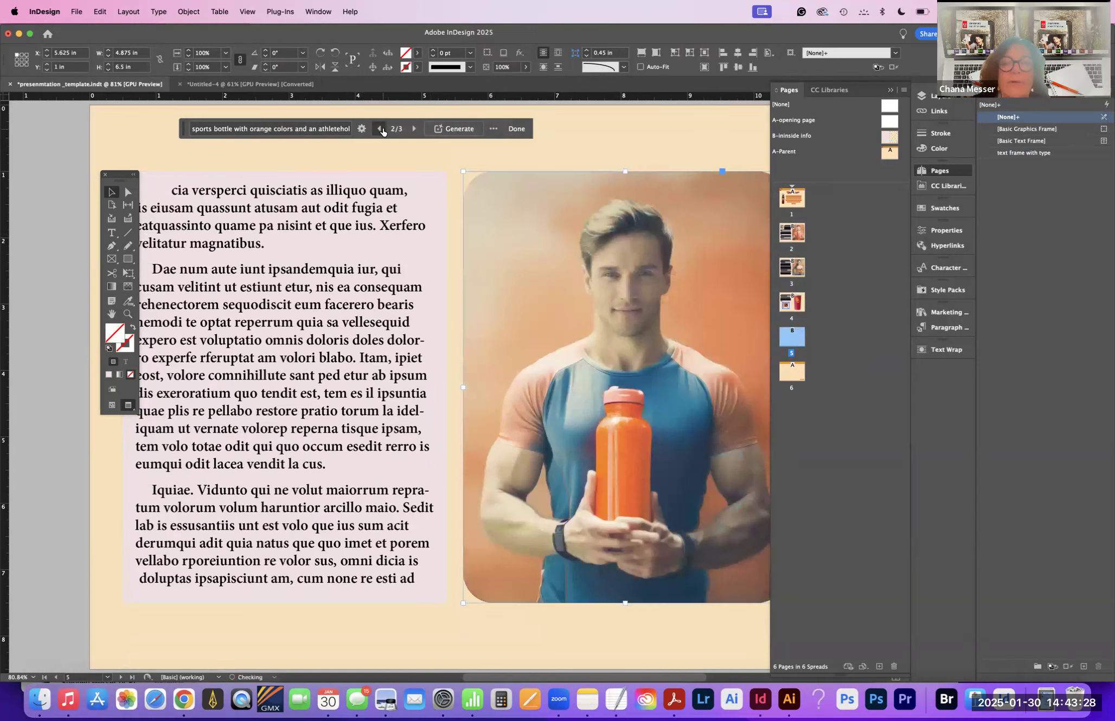
click(617, 140)
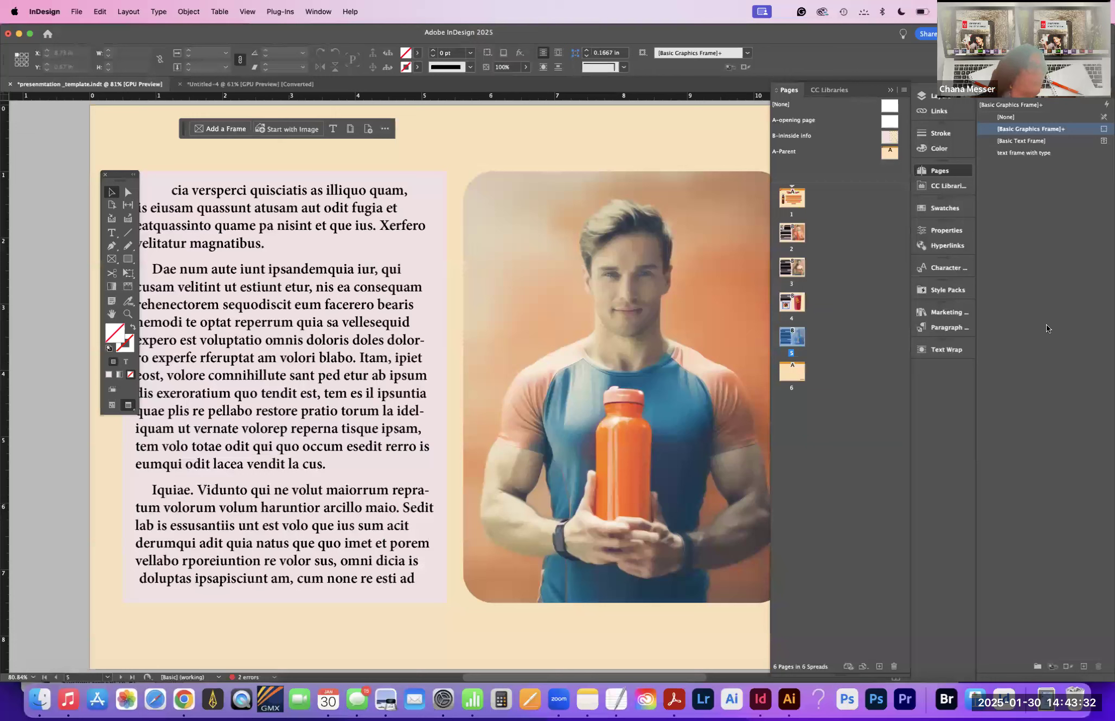
key(super+s)
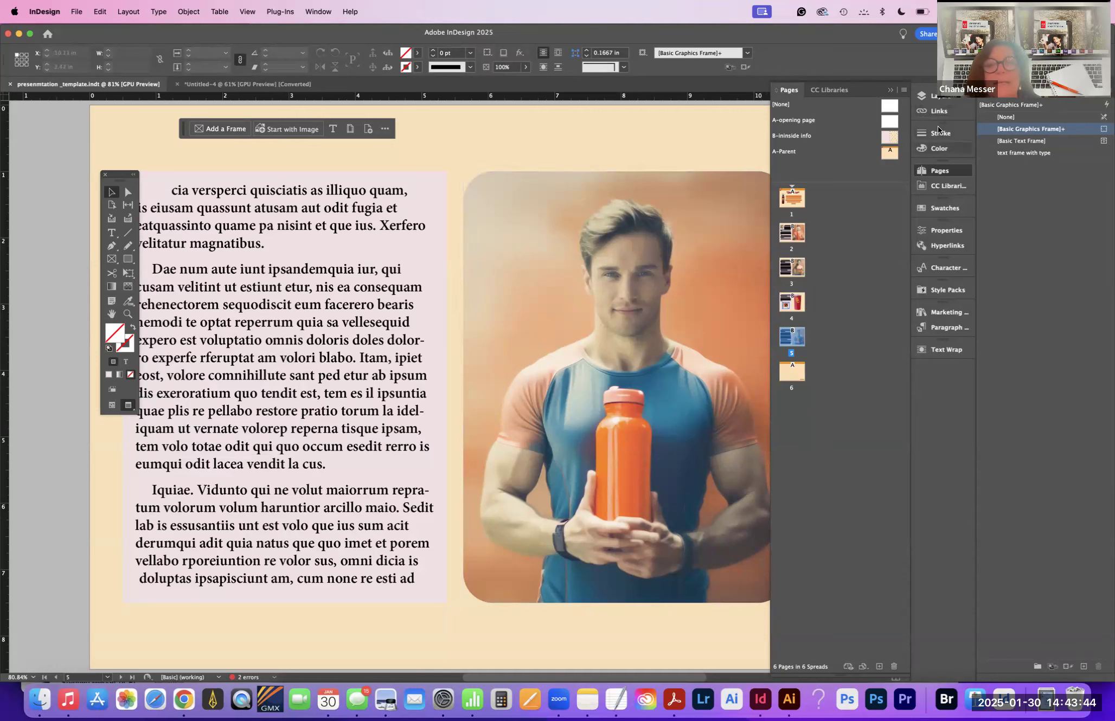
Step: Select all unused colour swatches and delete them from the document
click(938, 110)
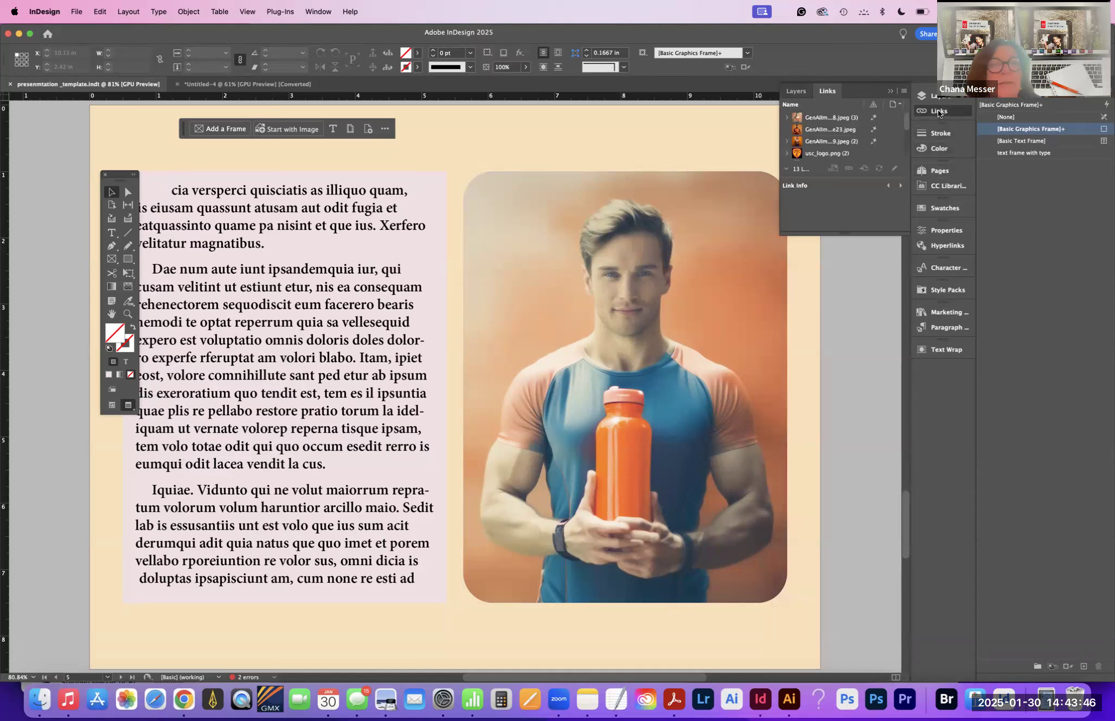
click(937, 109)
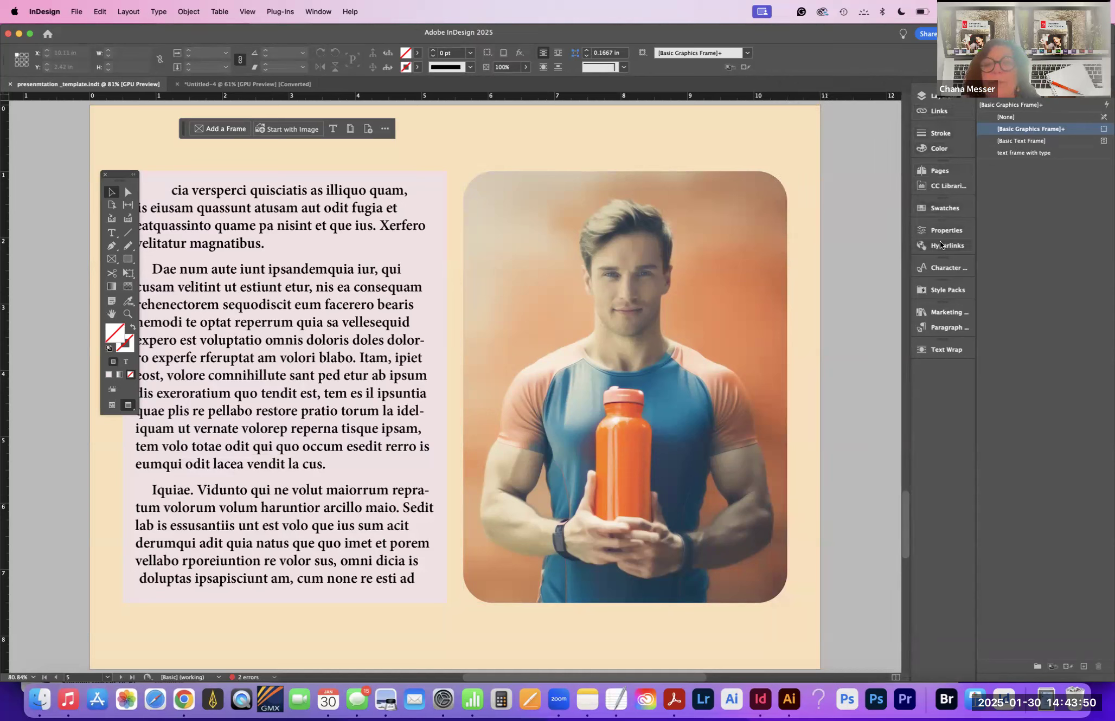
click(937, 202)
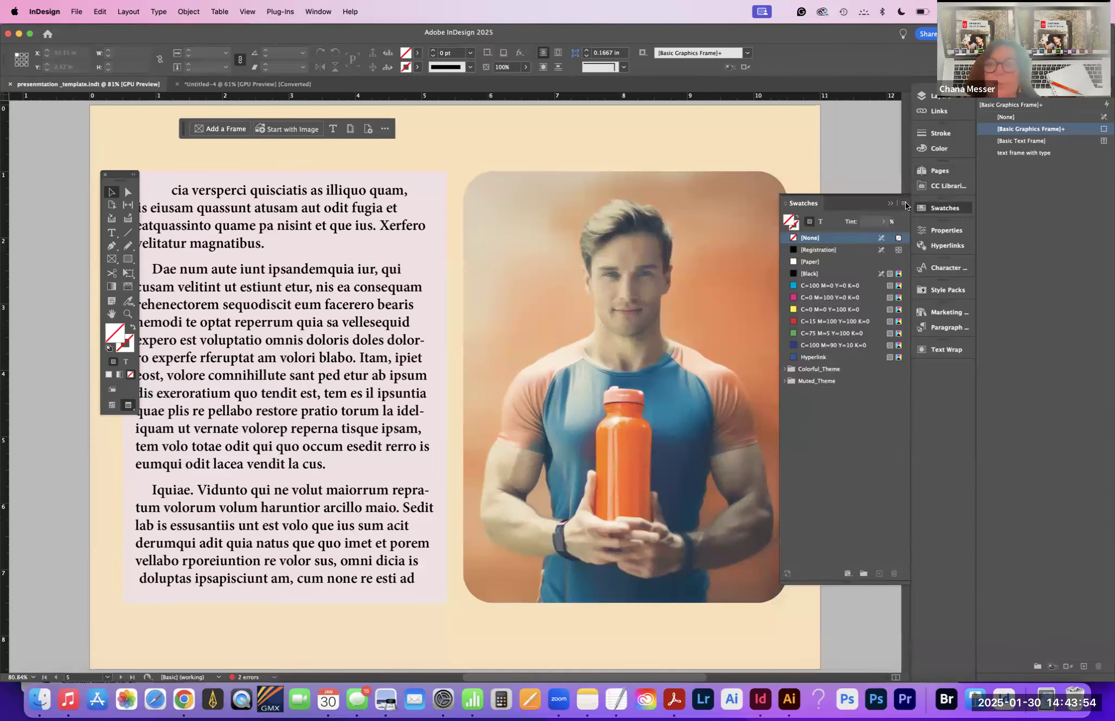
right_click(961, 404)
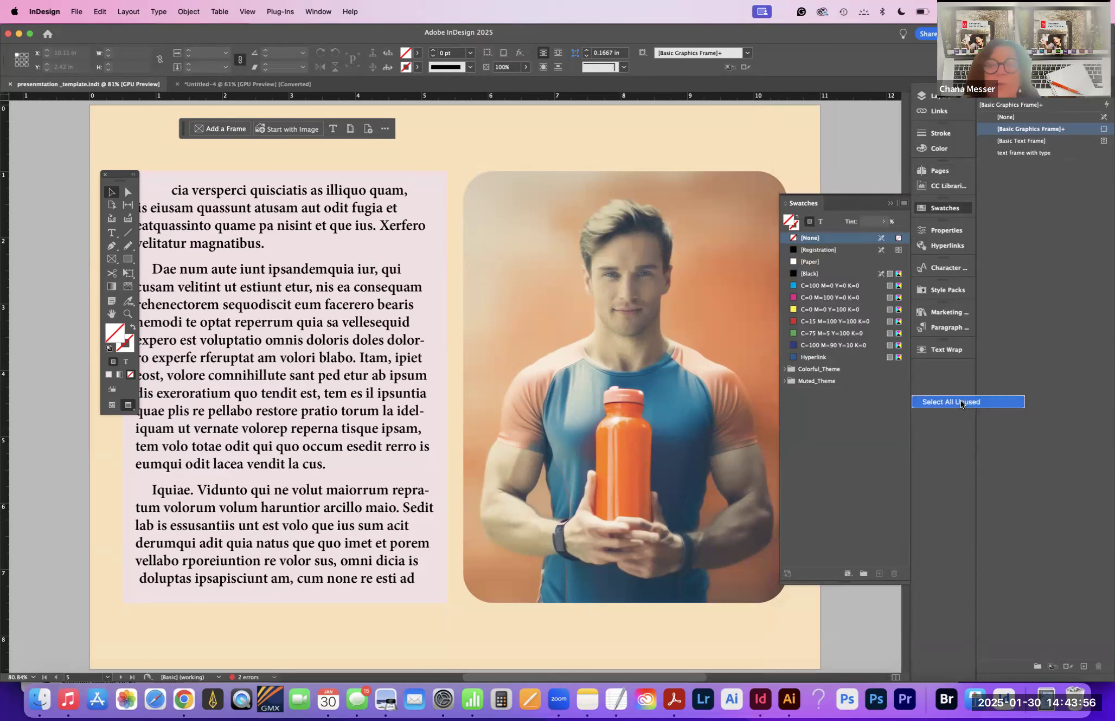
click(963, 399)
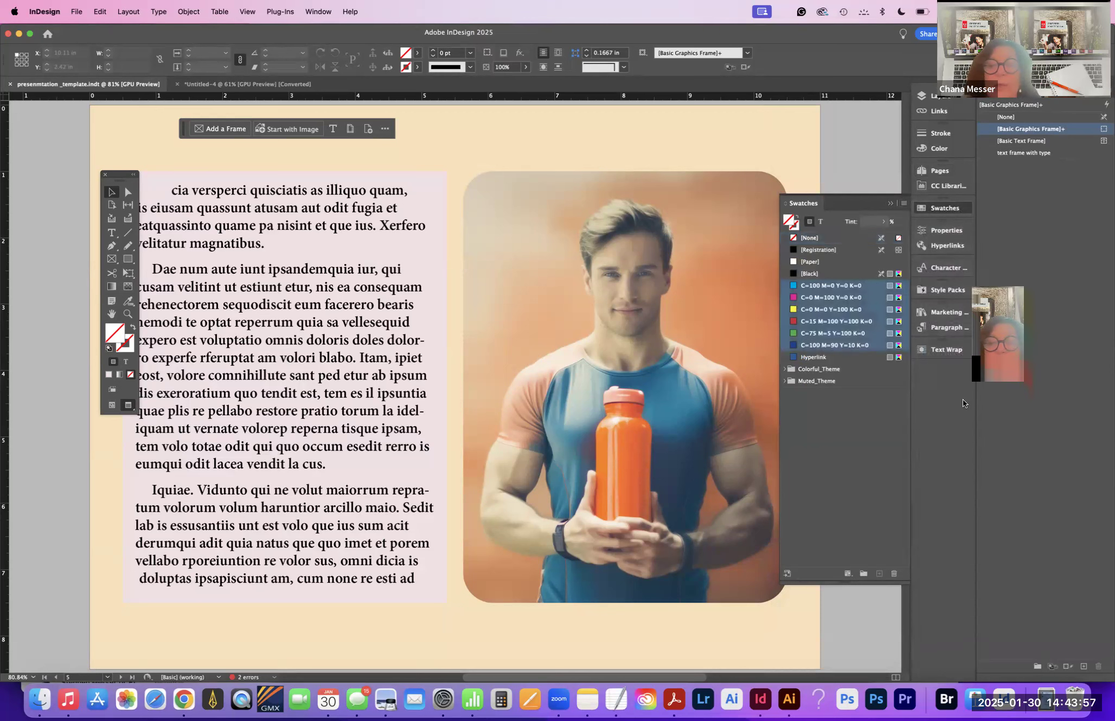
click(895, 573)
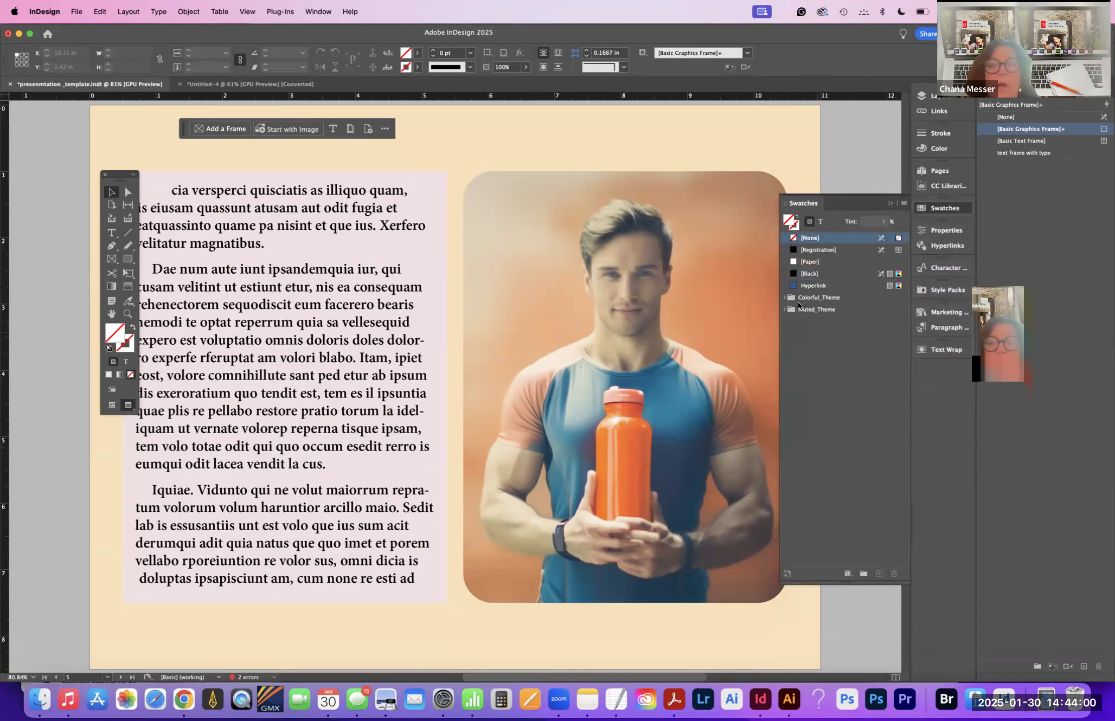
Step: Check the Colorful_Theme and Muted_Theme swatch groups and the paragraph styles, and save the document
click(785, 298)
click(784, 298)
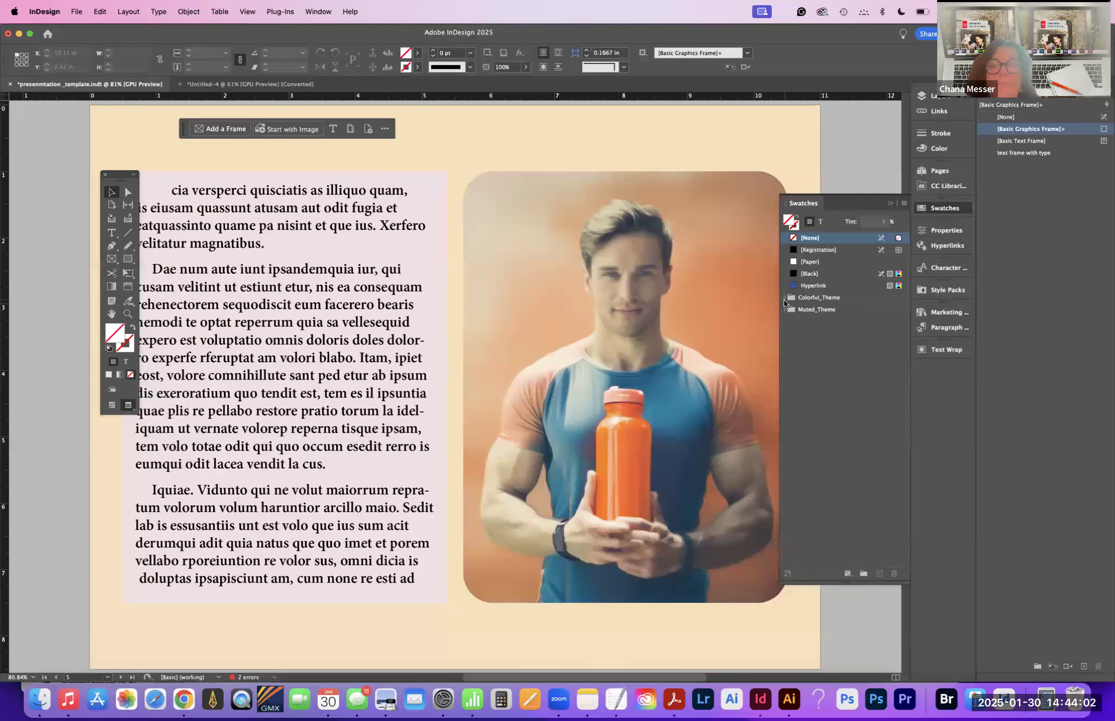
click(784, 308)
click(785, 308)
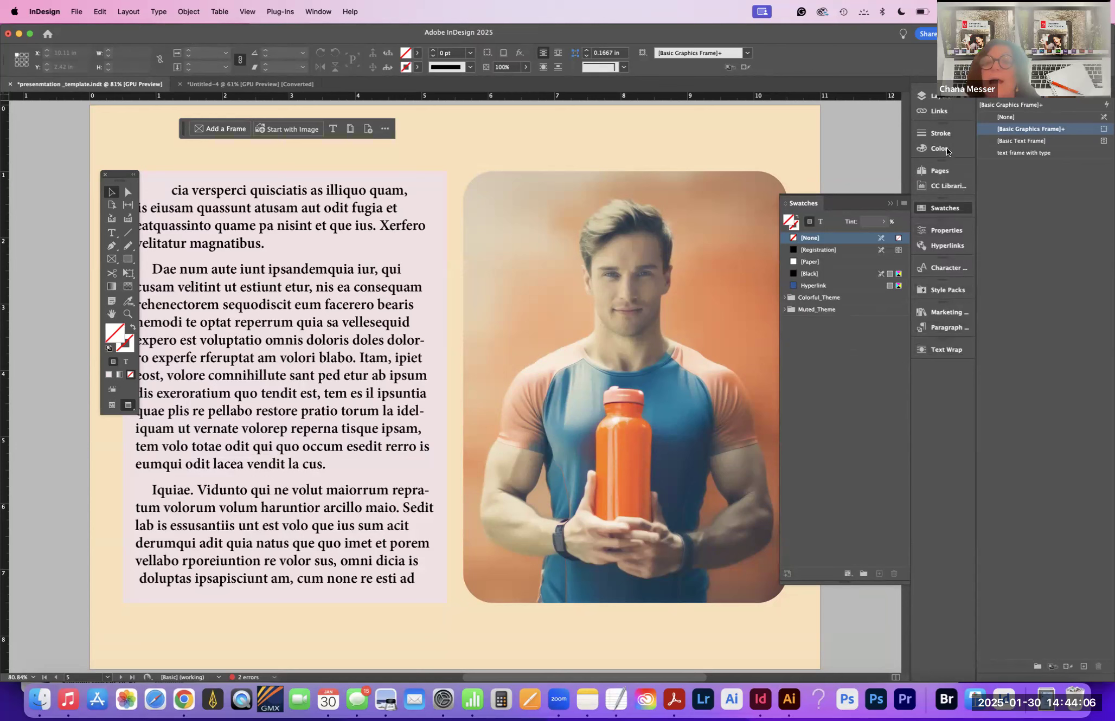
click(946, 327)
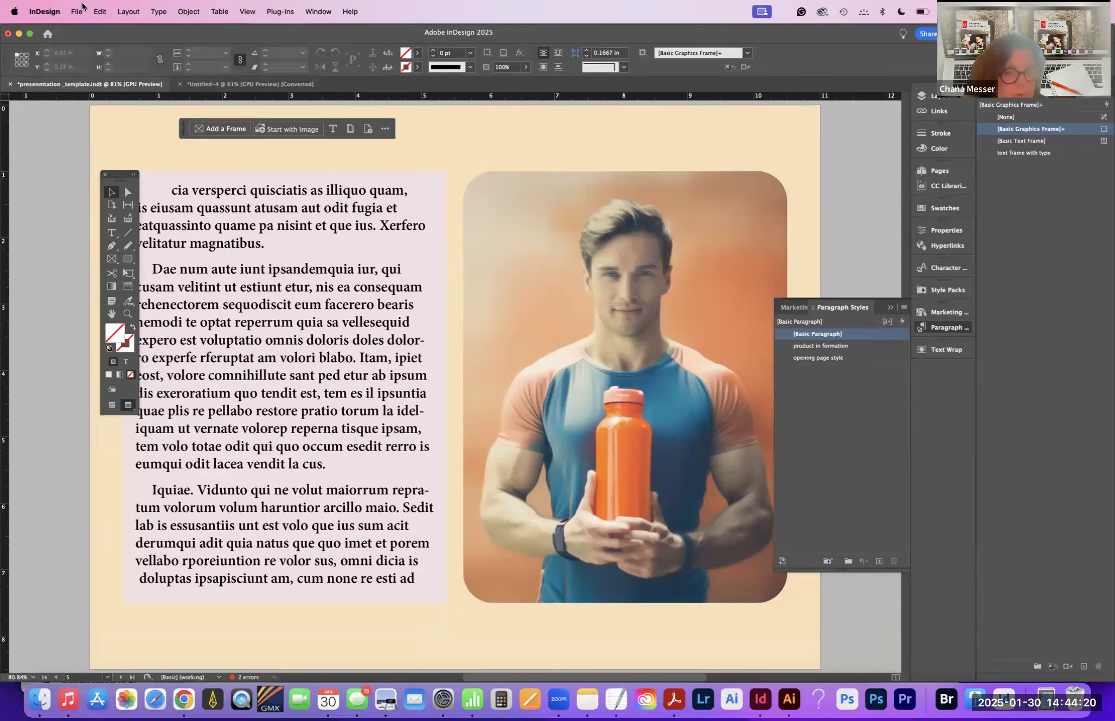
key(super+s)
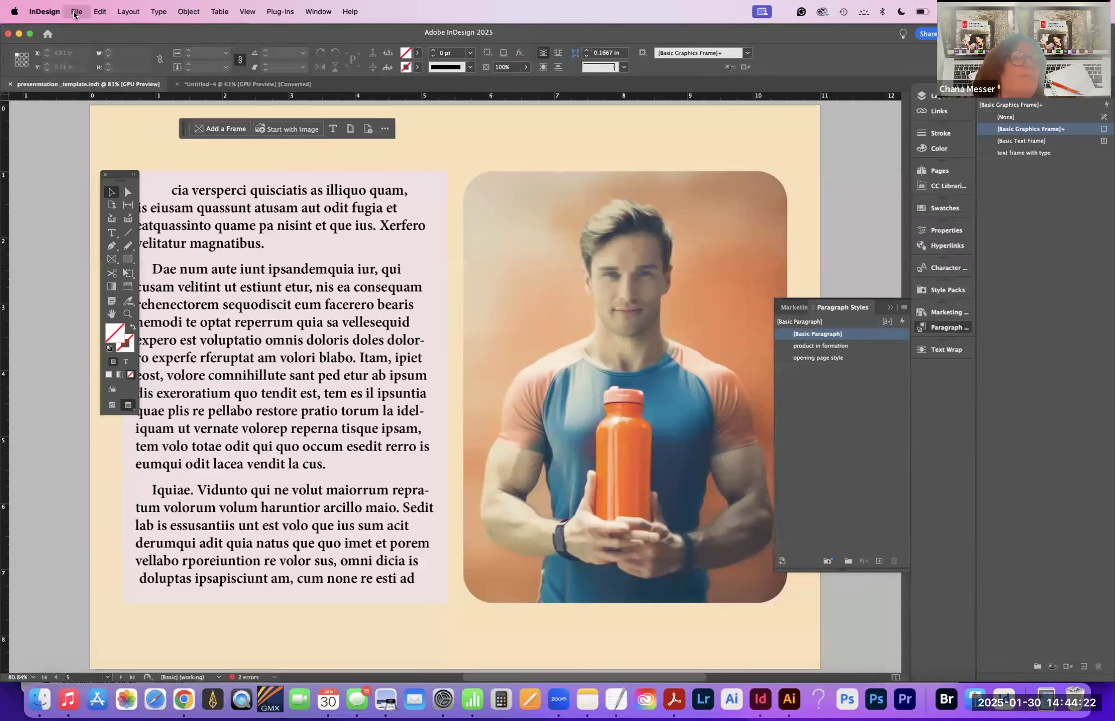
Step: Save the document to the Desktop as an InDesign 2025 template, replacing the existing presenmtation _template.indt
click(76, 12)
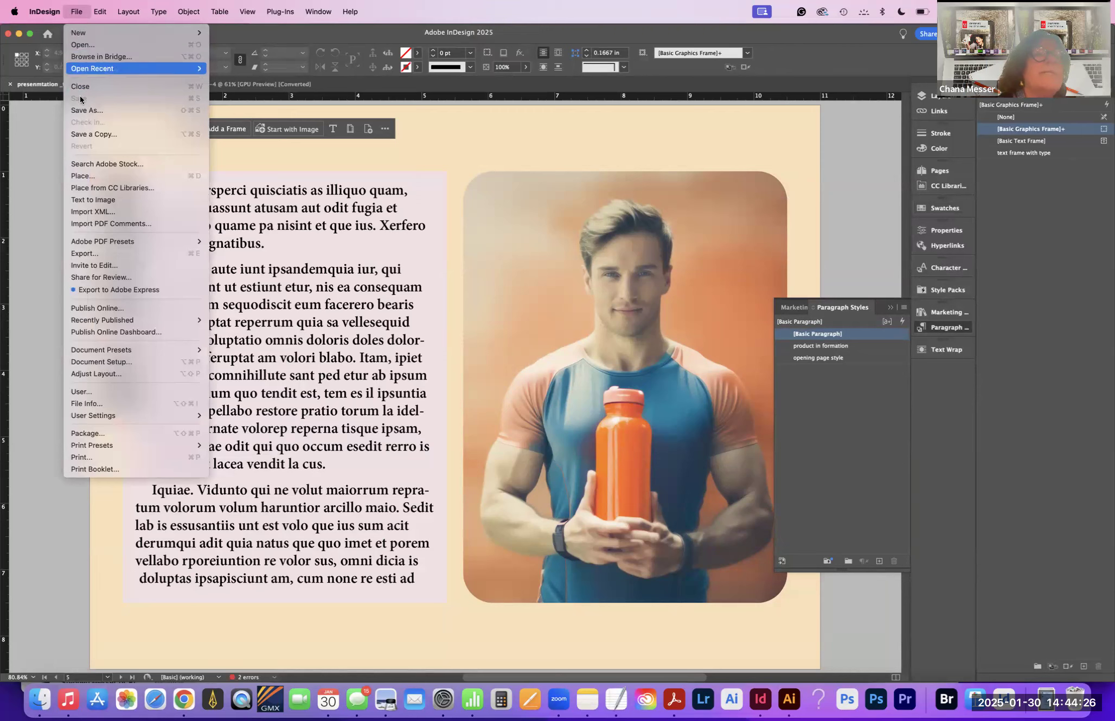
click(136, 111)
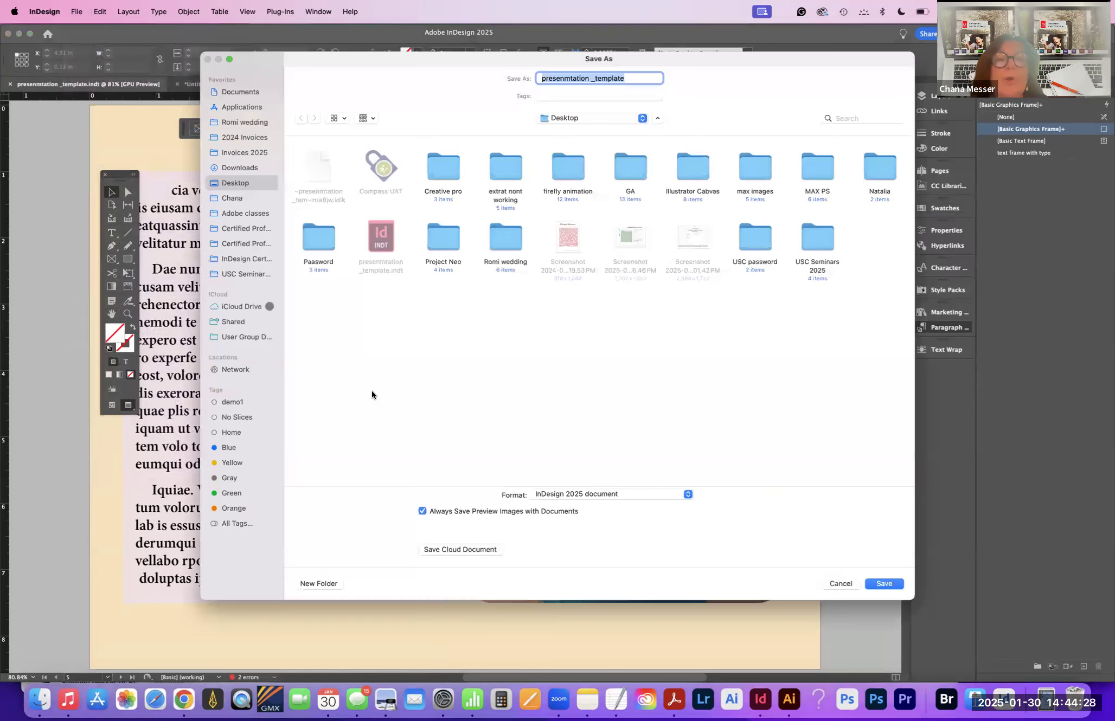
click(581, 492)
click(585, 503)
click(875, 581)
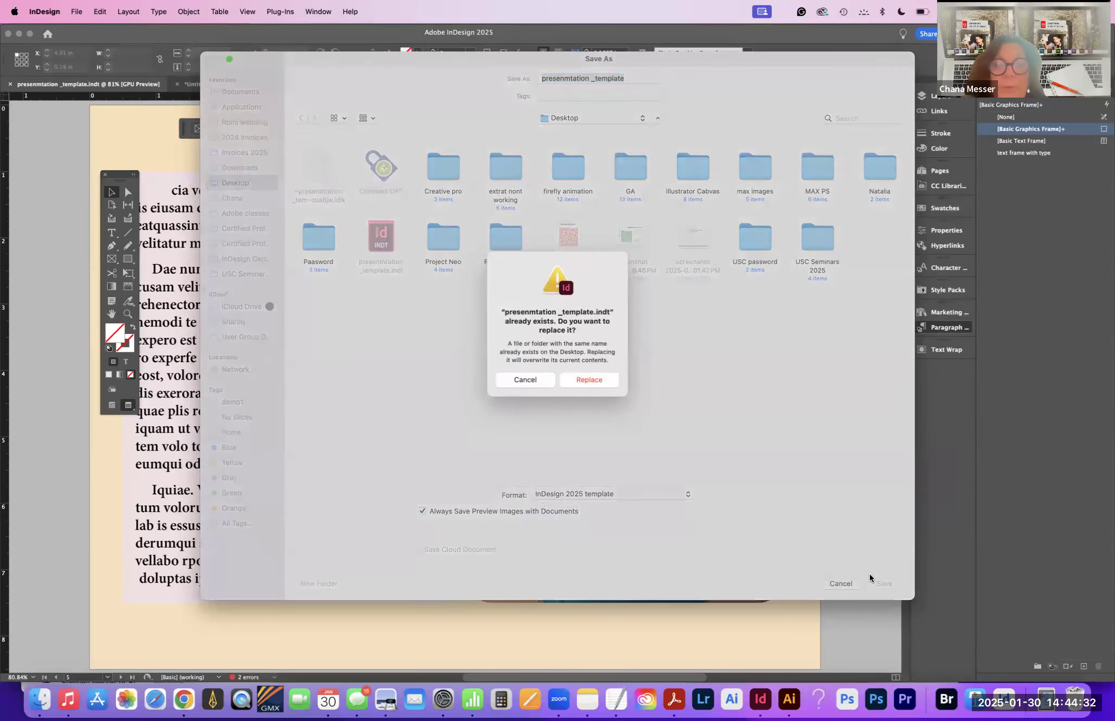
click(579, 382)
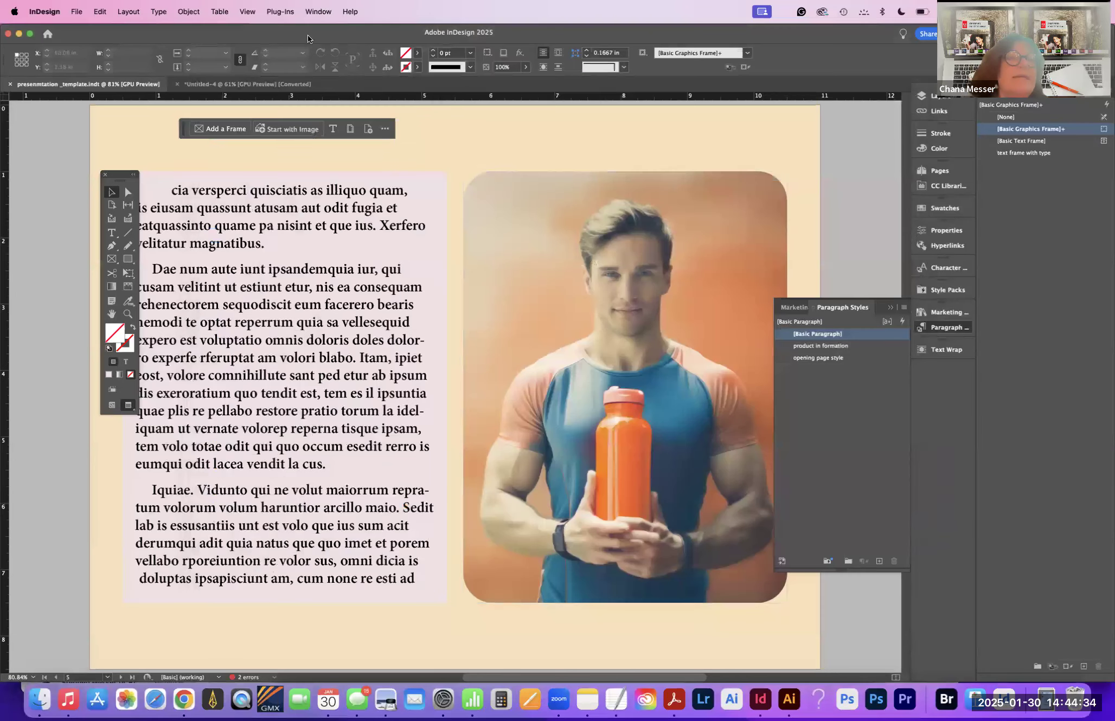
Step: Close the presentation template and close Untitled-4 without saving its changes
click(76, 11)
click(91, 85)
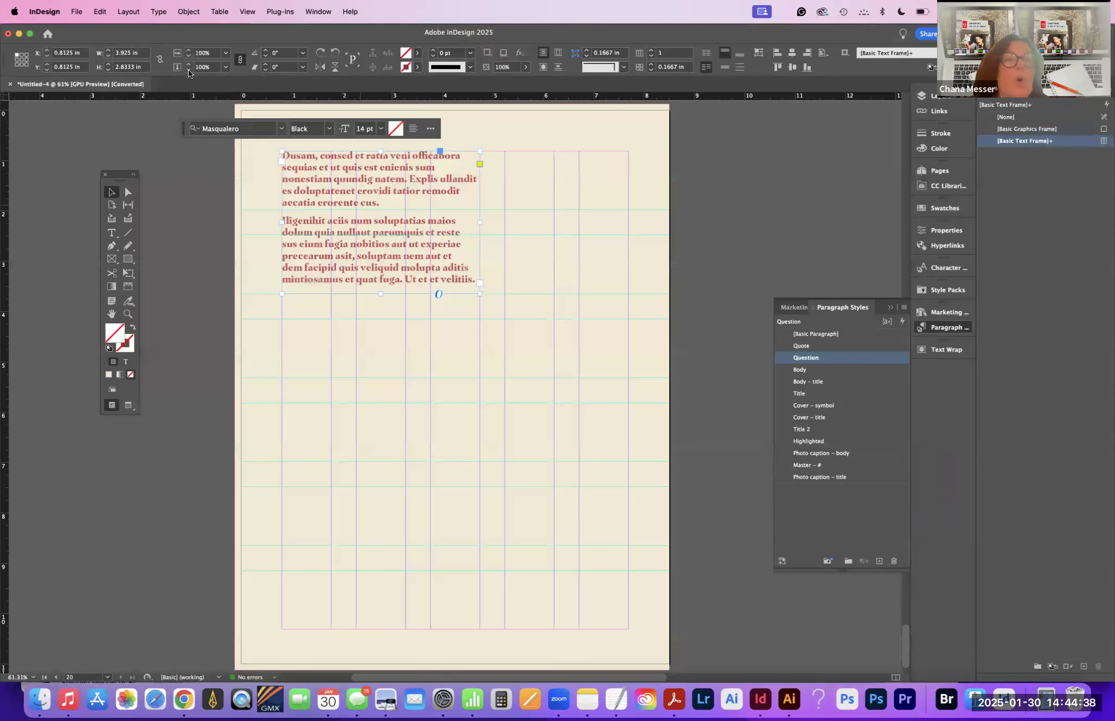
click(10, 84)
click(559, 373)
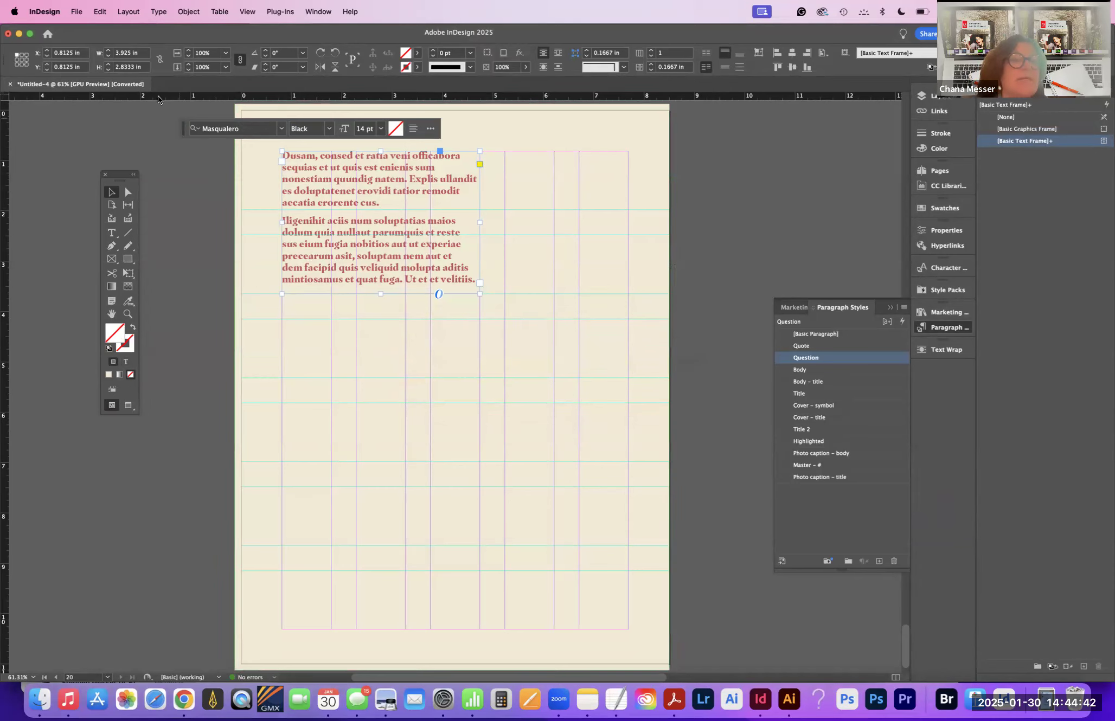
click(10, 84)
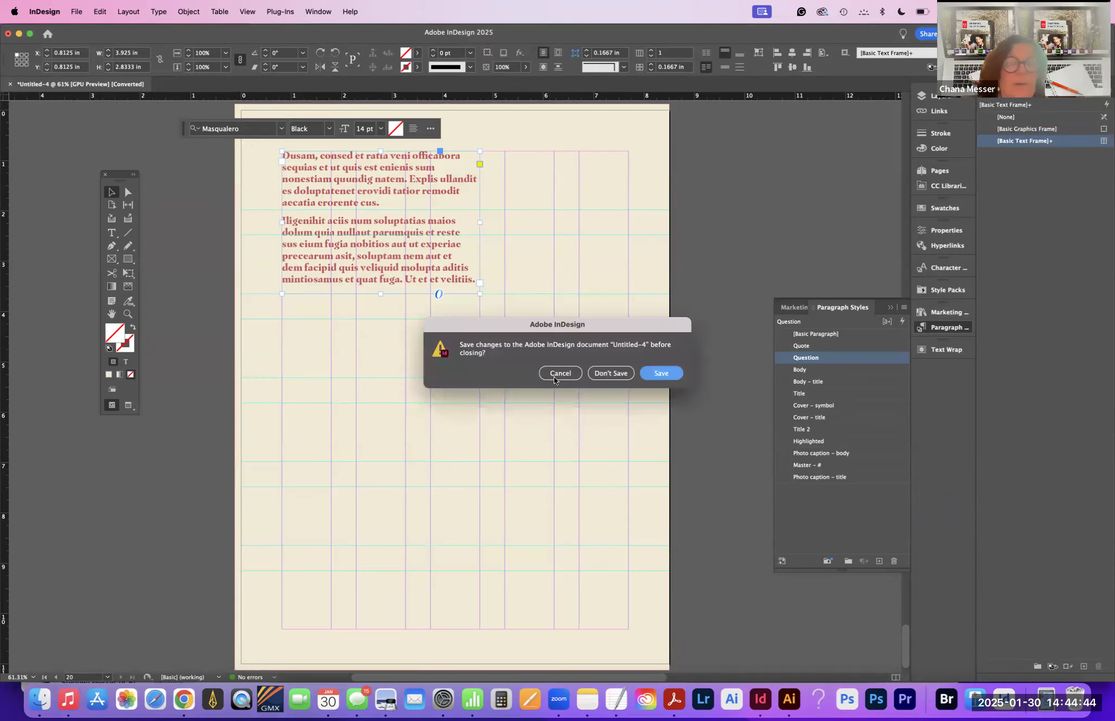
click(610, 375)
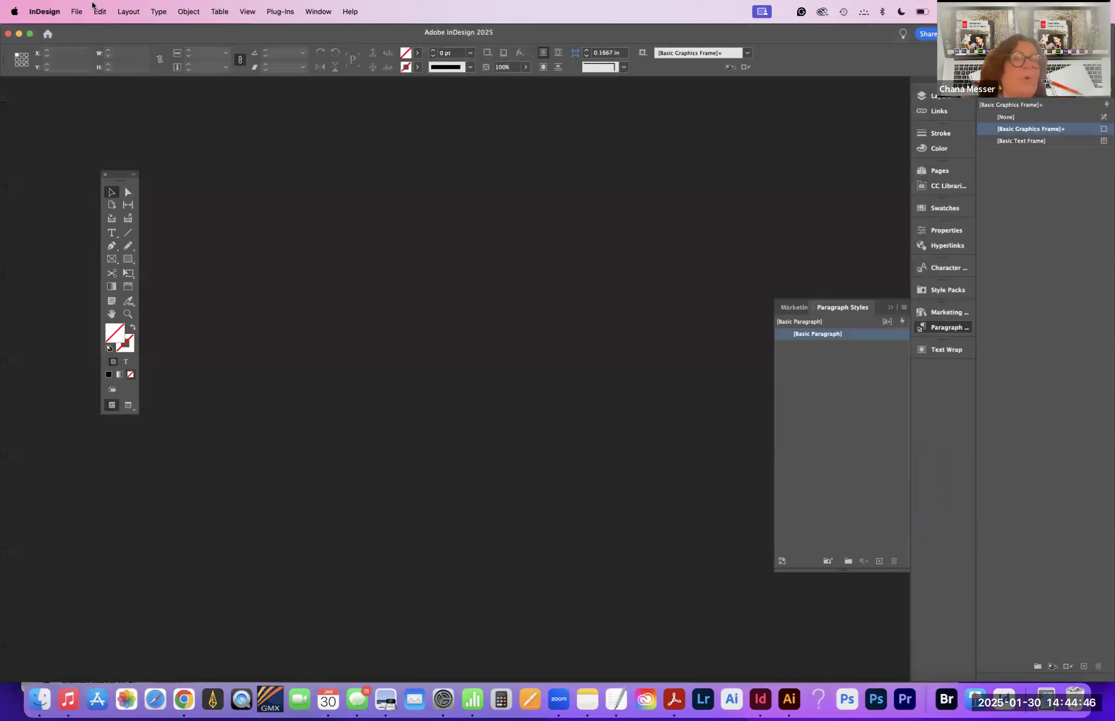
Step: Browse to the Desktop for a file to open and enable All Documents as the selectable file types
click(78, 11)
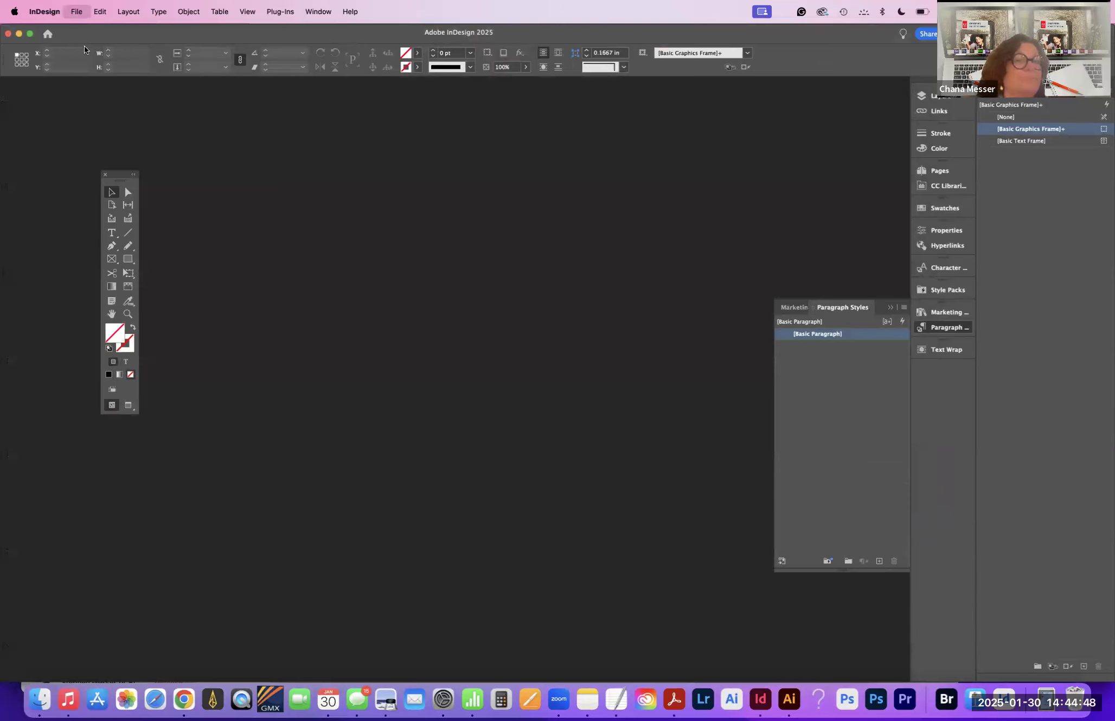
click(83, 45)
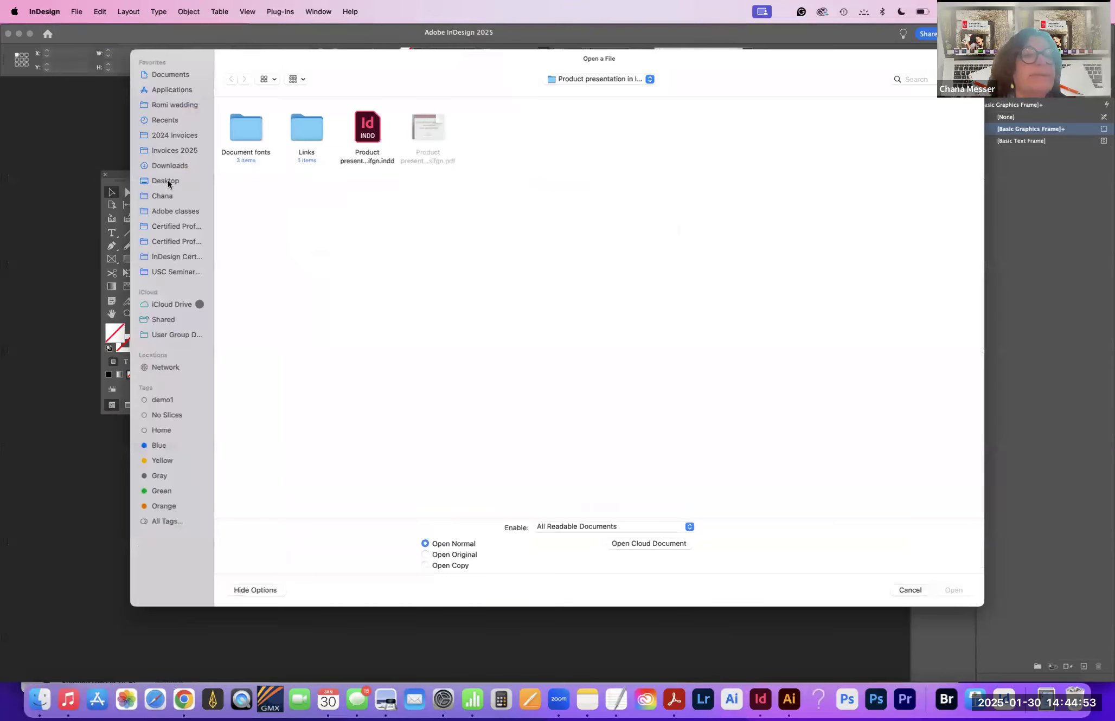
click(167, 182)
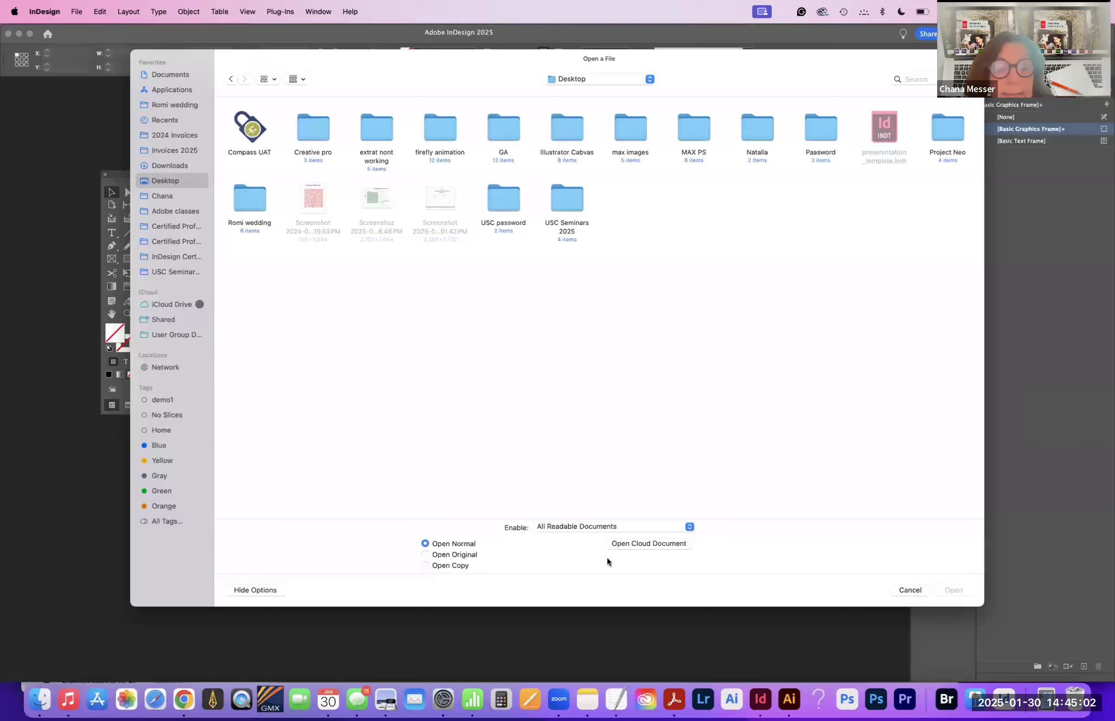
click(579, 523)
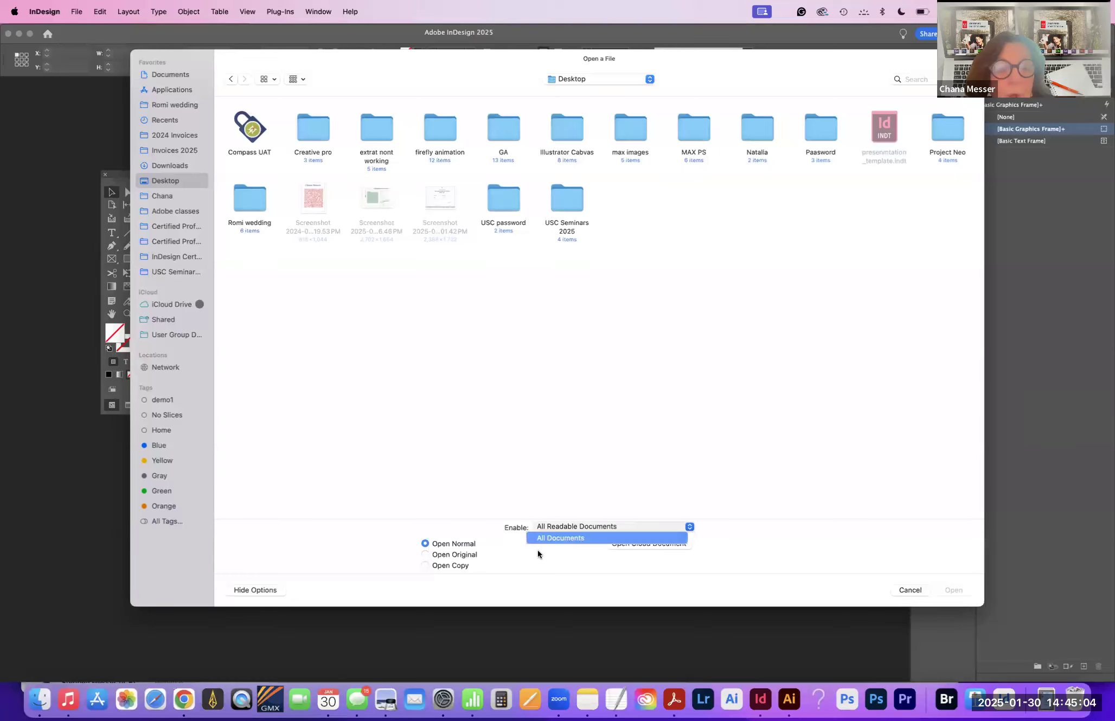
click(577, 538)
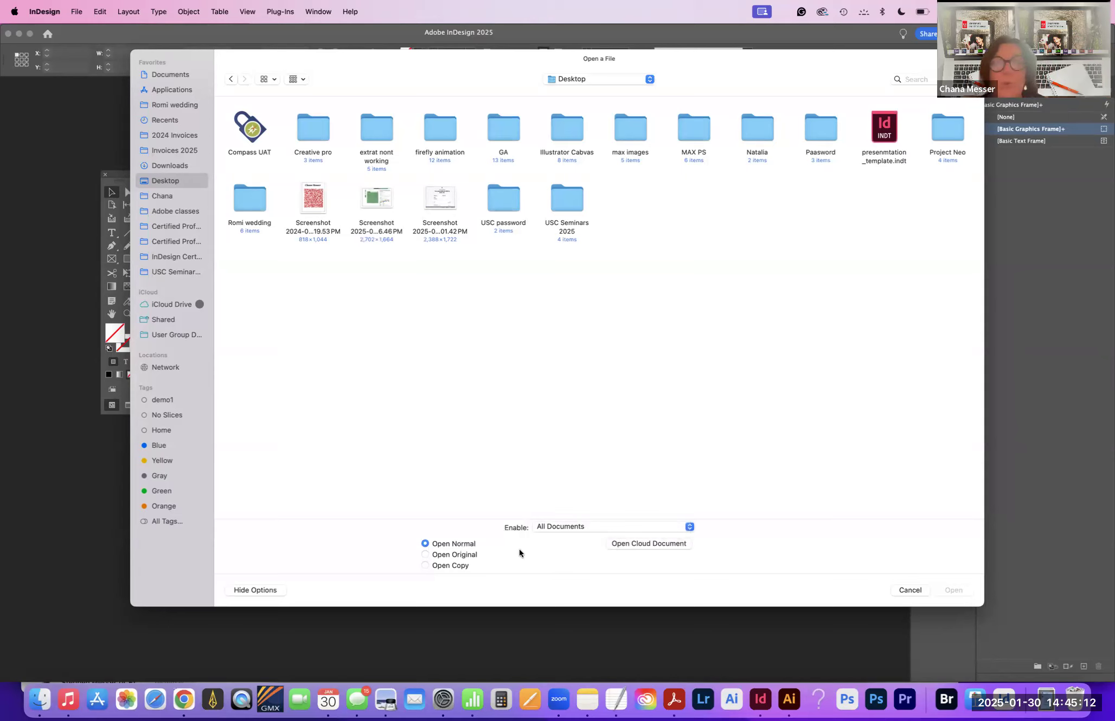
Step: Open presenmtation _template.indt with the Open Normal option and skip replacing the missing fonts
click(445, 554)
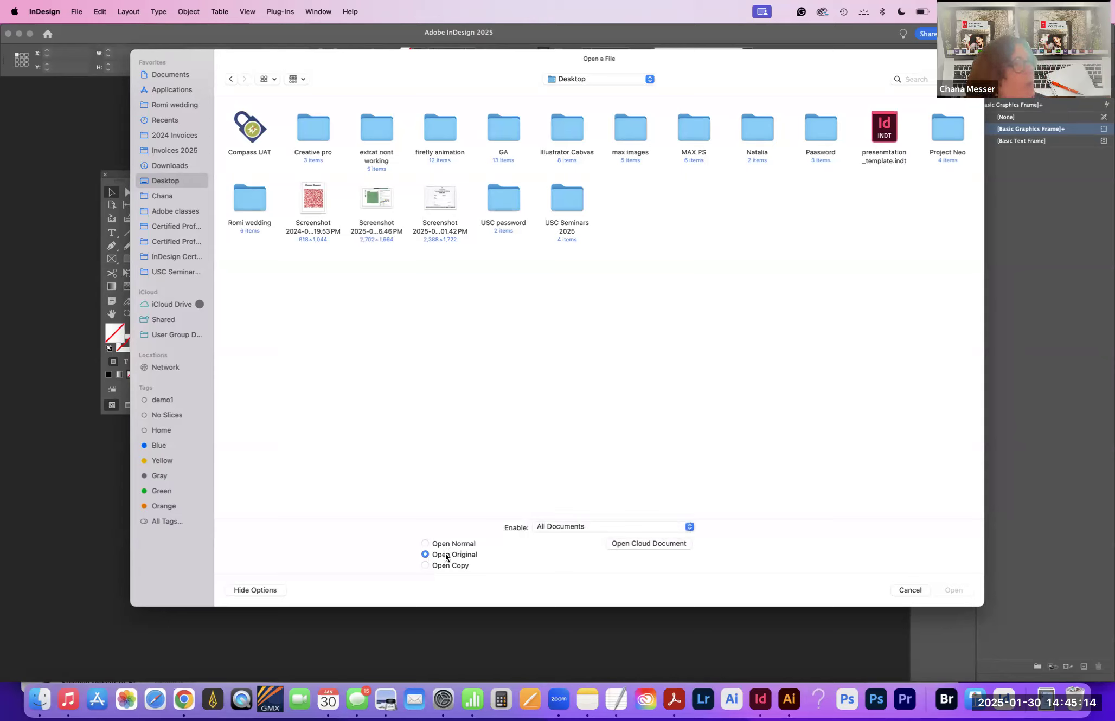
click(448, 544)
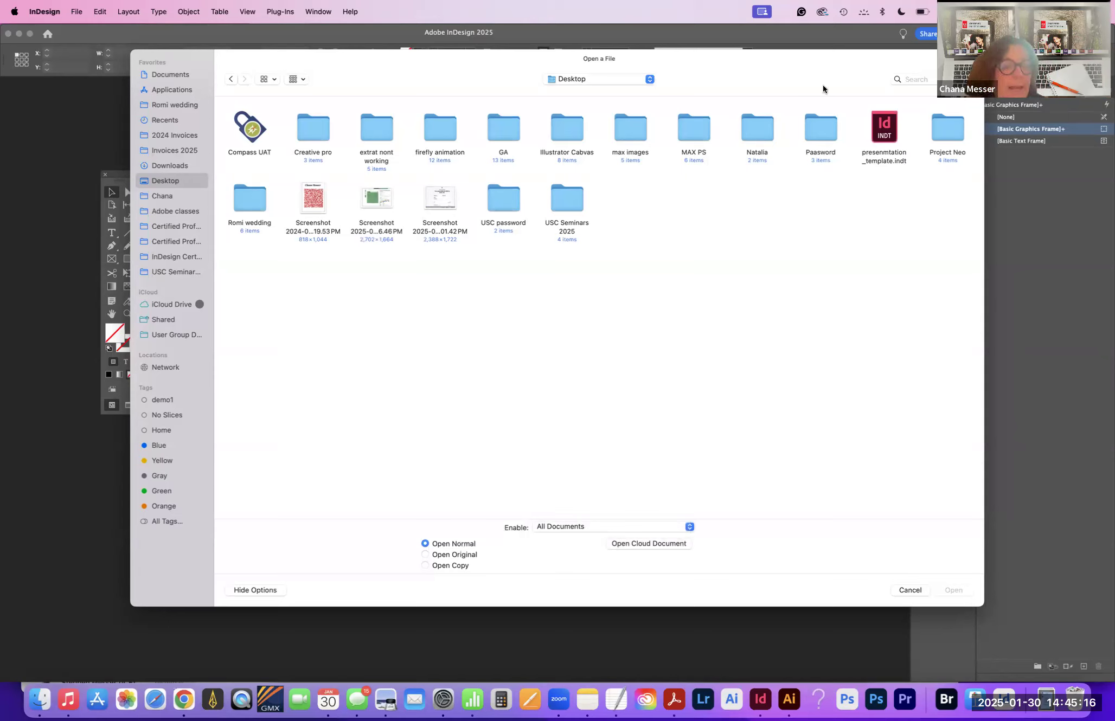
click(885, 124)
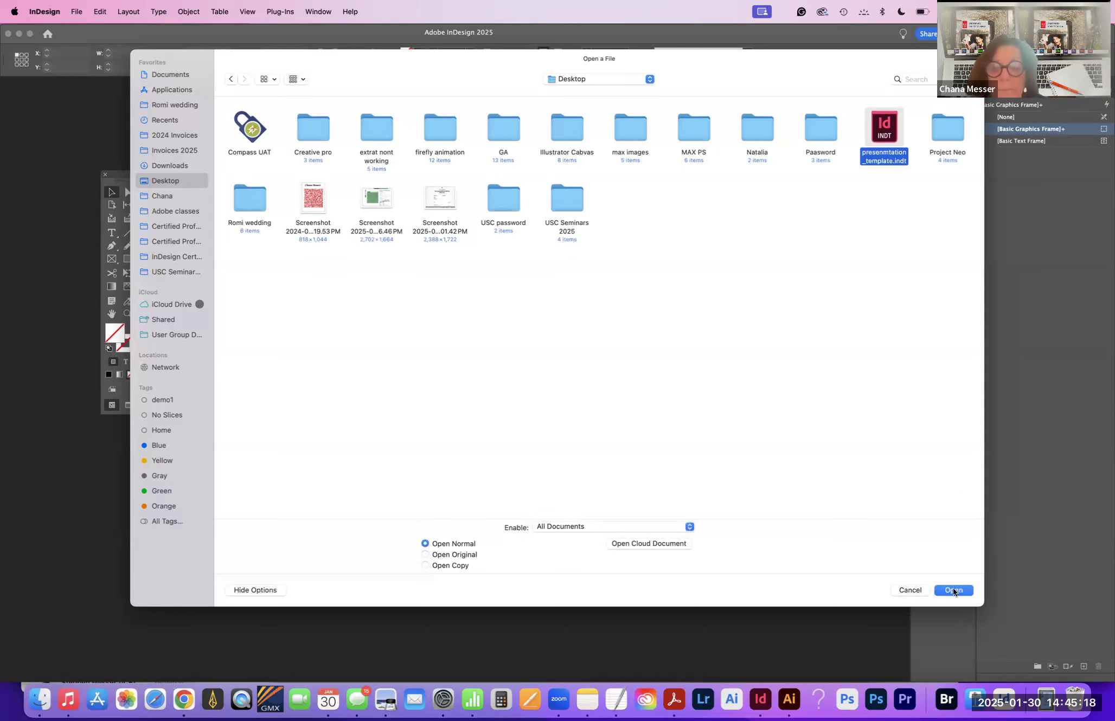
click(953, 590)
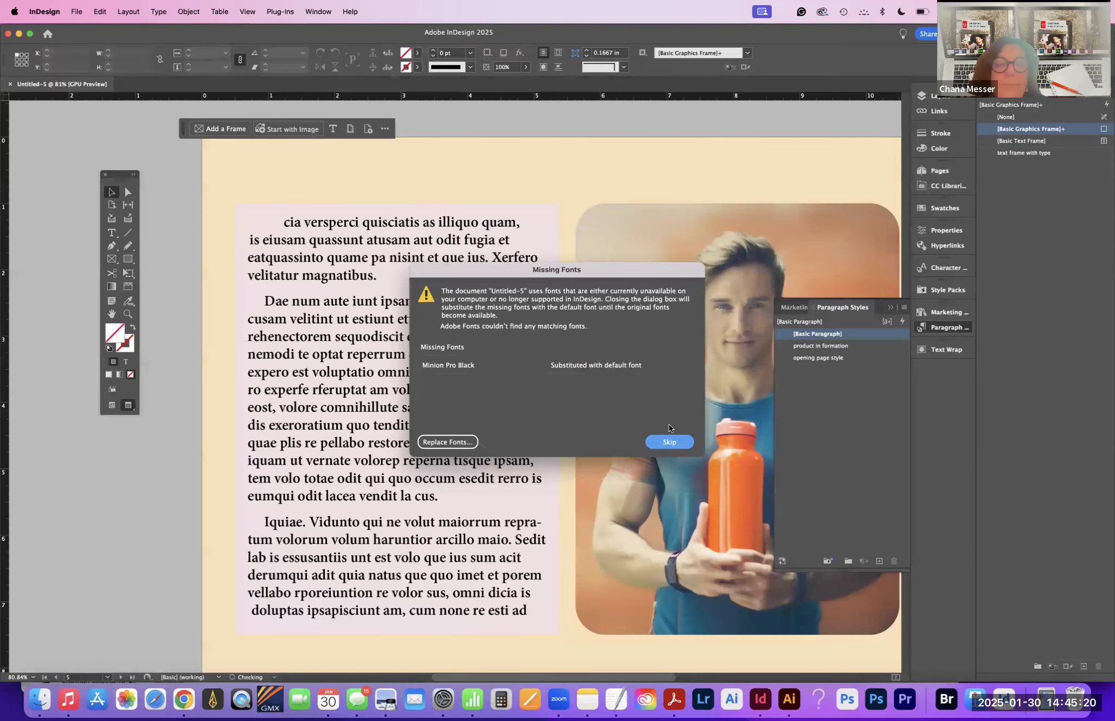
click(668, 439)
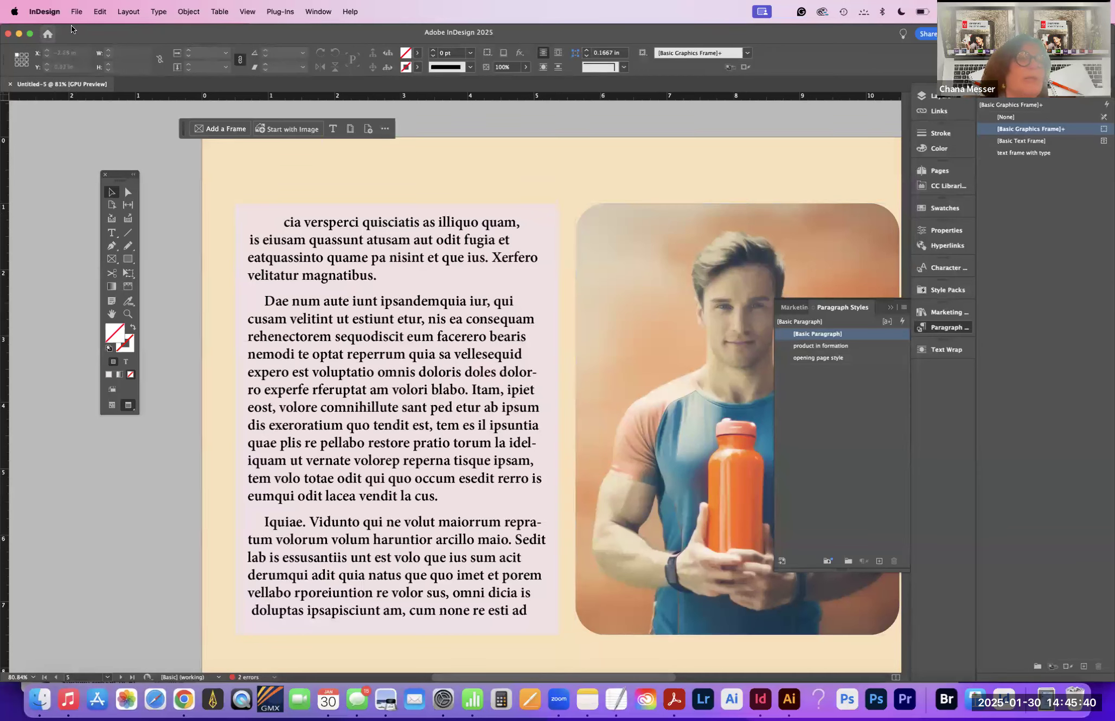
Step: Save the document to the Desktop as "marketing for drinks January 2025" in InDesign 2025 document format
click(80, 13)
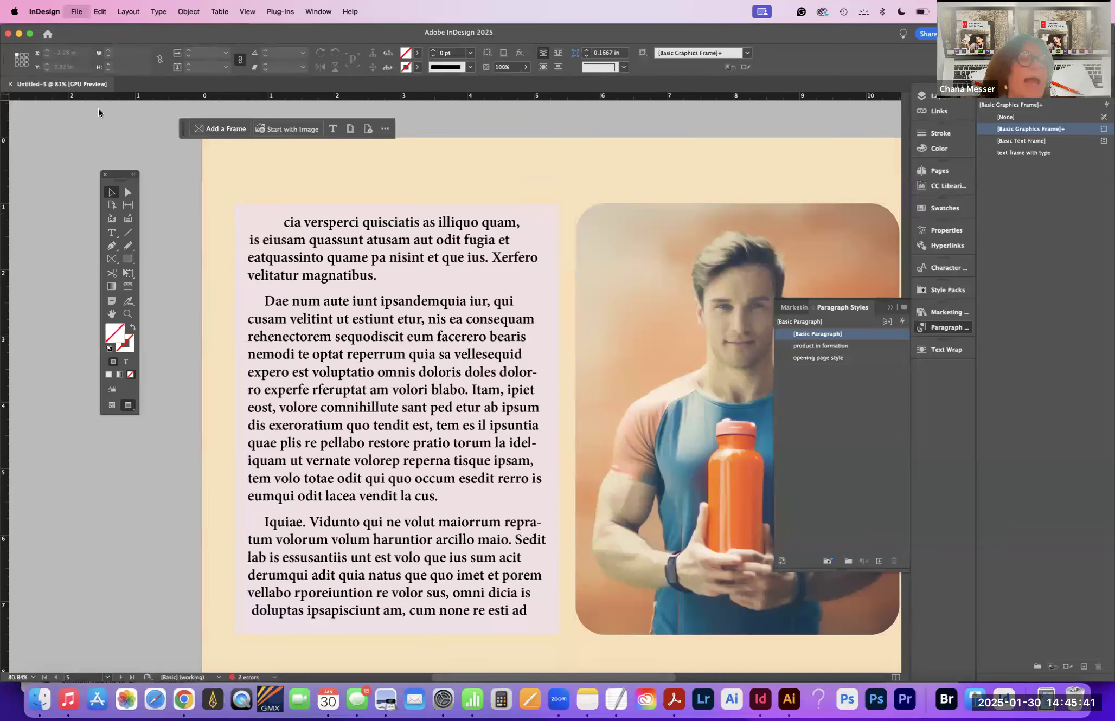
click(136, 145)
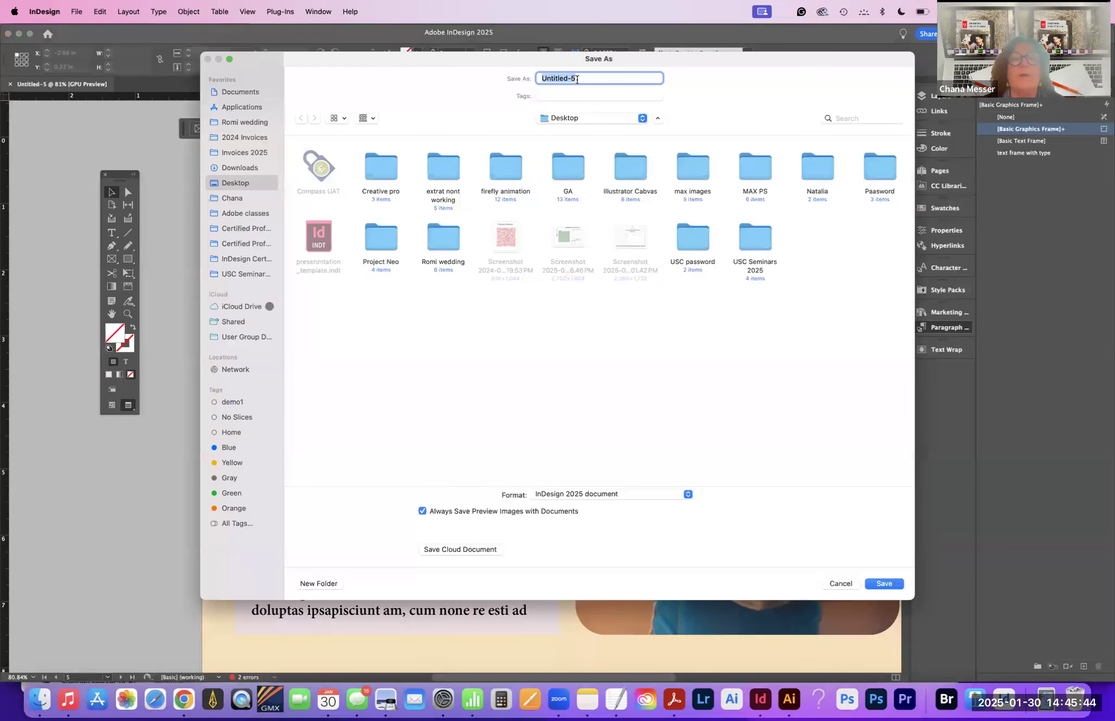
text(marke)
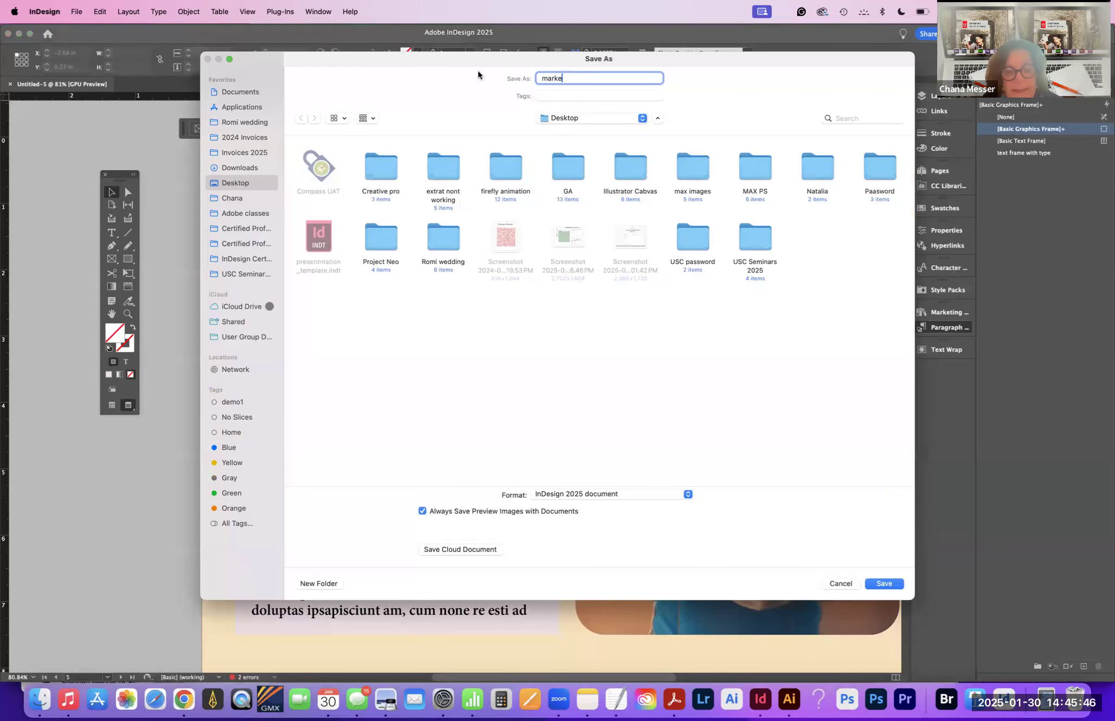
text(ting for d)
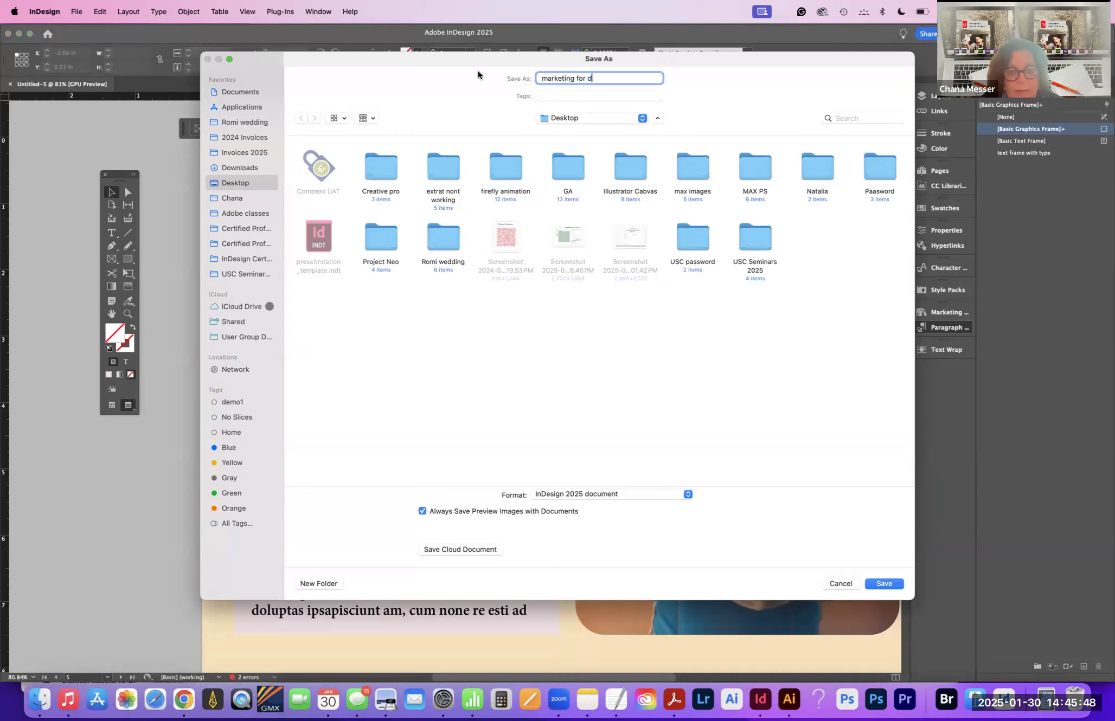
text(rinks Janua)
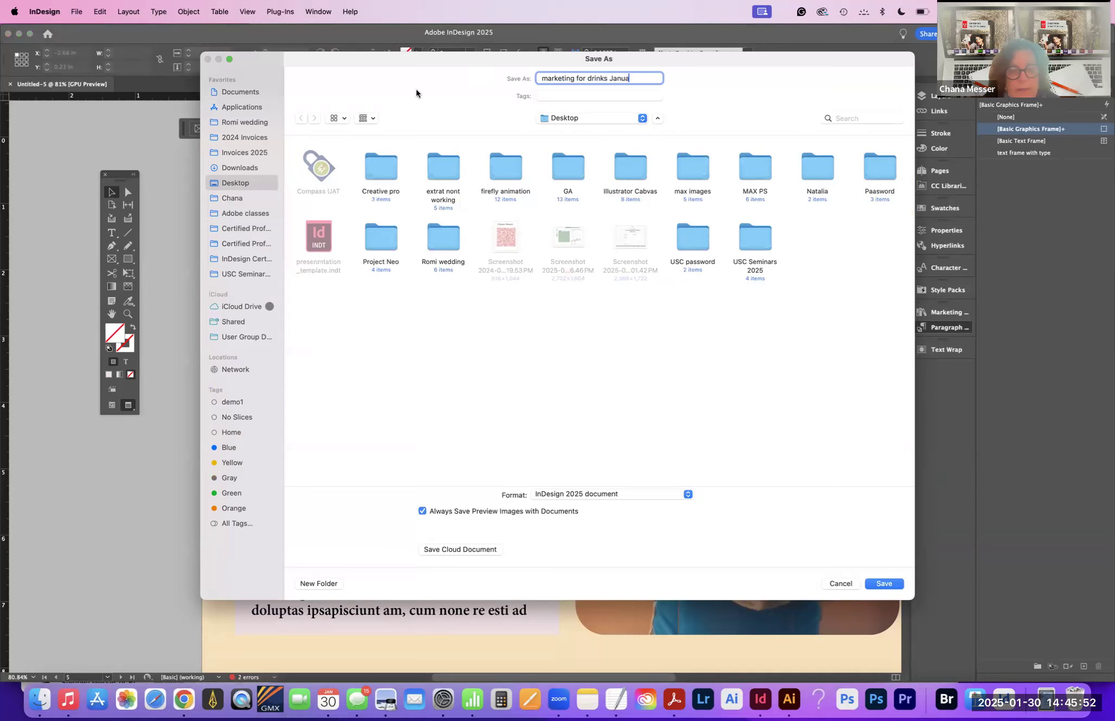
text(ry 2025)
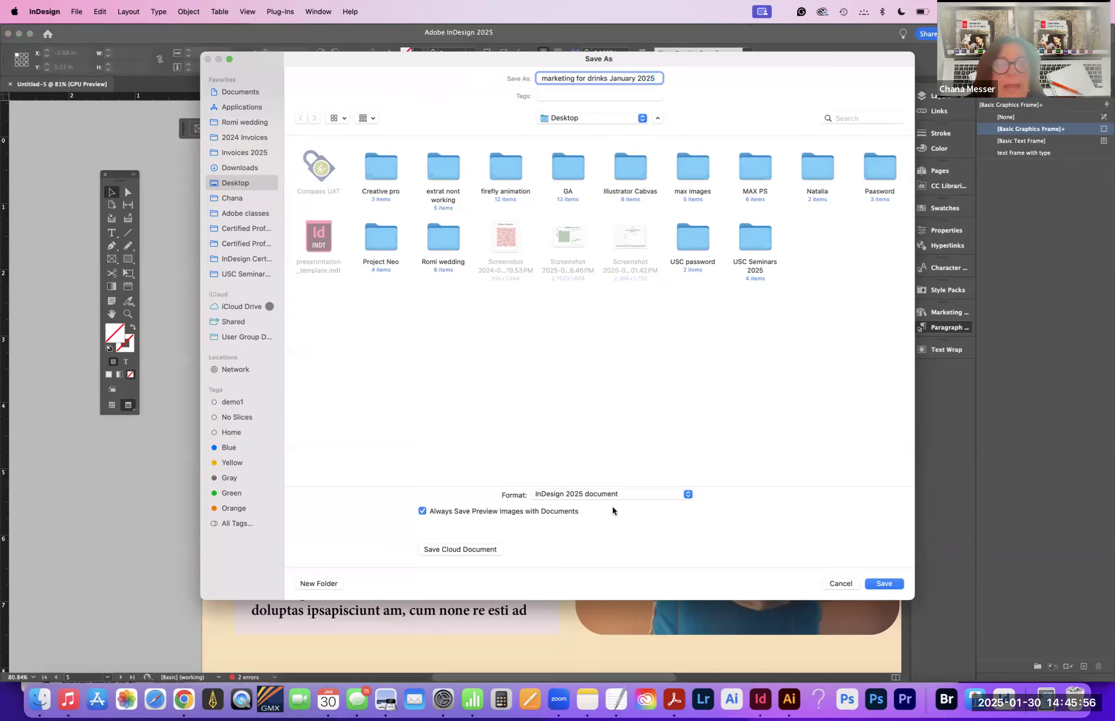
click(870, 579)
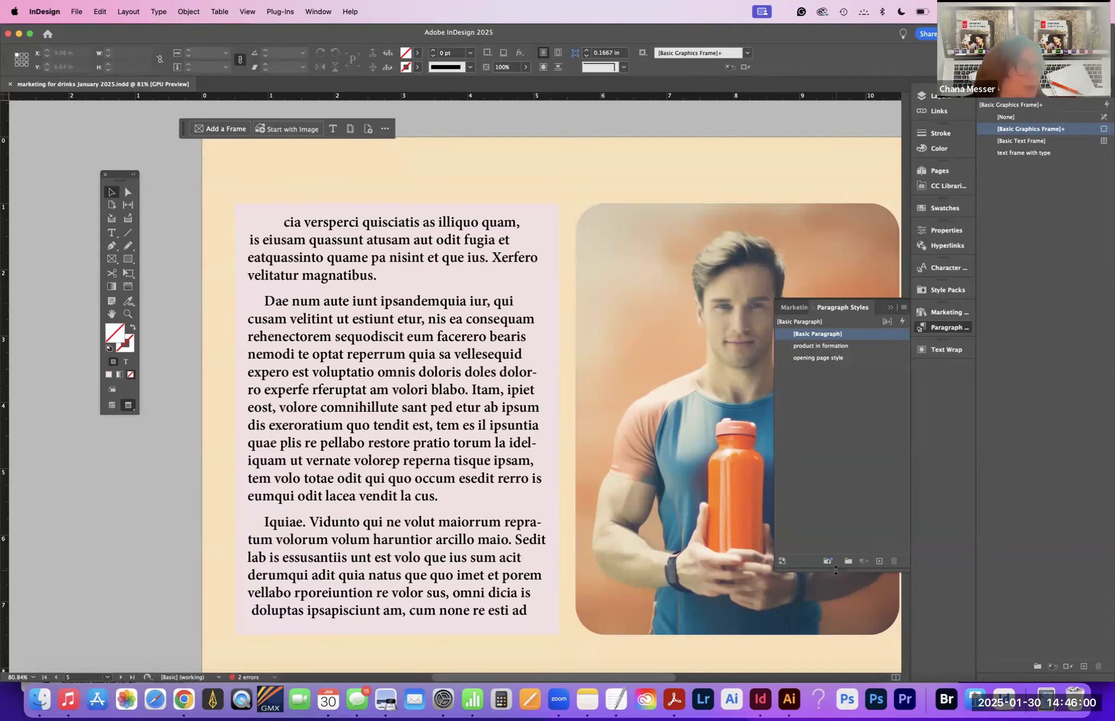
Step: View the document in Presentation mode, page through its slides, and return to the normal workspace
click(128, 405)
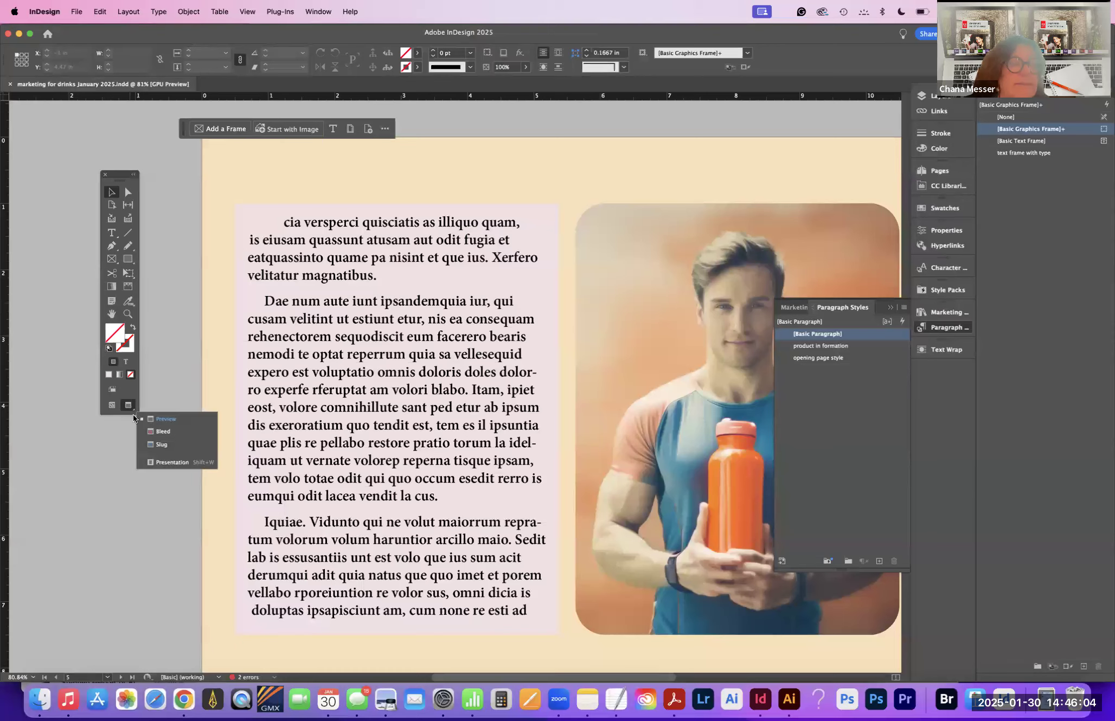
click(149, 462)
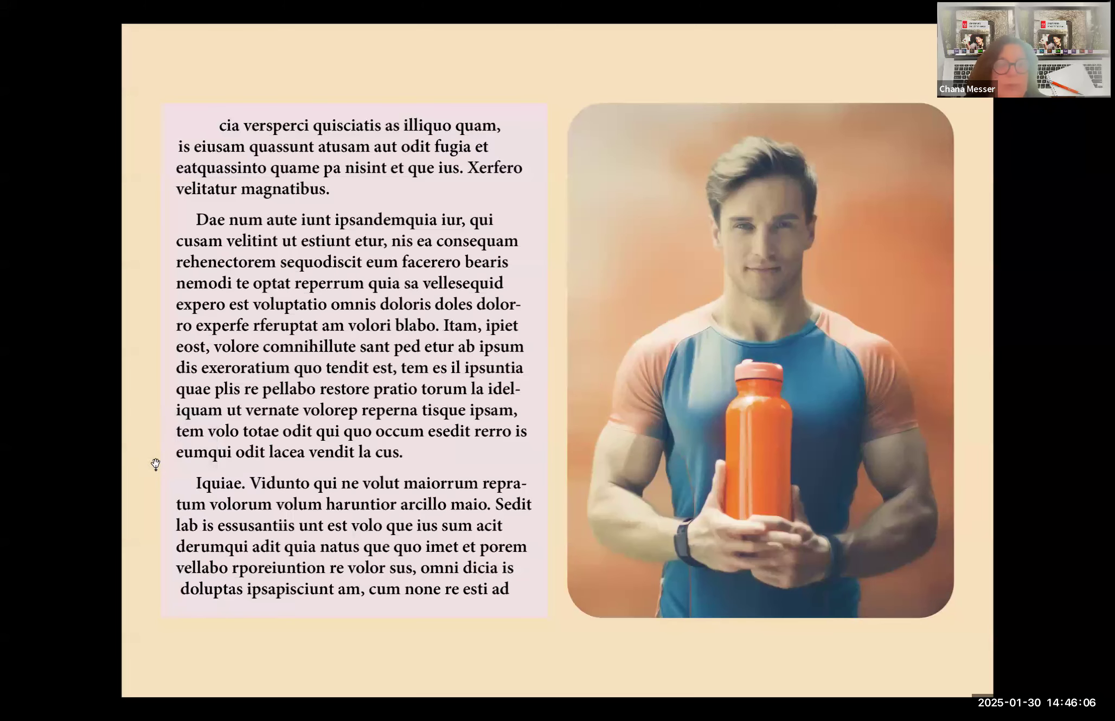
click(156, 464)
click(156, 465)
click(155, 464)
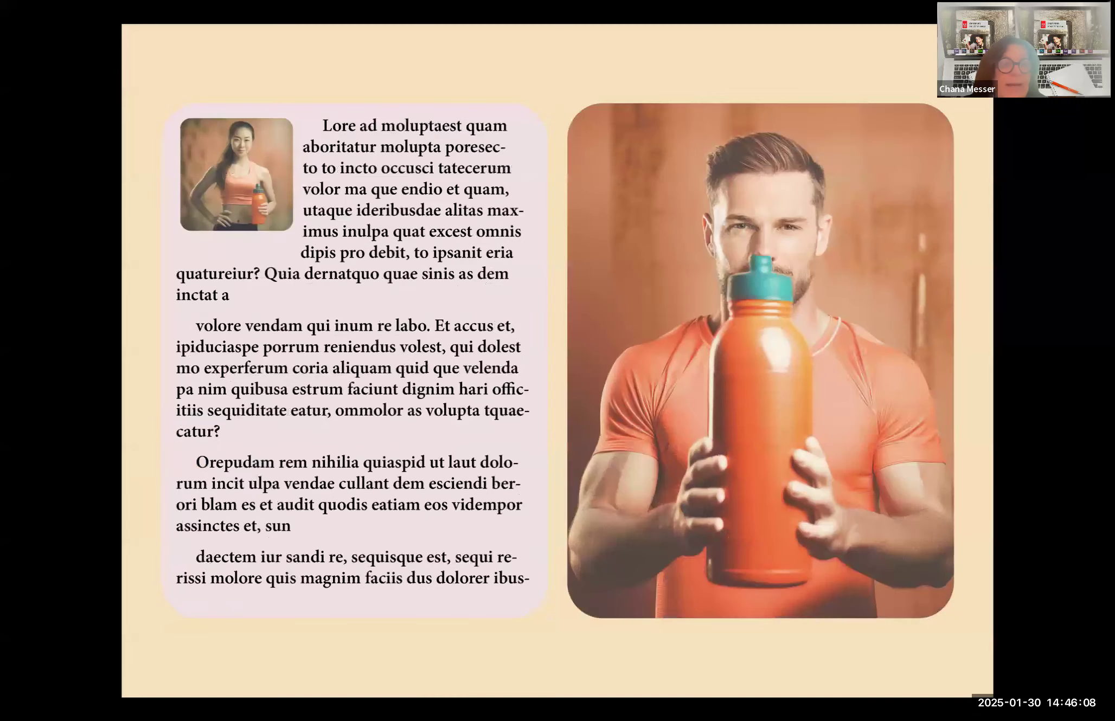
key(Right)
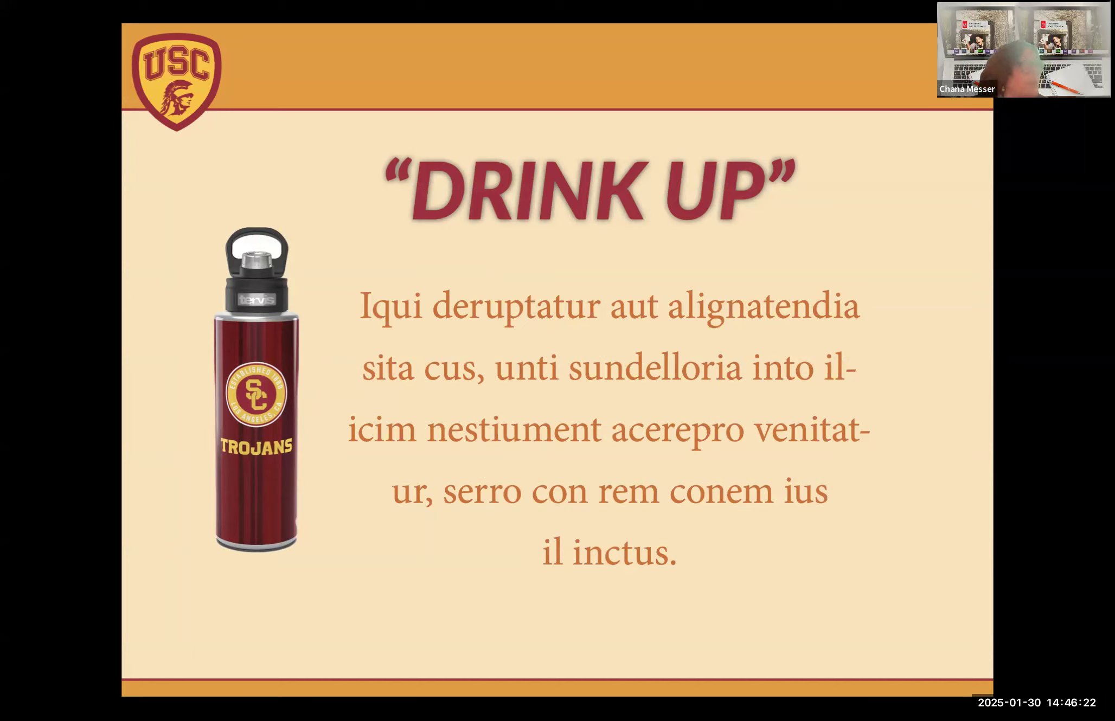
click(78, 399)
key(Escape)
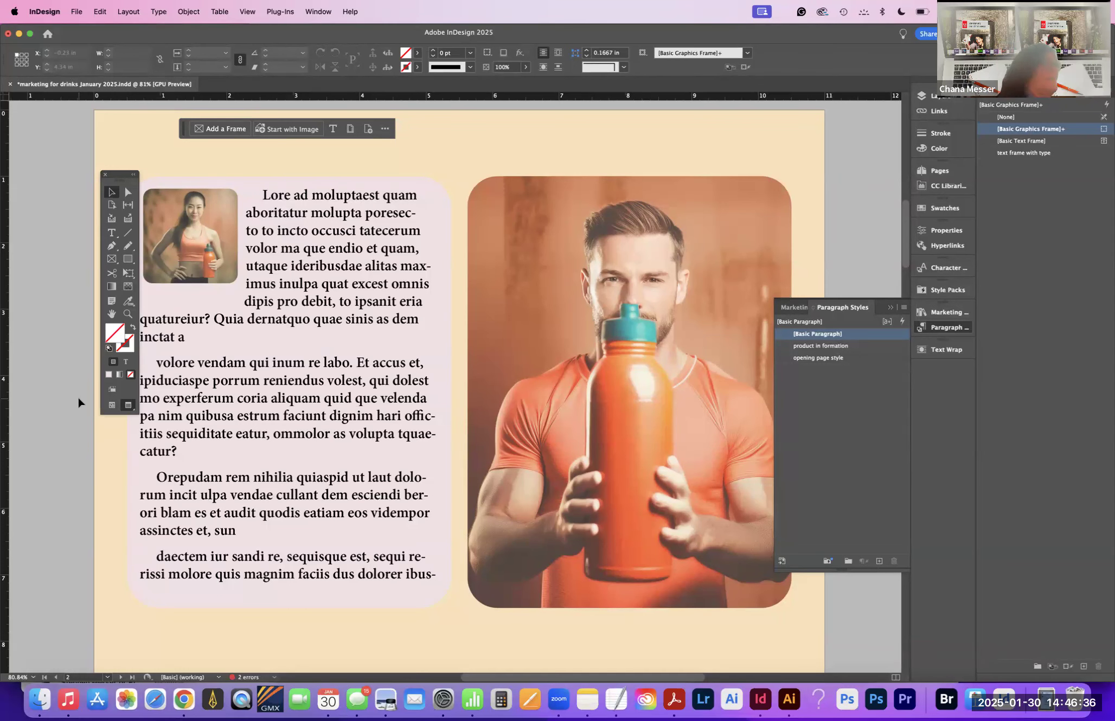
Step: Save the publication and package it with fonts, linked graphics and a print PDF in the USC Seminars 2025 folder, accepting the warnings
scroll(83, 388, down, 3)
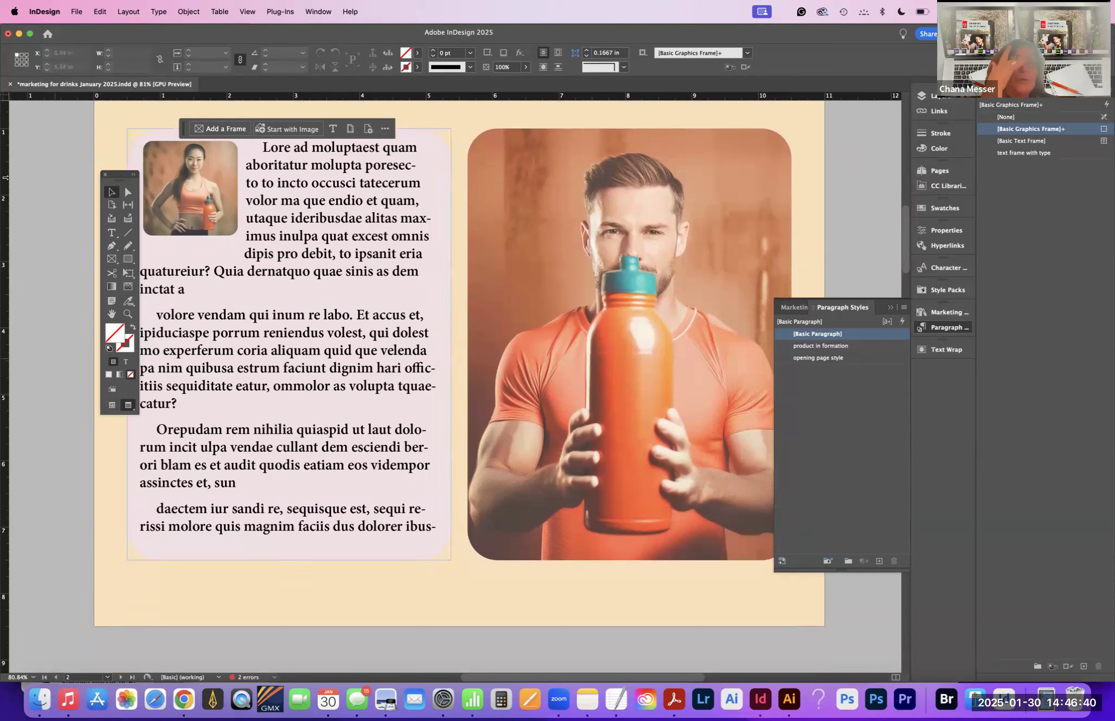
click(74, 12)
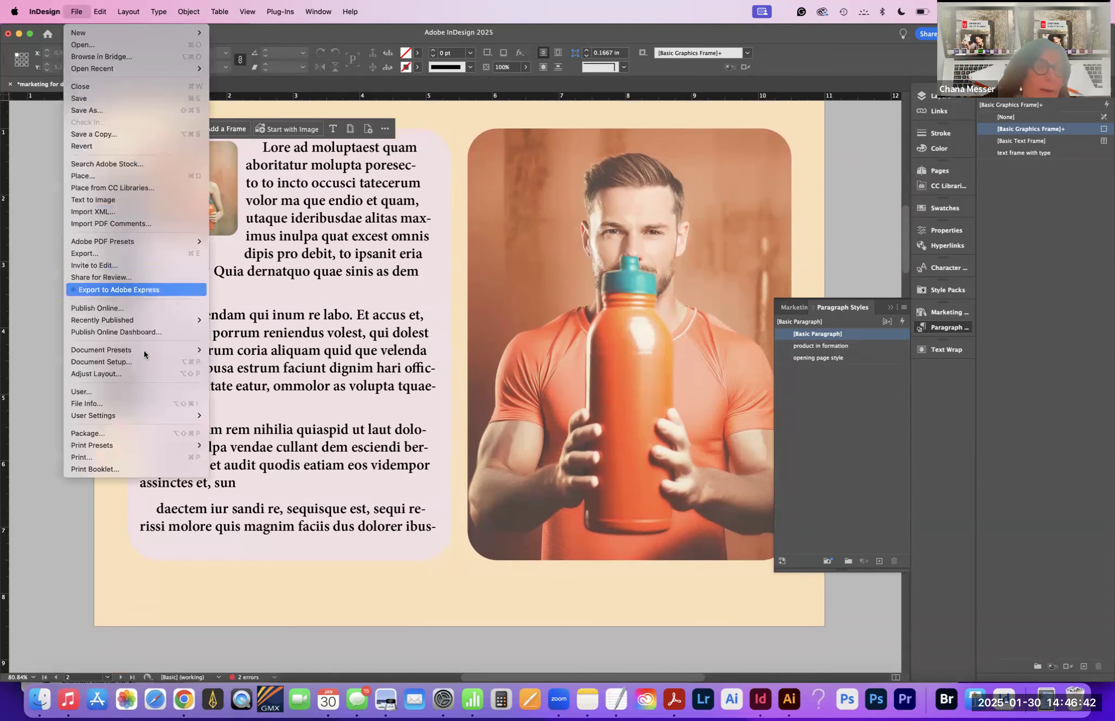
click(136, 434)
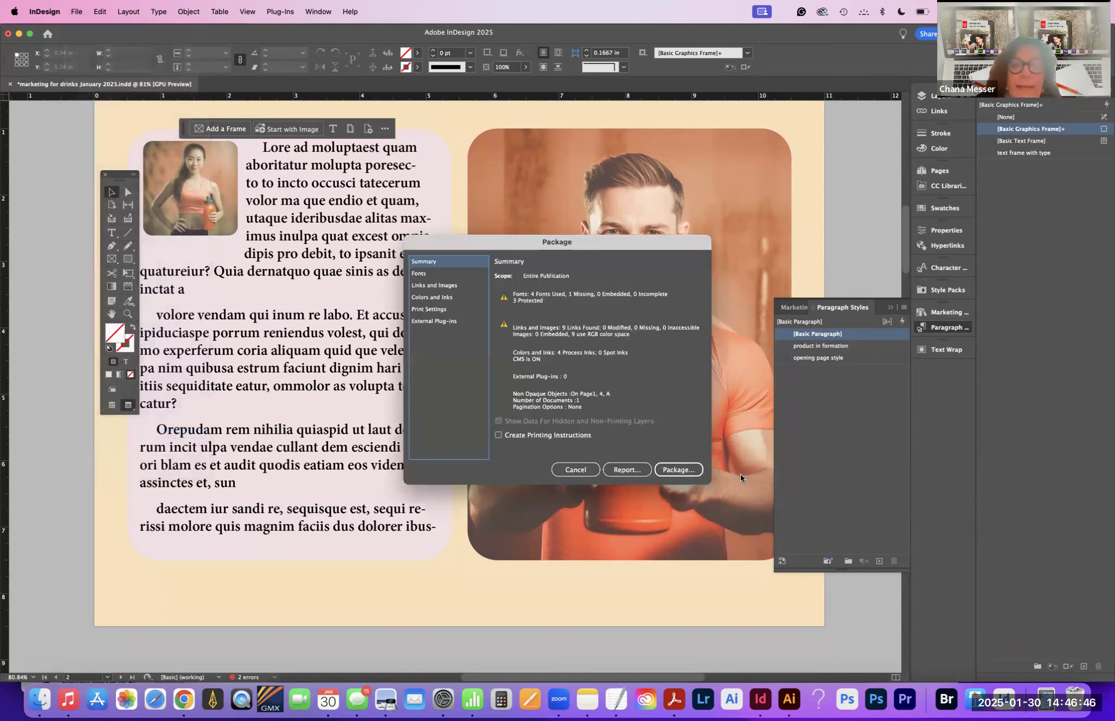
click(666, 470)
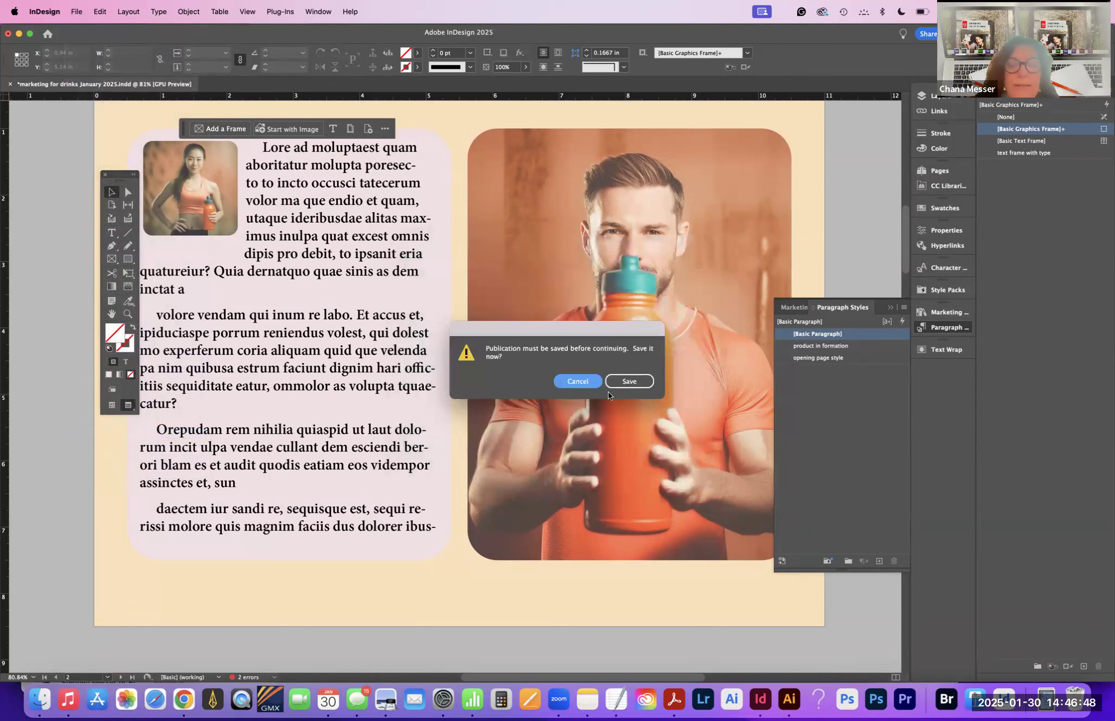
click(623, 382)
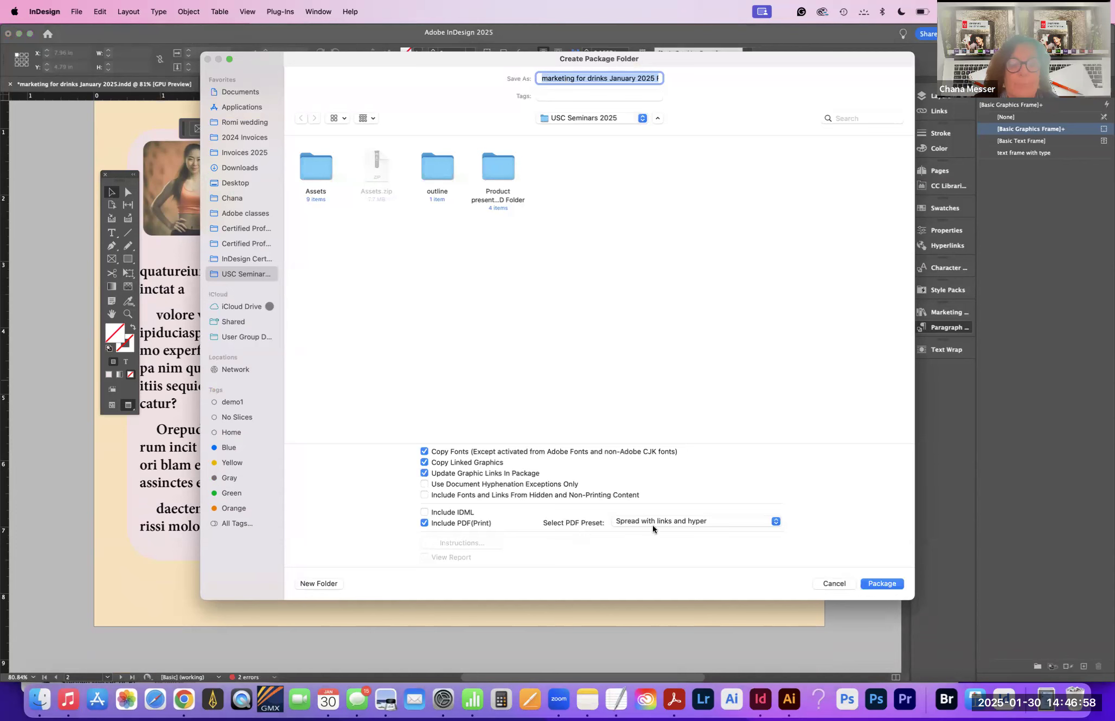
click(886, 583)
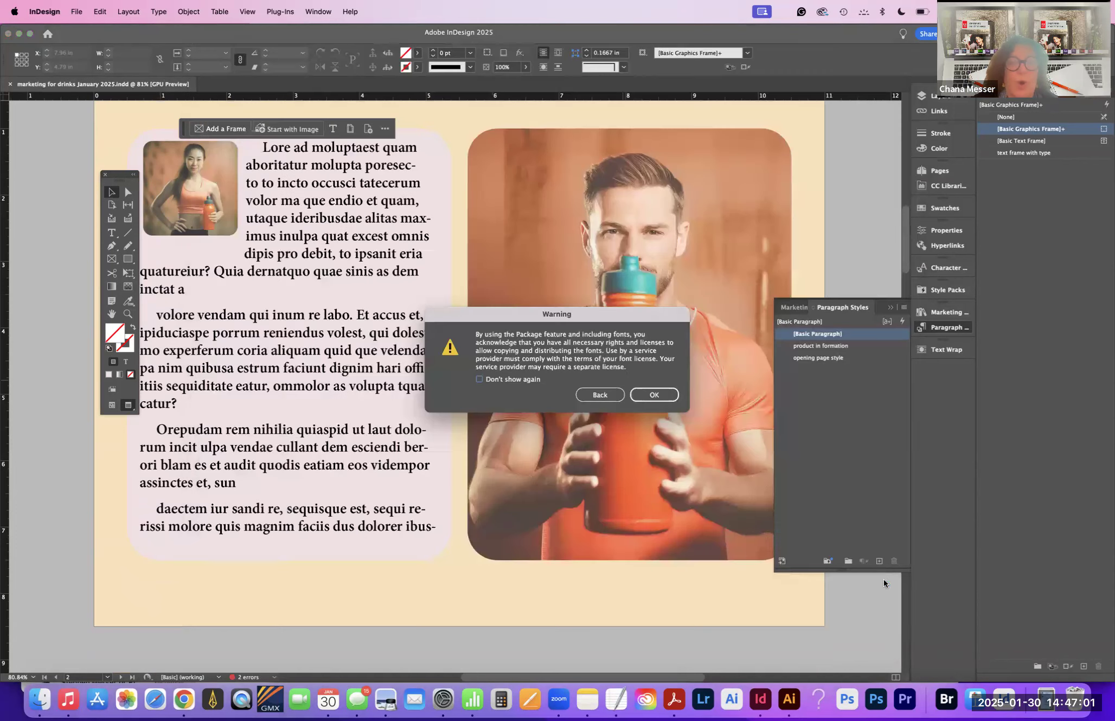
click(651, 395)
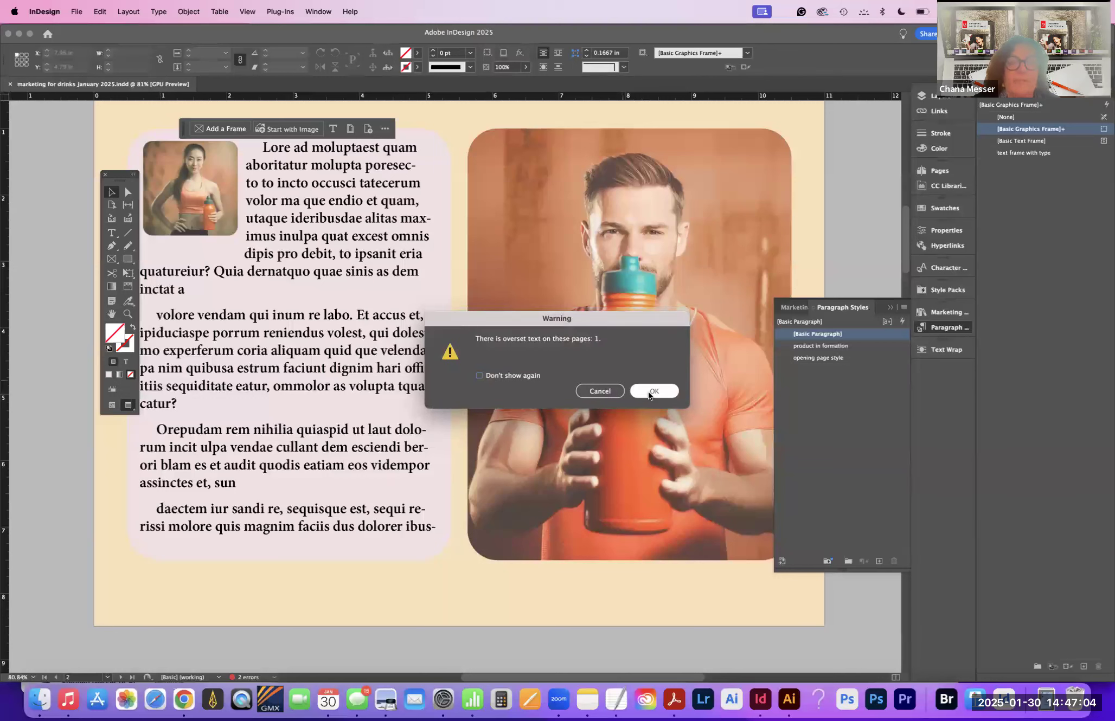
click(648, 391)
click(647, 313)
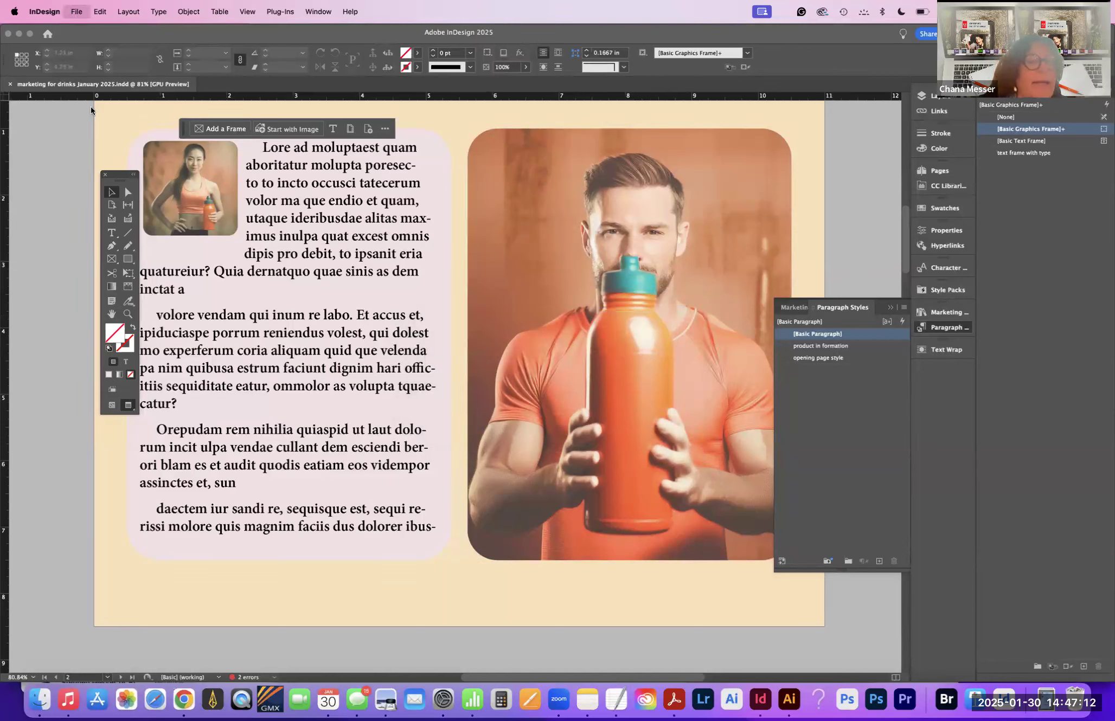
Step: Set up a new Publish Online document with the description "please look at the design before placing images"
click(76, 10)
click(122, 304)
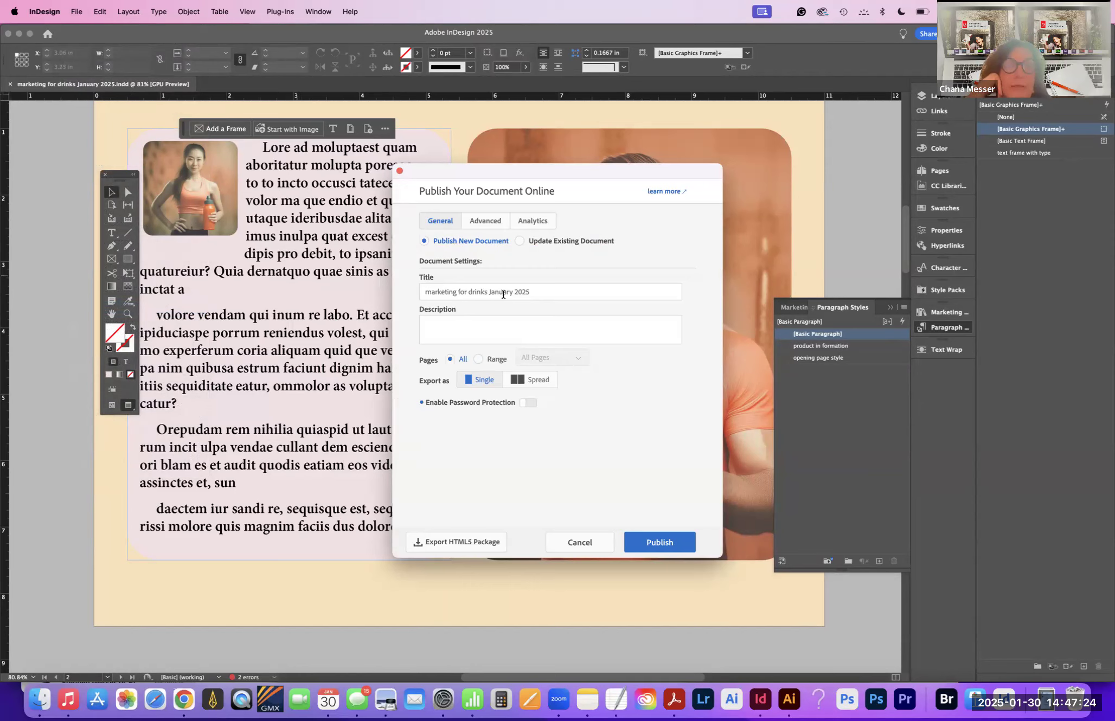
click(444, 324)
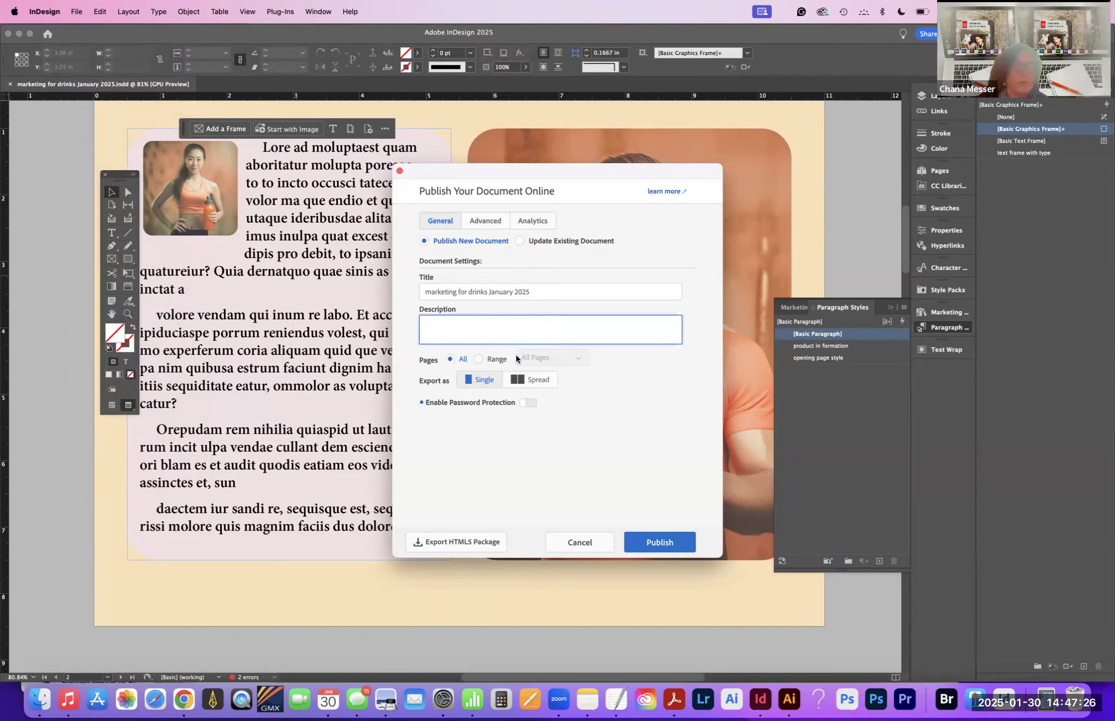
text(p)
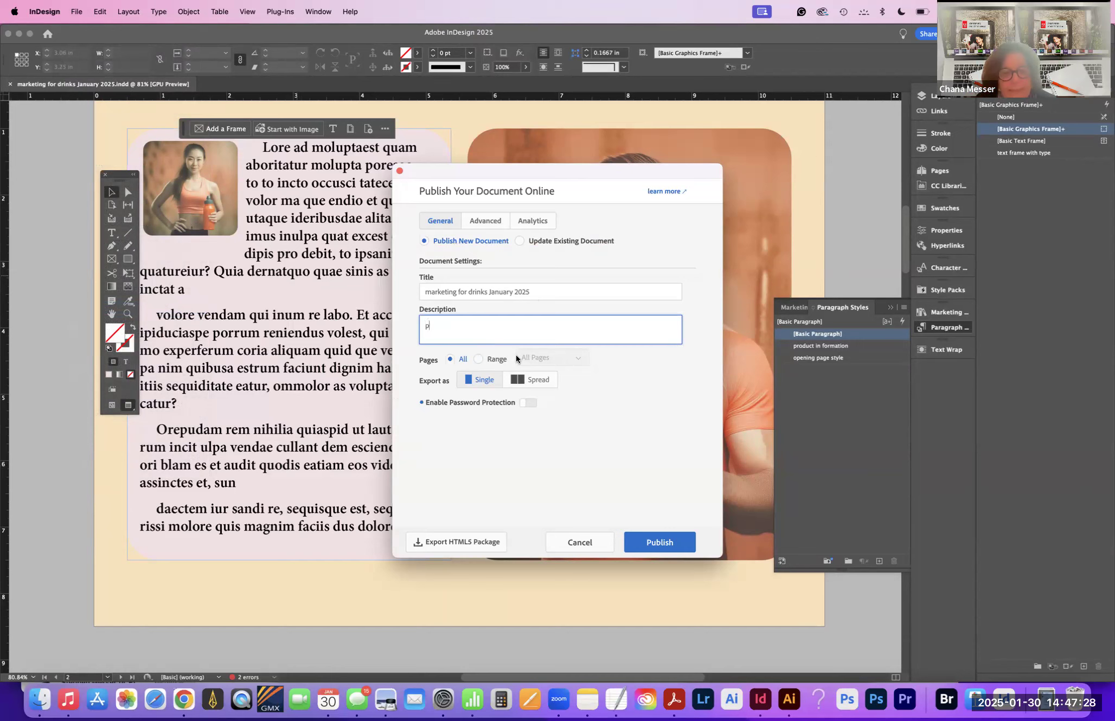
text(lease look at the d)
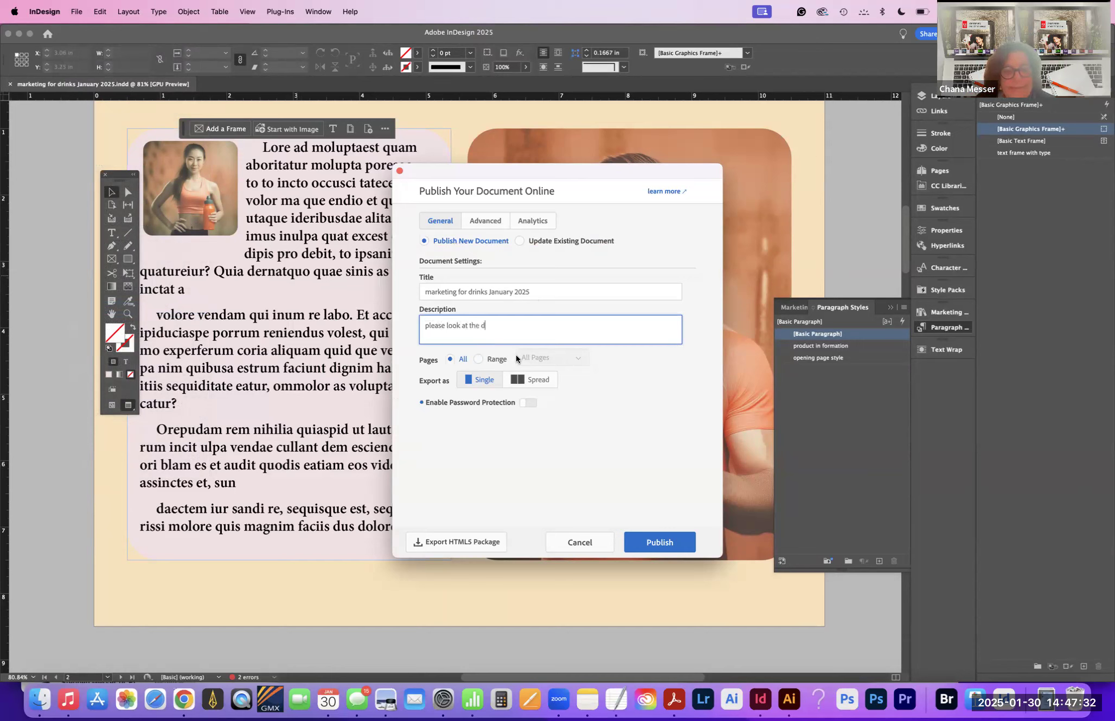
text(esign before placing images)
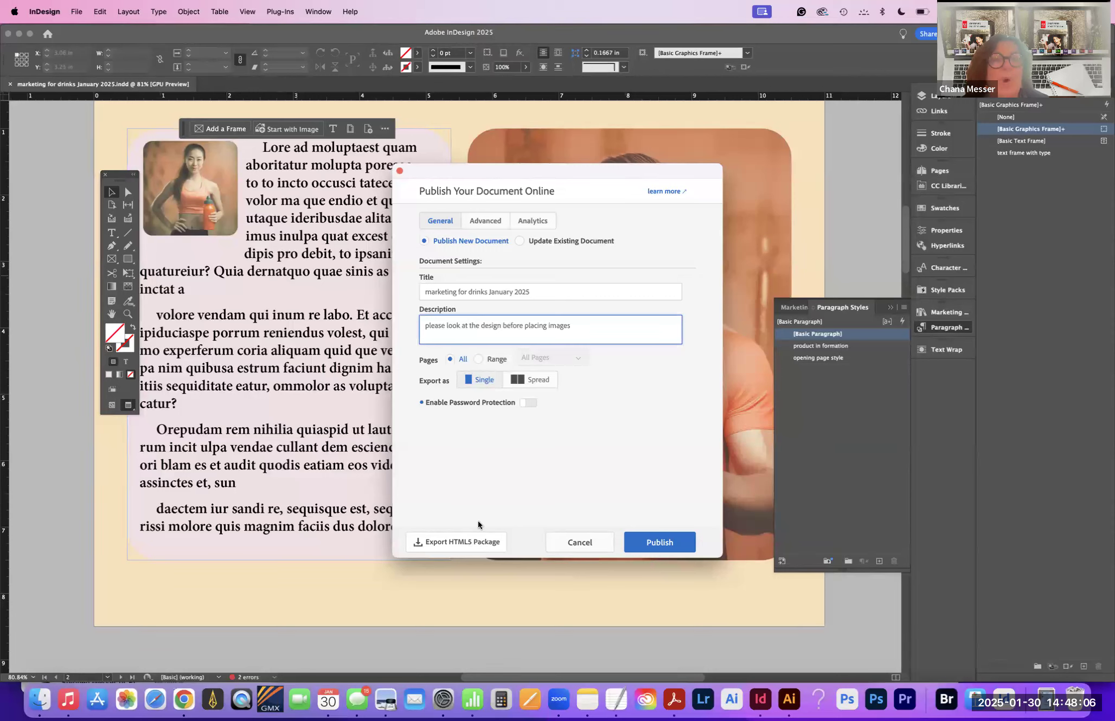
Step: Publish the document online with viewers allowed to download it as a PDF, and copy its sharing link
click(486, 221)
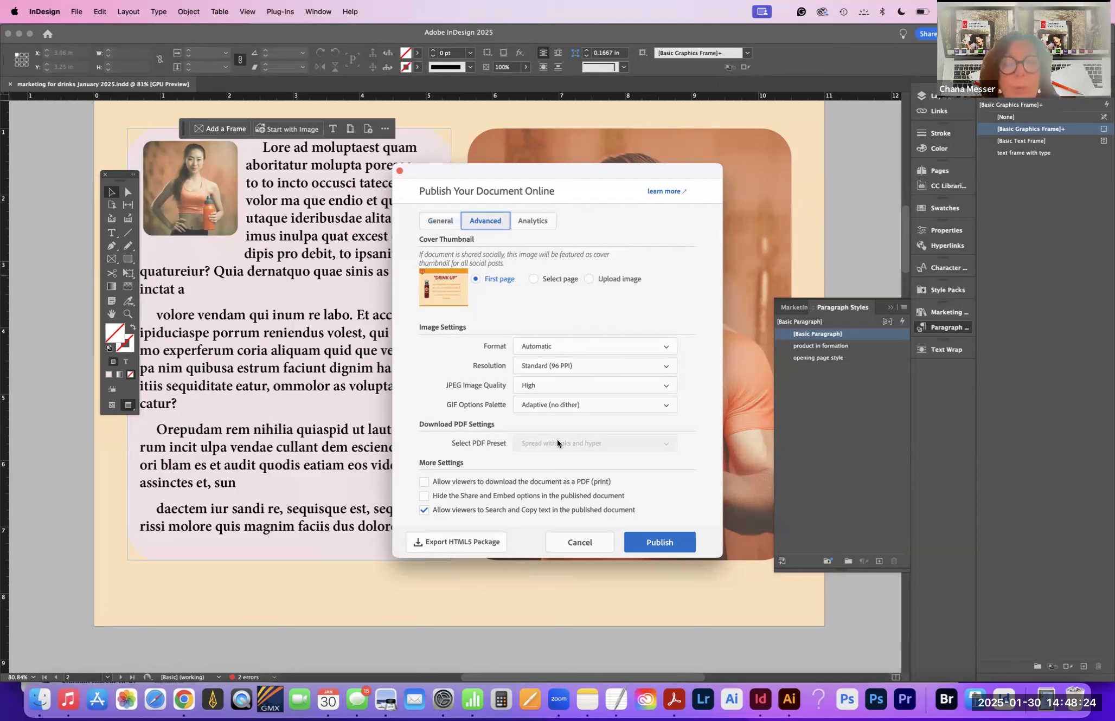
click(424, 482)
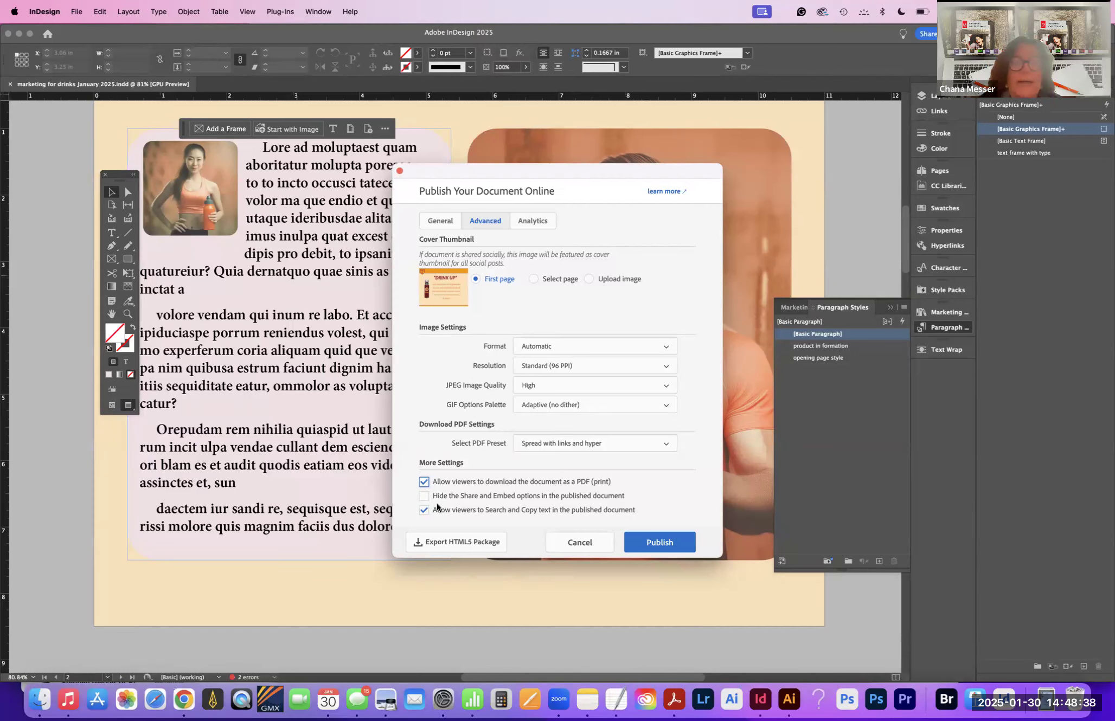
click(671, 543)
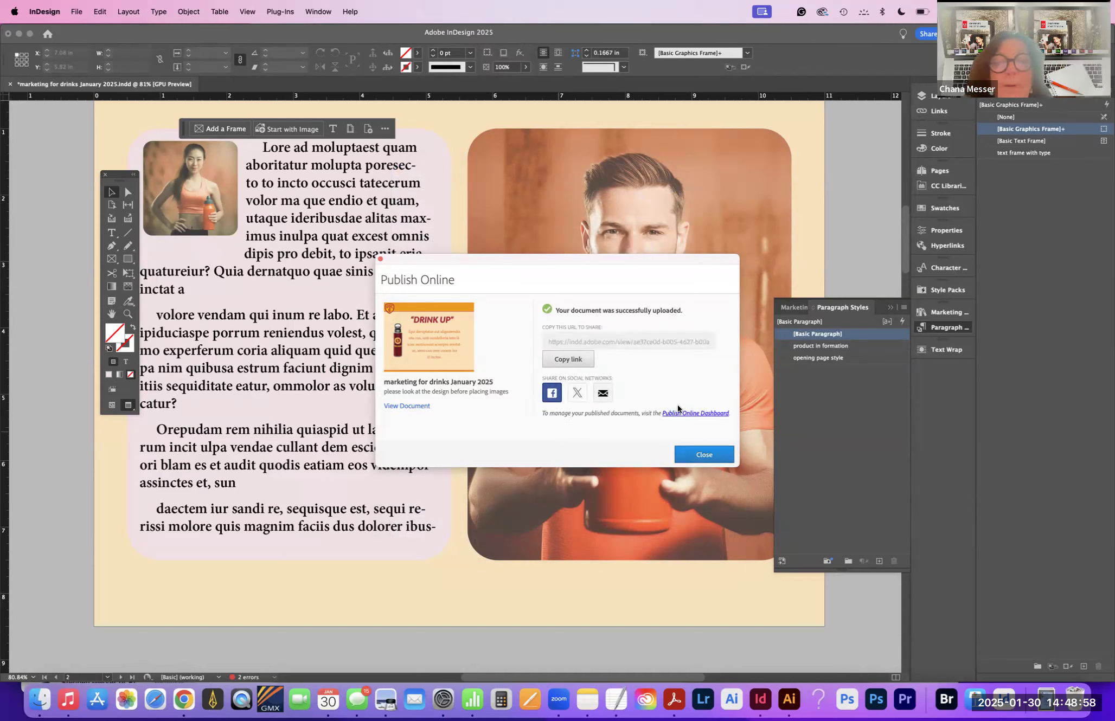
click(568, 359)
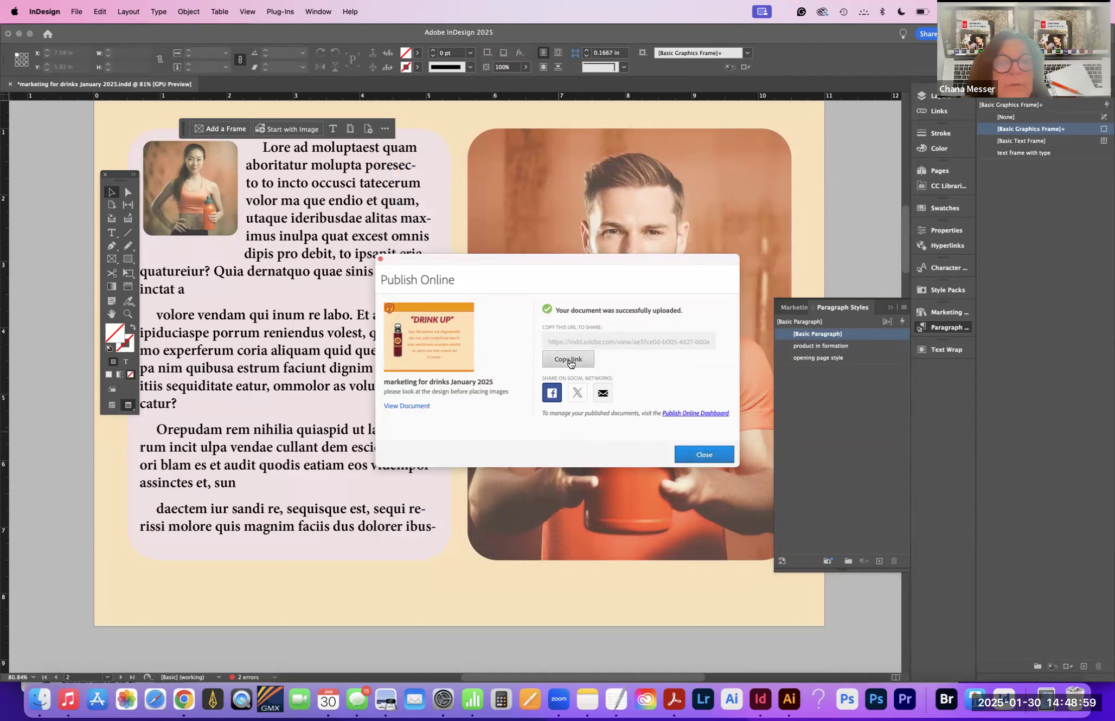
click(423, 406)
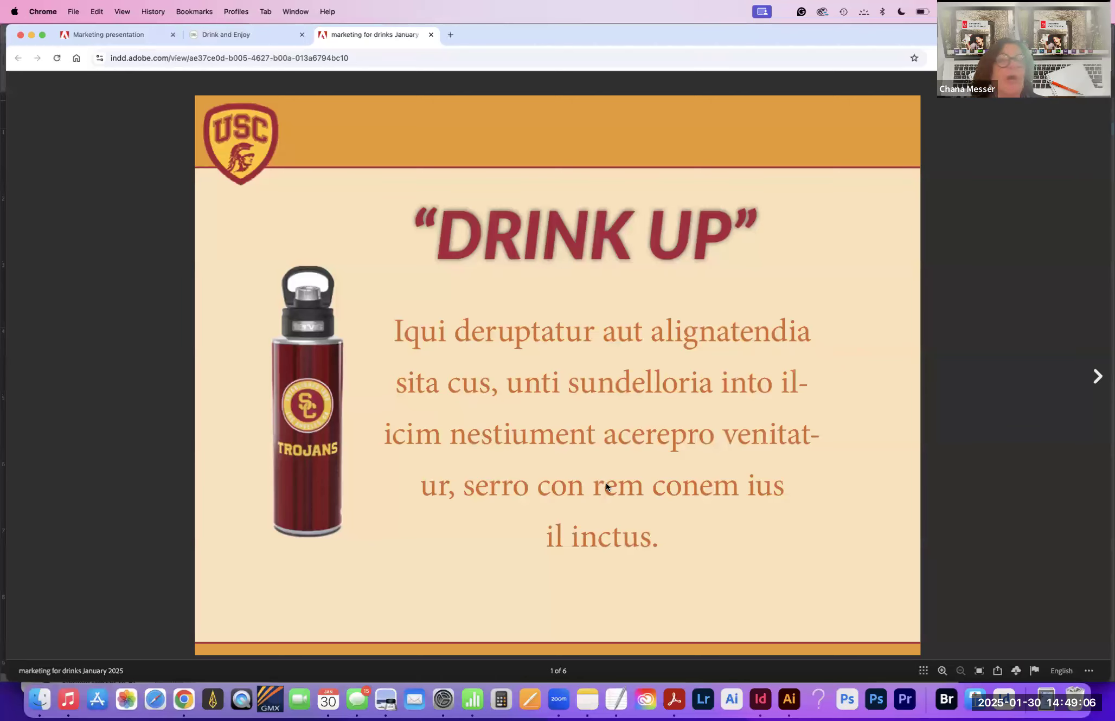
click(1096, 378)
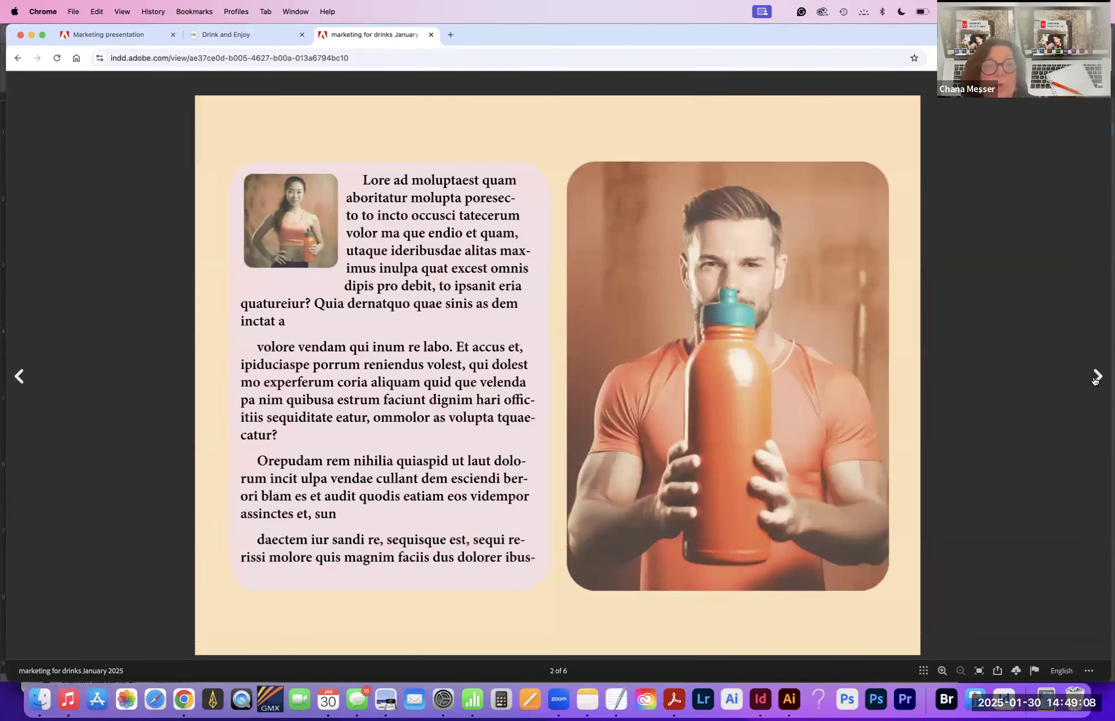
click(1095, 378)
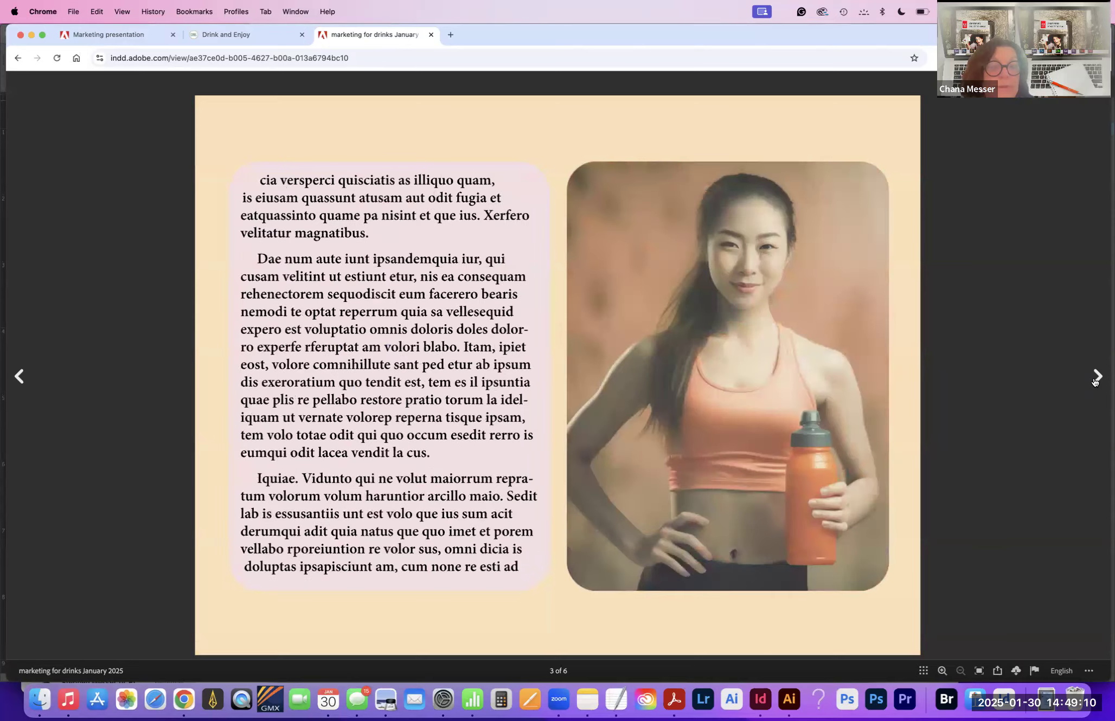
click(1096, 379)
click(1096, 379)
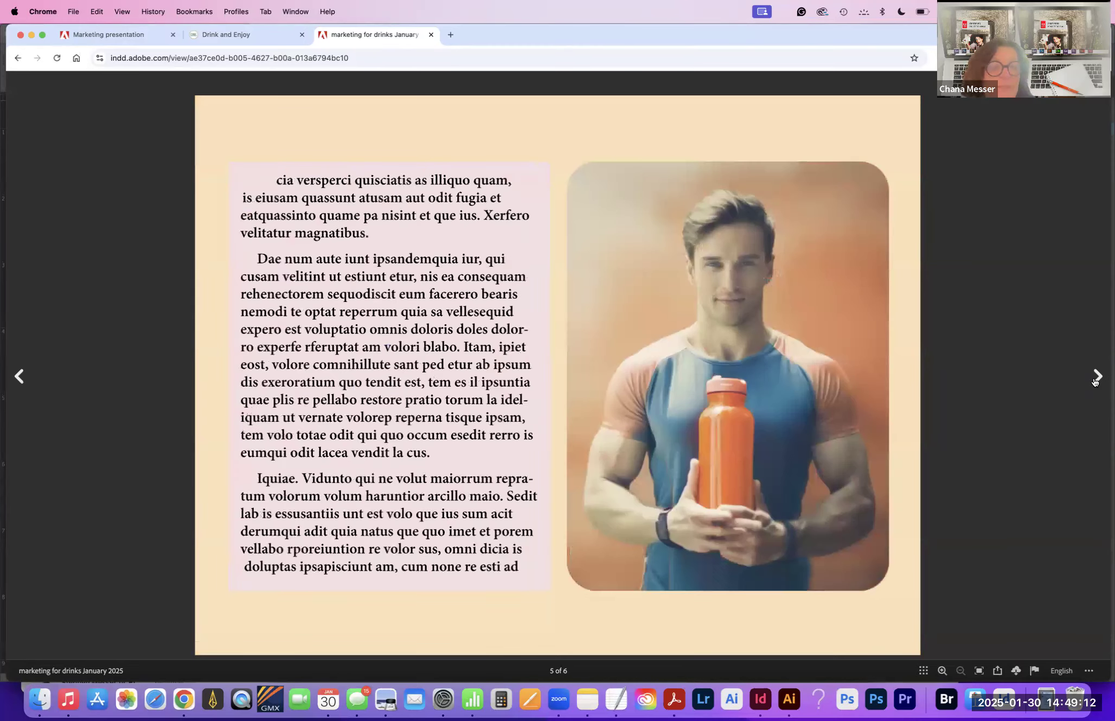
click(1096, 379)
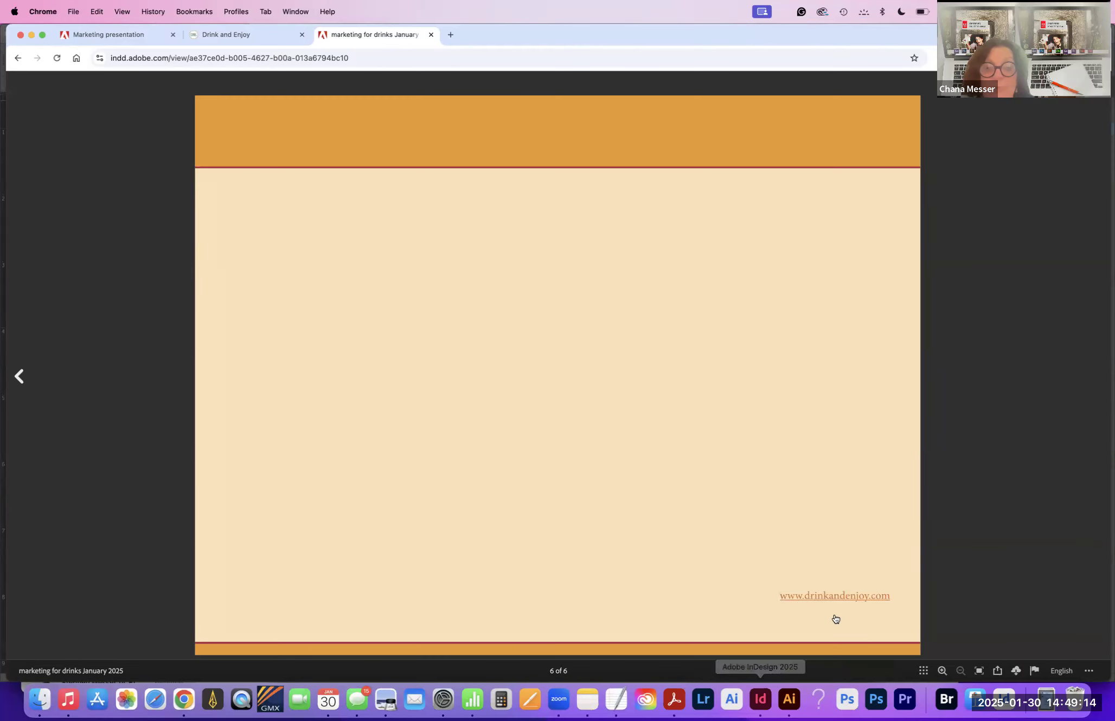
click(839, 596)
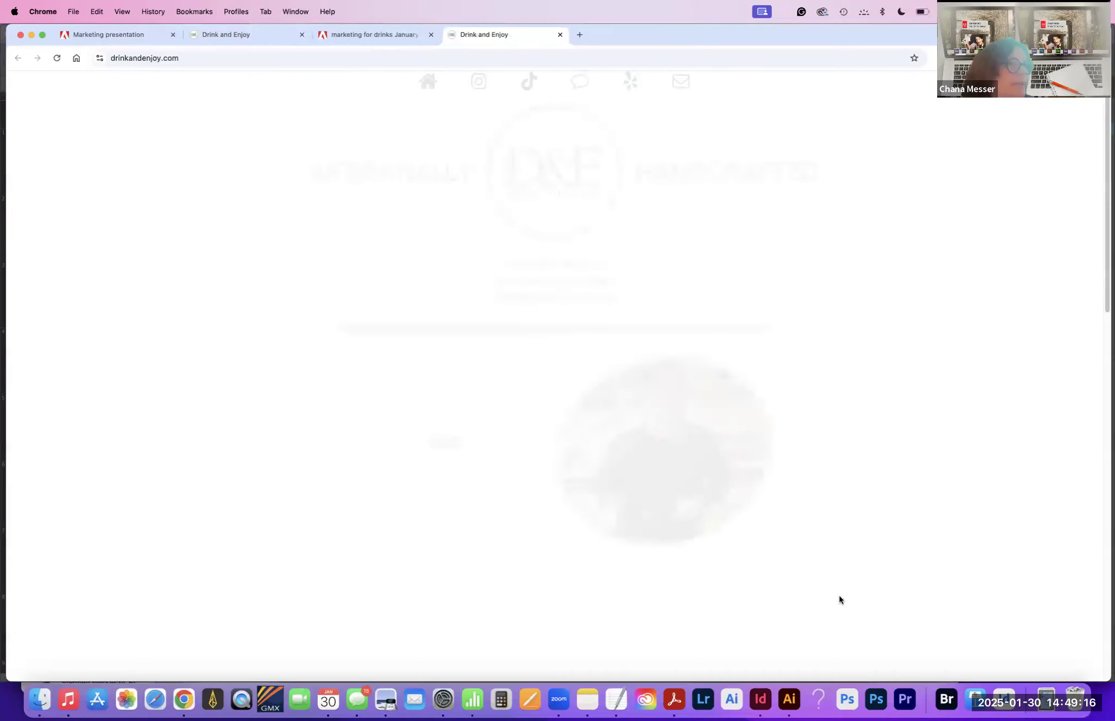
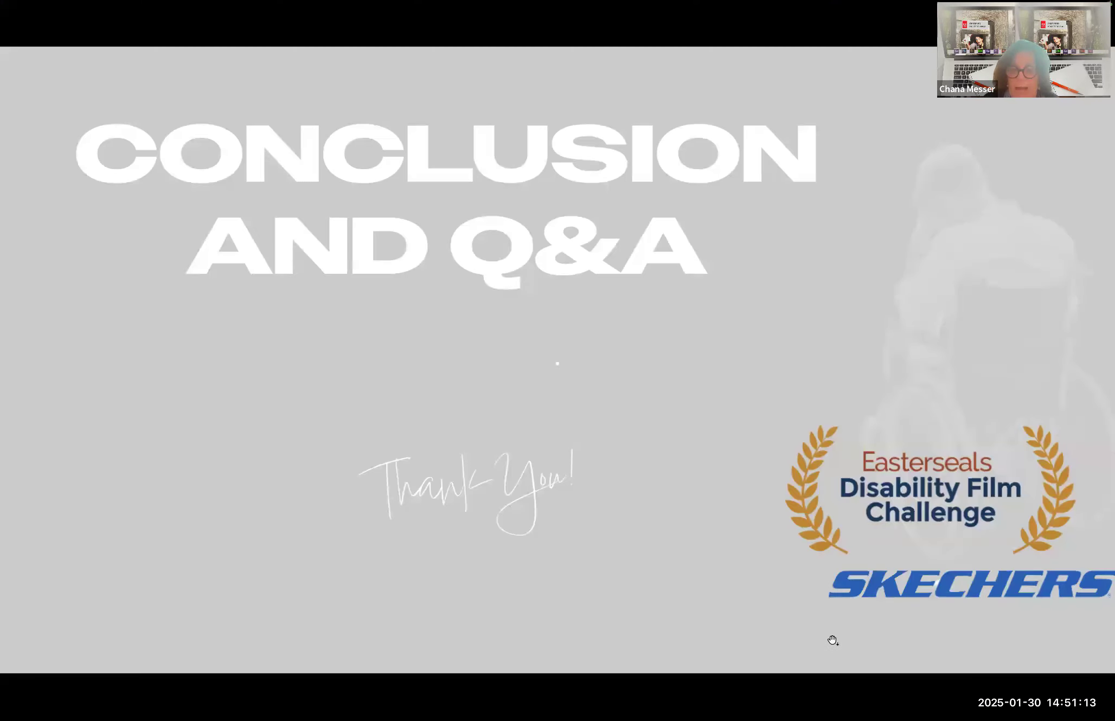
Step: Go back through the PDF presentation from the closing slide to the Project Proposal cover, and start viewing its slides
scroll(832, 641, up, 5)
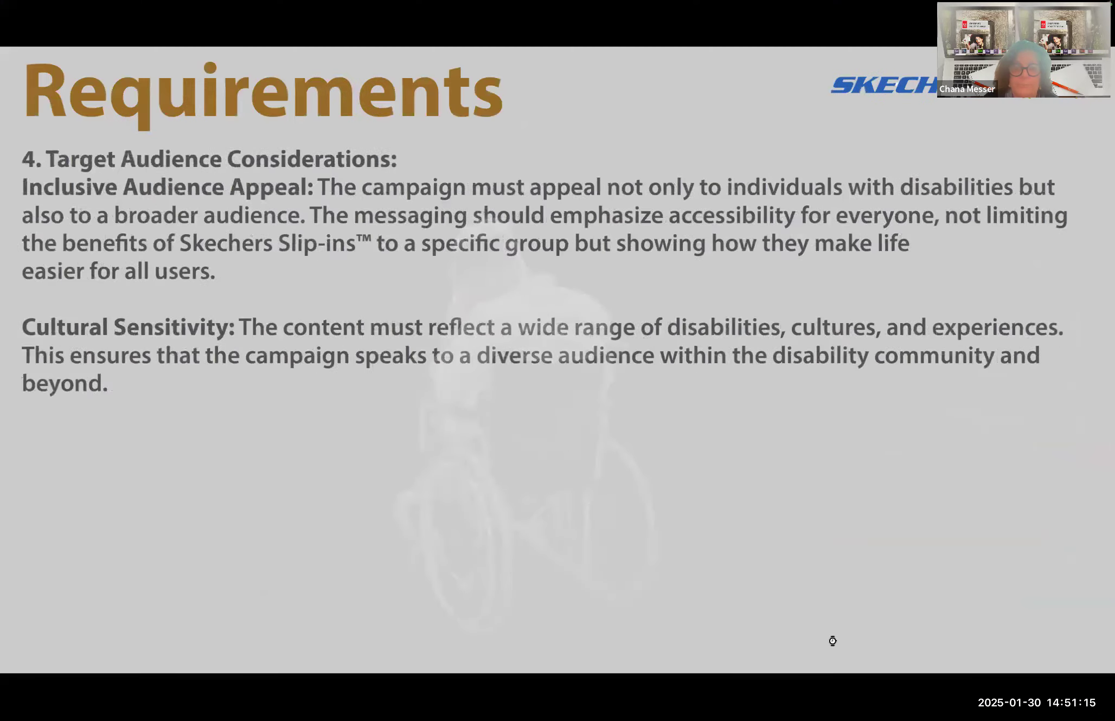
scroll(833, 641, up, 4)
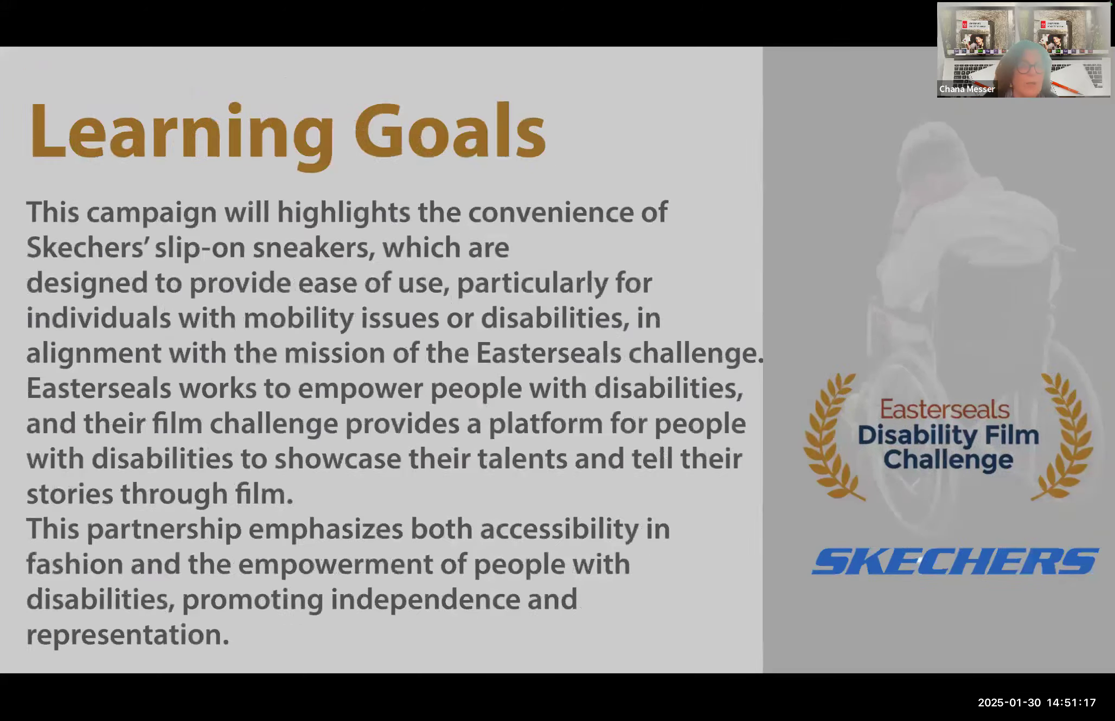
scroll(833, 641, up, 1)
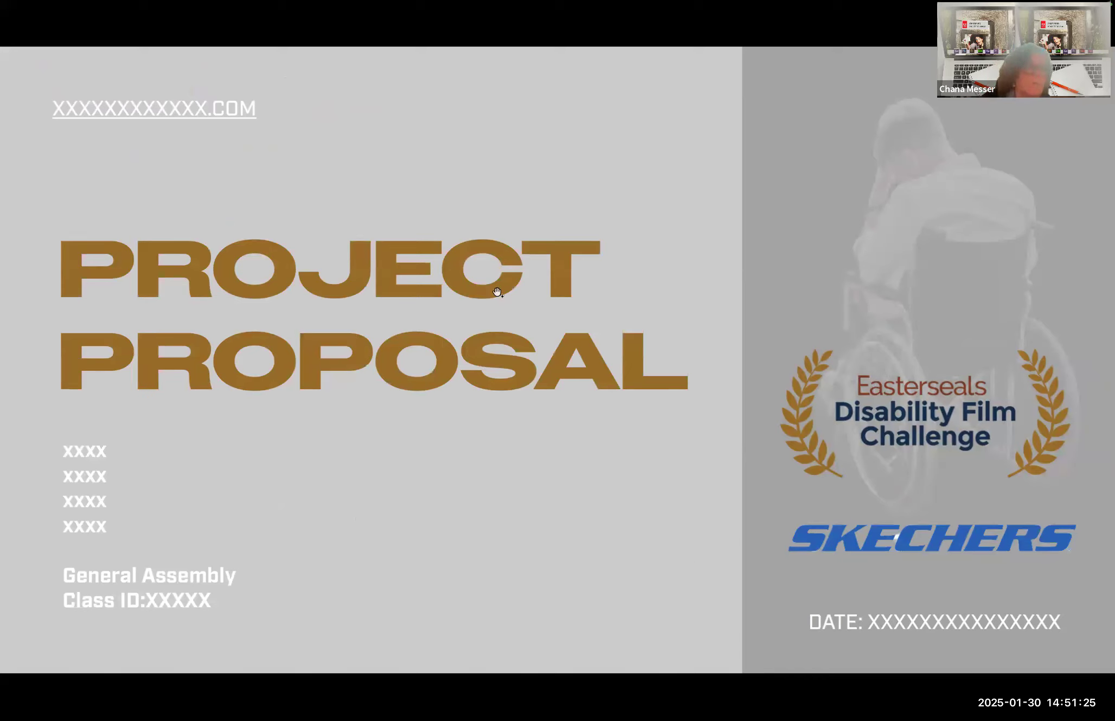
click(208, 609)
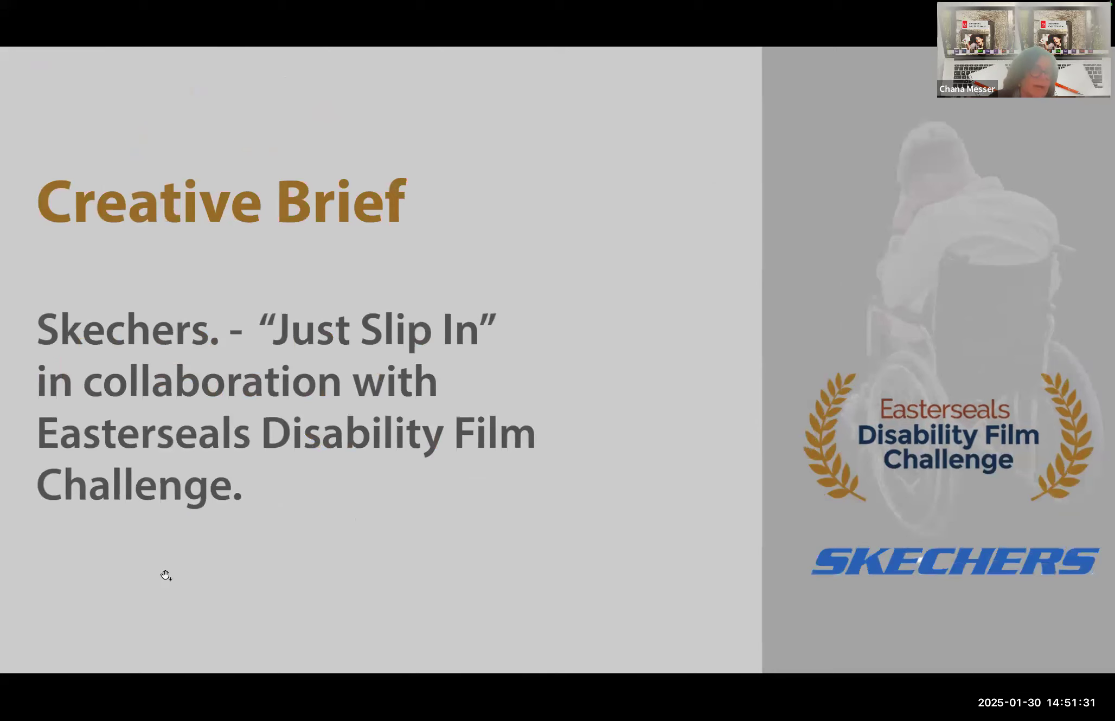
Step: View the presentation's slides from Creative Brief through The Challenge and Requirements to Budget & Resources, and leave full-screen view
click(307, 394)
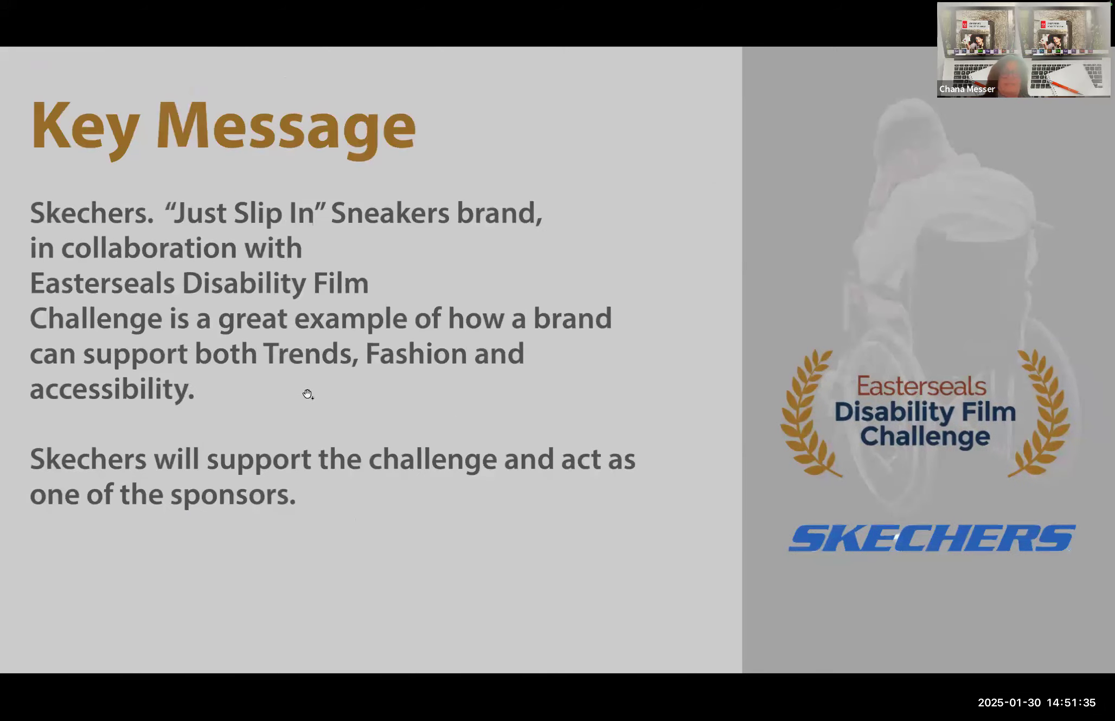
key(Right)
key(Right)
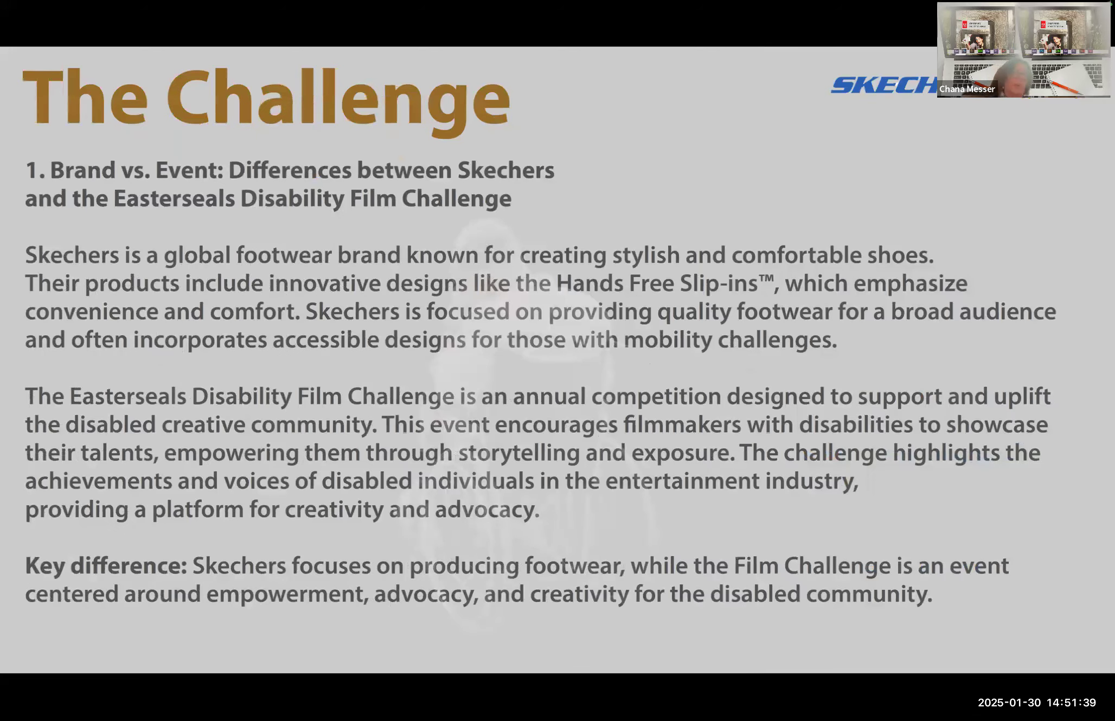
key(Right)
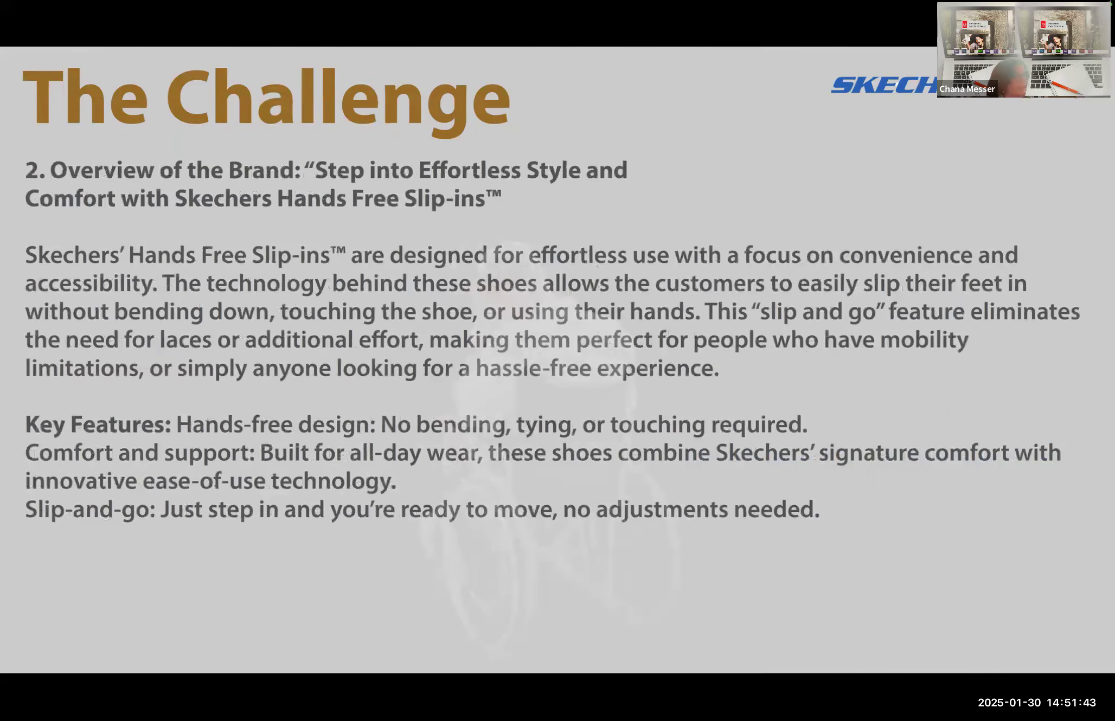
key(Right)
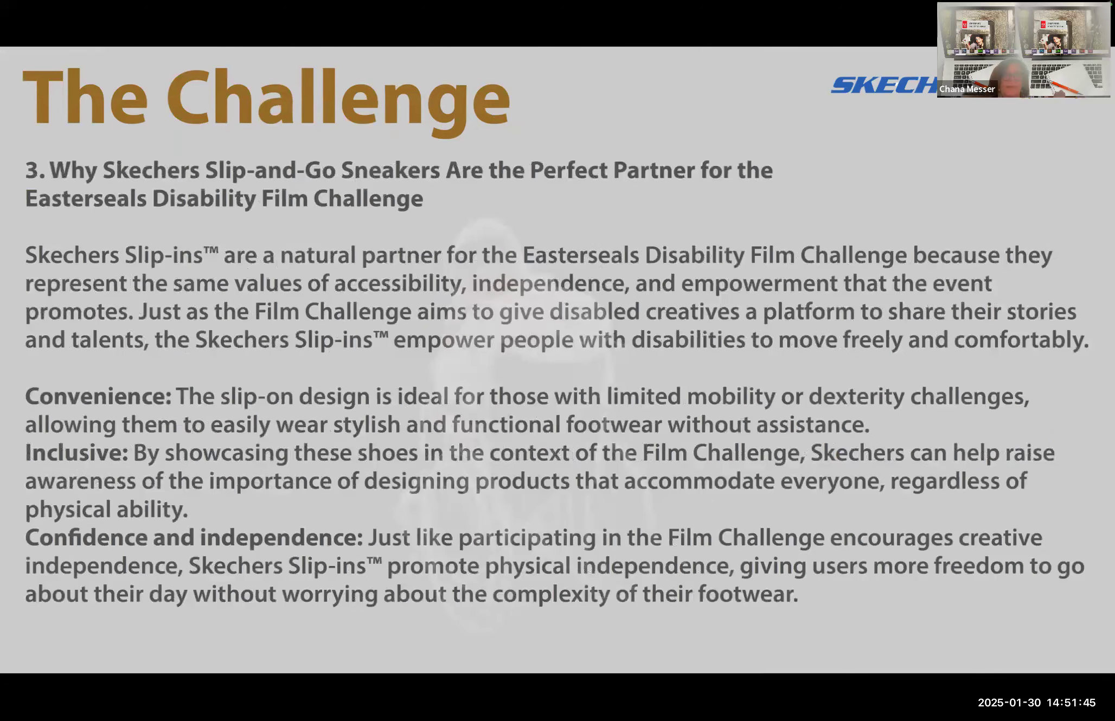
key(Right)
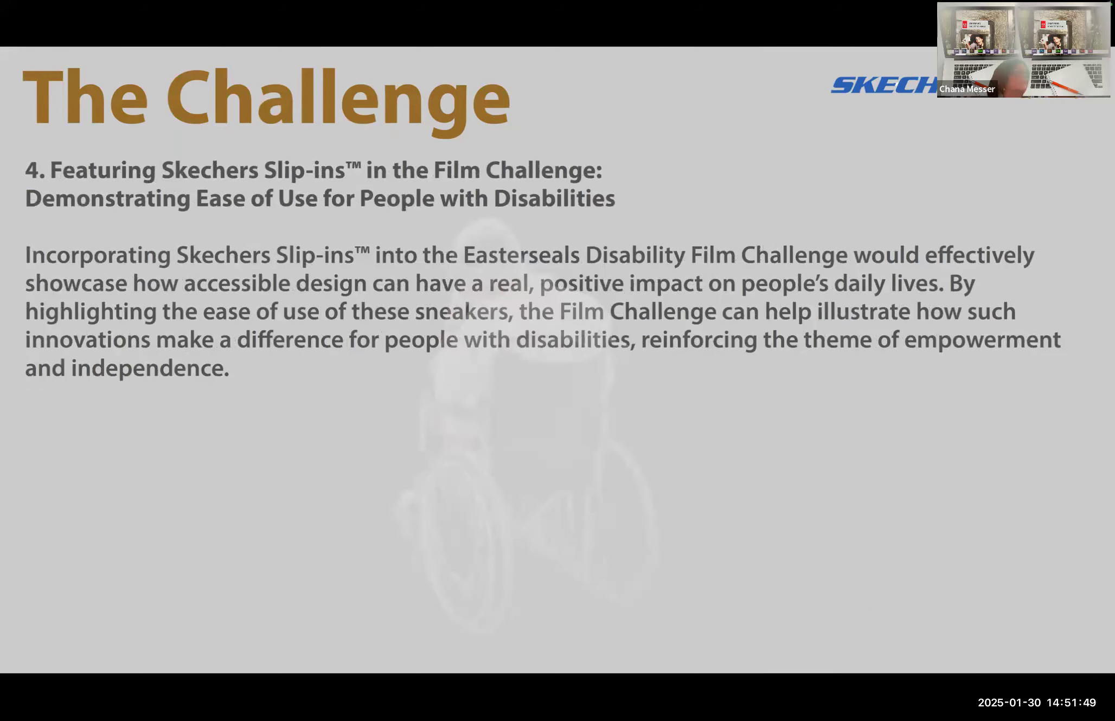
key(Right)
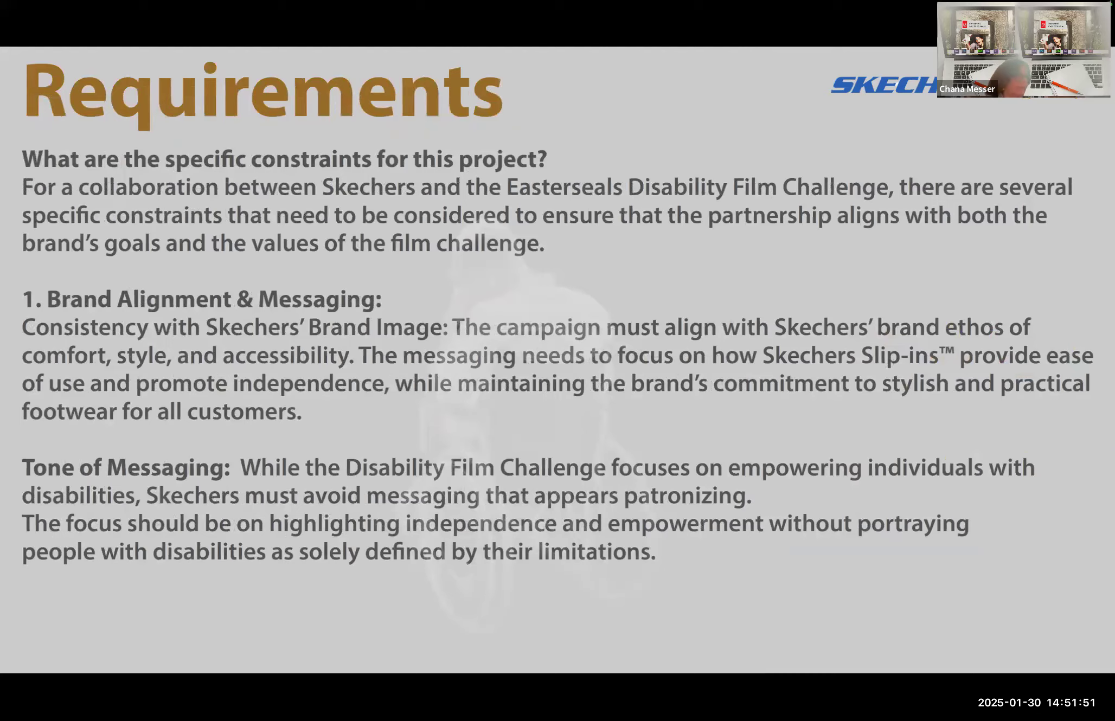
key(Right)
key(Right)
key(Right)
key(Right)
key(Right)
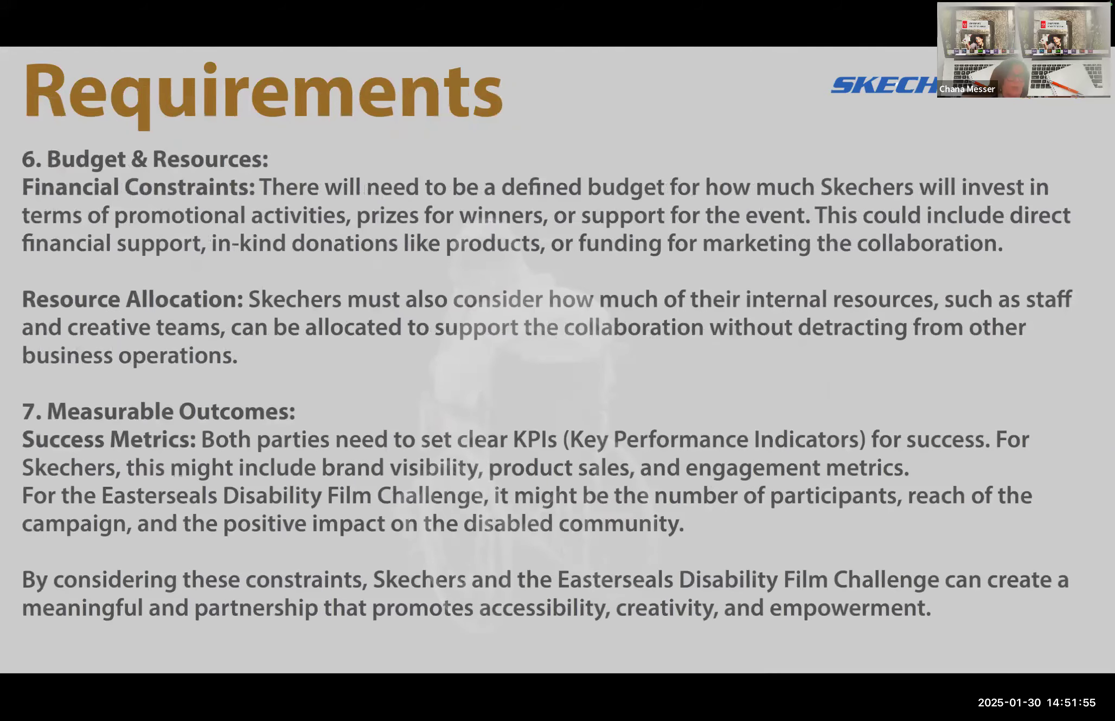
key(Right)
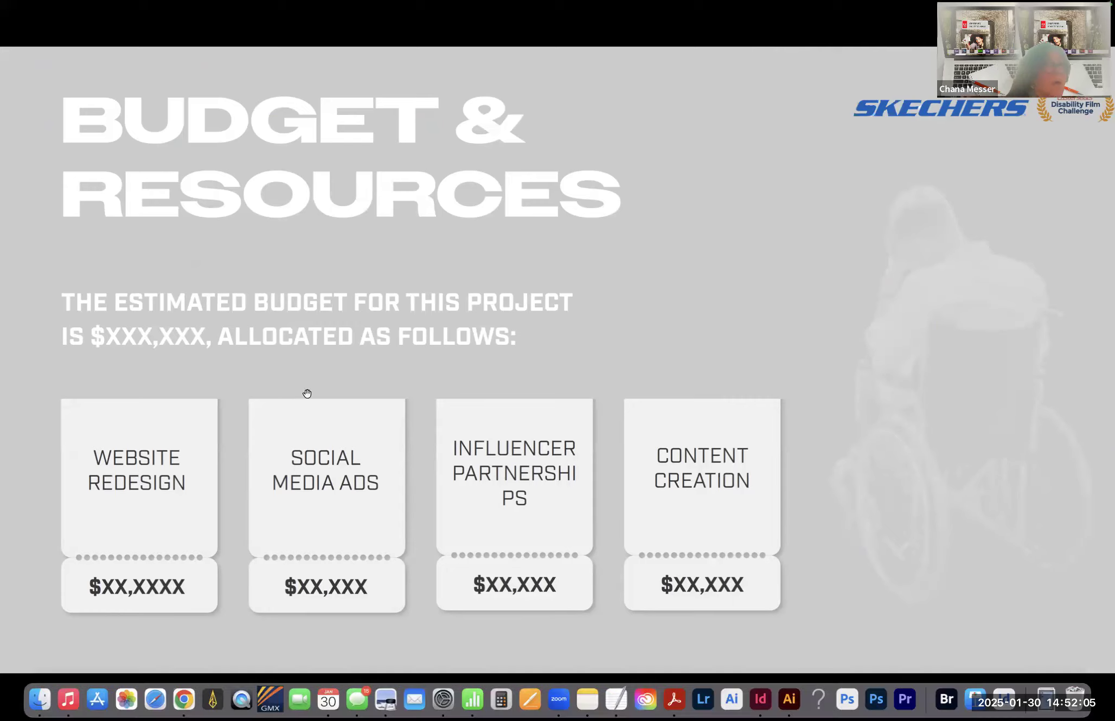
key(Escape)
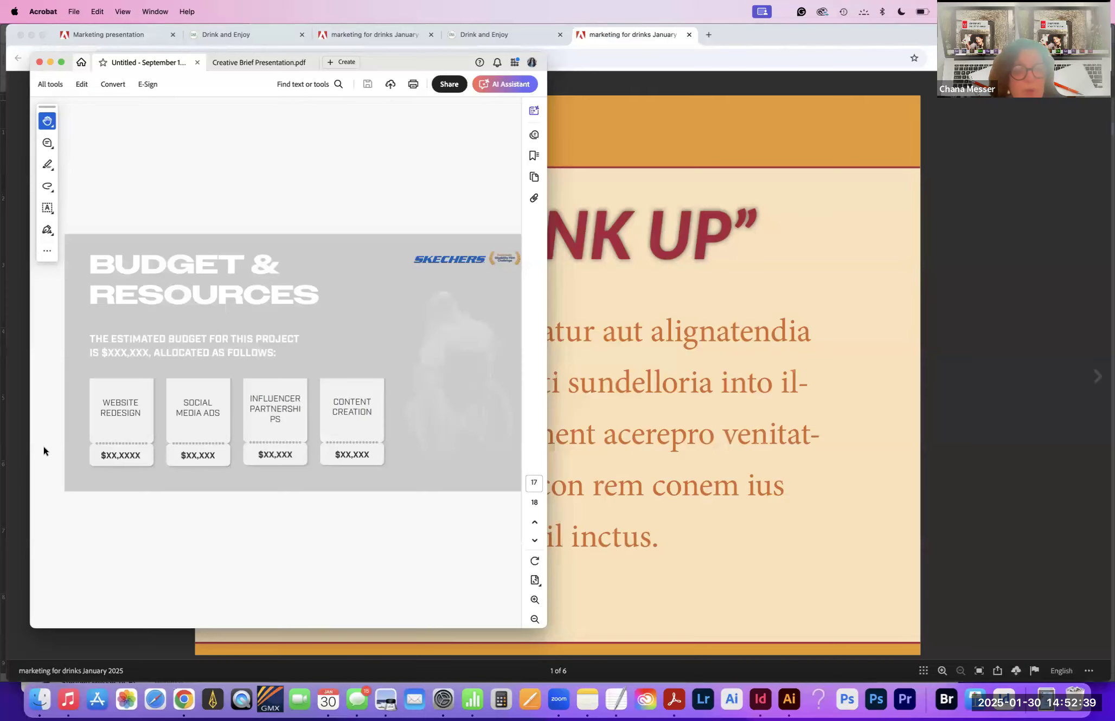
Step: Switch to Chrome and open Adobe Express in a new browser window
click(185, 695)
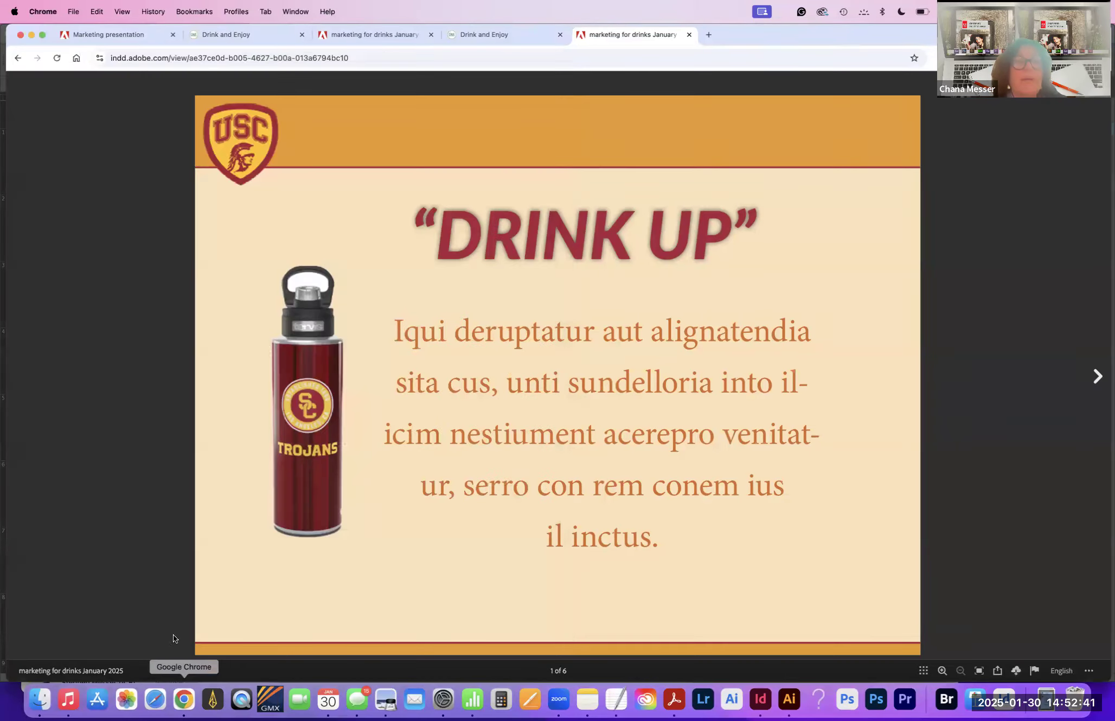
click(71, 11)
click(128, 48)
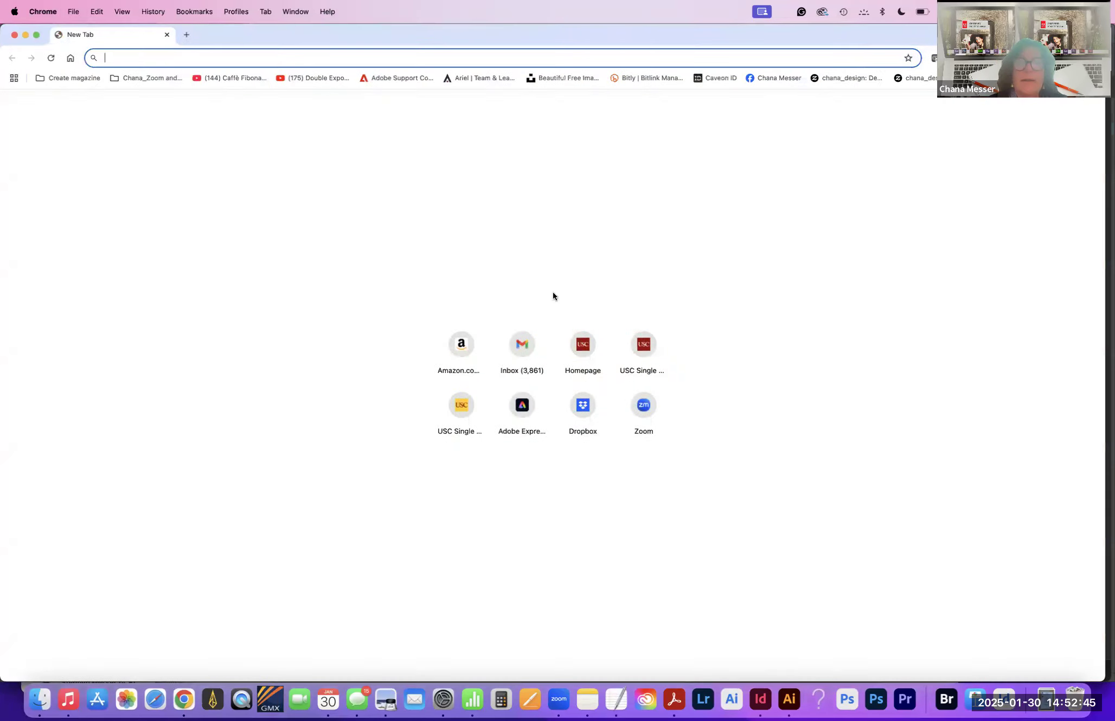
click(519, 419)
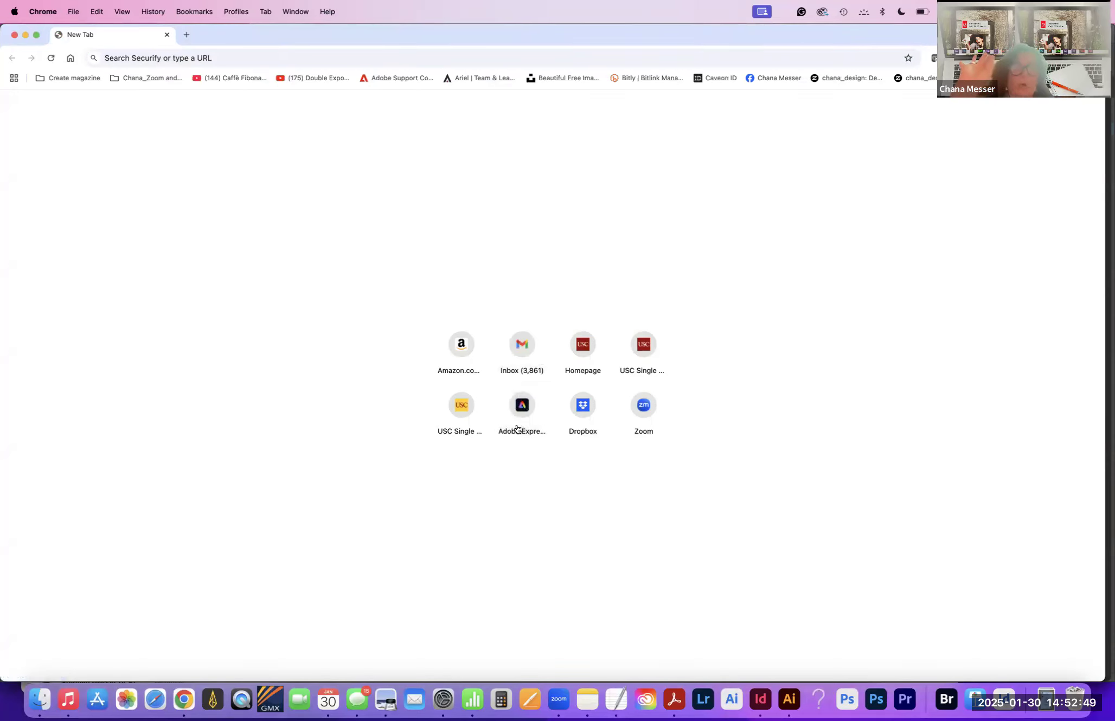
click(522, 406)
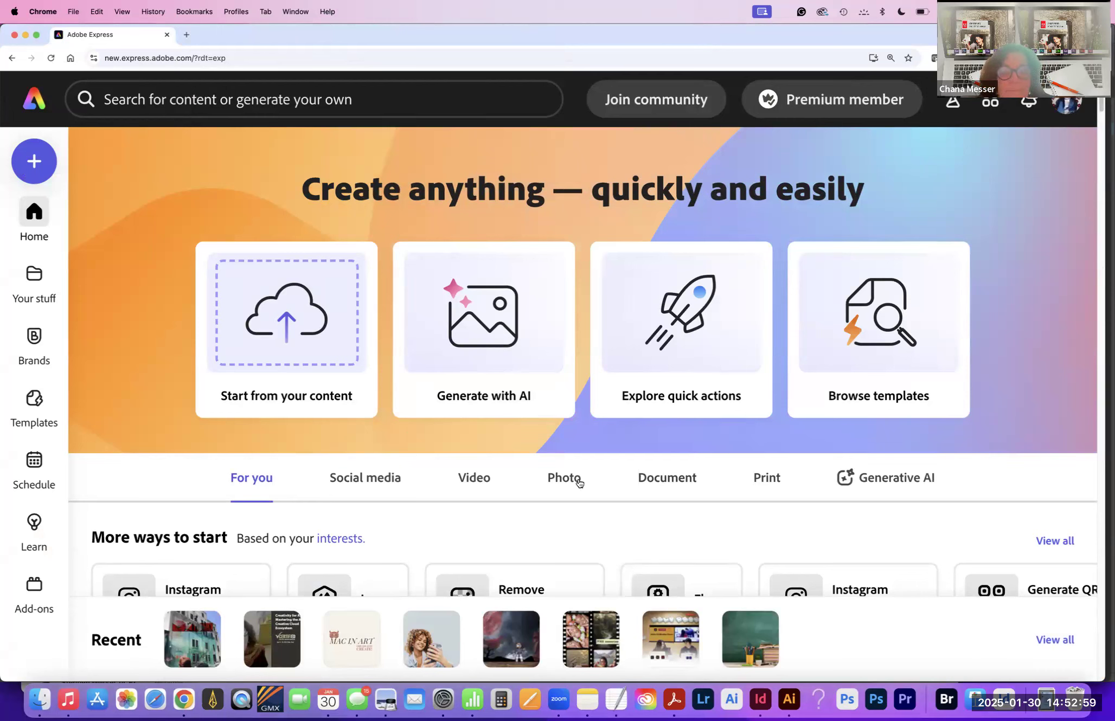
Step: Browse the webpage templates and open the Yellow company story template for customizing
click(863, 402)
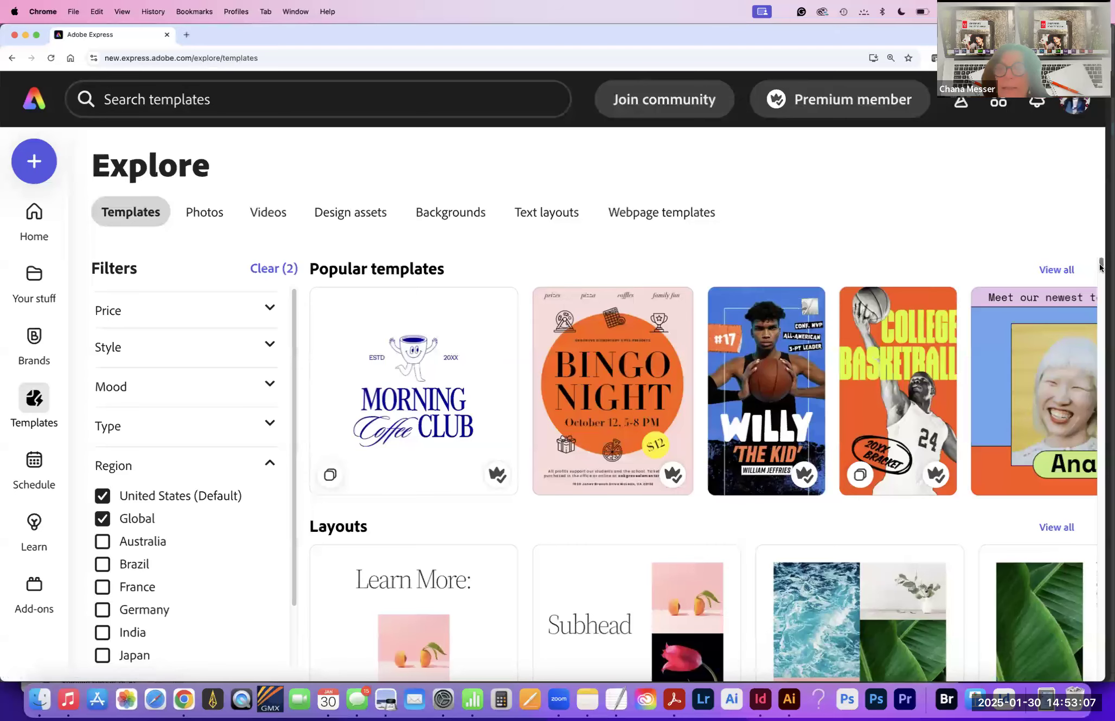
scroll(1101, 266, down, 1)
drag(1100, 265, 1077, 261)
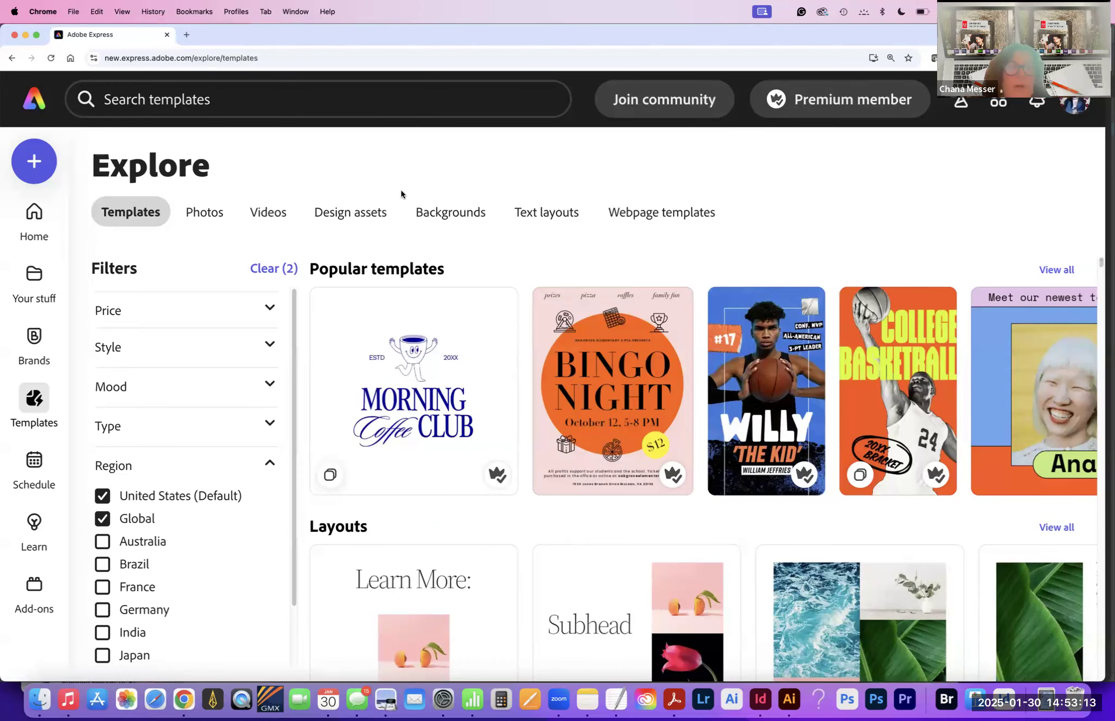
click(634, 220)
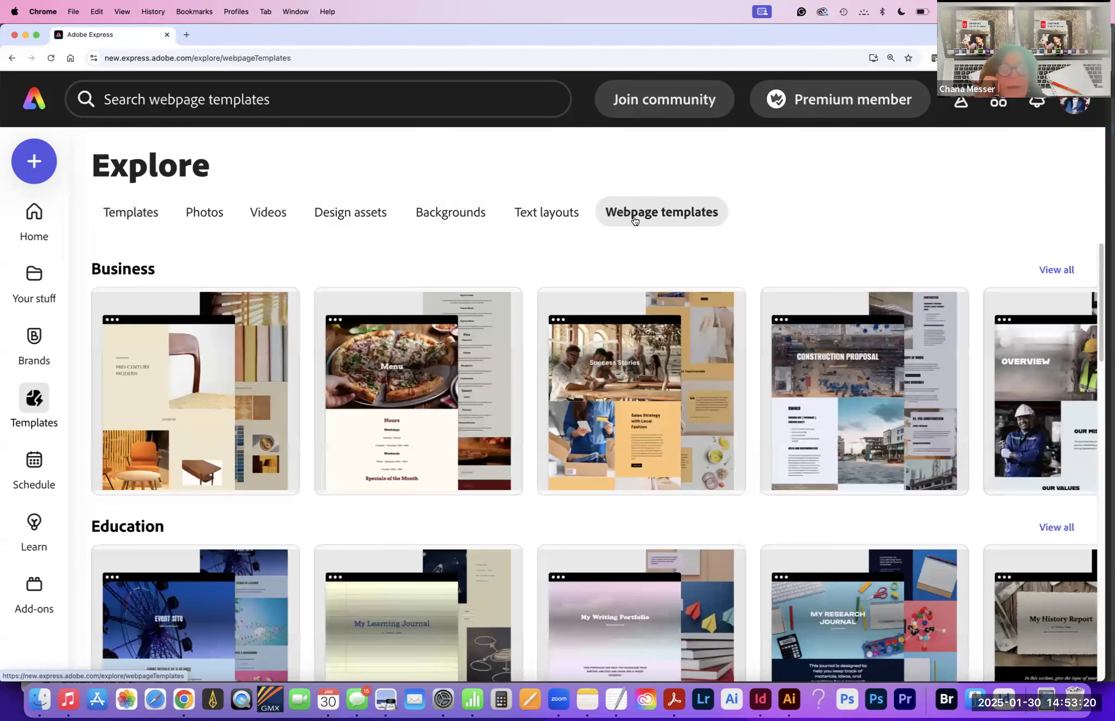
click(647, 415)
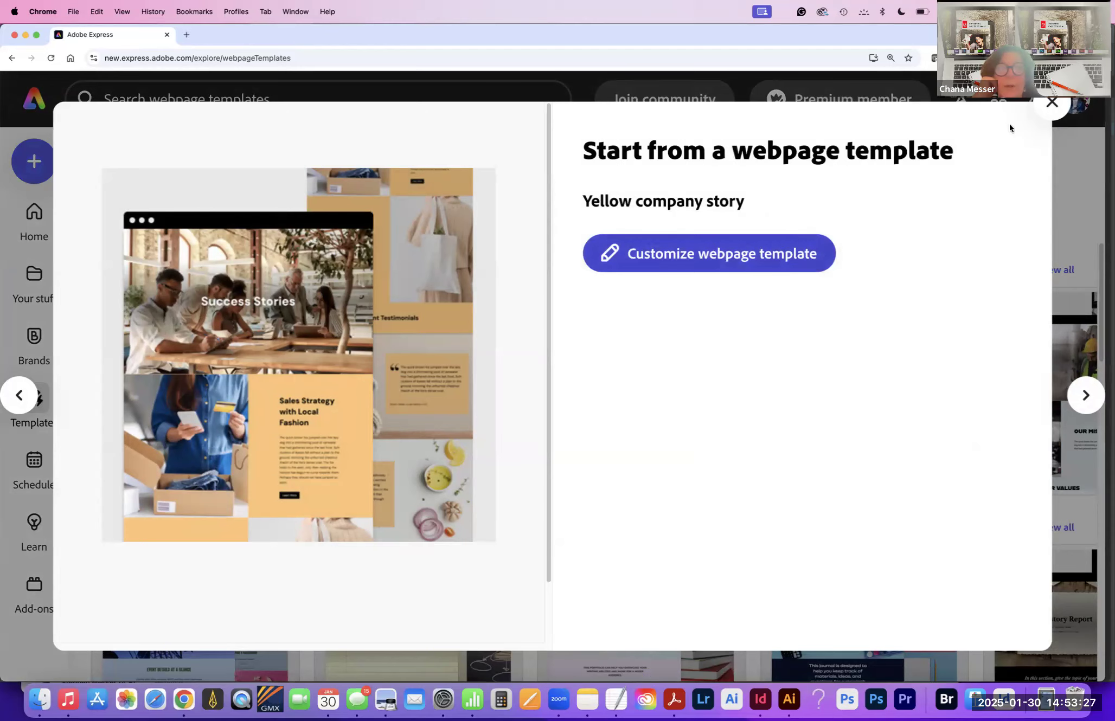
click(692, 254)
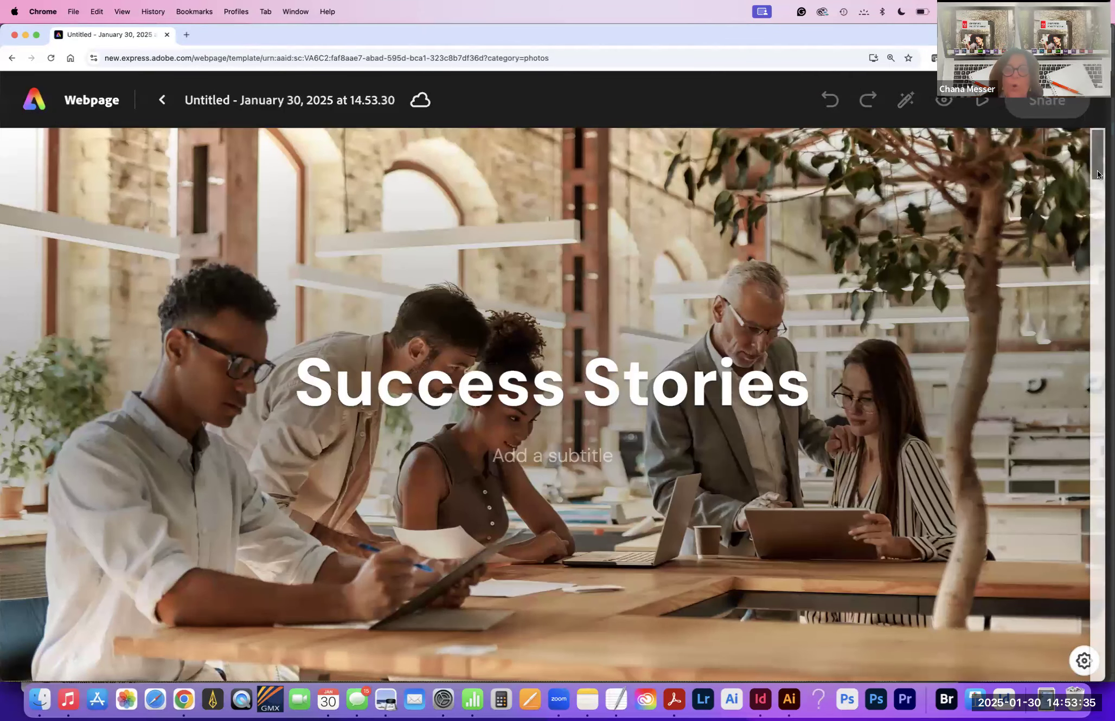
Step: Examine the Success Stories webpage template from its header to its closing section, and return to the webpage templates
scroll(1094, 218, down, 4)
scroll(1084, 234, down, 20)
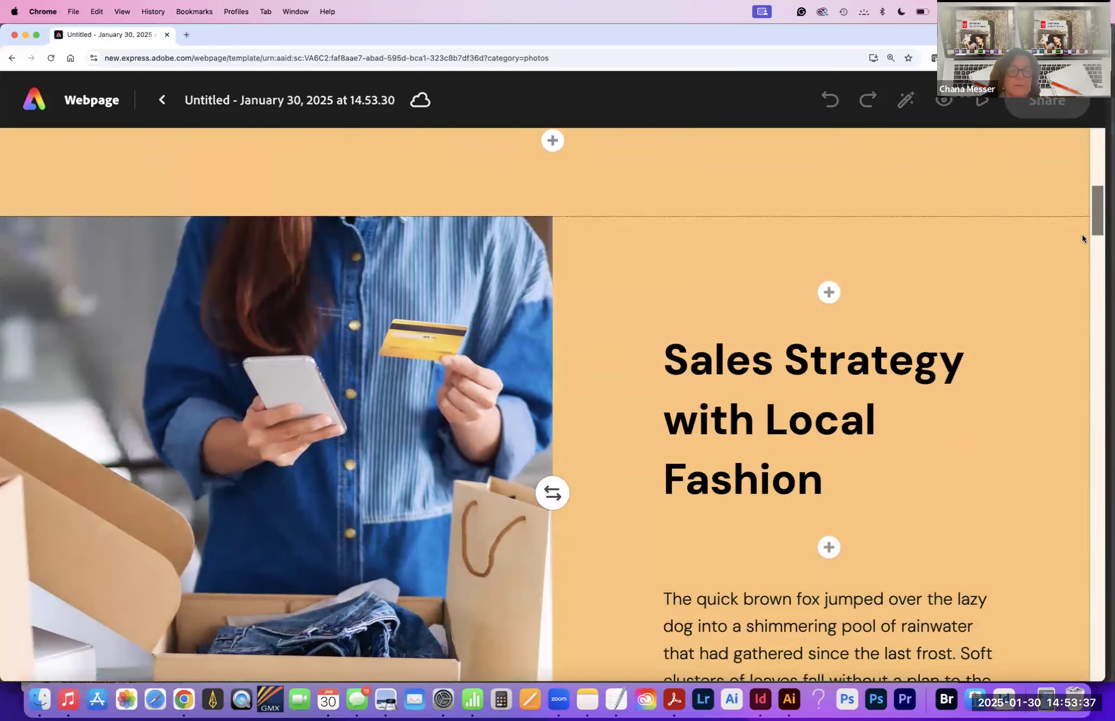
scroll(1029, 329, down, 20)
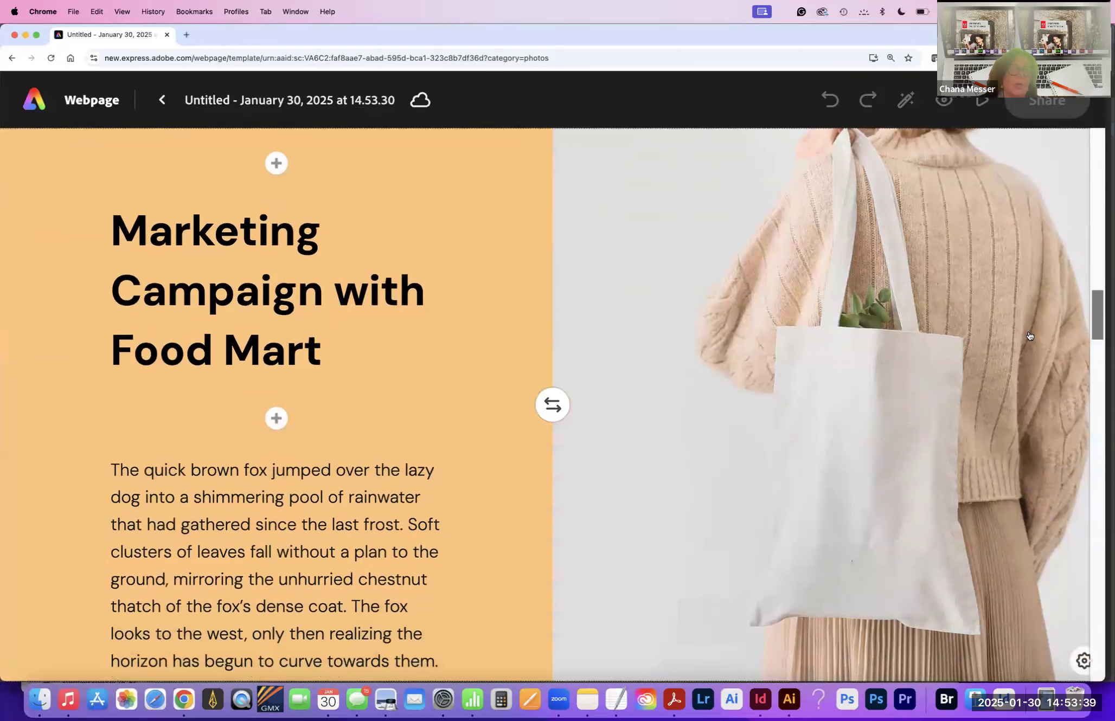
scroll(1048, 436, down, 15)
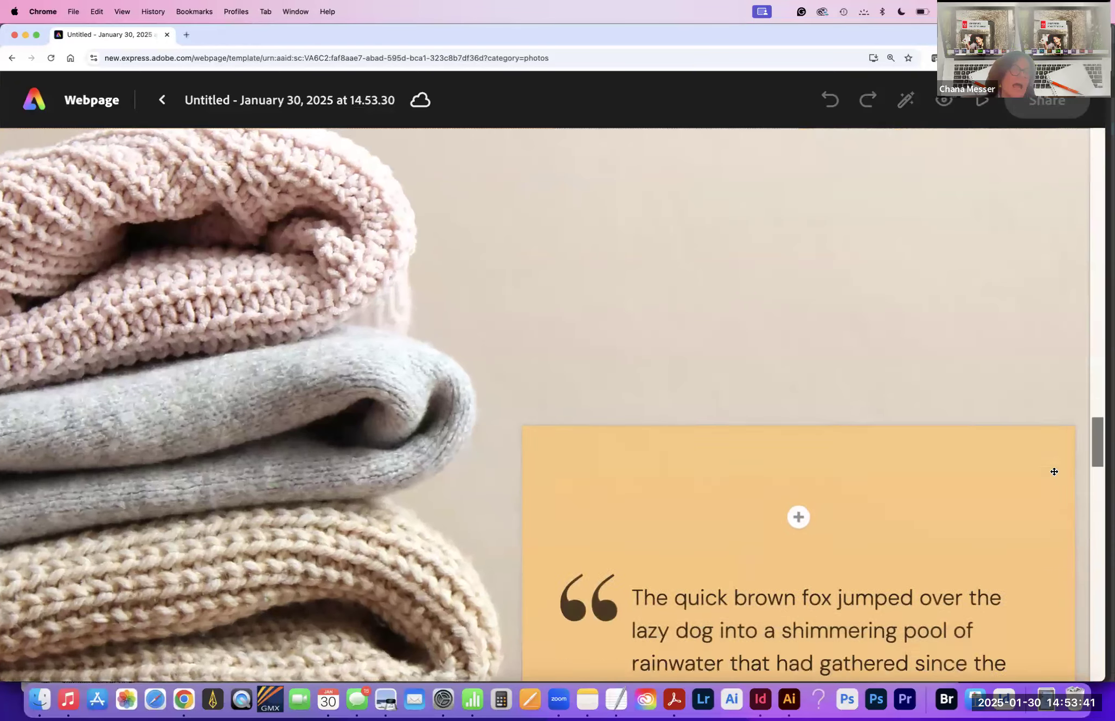
drag(1047, 524, 1041, 715)
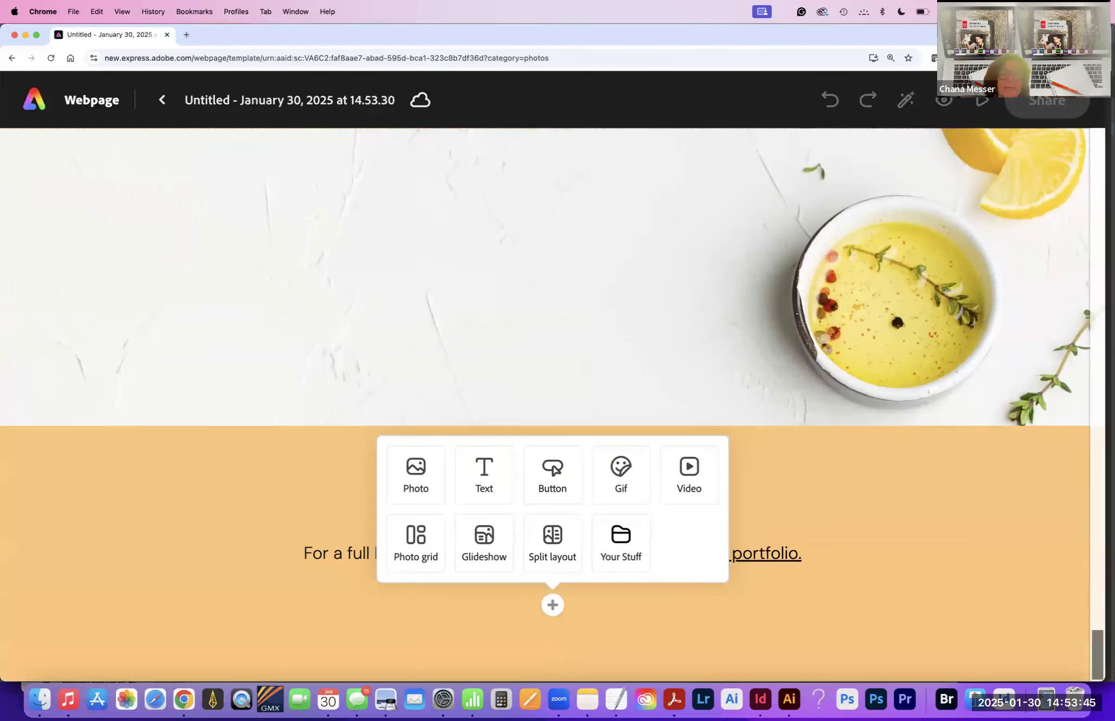
scroll(1040, 669, up, 20)
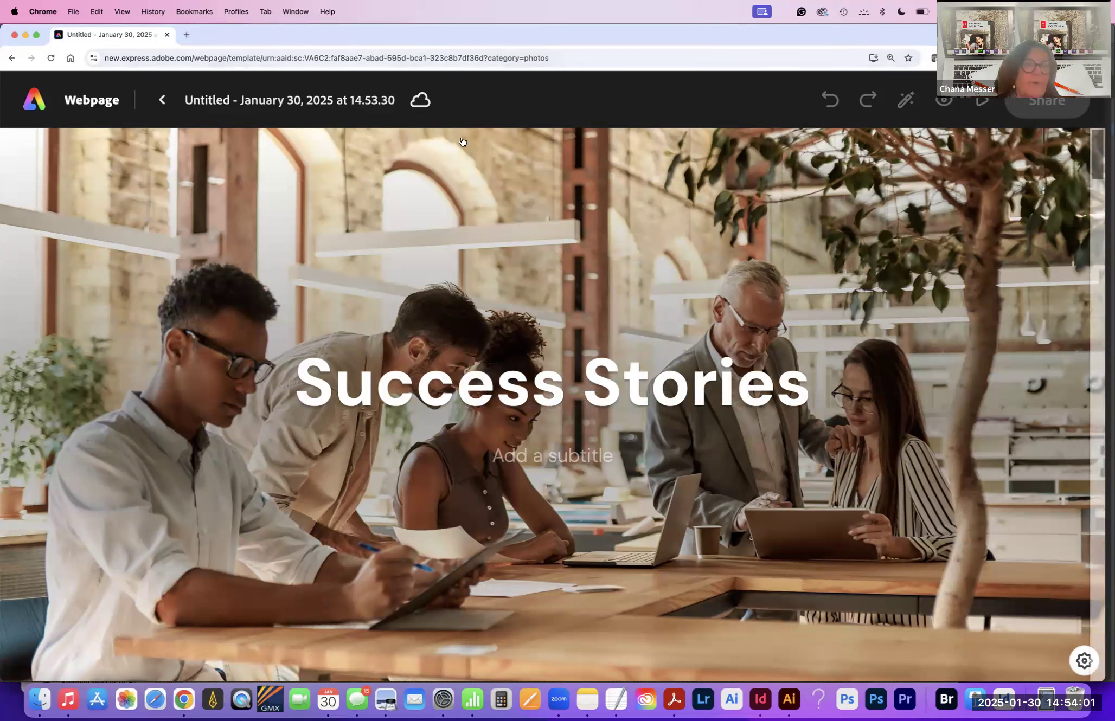
click(161, 99)
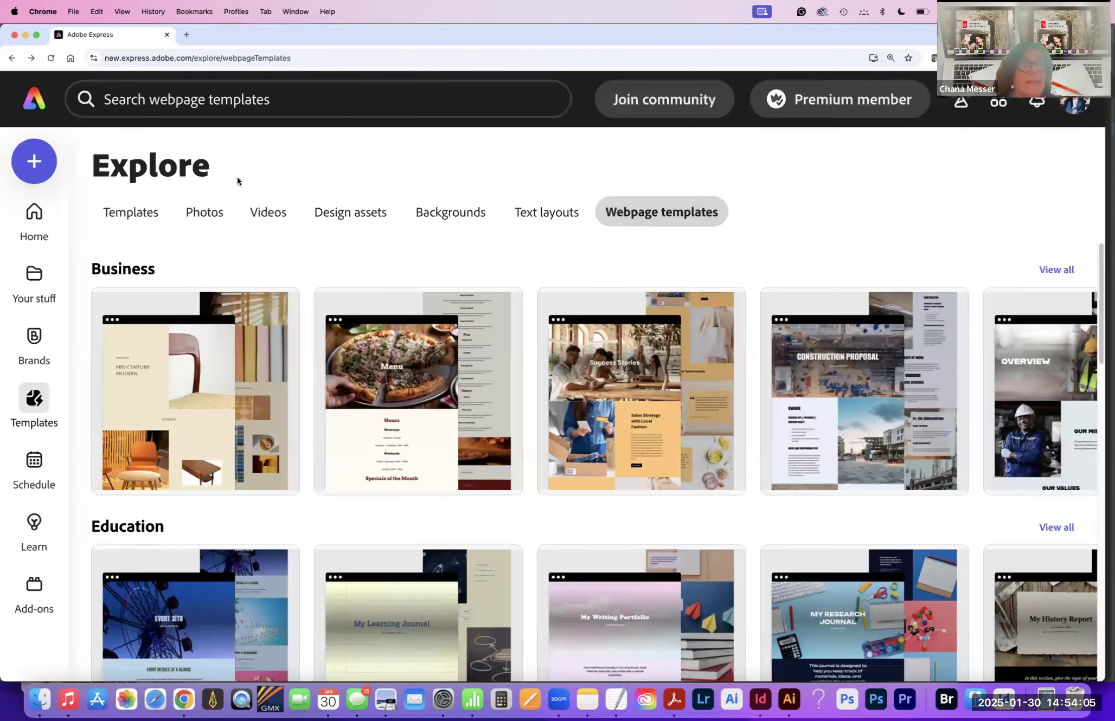
Step: Find the presentation format among the creation options by searching for "presentat", and create a new blank presentation
click(266, 106)
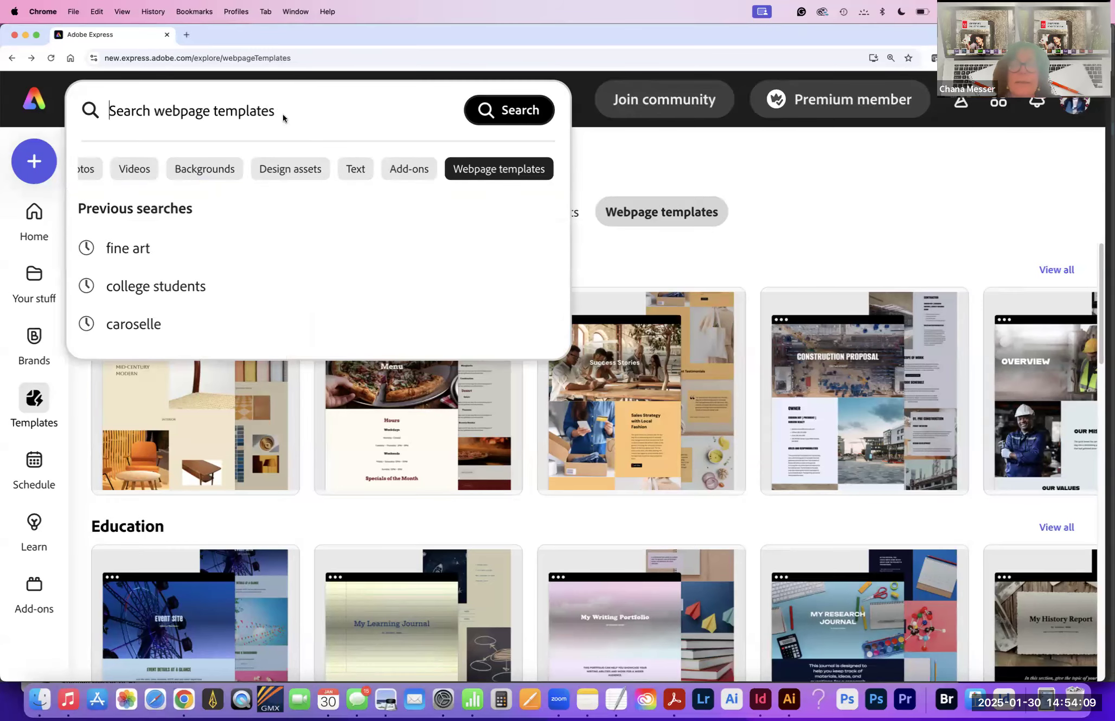
click(576, 191)
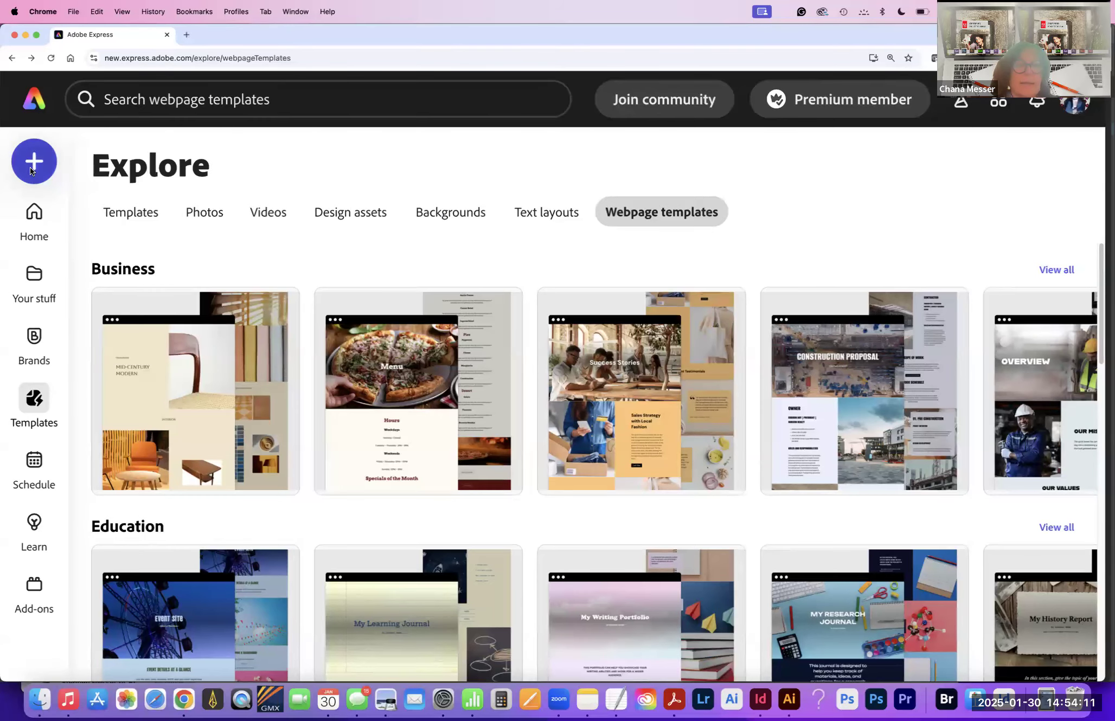
click(31, 167)
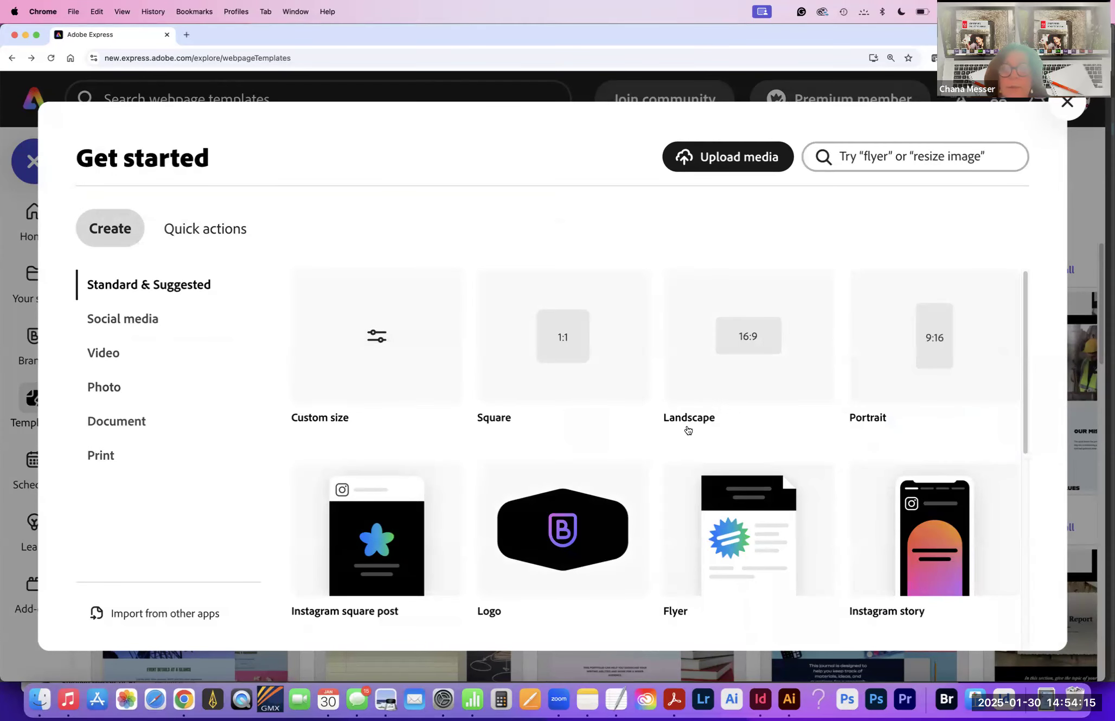
click(849, 161)
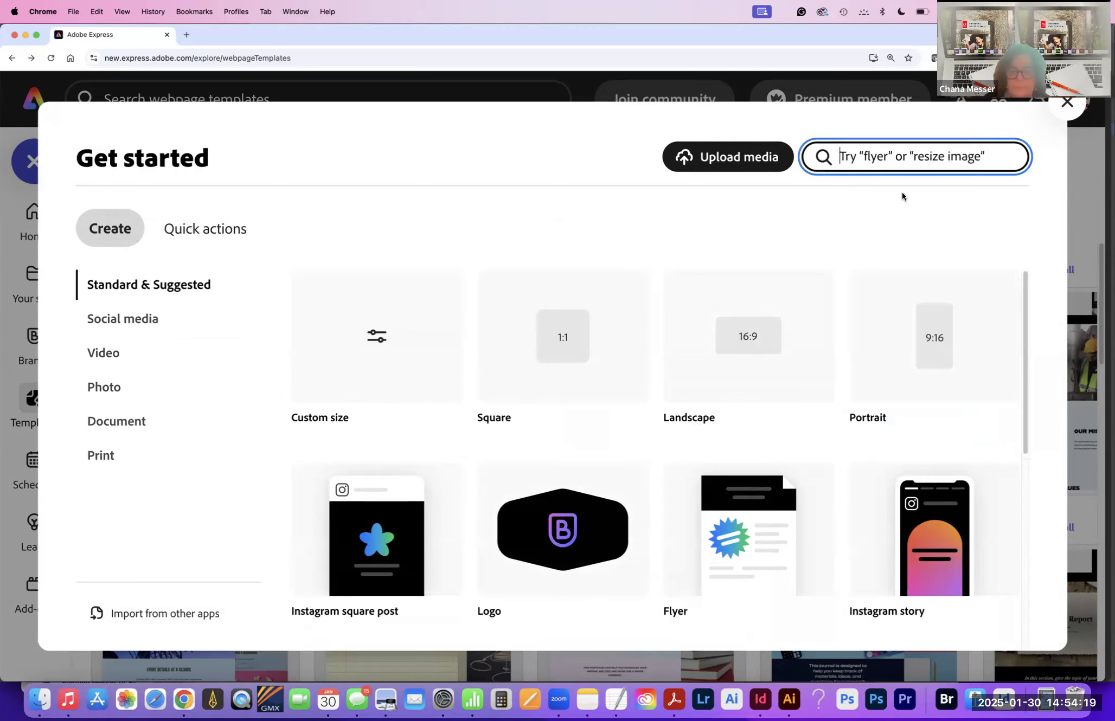
text(present)
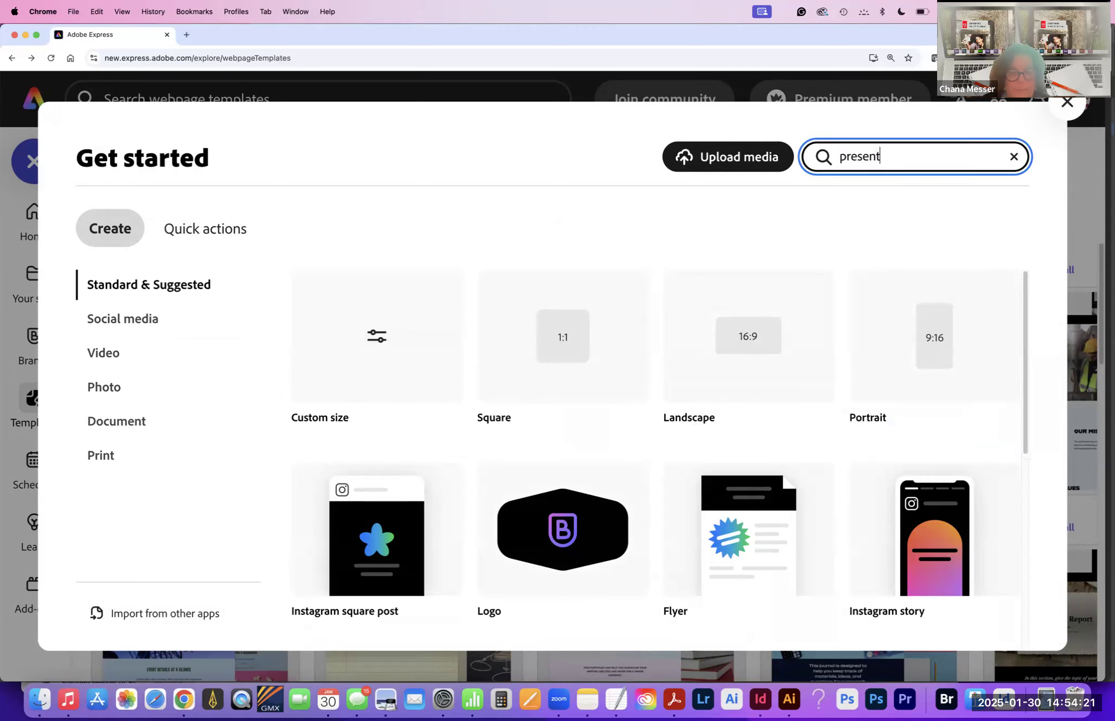
text(at)
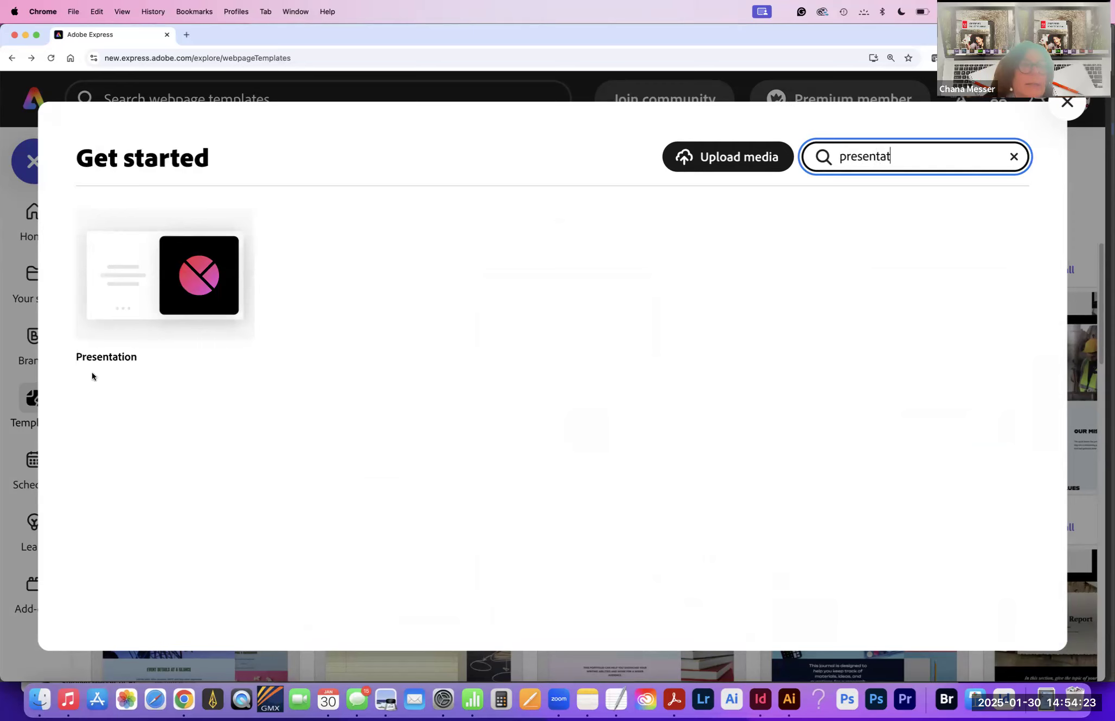
click(206, 277)
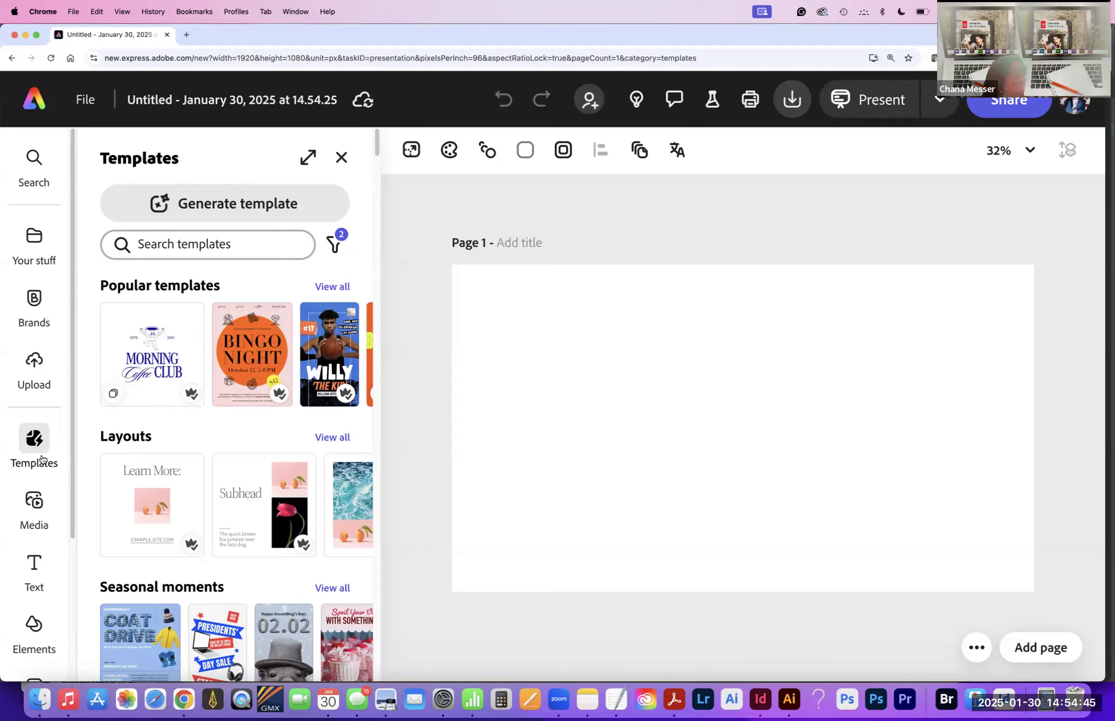
Step: Switch to InDesign, dismiss the Publish Online confirmation, and collapse the Marketing projects library panel
click(761, 700)
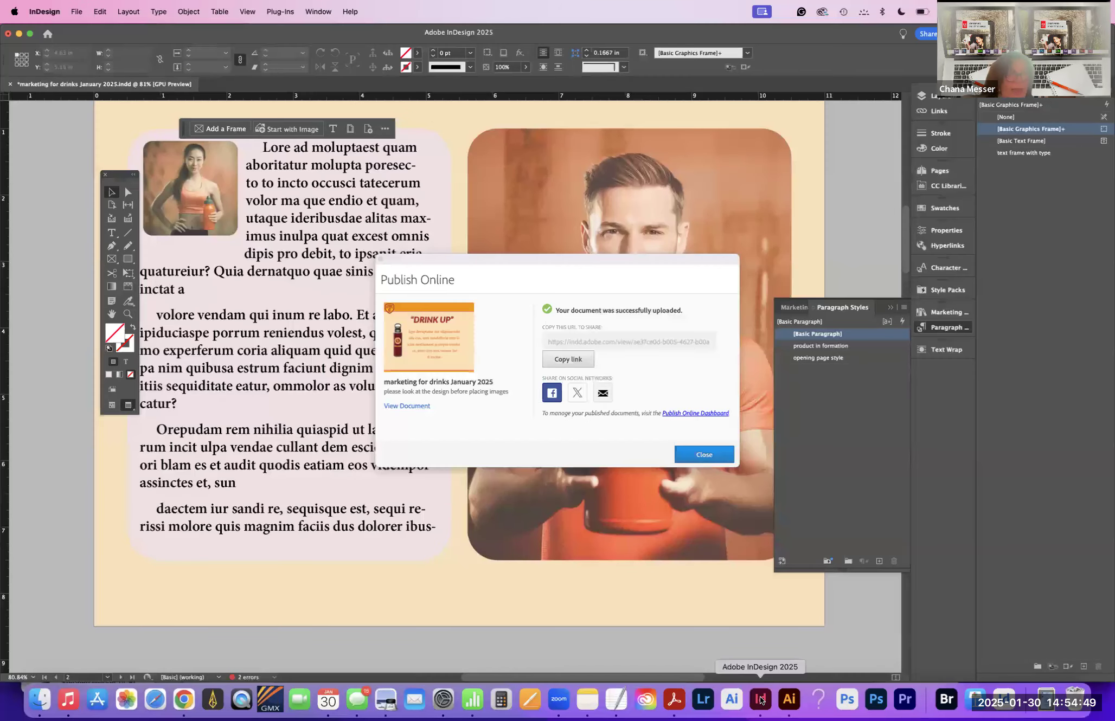
click(730, 457)
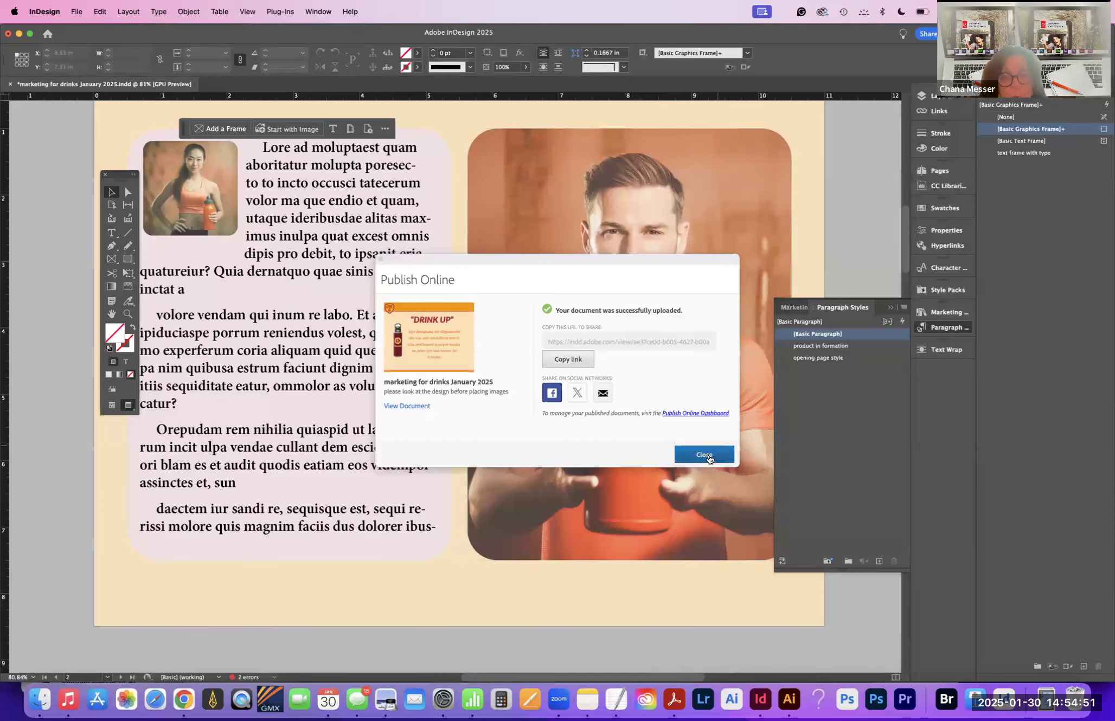
click(791, 308)
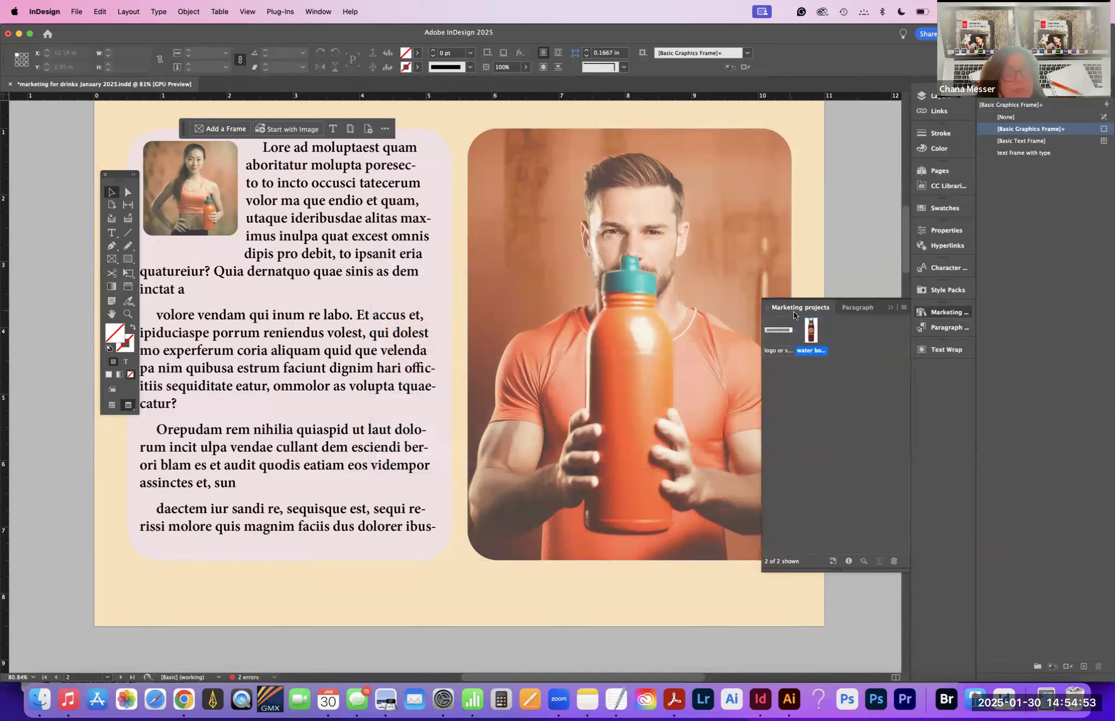
click(890, 308)
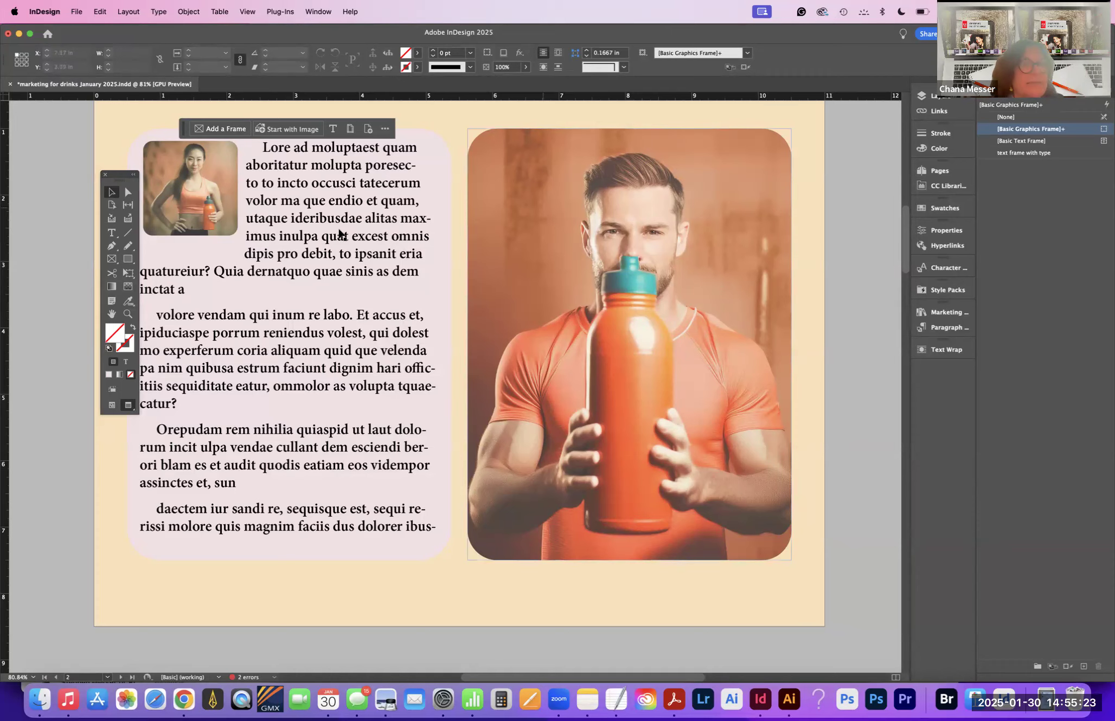
Step: Open the "Create a layout with text and graphics" tutorial from InDesign's Learn page and look through its web page
click(46, 34)
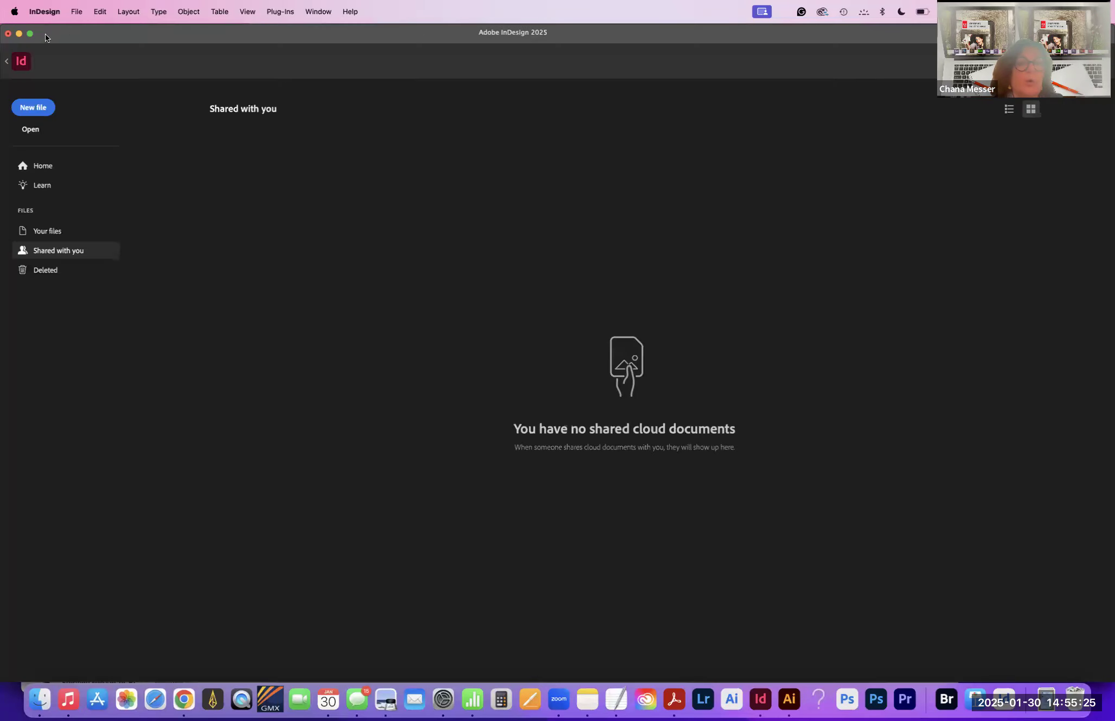
click(70, 189)
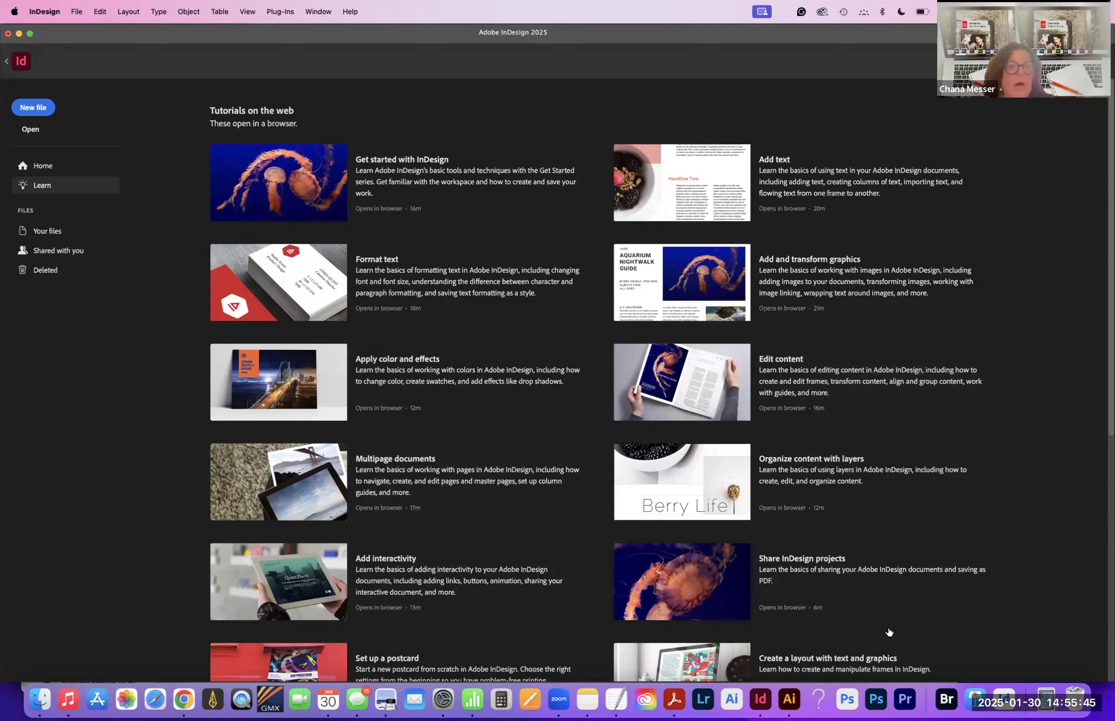
click(785, 659)
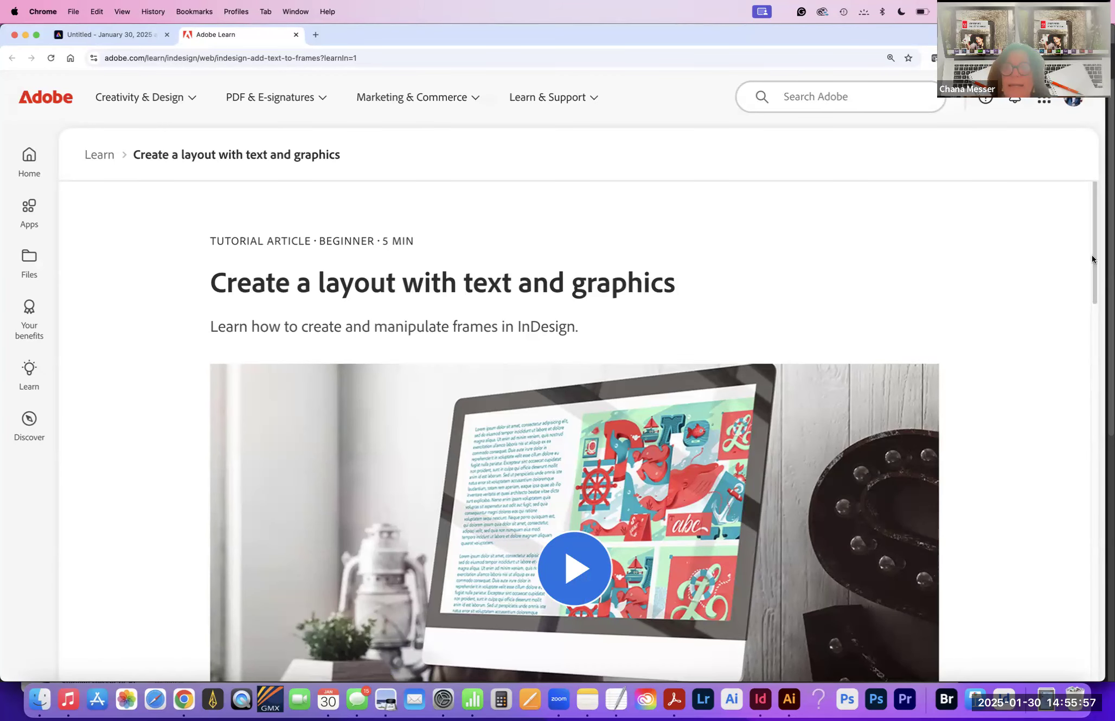
scroll(574, 489, down, 2)
scroll(574, 488, down, 10)
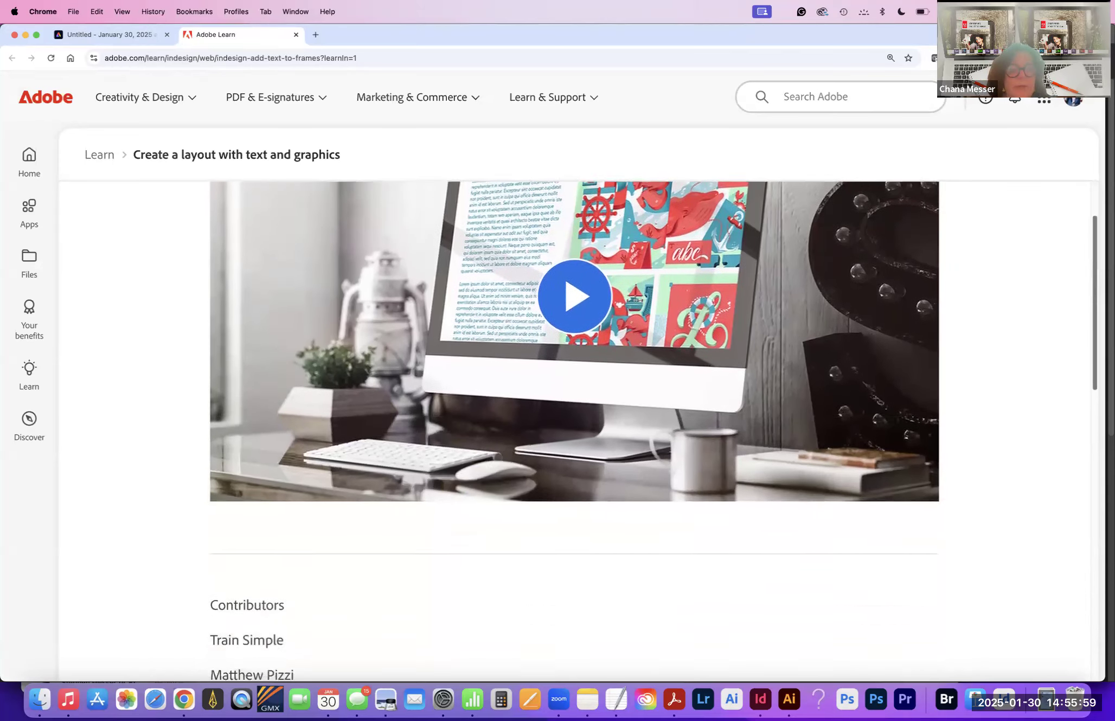
scroll(573, 488, down, 5)
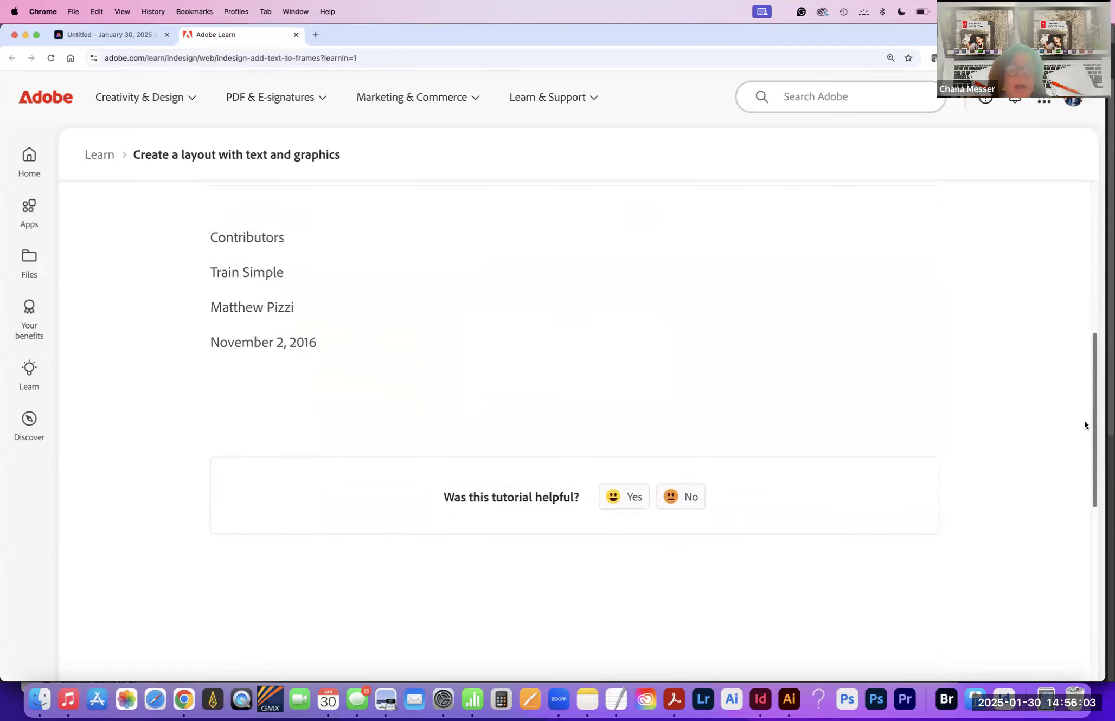
scroll(1030, 307, up, 10)
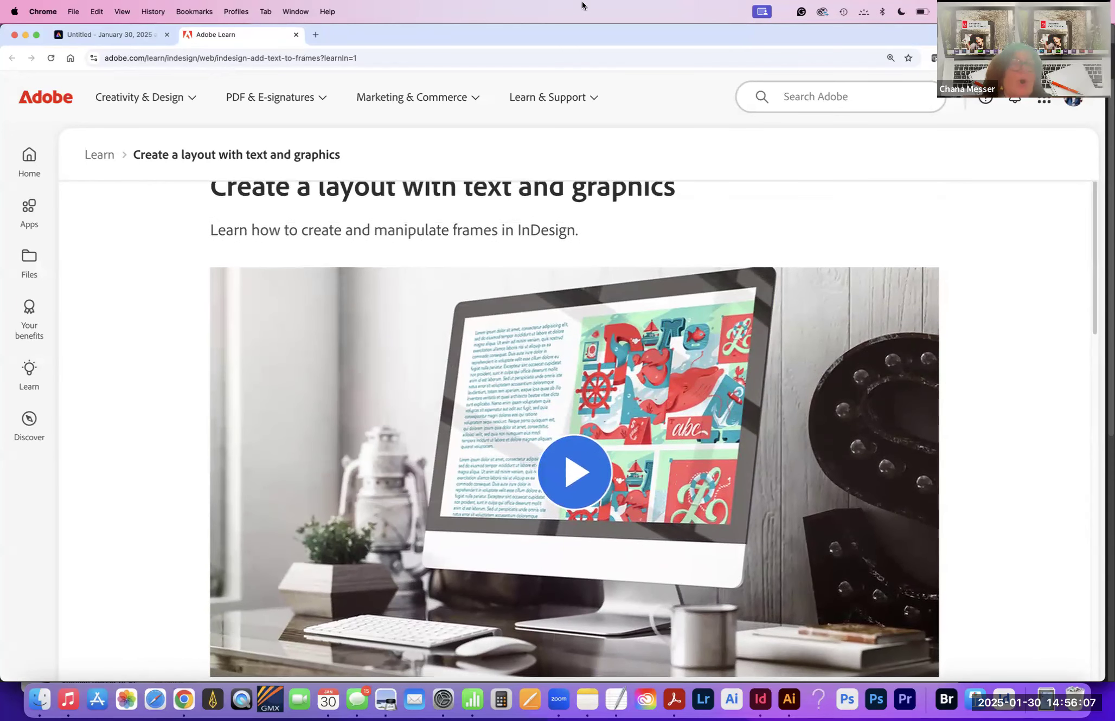
Step: Return briefly to InDesign, switch to Chrome, and search the web for annenbergDL in a new browser window
click(760, 700)
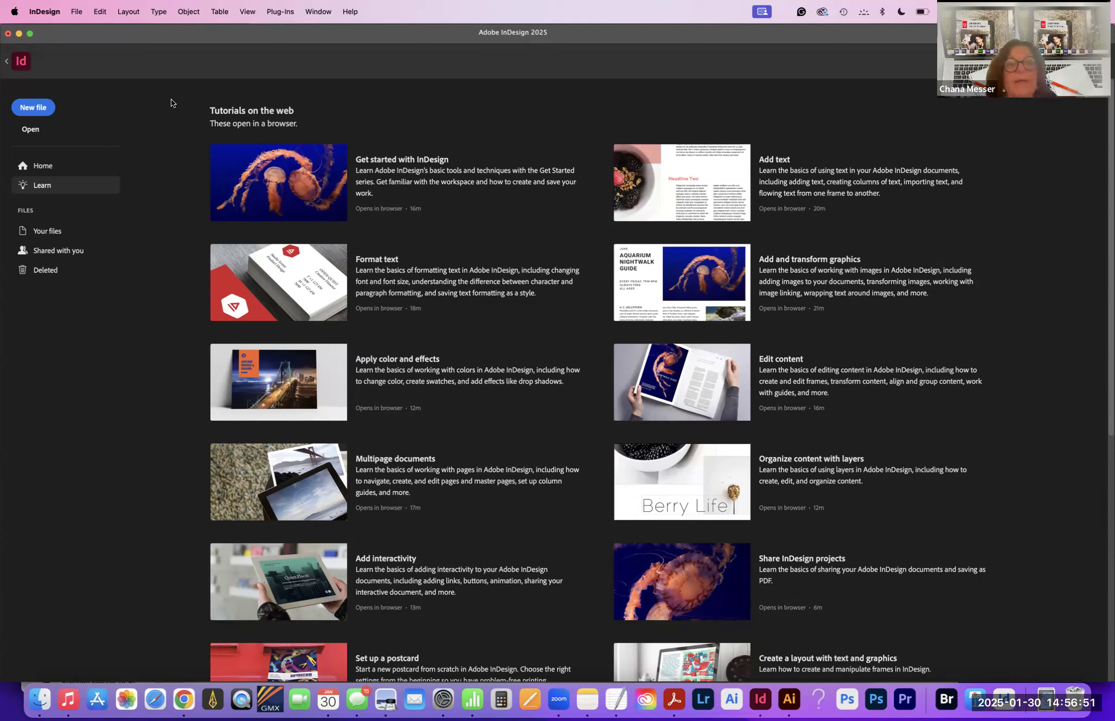
click(78, 12)
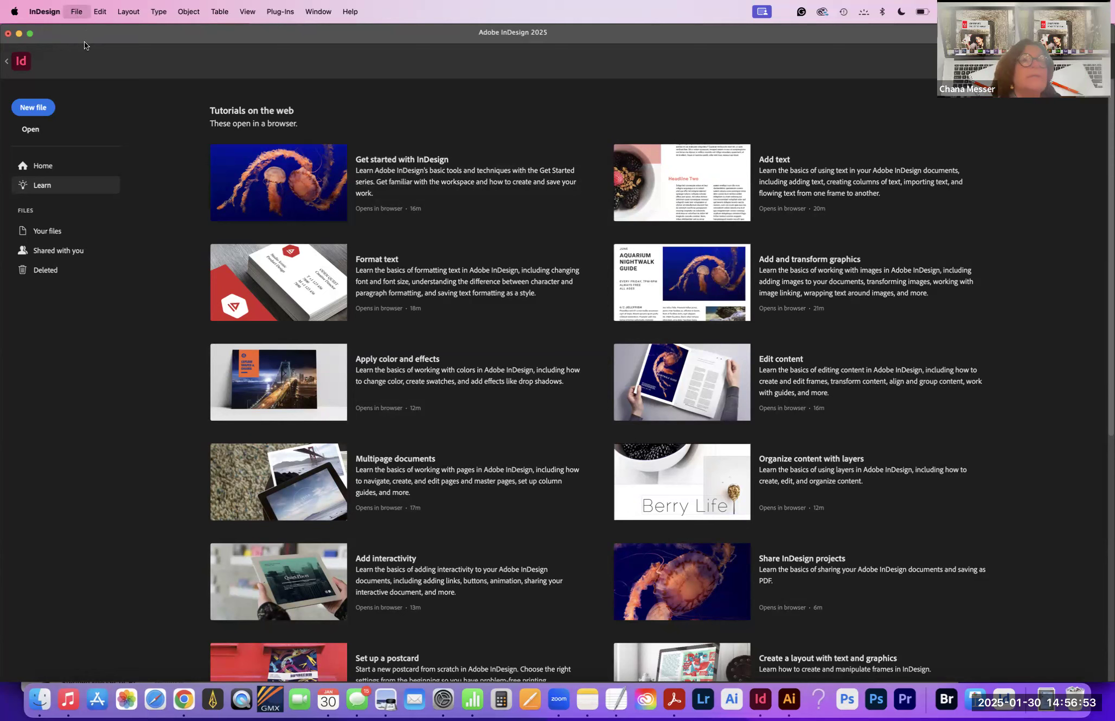
click(184, 700)
click(75, 11)
click(186, 76)
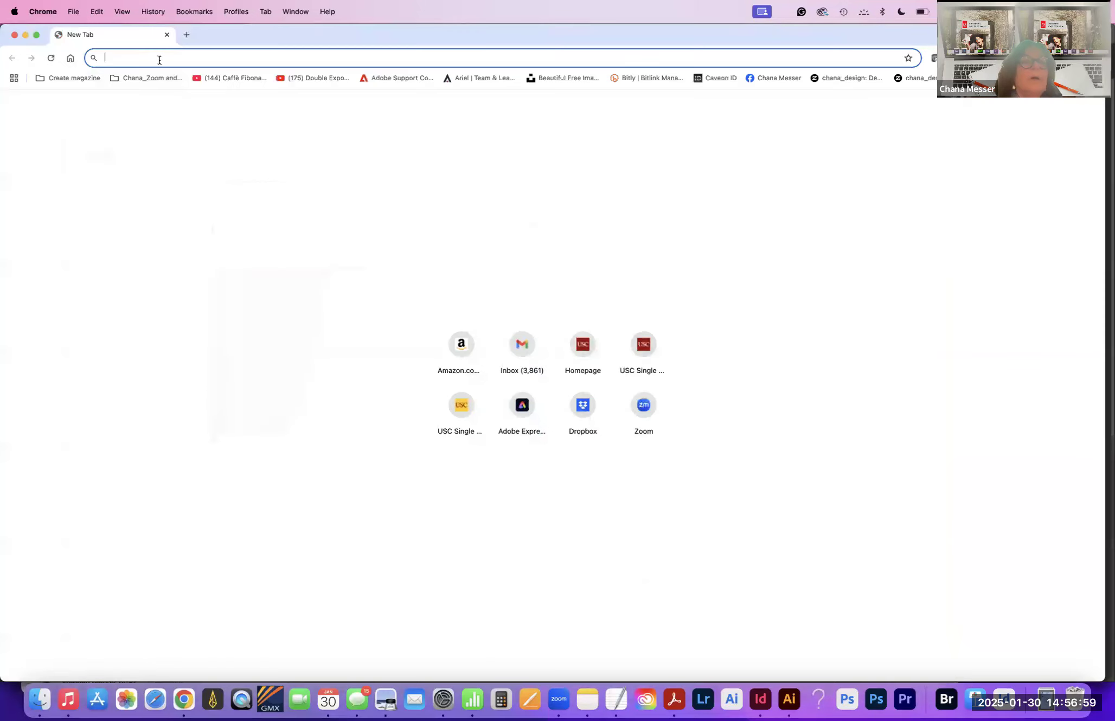
text(a)
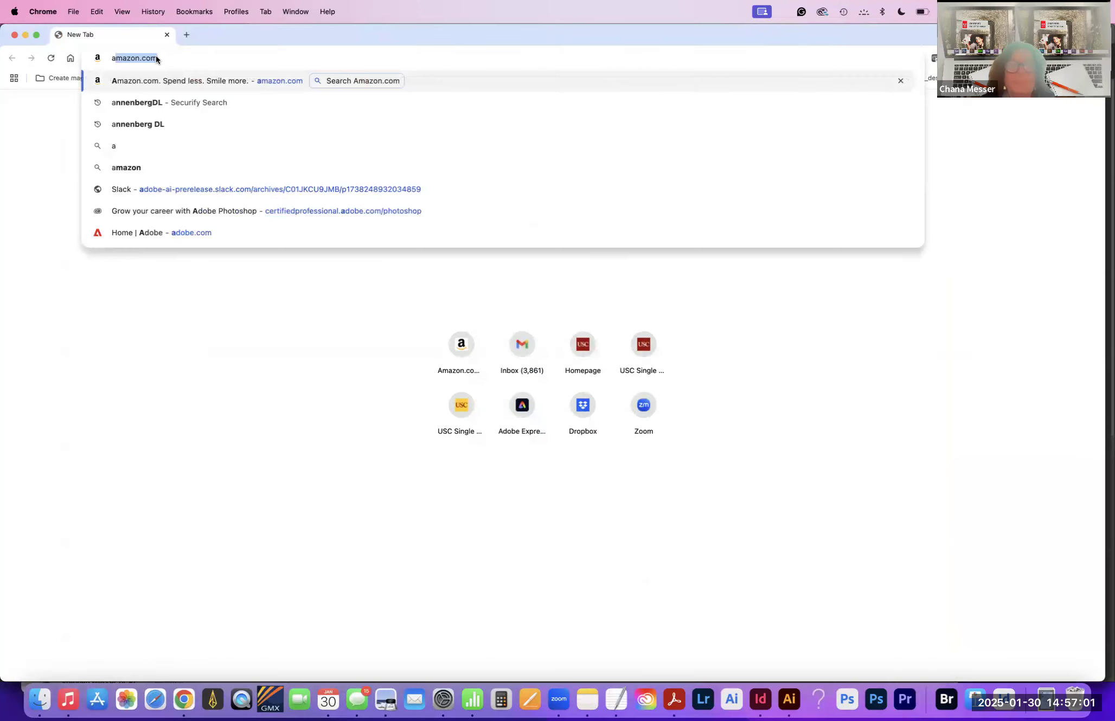
text(nn)
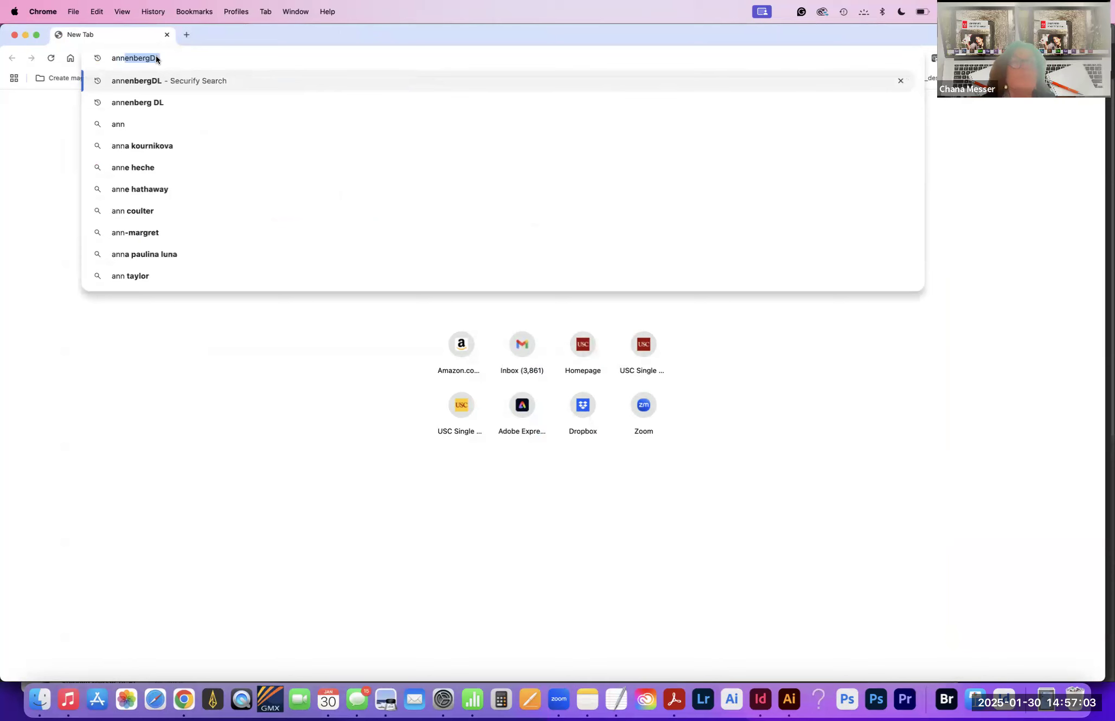
click(151, 86)
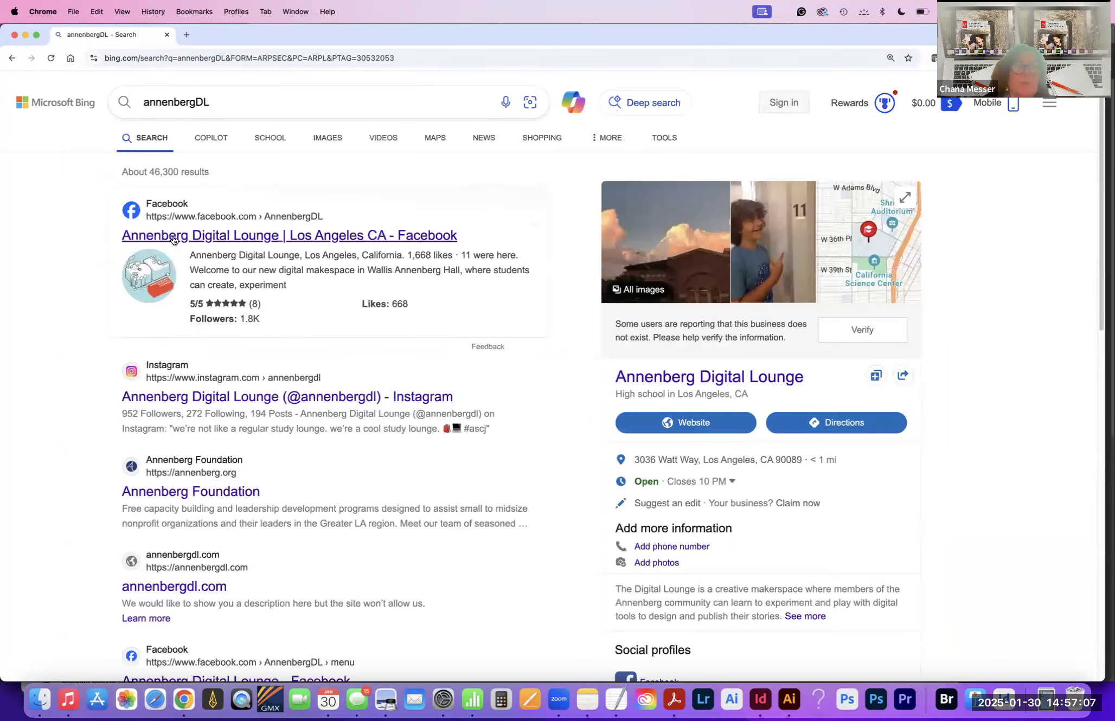
Step: Open the Annenberg Digital Lounge Facebook page from the search results and follow its intro link to the AnnenbergDL.org website
click(176, 242)
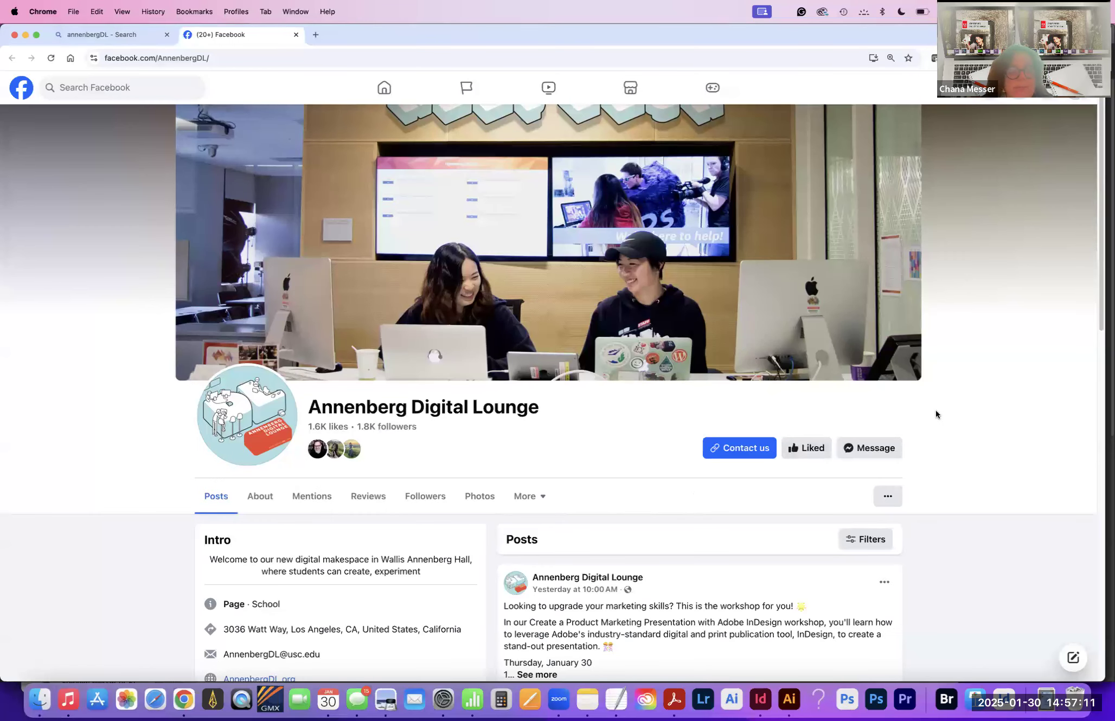
scroll(998, 401, down, 1)
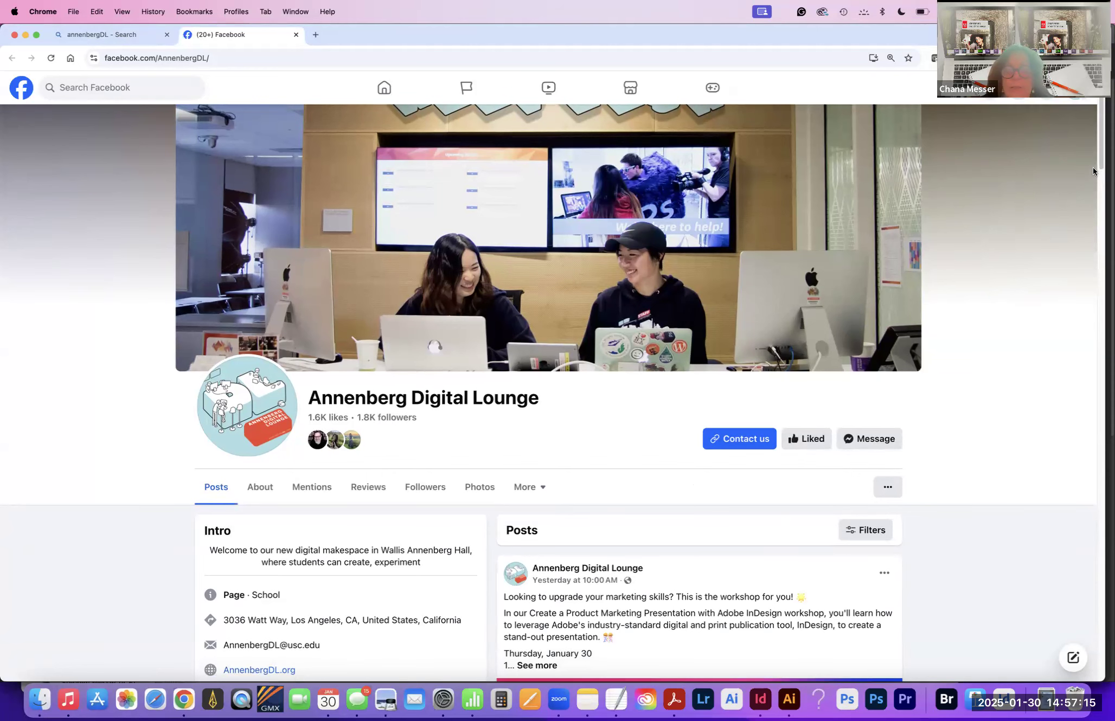
drag(1096, 165, 1101, 217)
scroll(1102, 217, up, 10)
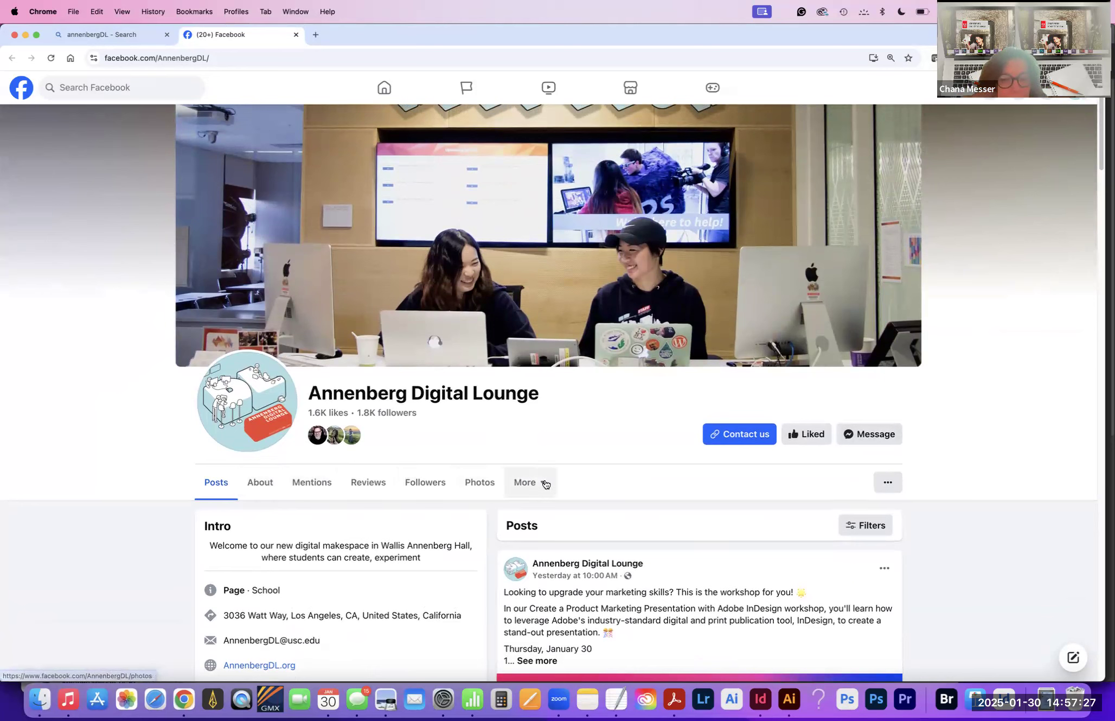
drag(263, 633, 264, 642)
click(294, 643)
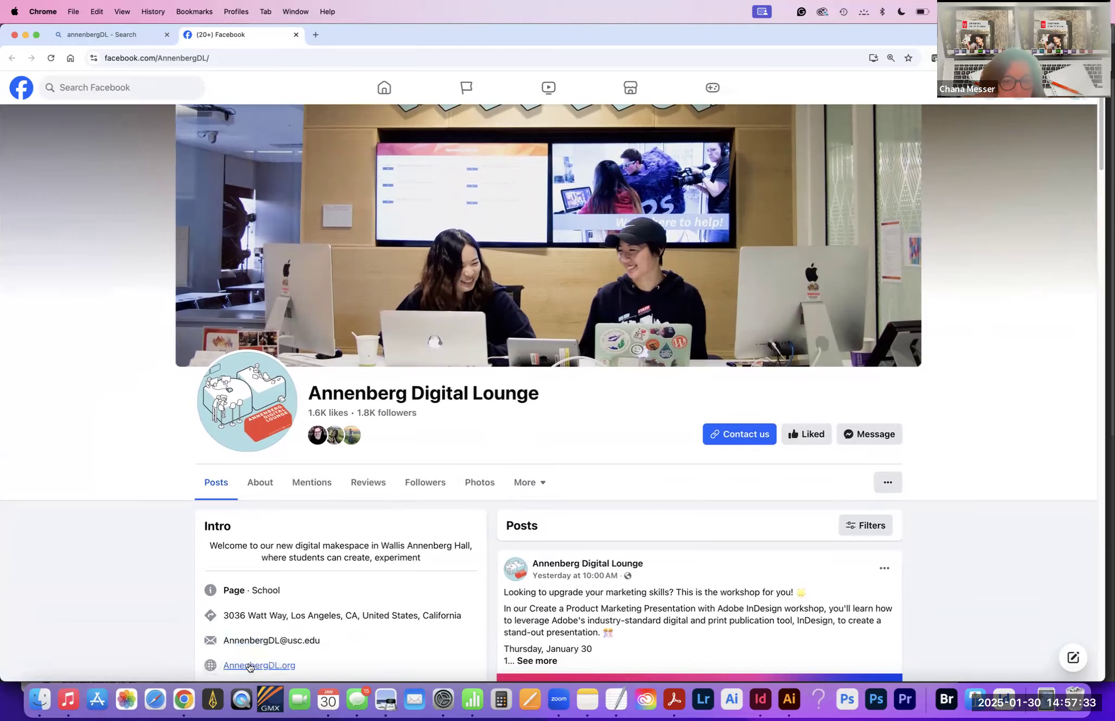
click(251, 668)
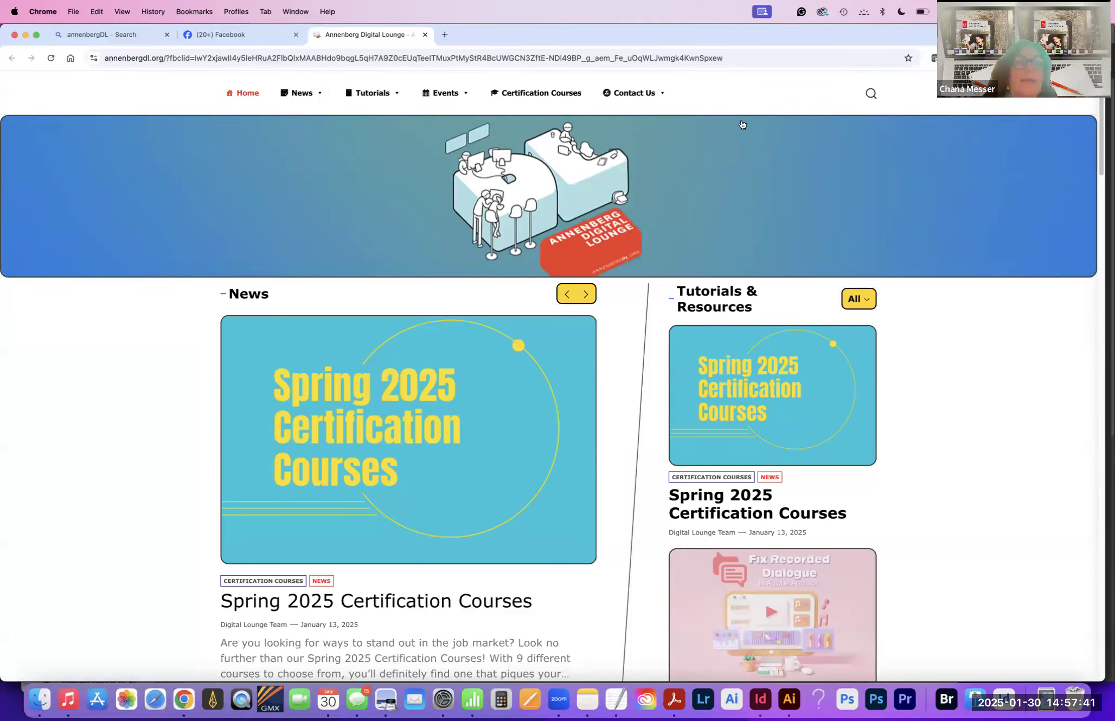
Step: Open the Tutorials category of the Annenberg Digital Lounge website and examine the list down to its footer and back
click(376, 97)
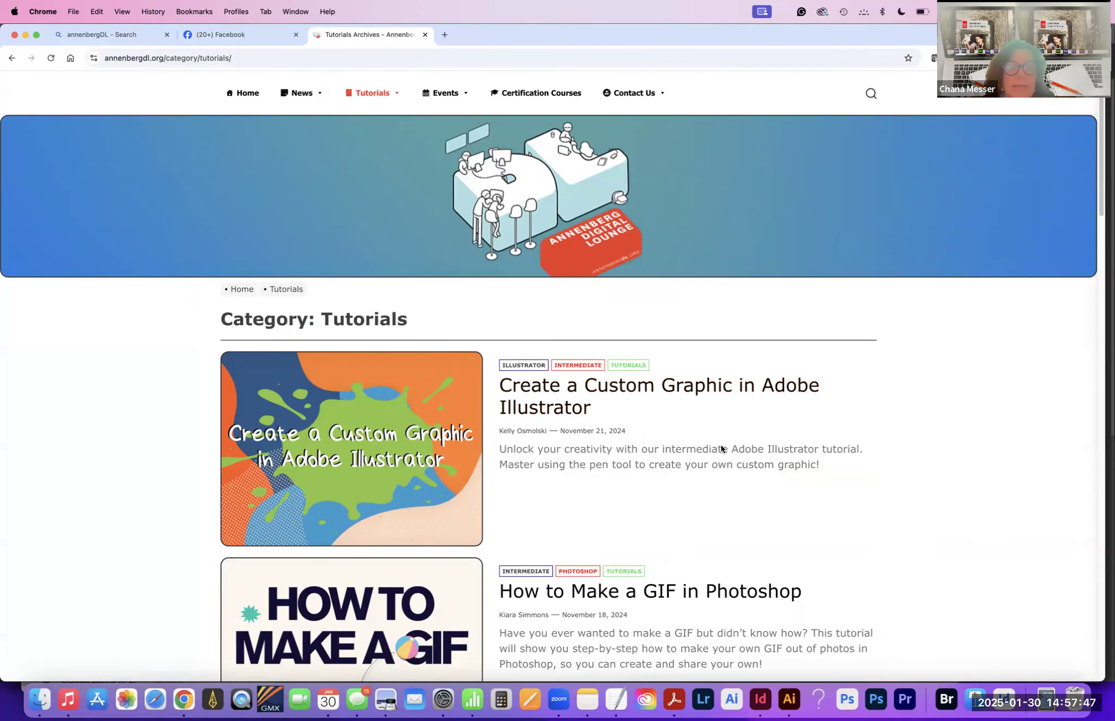
mouse_move(1102, 211)
mouse_down()
mouse_move(1107, 236)
mouse_move(1102, 220)
mouse_up()
scroll(1096, 354, down, 20)
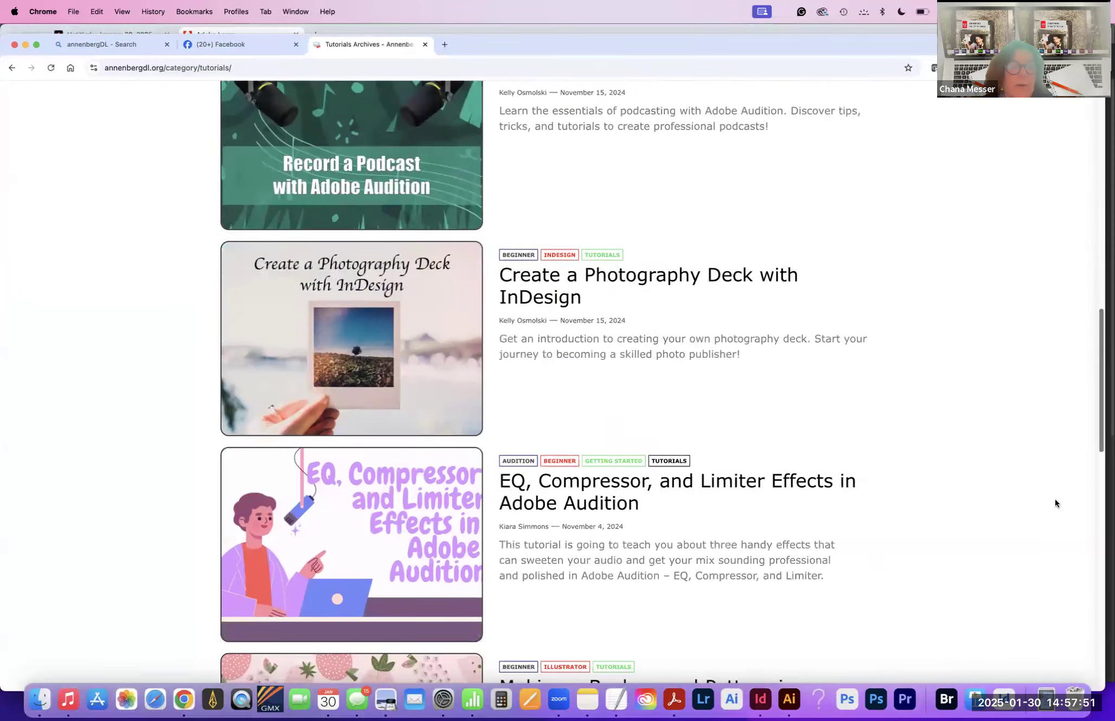
scroll(927, 644, down, 6)
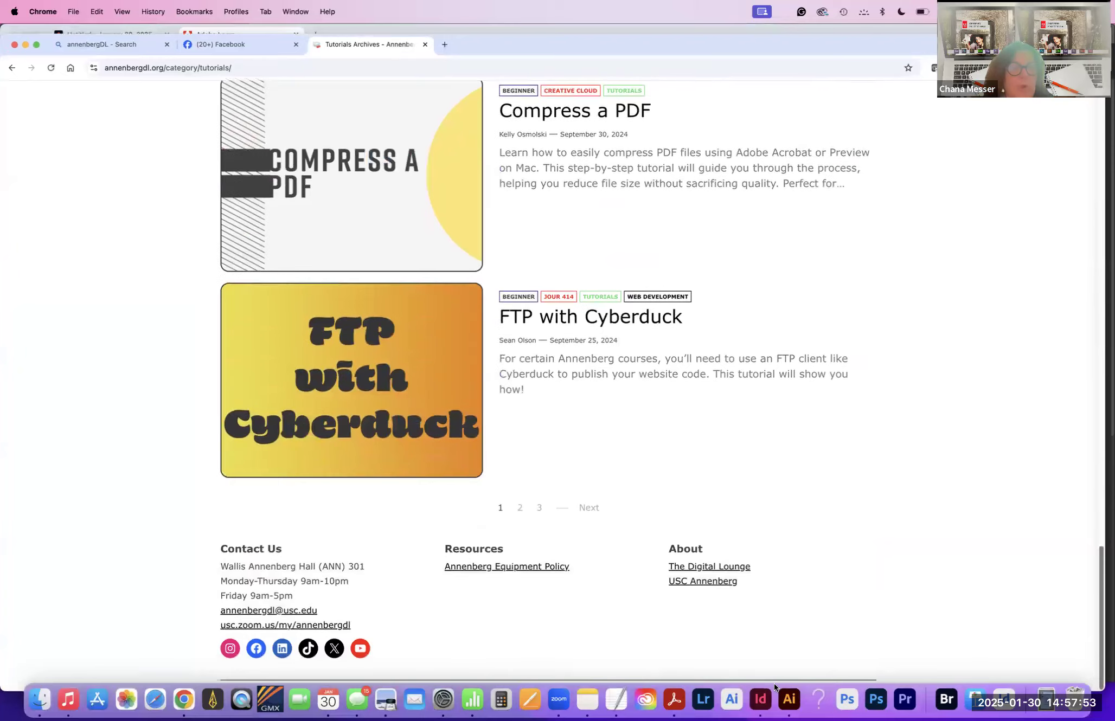
scroll(768, 623, up, 7)
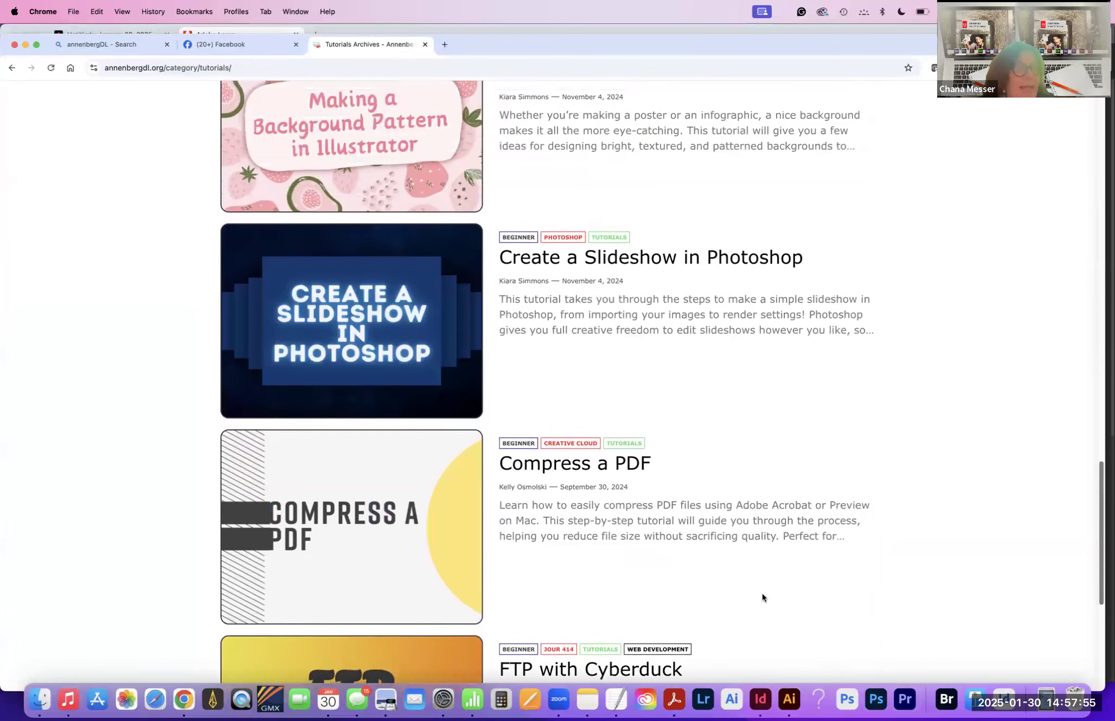
scroll(762, 593, up, 11)
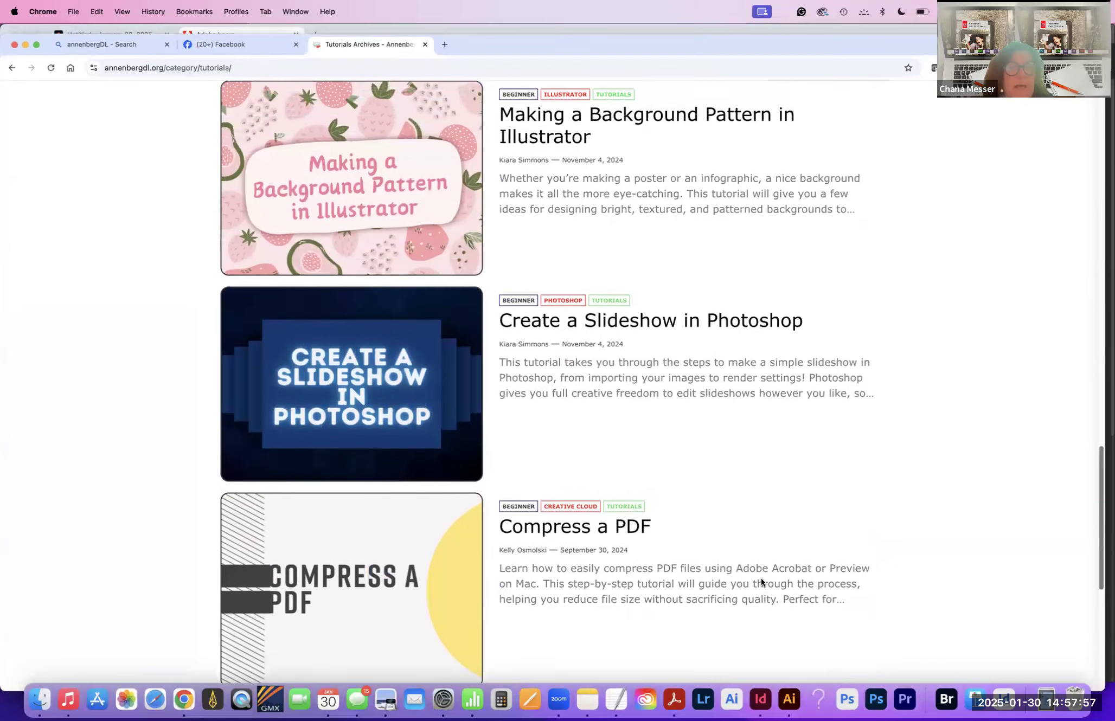
scroll(764, 402, up, 18)
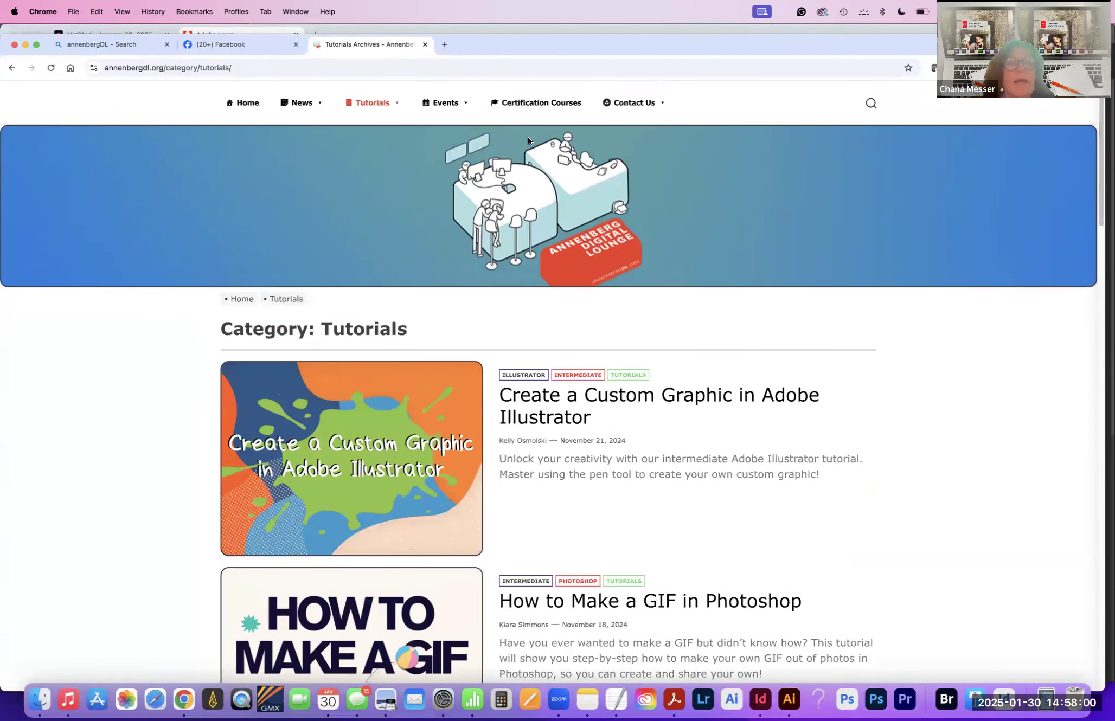
Step: View the website's Events listing, return to its home page, and look through the workshop and tutorial posts
click(459, 106)
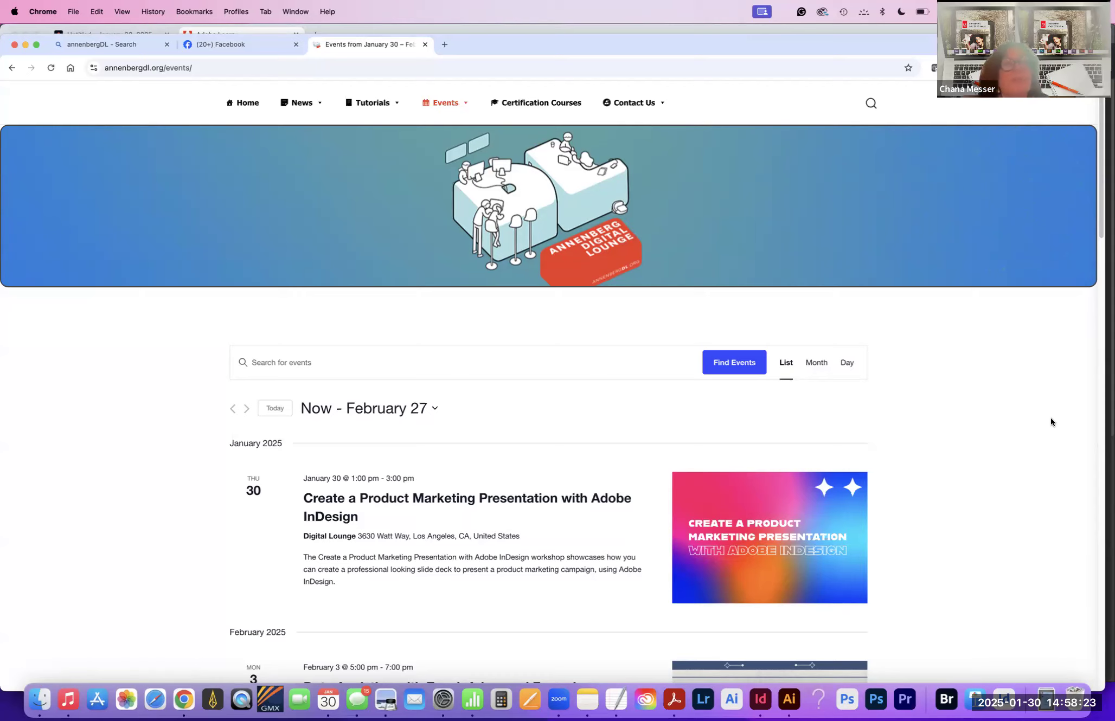
click(252, 107)
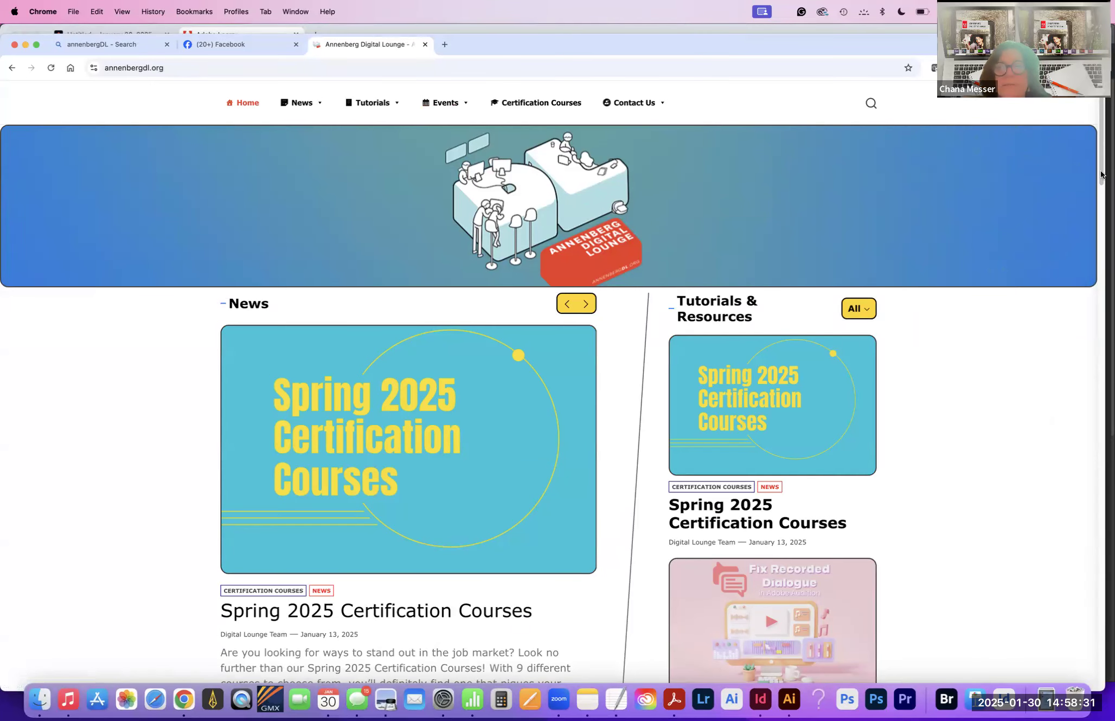
scroll(1102, 313, down, 10)
scroll(1103, 313, down, 15)
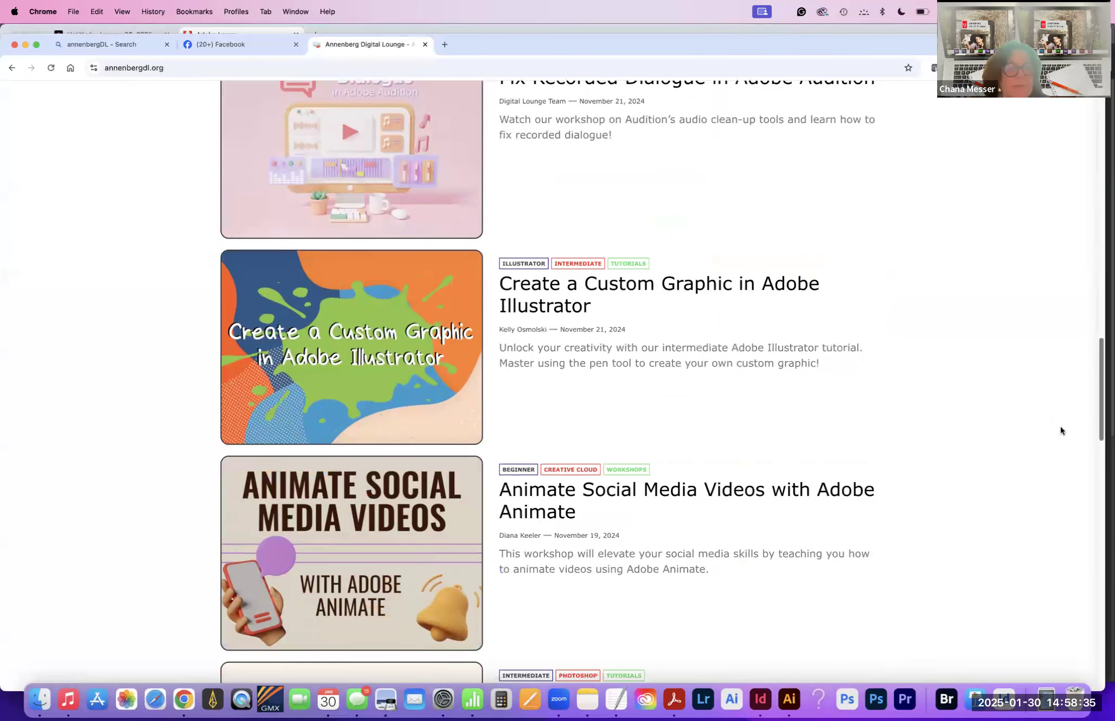
scroll(1059, 424, up, 2)
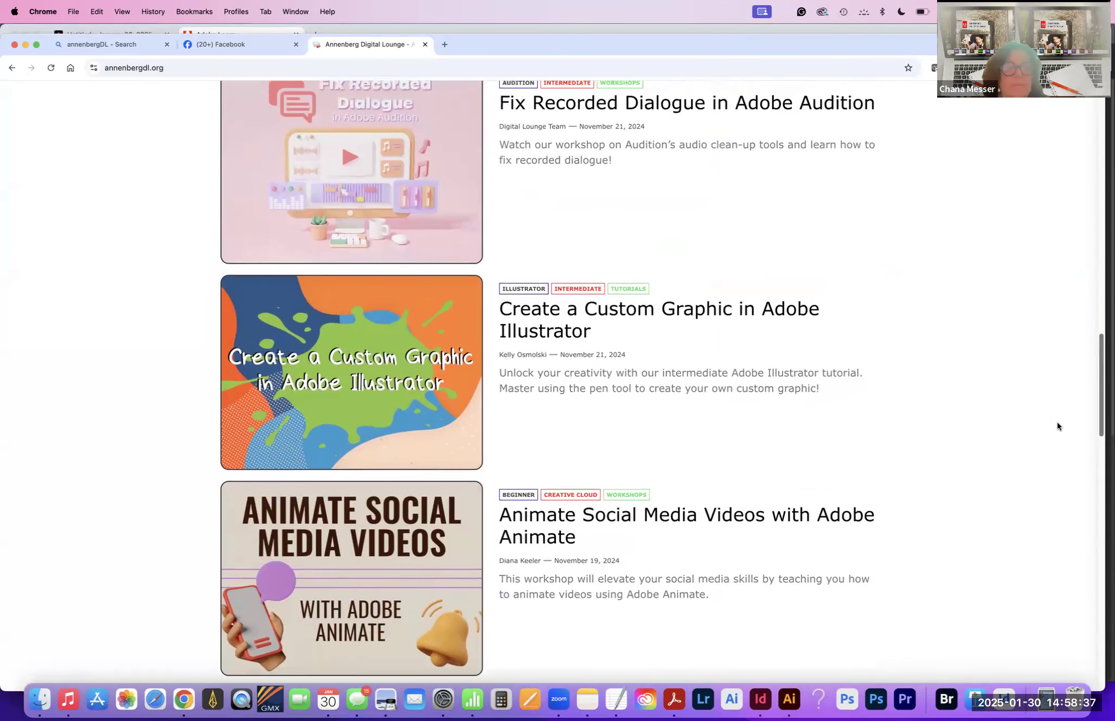